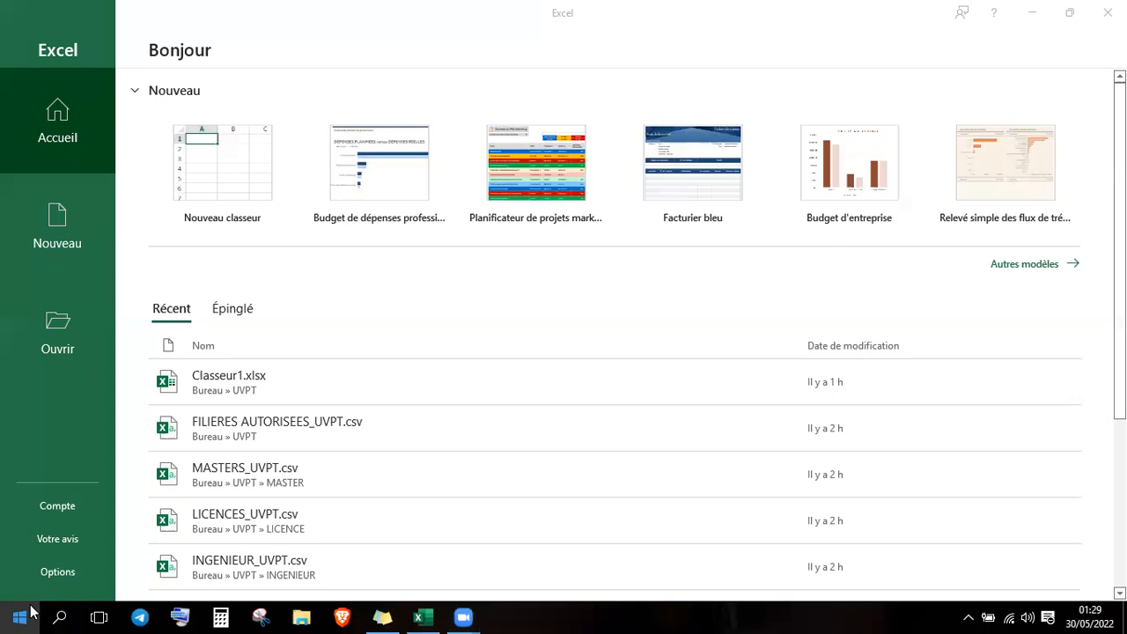
- Launch Excel from the Windows search by typing EXC
left_click(20, 617)
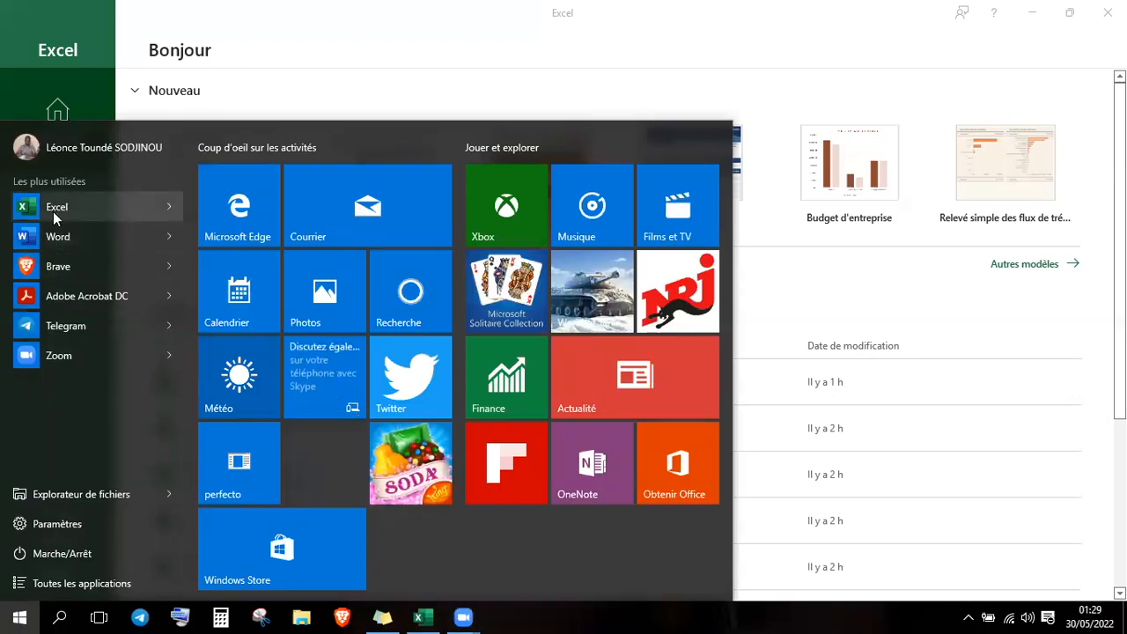
left_click(60, 616)
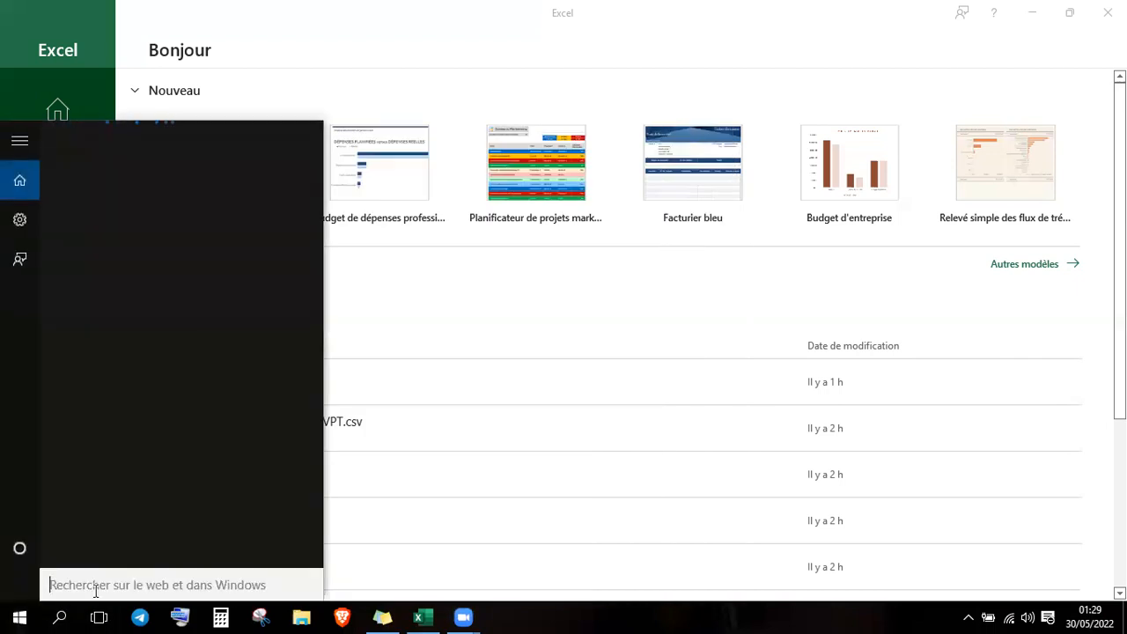
type("E")
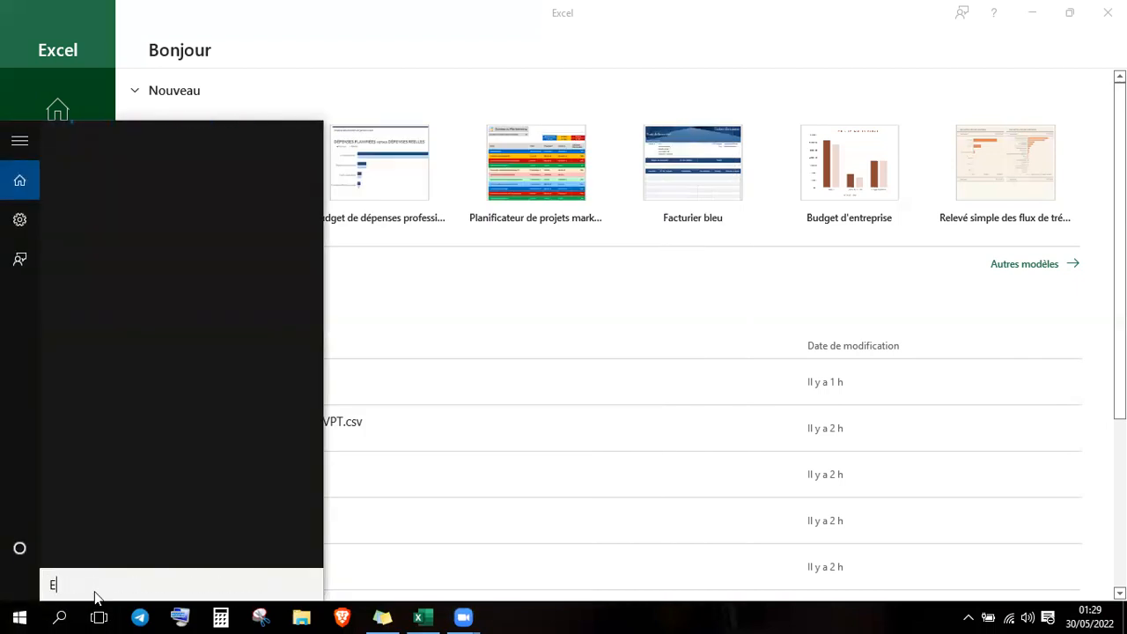
type("XC")
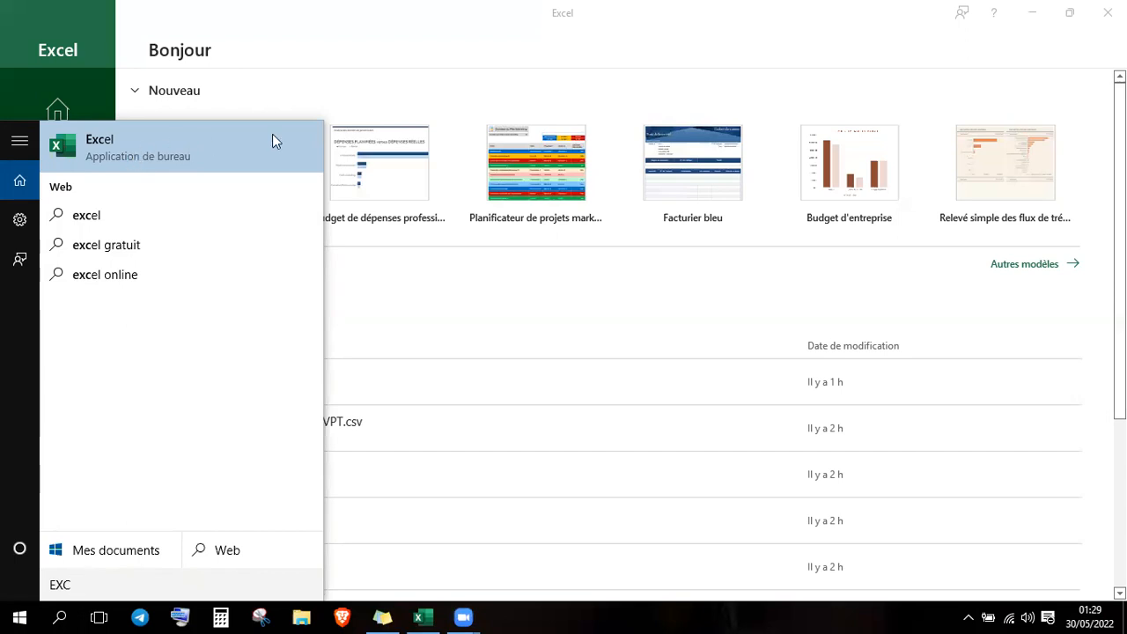
left_click(299, 87)
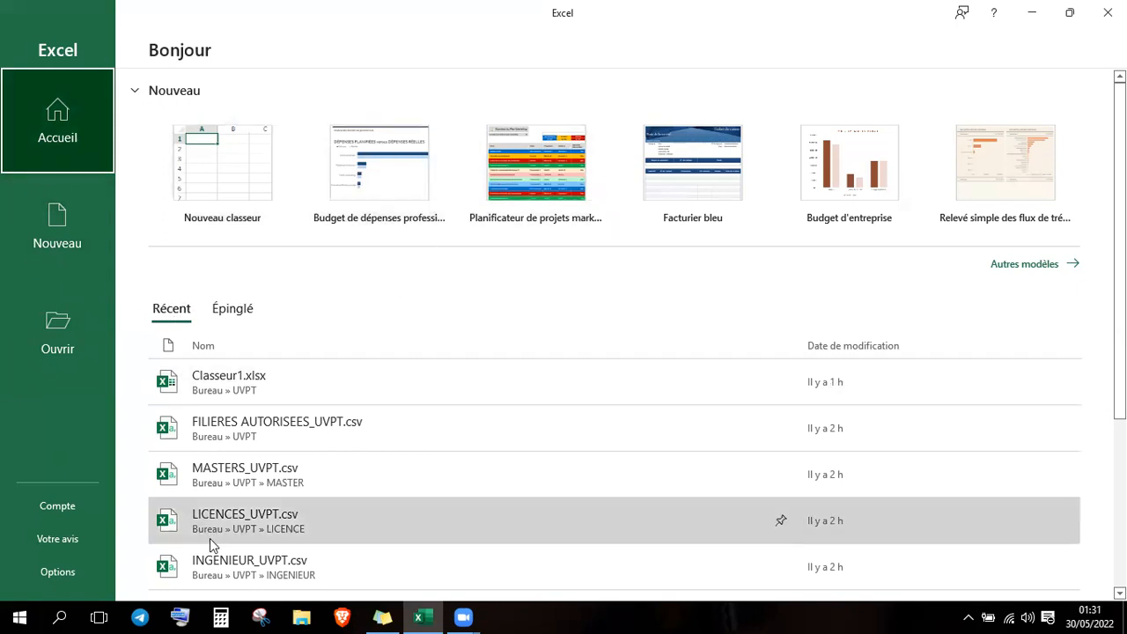
- Browse the pinned and recent workbooks, then open and scroll the Autres modèles template gallery
left_click(238, 313)
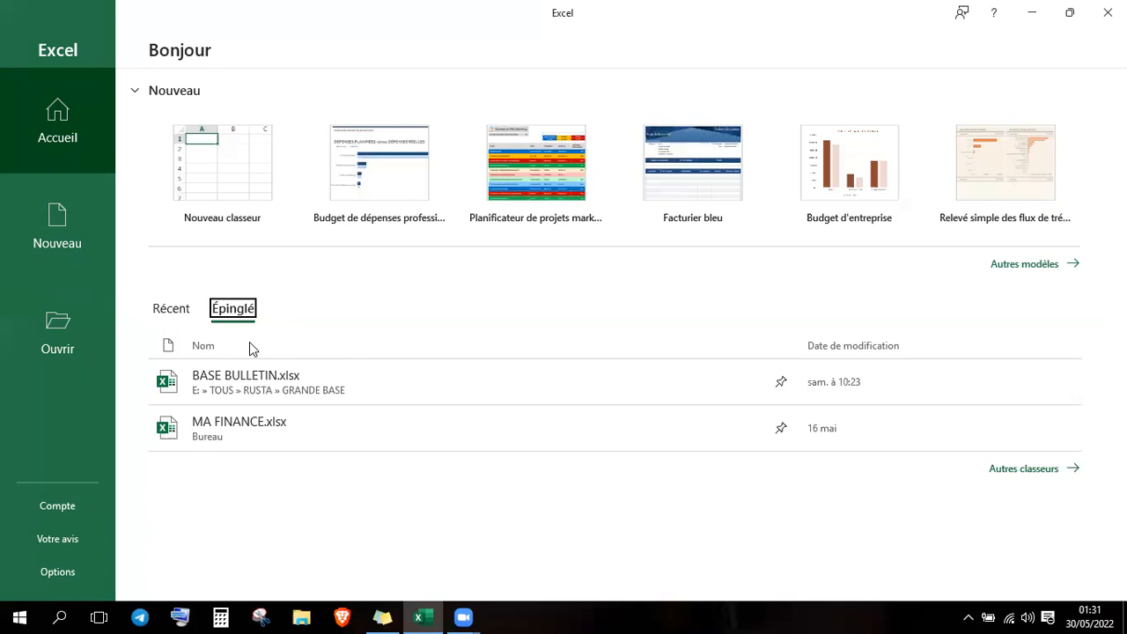
left_click(172, 310)
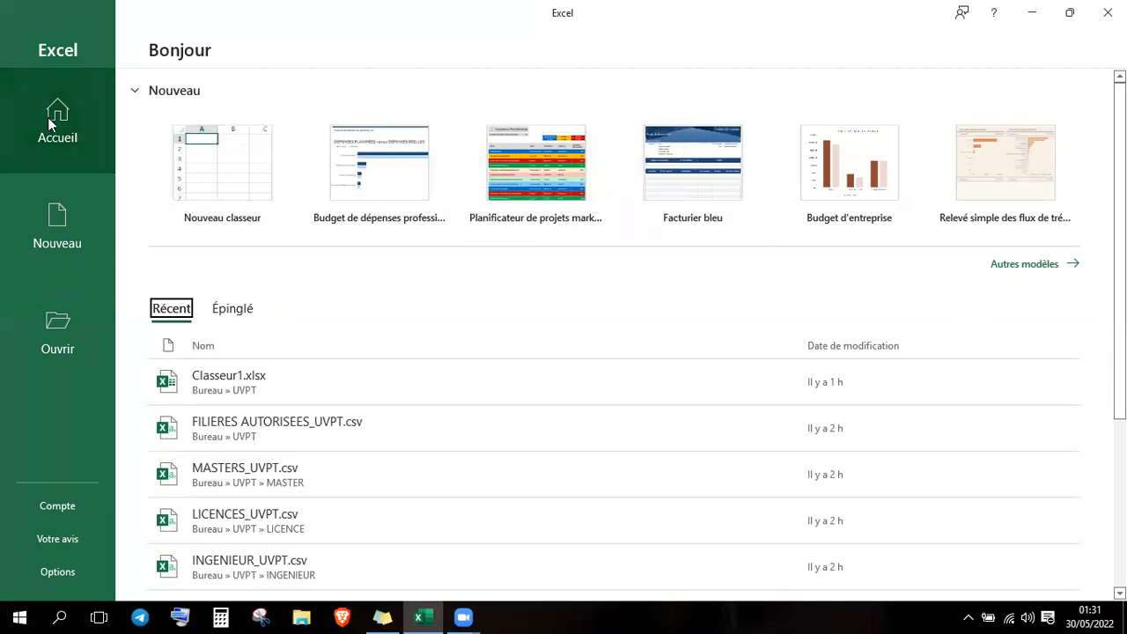
left_click(1024, 269)
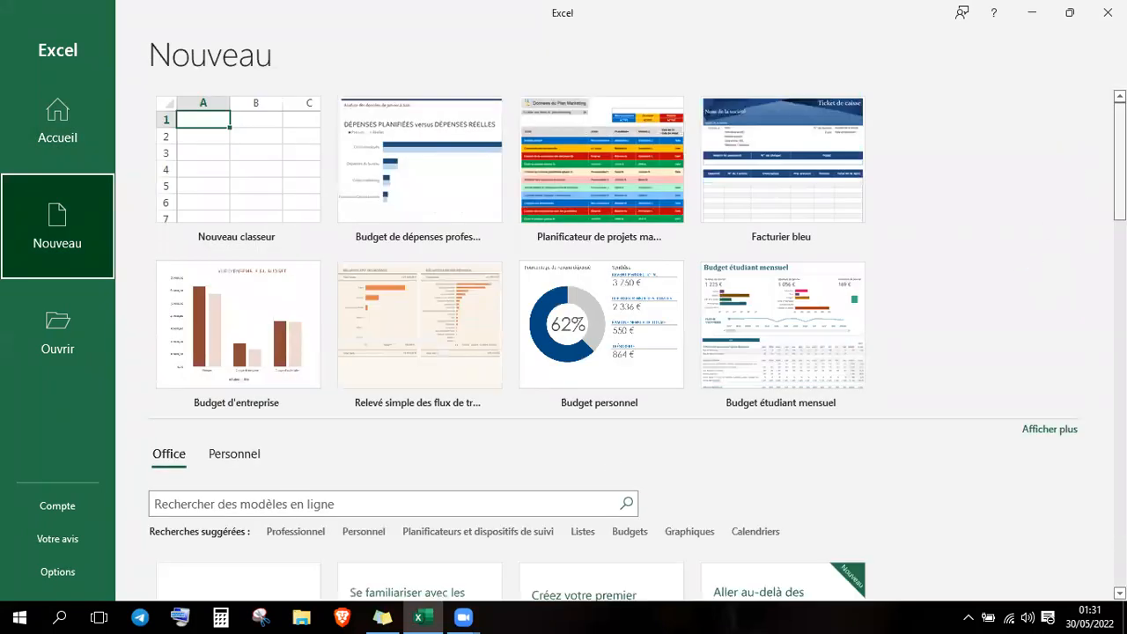
scroll(1022, 261, "down", 2)
scroll(637, 346, "down", 1)
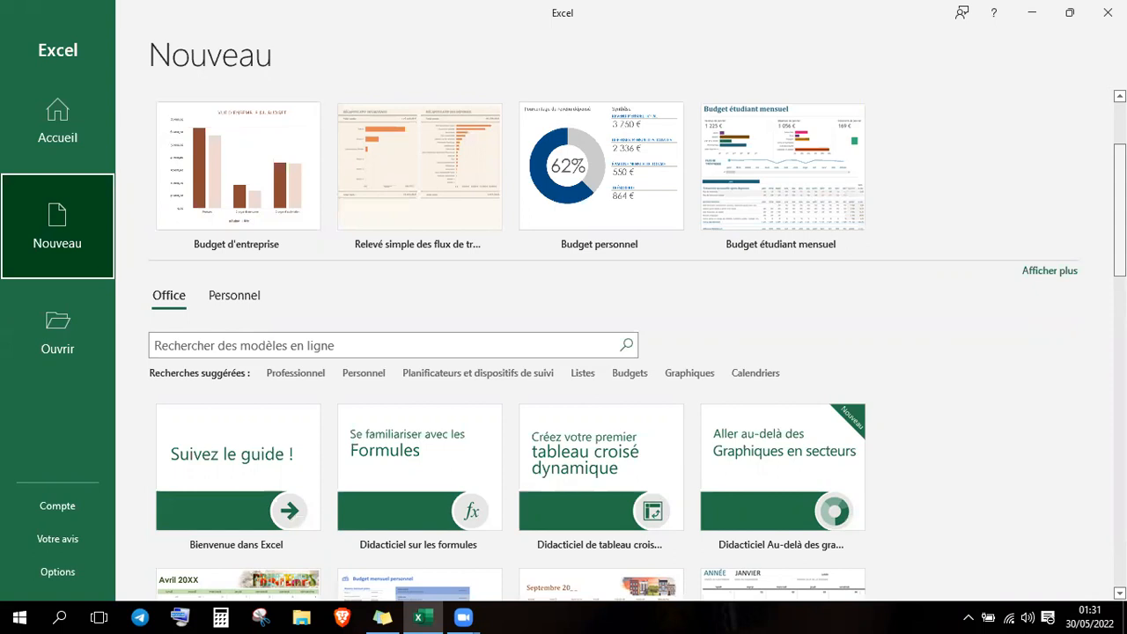
scroll(564, 344, "down", 3)
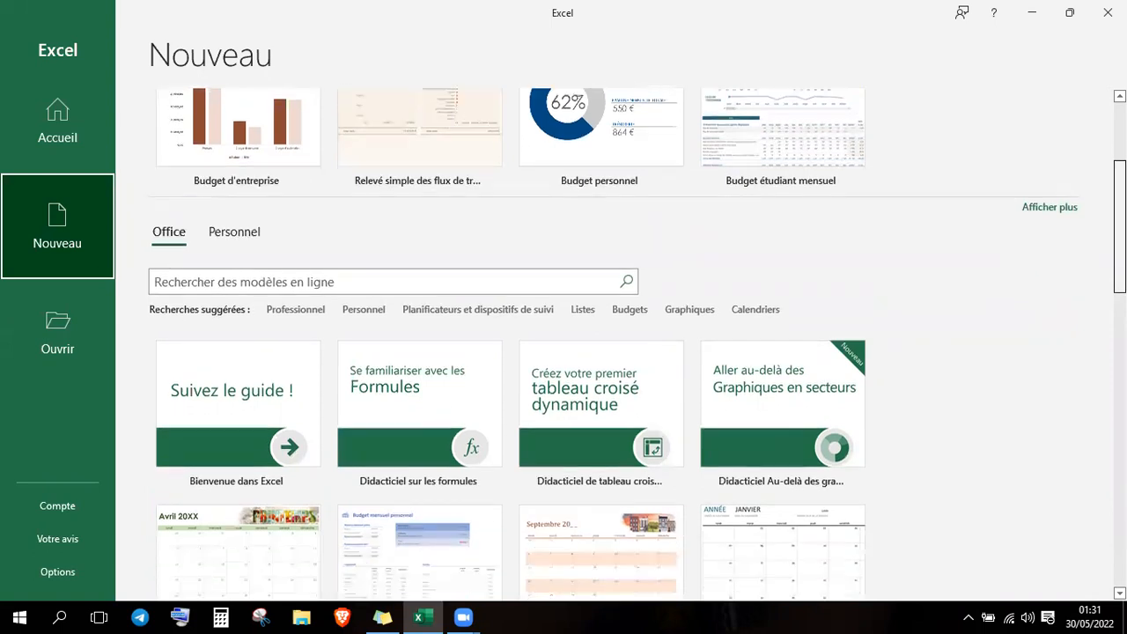
scroll(826, 204, "up", 3)
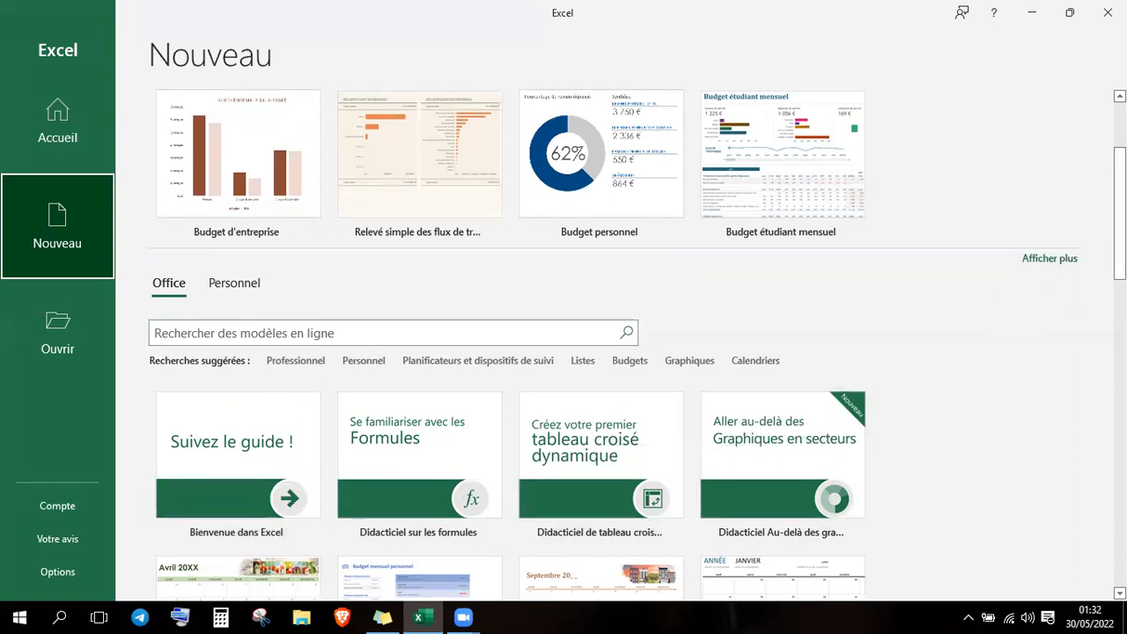
scroll(688, 137, "down", 3)
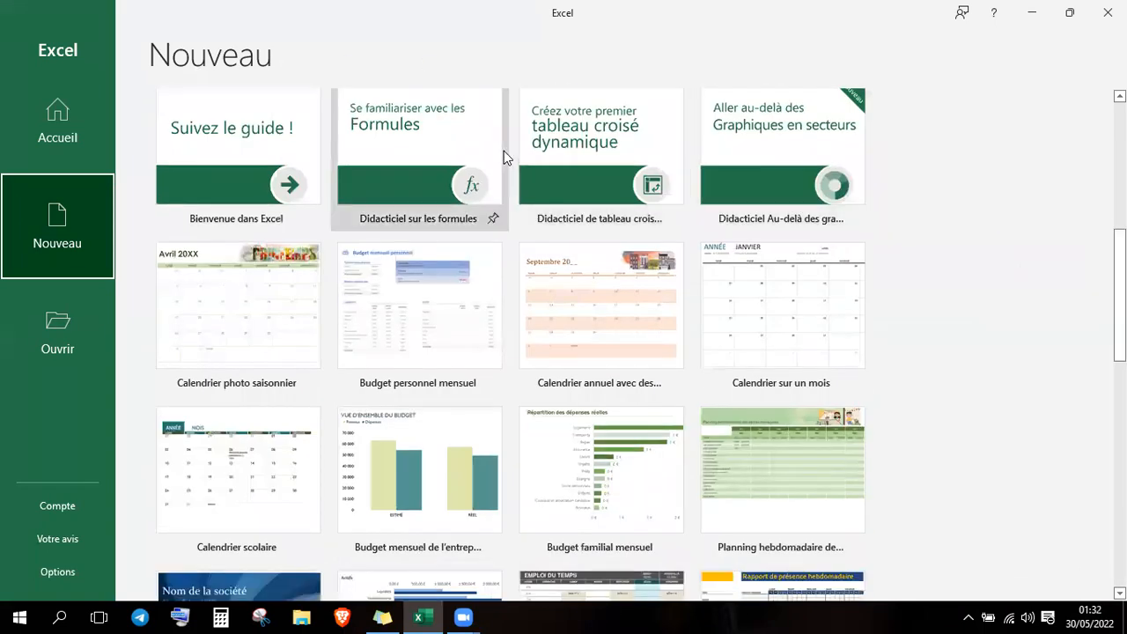
scroll(510, 343, "down", 4)
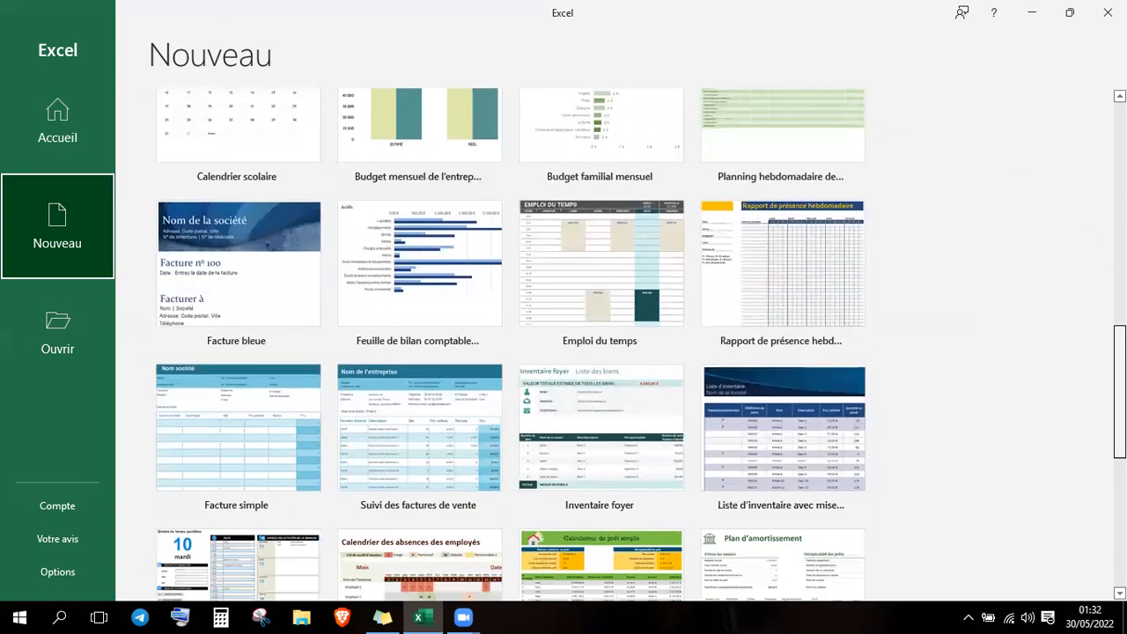
scroll(511, 343, "down", 3)
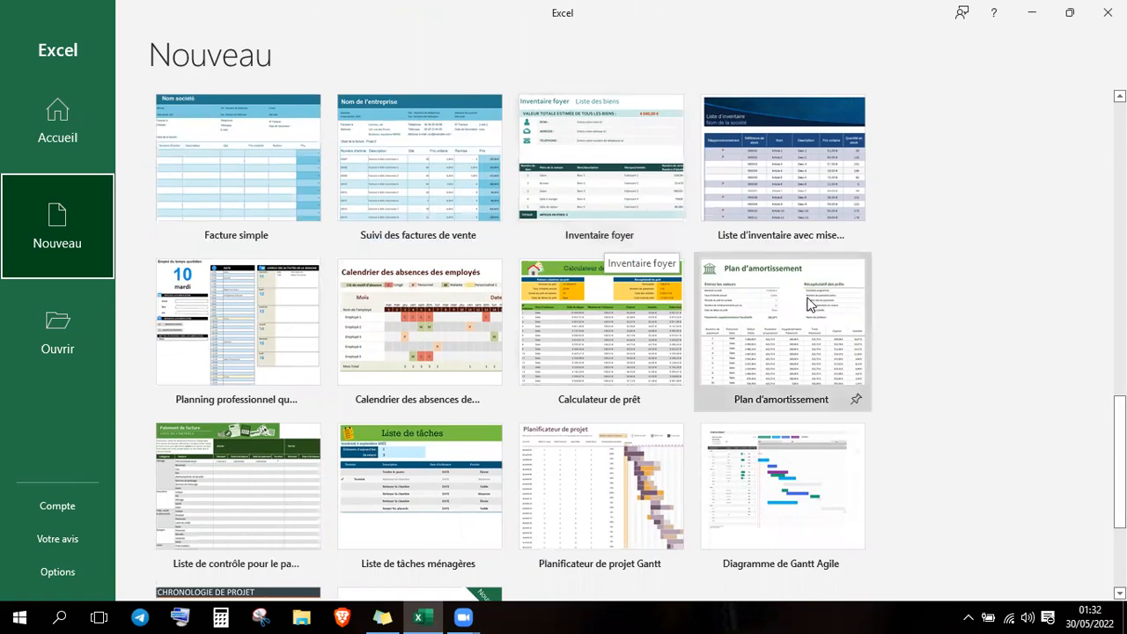
scroll(1118, 440, "up", 5)
scroll(695, 315, "up", 6)
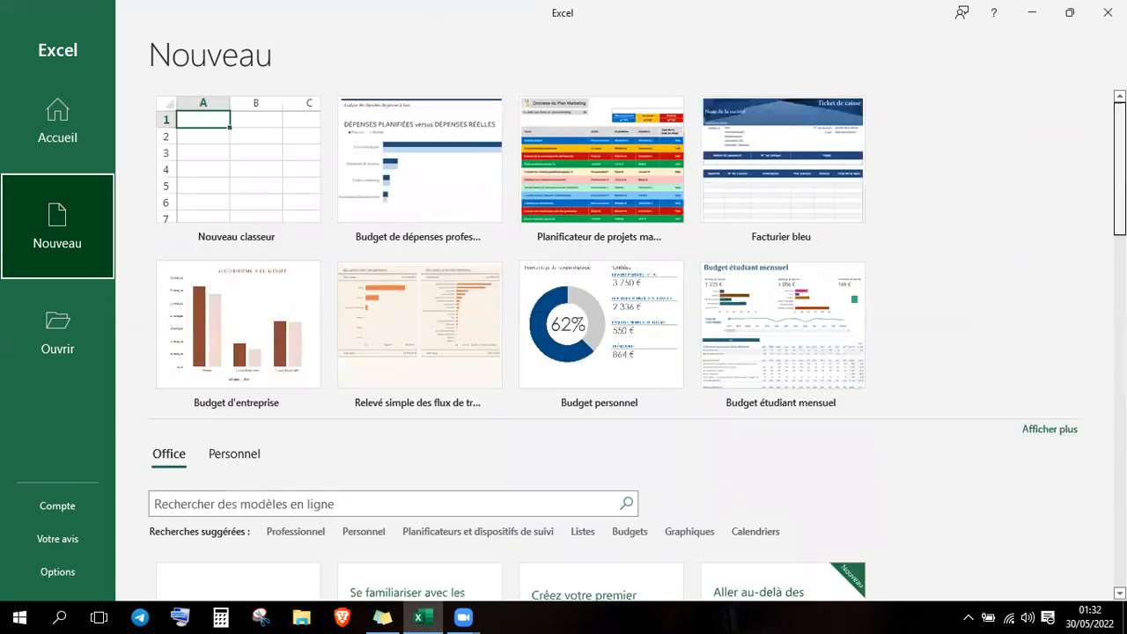
- Search templates for FACTURE, then preview and close the Facture bleue template
left_click(448, 510)
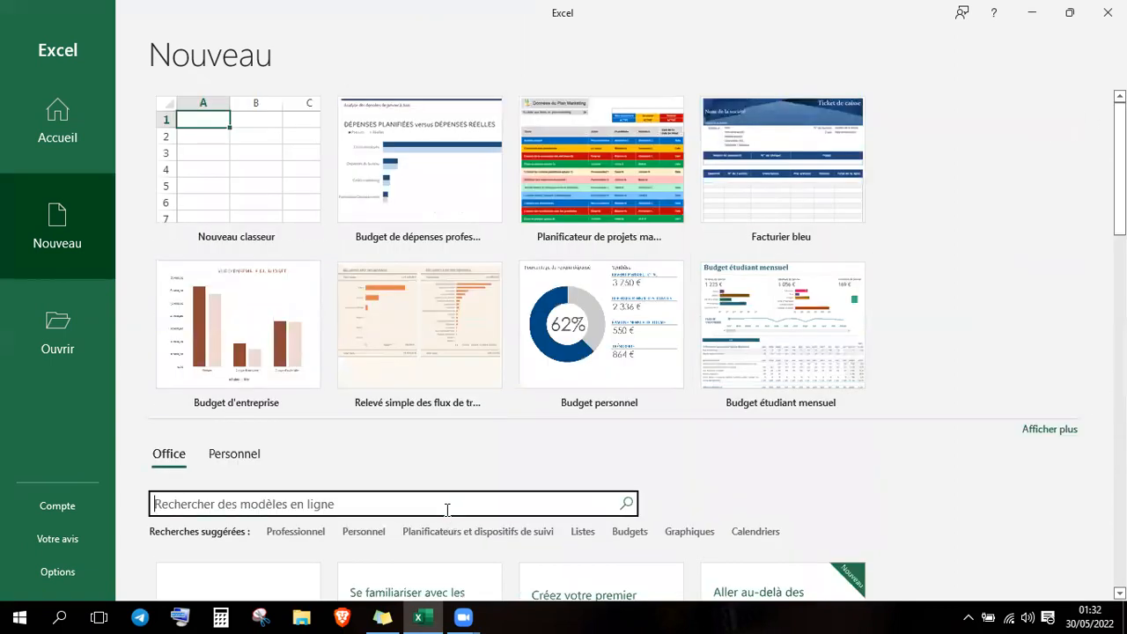
type("FACTURE")
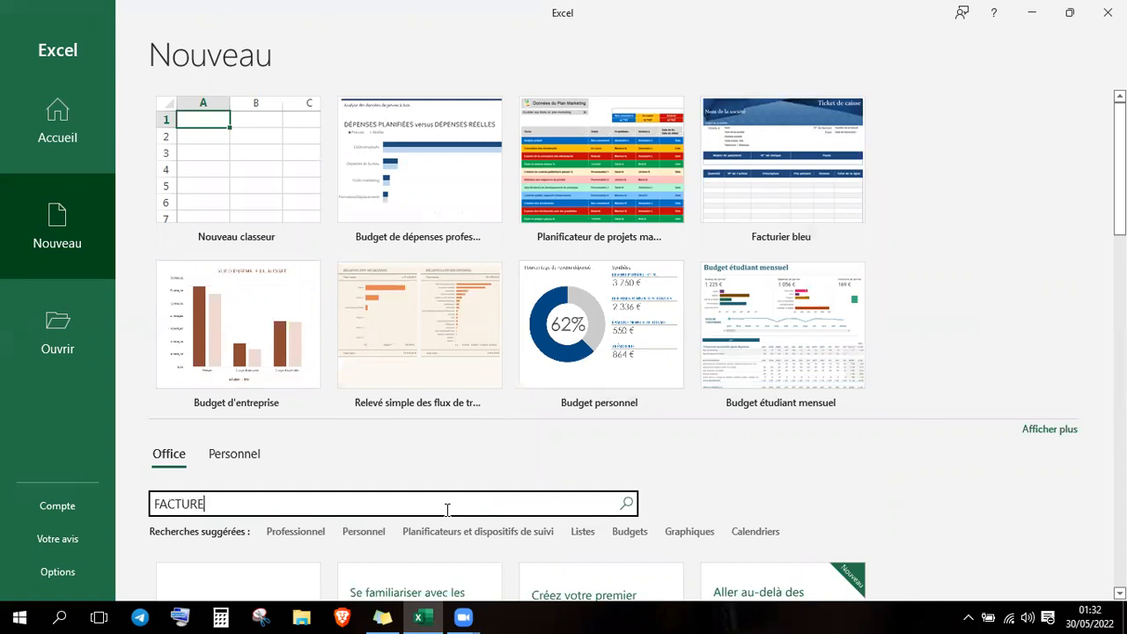
key("Return")
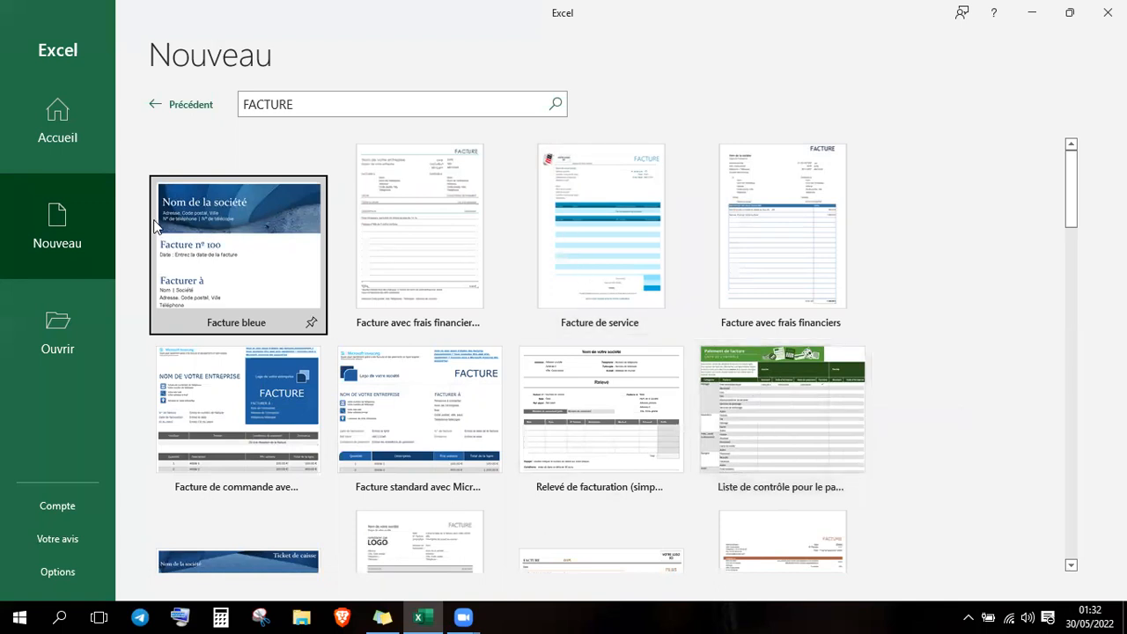
left_click(206, 218)
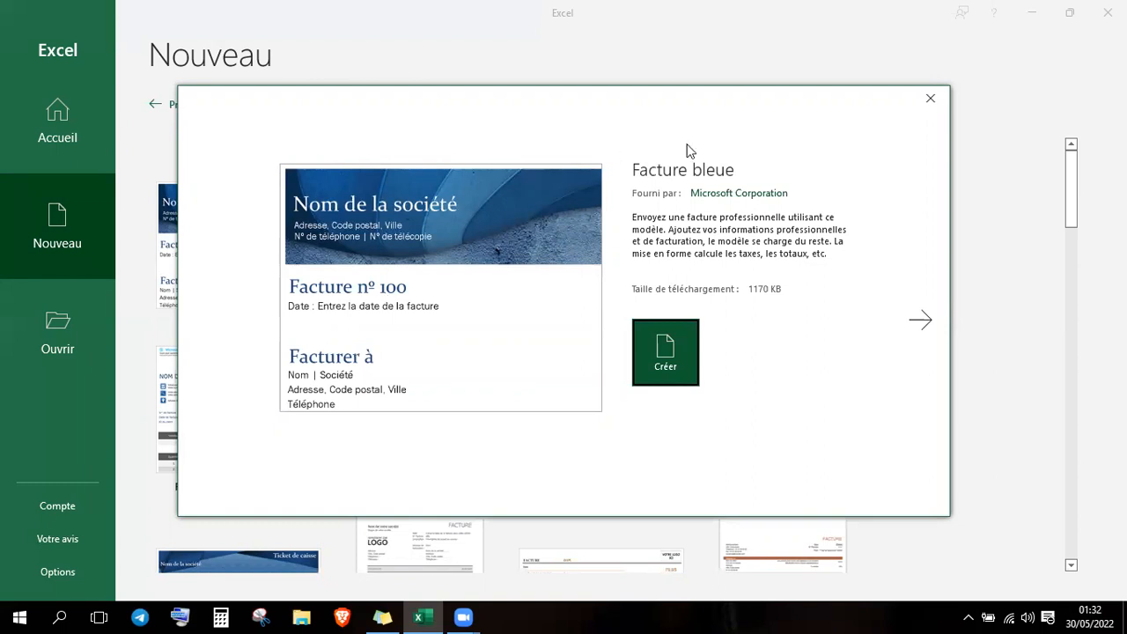
left_click(931, 95)
- Create a workbook from the Facture calculant un total template and bring it forward
left_click_drag(1072, 206, 1090, 355)
left_click(655, 276)
left_click(655, 280)
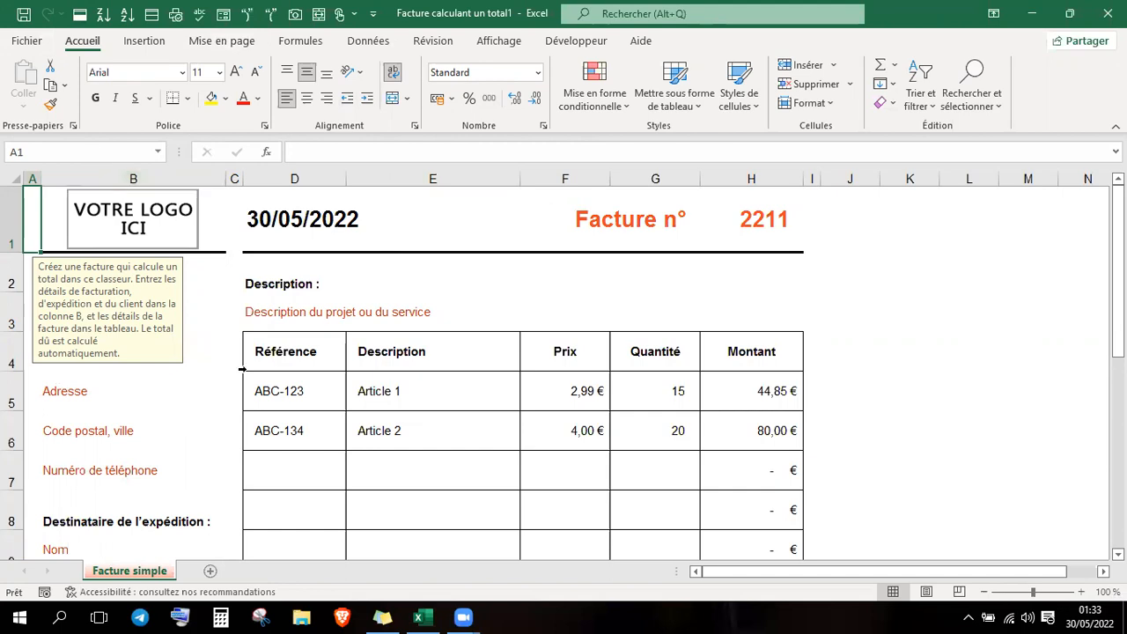
mouse_move(422, 616)
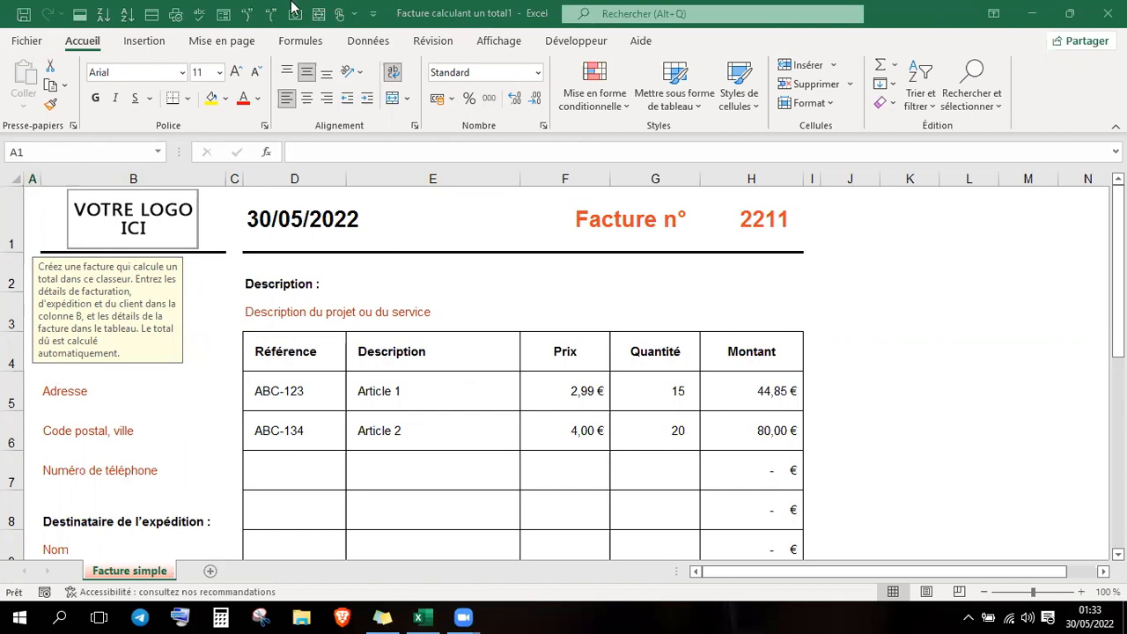
left_click(22, 44)
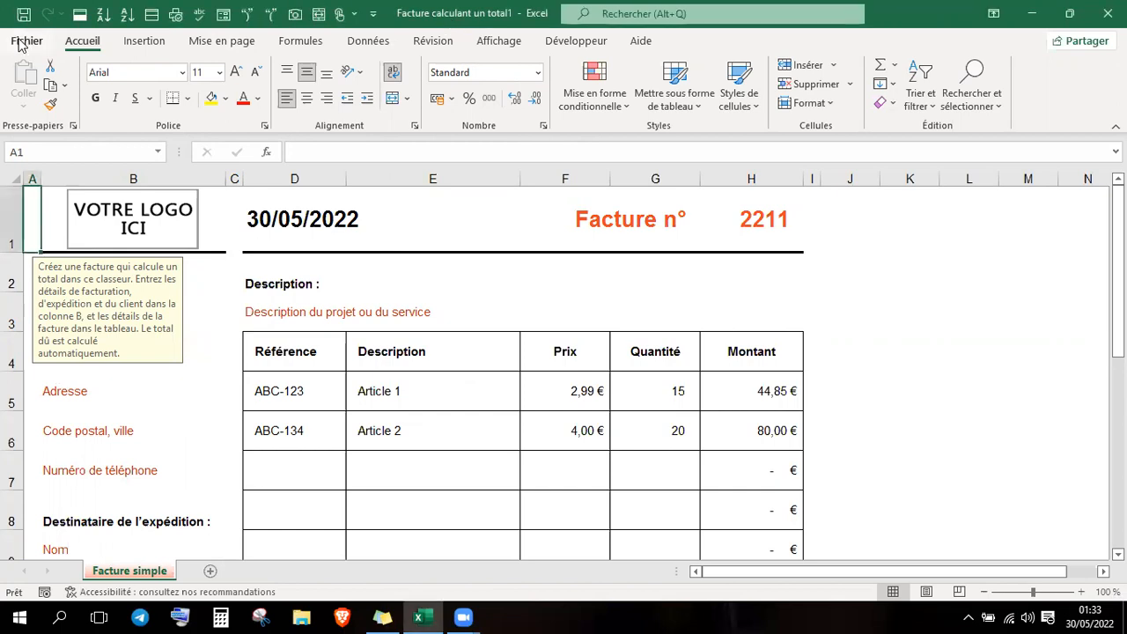
- Create the blank Classeur1 workbook with Fichier > Nouveau classeur
left_click(22, 44)
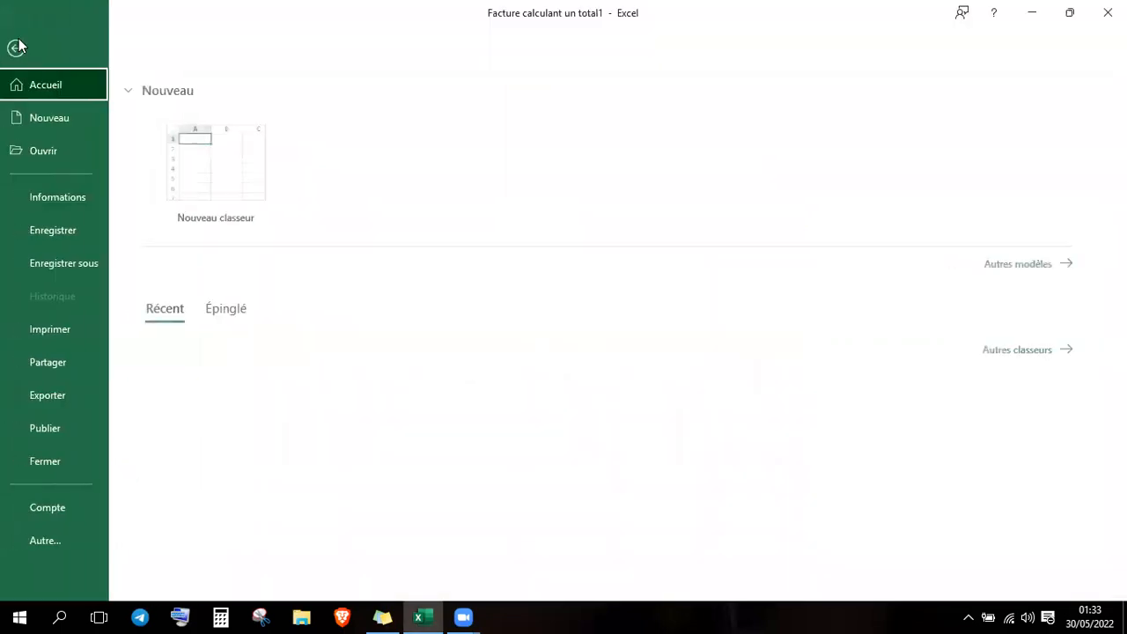
left_click(217, 194)
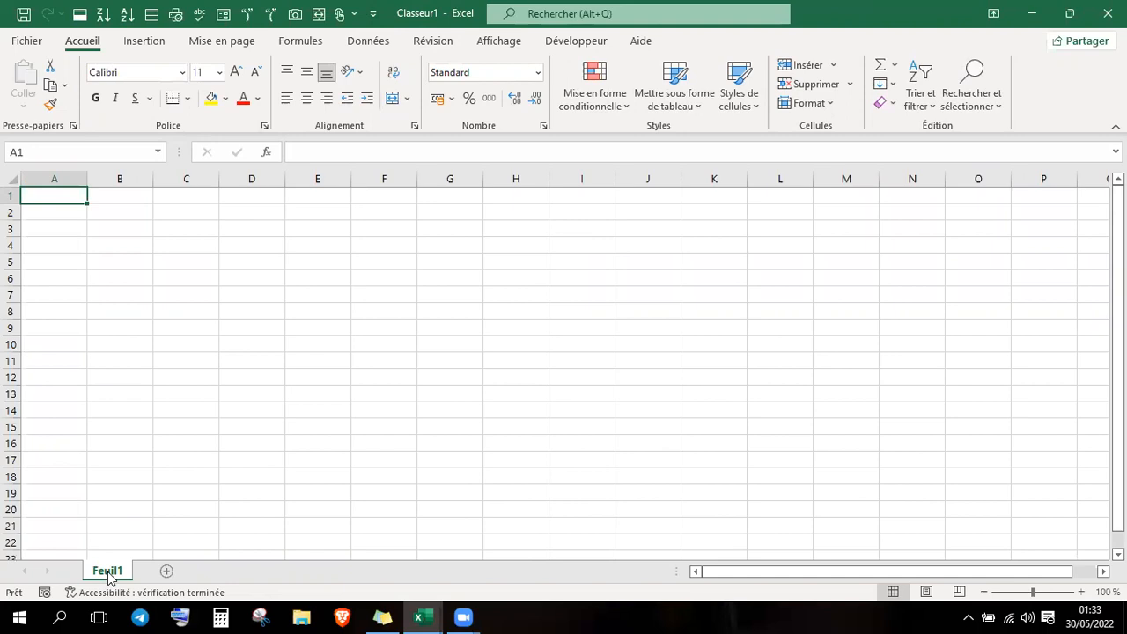
- Add sheets Feuil2, Feuil3 and Feuil4, and rename Feuil1 to BILAN
left_click(167, 574)
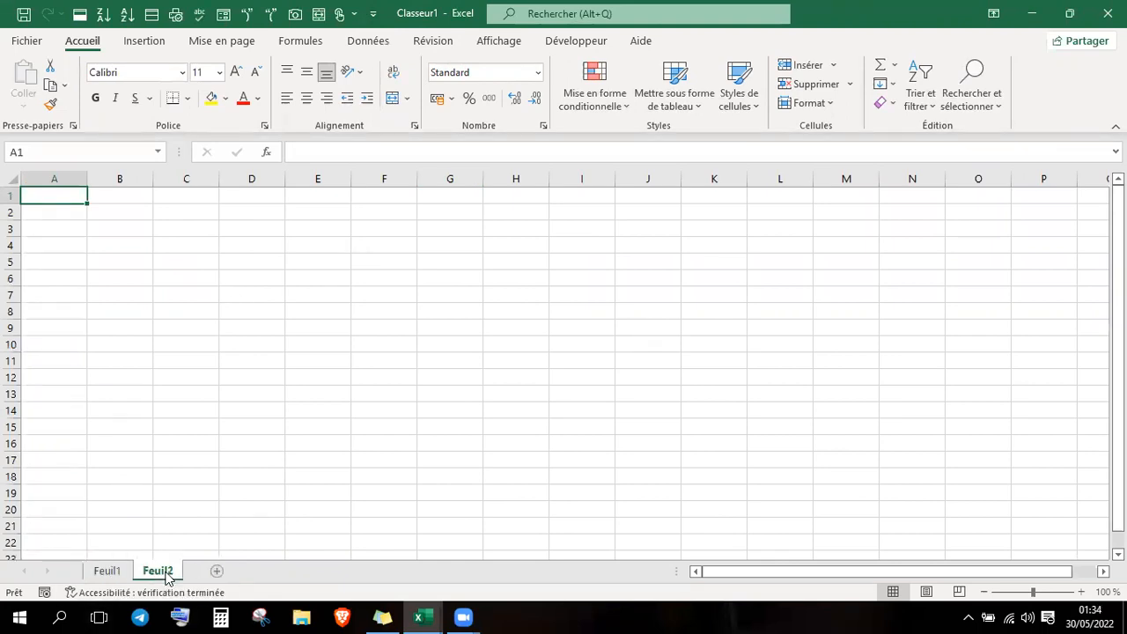
left_click(218, 574)
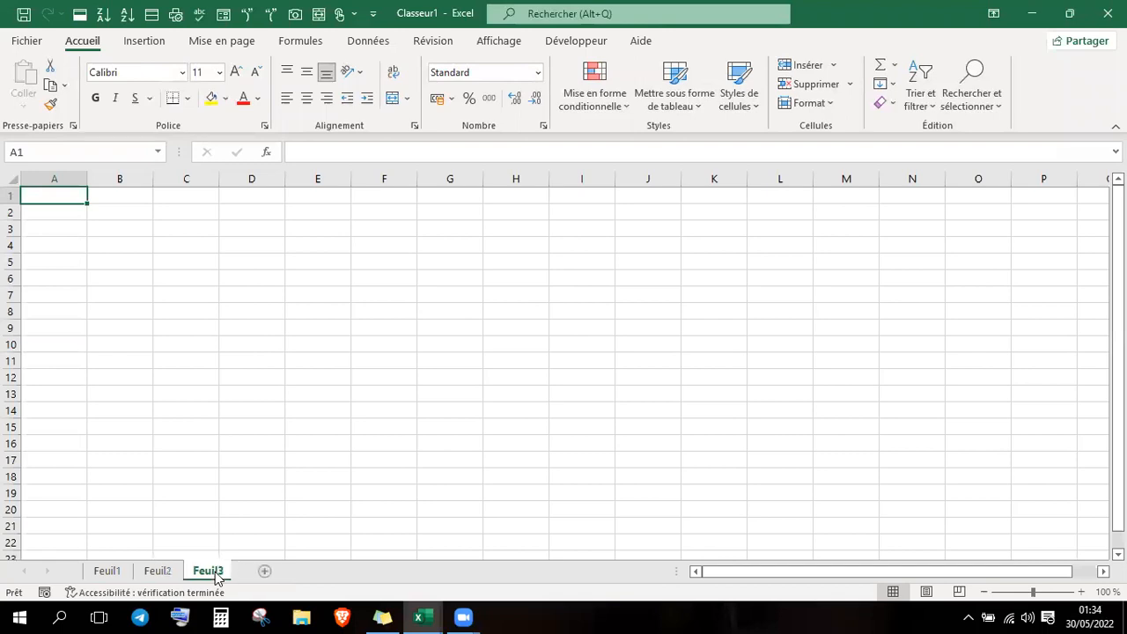
left_click(268, 573)
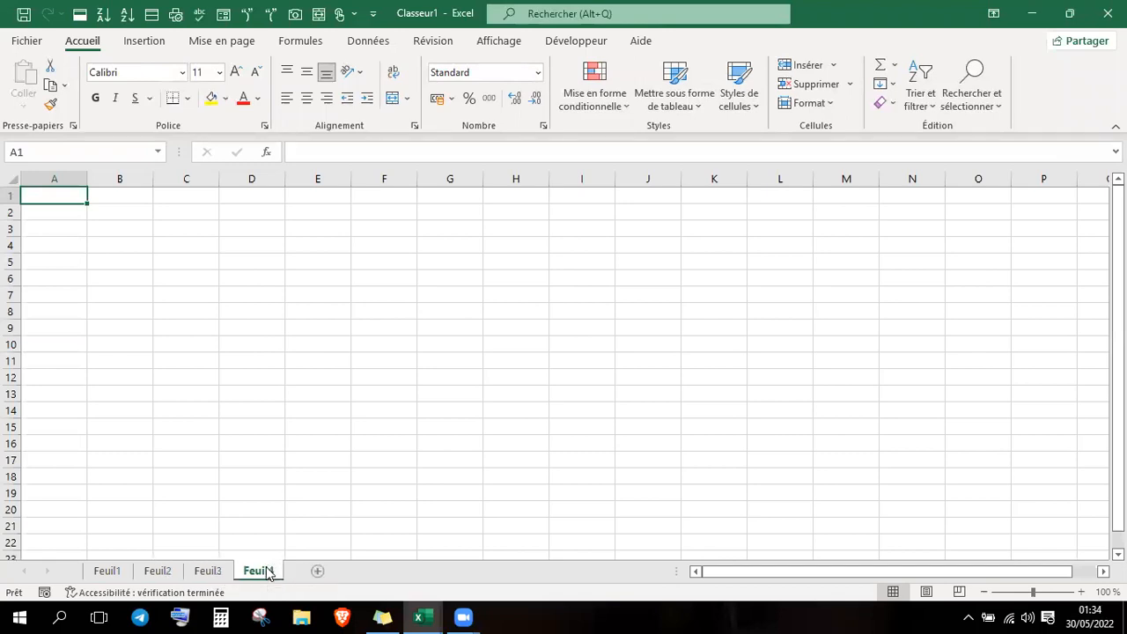
double_click(107, 571)
type("BILAN")
key("Return")
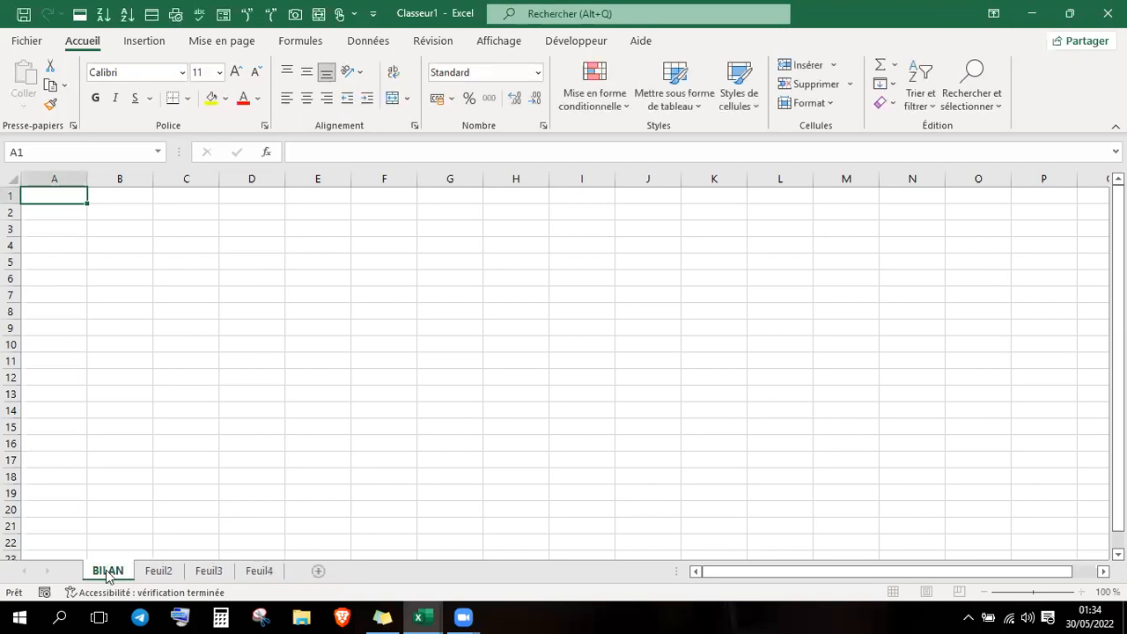
- Rename the Feuil2 sheet to BASE DE DONNEES
double_click(159, 571)
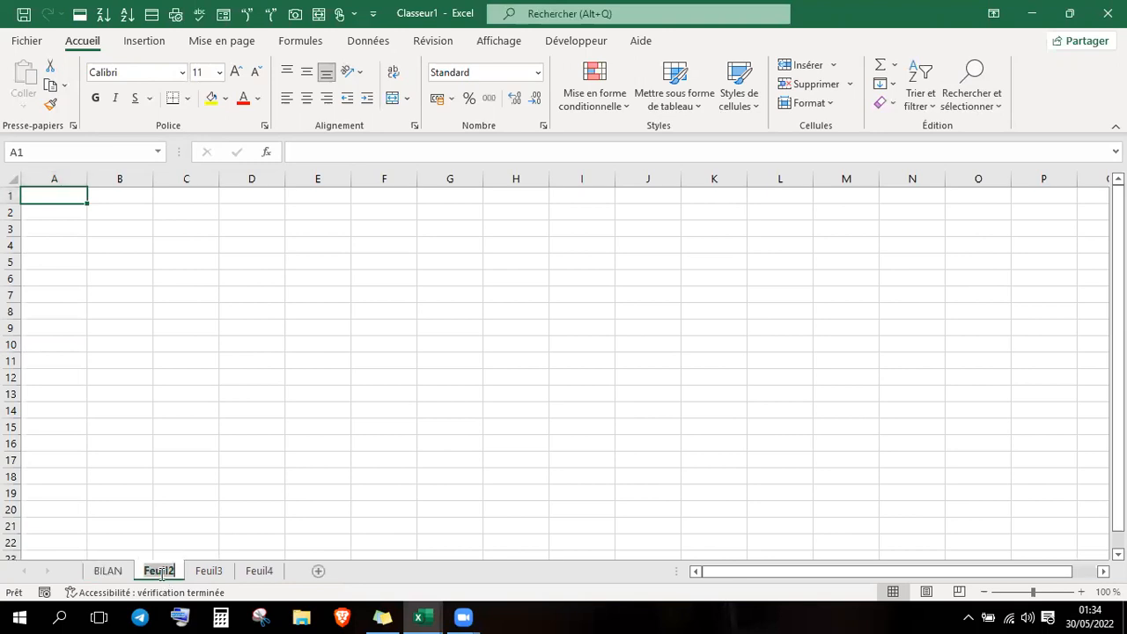
type("BAS")
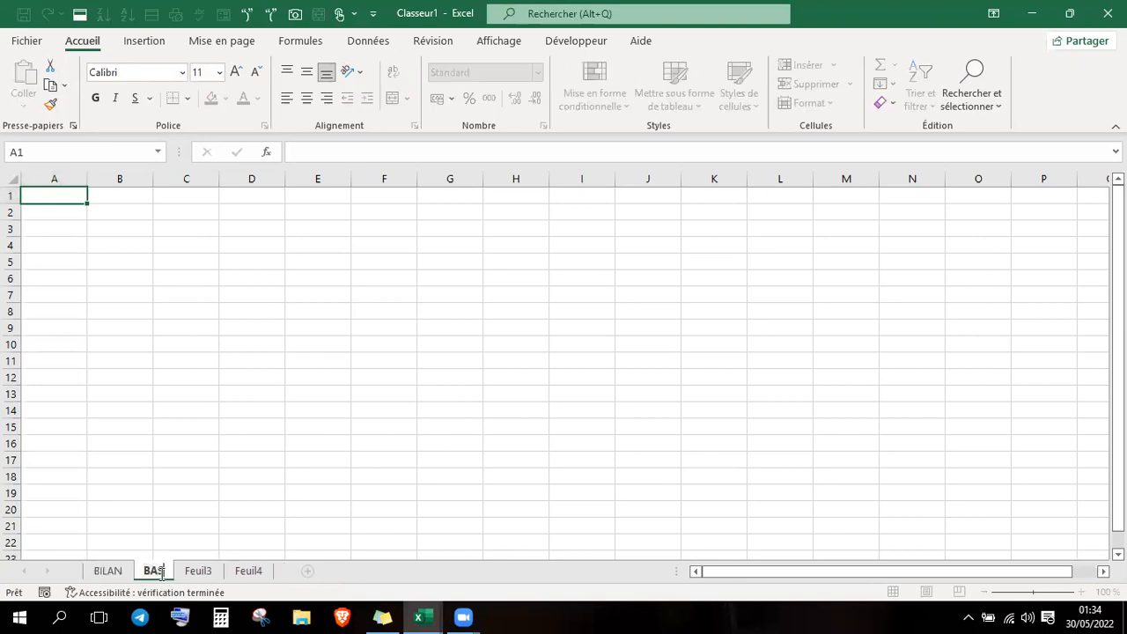
type("E DE BONN")
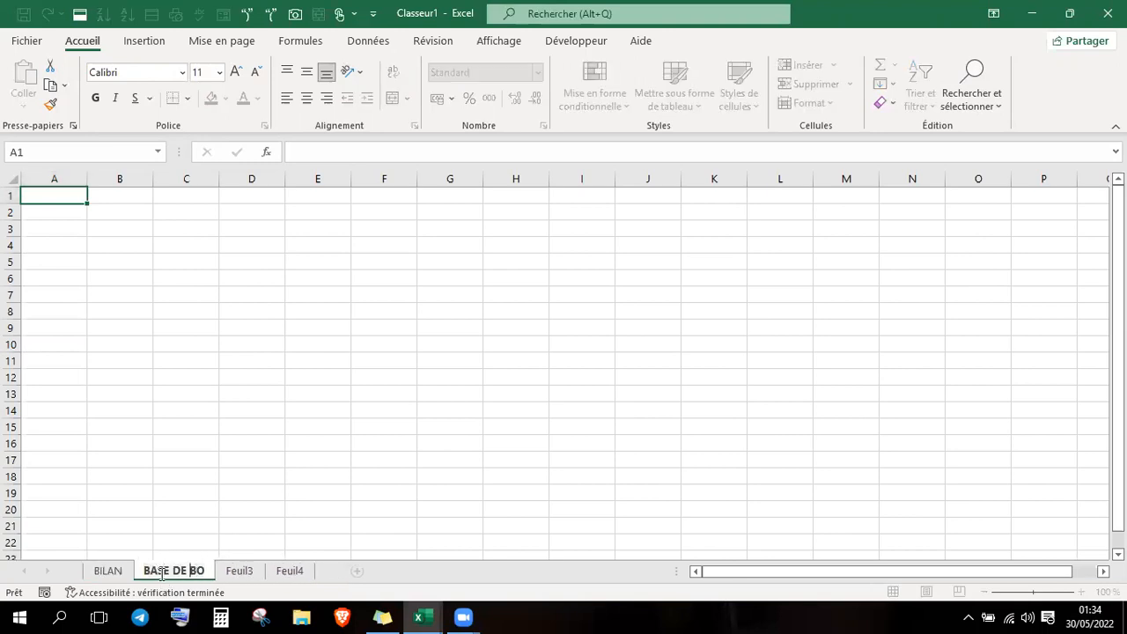
key("BackSpace")
key("BackSpace")
key("BackSpace")
key("BackSpace")
type("DONNEES")
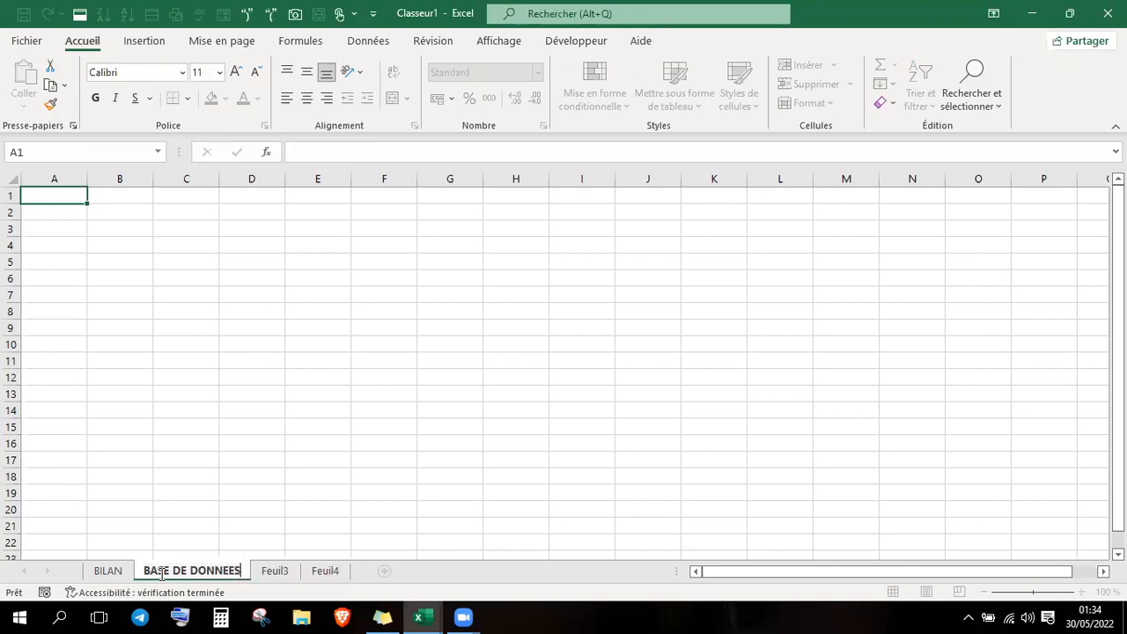
key("Return")
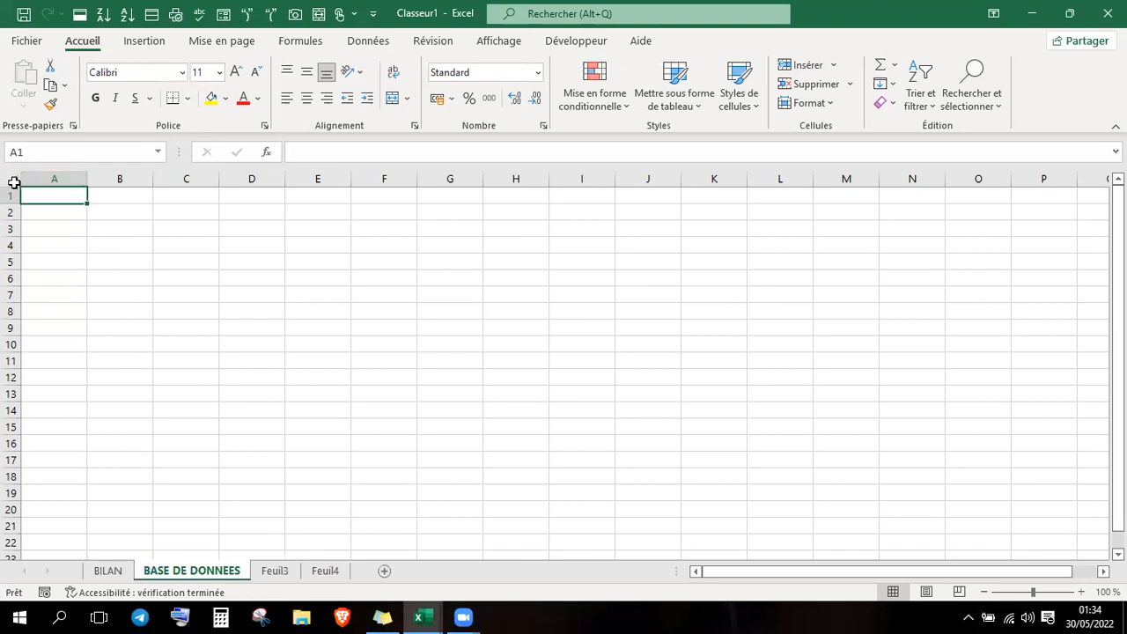
- Start at B5 and move around rows 5 to 7 with the arrow keys
left_click(92, 261)
key("Right")
key("Right")
key("Right")
key("Right")
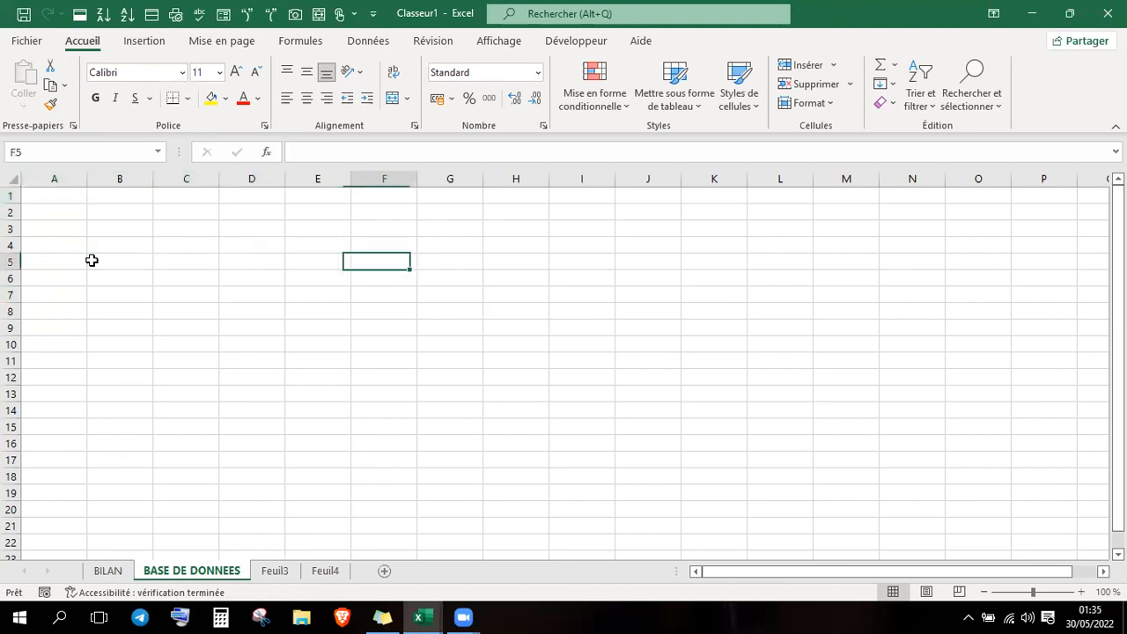
key("Right")
key("Down")
key("Left")
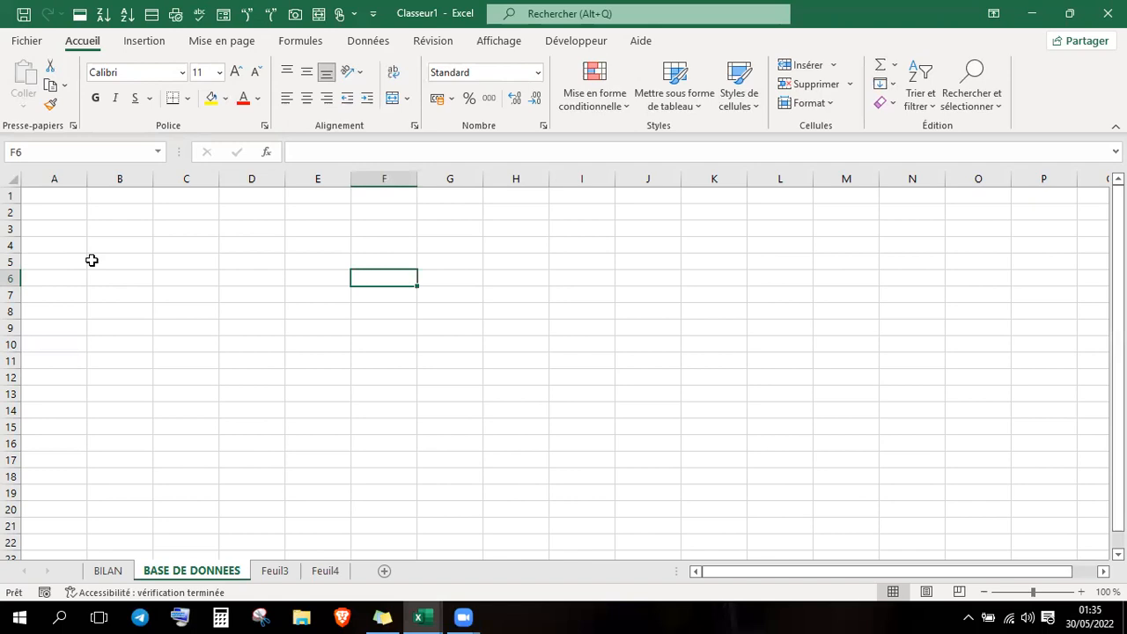
key("Left")
key("Left")
key("Right")
key("Right")
key("Left")
key("Left")
key("Down")
key("Left")
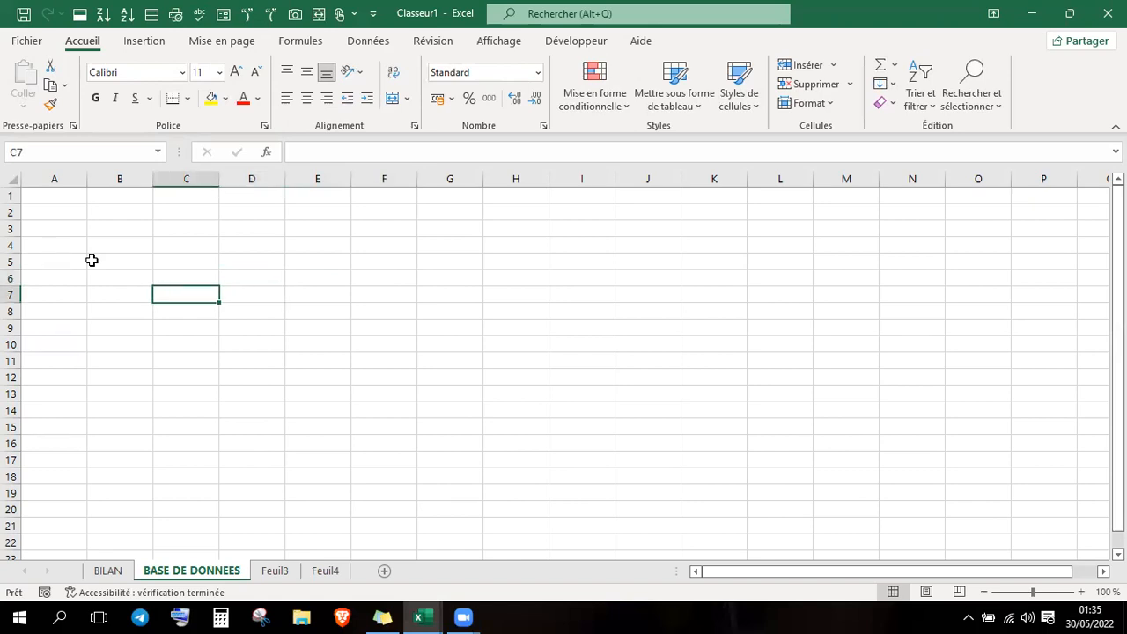
key("Up")
key("Up")
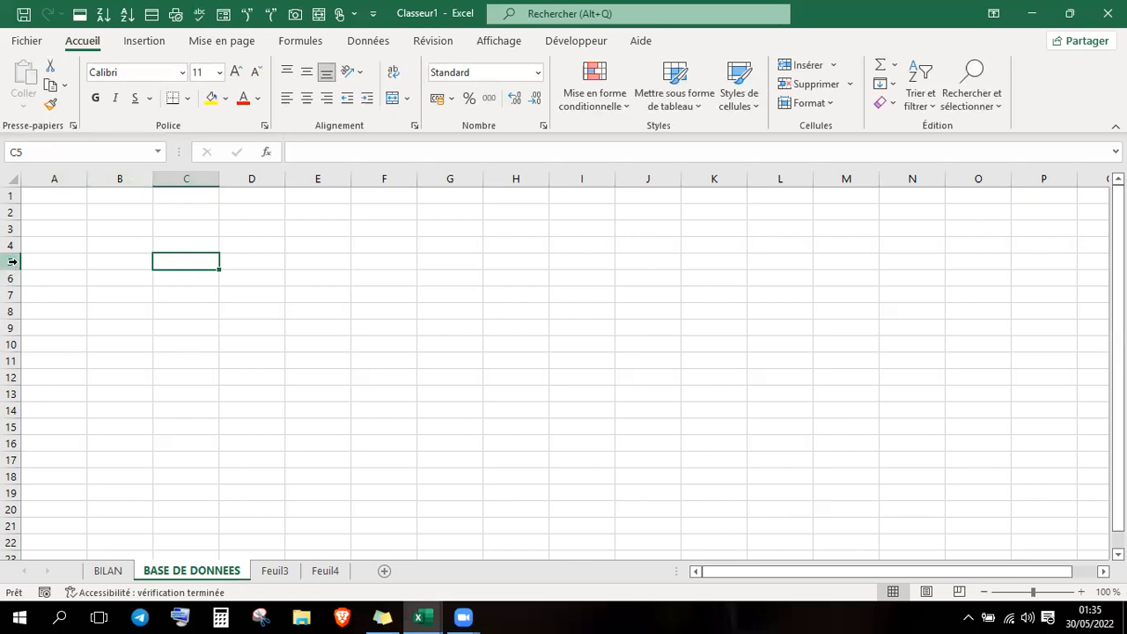
- From E7, jump to the sheet's last row, 1048576, with Ctrl+Down
left_click(327, 297)
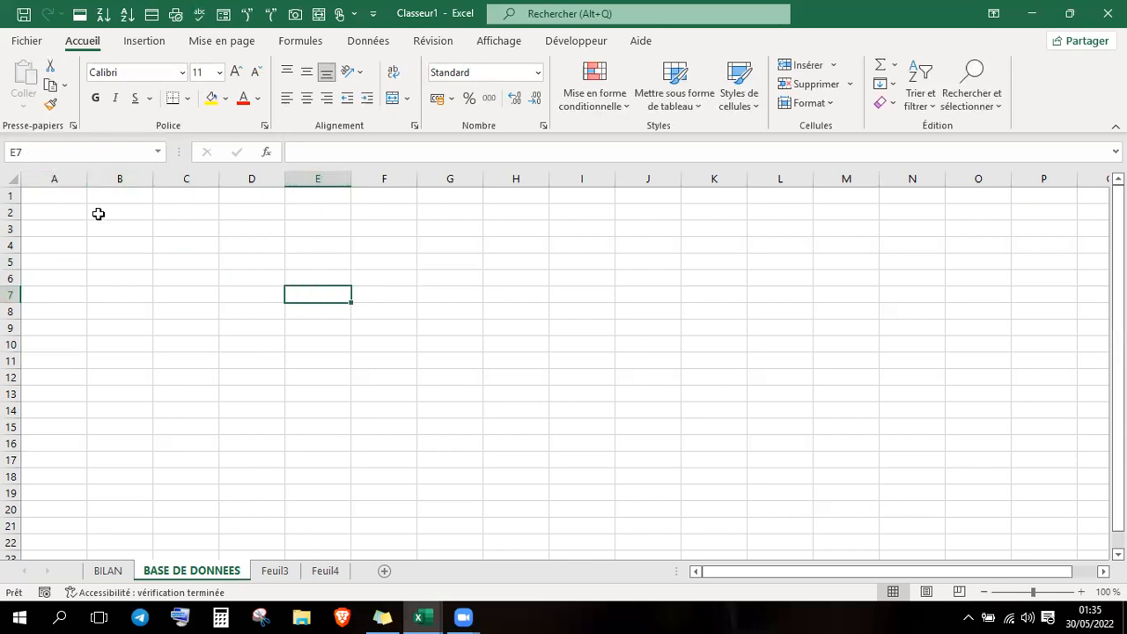
key("Down")
key("Down")
key("Down")
key("Down")
key("Down")
key("Down")
key("Down")
key("Down")
key("Down")
key("Down")
key("Down")
key("Down")
key("Down")
key("Down")
key("Down")
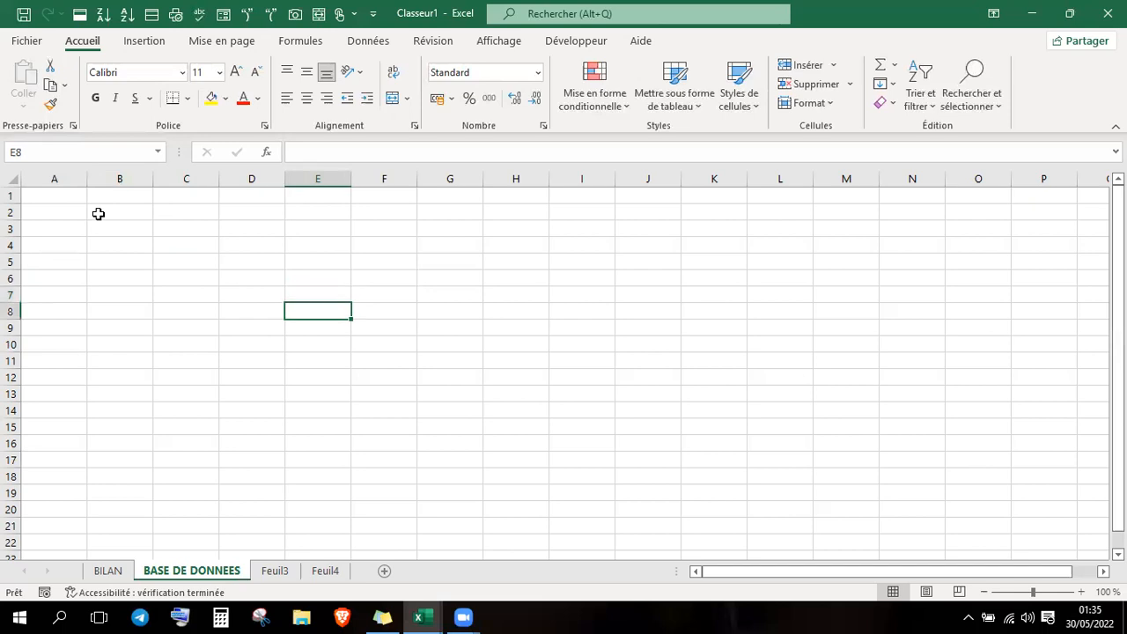
key("ctrl+Down")
key("Up")
key("Up")
key("Up")
key("Up")
key("Down")
key("Down")
key("Down")
key("Down")
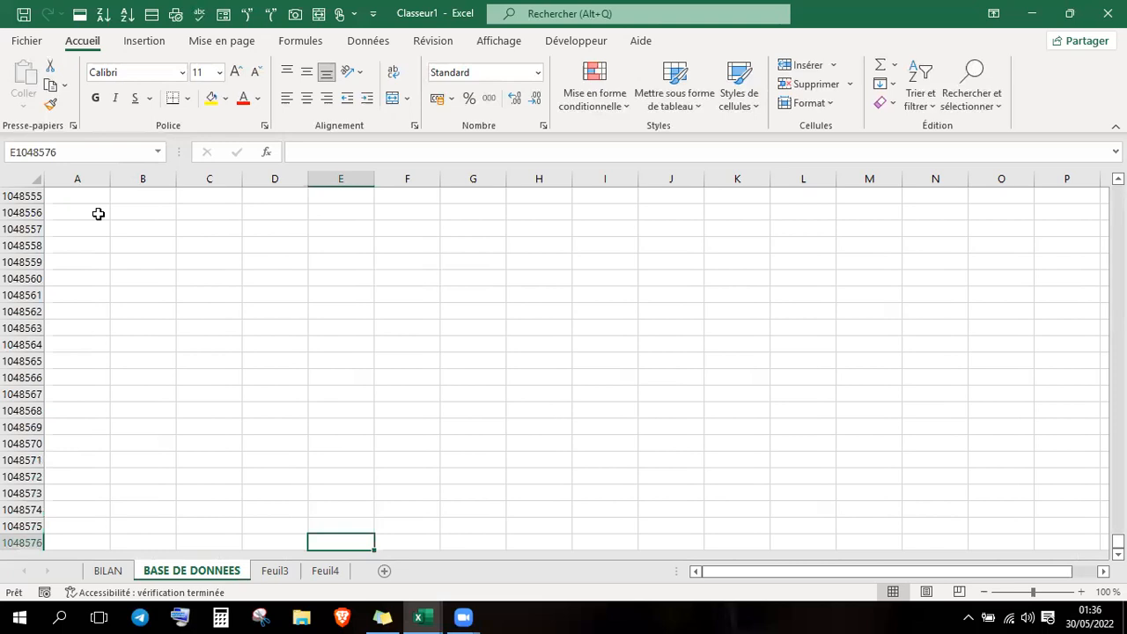
- Jump to the last column XFD, then back to column A along the bottom row
key("Up")
key("Up")
key("Up")
key("Up")
key("Up")
key("Up")
key("Up")
key("Up")
key("Up")
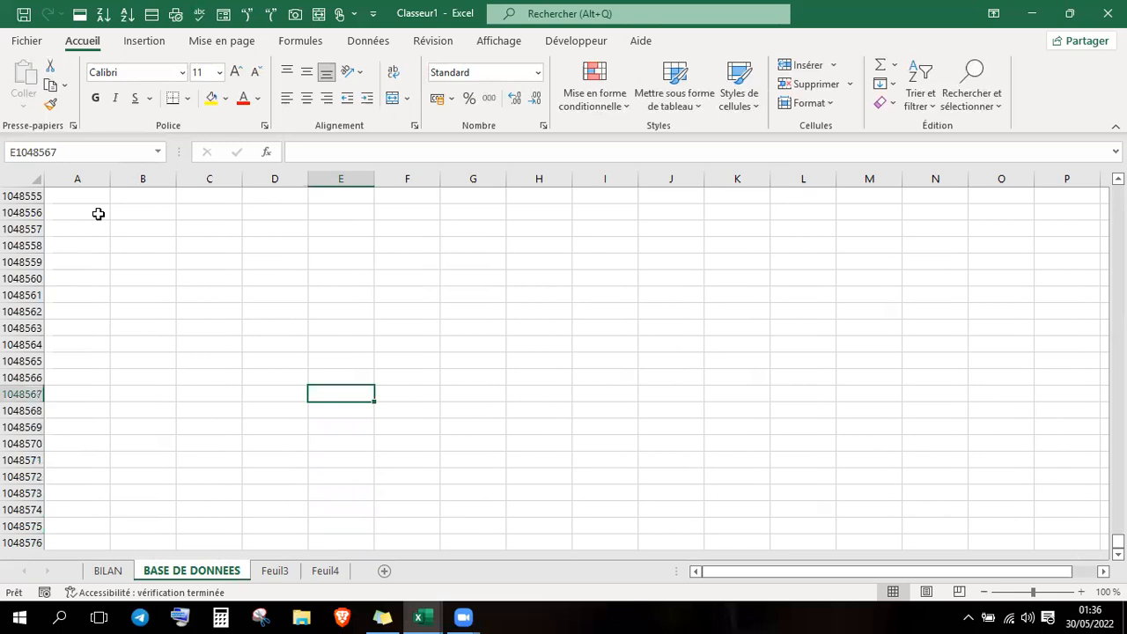
key("ctrl+Right")
key("Up")
key("Up")
key("Up")
key("Up")
key("Up")
key("Up")
key("Up")
key("Up")
key("Up")
key("Up")
key("Up")
key("Up")
key("Up")
key("Up")
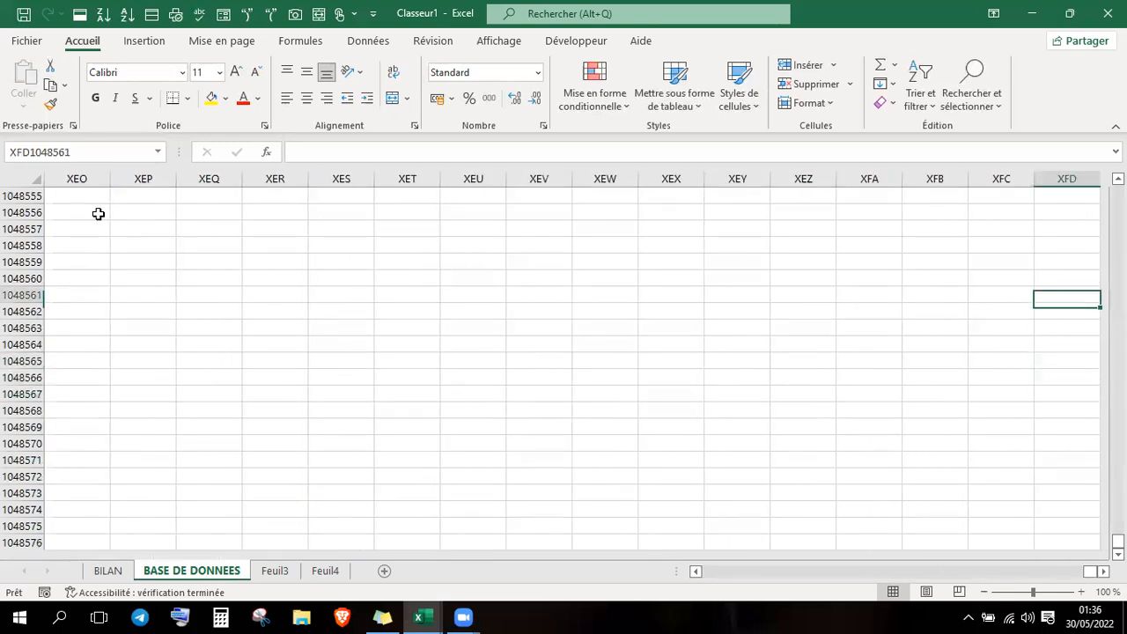
key("Down")
key("ctrl+Left")
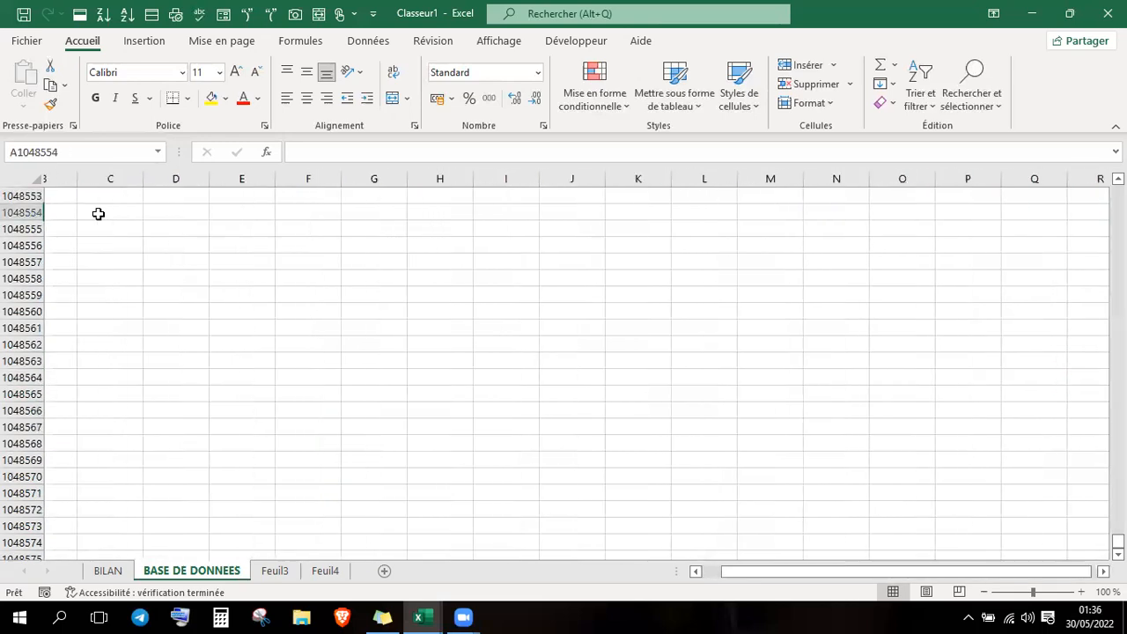
key("Right")
key("Right")
key("Right")
key("Right")
key("Right")
key("Right")
key("Right")
key("Right")
key("Right")
key("Right")
key("Right")
key("Right")
key("Right")
key("Right")
key("Right")
key("Right")
key("Right")
key("Right")
key("Right")
key("Right")
key("Right")
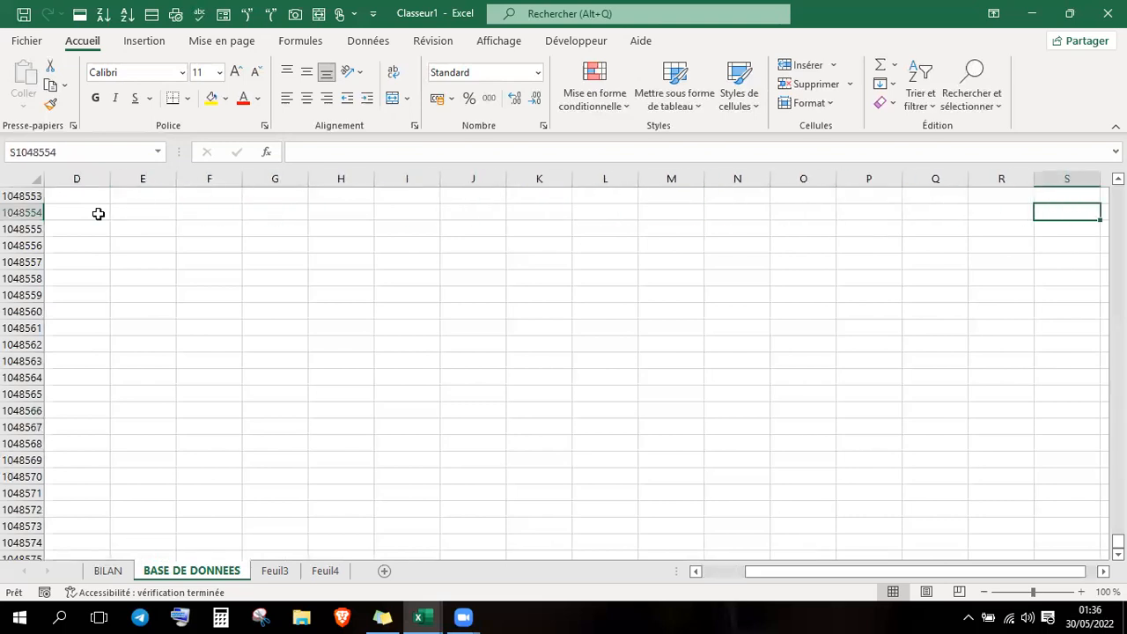
key("Right")
key("Right")
key("Right")
key("Right")
key("Right")
key("Right")
key("Right")
key("Left")
key("Left")
key("Left")
key("Left")
key("Left")
key("Left")
key("Left")
key("Left")
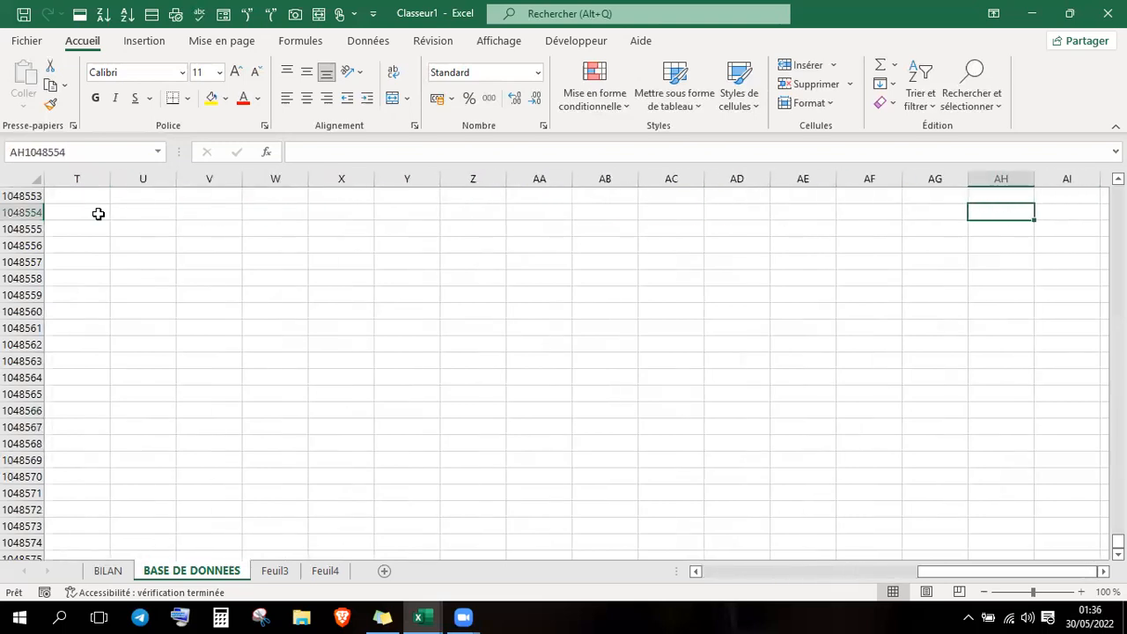
key("Right")
key("Right")
key("Right")
key("Right")
key("Right")
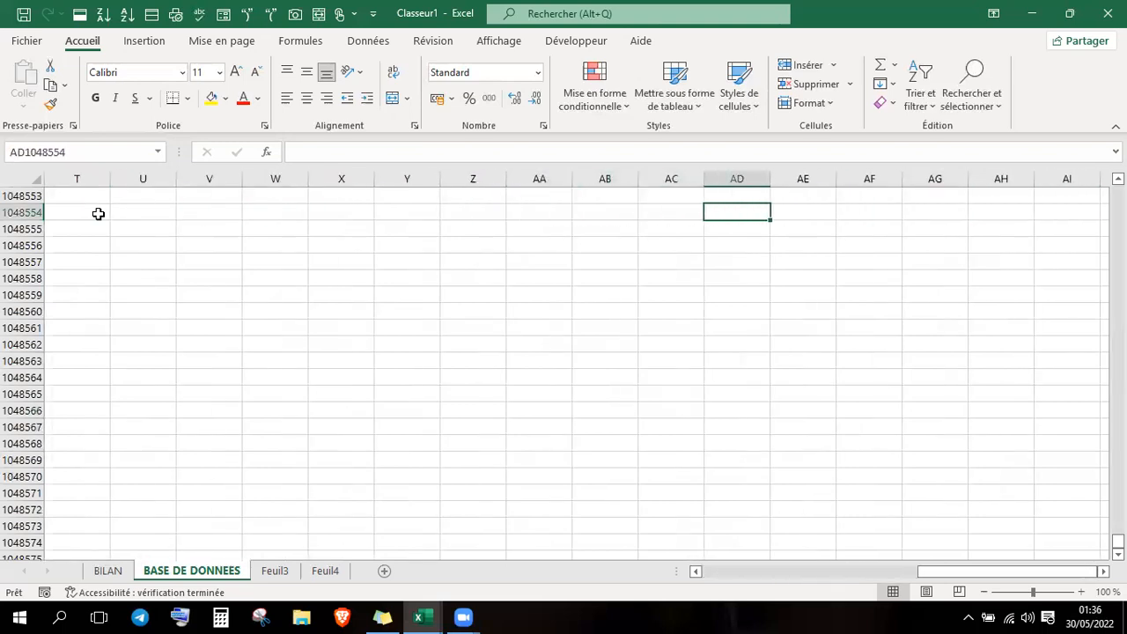
- Visit XFD again, return to column A, then go to the top and cell B3
key("ctrl+Right")
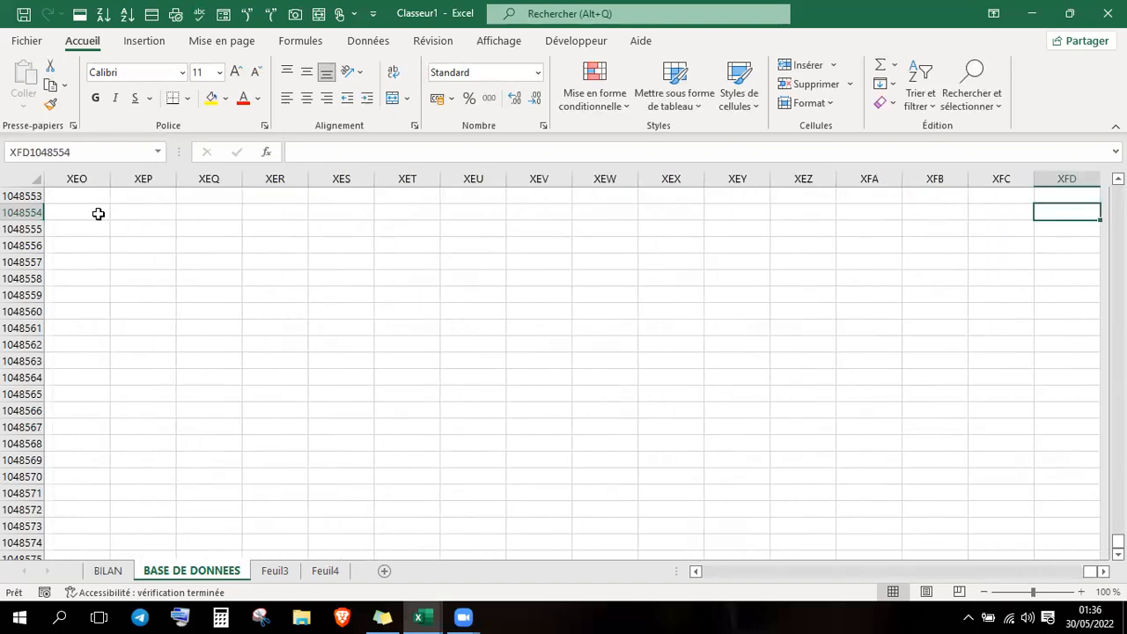
key("ctrl+Left")
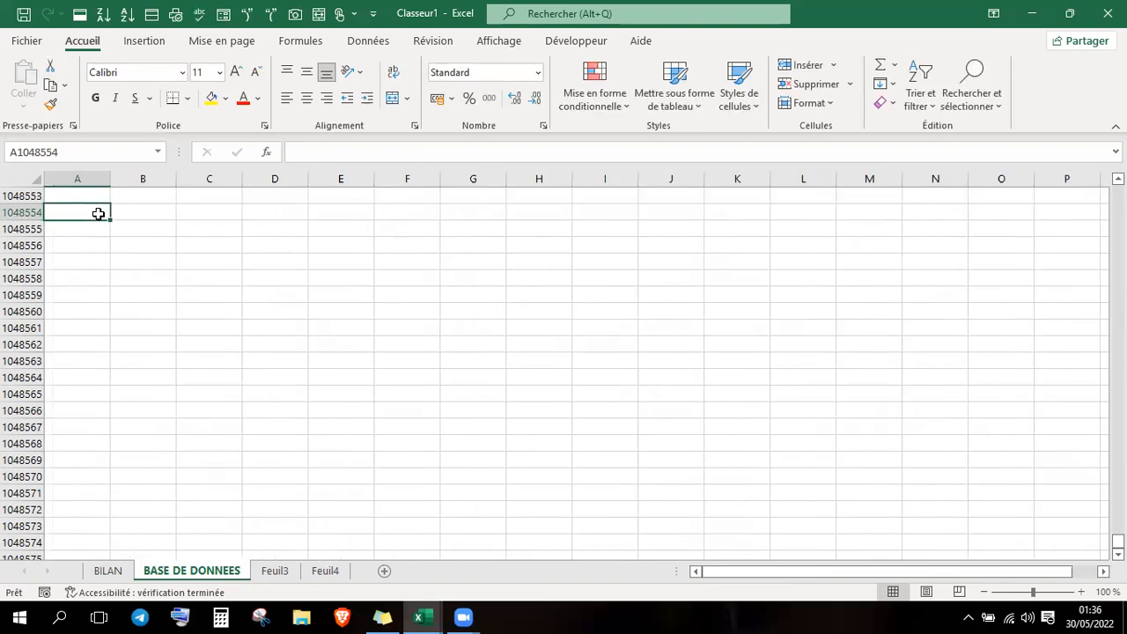
key("ctrl+Up")
key("Down")
key("Right")
key("Down")
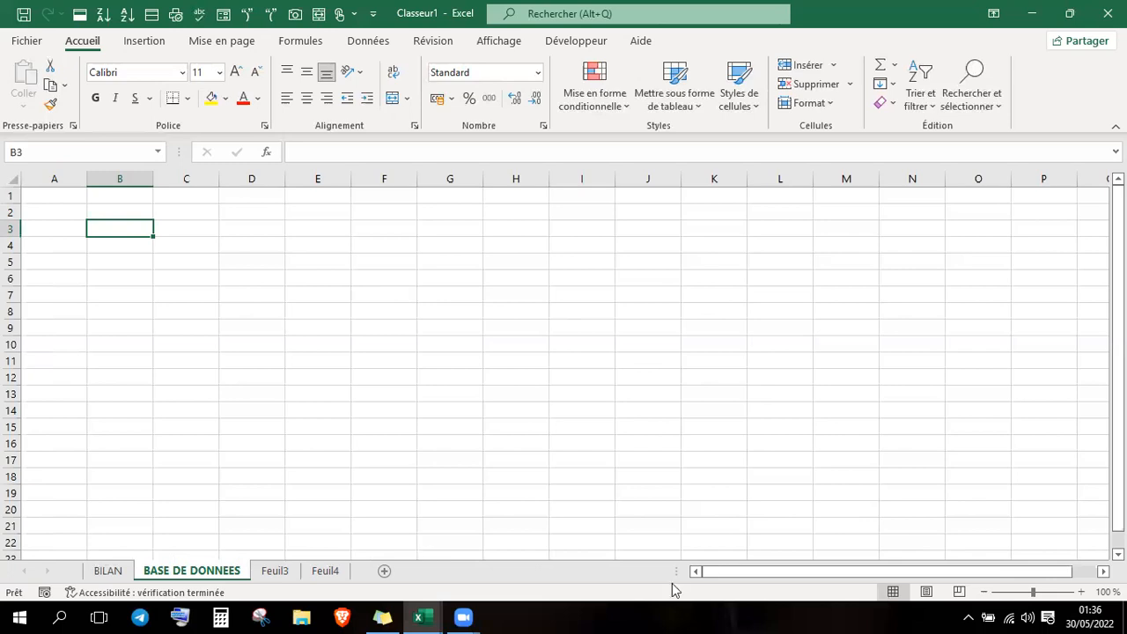
- Switch to the Facture calculant un total1 workbook from the taskbar
left_click(736, 593)
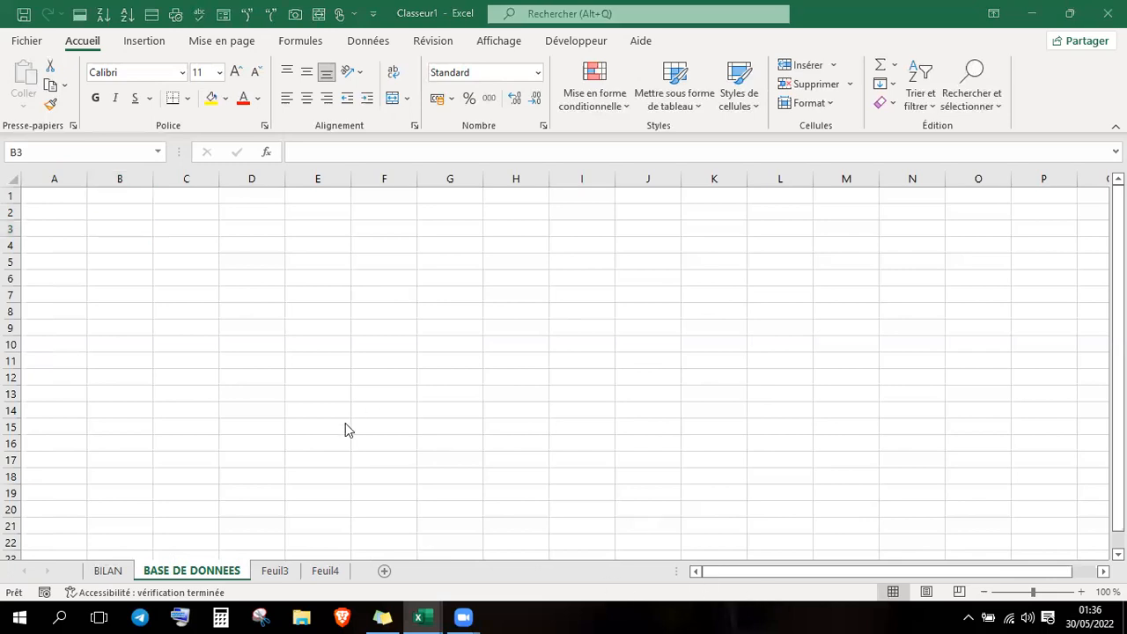
mouse_move(419, 604)
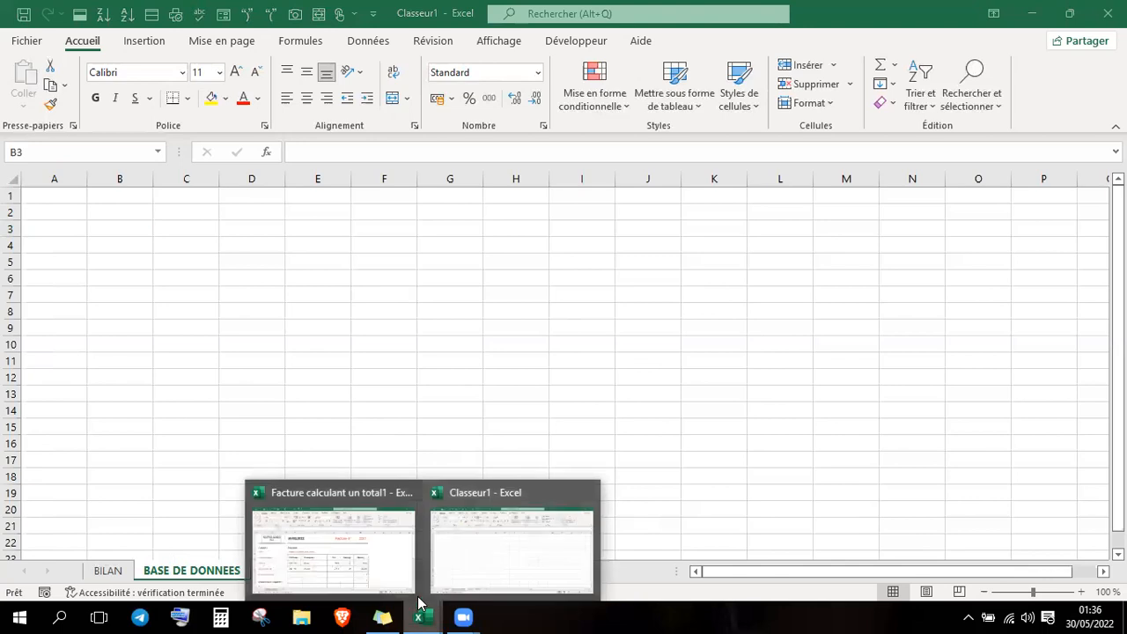
left_click(364, 539)
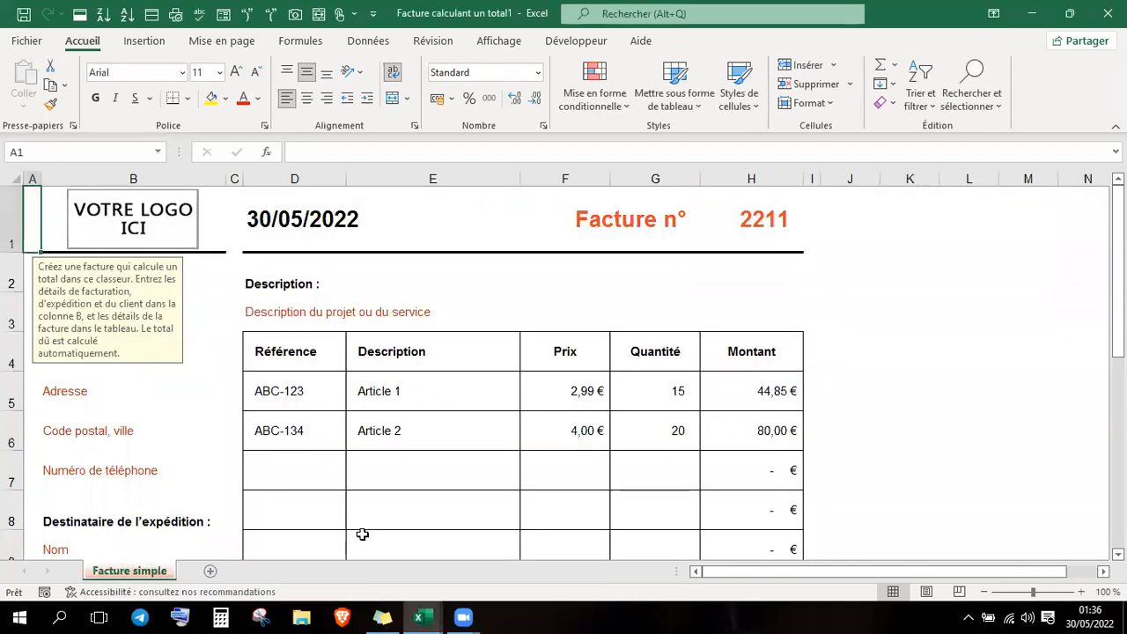
- Show the invoice in Page Layout view and zoom out to see both pages
left_click(928, 593)
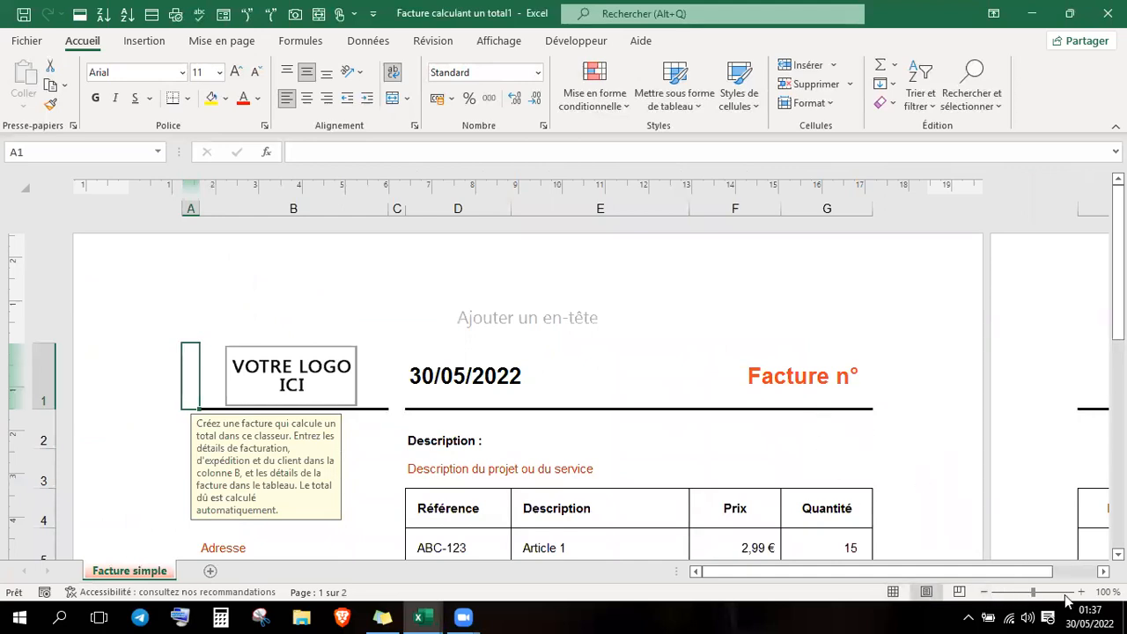
left_click(985, 593)
left_click(984, 593)
left_click(984, 592)
left_click(984, 593)
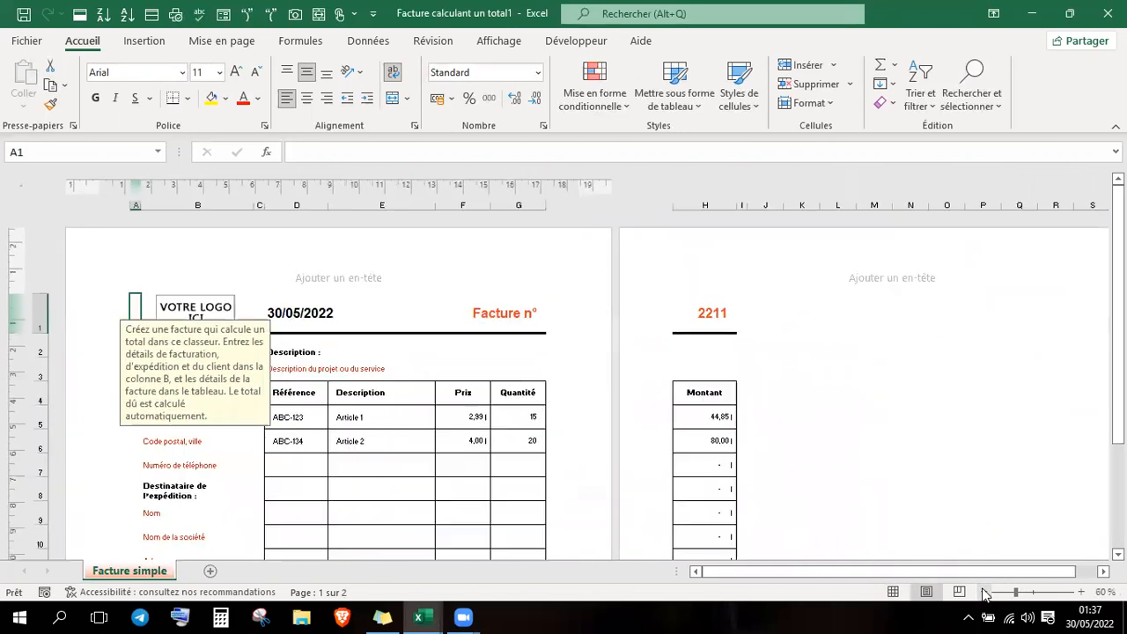
left_click(985, 592)
left_click(985, 592)
left_click(985, 592)
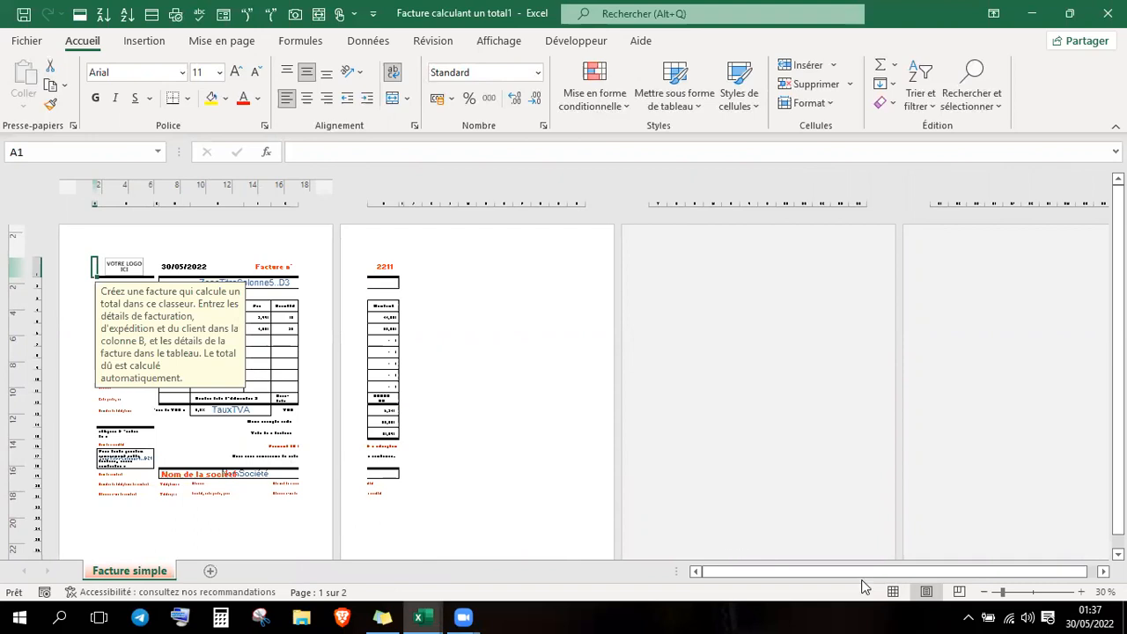
left_click(960, 592)
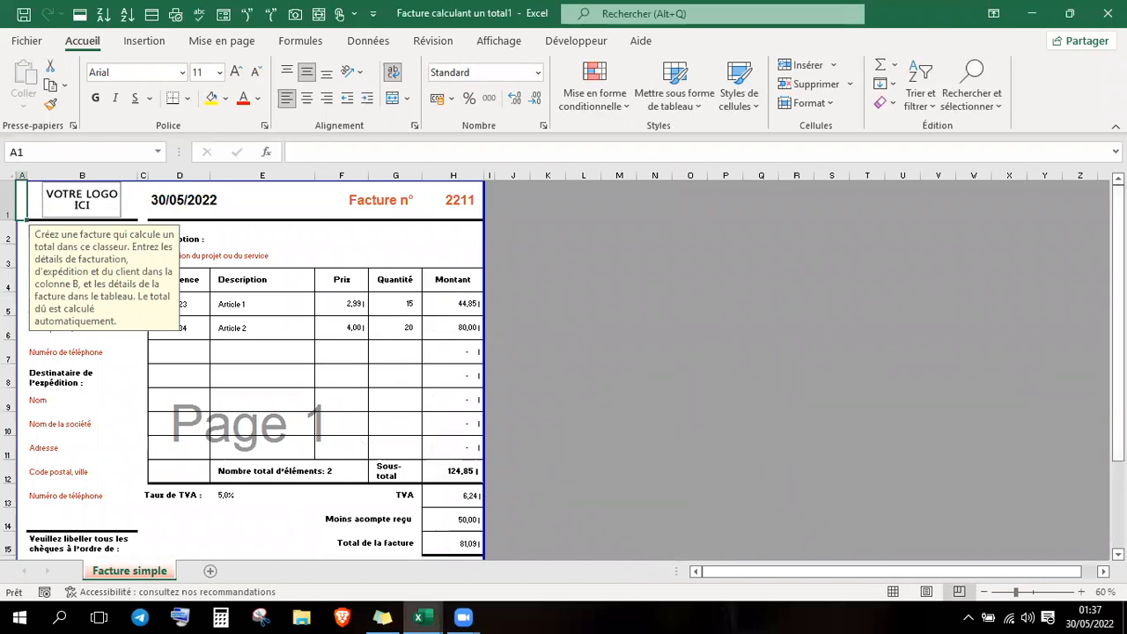
scroll(1116, 212, "down", 1)
left_click_drag(1118, 264, 1117, 238)
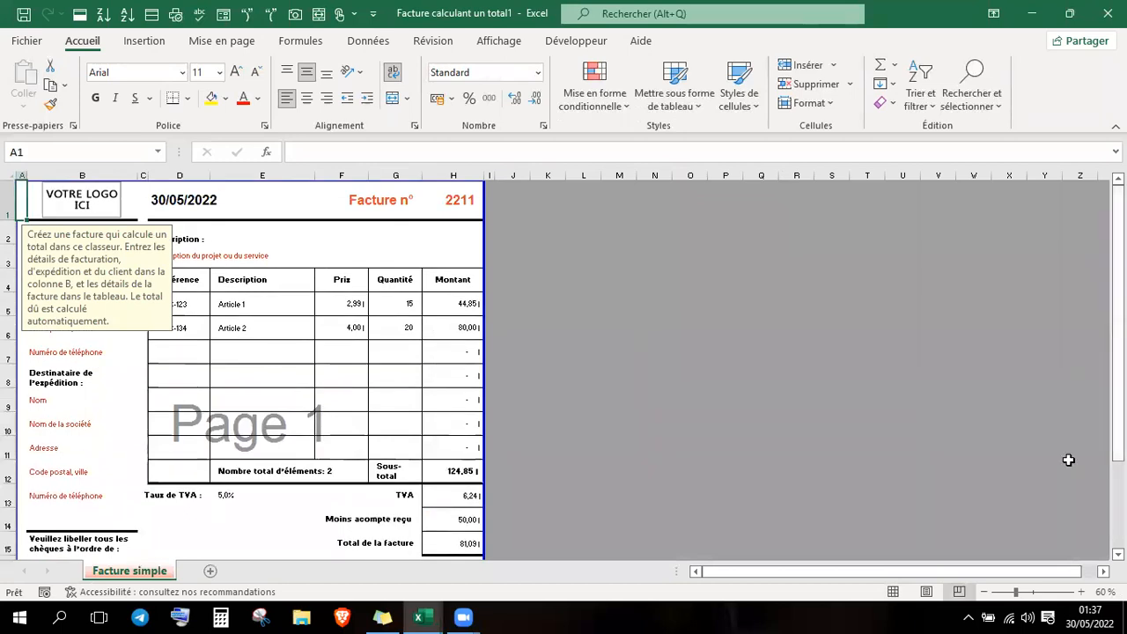
left_click(926, 592)
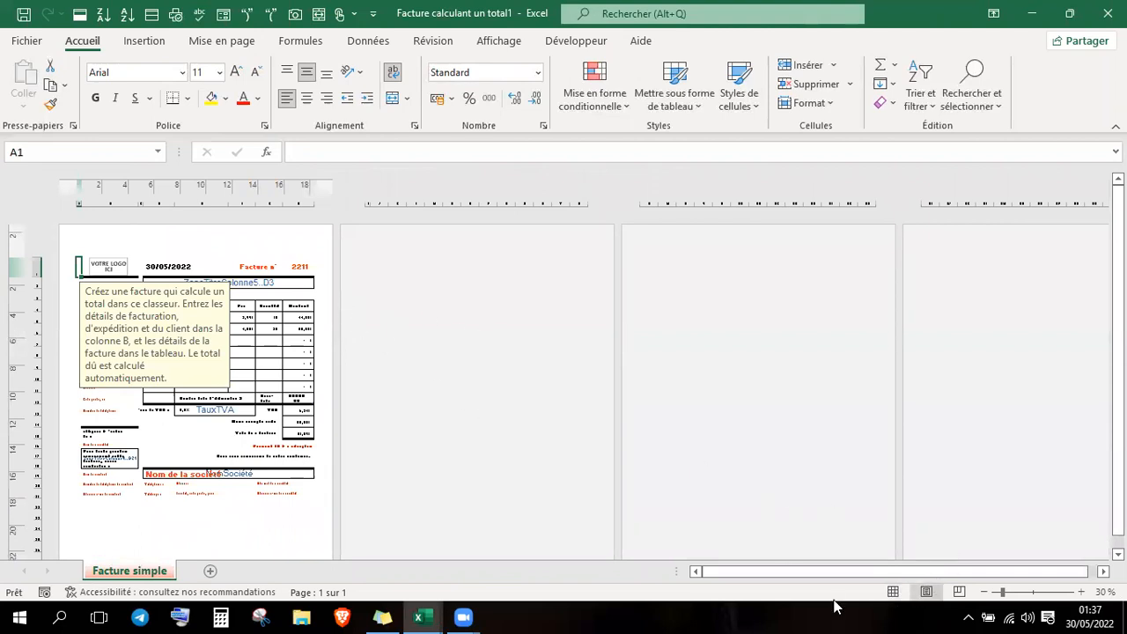
left_click(1082, 593)
left_click(1082, 593)
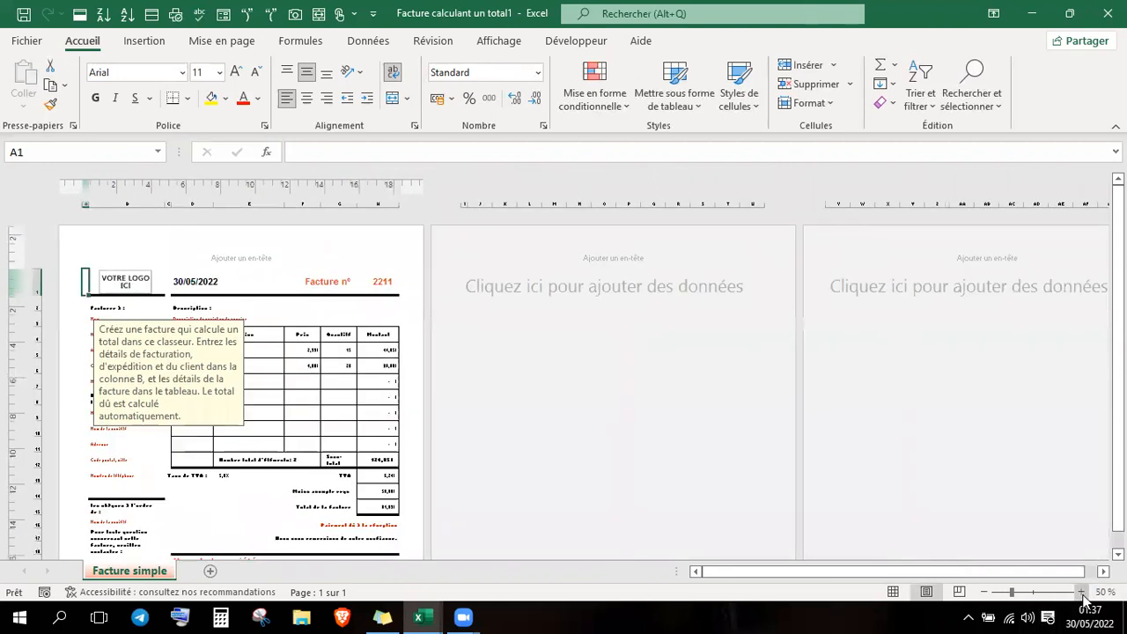
left_click(1083, 592)
left_click(1081, 593)
left_click(1081, 593)
left_click(1080, 593)
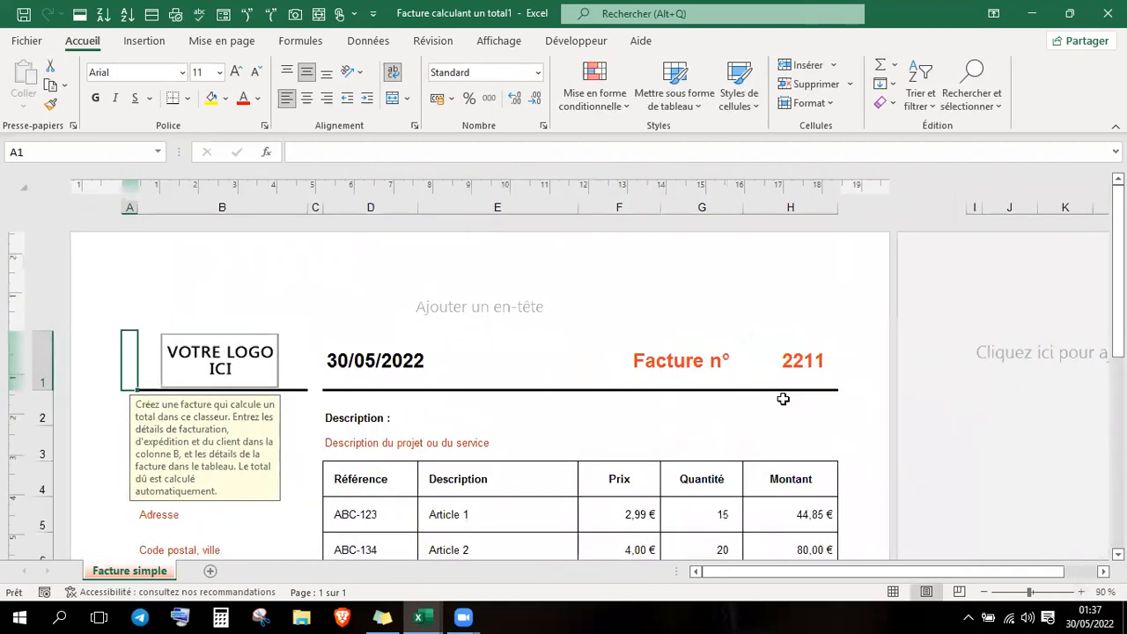
left_click(478, 296)
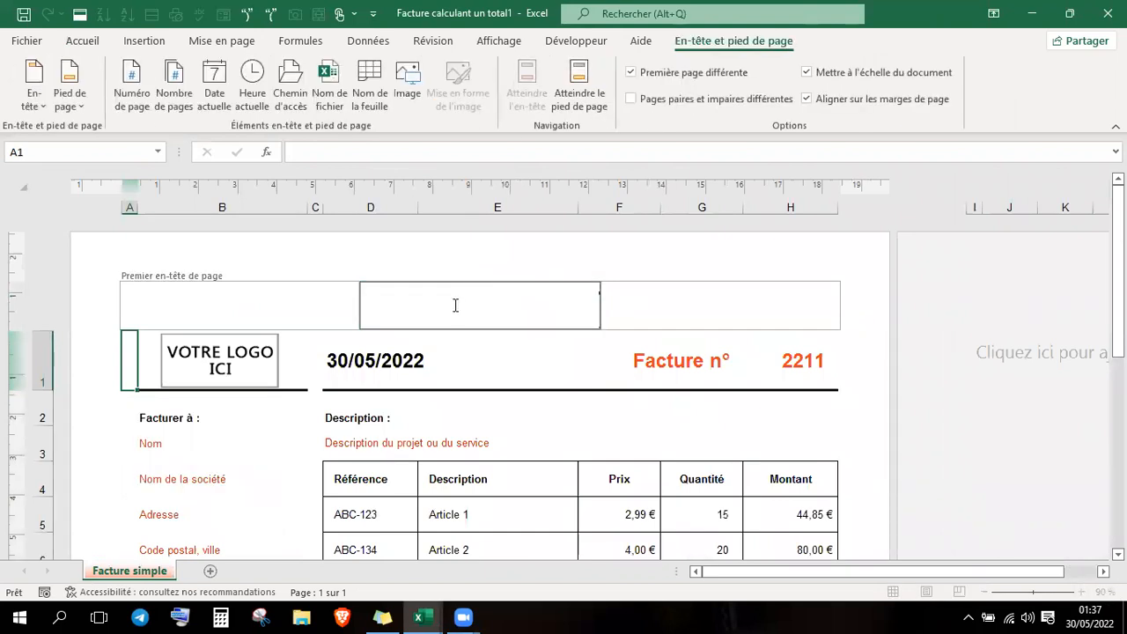
left_click(297, 303)
left_click(410, 301)
type("Léonce sodjinou")
left_click(609, 369)
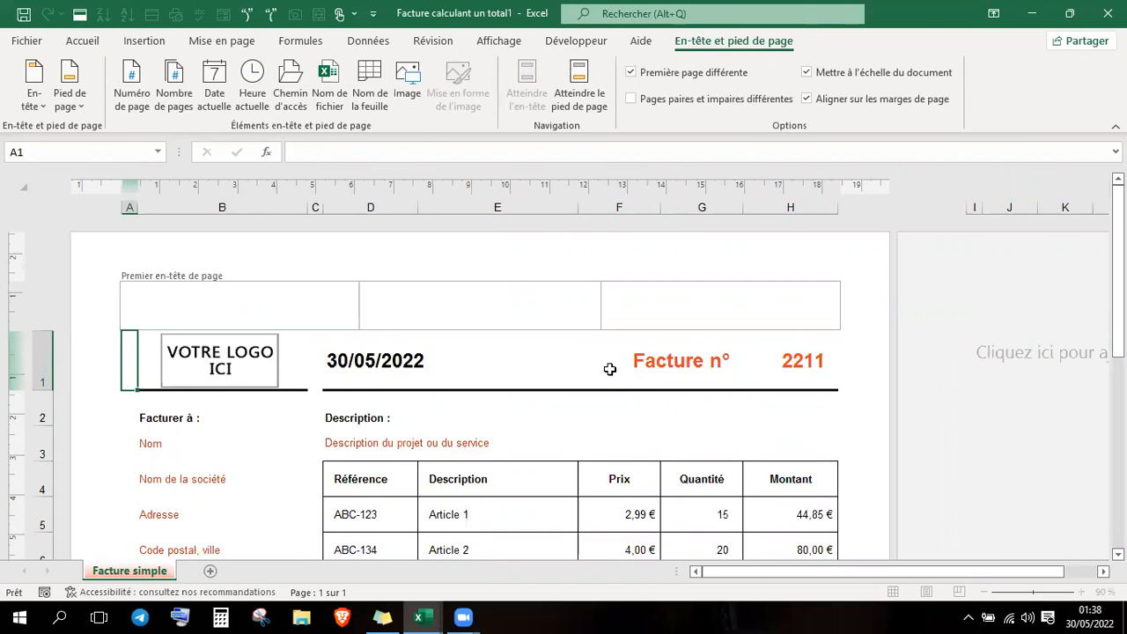
key("Down")
key("Down")
key("Down")
key("Down")
key("Down")
key("Down")
key("Down")
key("Down")
key("Down")
key("Down")
key("Down")
key("Down")
key("Down")
key("Down")
key("Down")
key("Down")
key("Down")
key("Down")
key("Down")
key("Down")
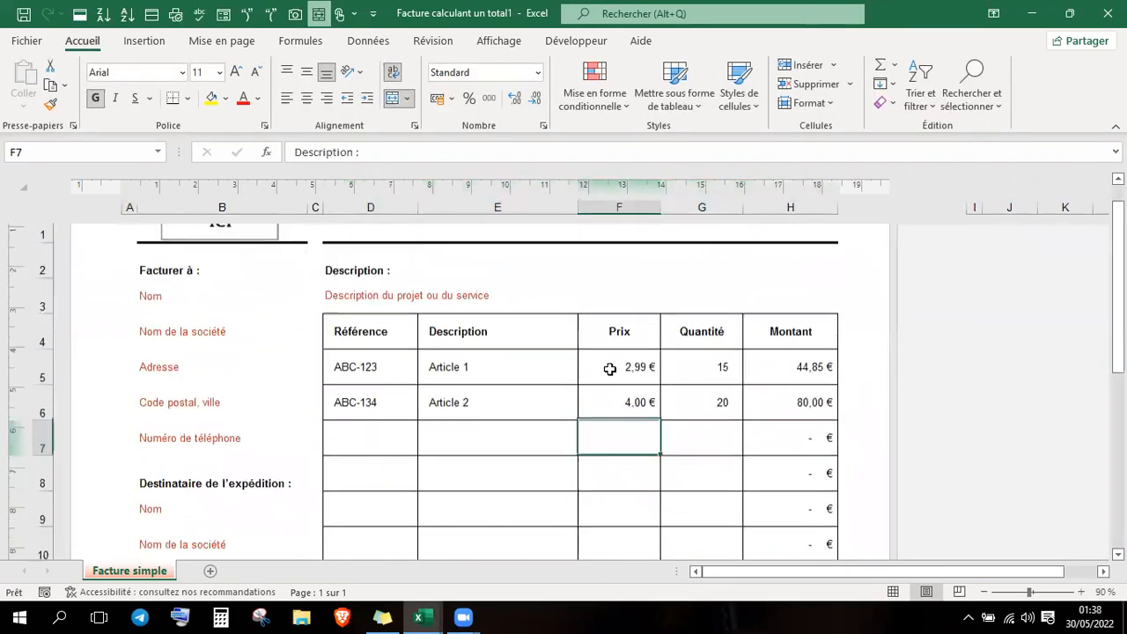
key("Down")
key("Down")
key("Down")
key("Down")
key("Down")
key("Down")
key("Down")
key("Down")
key("Down")
key("Down")
key("Down")
key("Down")
key("Down")
key("Down")
key("Down")
key("Down")
key("Down")
key("Down")
key("Down")
key("Down")
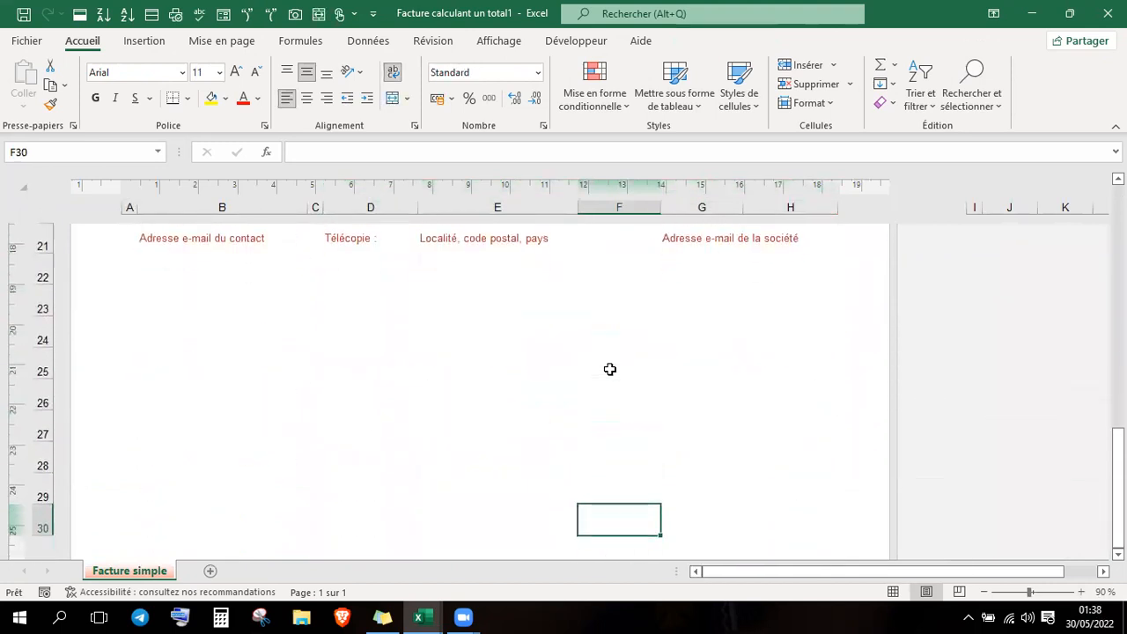
key("Up")
key("Up")
key("Up")
key("Up")
key("Up")
key("Up")
key("Up")
key("Up")
key("Up")
key("Up")
key("Up")
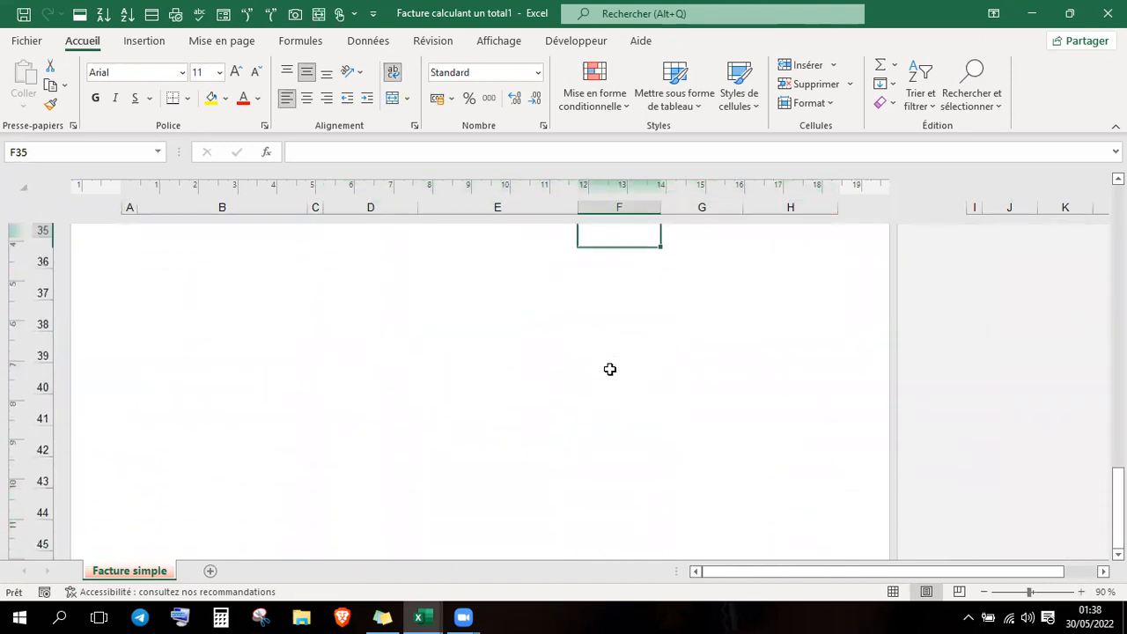
key("Up")
key("Up")
key("Up")
key("Up")
key("Up")
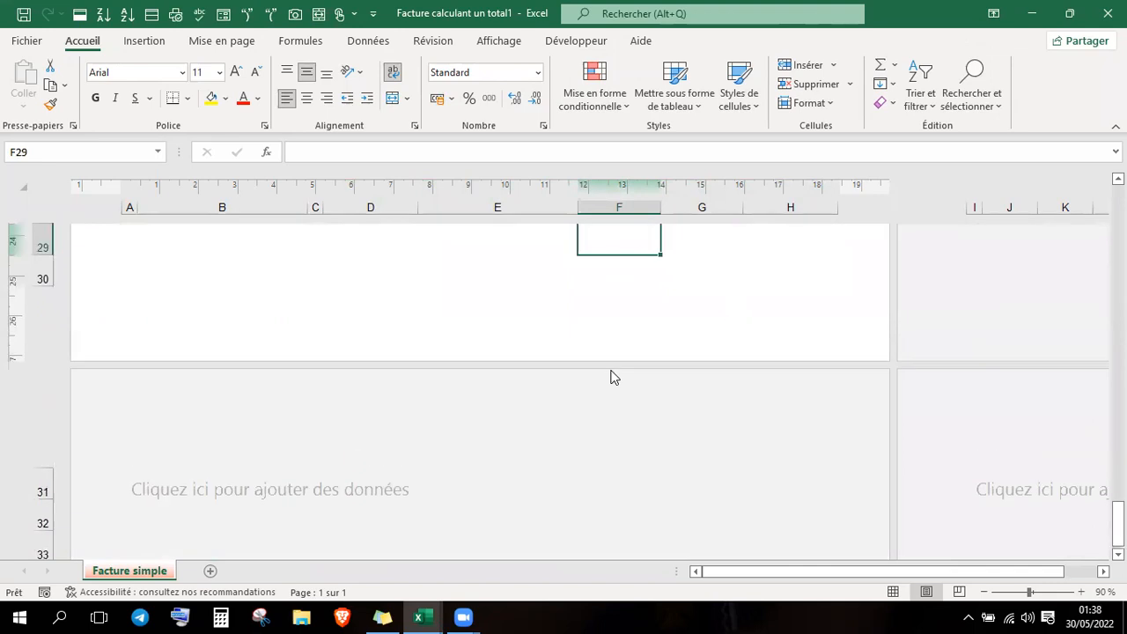
key("Up")
key("Up")
key("Up")
key("Up")
key("Up")
key("Up")
key("Up")
key("Up")
key("Up")
key("Up")
key("Up")
key("Up")
key("Up")
key("Up")
key("Up")
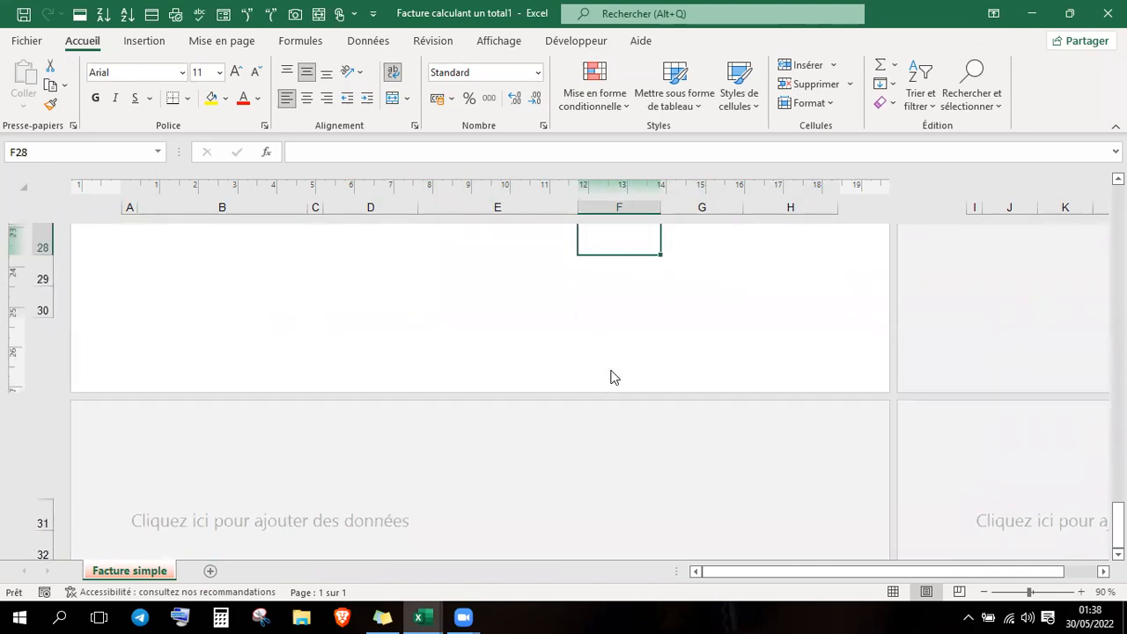
key("Up")
key("Up")
key("Up")
key("Up")
key("Up")
key("Up")
key("Up")
key("Up")
key("Up")
key("Up")
key("Up")
key("Up")
key("Up")
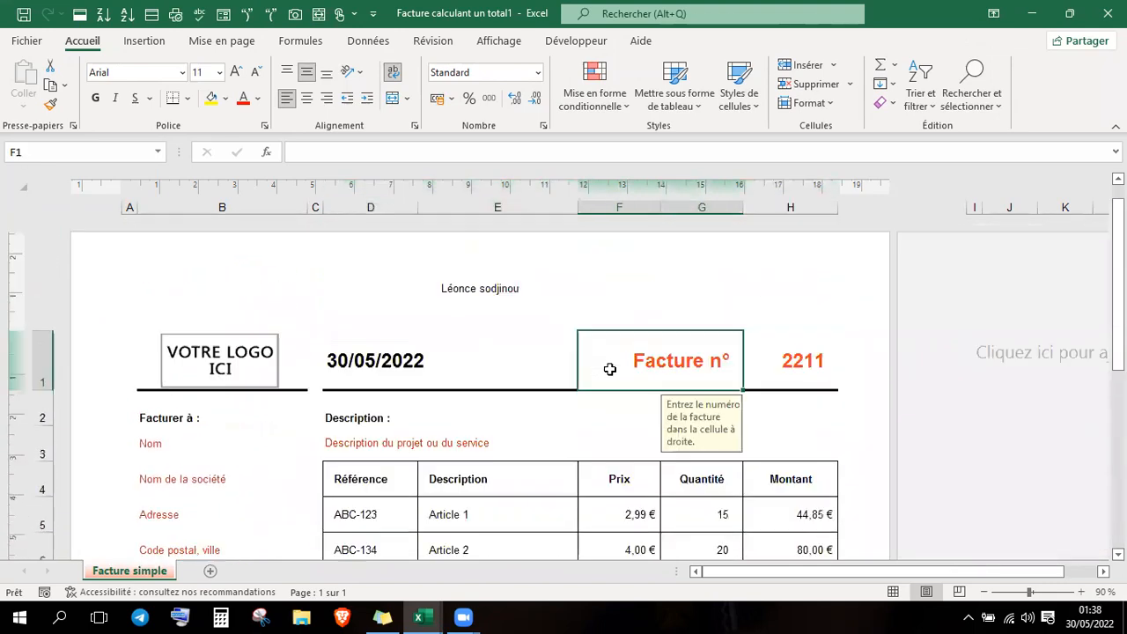
left_click(893, 592)
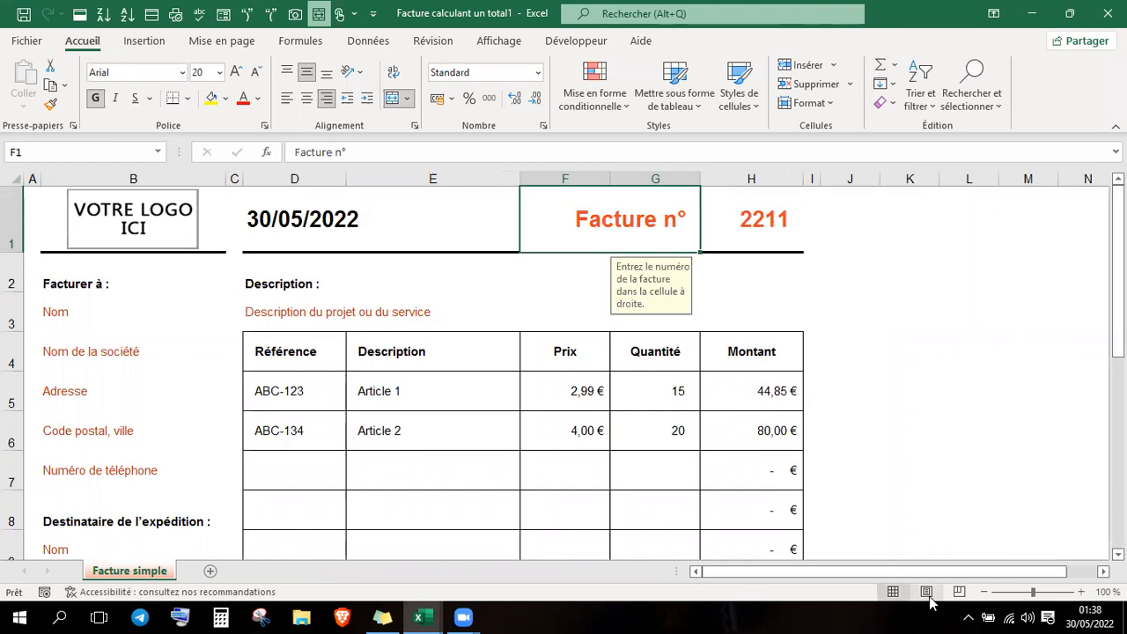
left_click(930, 599)
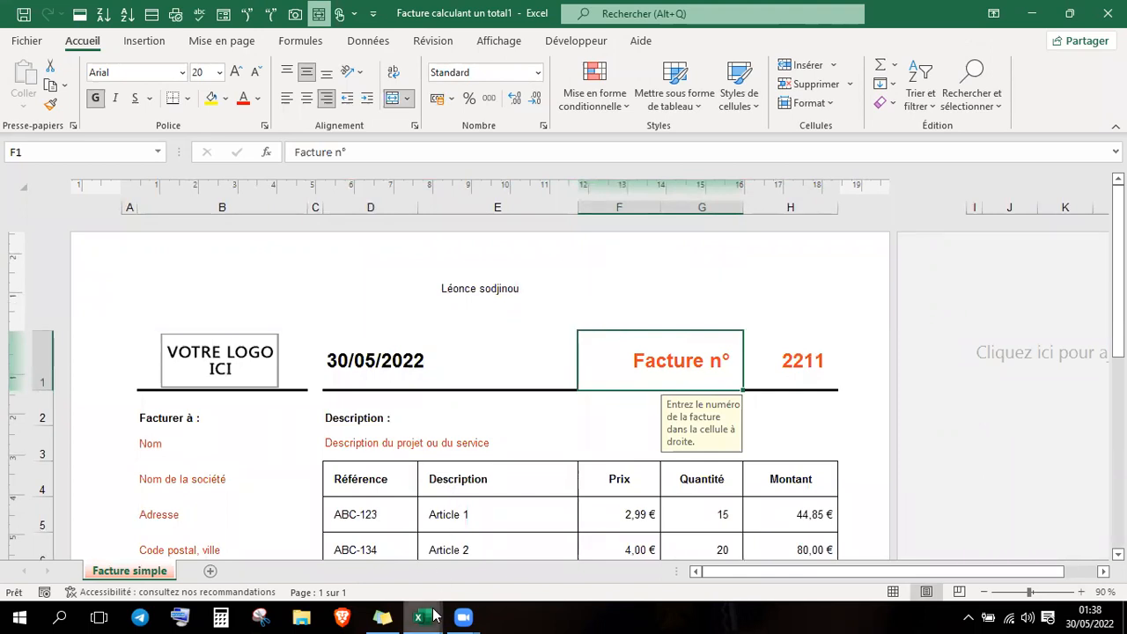
- Switch to Classeur1 from the taskbar and return to the Accueil ribbon
mouse_move(418, 617)
left_click(511, 530)
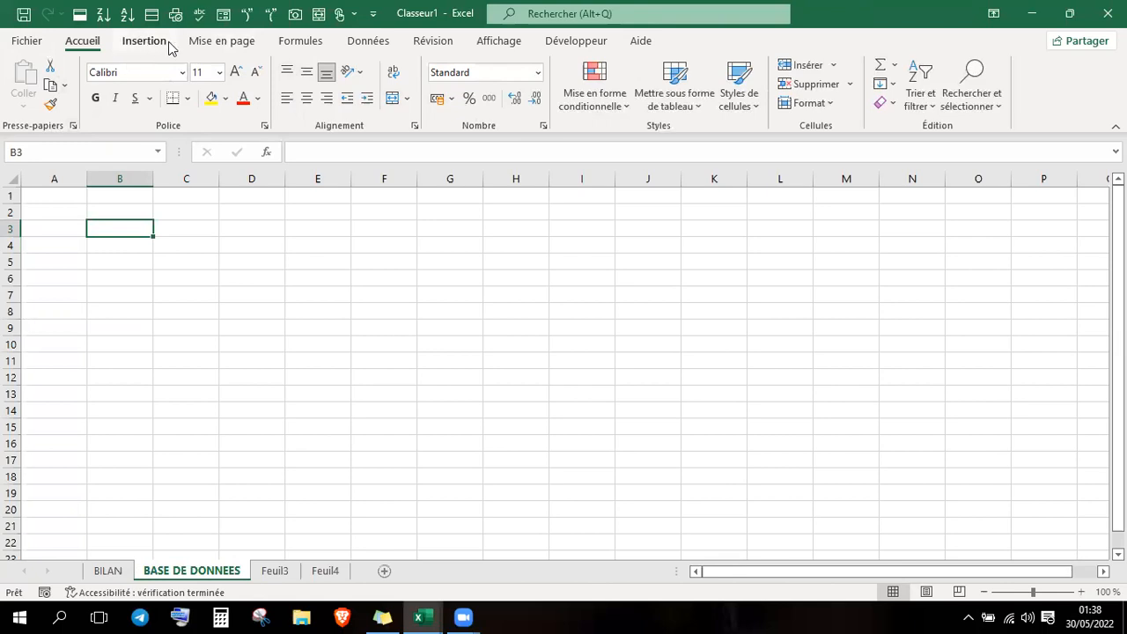
scroll(221, 49, "down", 2)
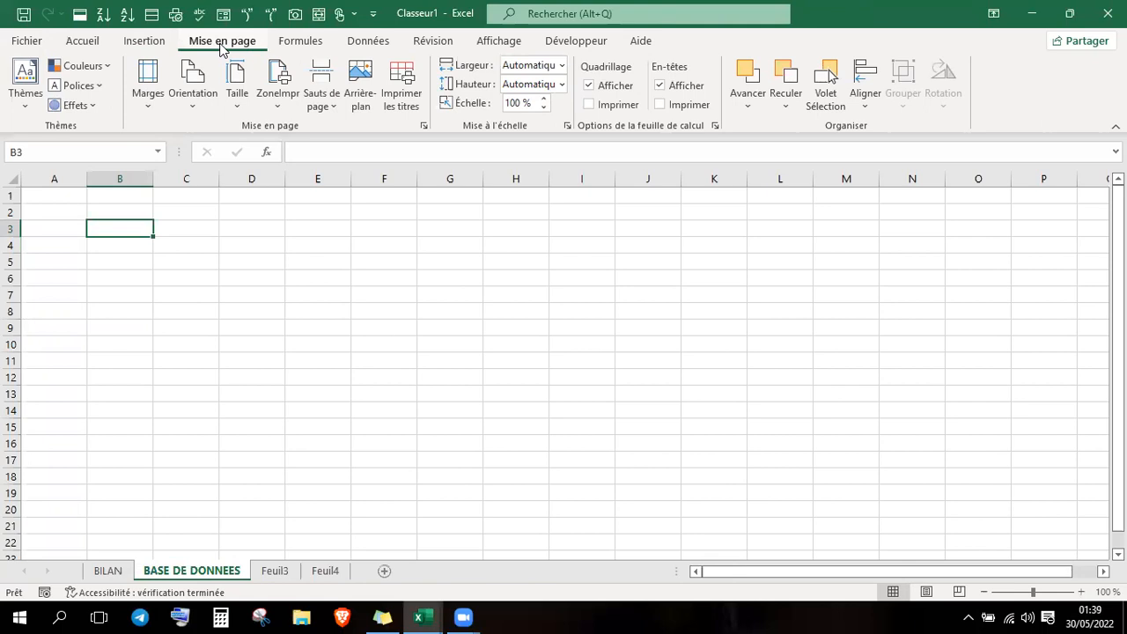
left_click(89, 43)
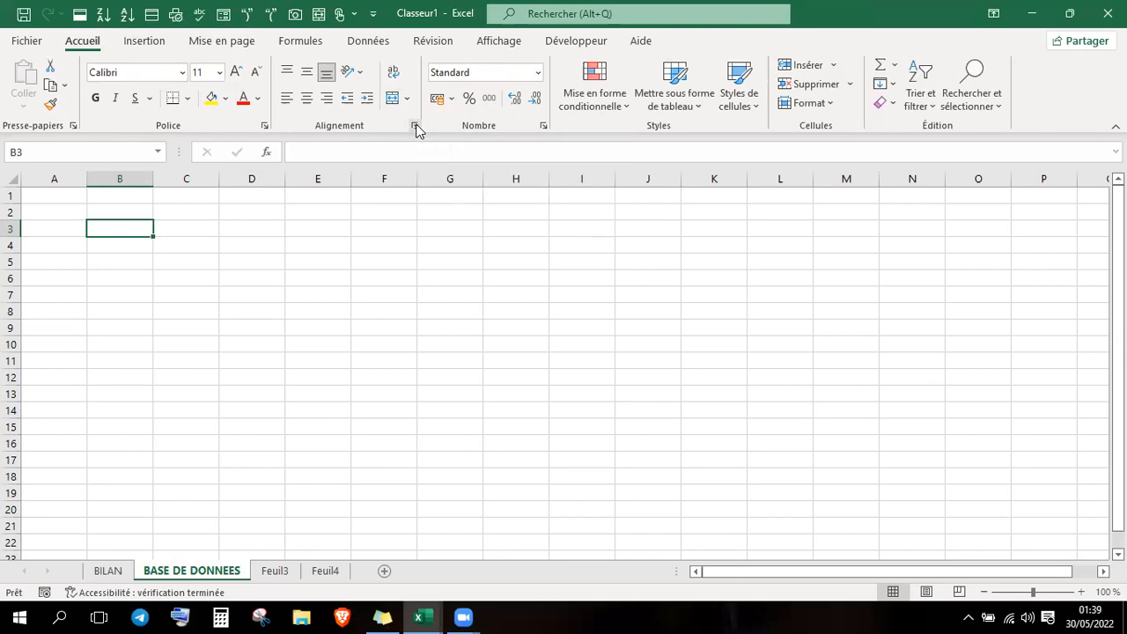
left_click(415, 127)
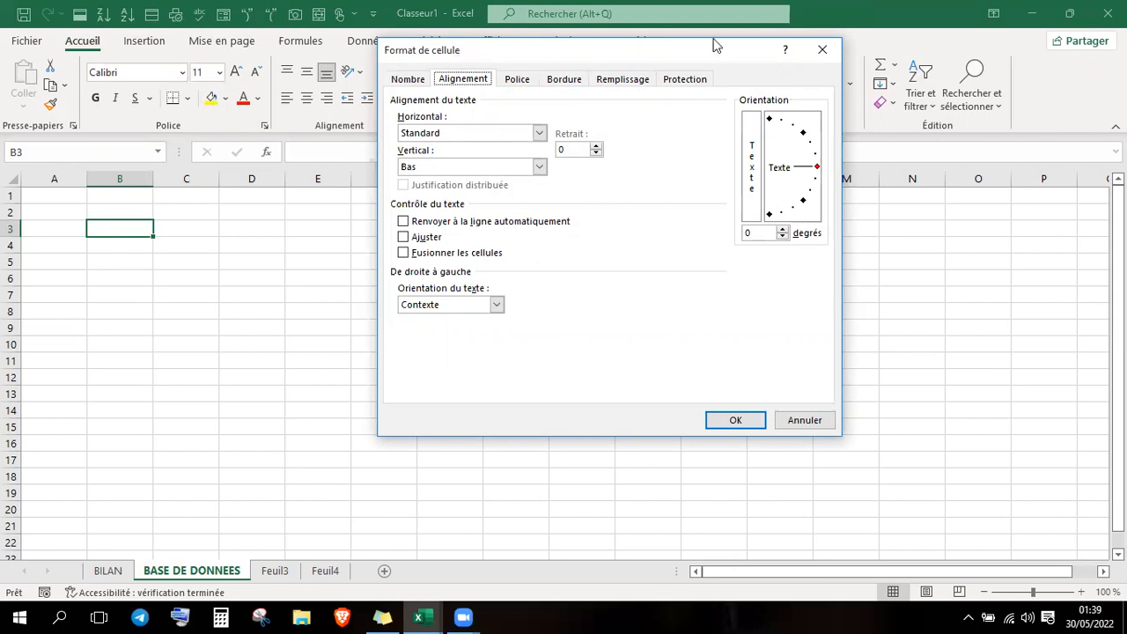
left_click(821, 49)
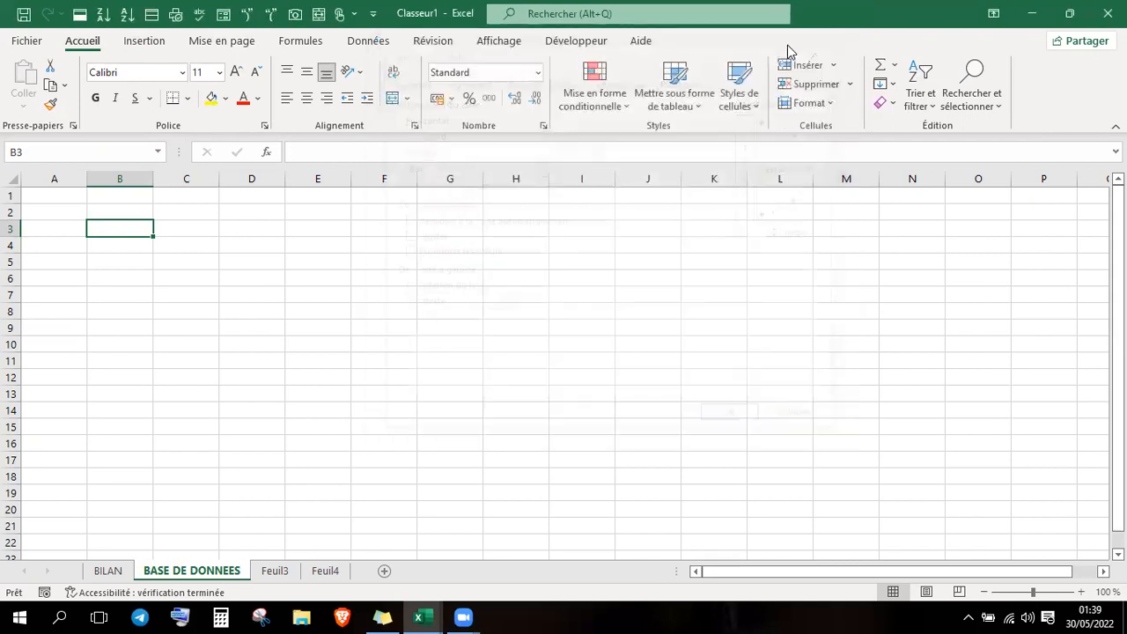
- Select C5, browse Révision and Mise en page, view Orientation options, then show Insertion
left_click(209, 258)
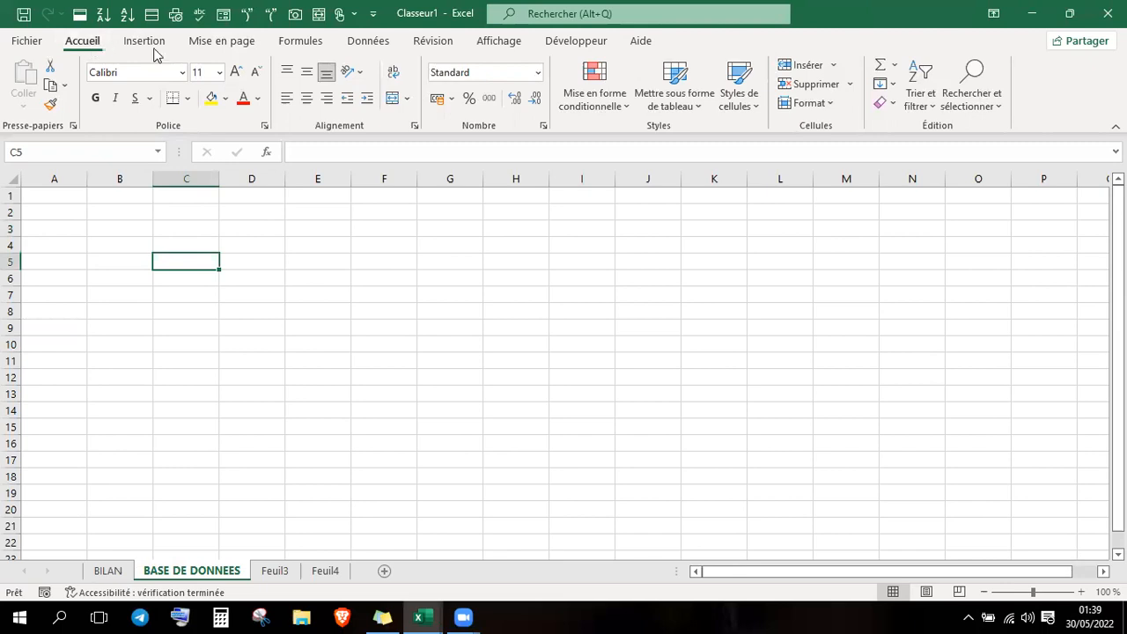
left_click(443, 44)
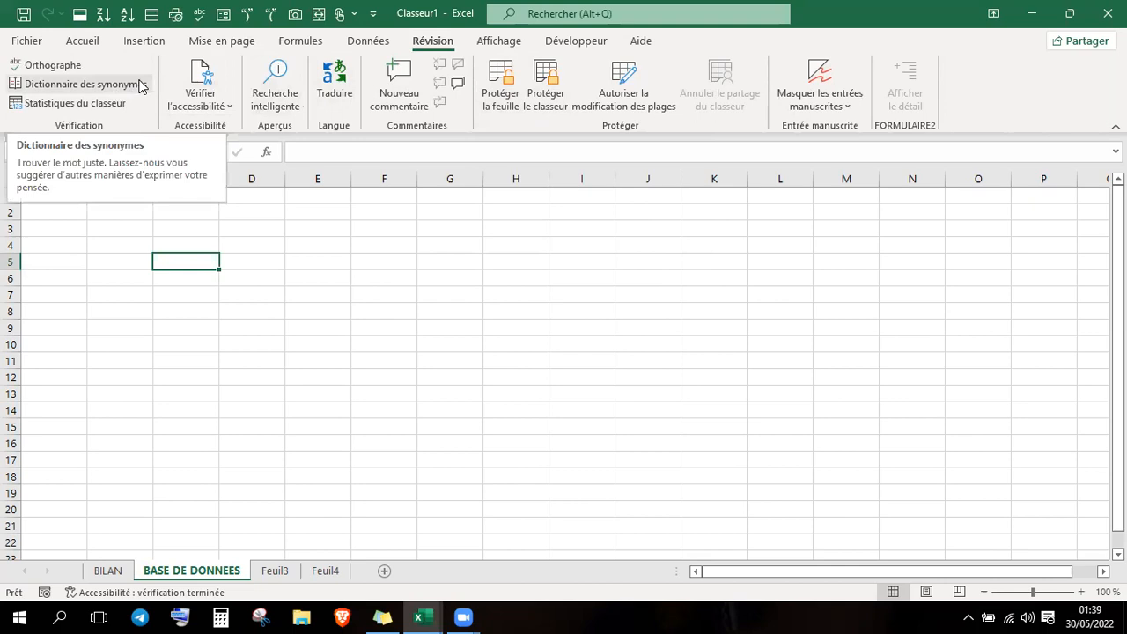
left_click(200, 49)
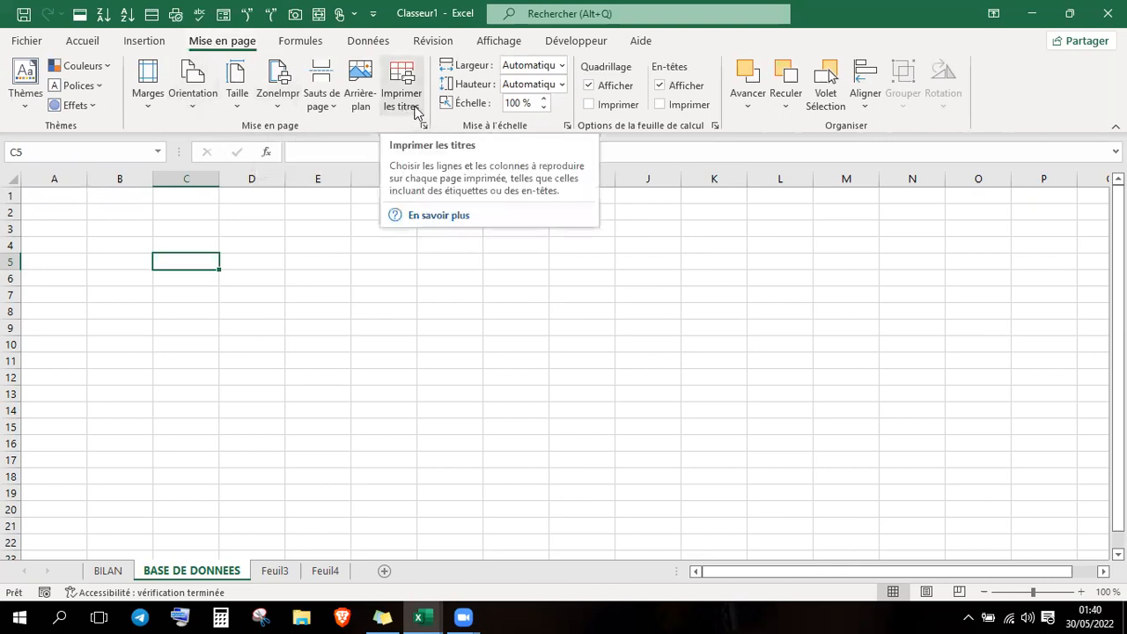
left_click(189, 104)
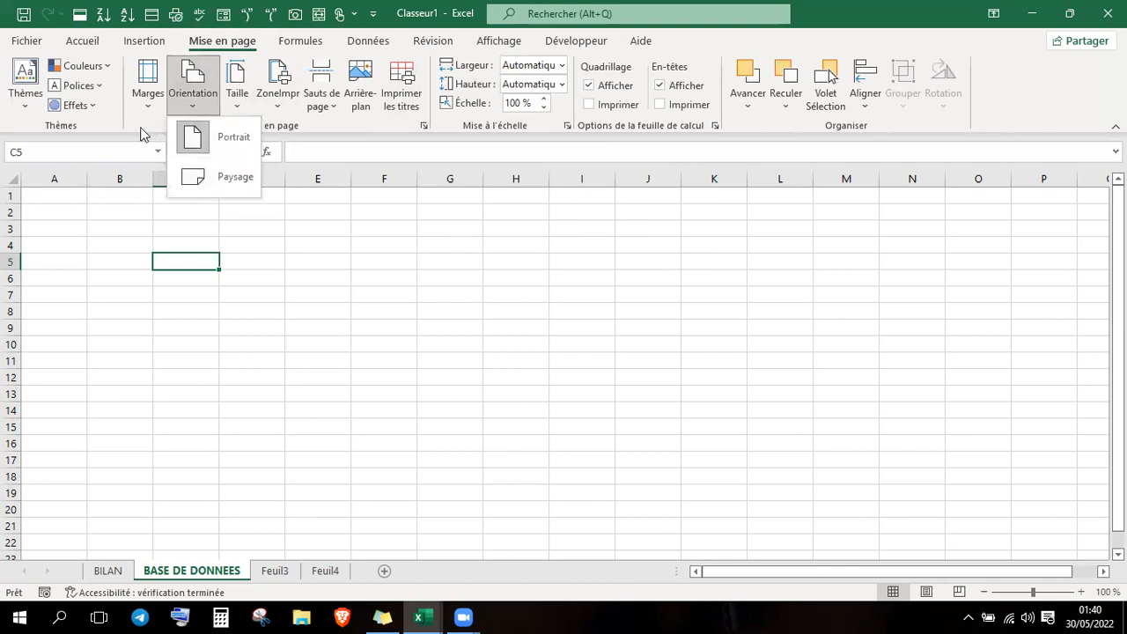
left_click(159, 44)
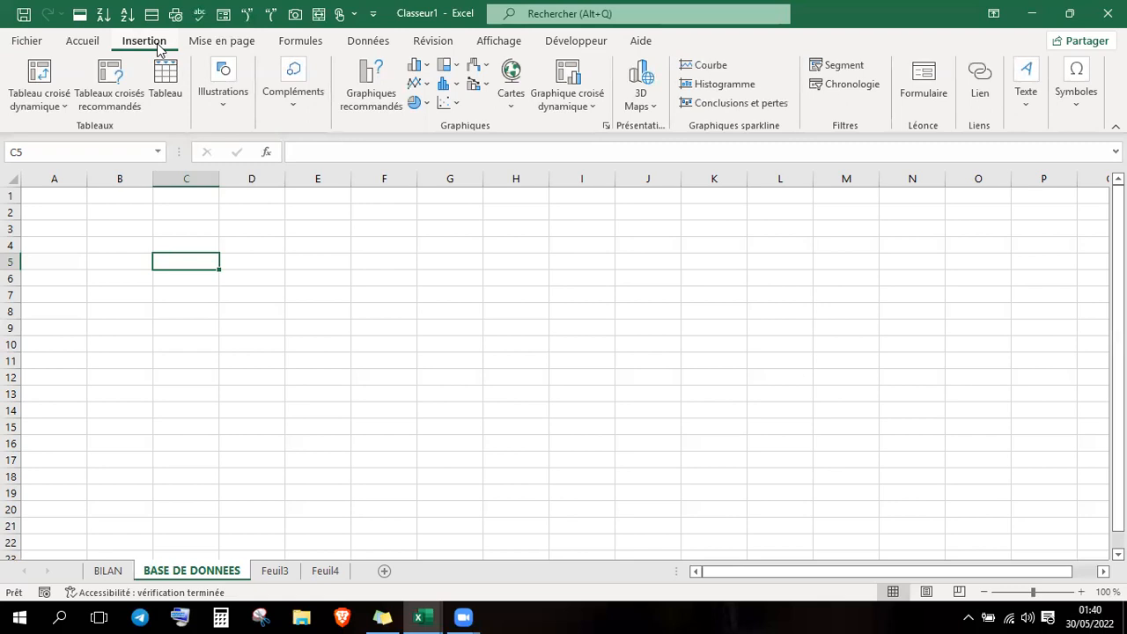
left_click(224, 102)
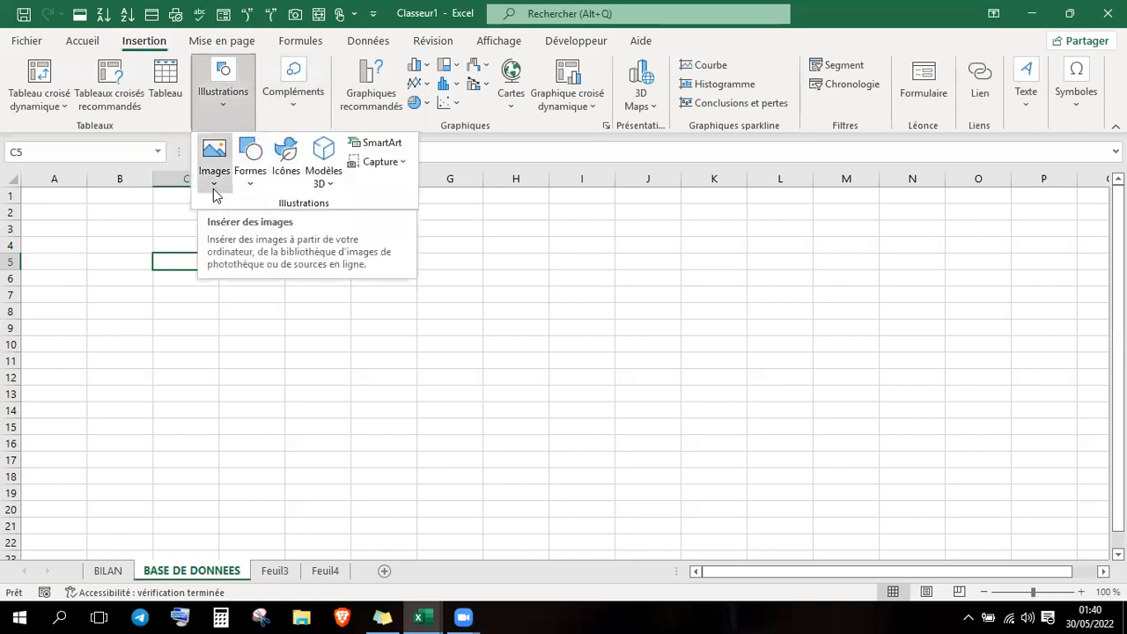
left_click(250, 183)
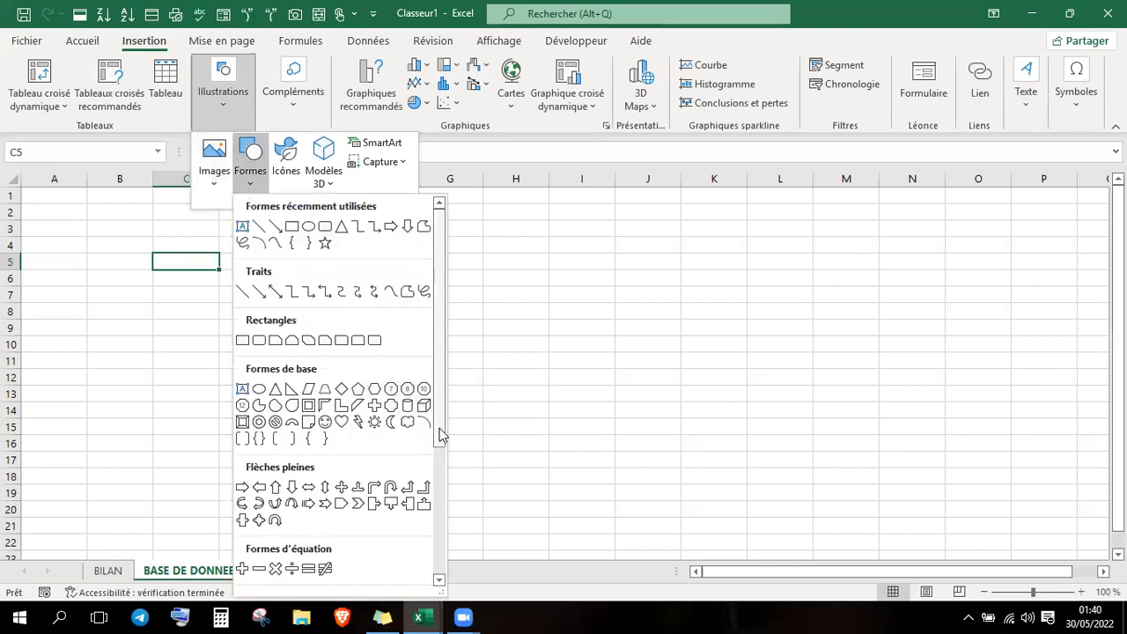
left_click(287, 172)
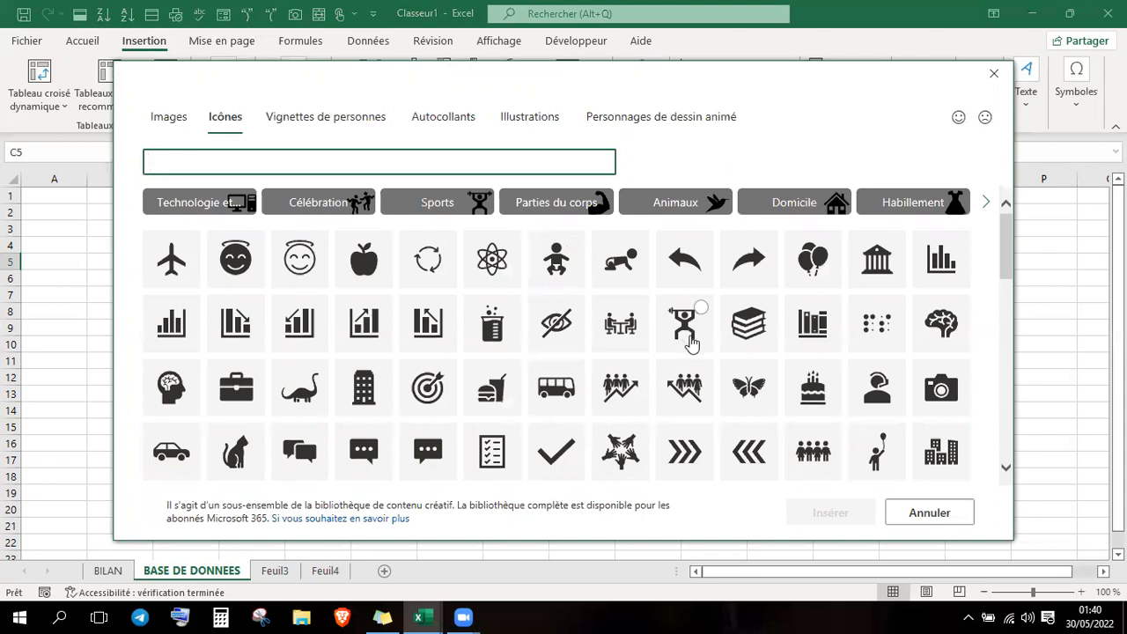
left_click_drag(1008, 260, 1009, 333)
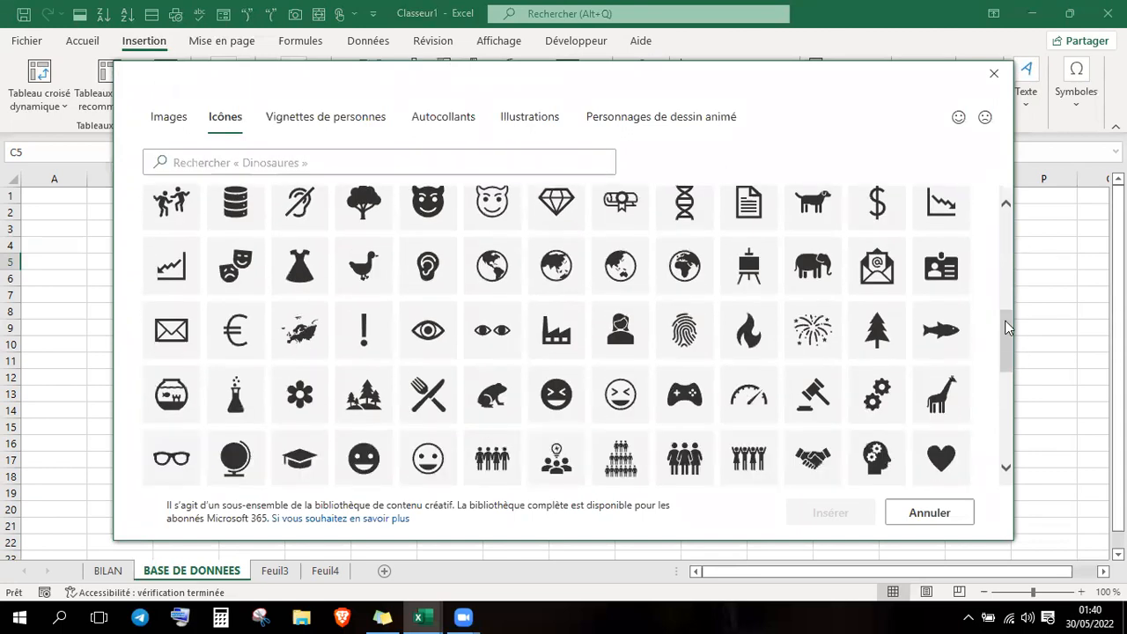
left_click(995, 77)
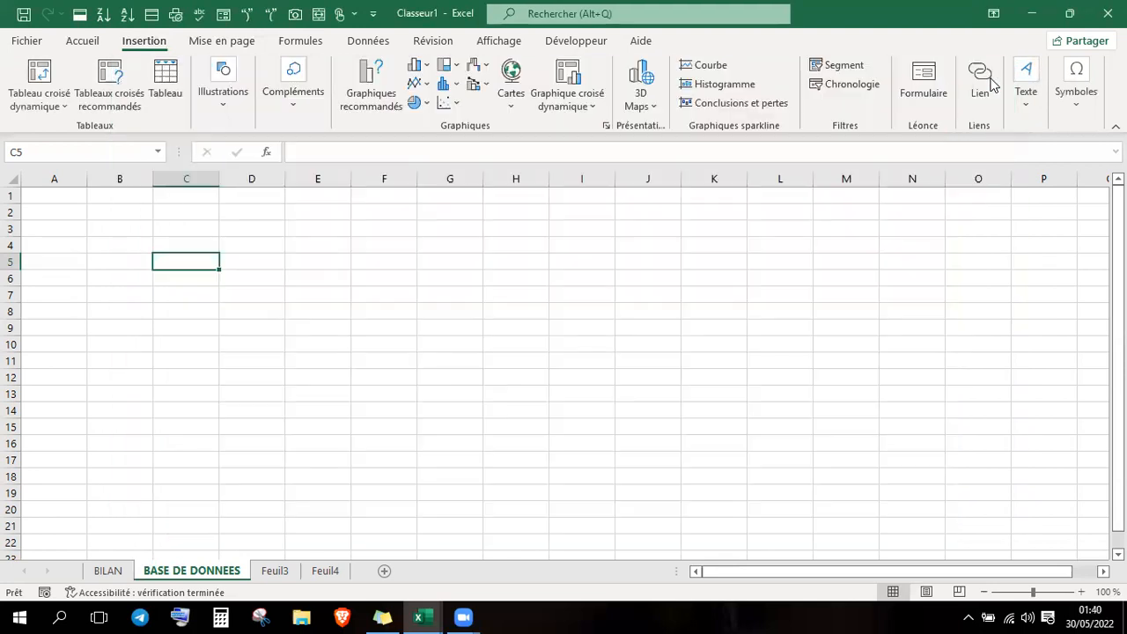
- Look over the add-ins and column chart lists, then select E5 on Accueil
left_click(292, 113)
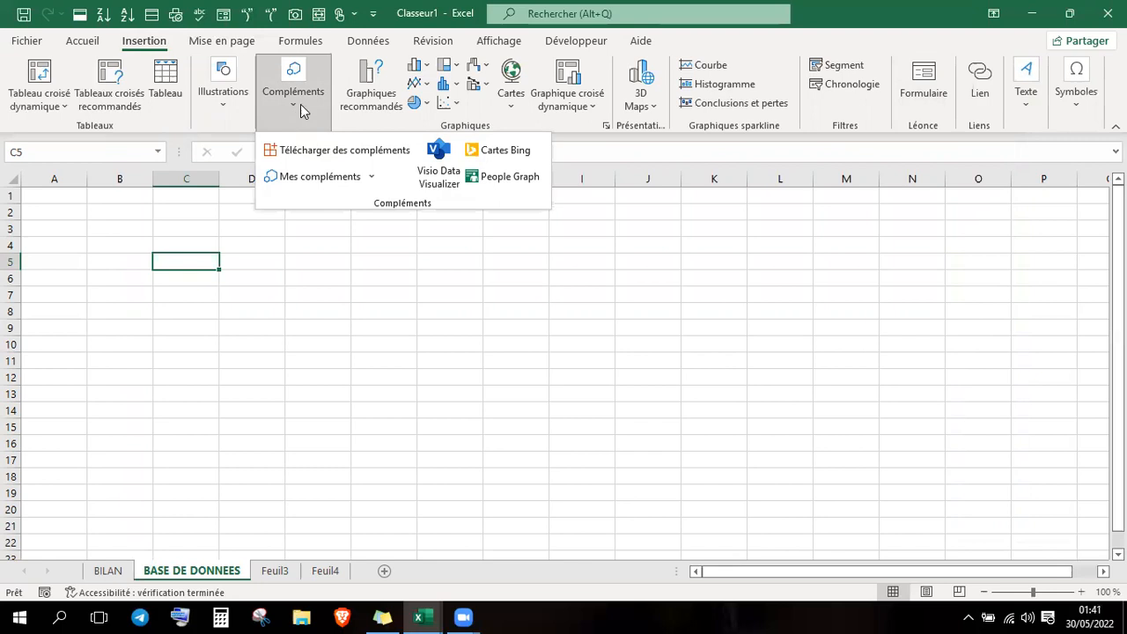
left_click(428, 74)
left_click(427, 71)
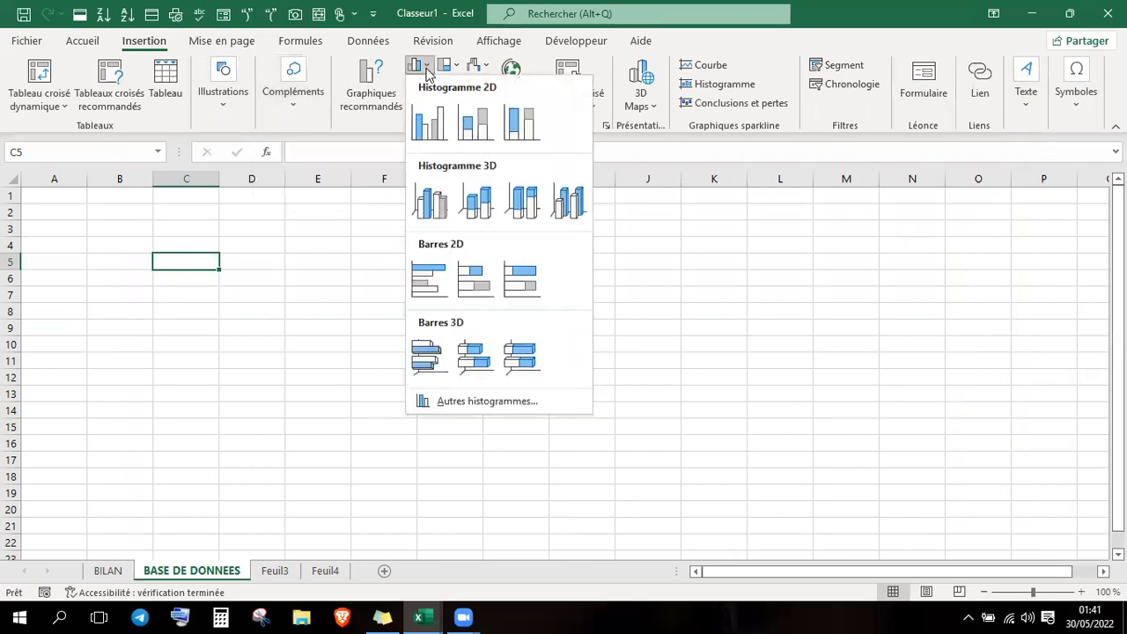
left_click(398, 129)
left_click(401, 275)
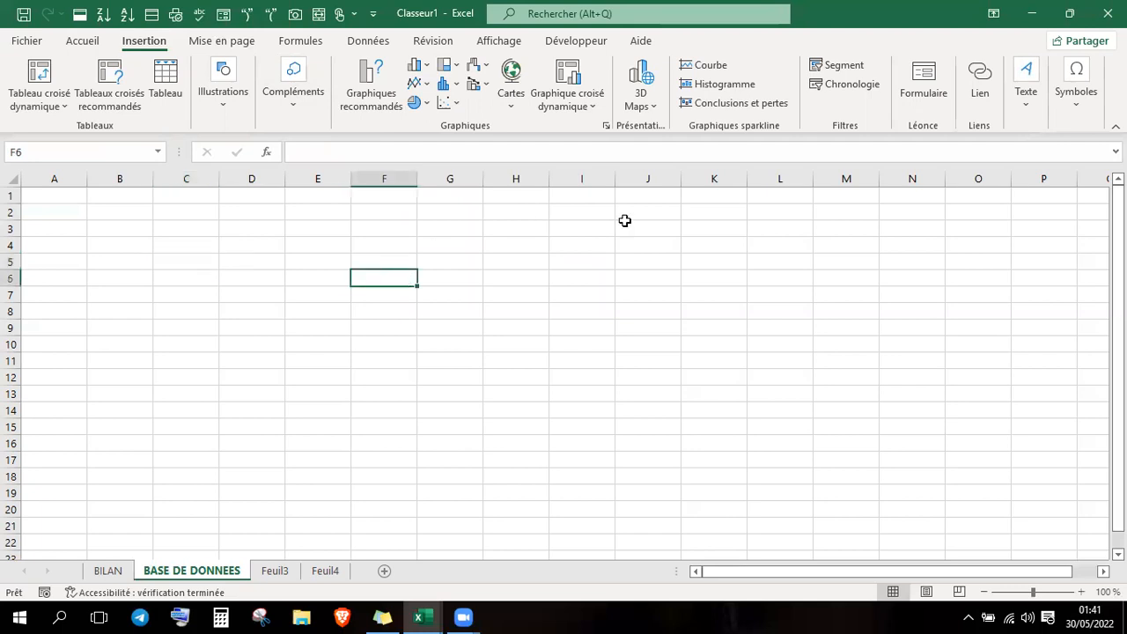
left_click(82, 40)
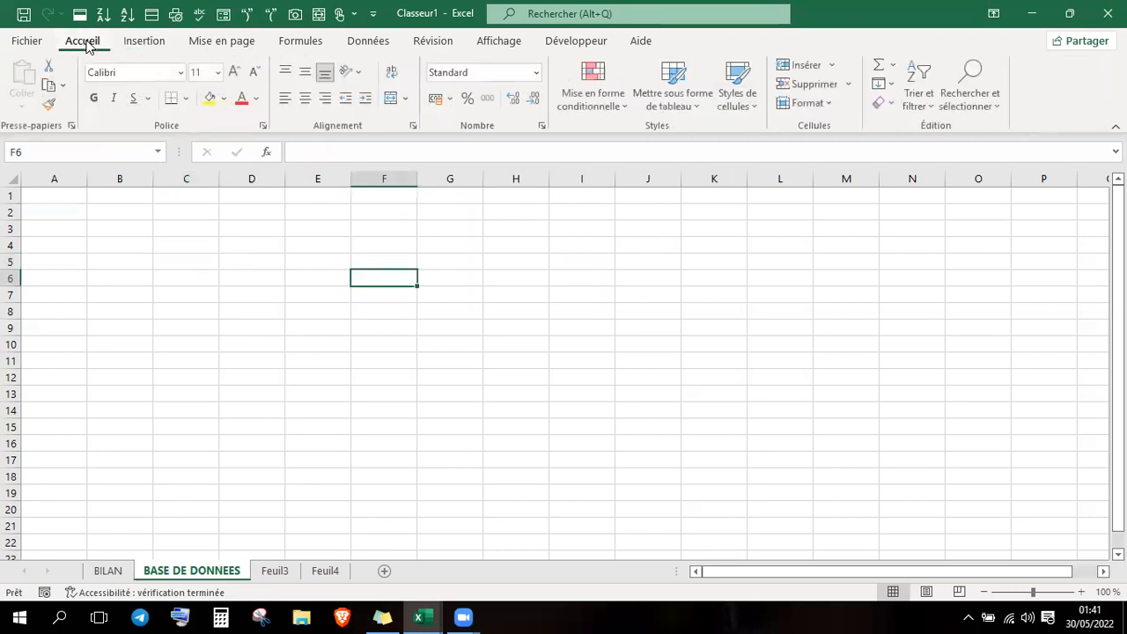
left_click(329, 259)
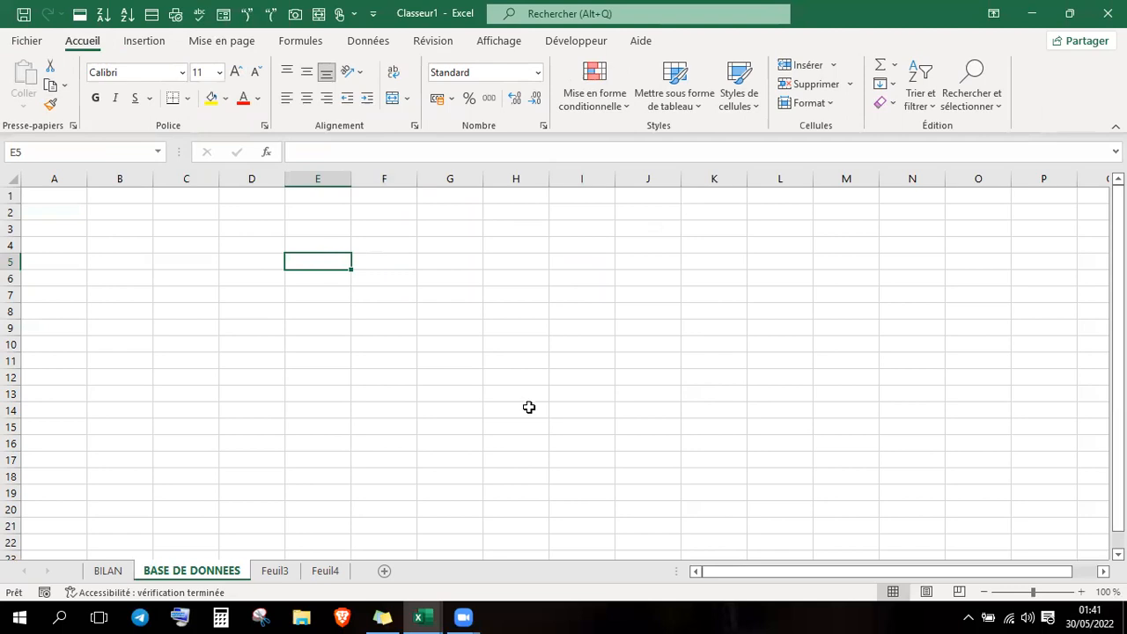
- Zoom the blank BASE DE DONNEES sheet to 180% and select cell B3
left_click(1082, 592)
left_click(1082, 593)
left_click(1082, 593)
left_click(1082, 592)
left_click(1081, 593)
left_click(1081, 592)
left_click(1081, 592)
left_click(1081, 593)
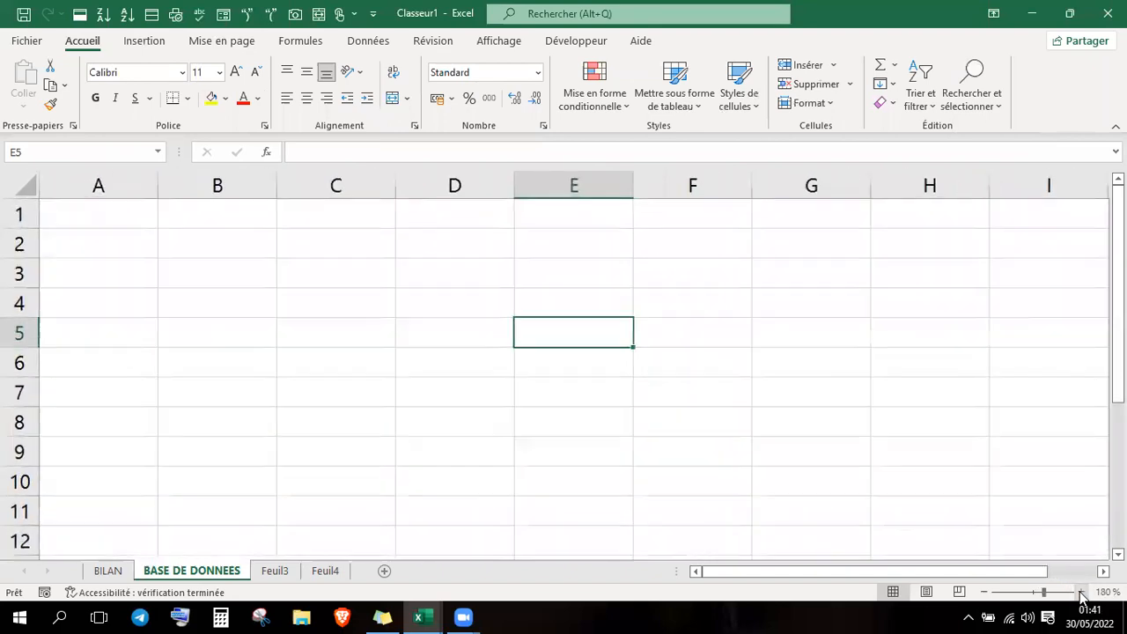
left_click(233, 274)
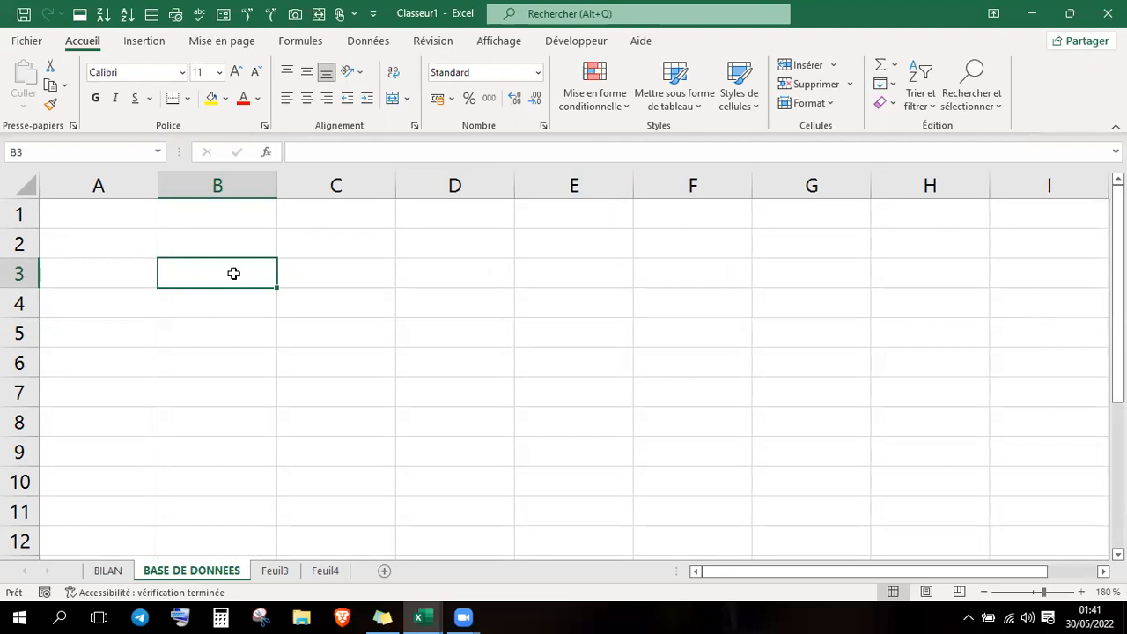
- Enter the formula =1+1 in B3 so it shows 2
type("=")
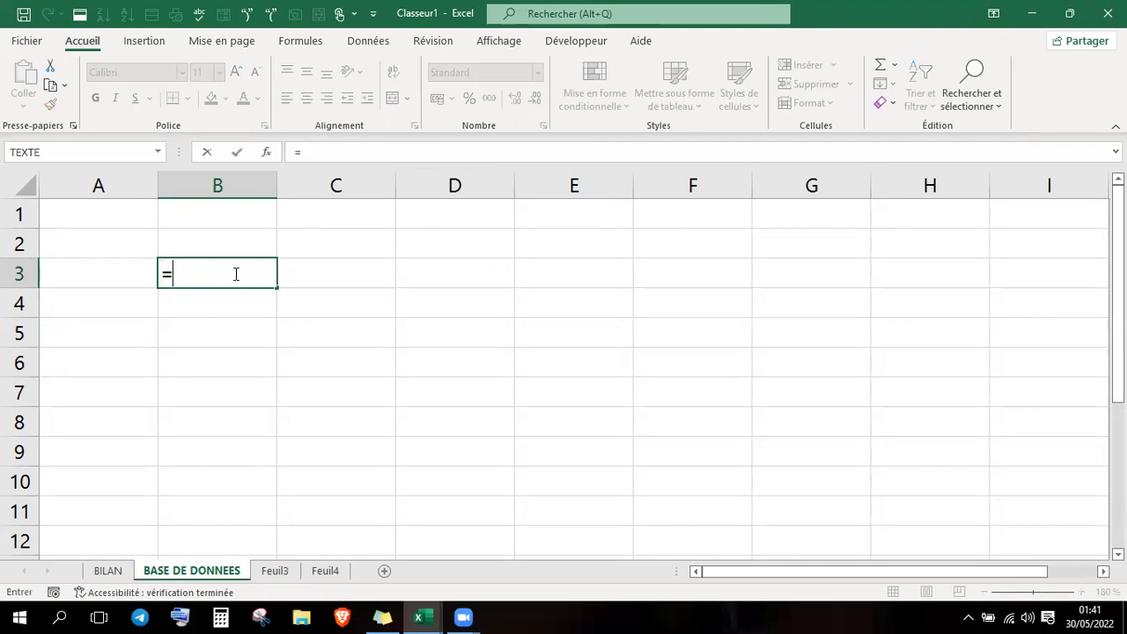
type("1+1")
key("Return")
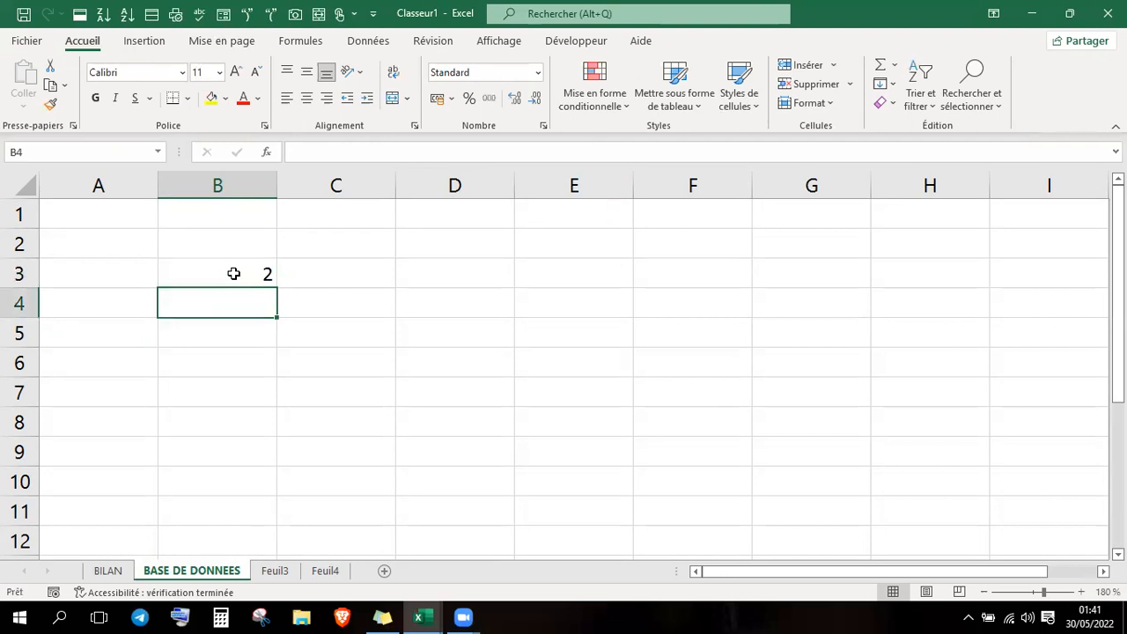
left_click(233, 274)
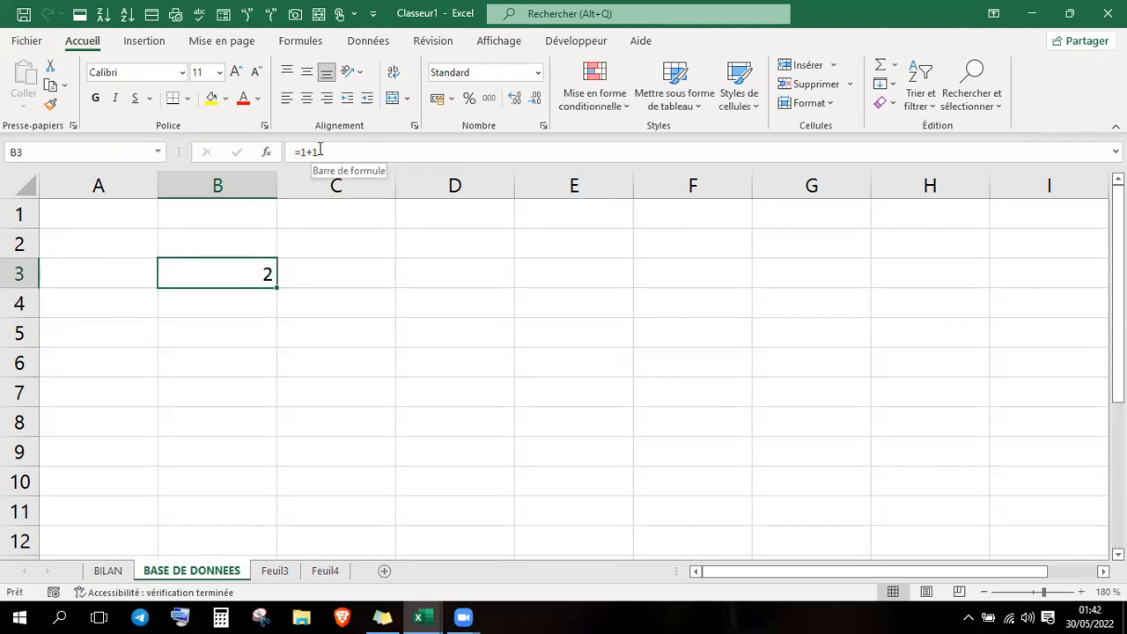
- Enter =2+7 in C3 through the formula bar, giving 9
left_click(372, 275)
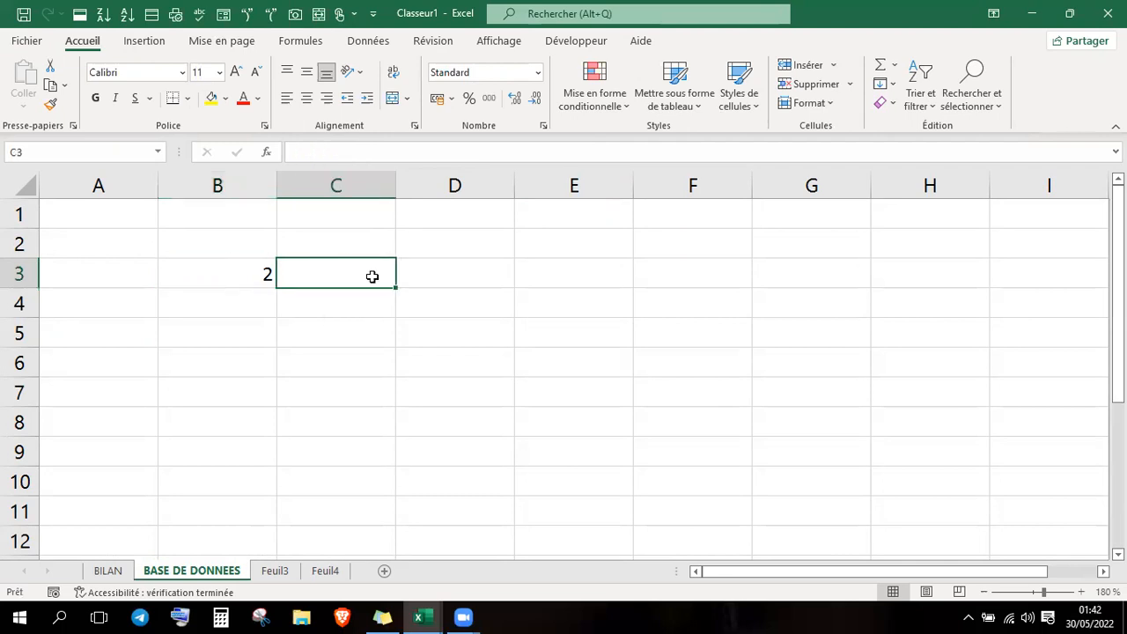
left_click(366, 153)
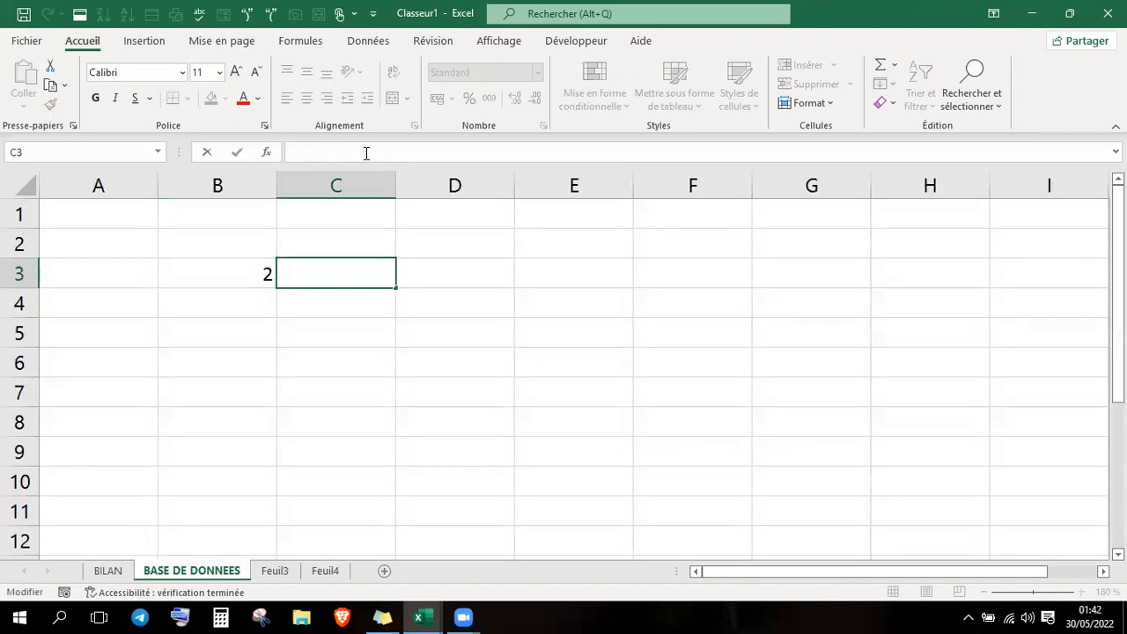
type("=2+7")
key("Return")
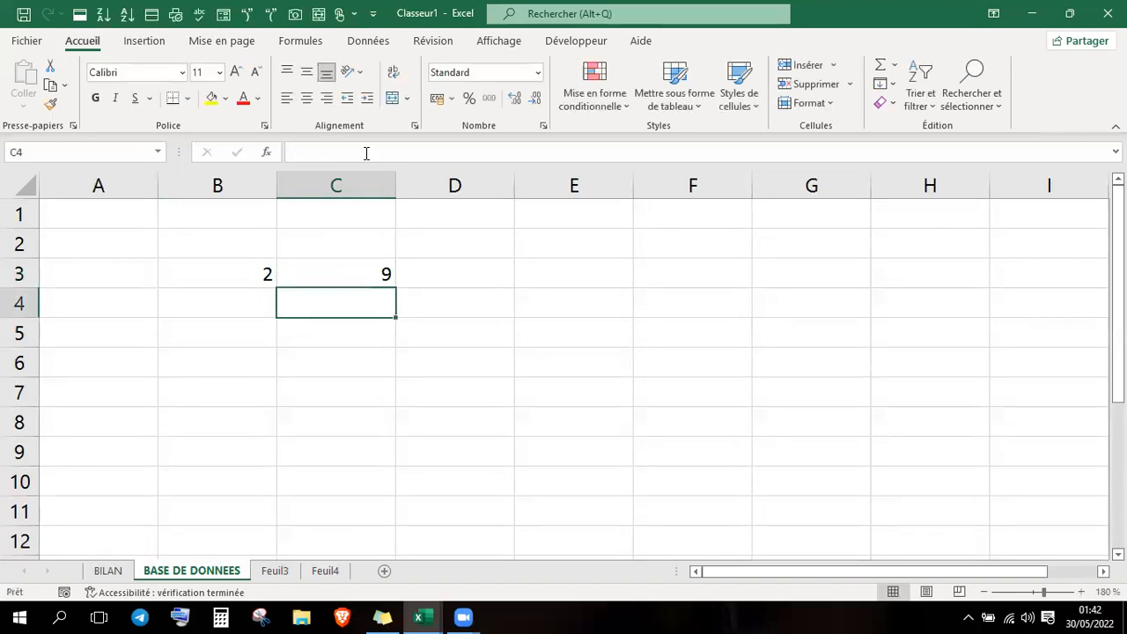
key("Up")
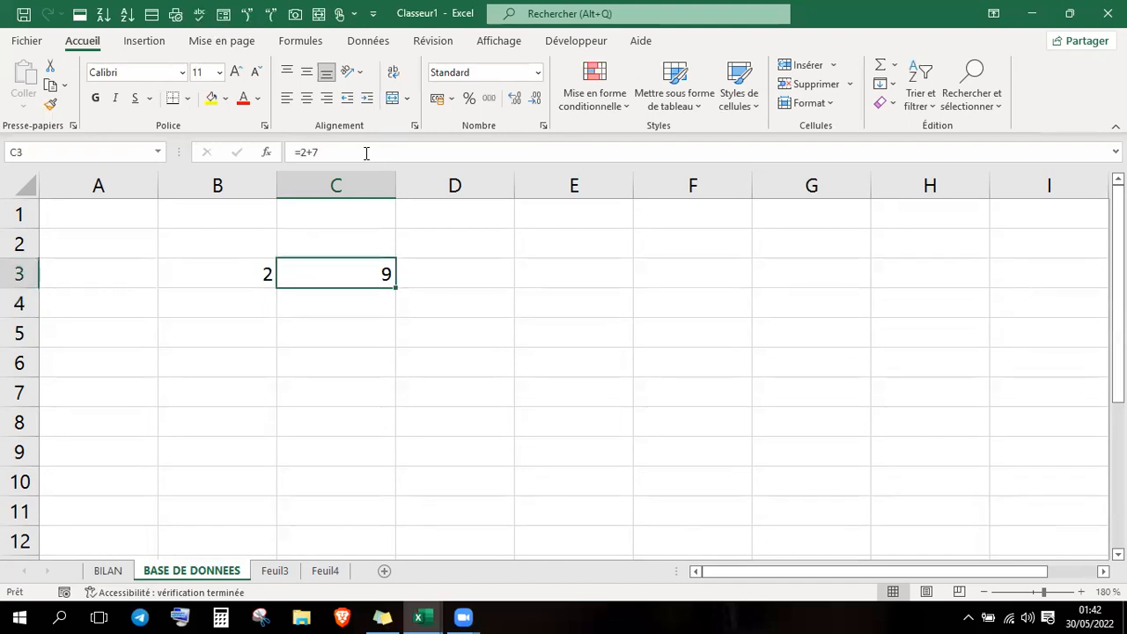
- Enter =A+1 in D3, which returns the #NOM? error
key("Right")
type("=")
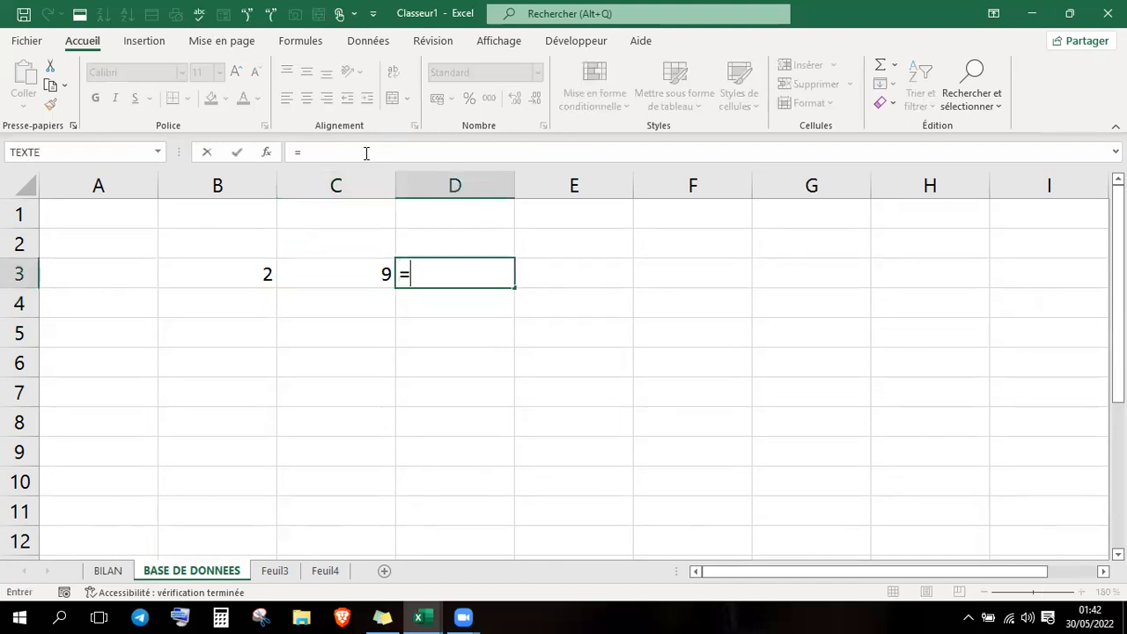
type("A")
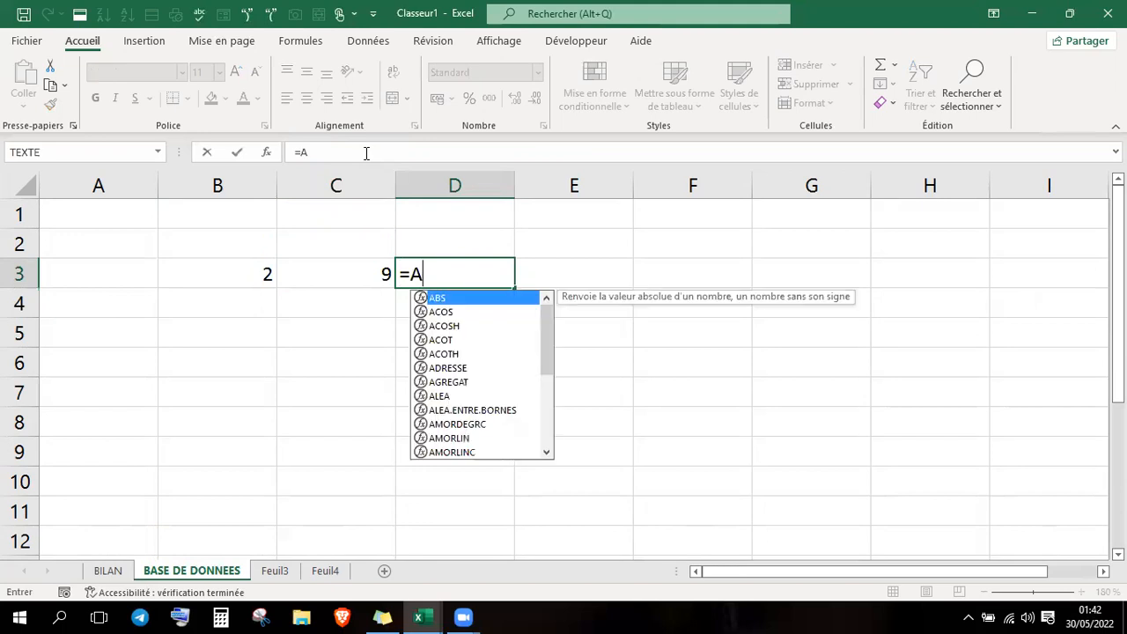
type("+1")
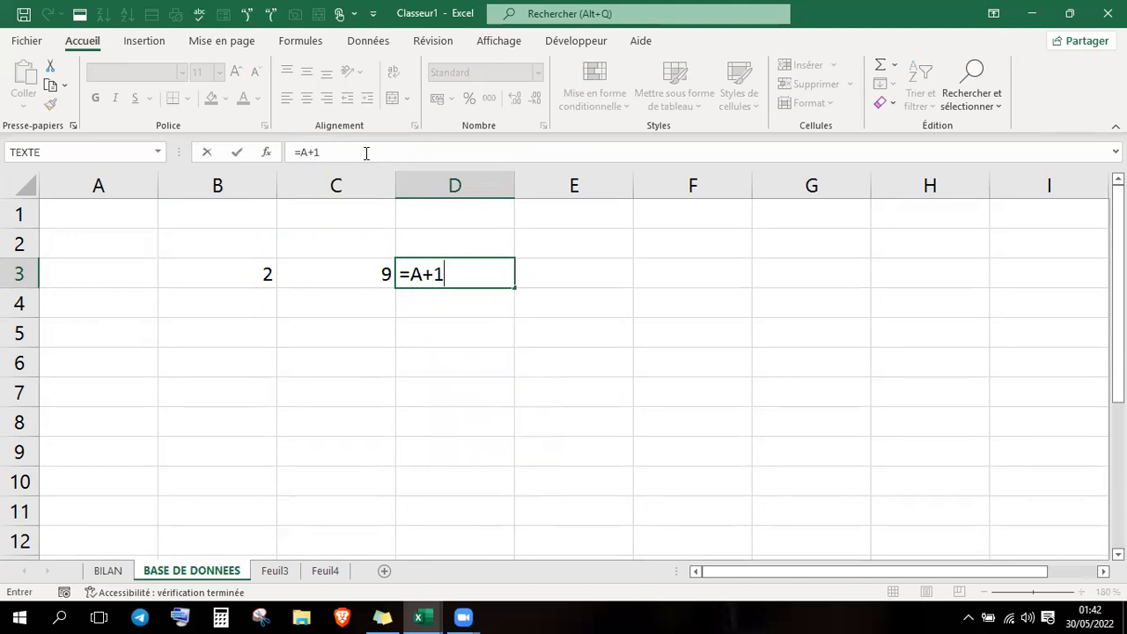
key("Return")
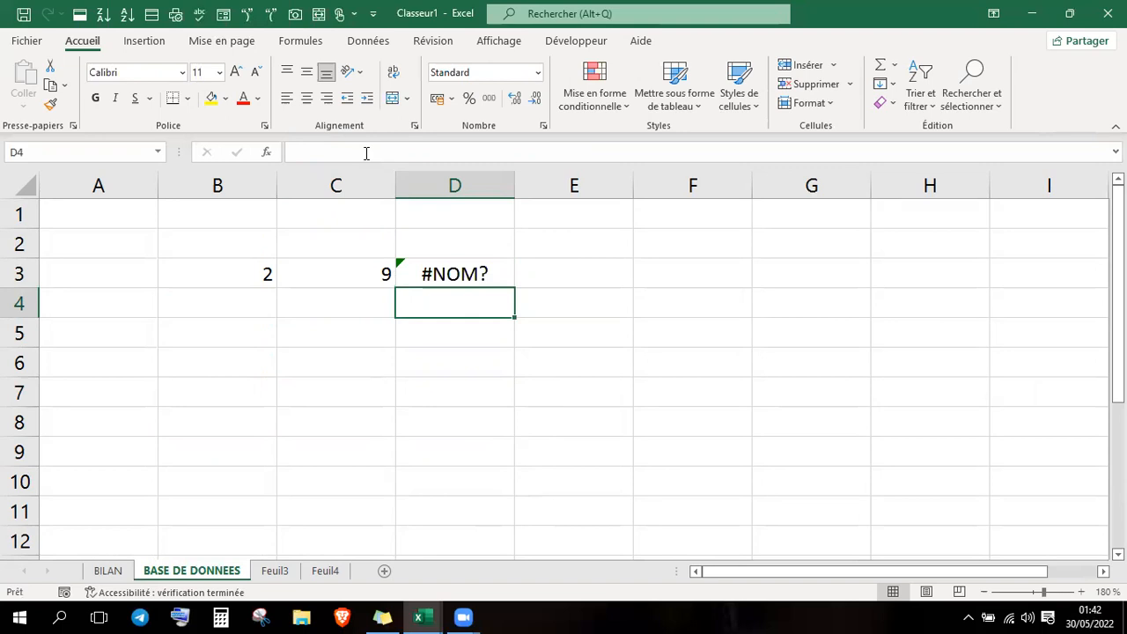
- Try the =A and =S formula suggestions in D4, then discard them, leaving D4 empty
key("Up")
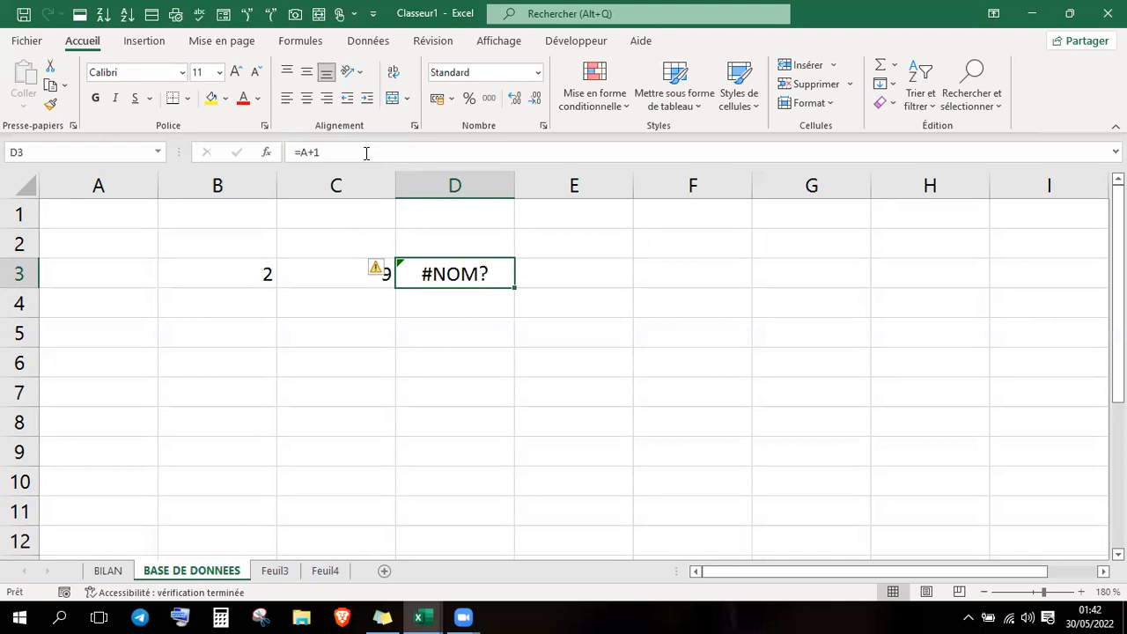
key("Down")
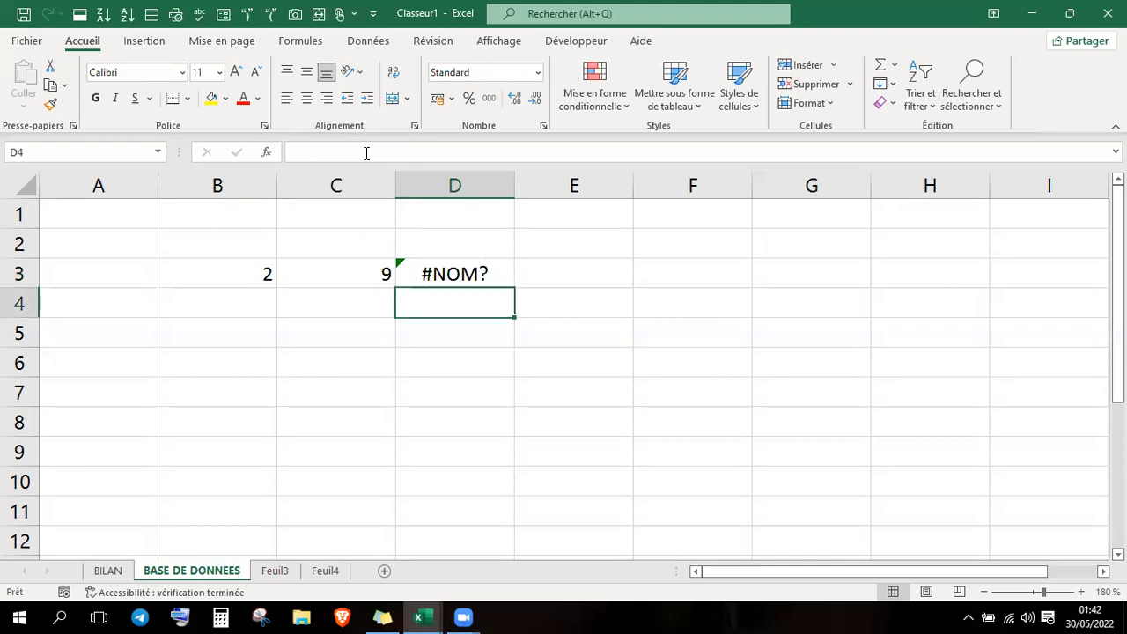
type("=A")
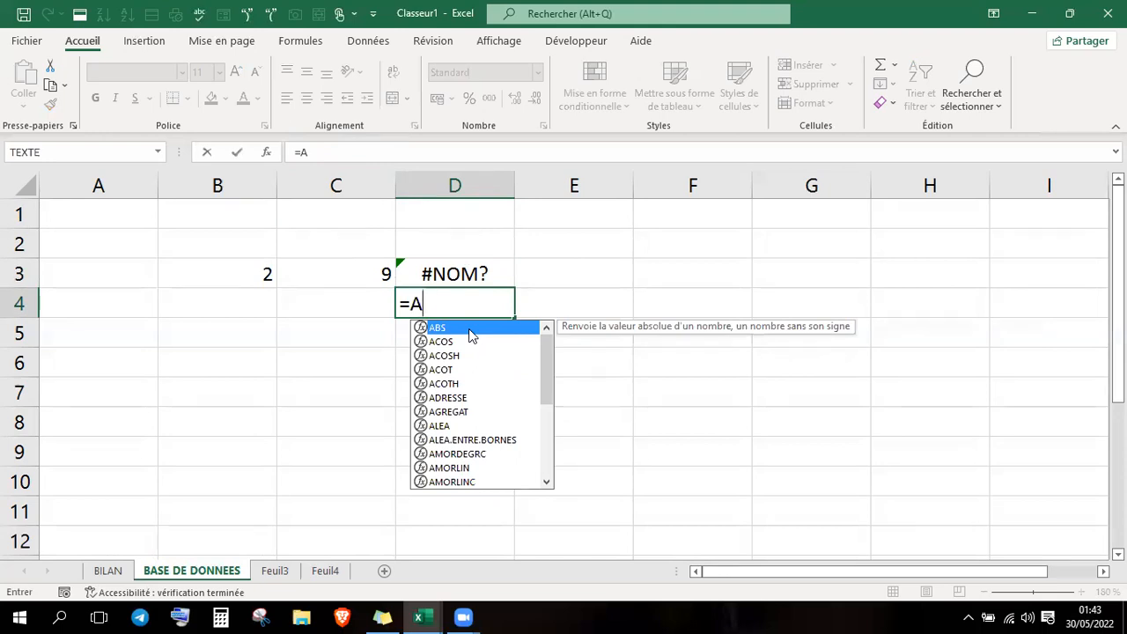
left_click_drag(546, 366, 540, 298)
key("BackSpace")
type("S")
left_click_drag(553, 339, 568, 276)
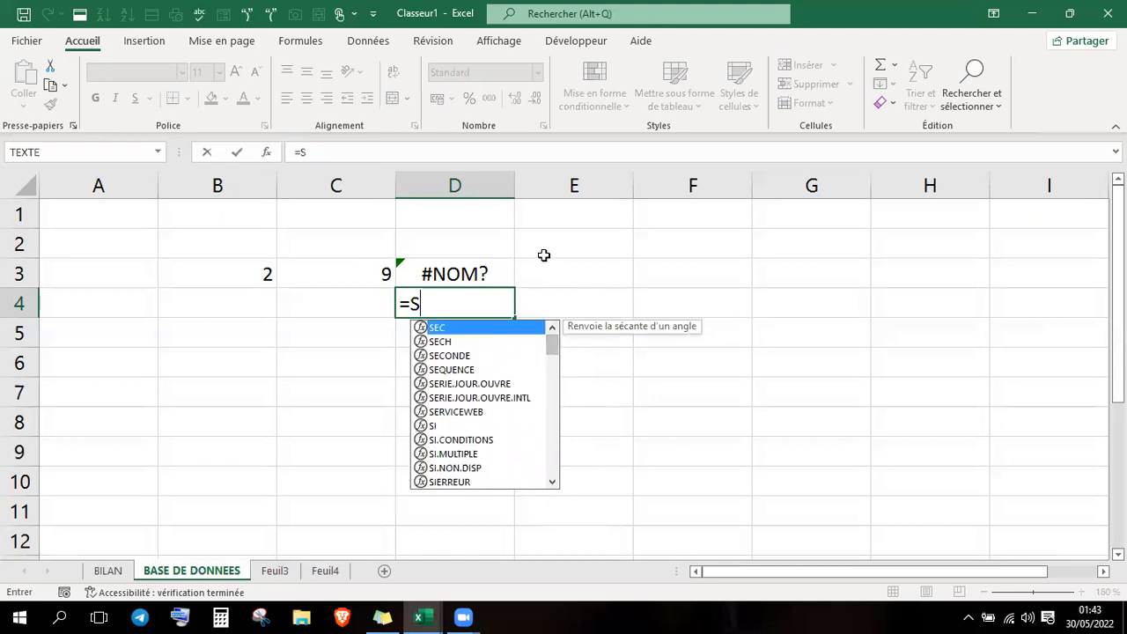
key("BackSpace")
key("BackSpace")
key("Down")
key("Down")
- Delete the #NOM? formula from D3 and start a new formula in C5
key("Up")
key("Up")
key("Up")
key("Delete")
key("Down")
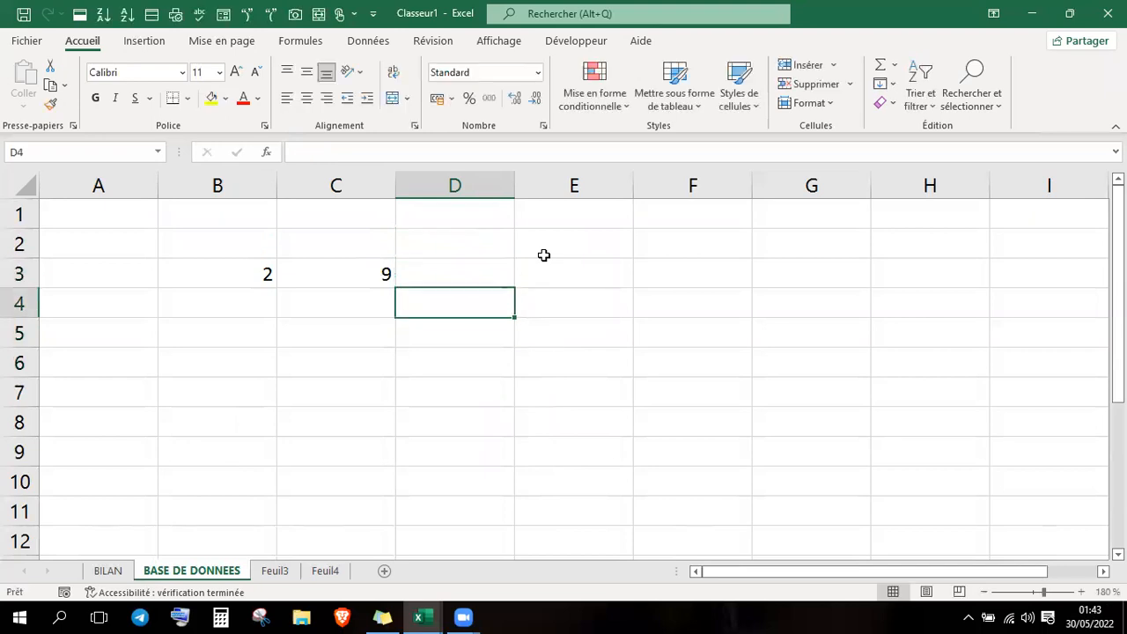
key("Down")
key("Left")
key("Left")
key("Up")
key("Down")
key("Right")
type("=")
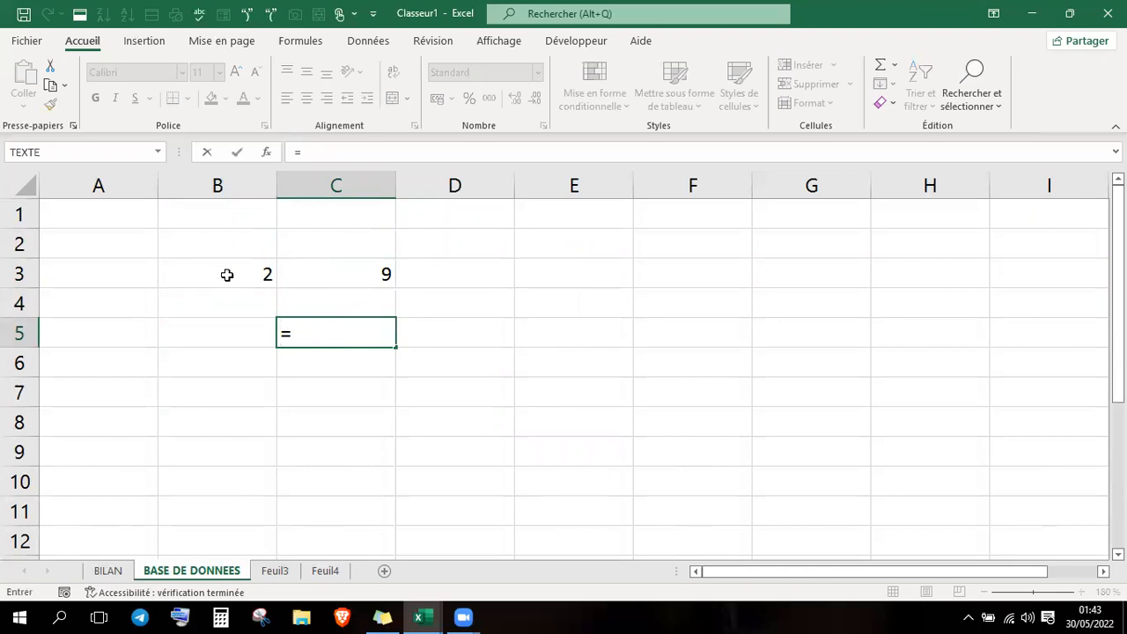
- Complete the C5 formula as =B3+C3
left_click(227, 275)
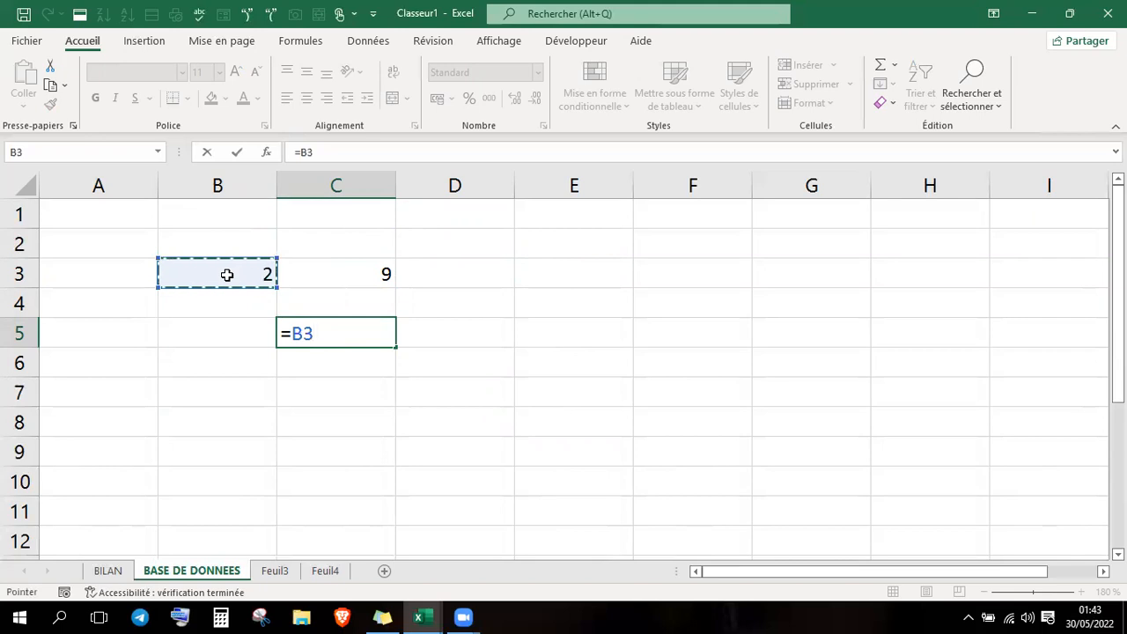
type("+")
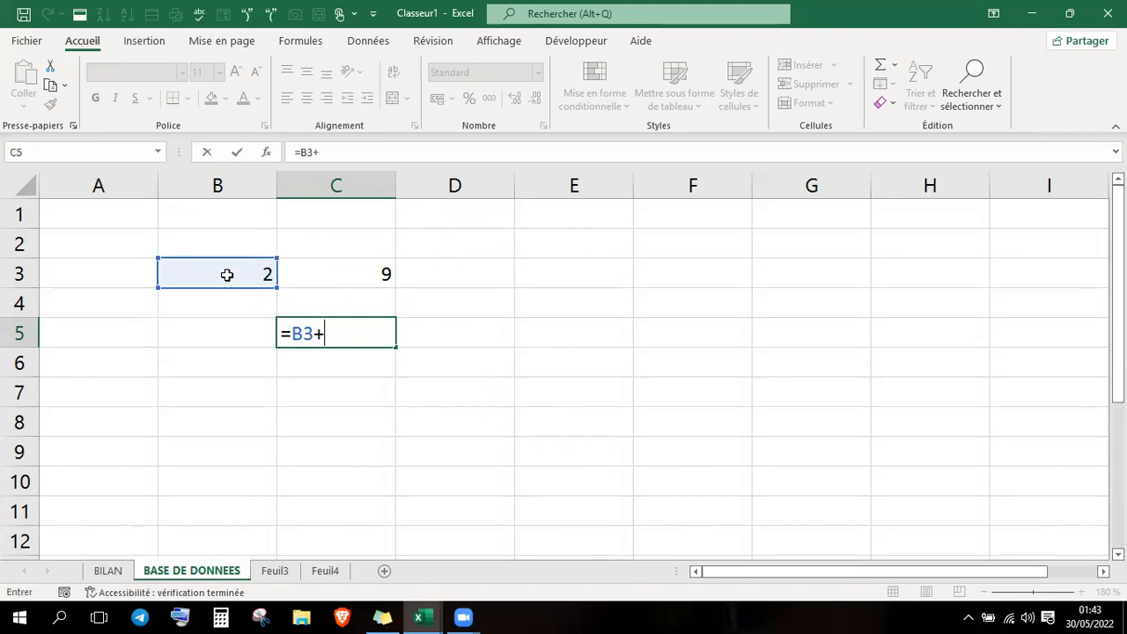
left_click(345, 279)
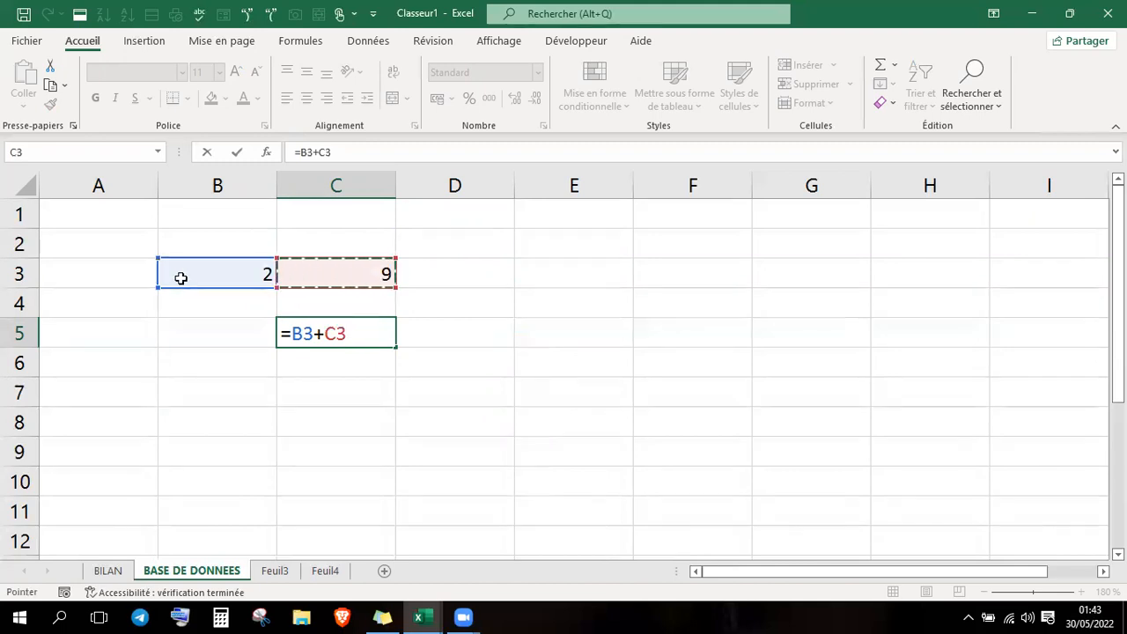
key("Return")
key("Up")
key("Up")
key("Up")
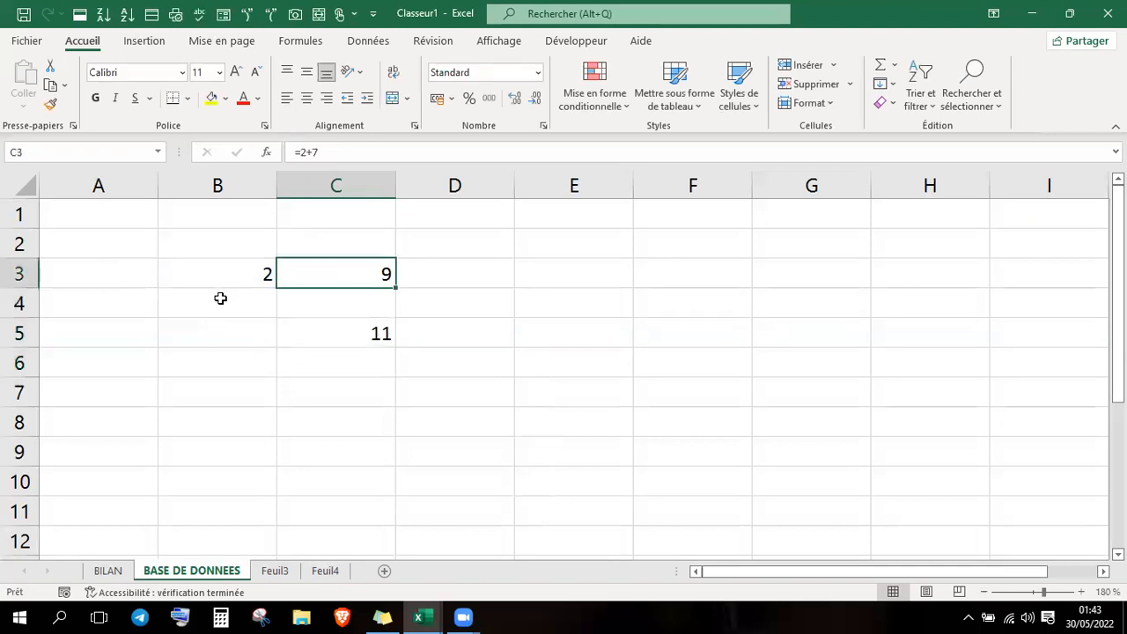
- Replace the contents of C3 with 2772
key("F2")
key("Escape")
type("2772")
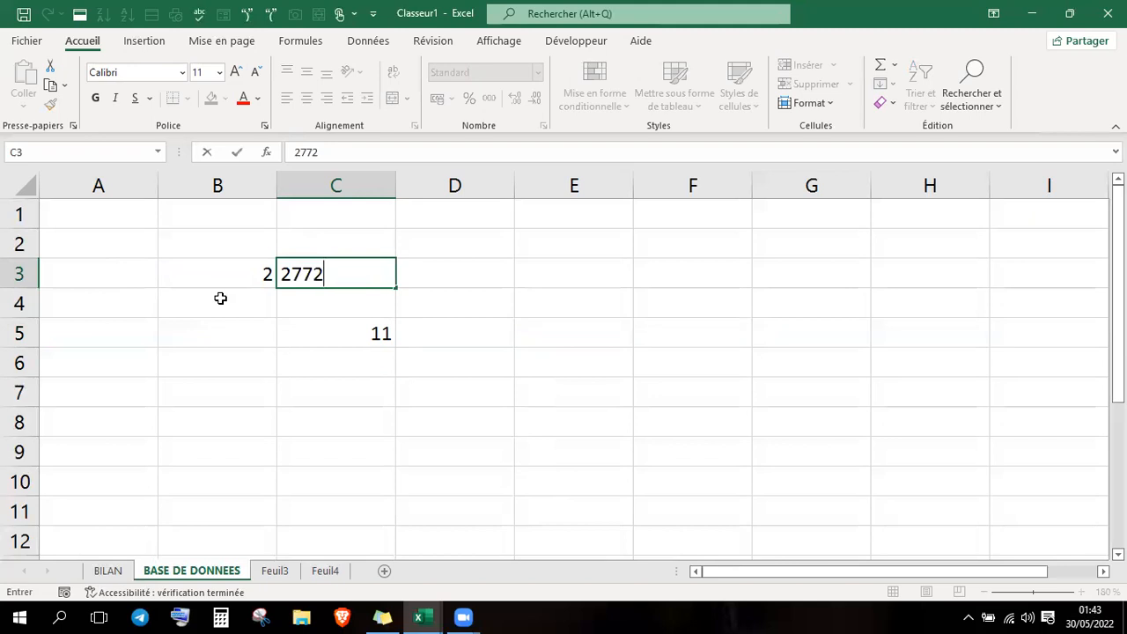
key("Return")
- Replace B3 with 11111 so C5 shows 13883
key("Up")
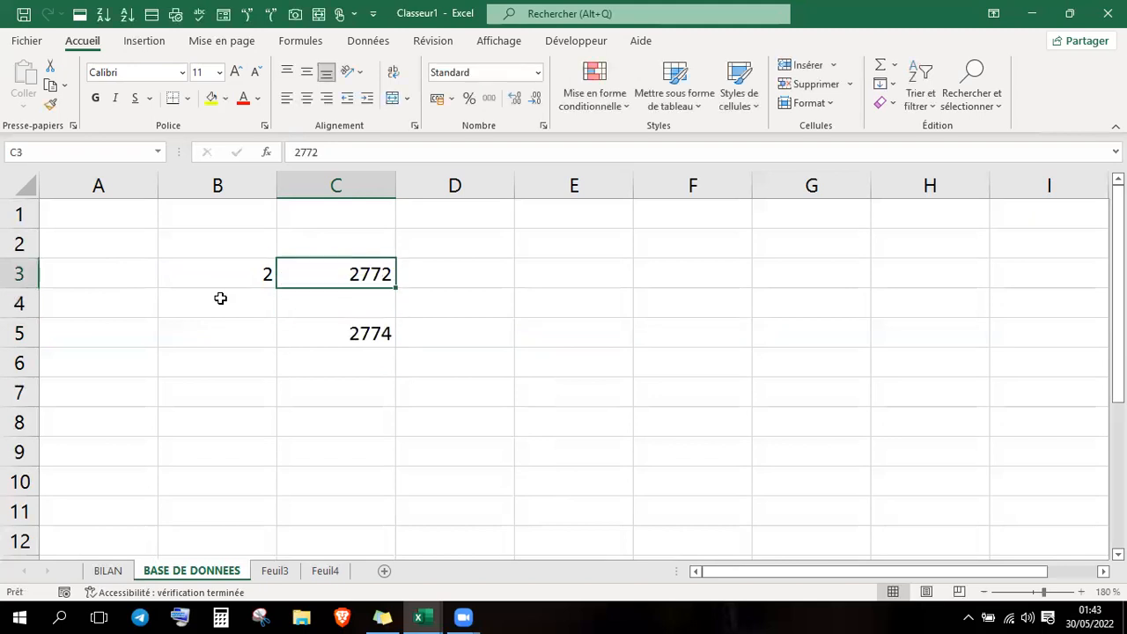
key("Left")
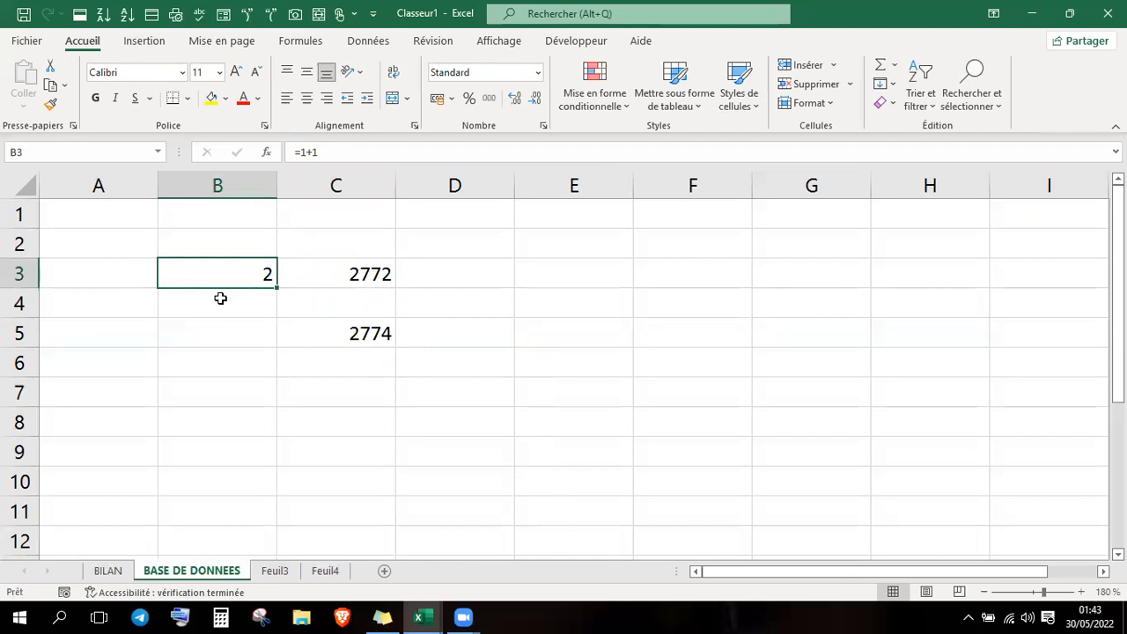
type("TETE")
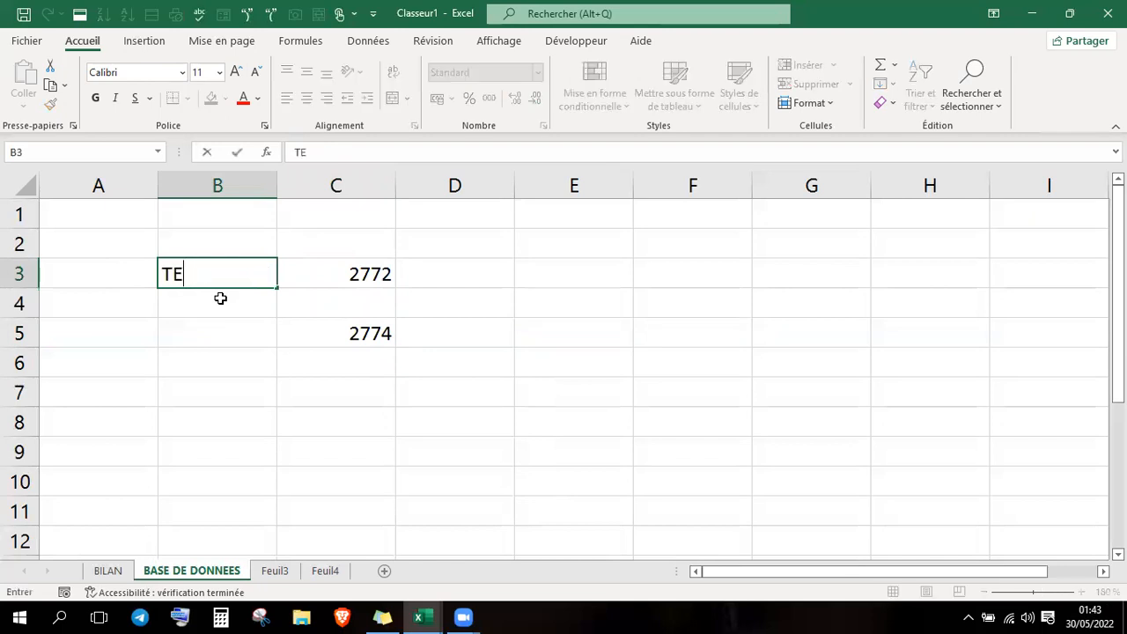
key("BackSpace")
key("BackSpace")
key("BackSpace")
key("BackSpace")
type("AAA")
key("BackSpace")
key("BackSpace")
key("BackSpace")
type("11111")
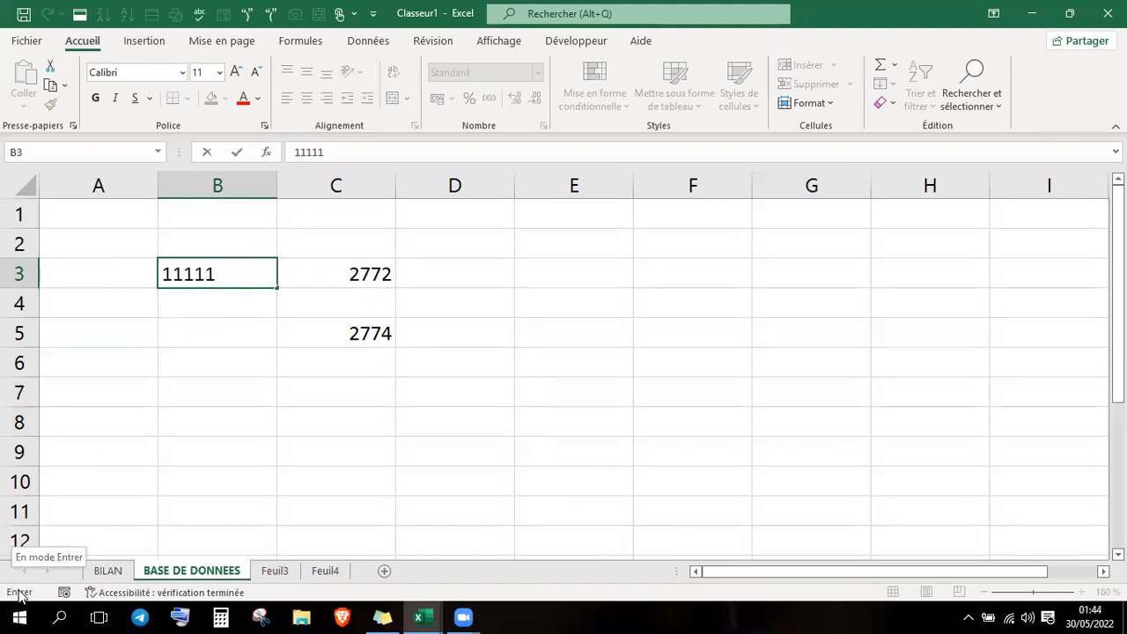
key("Return")
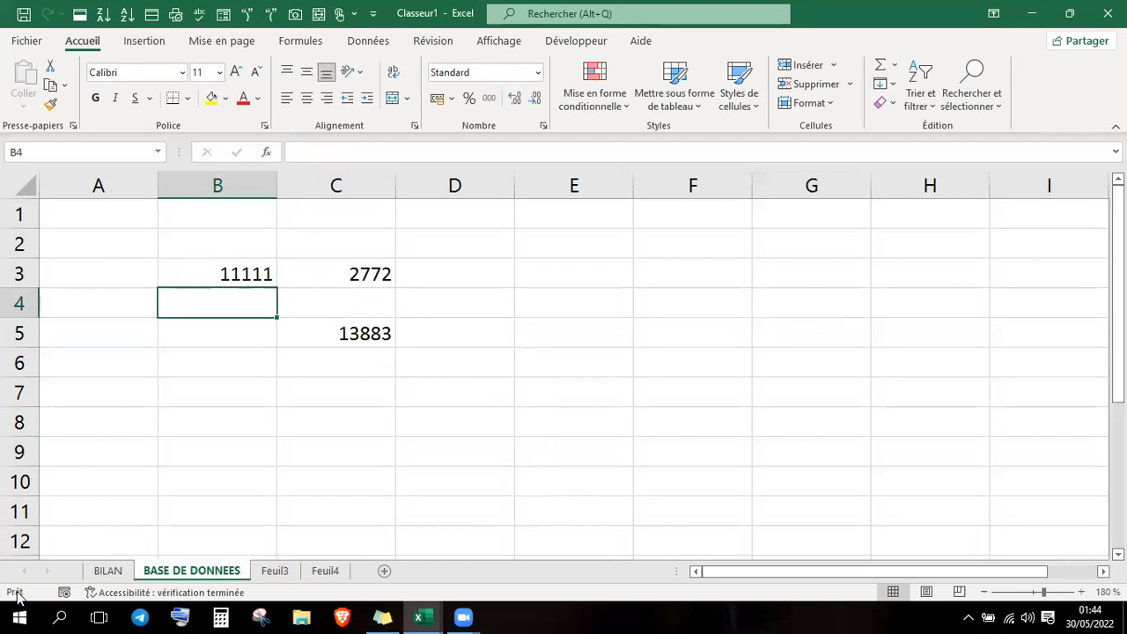
- Open B3 for editing and confirm it unchanged at 11111
left_click(233, 273)
double_click(238, 273)
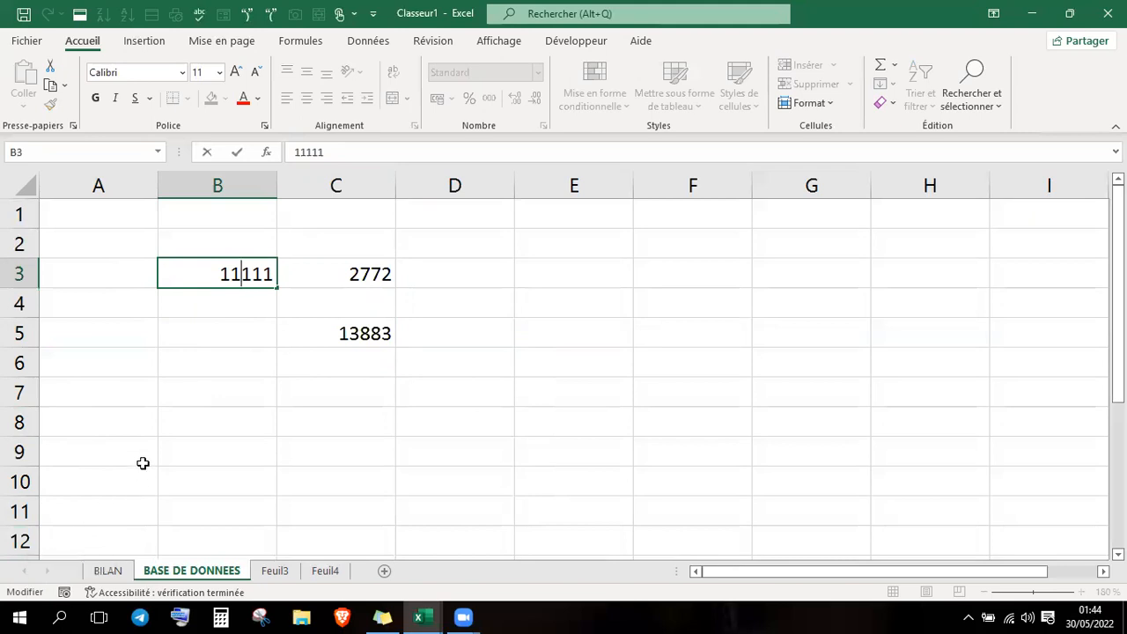
key("Return")
key("Down")
key("Up")
key("Up")
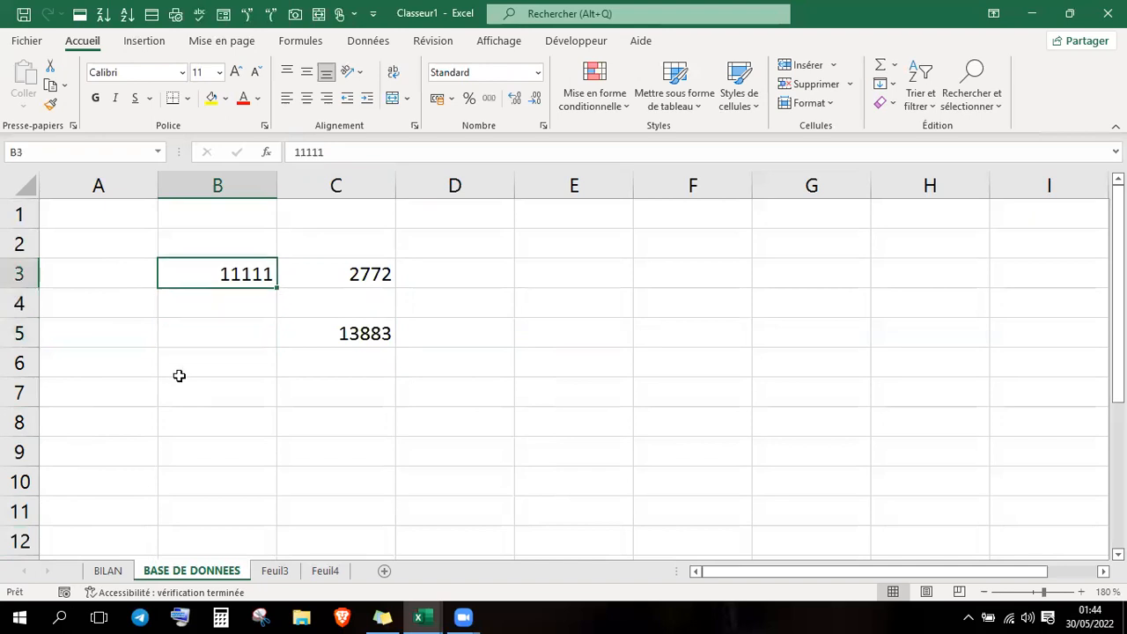
- Enter 556536 in cell B4
left_click(214, 313)
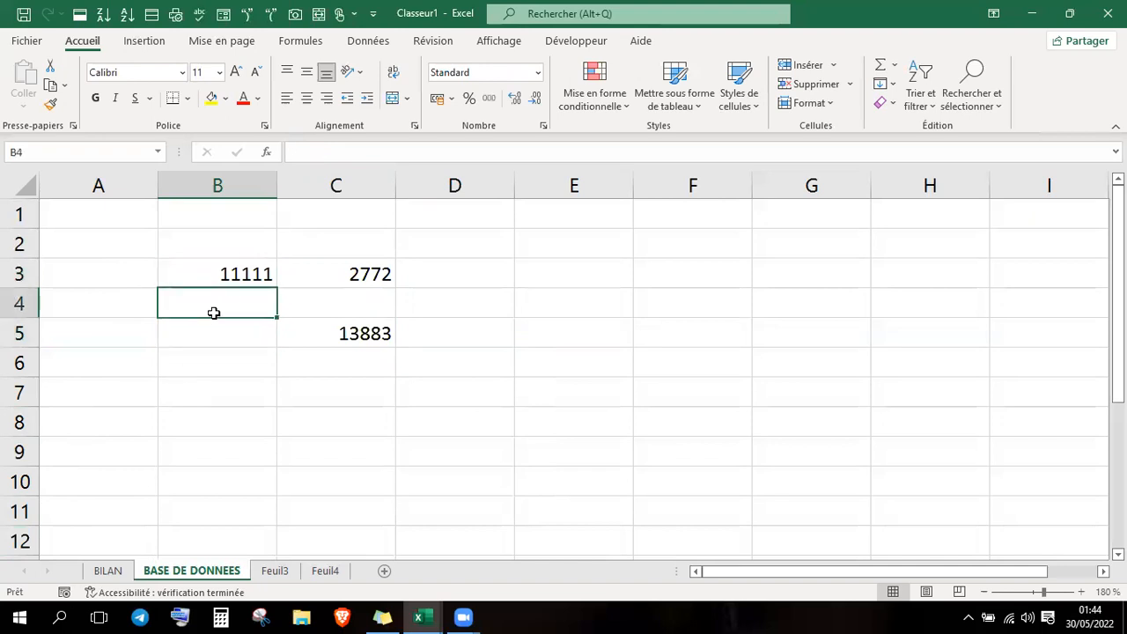
type("7HFH")
key("BackSpace")
key("BackSpace")
key("BackSpace")
key("BackSpace")
key("Return")
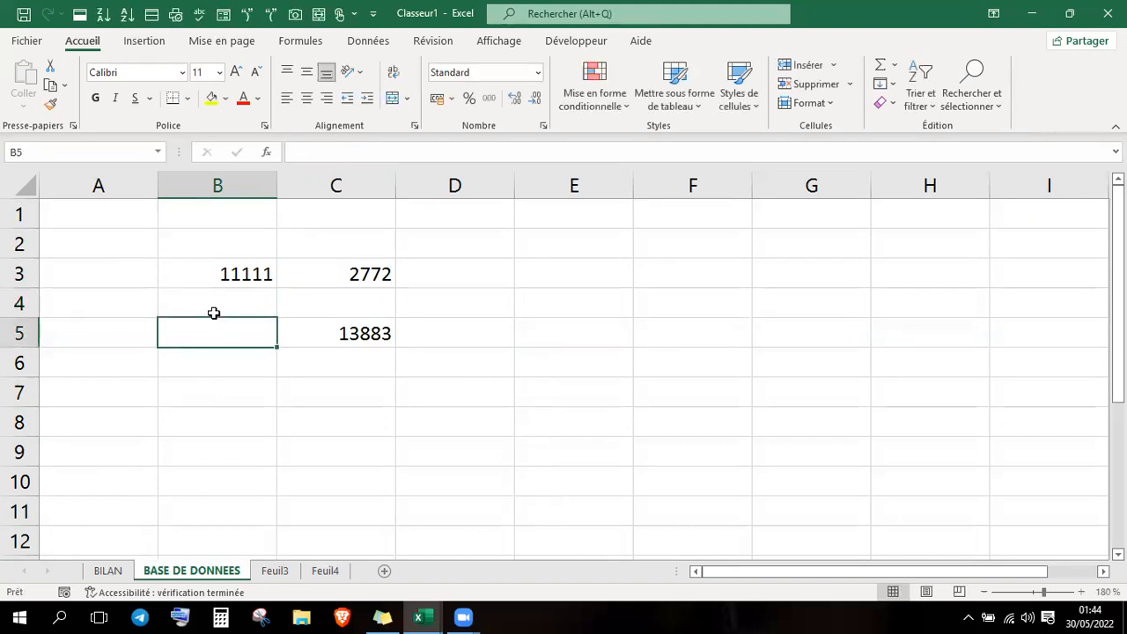
left_click(214, 312)
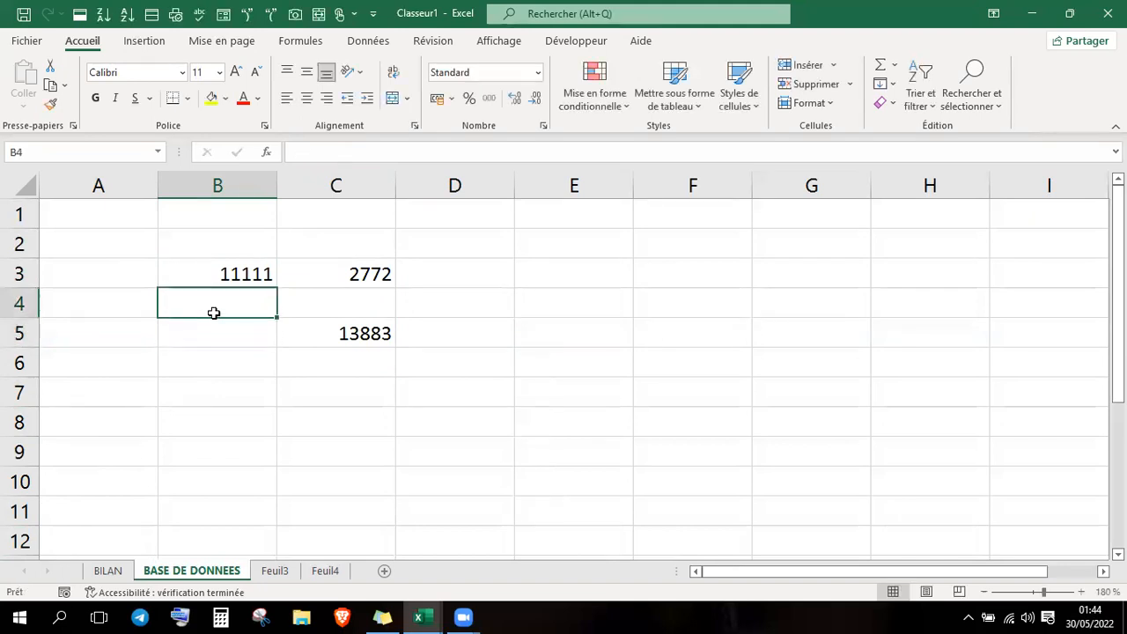
type("556536")
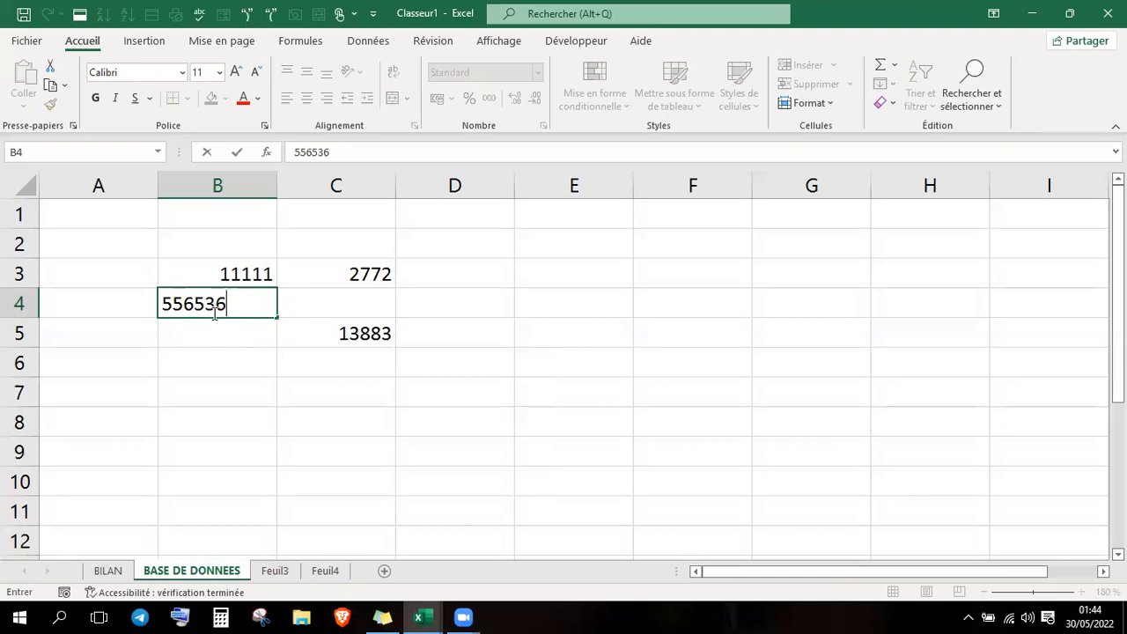
key("Tab")
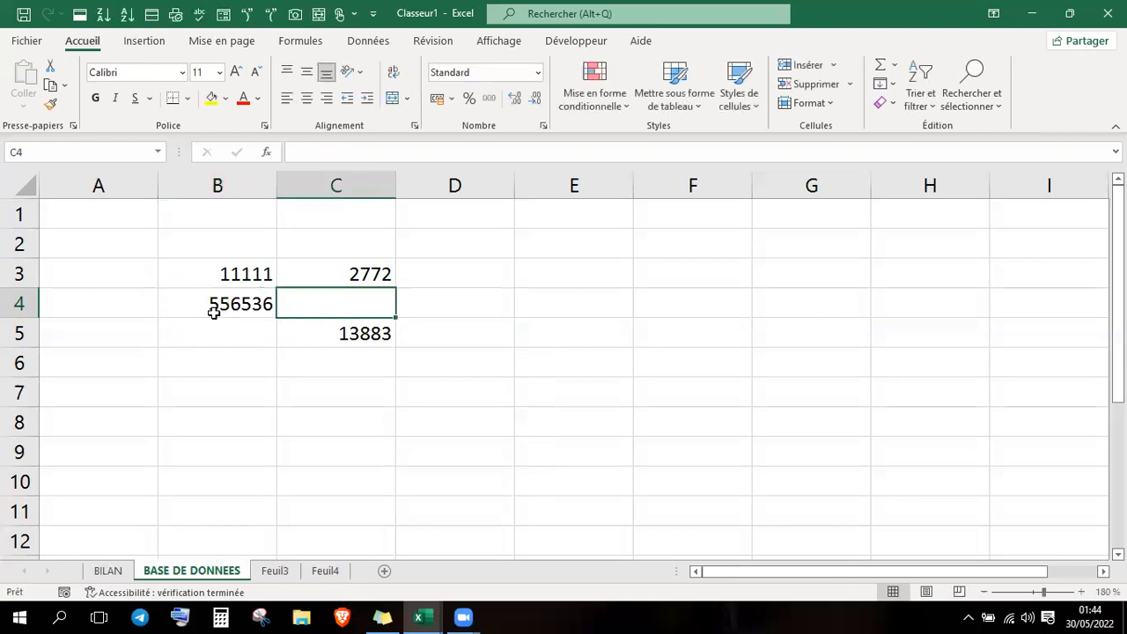
left_click(214, 312)
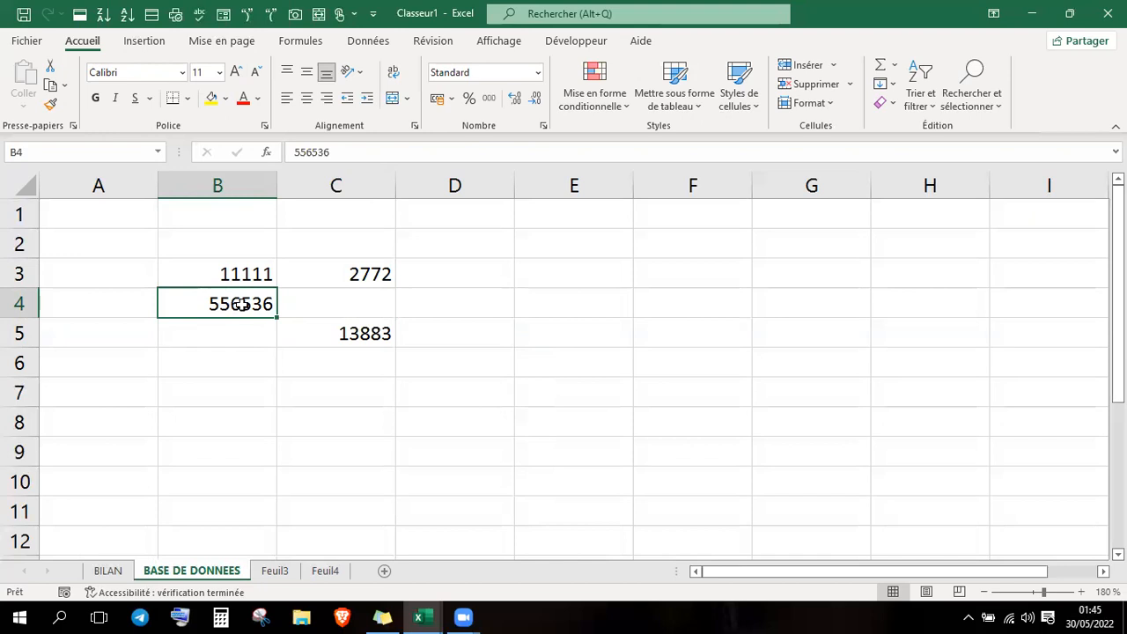
- Edit B4 so it reads EER556YYY536 as text
double_click(241, 303)
key("Left")
key("Left")
key("Right")
key("Right")
key("Right")
key("Right")
key("Right")
type("DD")
key("BackSpace")
key("BackSpace")
key("Left")
key("Left")
key("Left")
key("Left")
key("Left")
key("Left")
key("Right")
key("Right")
key("Right")
key("Right")
key("Left")
key("Left")
key("Left")
key("Right")
key("Right")
key("Right")
key("Left")
key("Left")
key("Left")
key("Left")
key("Left")
type("EER")
key("Right")
key("Right")
key("Right")
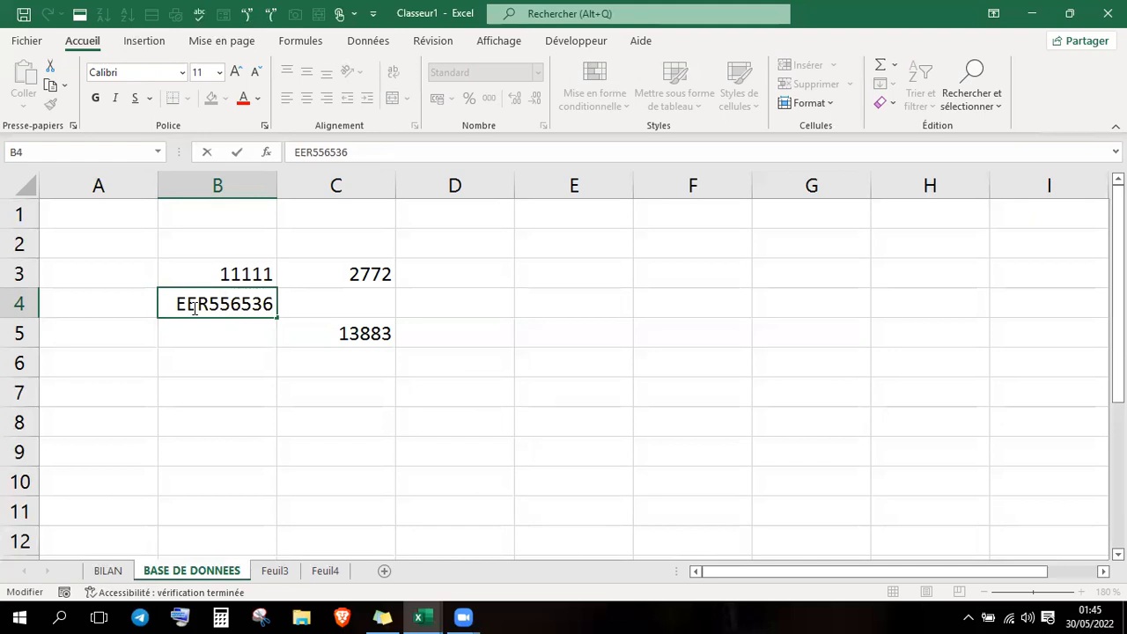
type("YYY")
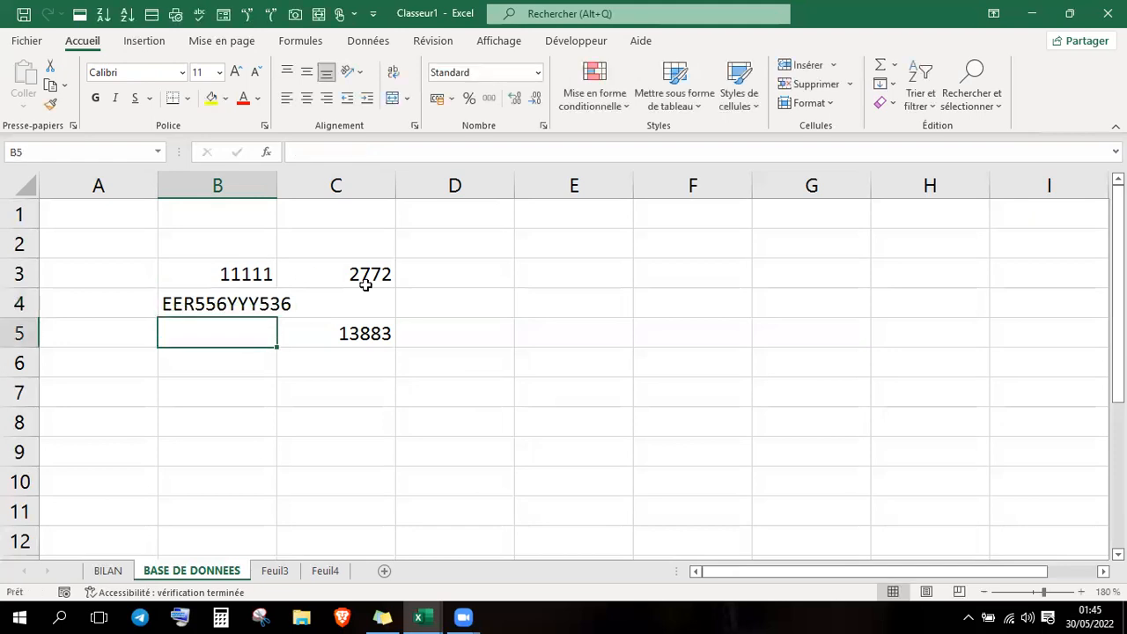
- Enter HGHH in cell D2
left_click(509, 243)
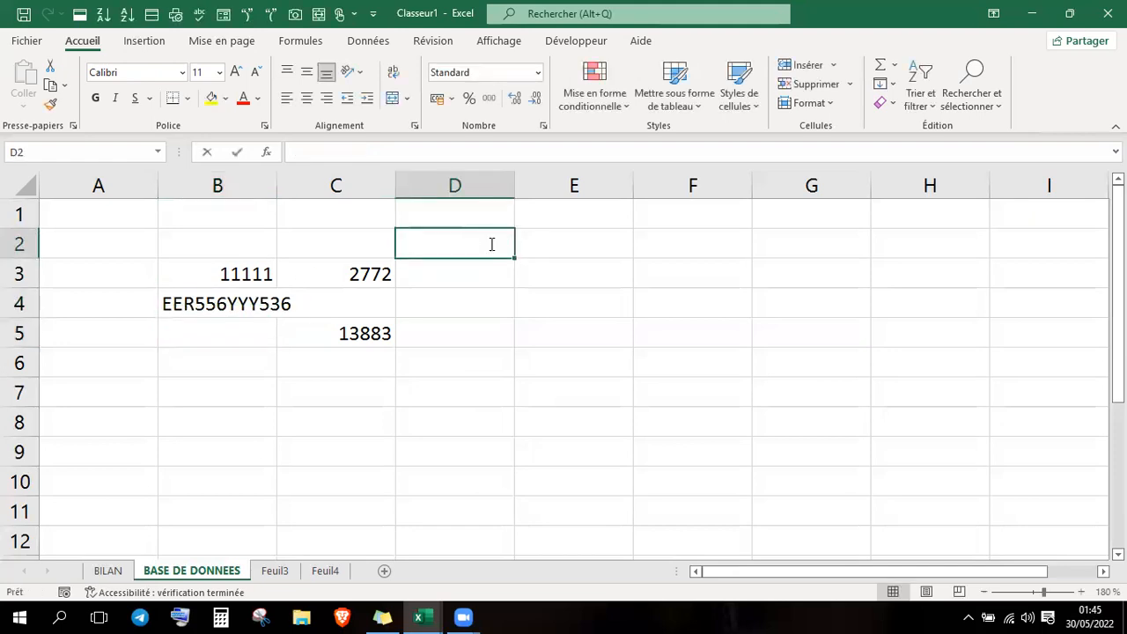
type("HGHH")
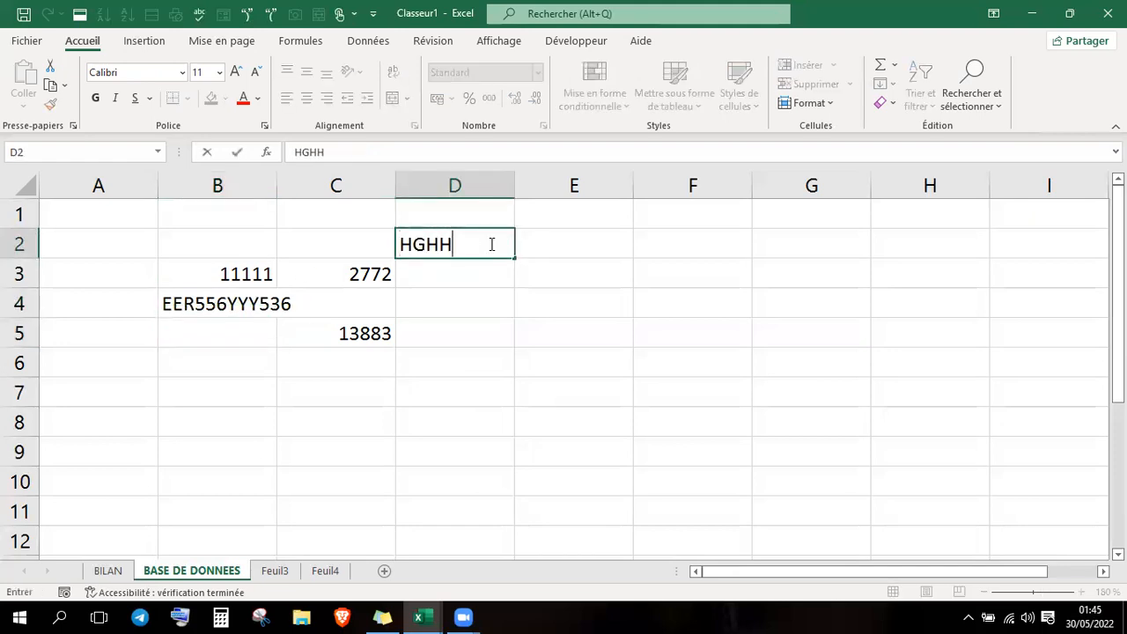
left_click(427, 245)
key("Return")
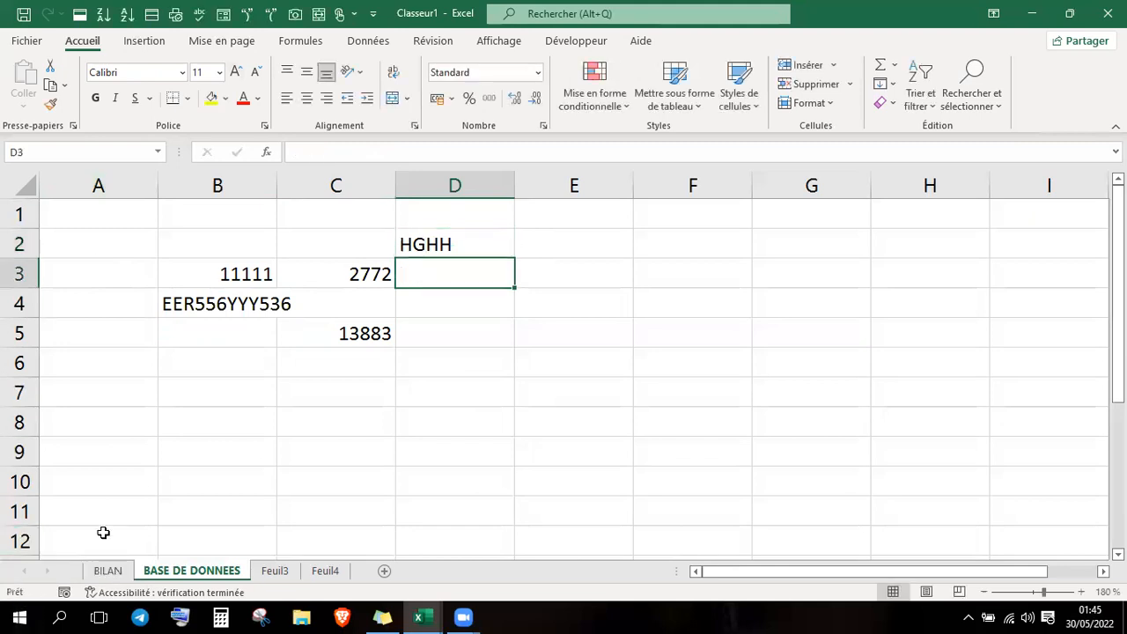
- Enter 344 in D4, confirming with the formula bar check mark
left_click(449, 316)
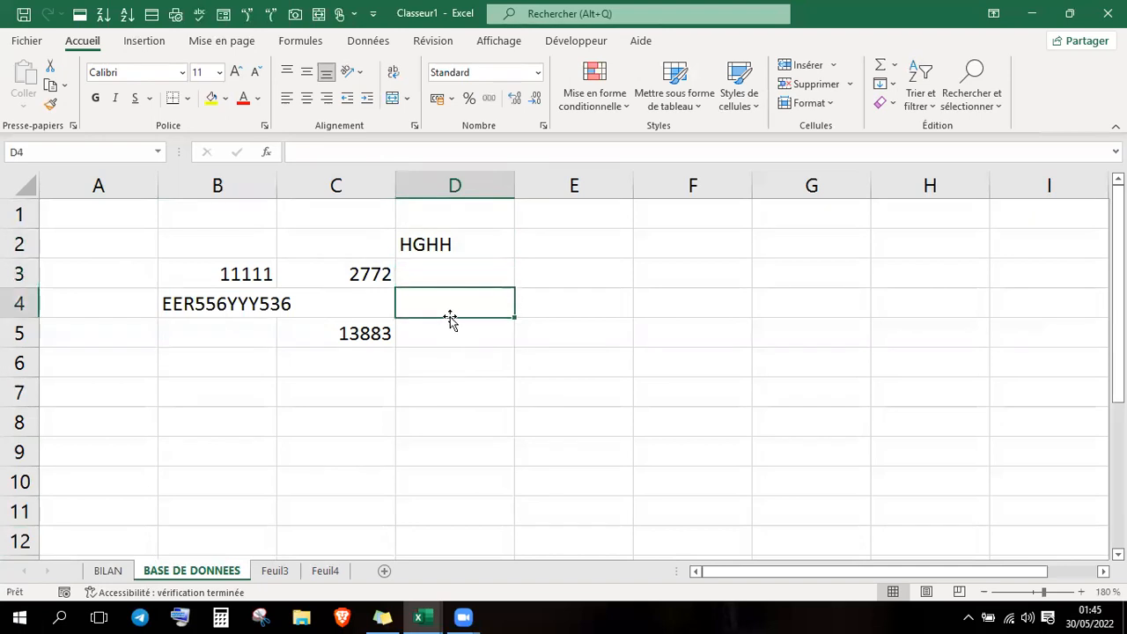
type("344")
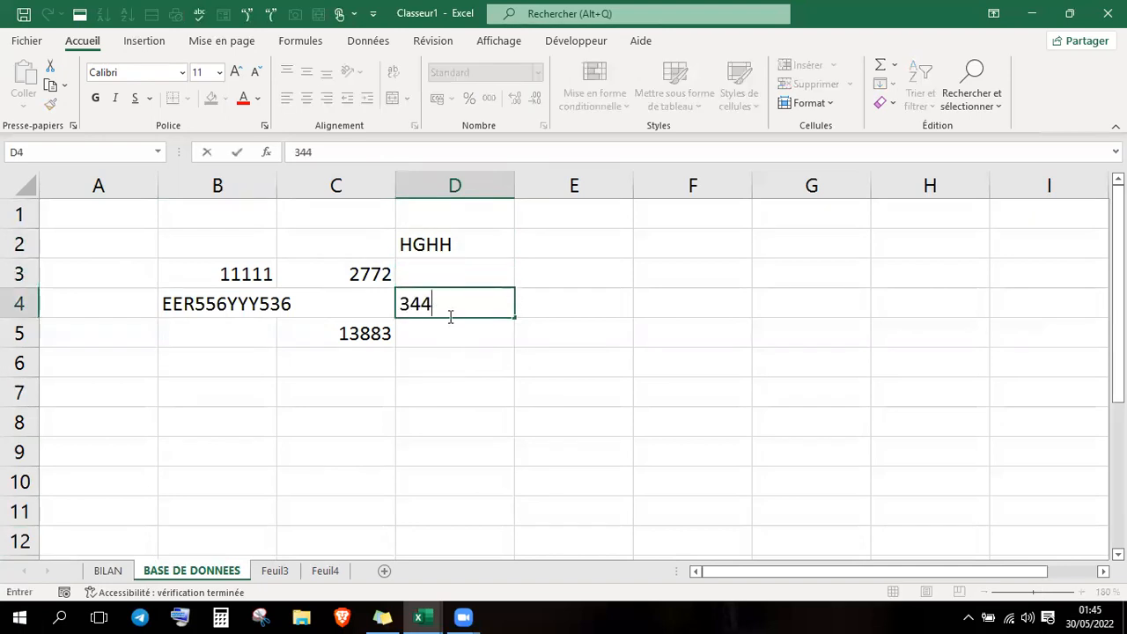
left_click(236, 154)
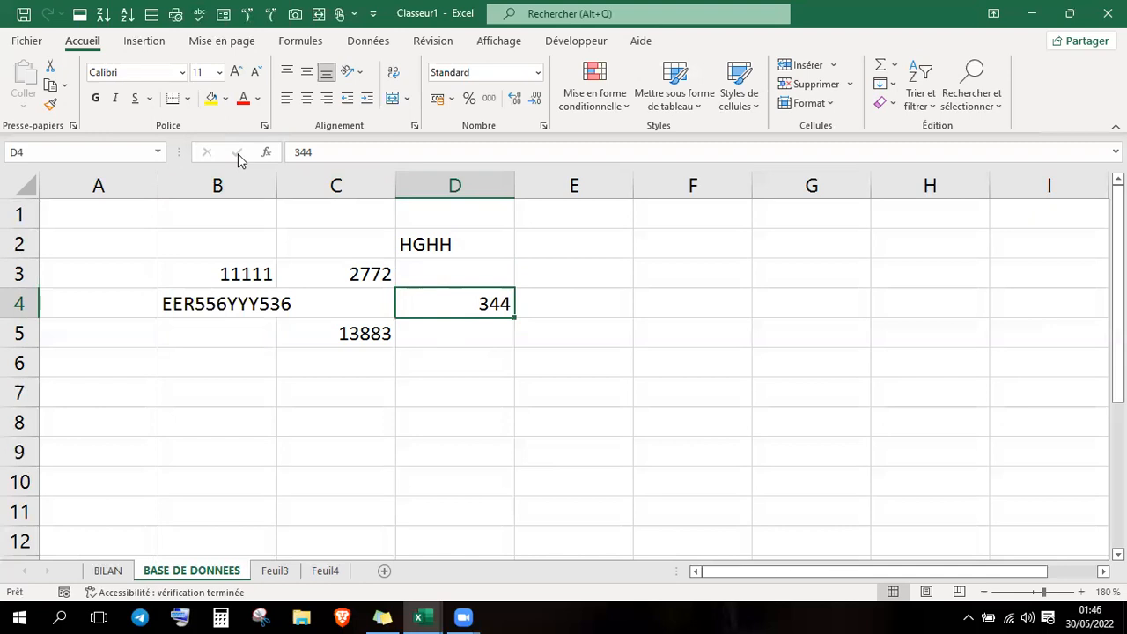
key("Down")
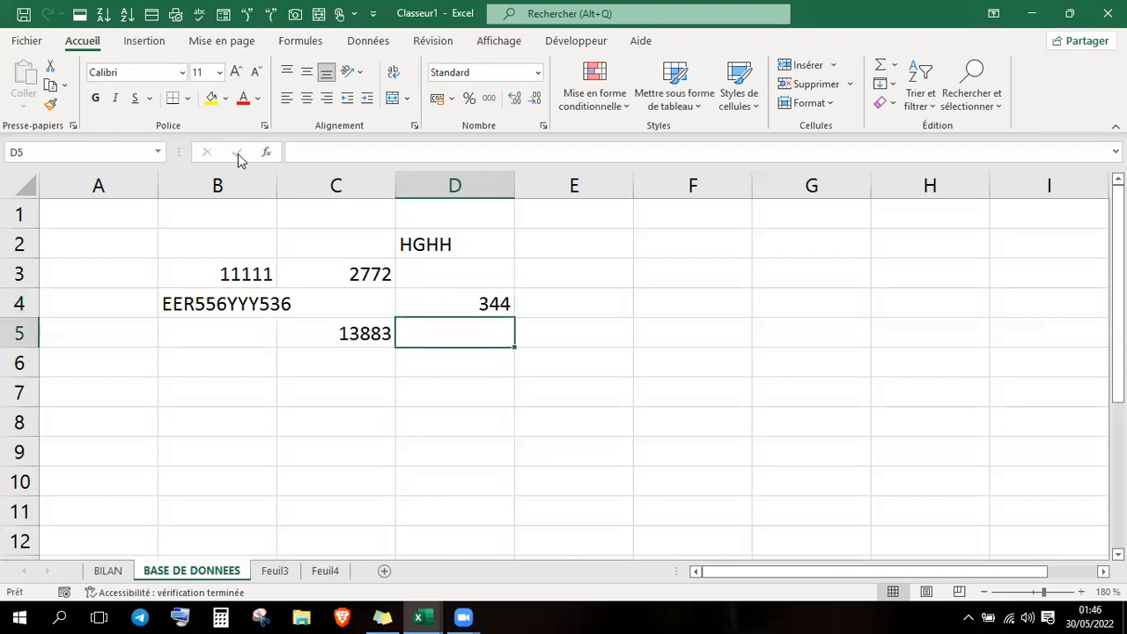
key("Up")
key("Up")
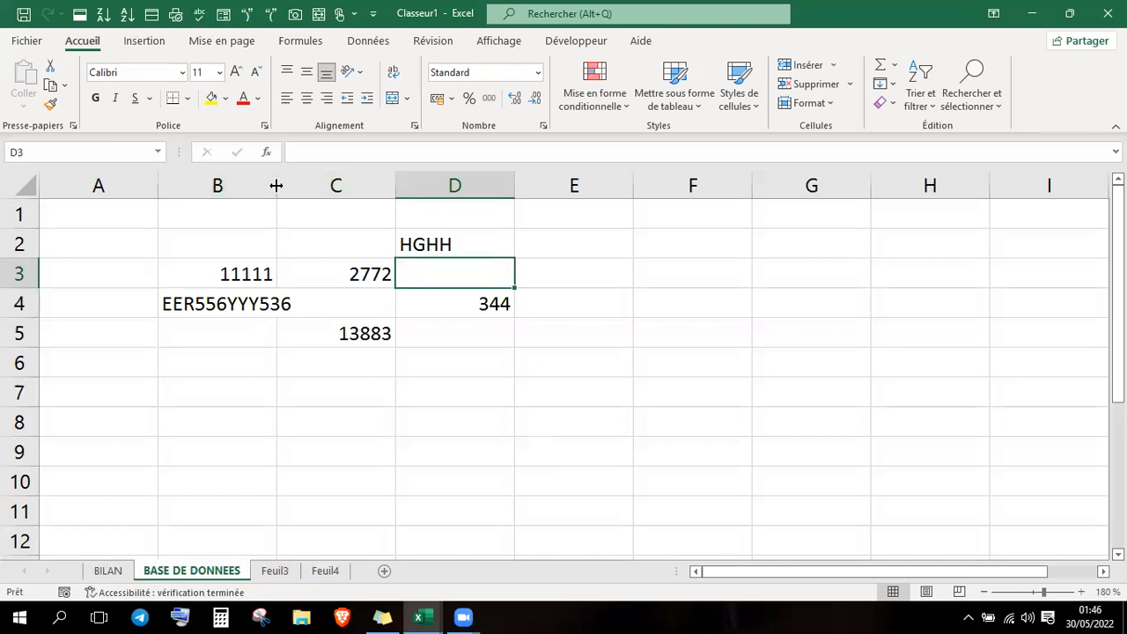
- Drag the B/C header border left until B3's 11111 displays as ###, then select B3
left_click_drag(275, 185, 276, 184)
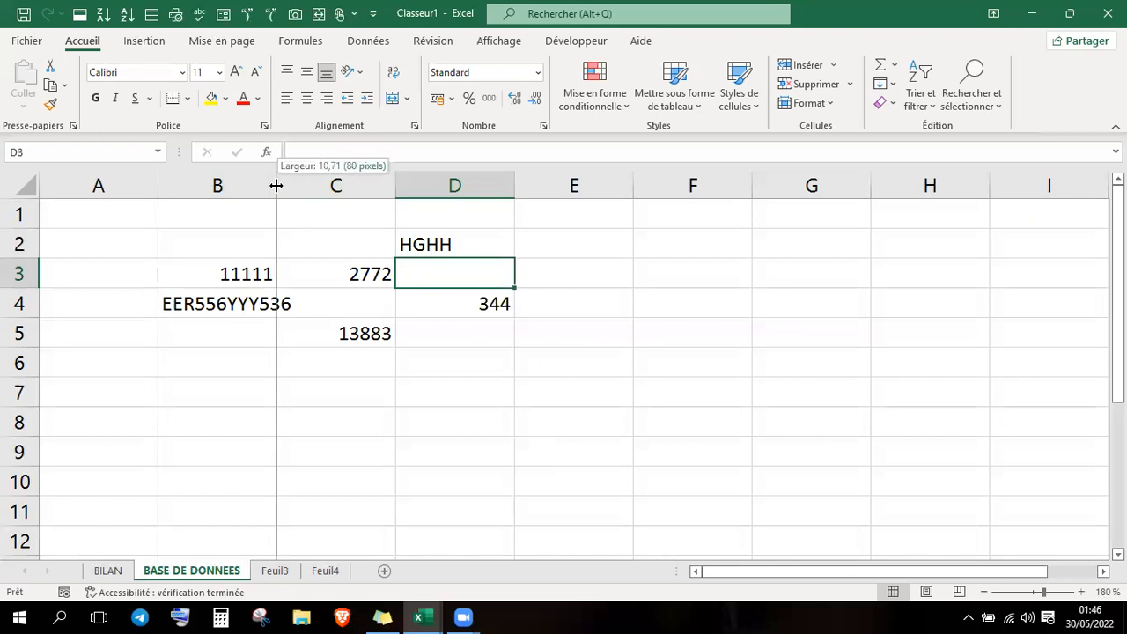
left_click_drag(276, 185, 414, 194)
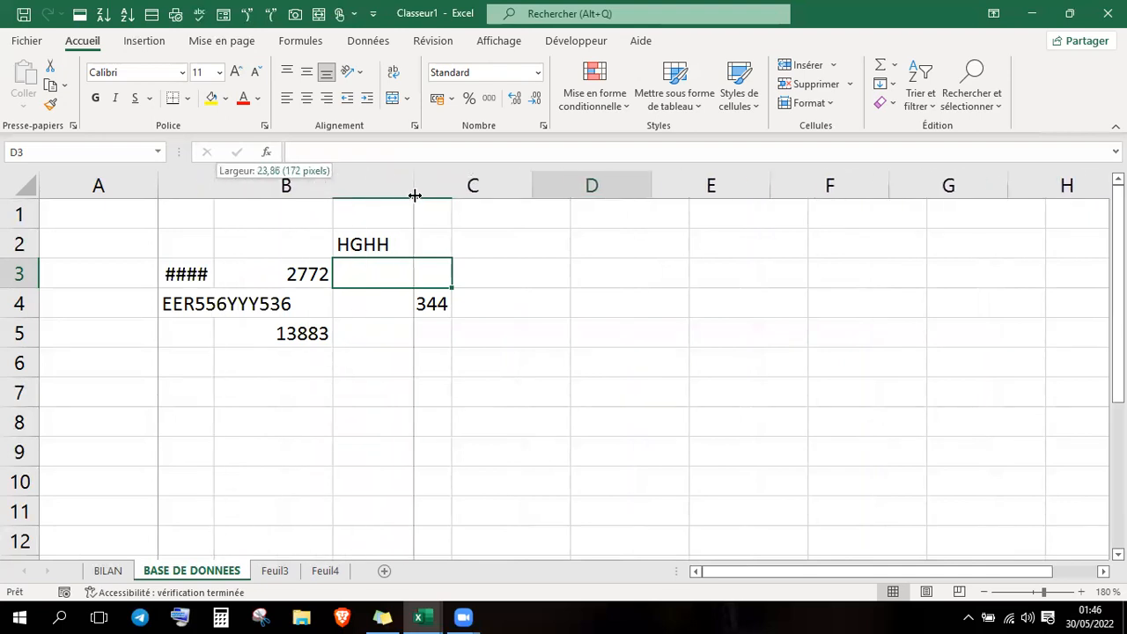
left_click_drag(415, 195, 204, 185)
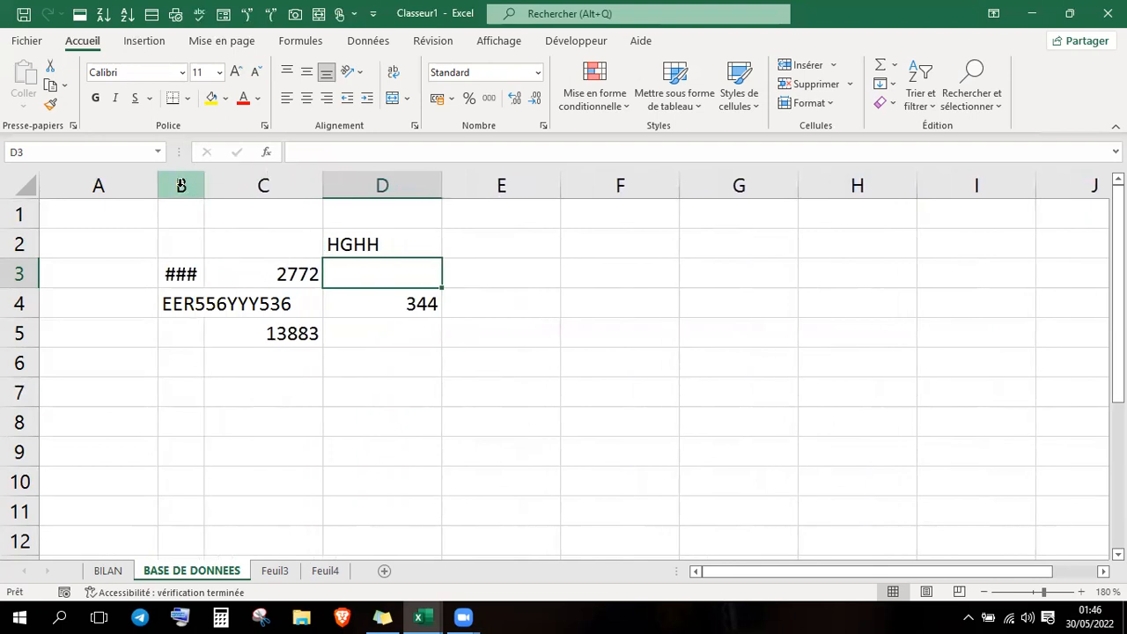
left_click(187, 274)
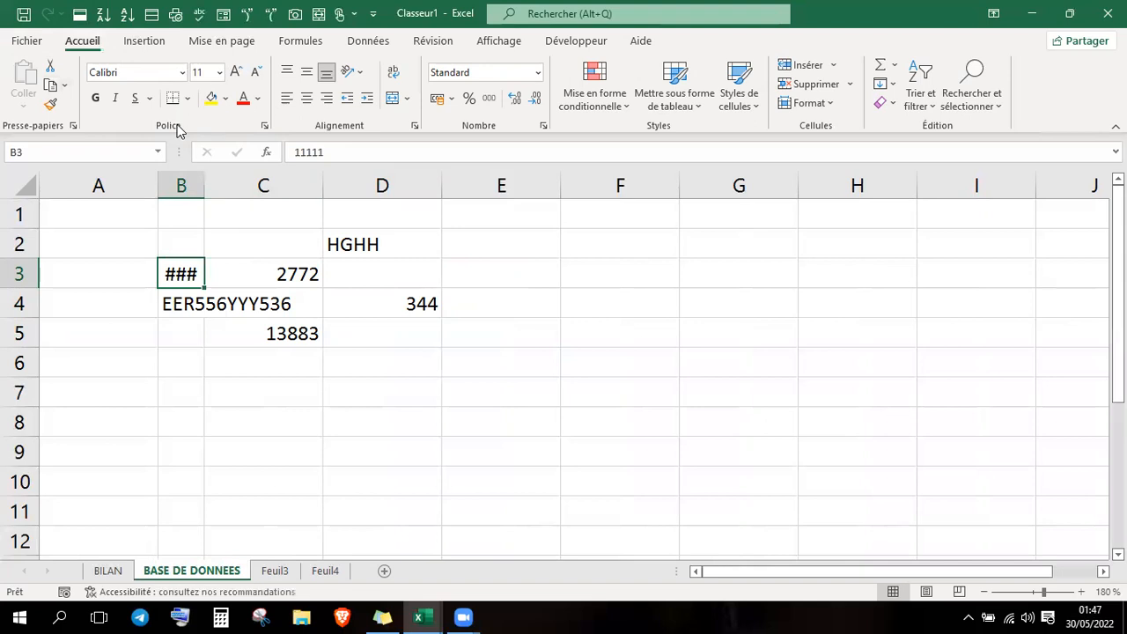
- Shrink B3's font, setting its size to 5
left_click(256, 72)
left_click(255, 72)
left_click(255, 72)
left_click(201, 73)
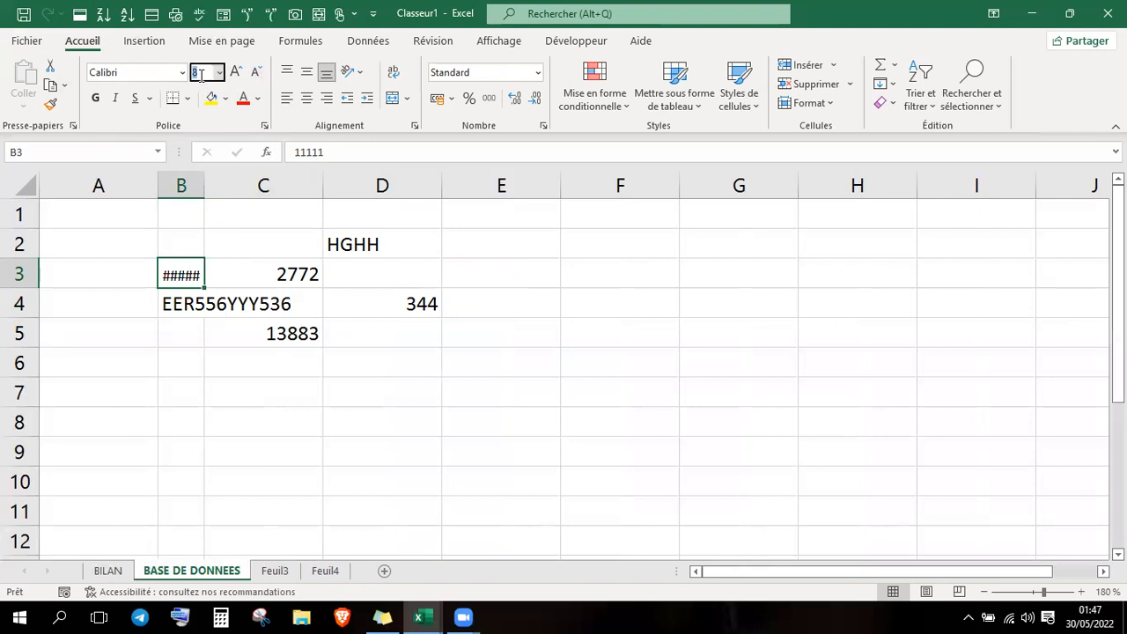
type("5")
key("Return")
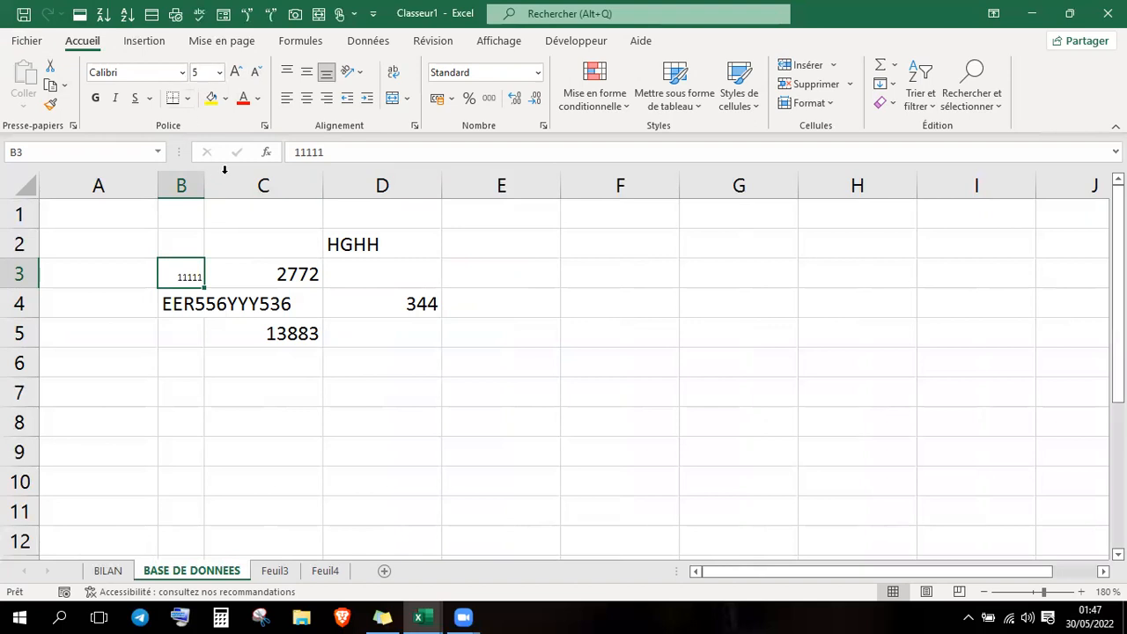
- Set B3's font to ALASKA and increase its size to 14
left_click(207, 72)
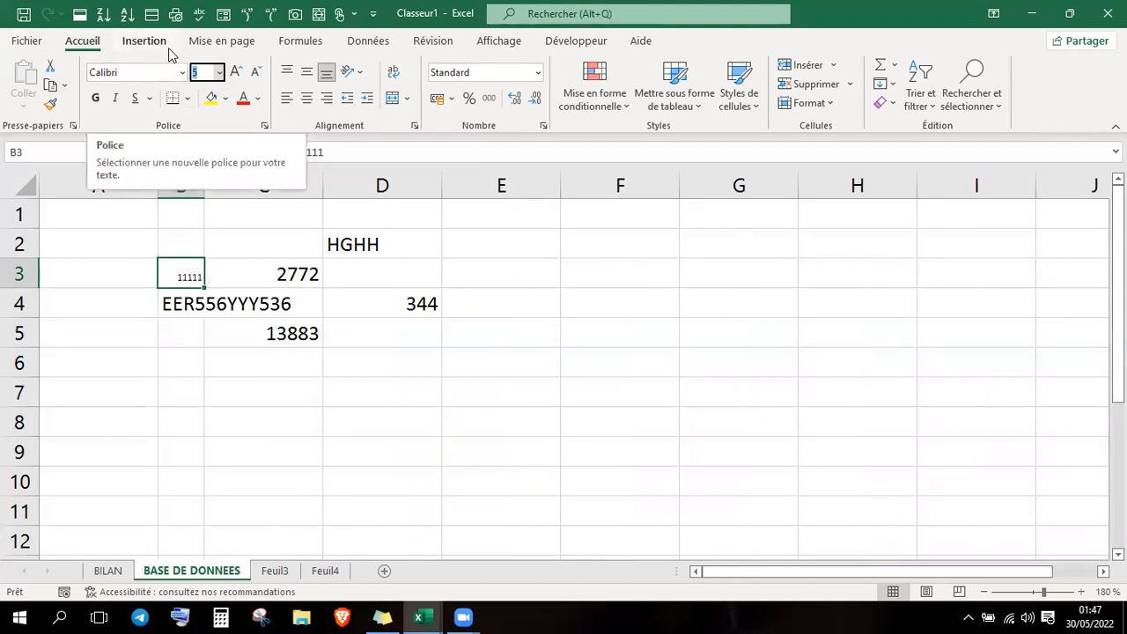
left_click(183, 76)
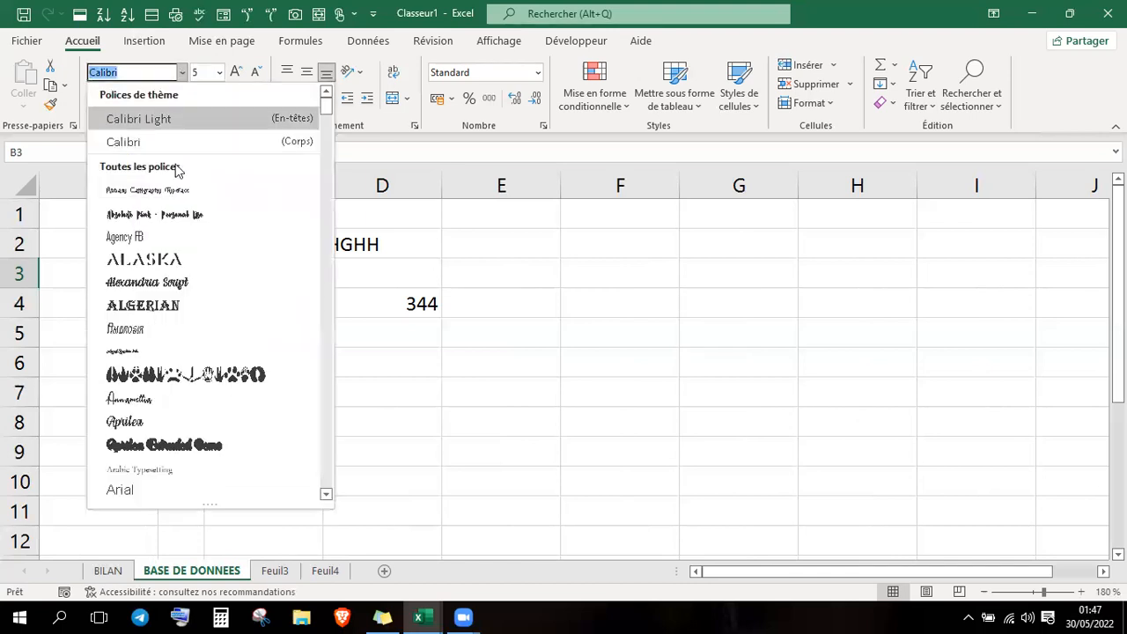
left_click(165, 267)
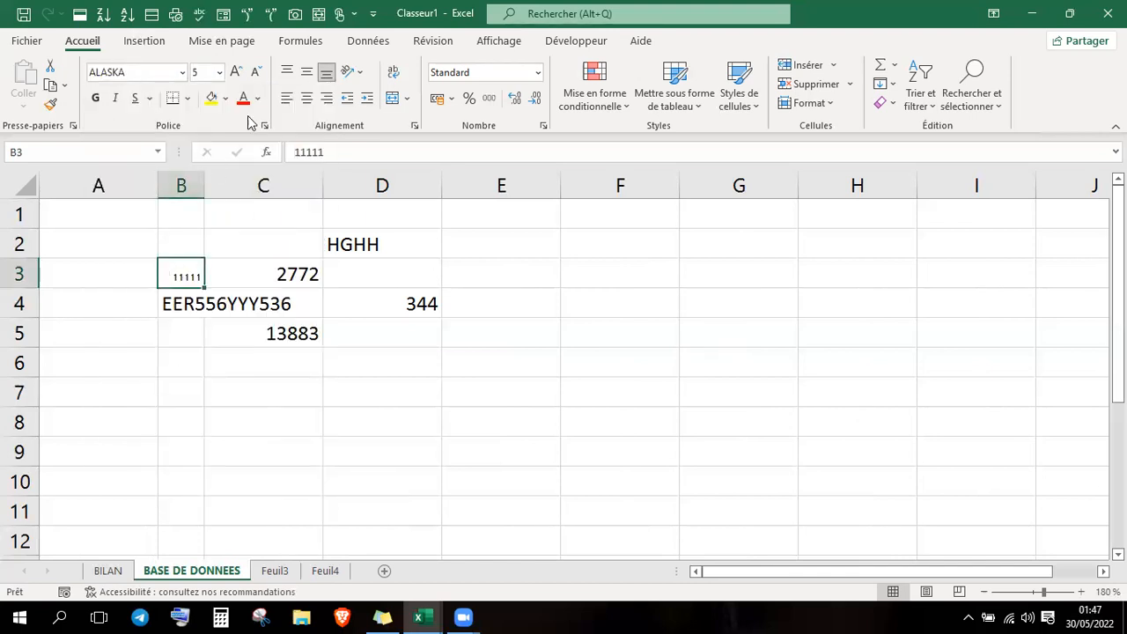
left_click(235, 71)
left_click(235, 72)
left_click(235, 72)
left_click(235, 71)
left_click(235, 71)
left_click(235, 71)
left_click(235, 71)
- Autofit column B so 11111 displays in full
double_click(205, 185)
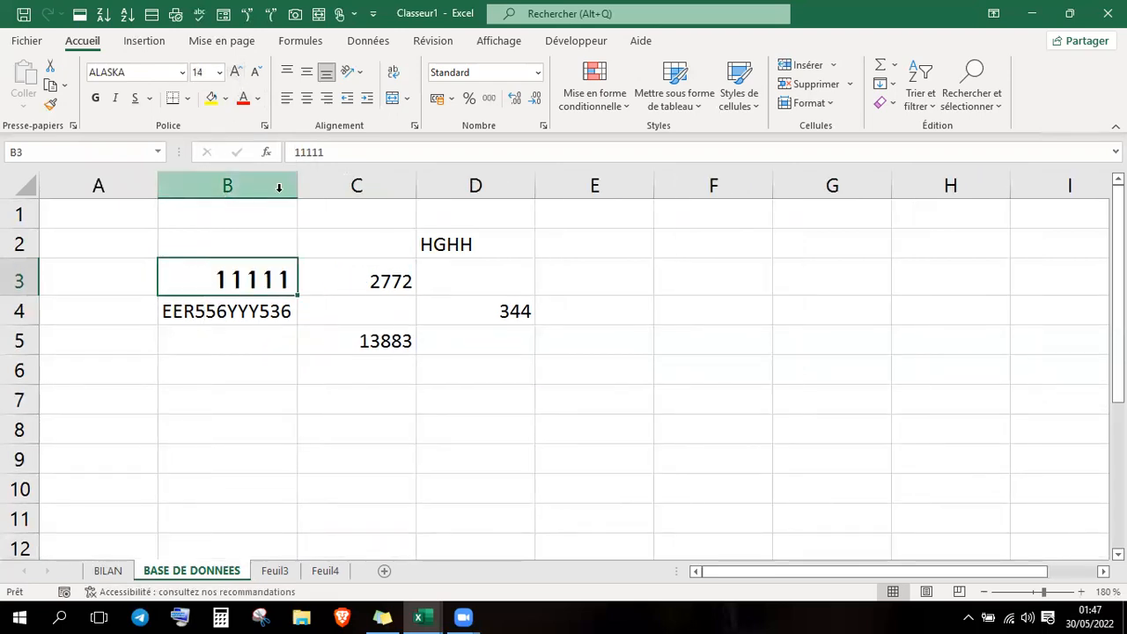
left_click_drag(297, 185, 197, 187)
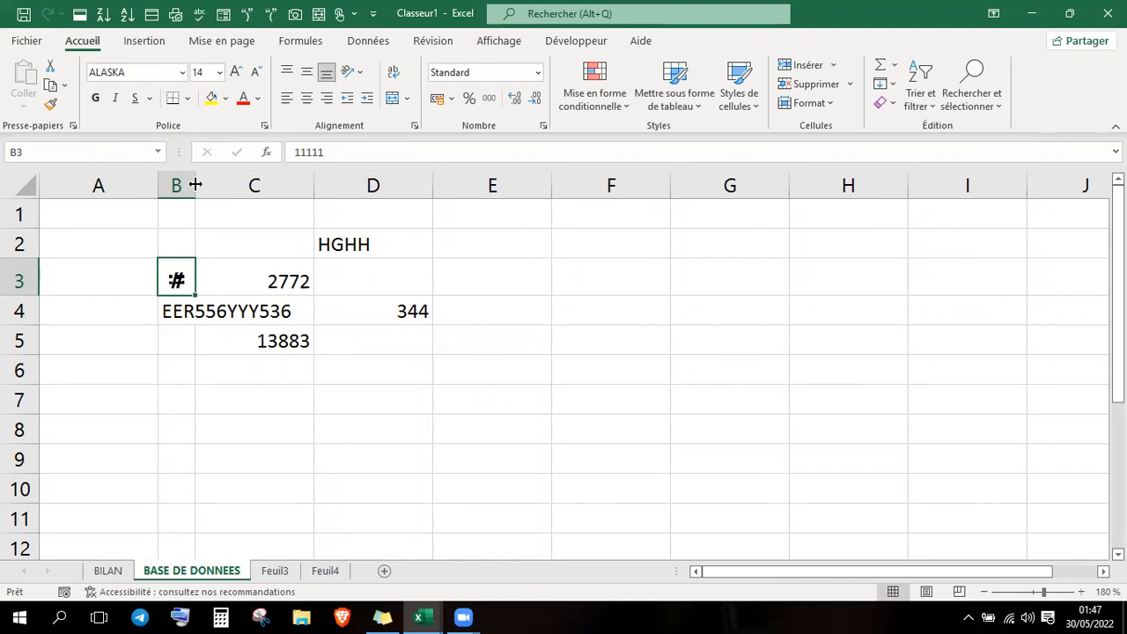
double_click(196, 185)
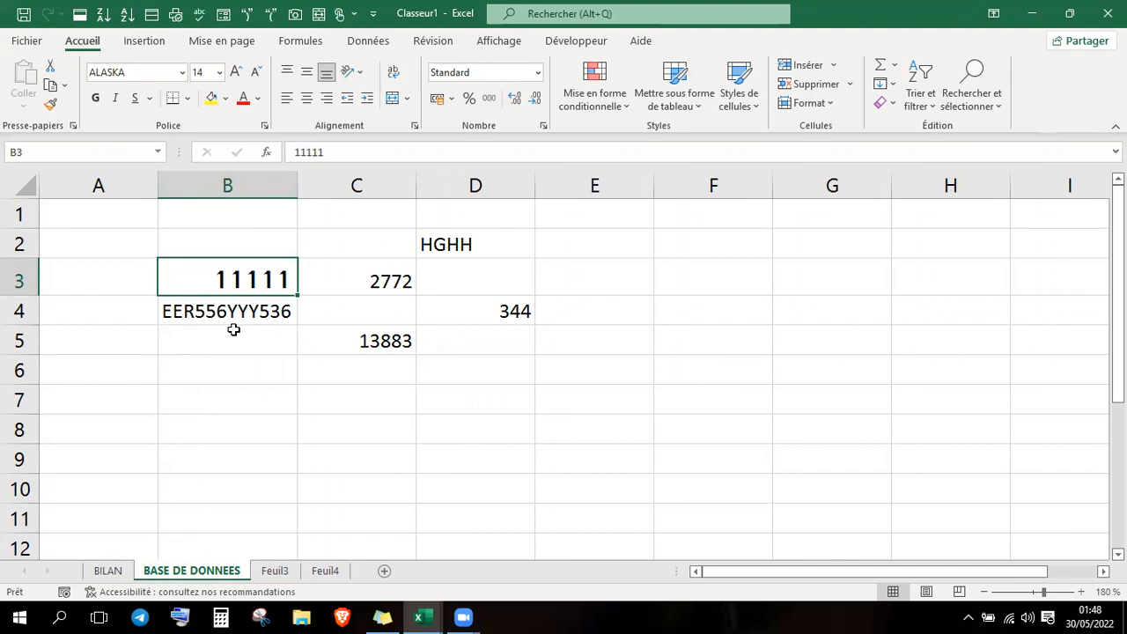
key("Down")
- Enter H in cell C4
left_click_drag(298, 189, 240, 199)
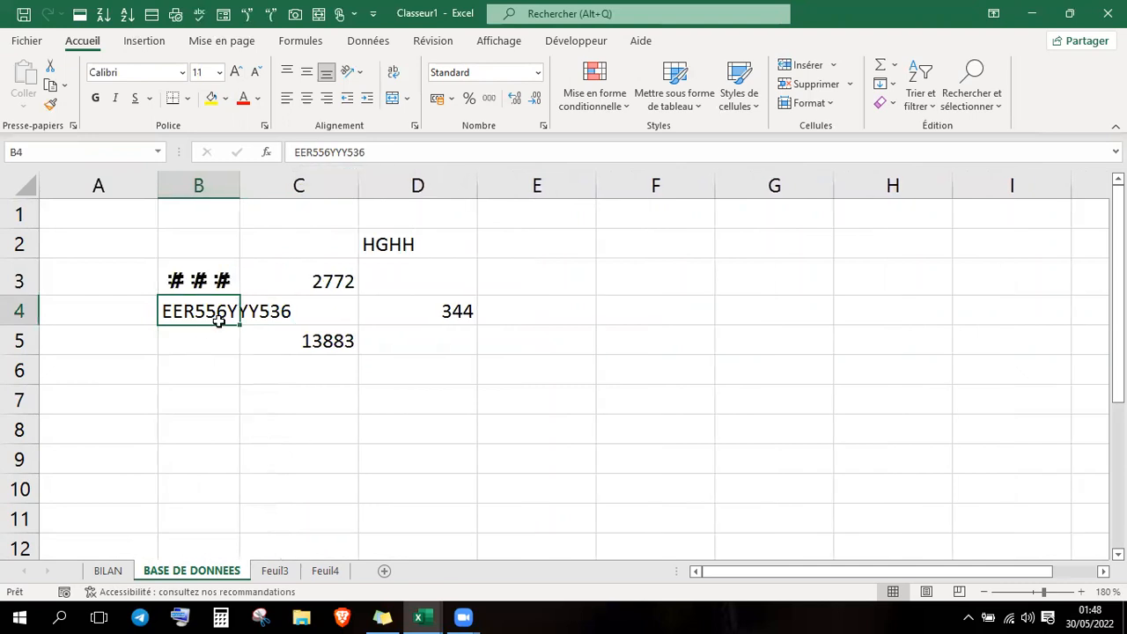
left_click(281, 308)
type("H")
left_click(199, 335)
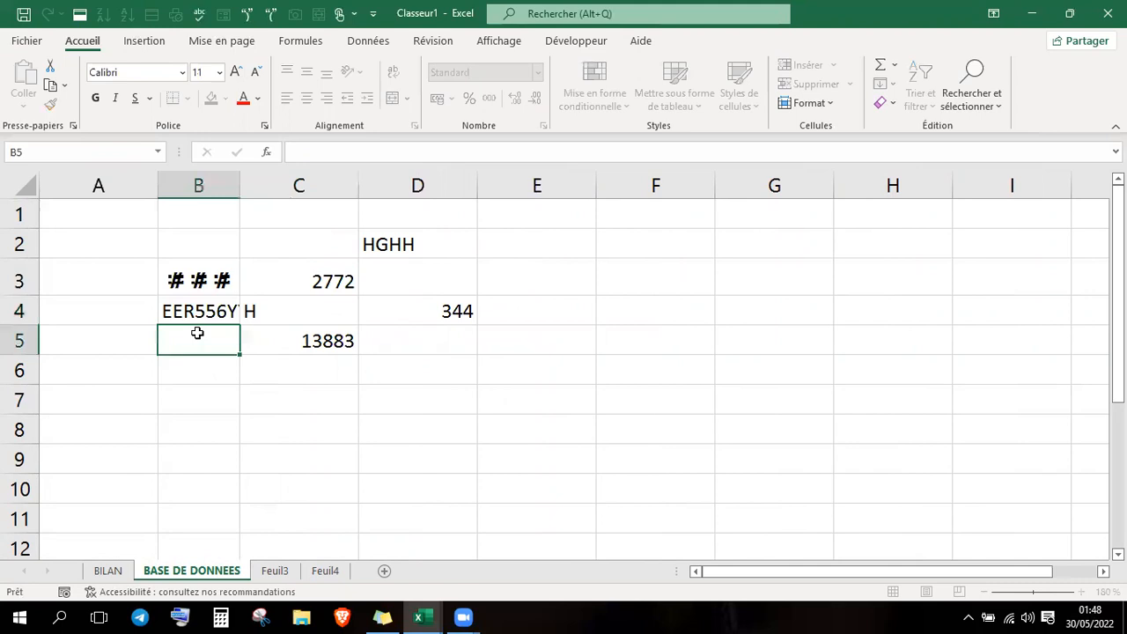
- Autofit column B to show EER556YYY536 in B4 in full
left_click(199, 312)
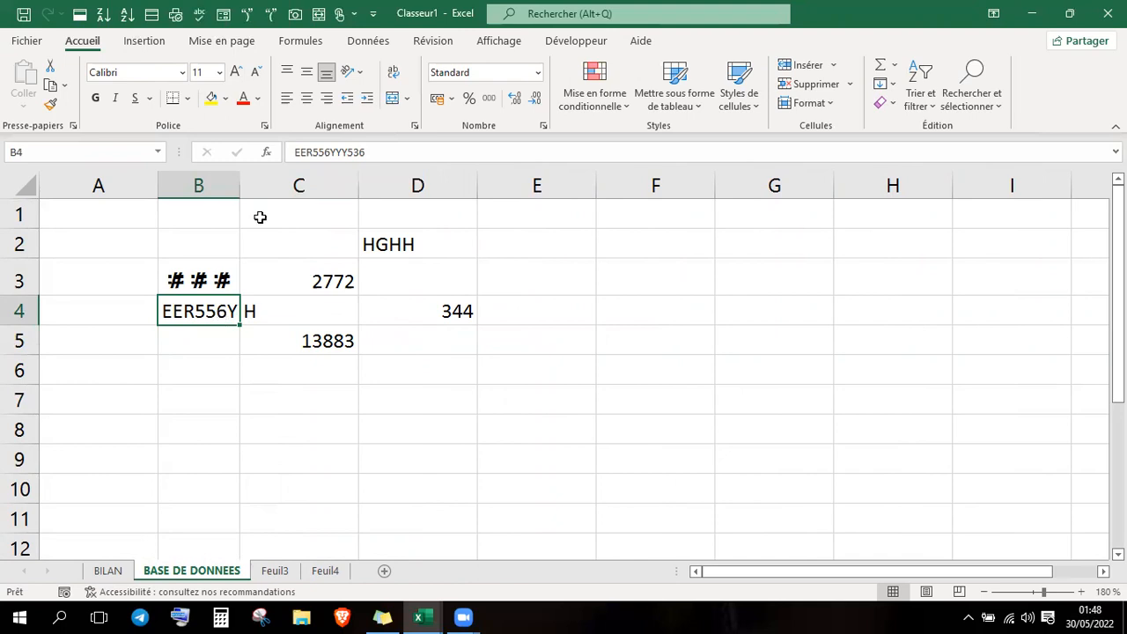
double_click(238, 187)
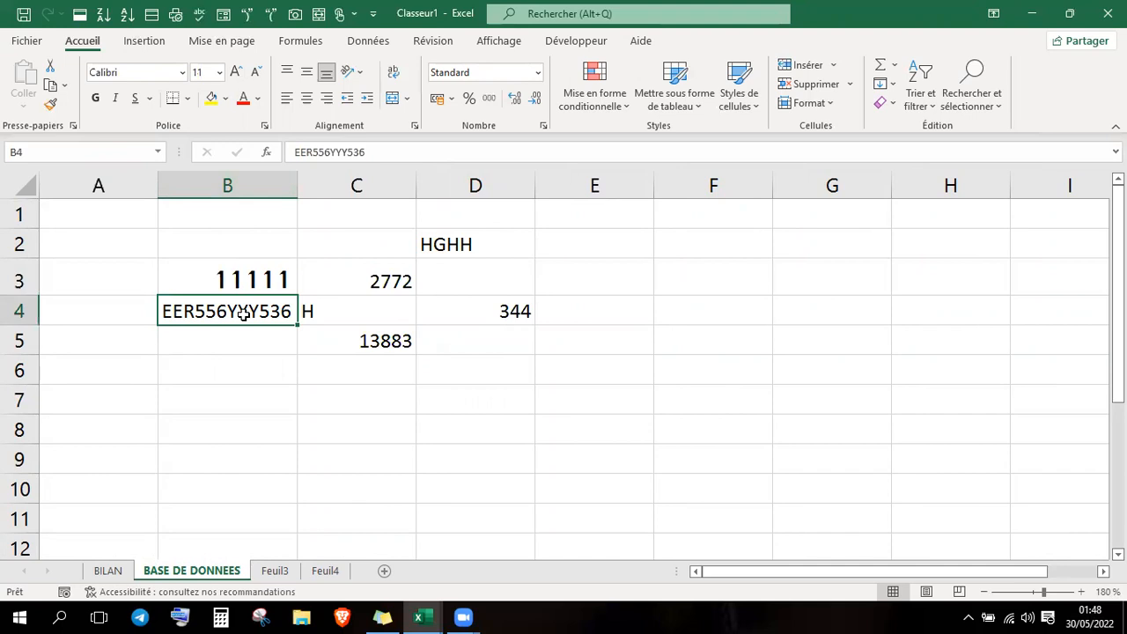
key("Down")
key("Down")
key("Down")
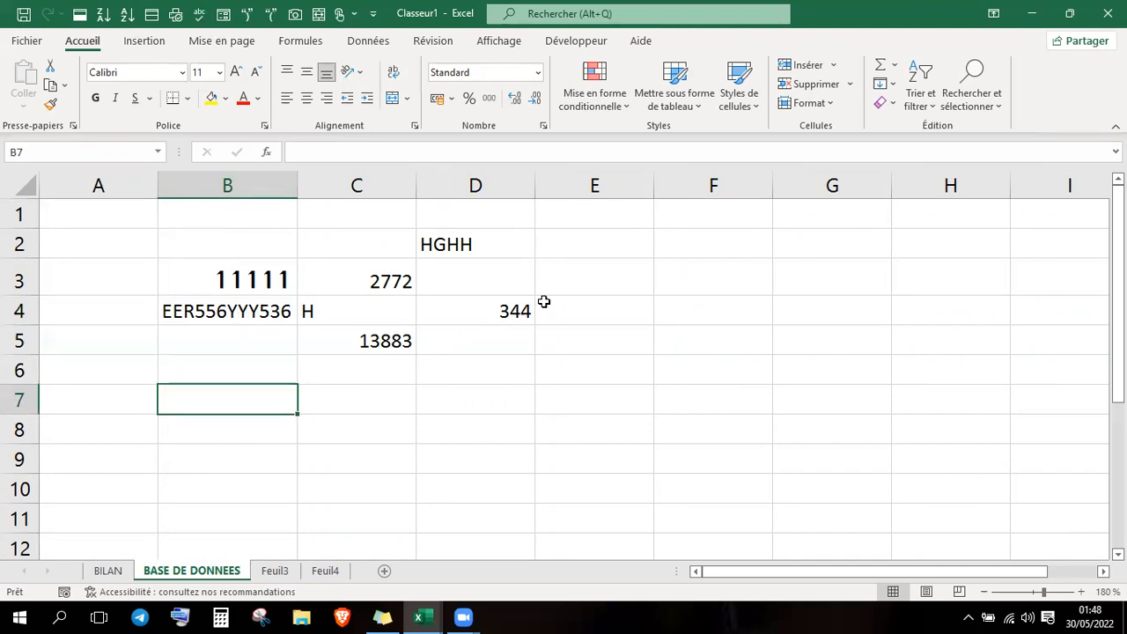
- Enter the names JEAN, PIERRE and JO in B7:B9
left_click(515, 310)
left_click(364, 378)
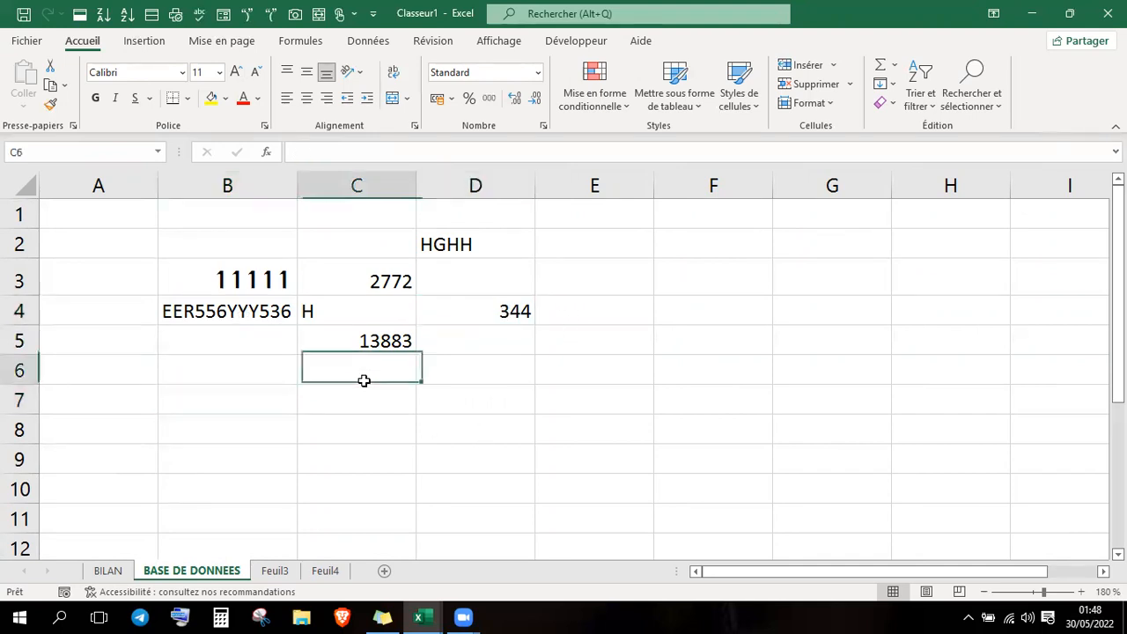
left_click(238, 400)
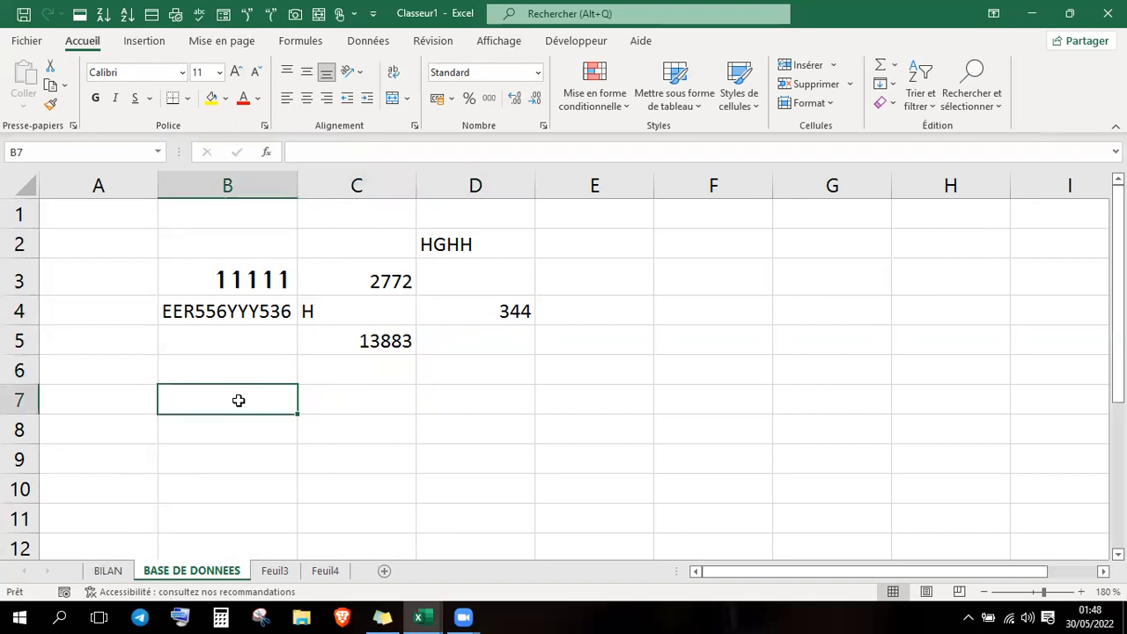
key("Left")
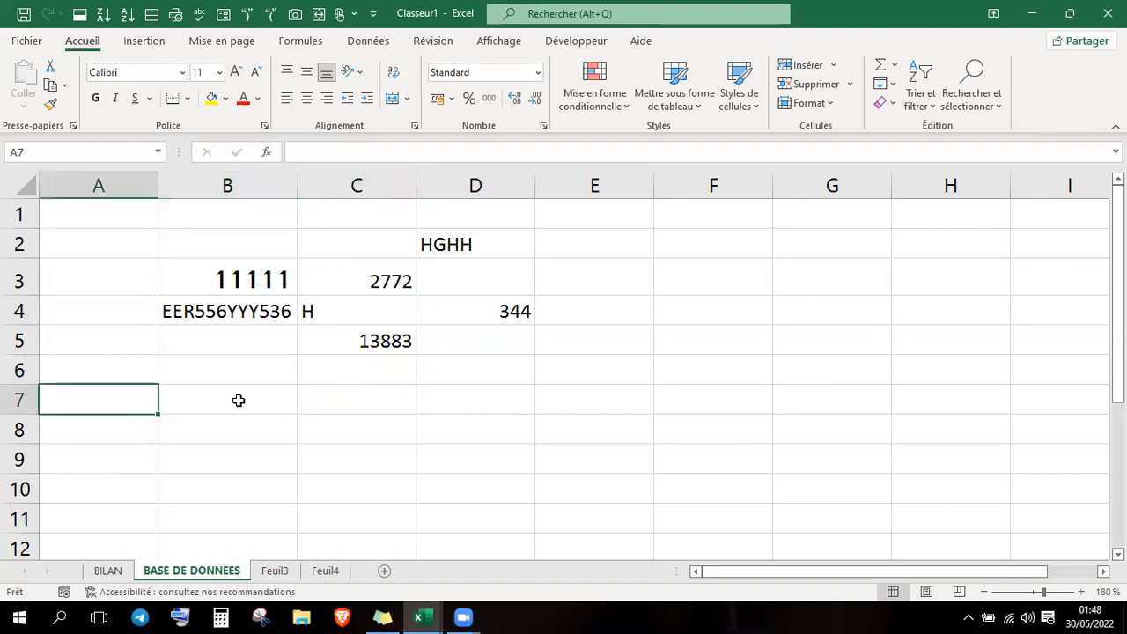
left_click(238, 400)
type("JEAN")
key("Return")
type("PIERRE")
key("Return")
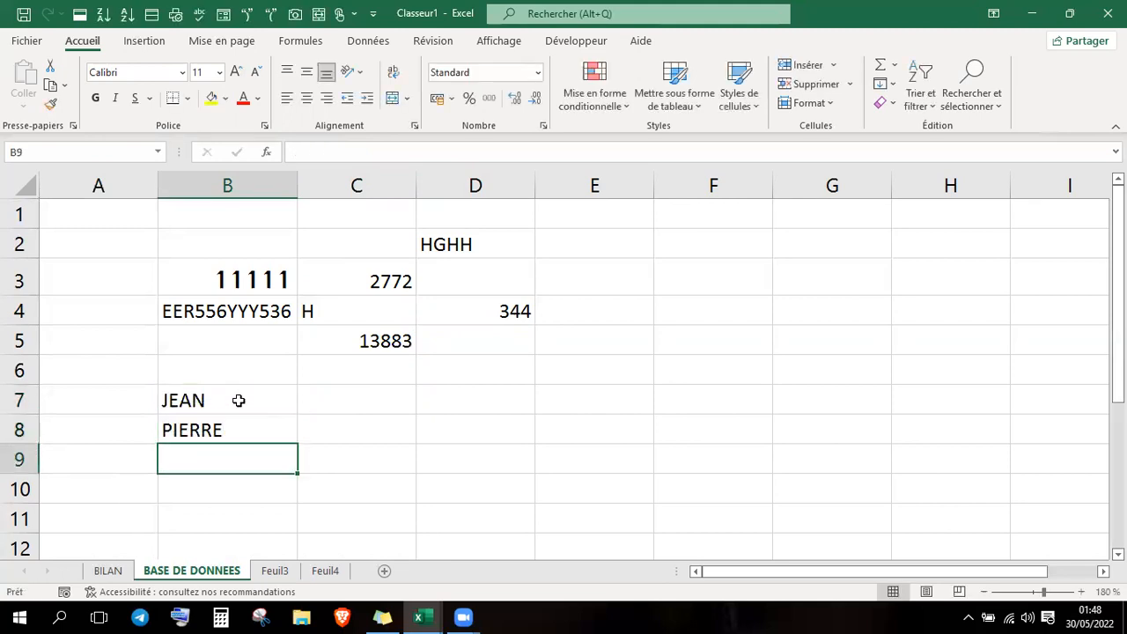
type("JO")
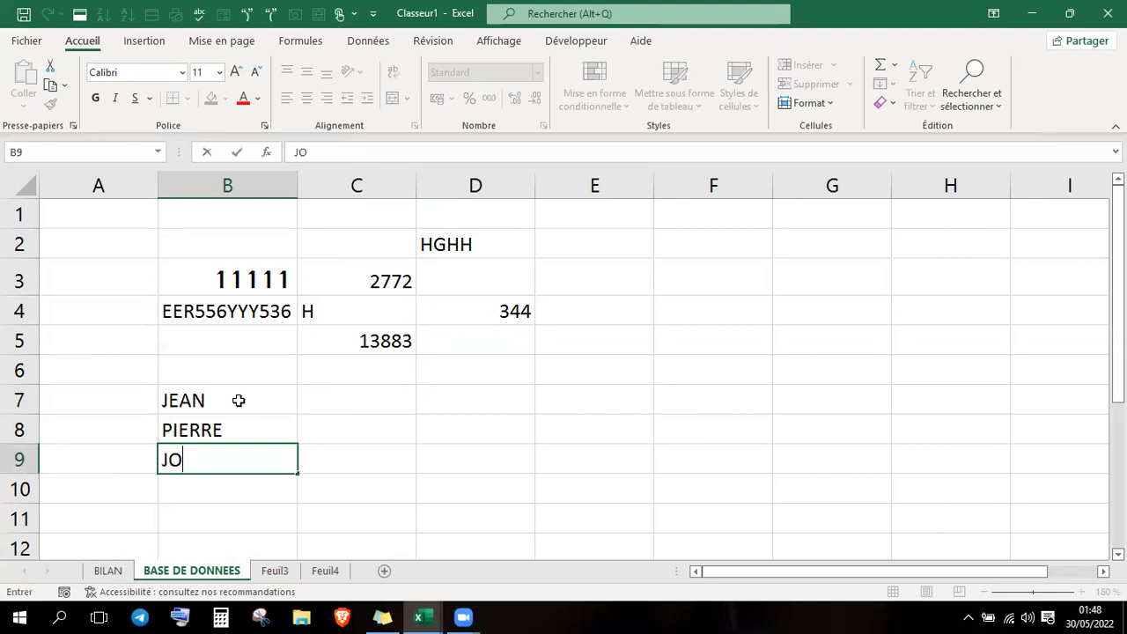
key("Tab")
- Enter the amounts 400, 4900 and 5000 in C7:C9
key("Up")
key("Up")
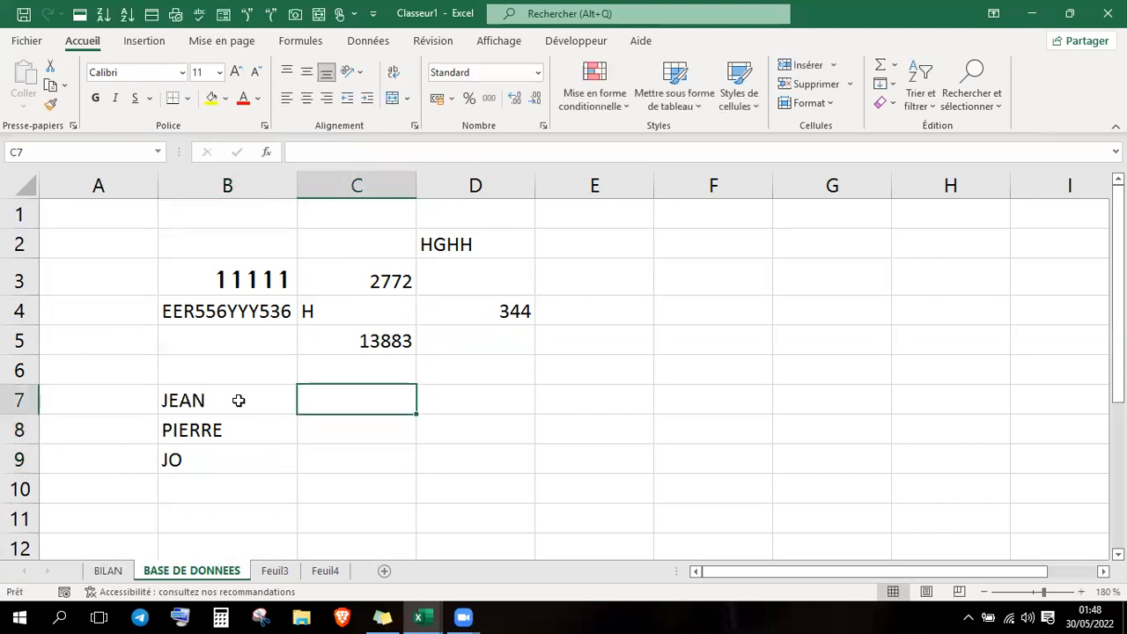
type("400")
key("Return")
type("4")
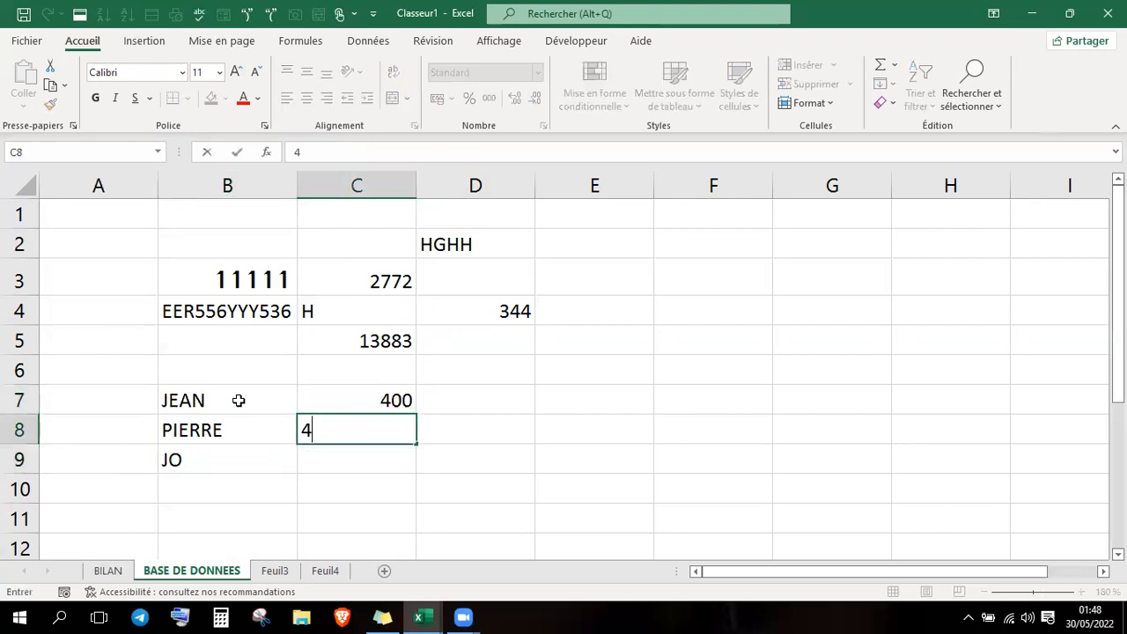
type("900")
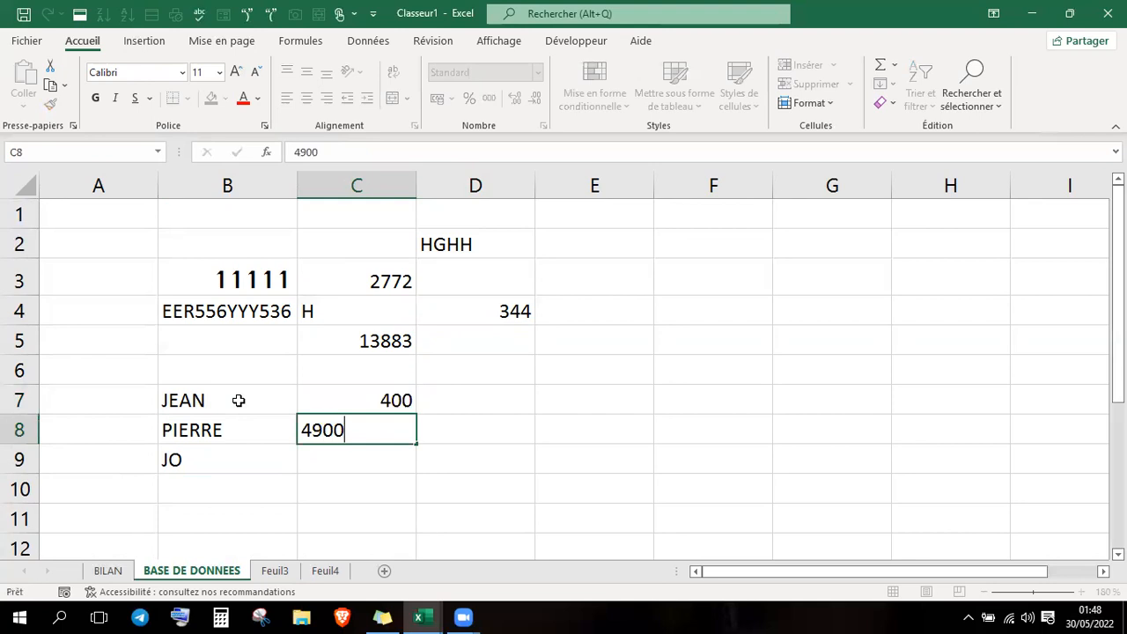
key("Return")
type("5000")
key("Return")
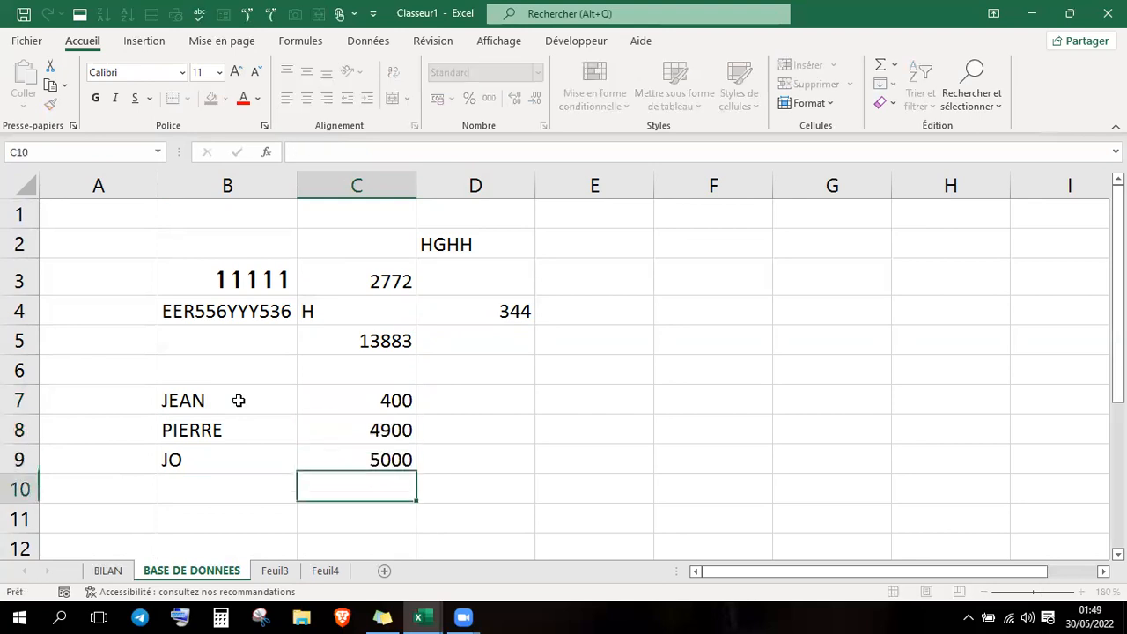
- Select the three-row name and amount table in B7:C9
left_click_drag(222, 397, 369, 453)
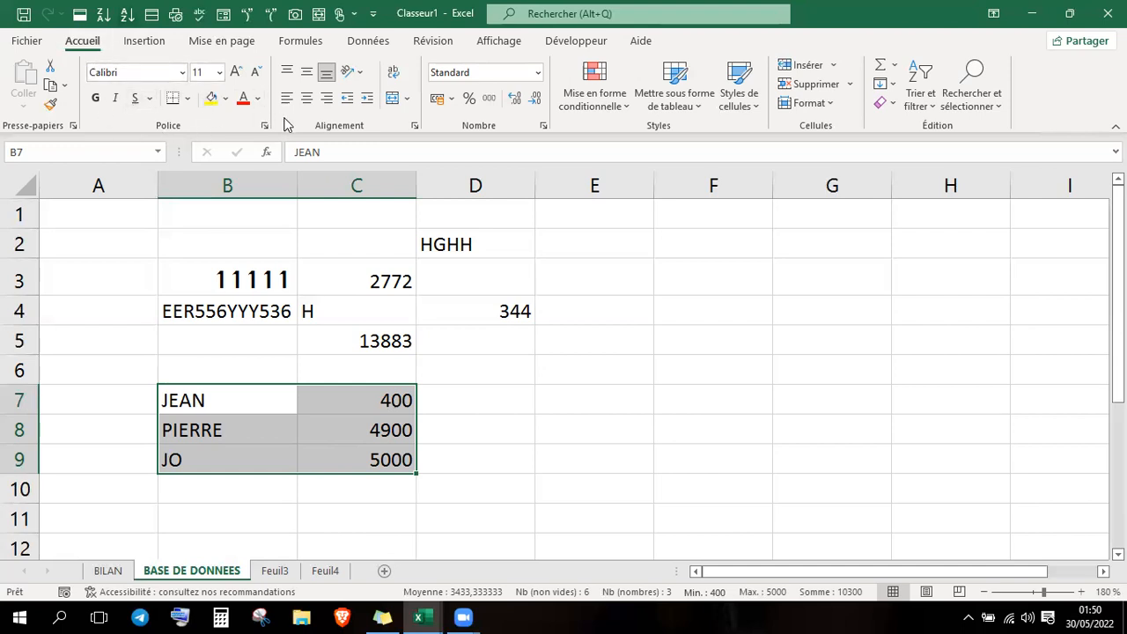
- Apply Toutes les bordures to every cell of B7:C9, then deselect to check the borders
left_click(187, 99)
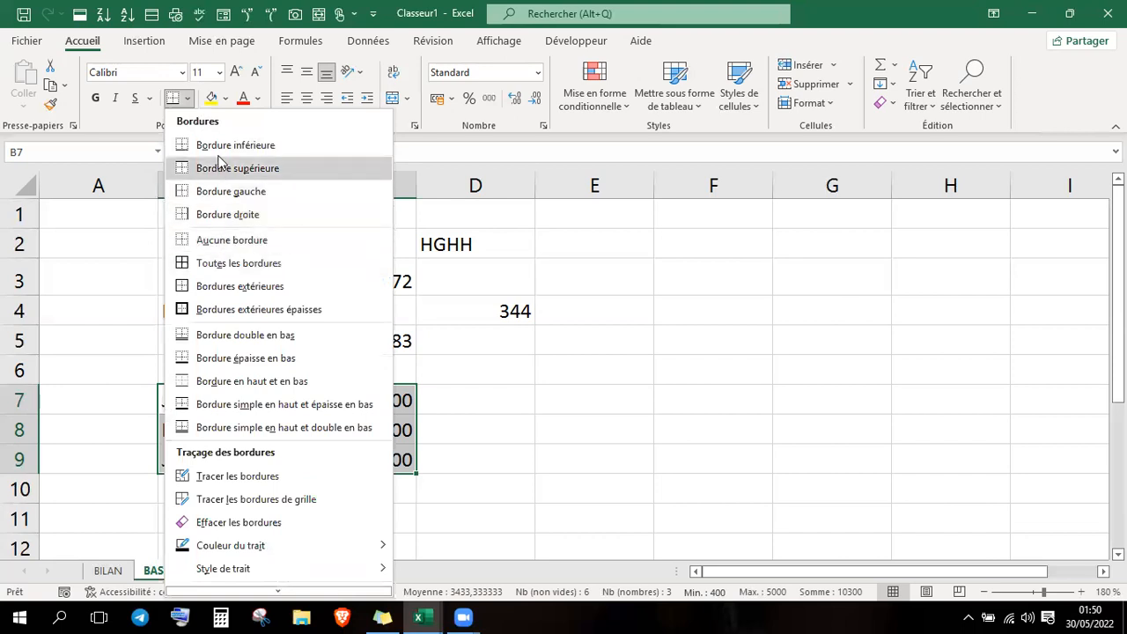
left_click(231, 264)
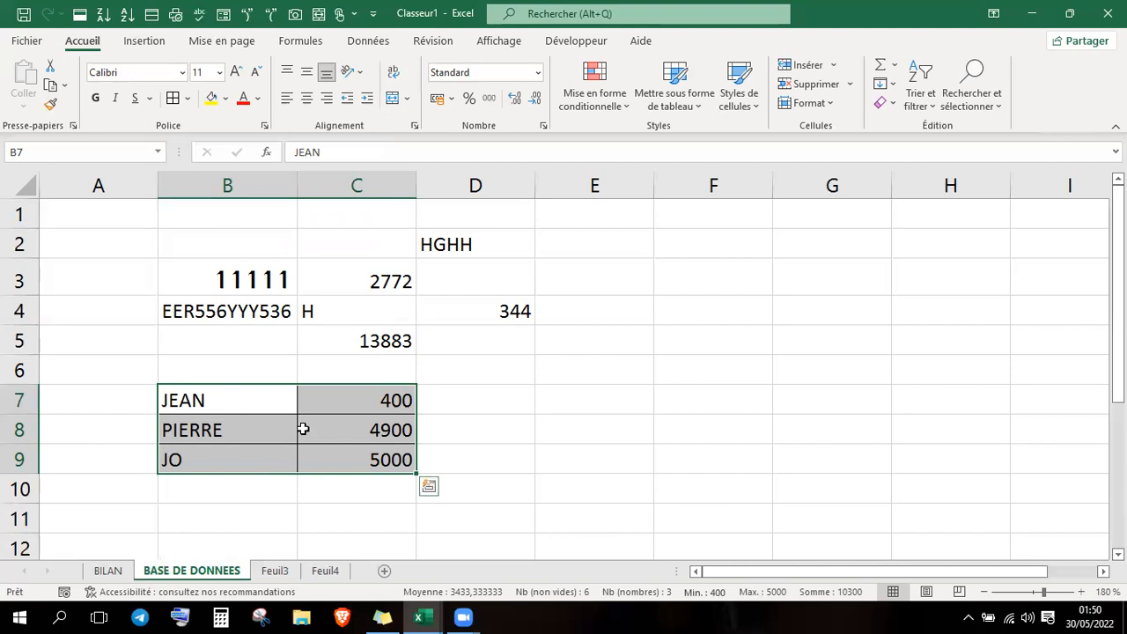
left_click(458, 452)
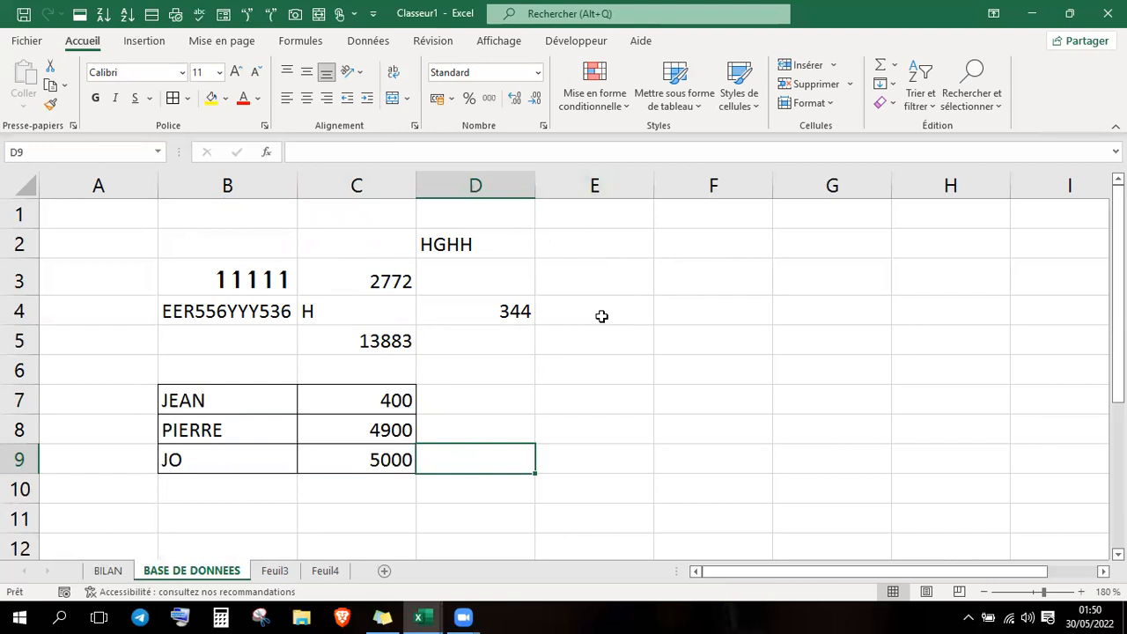
- Hide and re-show the Quadrillage gridlines on Affichage, then go to the Fichier start page
left_click(500, 42)
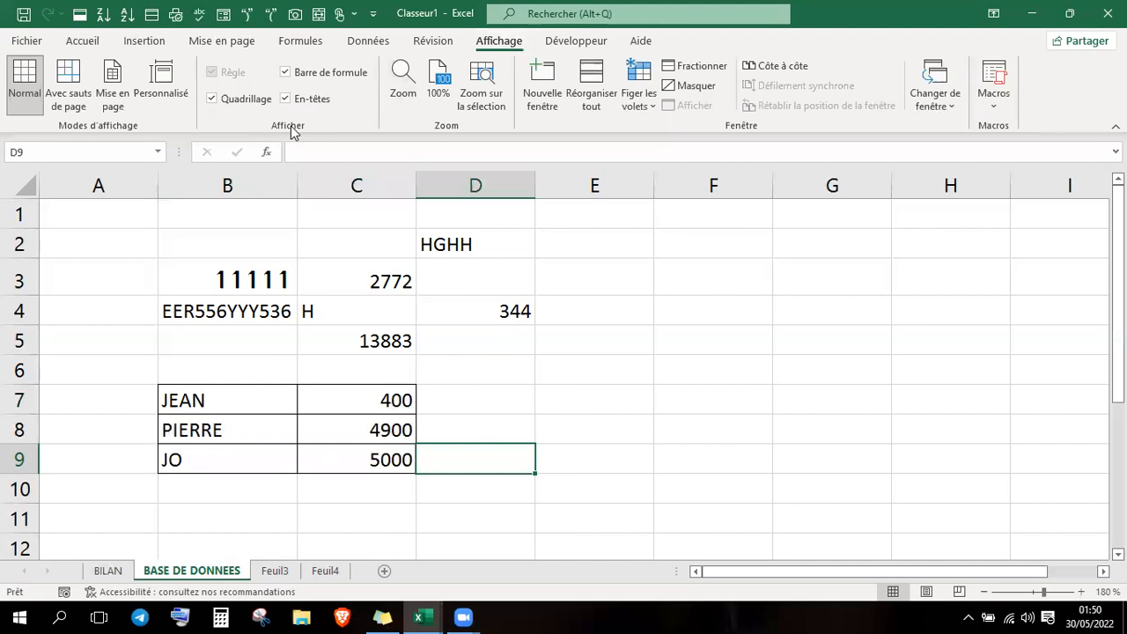
left_click(212, 100)
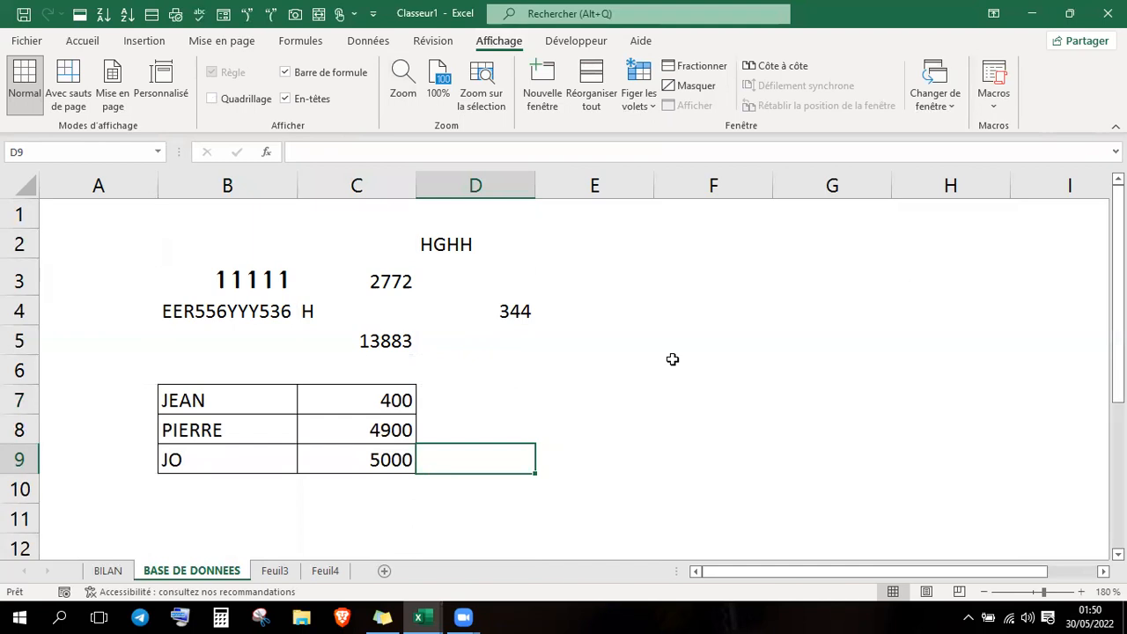
left_click(212, 99)
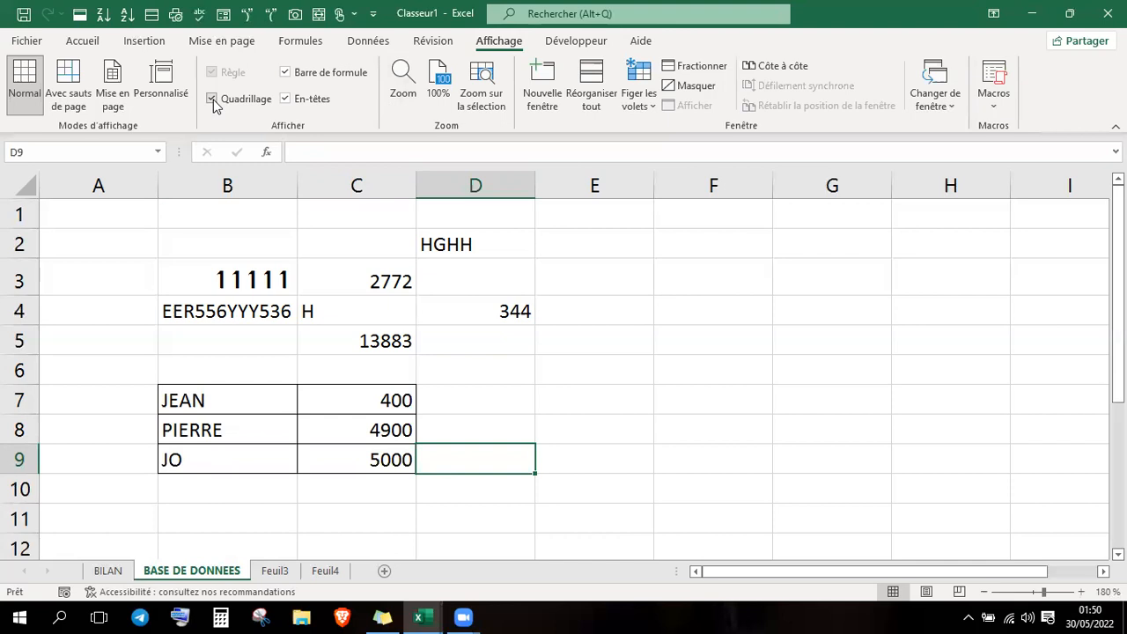
left_click(31, 41)
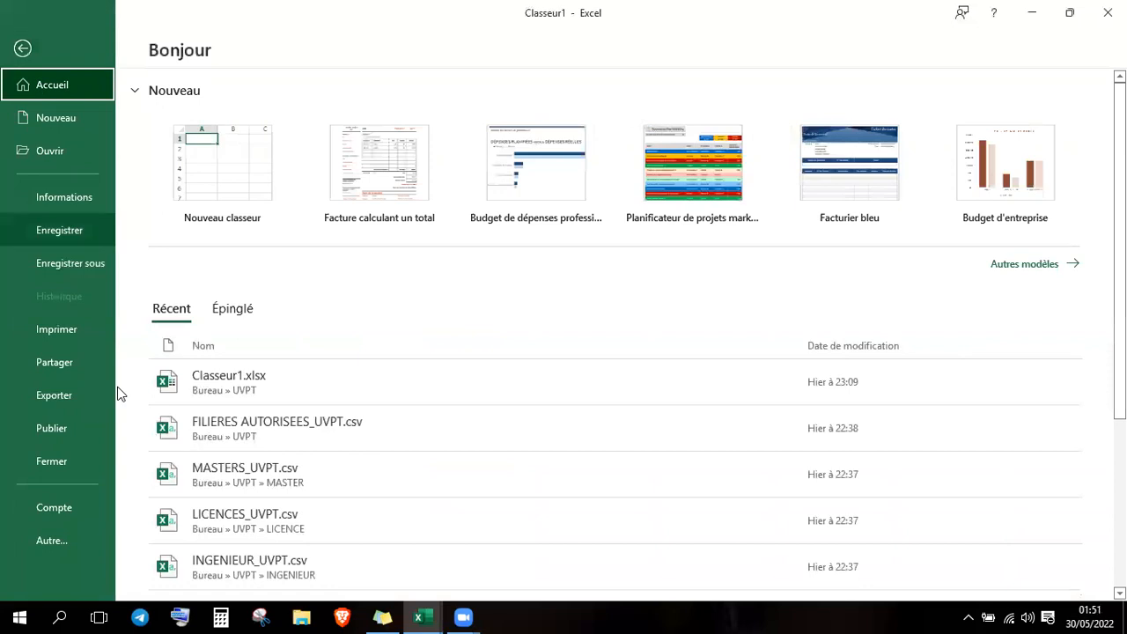
- Open Excel Options, look at Options avancées, and close the dialog without changes
left_click(63, 537)
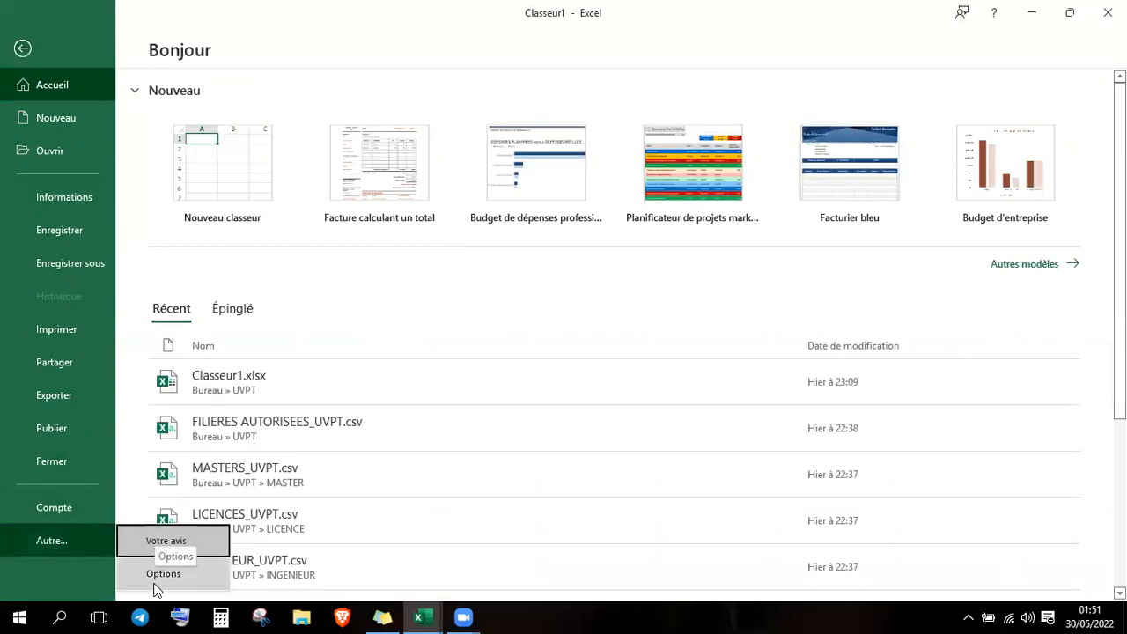
left_click(156, 583)
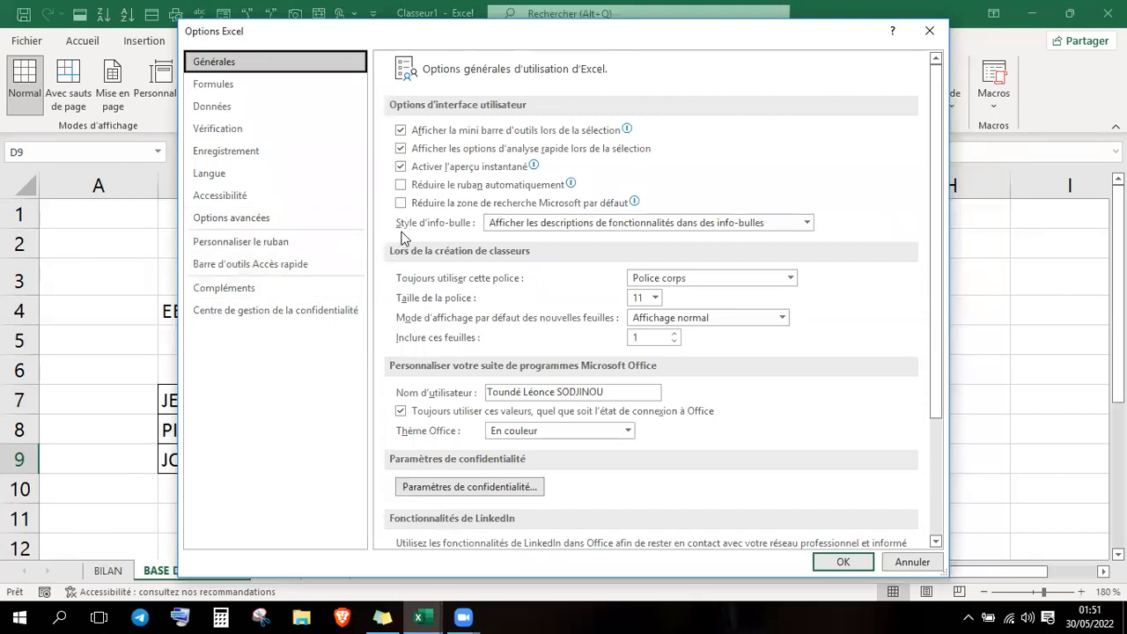
left_click(314, 228)
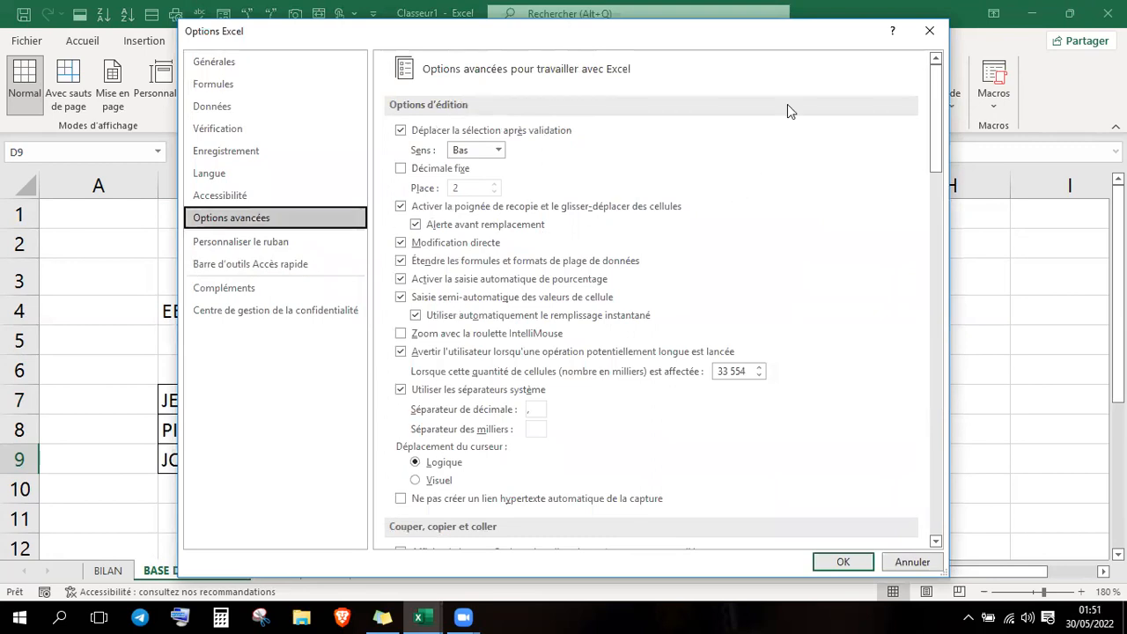
left_click(930, 34)
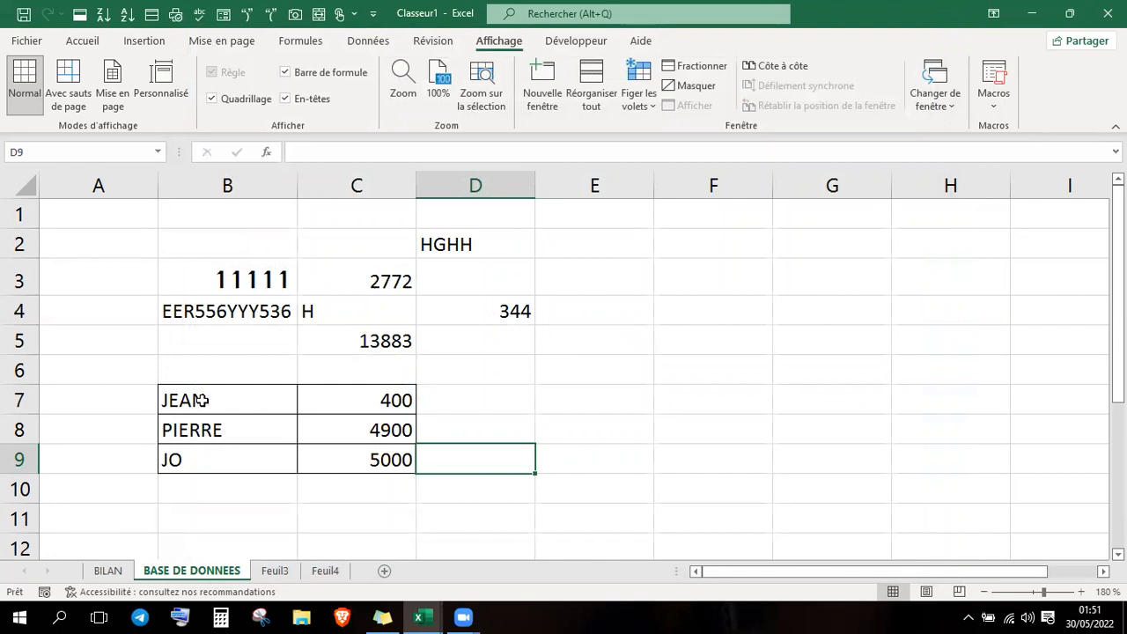
- Select the B7:C9 table and browse the fill colours without applying one
left_click(226, 405)
left_click_drag(227, 405, 347, 450)
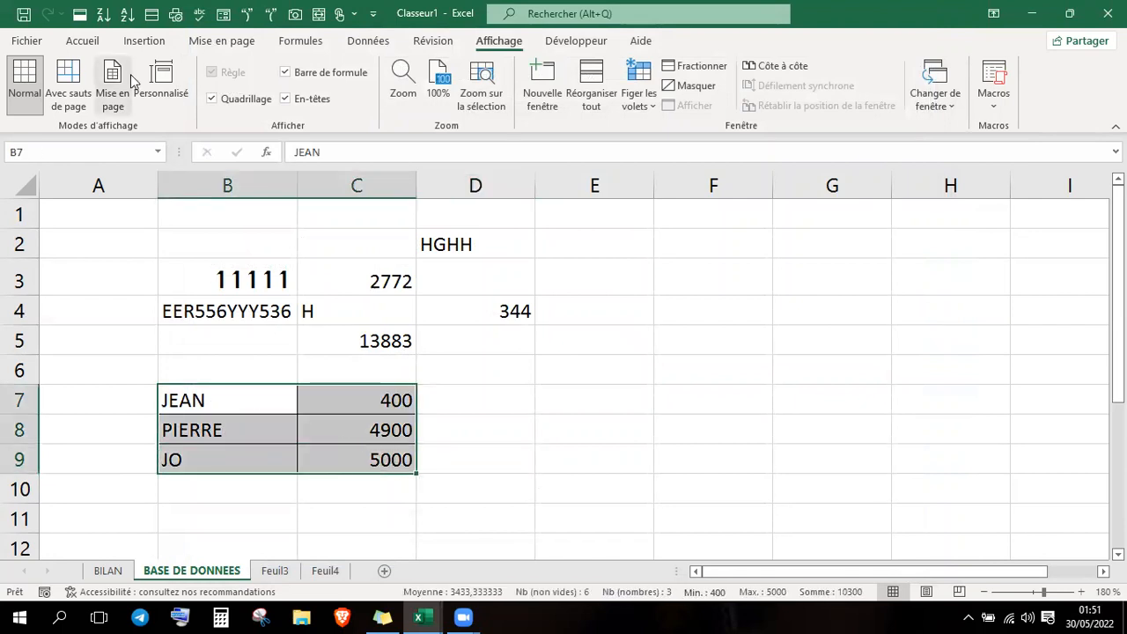
left_click(94, 45)
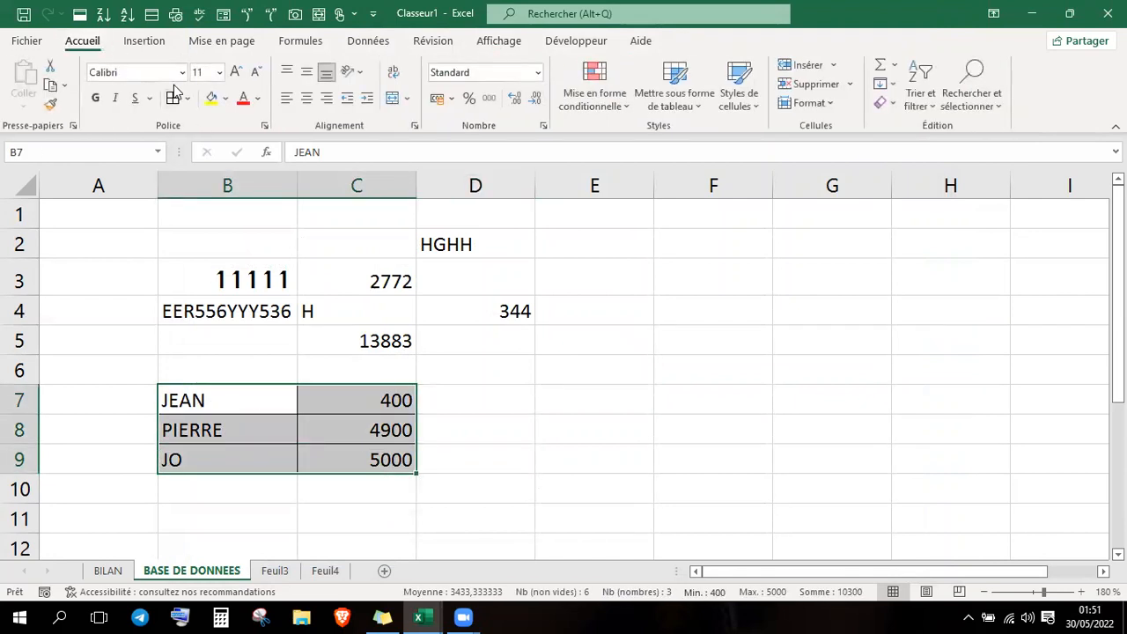
left_click(226, 98)
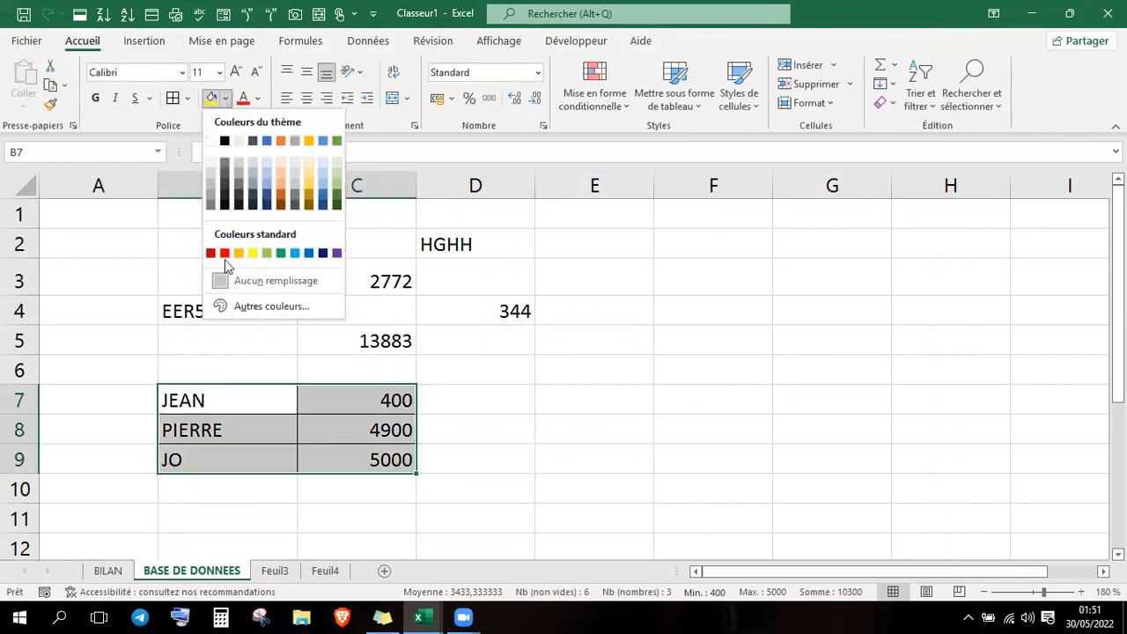
left_click(172, 357)
- Select the names B7:B9 and Ctrl-add the empty cells F3:F5
left_click(218, 357)
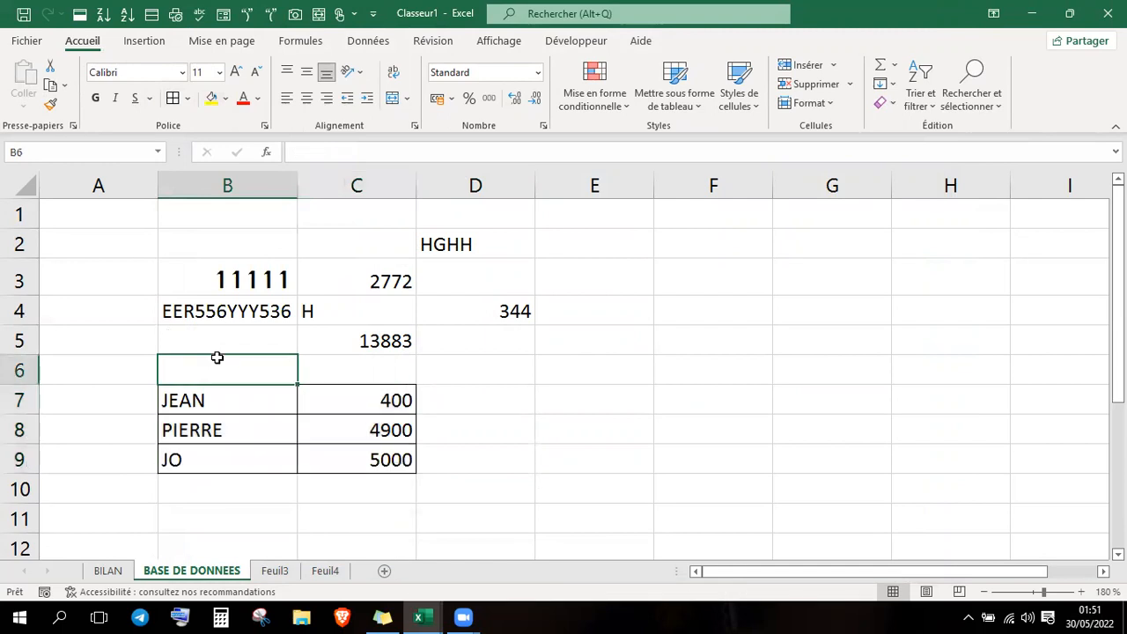
left_click_drag(288, 405, 274, 452)
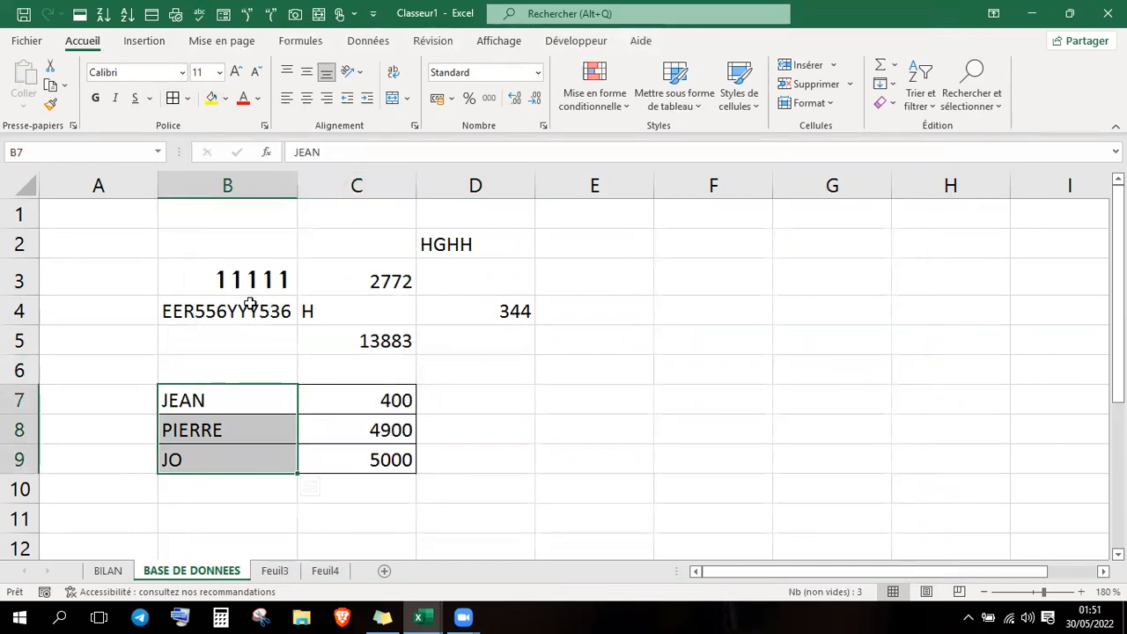
left_click(256, 358)
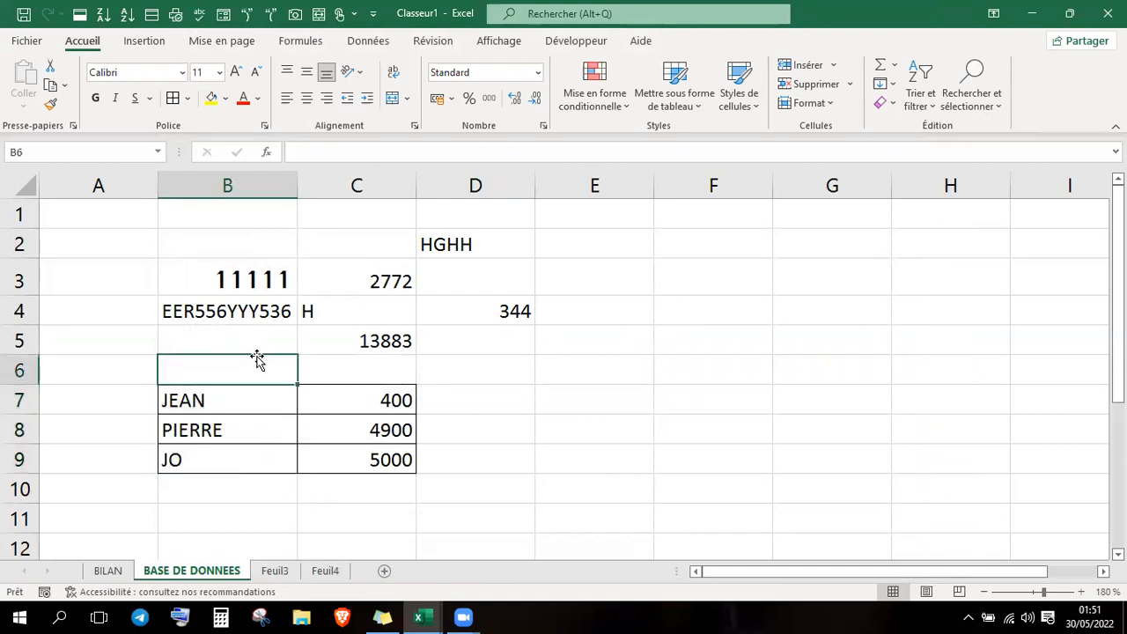
left_click(245, 400)
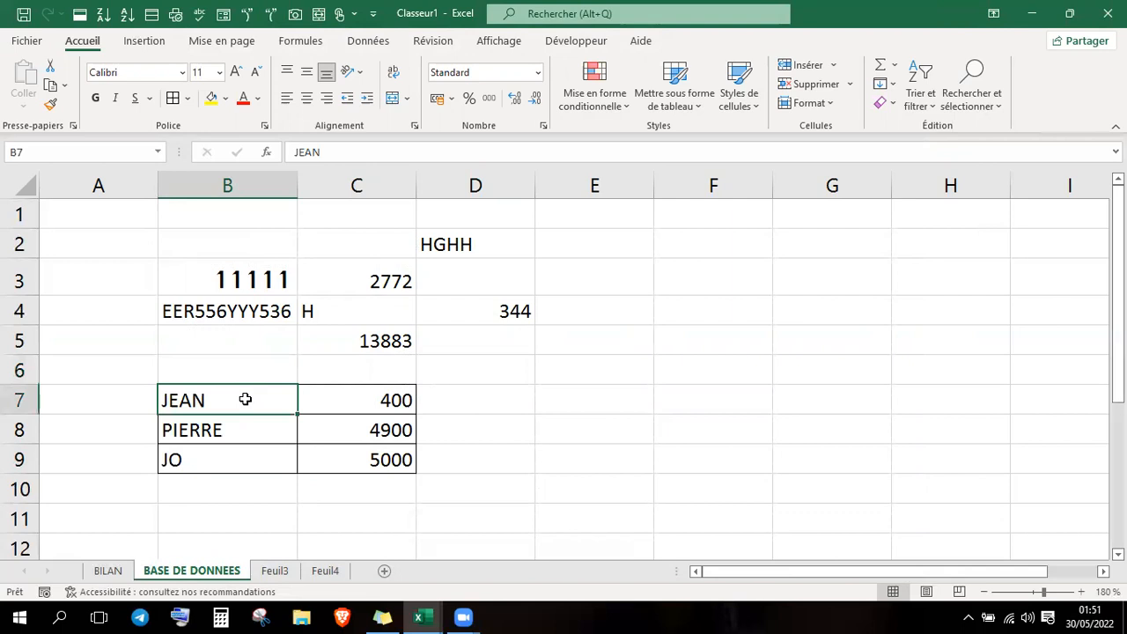
left_click_drag(245, 400, 278, 454)
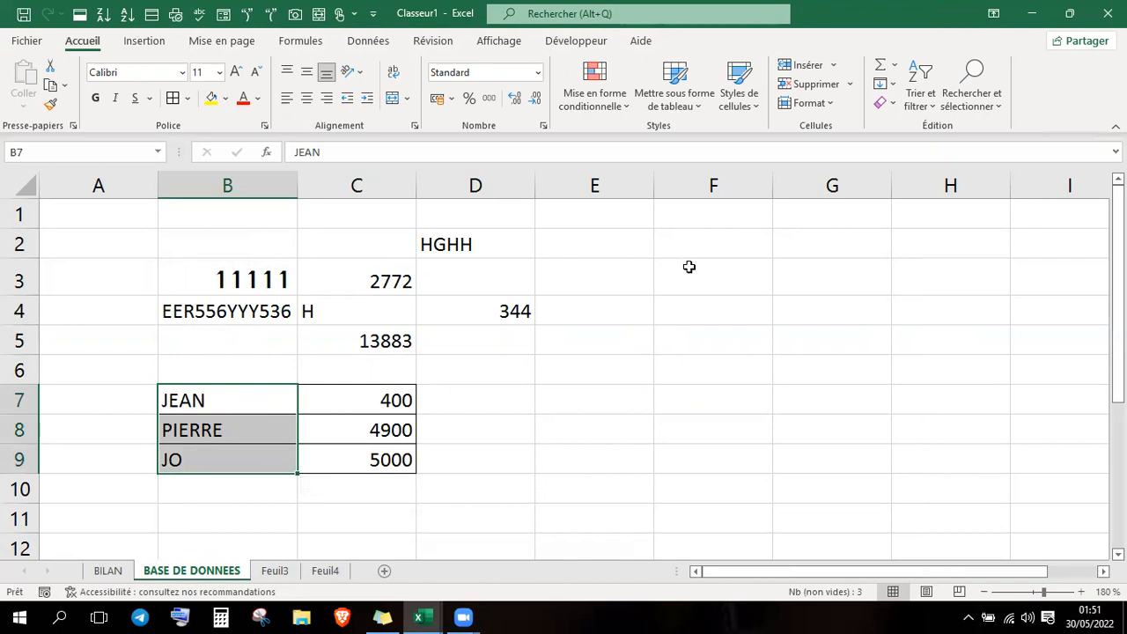
left_click_drag(688, 266, 687, 347)
- Adjust the selection to the names plus F3:F4, E8 and F7, dropping G6:G10 and F5
left_click_drag(854, 370, 856, 485, "ctrl")
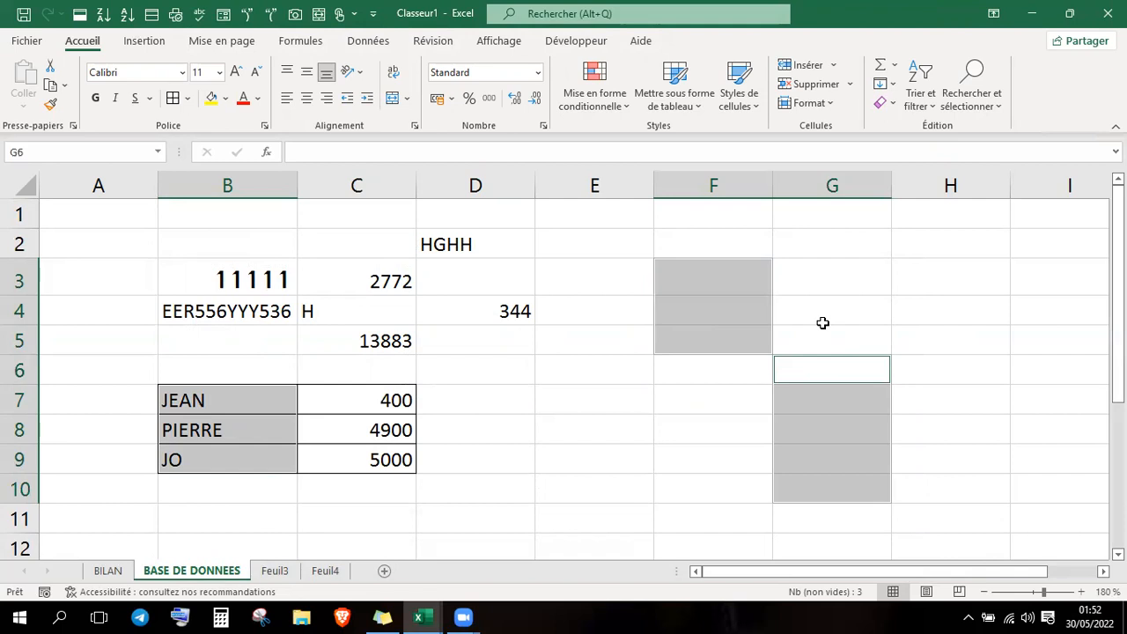
left_click(811, 402, "ctrl")
left_click(811, 440, "ctrl")
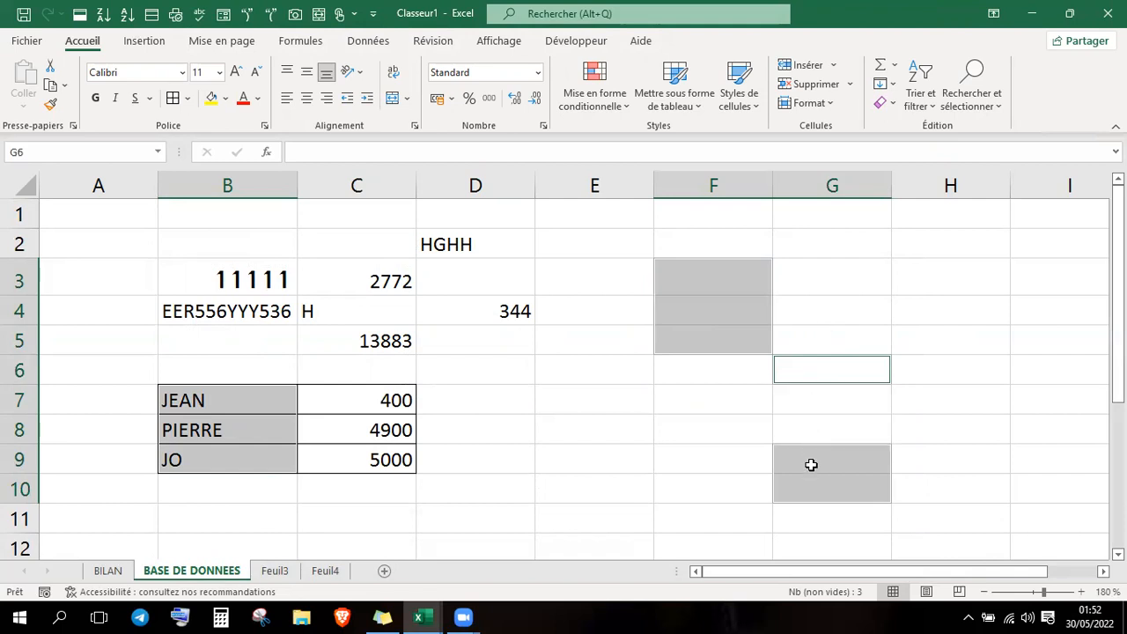
left_click(810, 459, "ctrl")
left_click(809, 490, "ctrl")
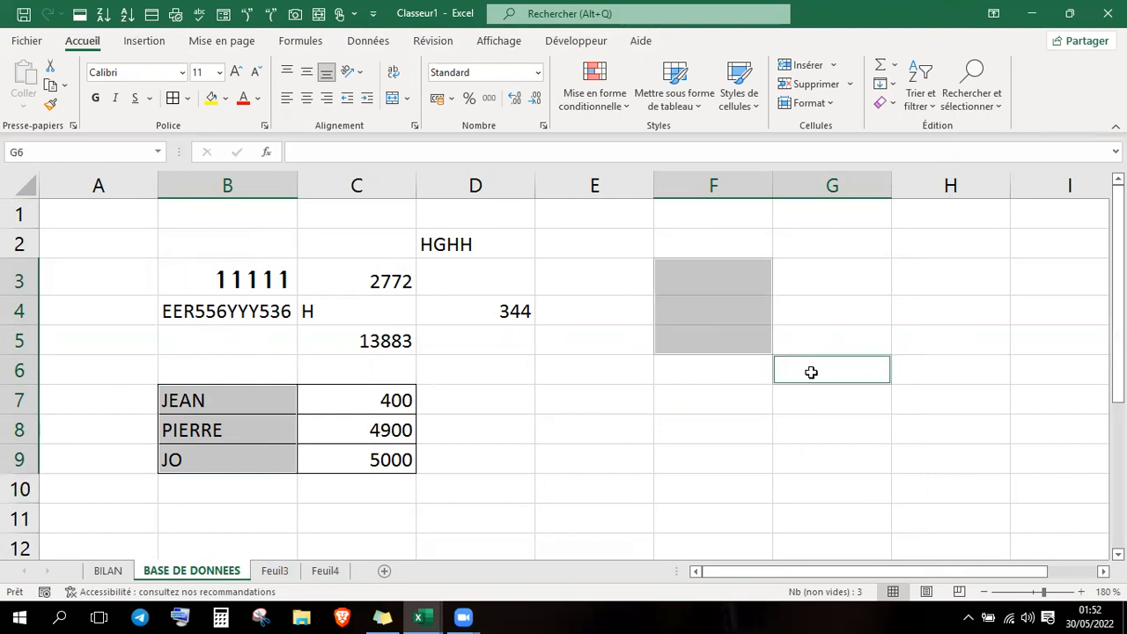
left_click(811, 362, "ctrl")
left_click(737, 340, "ctrl")
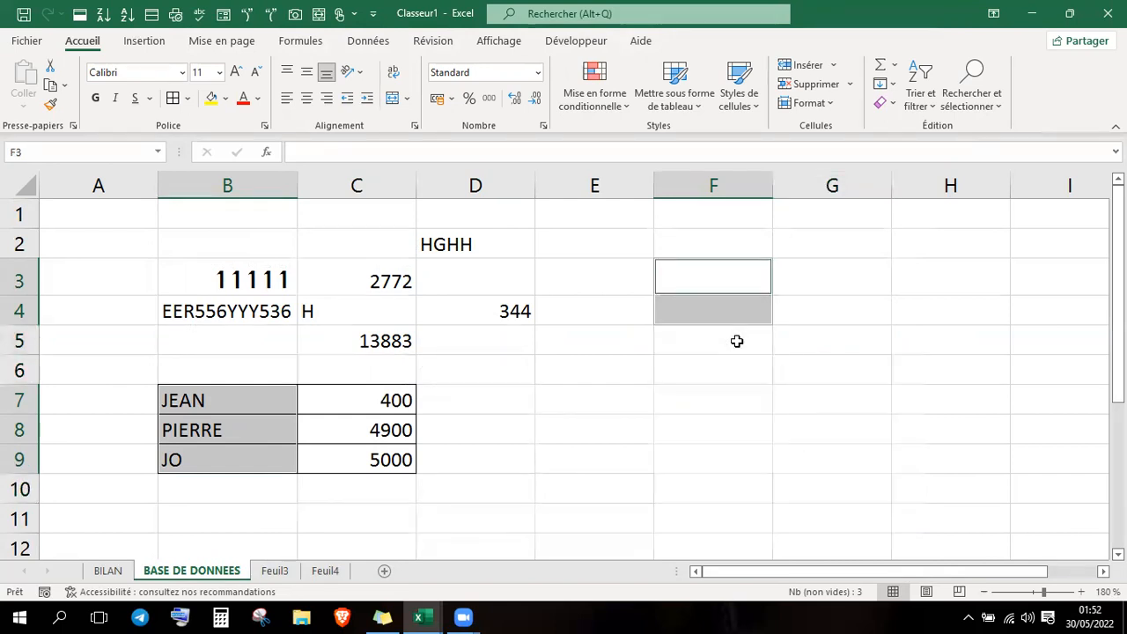
left_click(590, 437, "ctrl")
left_click(740, 393, "ctrl")
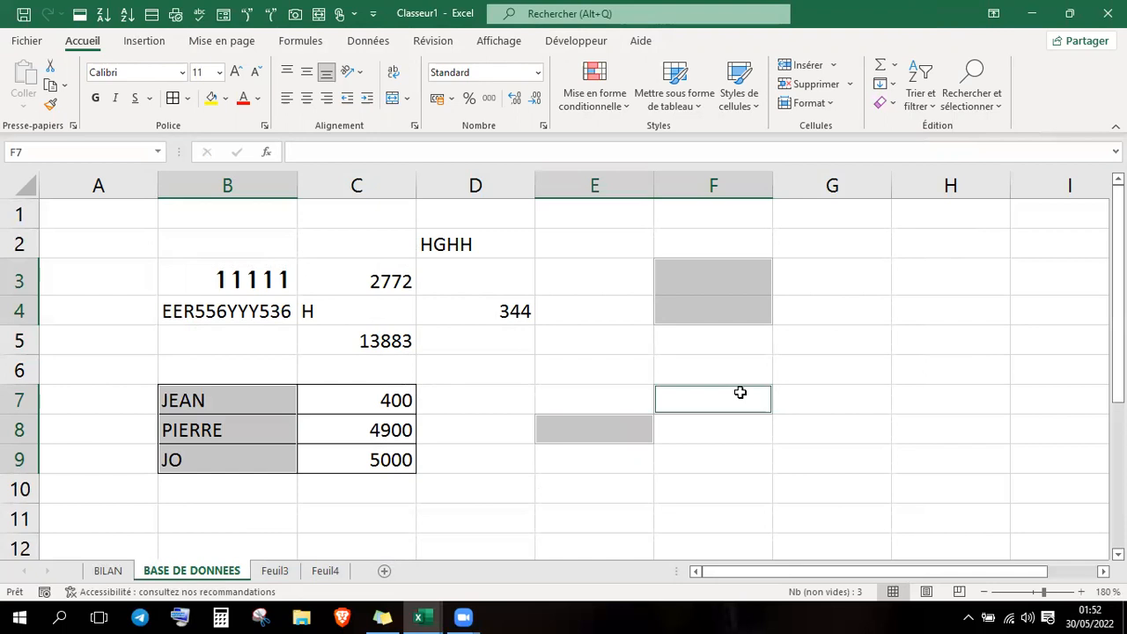
- Try bright yellow, then pale pink and salmon fills on the selected cells
left_click(211, 99)
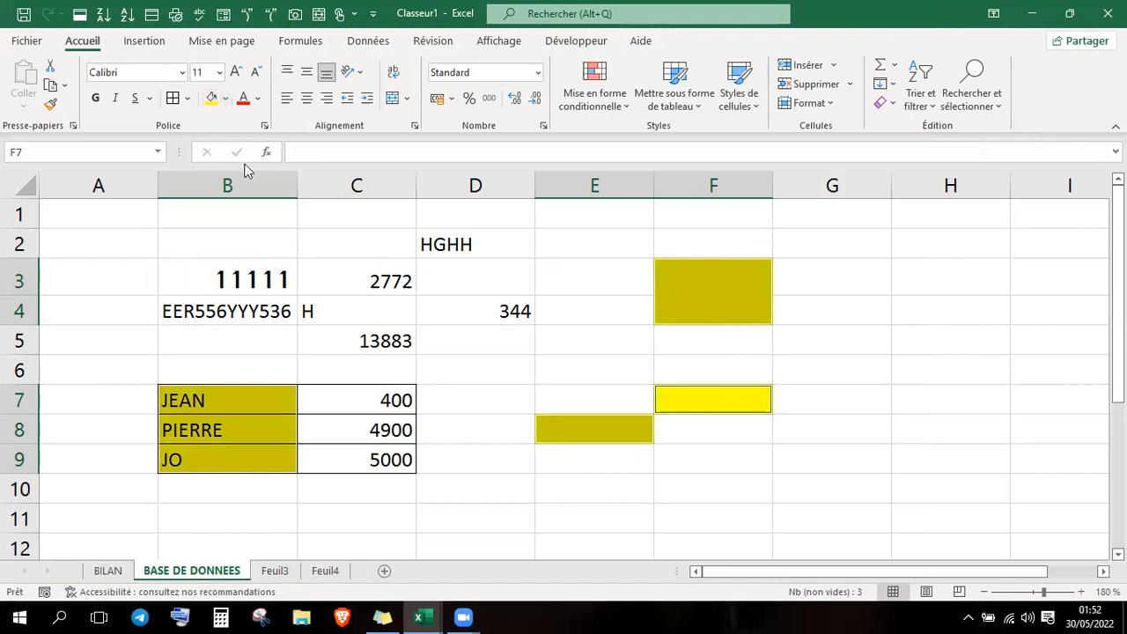
left_click(228, 99)
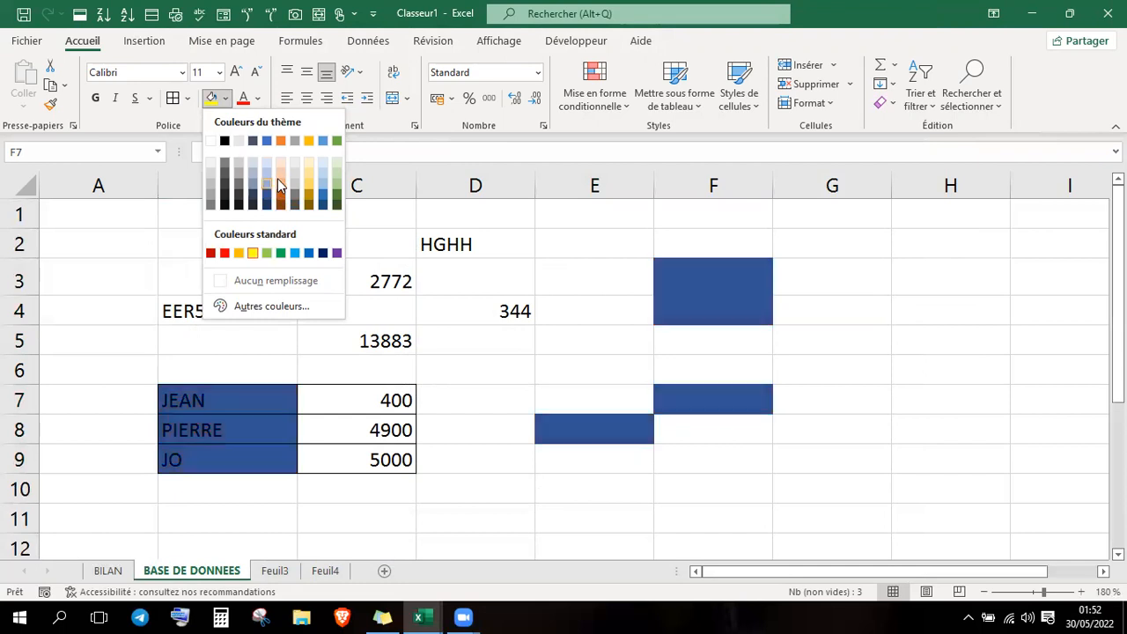
left_click(252, 253)
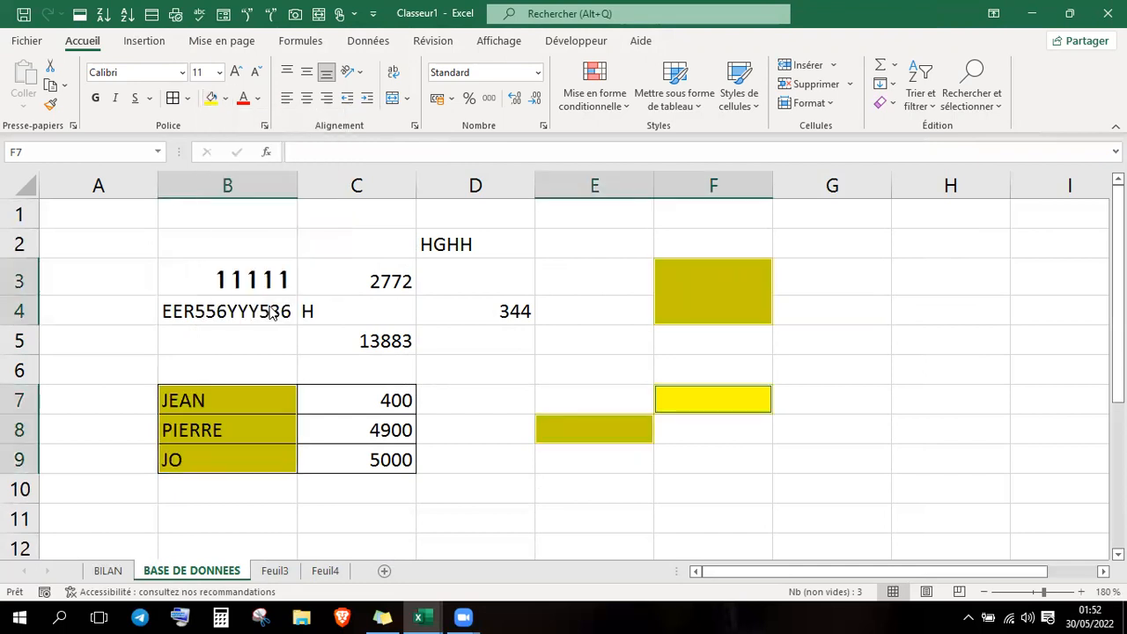
left_click(582, 238)
left_click(583, 252)
- Fill the selection with a custom pale green (RGB 164/216/181) and deselect
left_click(564, 134)
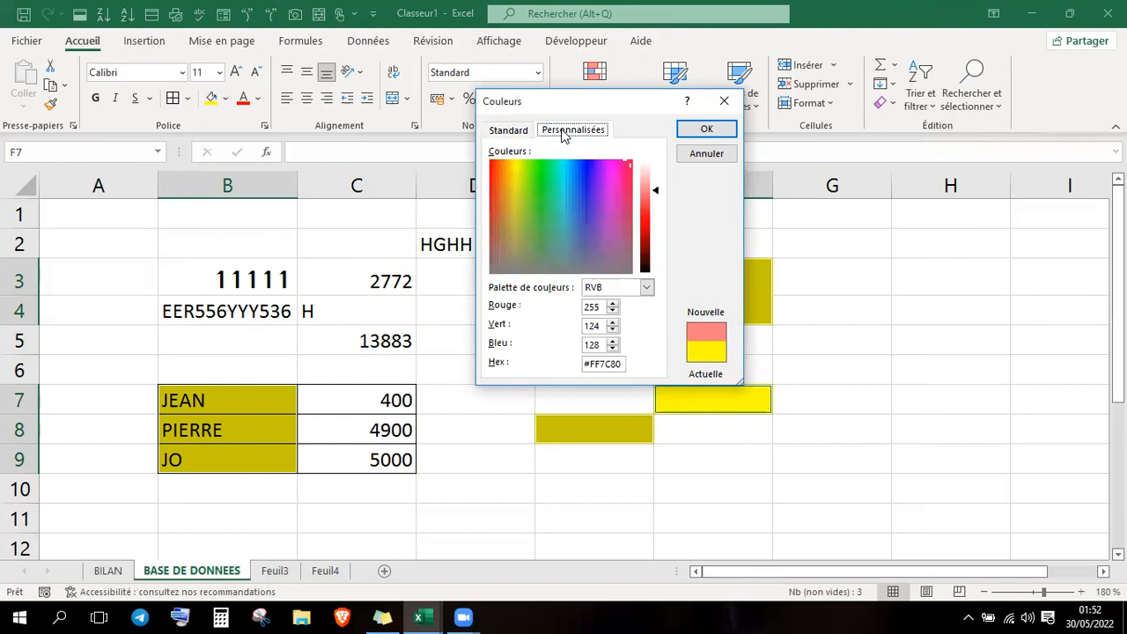
left_click(572, 229)
left_click(545, 228)
left_click(690, 134)
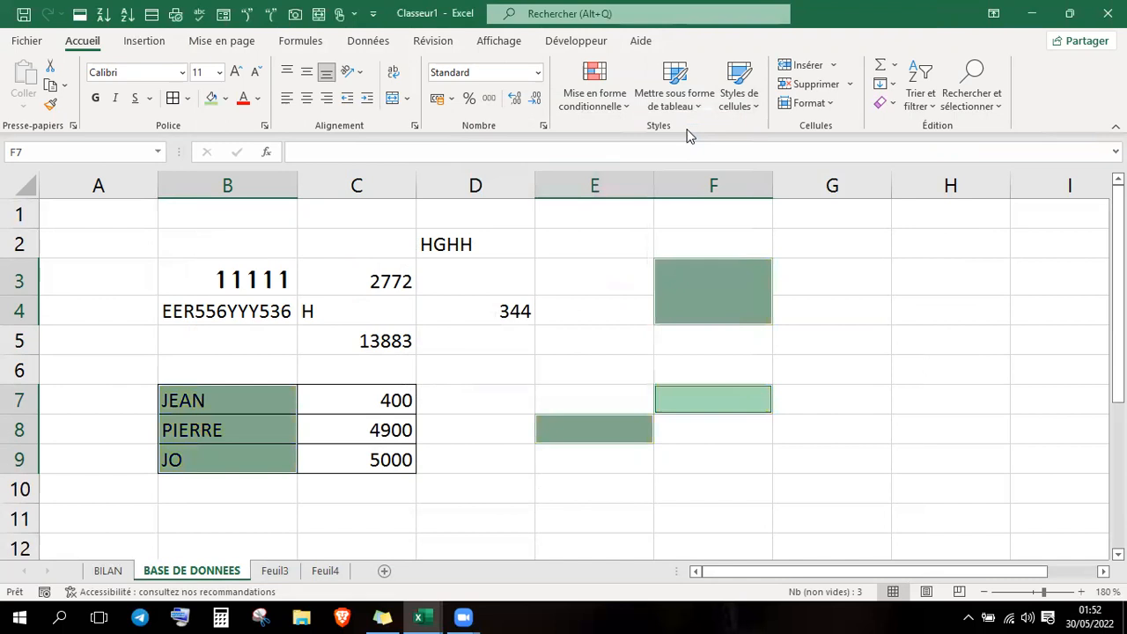
left_click(549, 407)
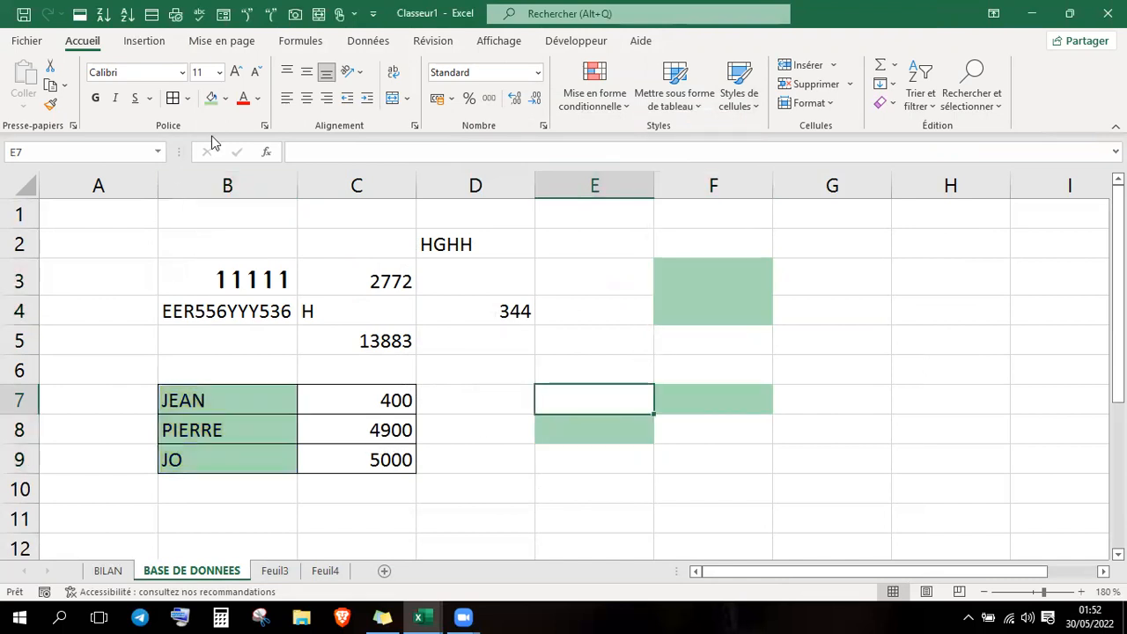
- Centre JEAN, PIERRE and JO vertically in B7:B9 and align them left
left_click(266, 421)
left_click_drag(269, 400, 278, 461)
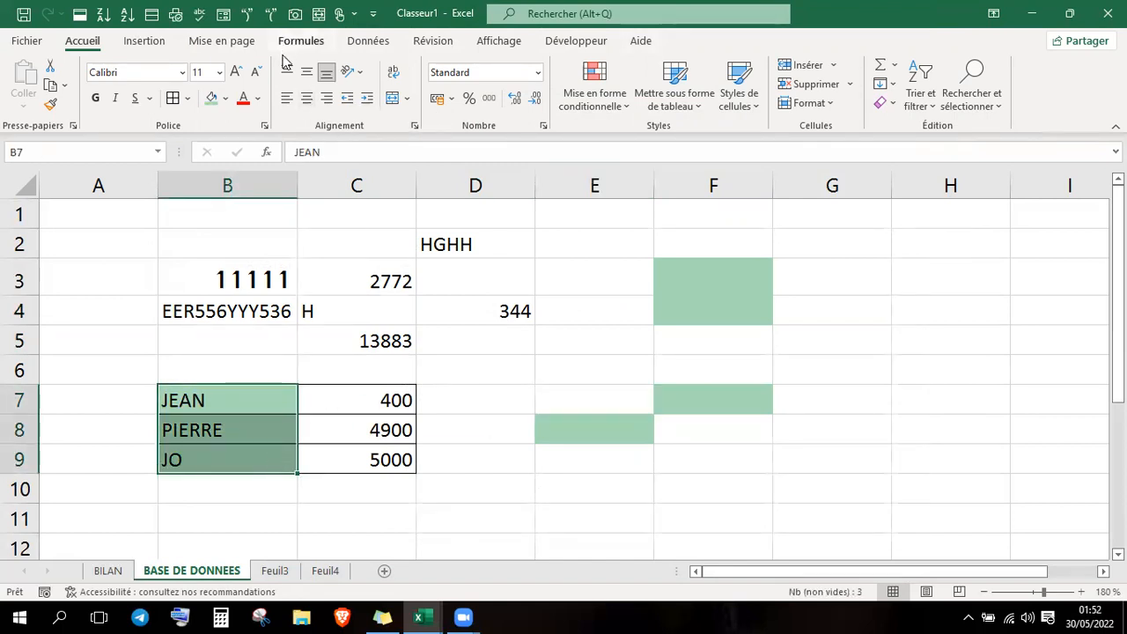
left_click(306, 75)
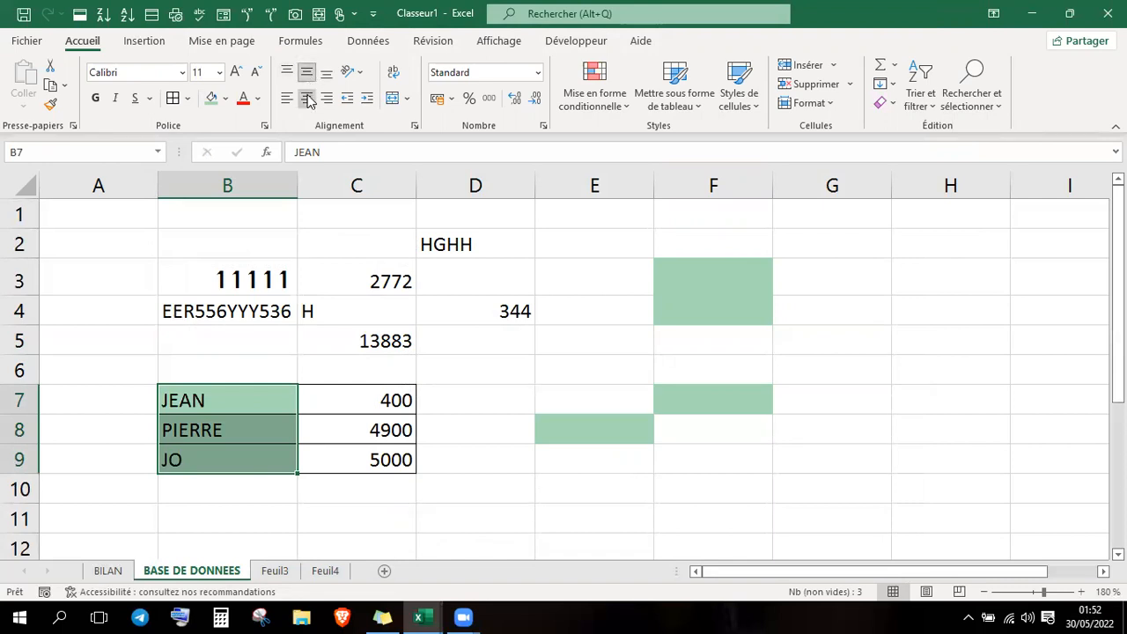
left_click(307, 99)
left_click(286, 100)
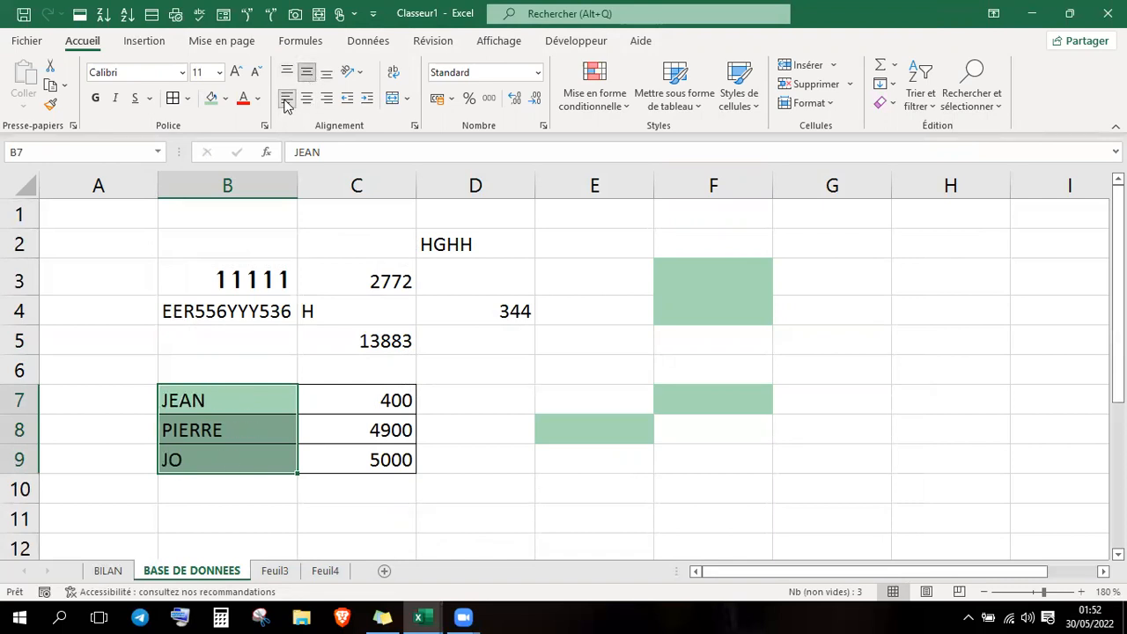
left_click(330, 376)
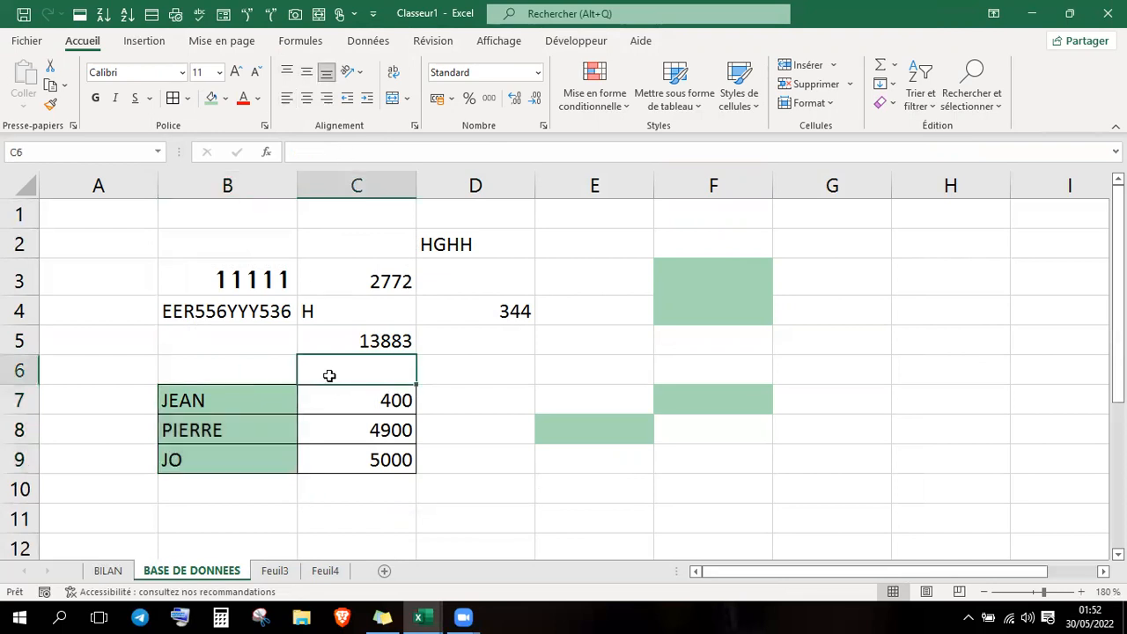
left_click(248, 403)
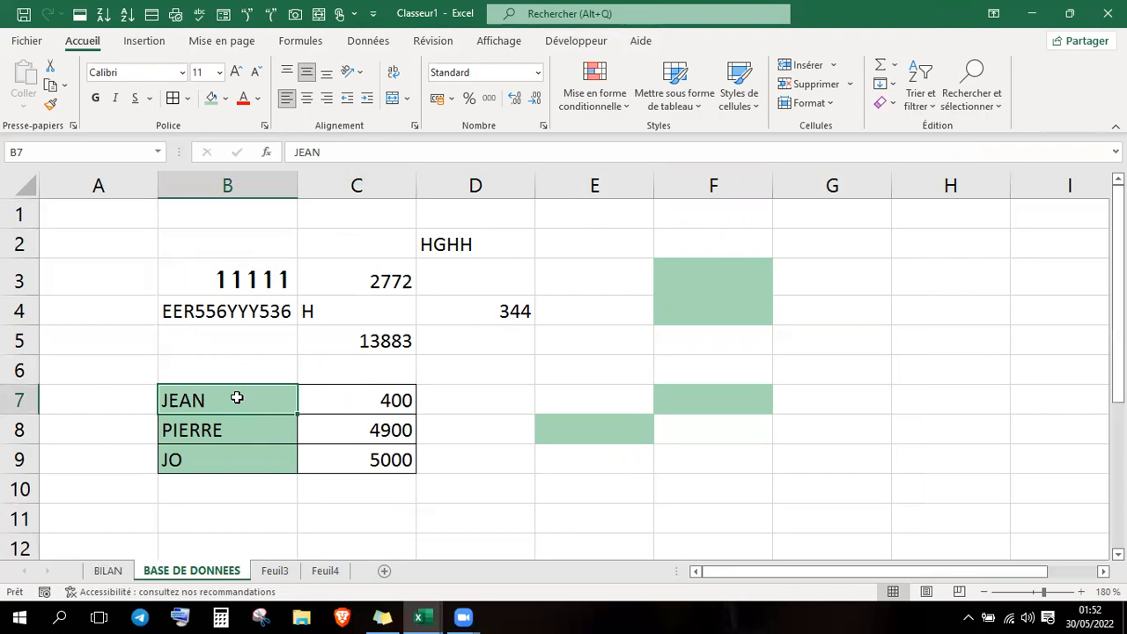
left_click(235, 361)
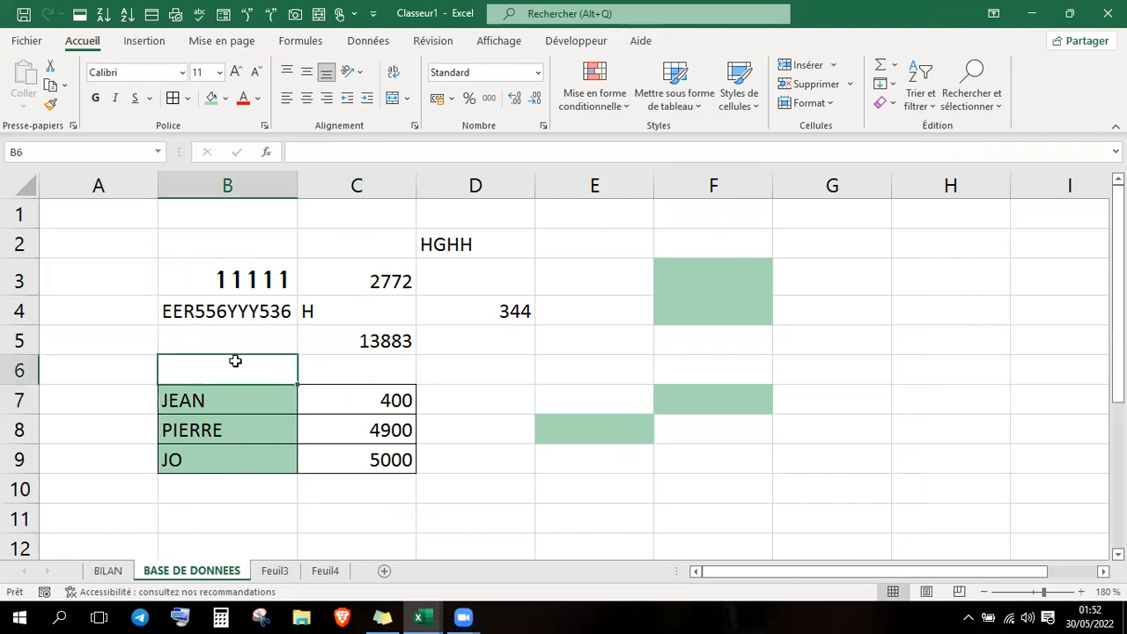
- Enter the label TOTAL in B10 below JO, correcting the TOTAM typo
left_click(242, 493)
type("TOTAM")
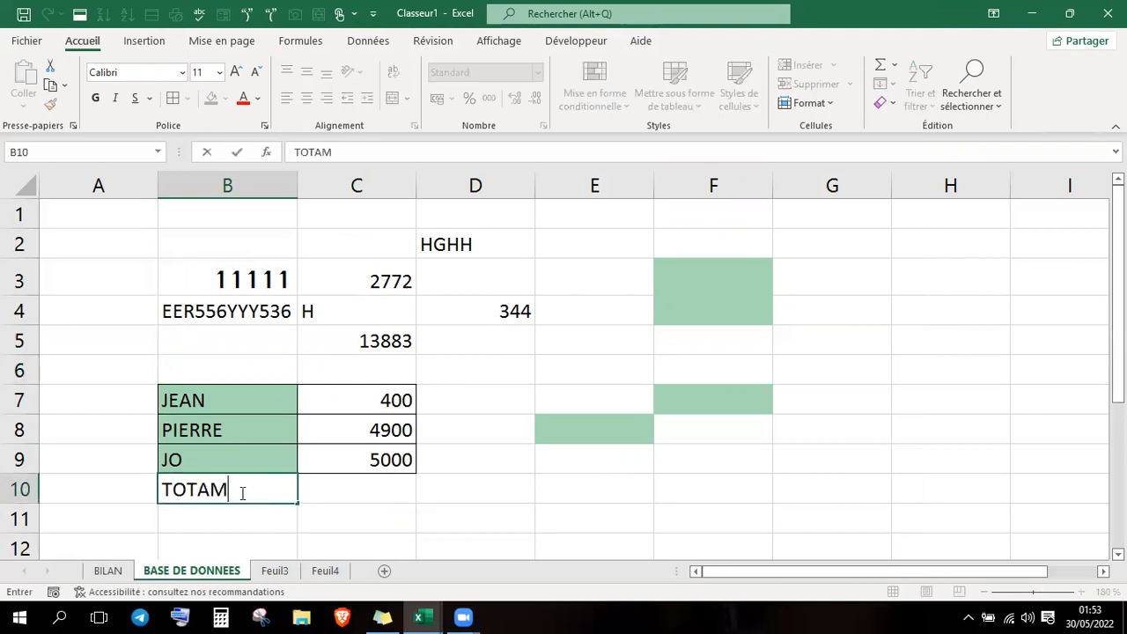
key("BackSpace")
type("L")
key("Return")
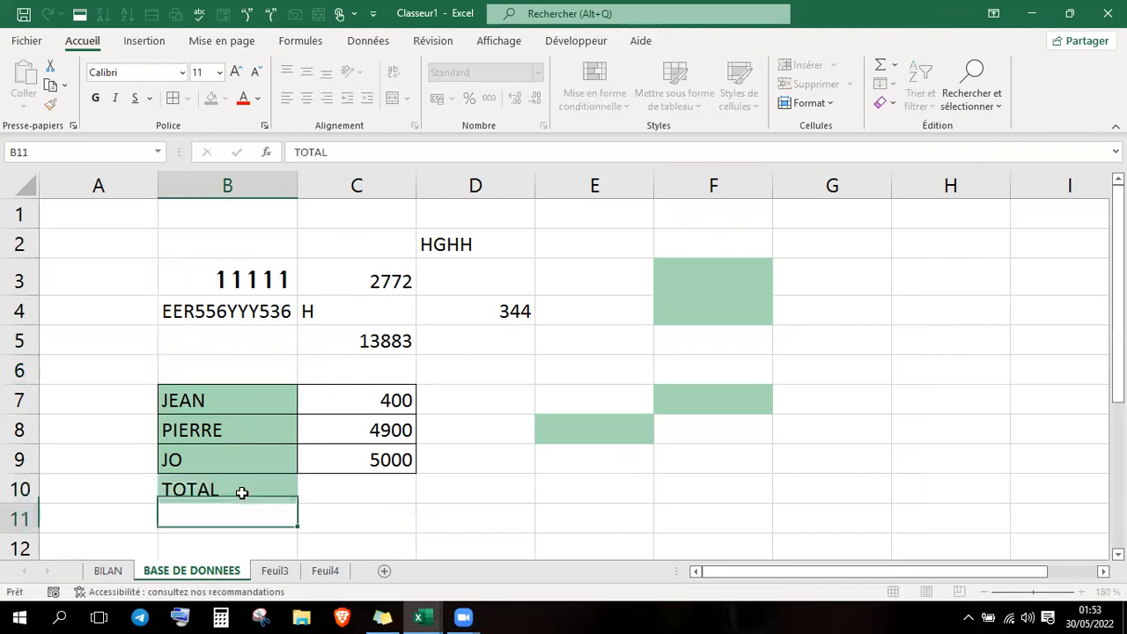
- Move from TOTAL to C10 and up and down through the amounts column
left_click(242, 494)
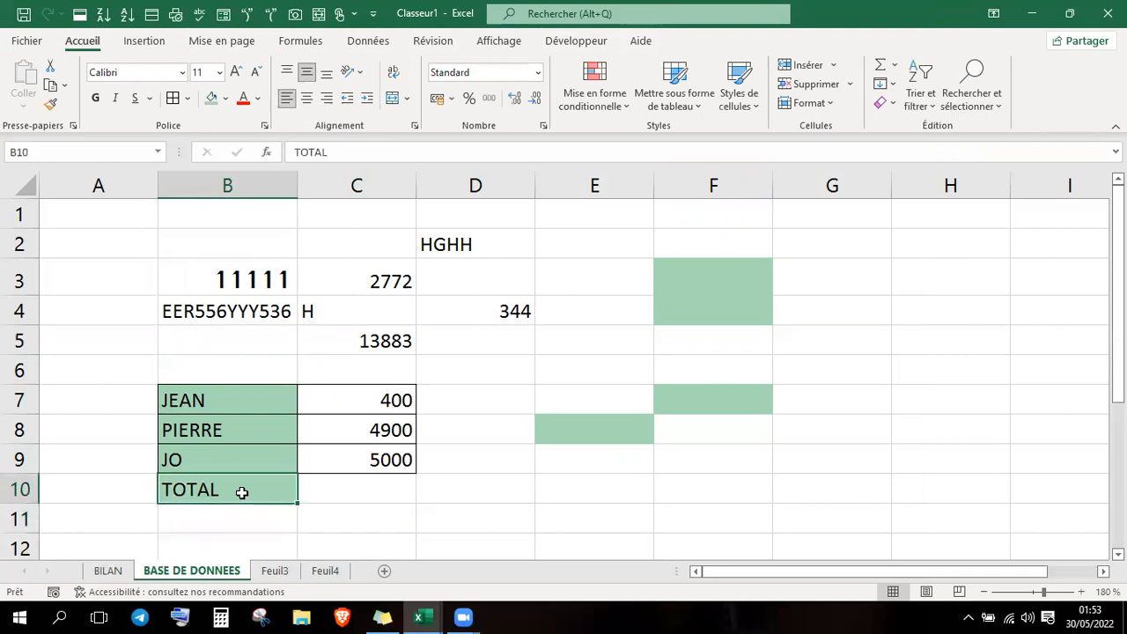
key("Tab")
key("Up")
key("Down")
key("Up")
key("Up")
key("Up")
key("Up")
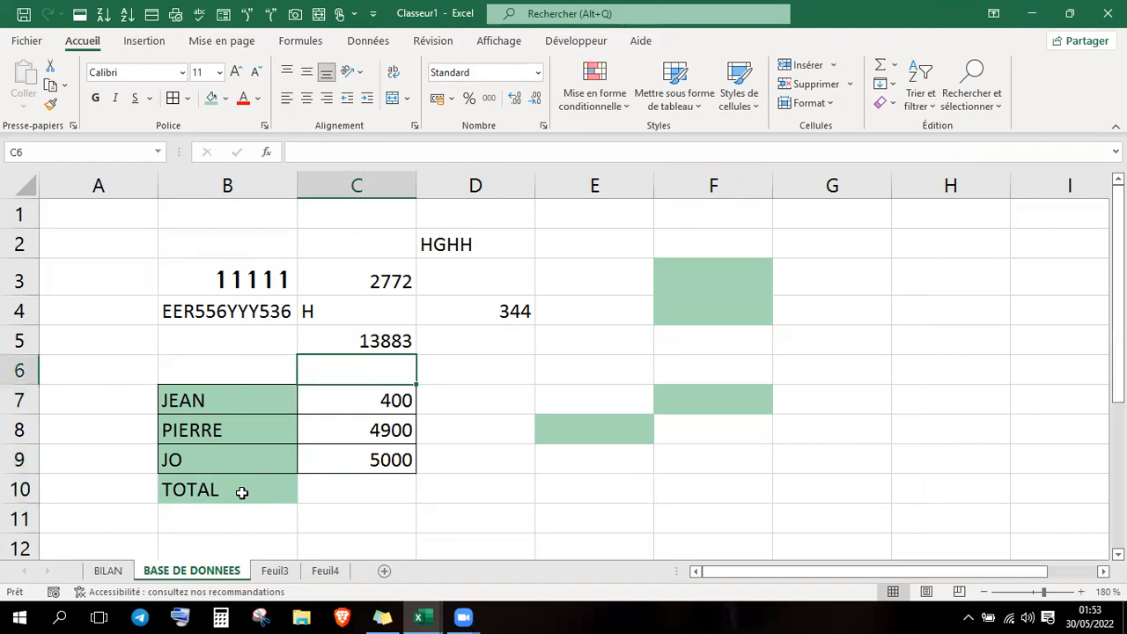
key("Up")
key("Down")
key("Down")
key("Down")
key("Down")
key("Down")
key("Down")
key("Down")
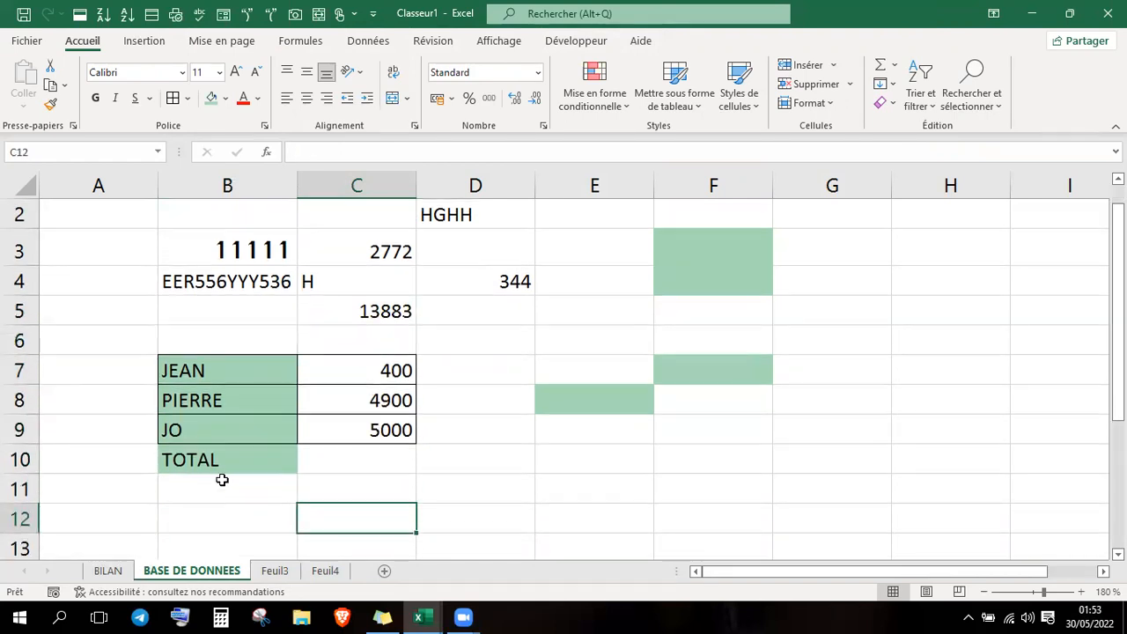
- Enter =C7+C8+C9 in C10 to total the three amounts
left_click(325, 459)
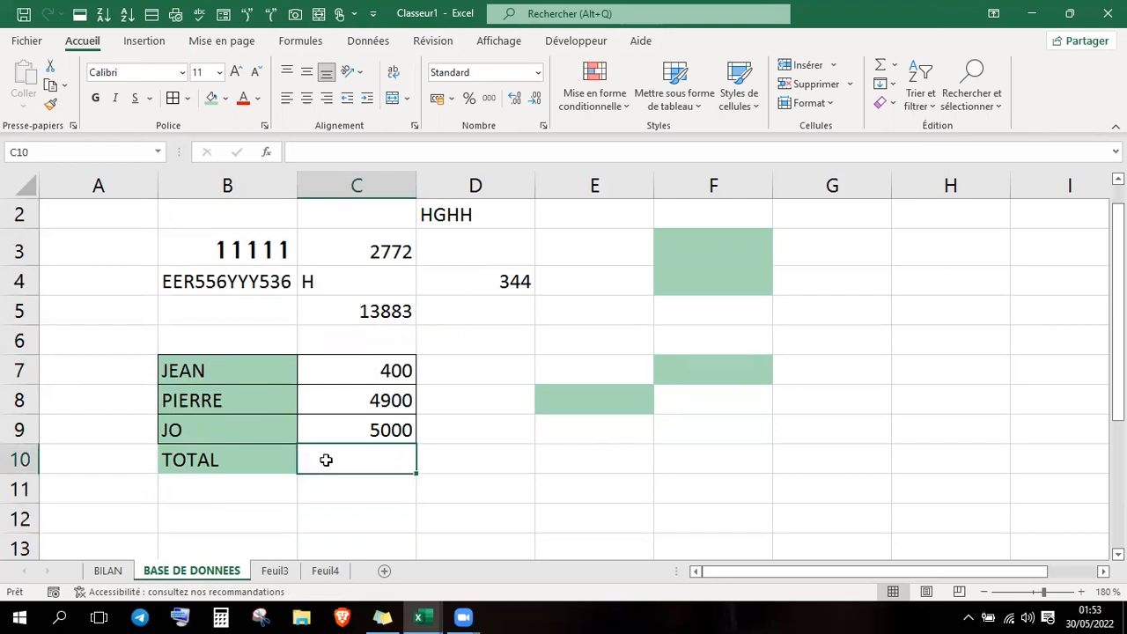
type("=")
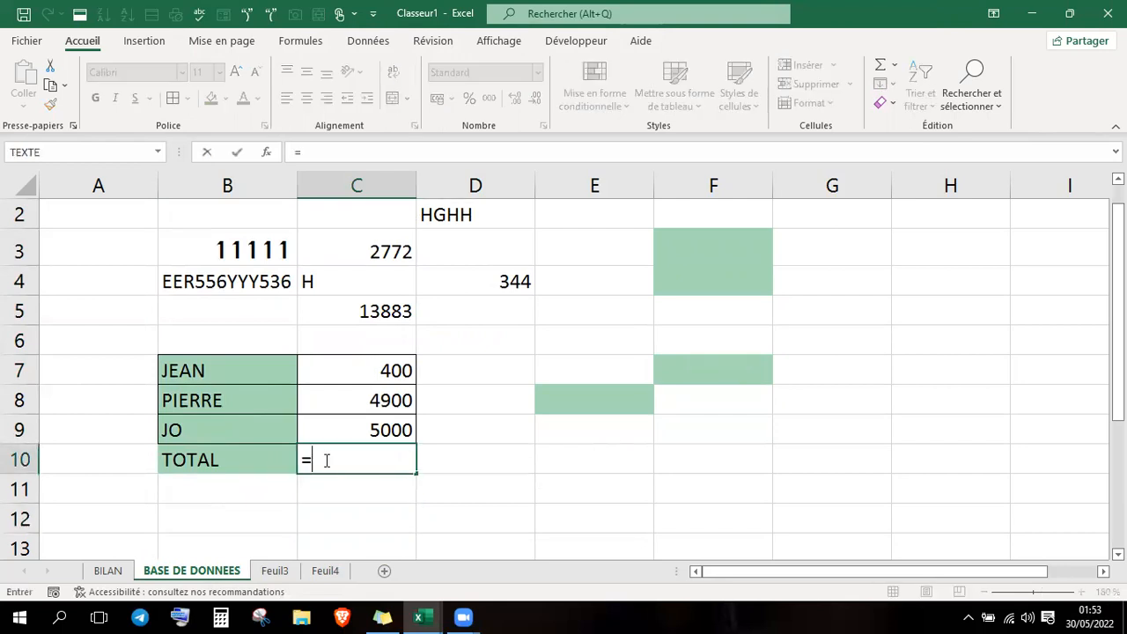
left_click(382, 371)
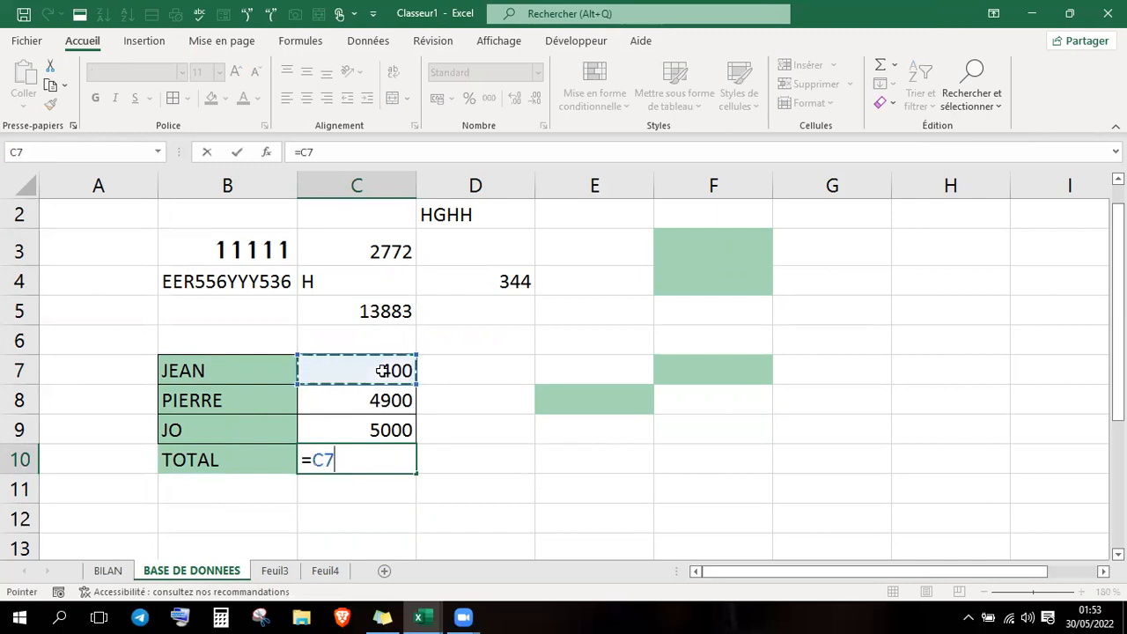
type("+")
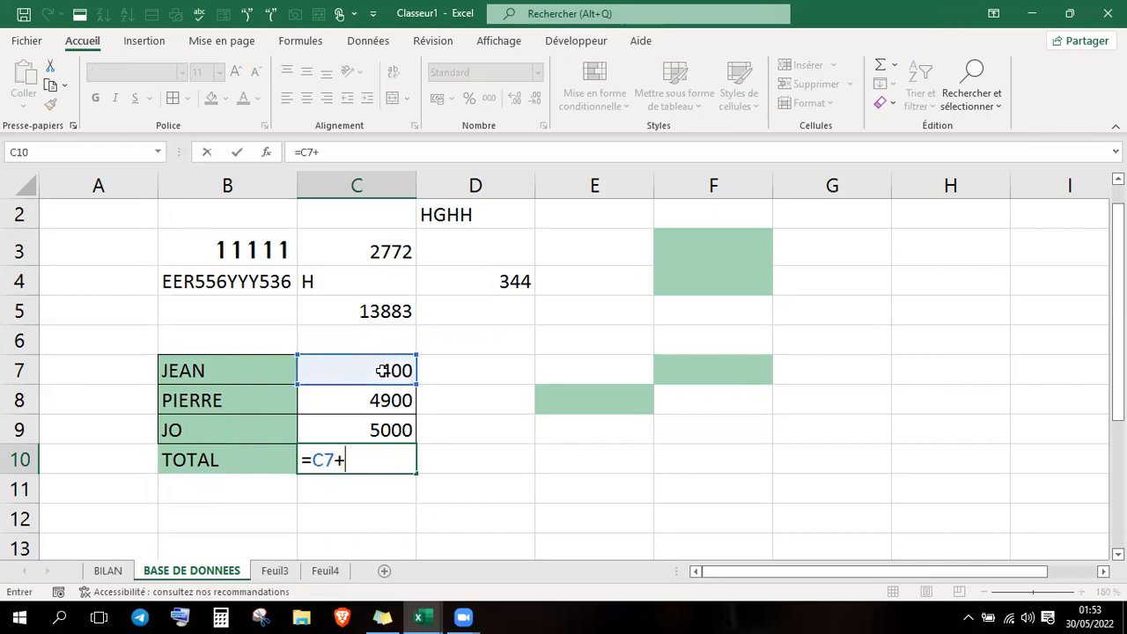
left_click(384, 401)
type("+")
left_click(378, 430)
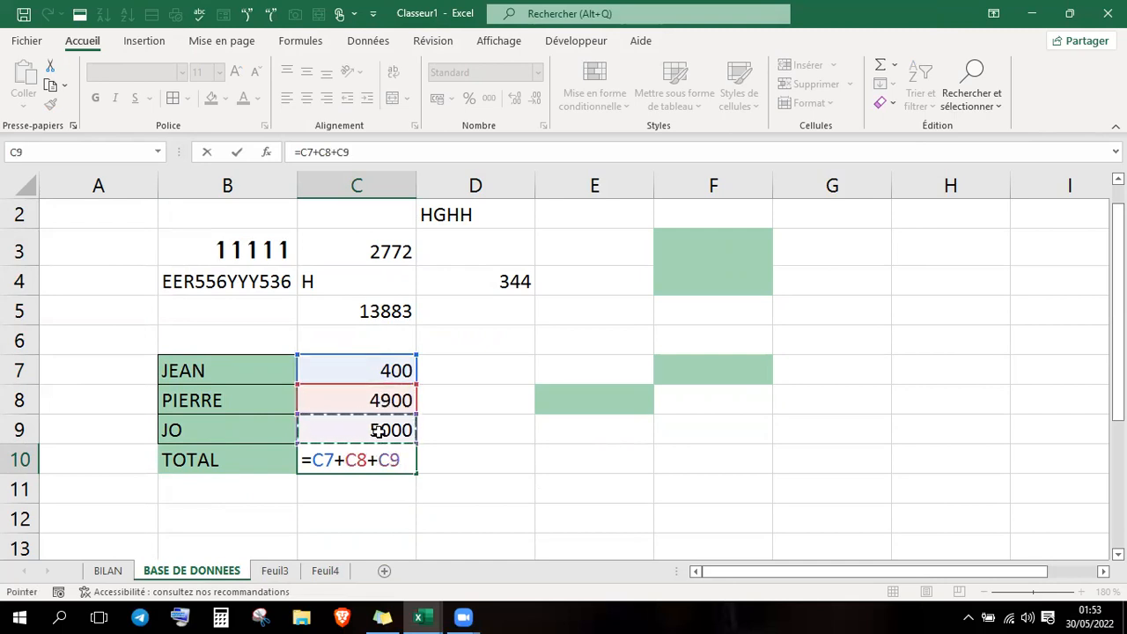
key("Return")
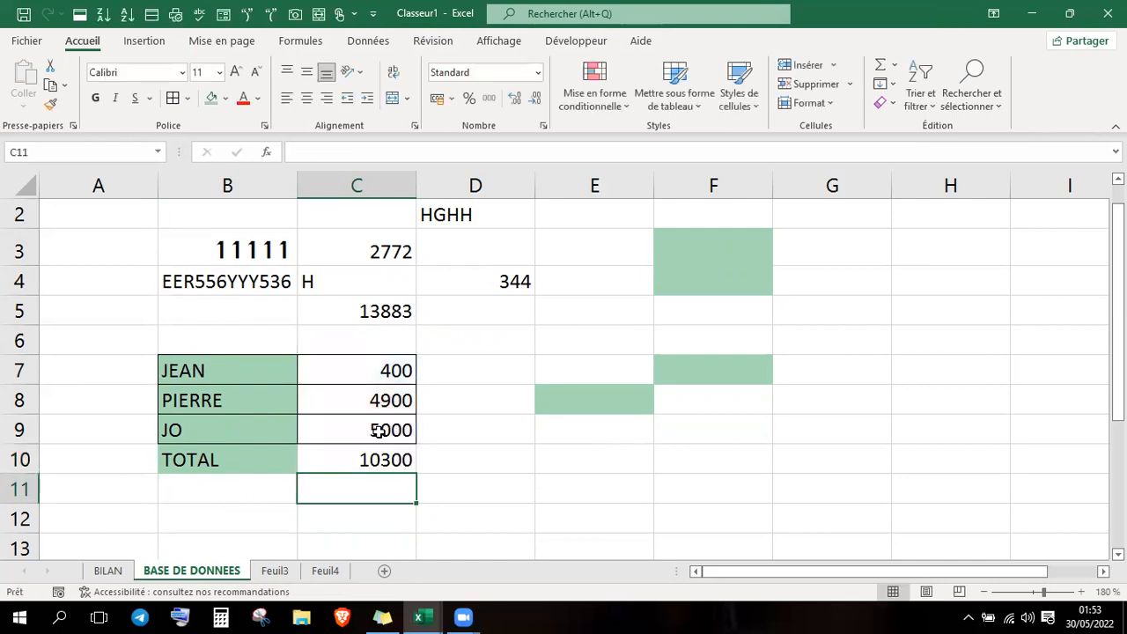
- Change JEAN's amount in C7 from 400 to 64758 and check the total becomes 74658
key("Up")
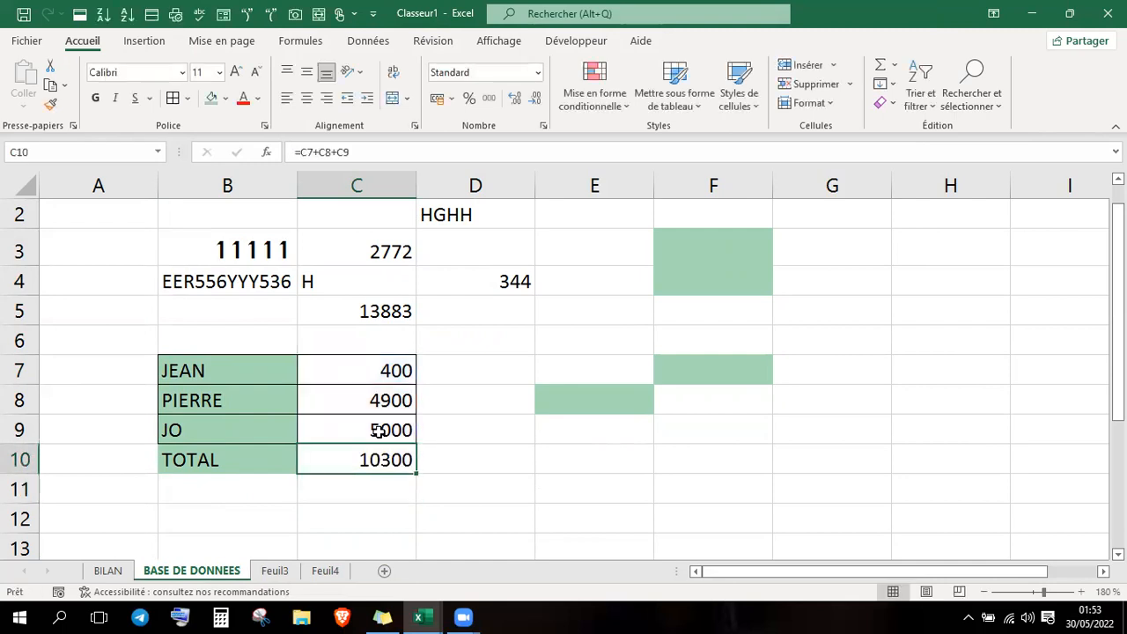
key("Up")
key("Up")
key("Up")
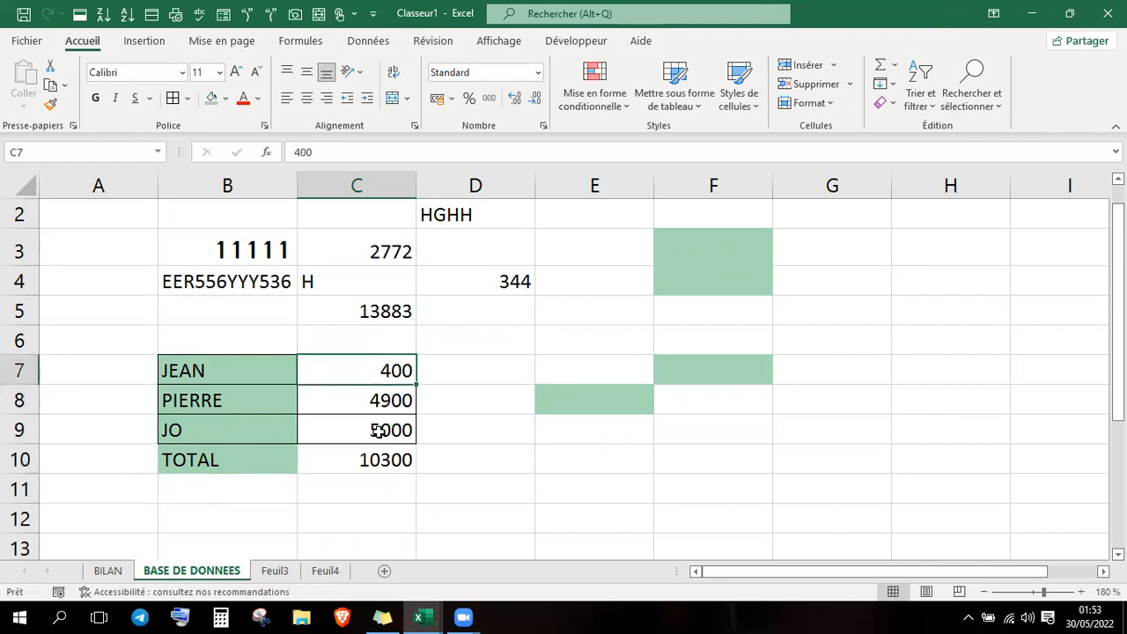
type("64758")
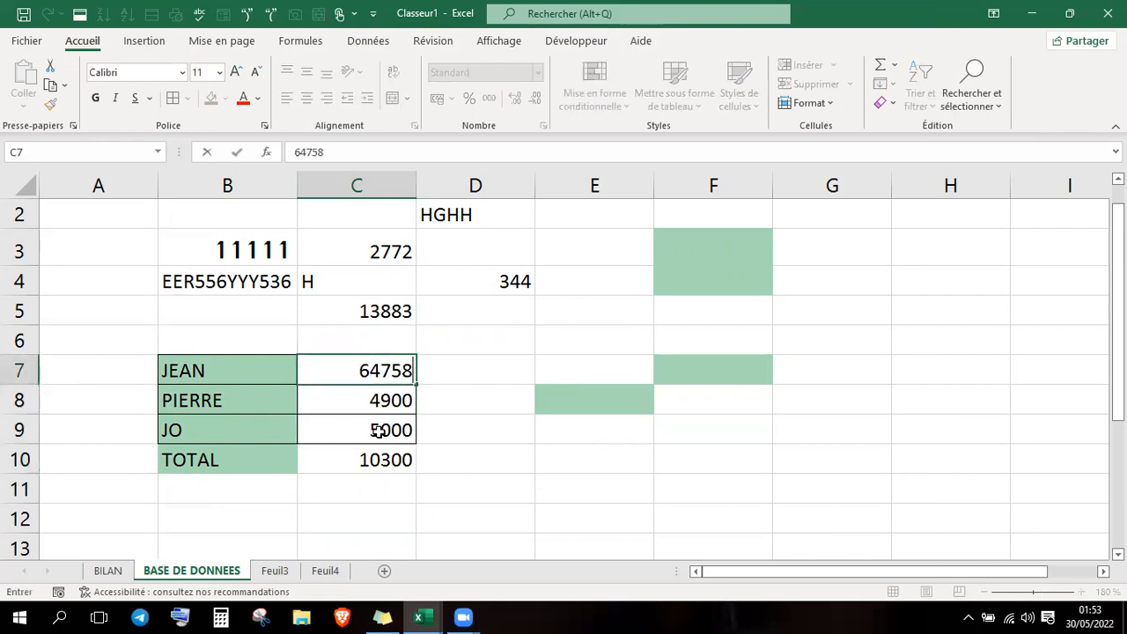
key("Return")
key("Down")
key("Down")
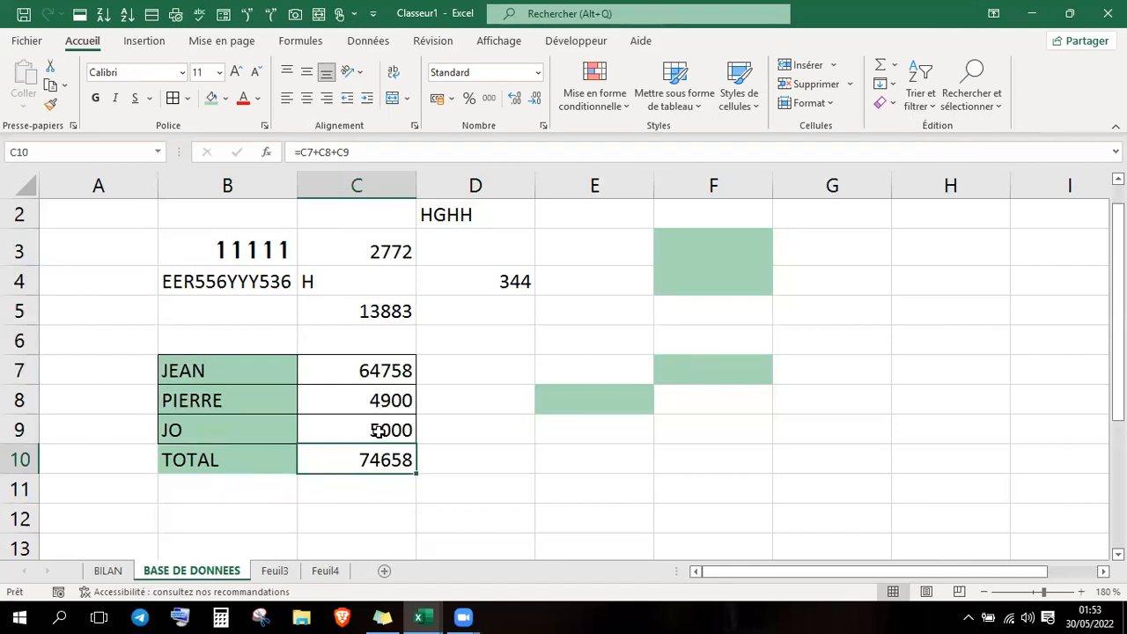
key("Up")
key("Up")
key("Left")
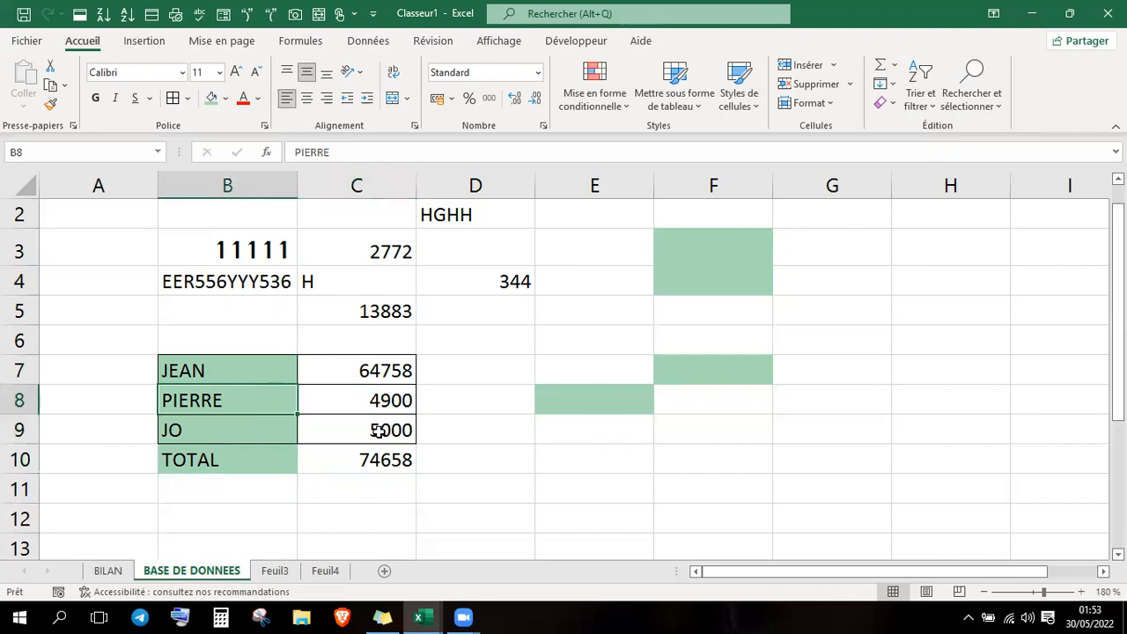
key("Down")
key("Right")
key("Right")
key("Down")
key("Left")
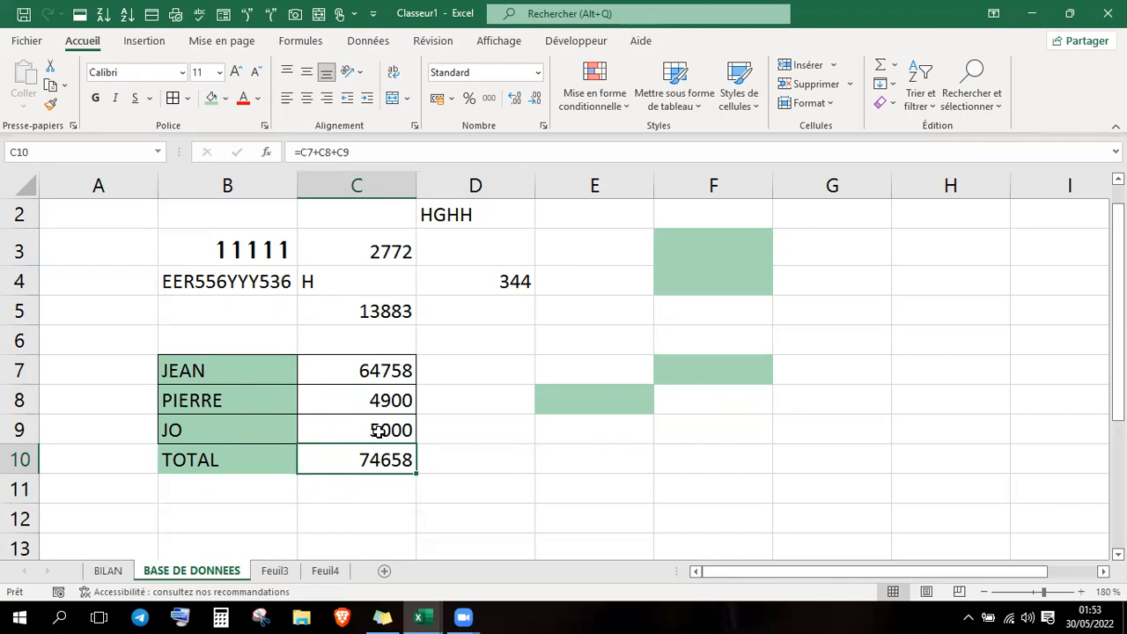
key("Down")
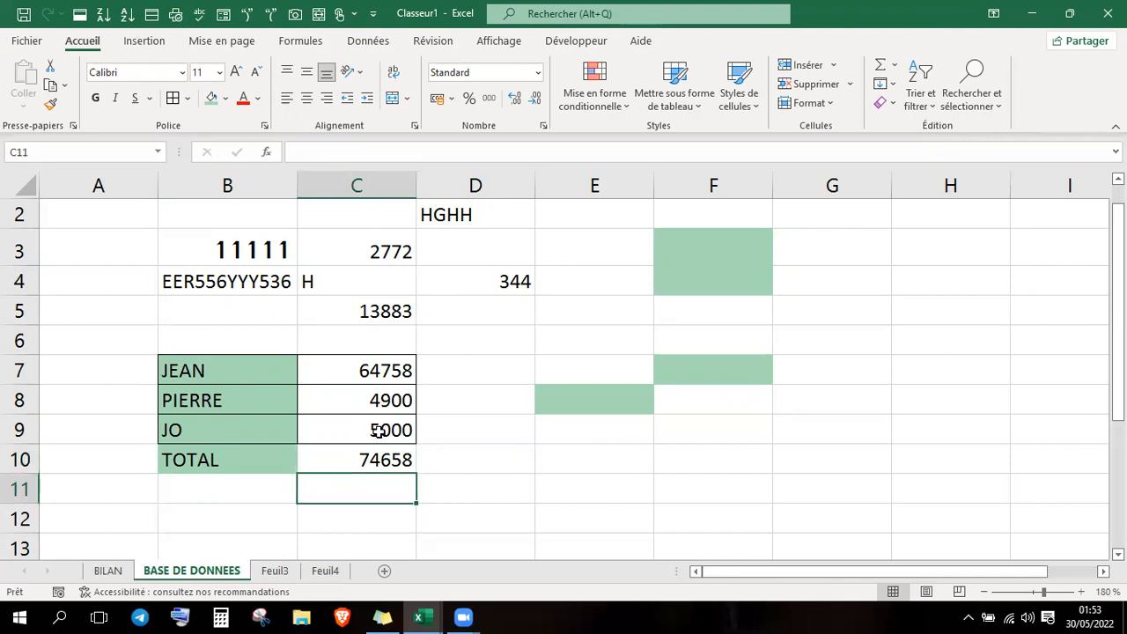
- Begin a SOMME formula in C11 by typing =somm
type("=")
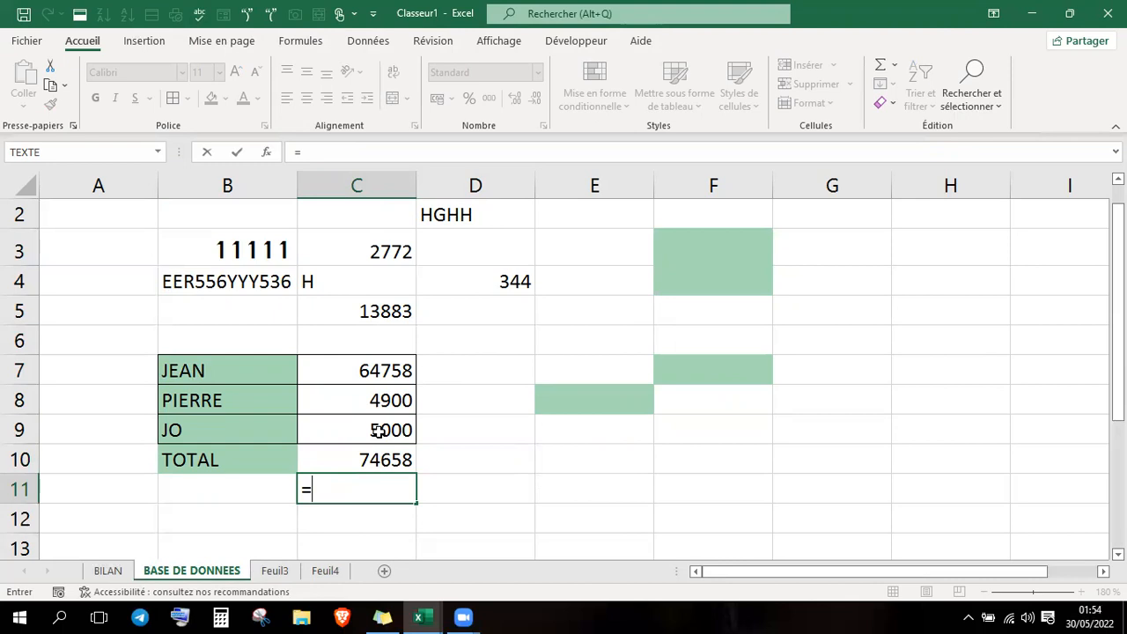
type("so")
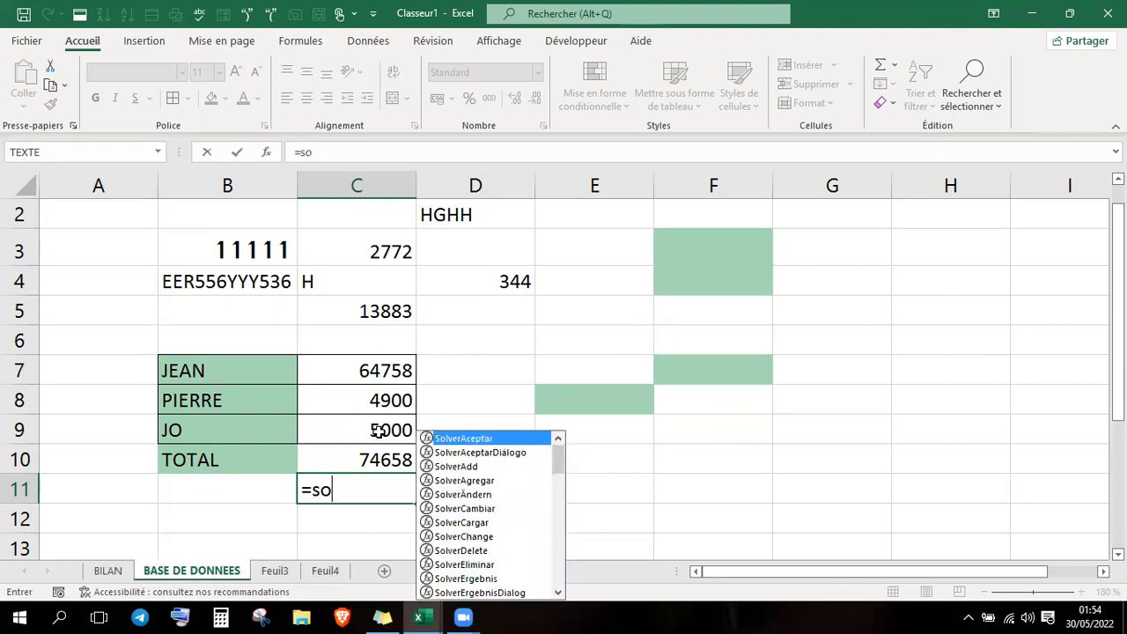
type("mm")
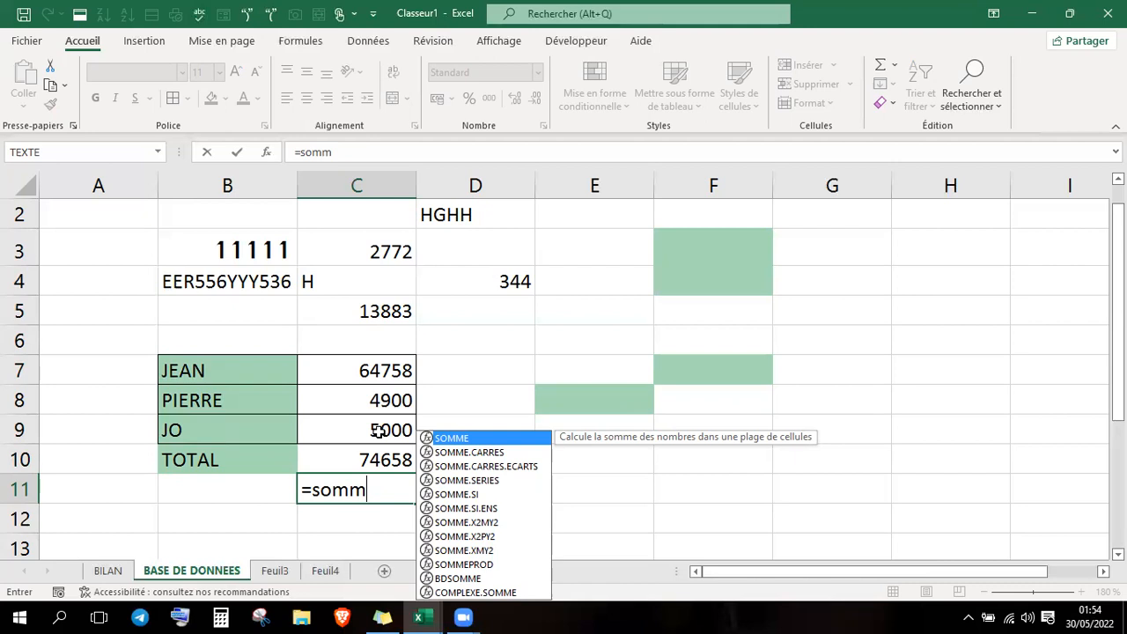
- Complete =SOMME(1;2;56) in C11 so it shows 59, then reselect C11
double_click(453, 439)
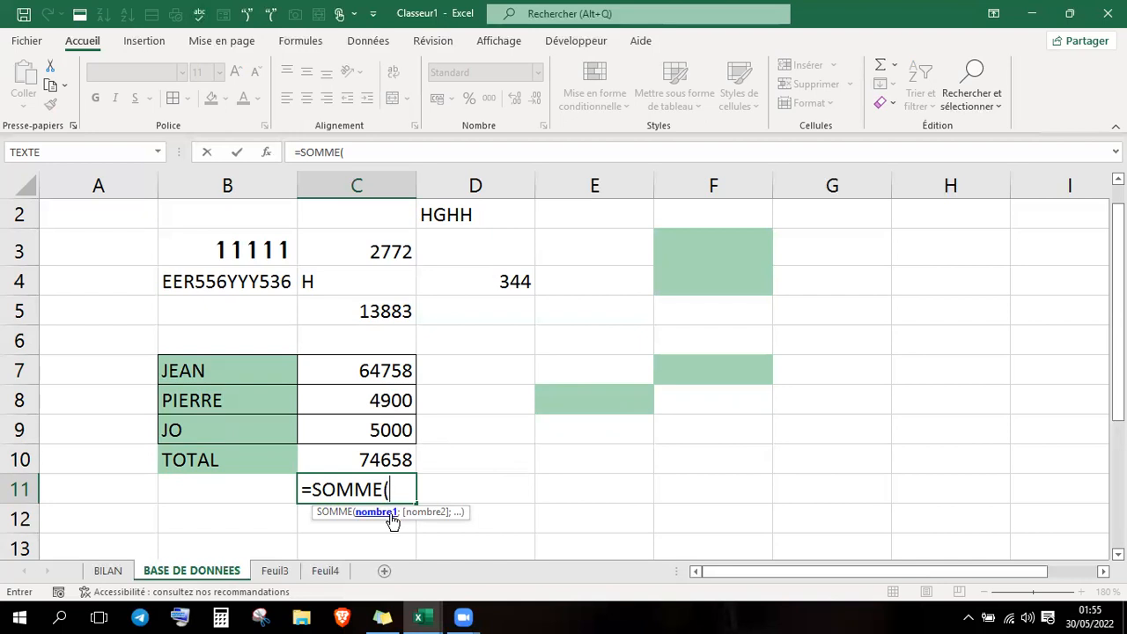
type("1;")
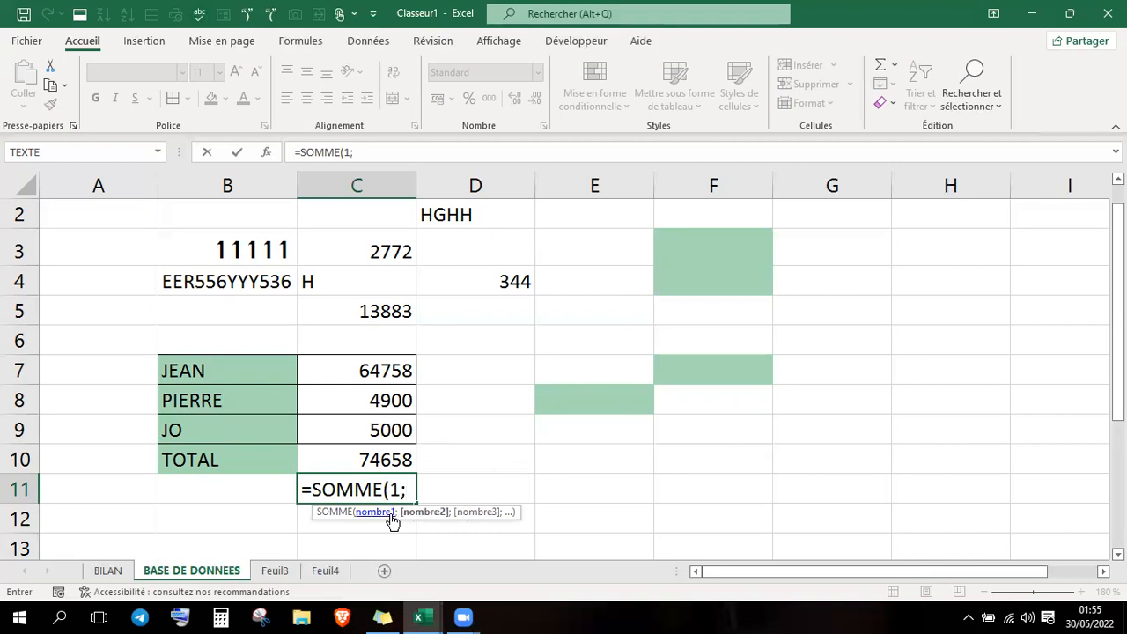
type("2;56")
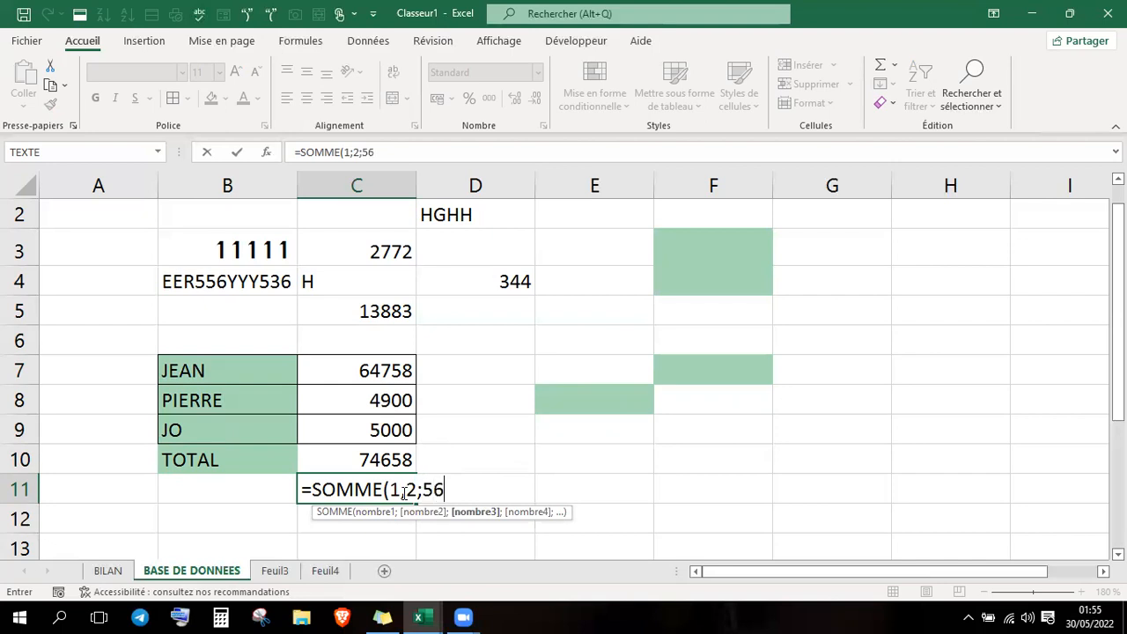
type(")")
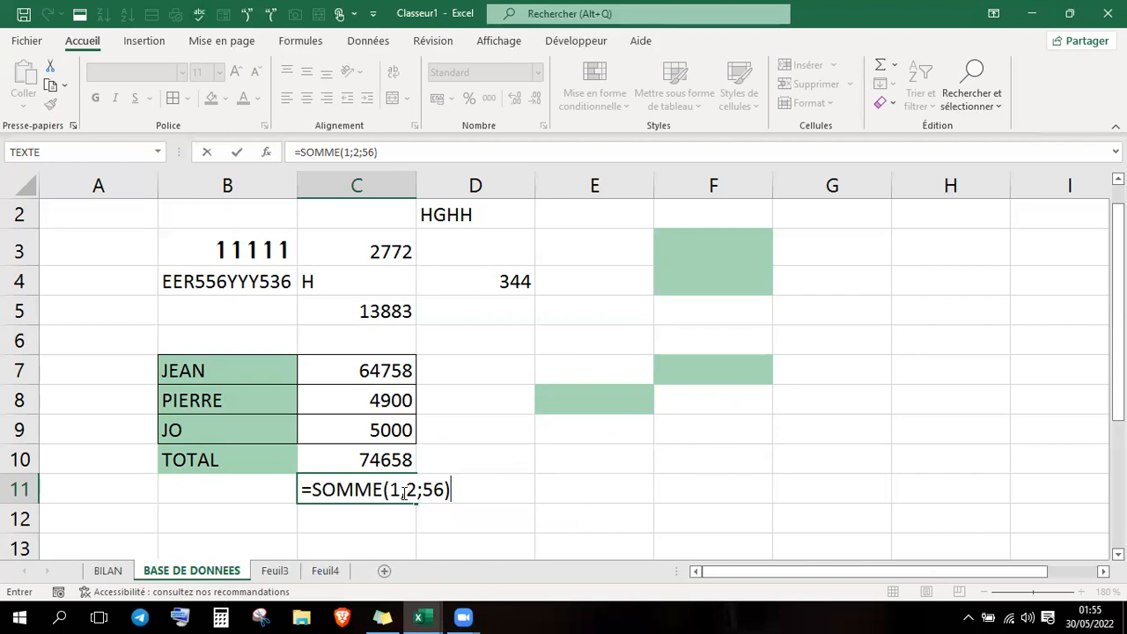
key("Return")
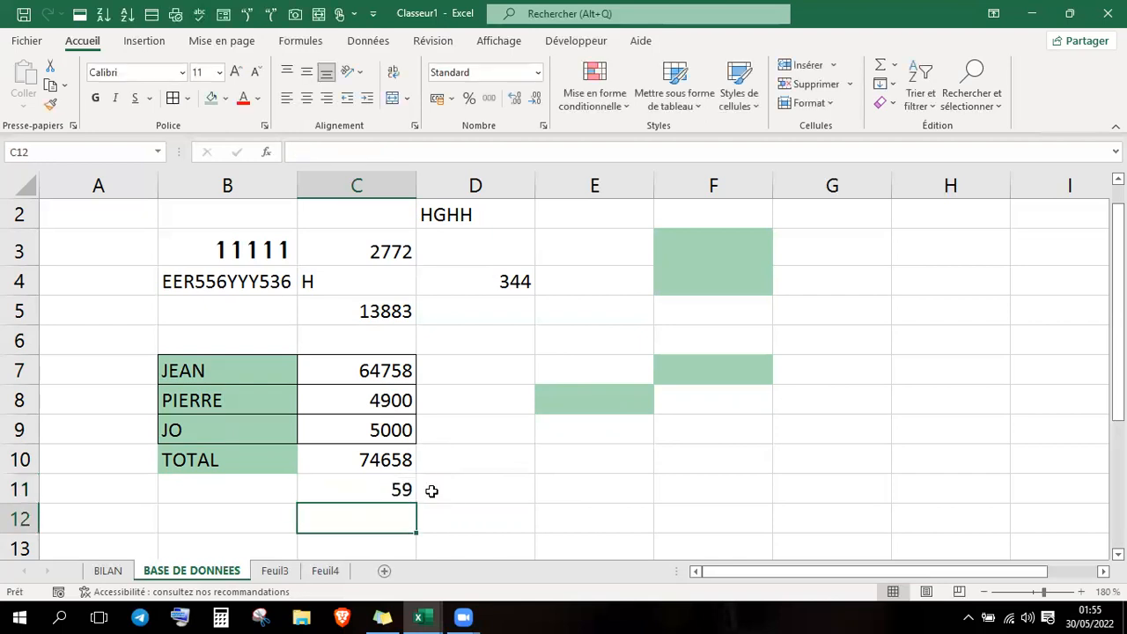
key("Up")
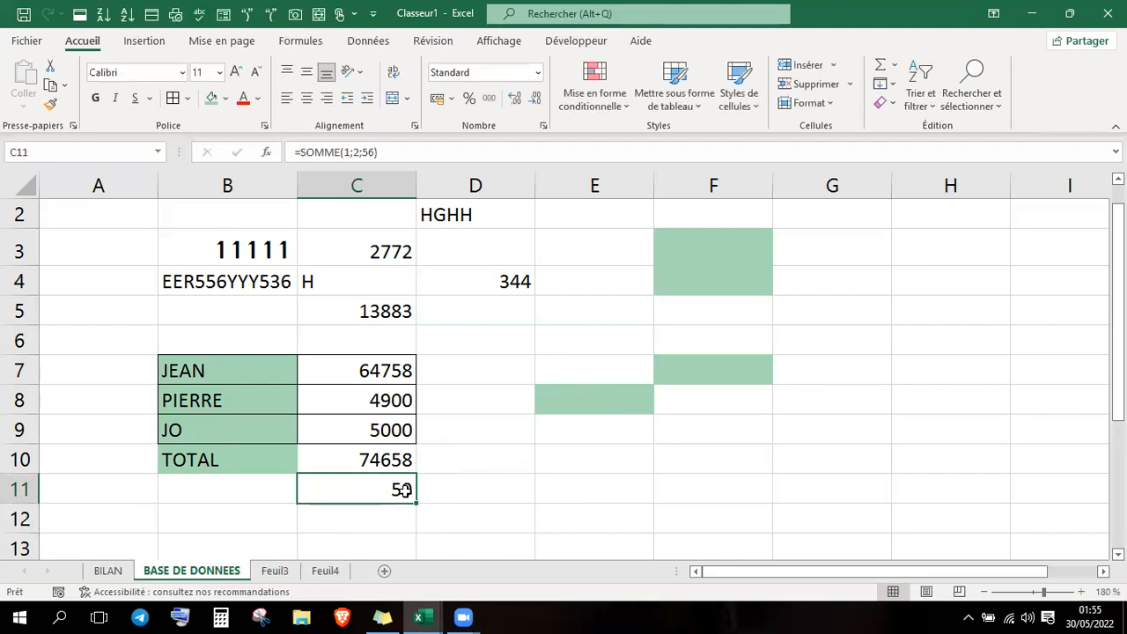
- Replace C11's numbers with references, making =SOMME(C7;C8;C9), which shows 74658
double_click(403, 491)
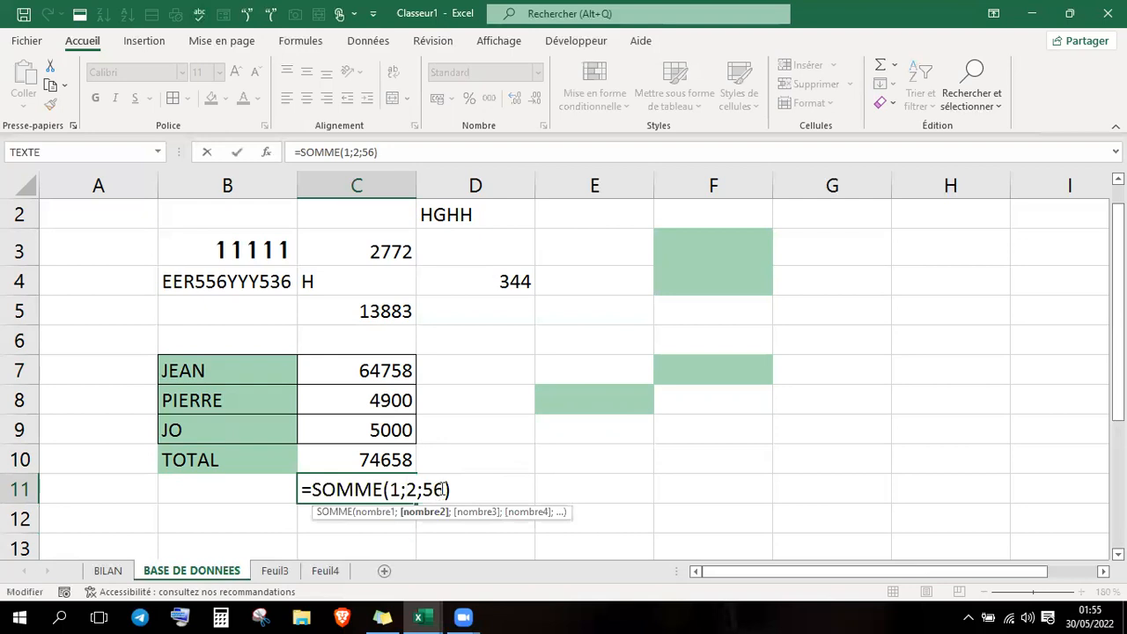
key("BackSpace")
key("BackSpace")
key("BackSpace")
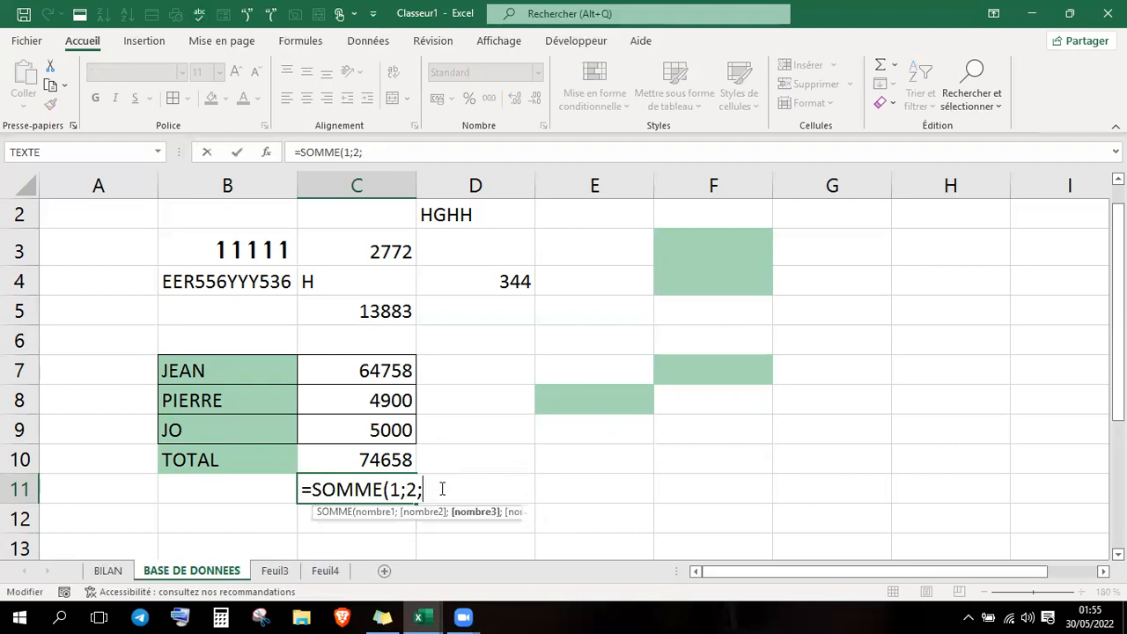
key("BackSpace")
key("BackSpace")
key("BackSpace")
key("BackSpace")
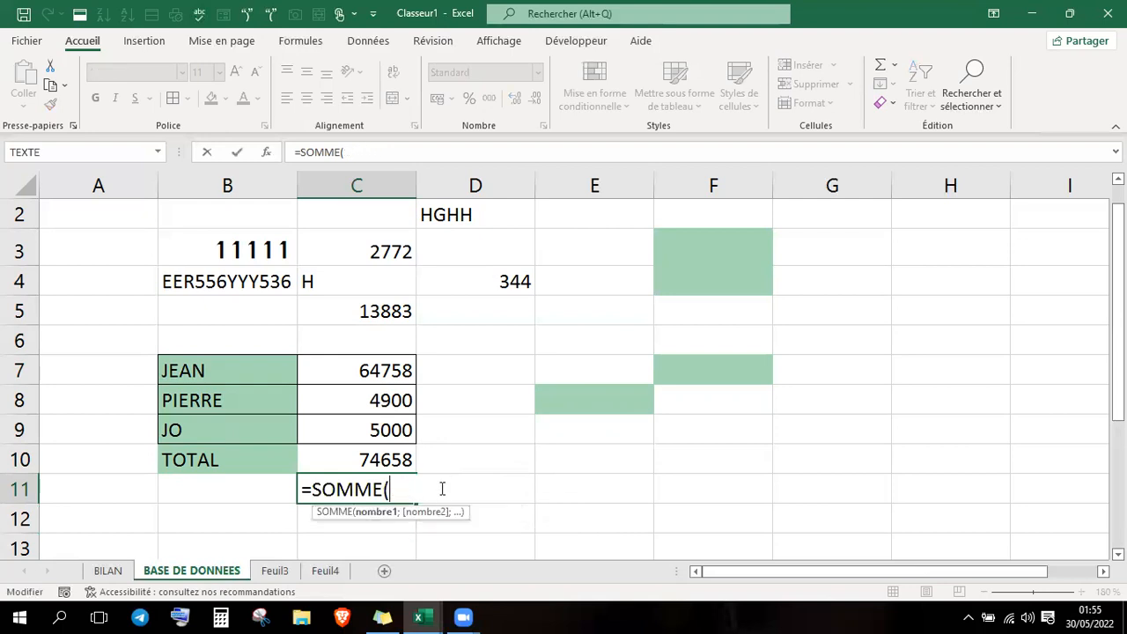
left_click(379, 370)
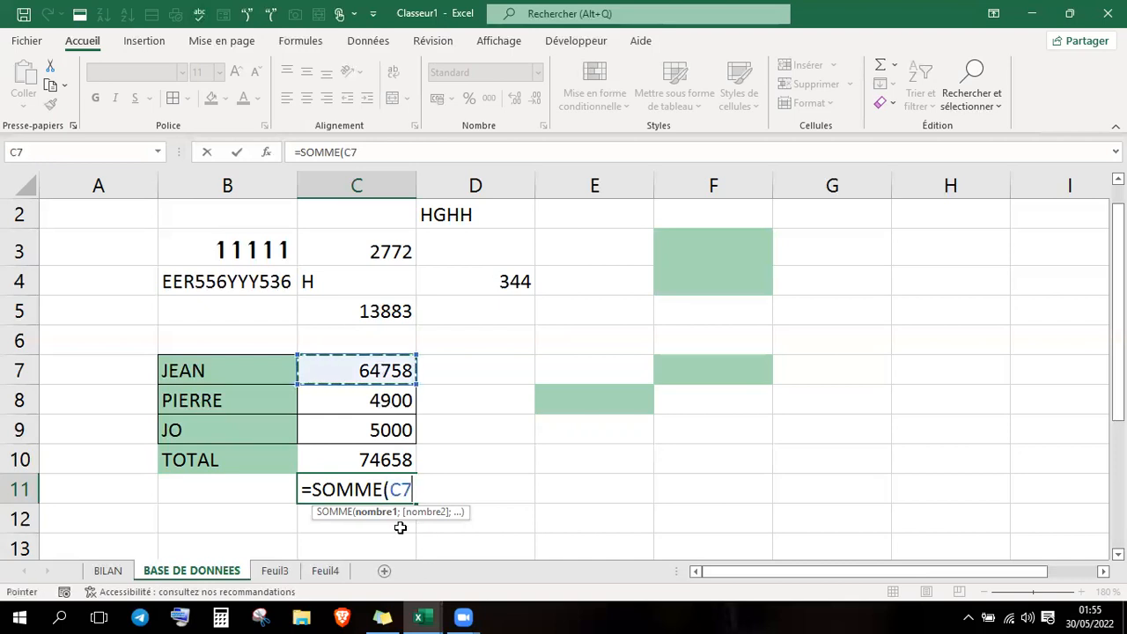
type(";")
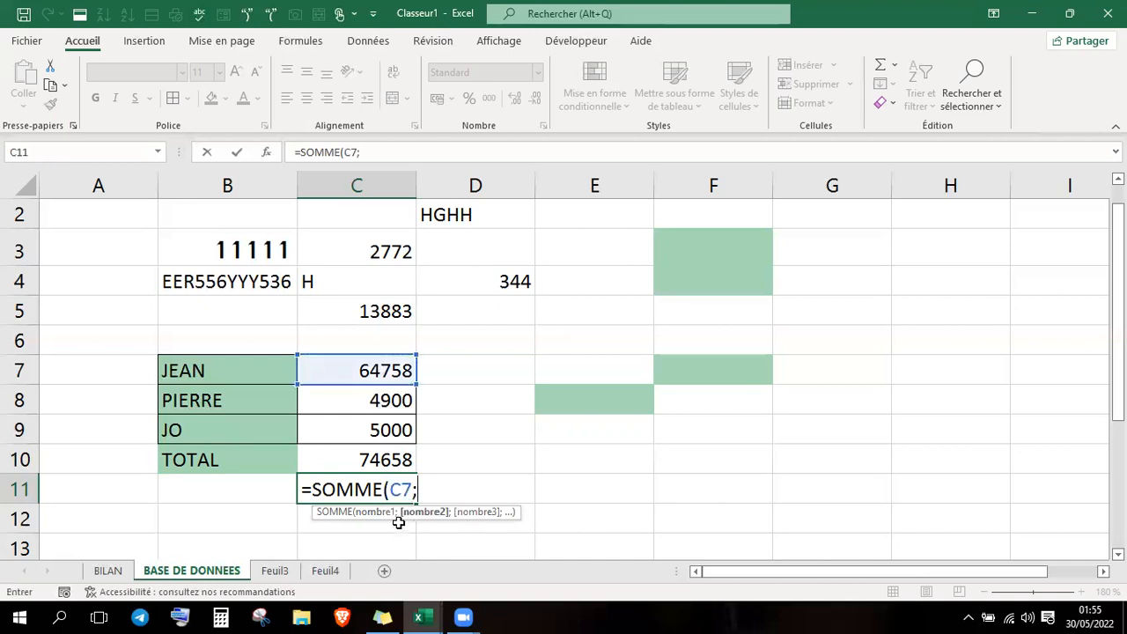
left_click(377, 399)
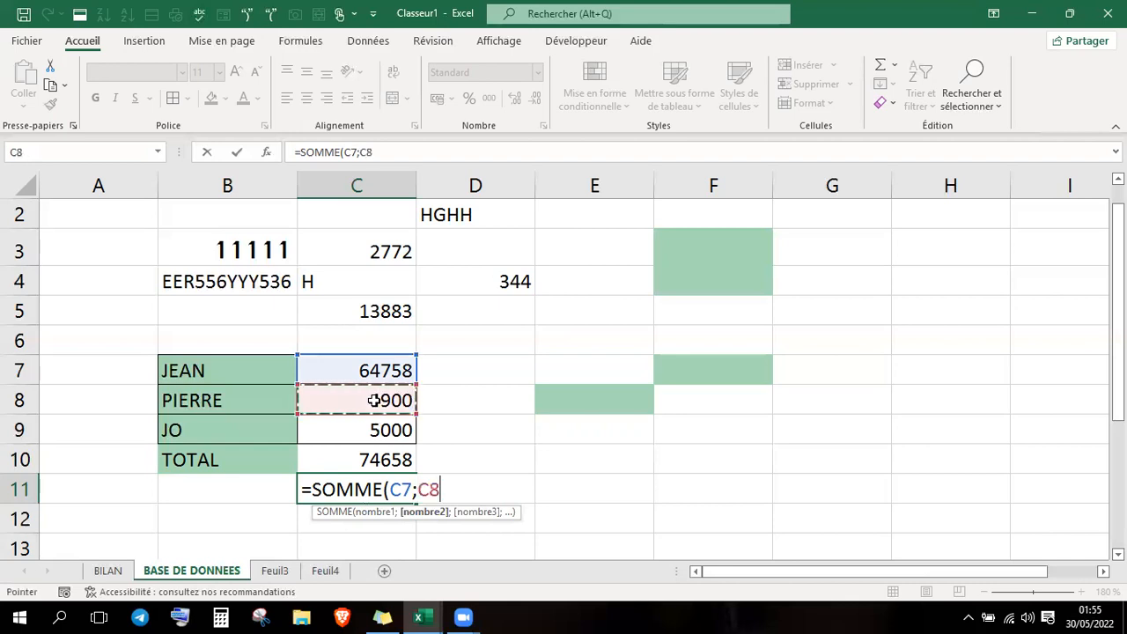
type(";")
left_click(370, 429)
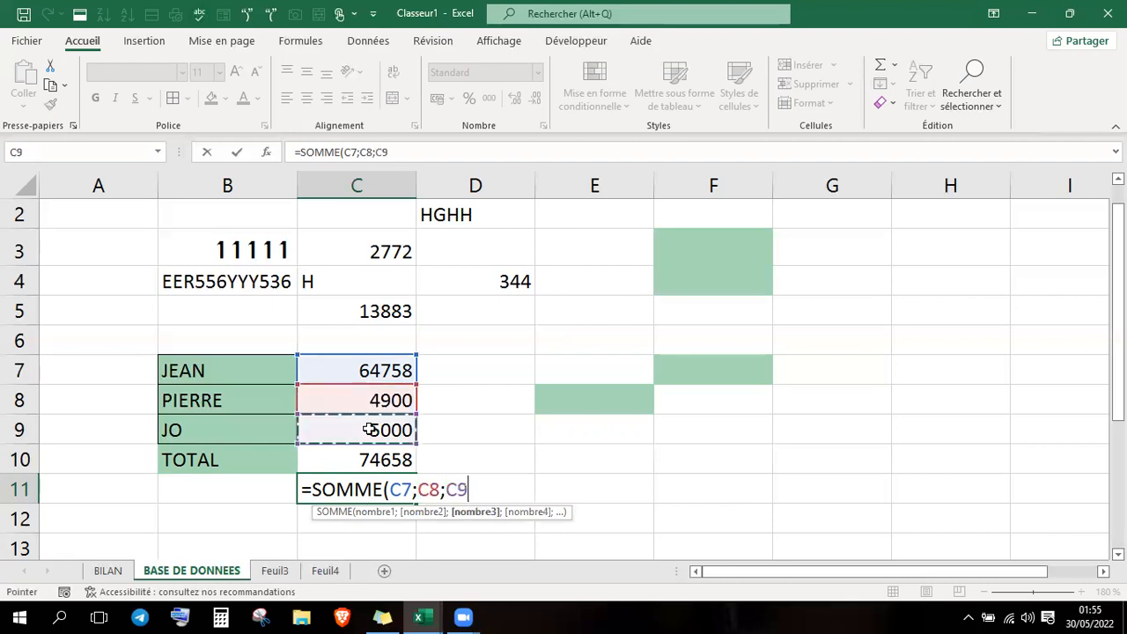
type(")")
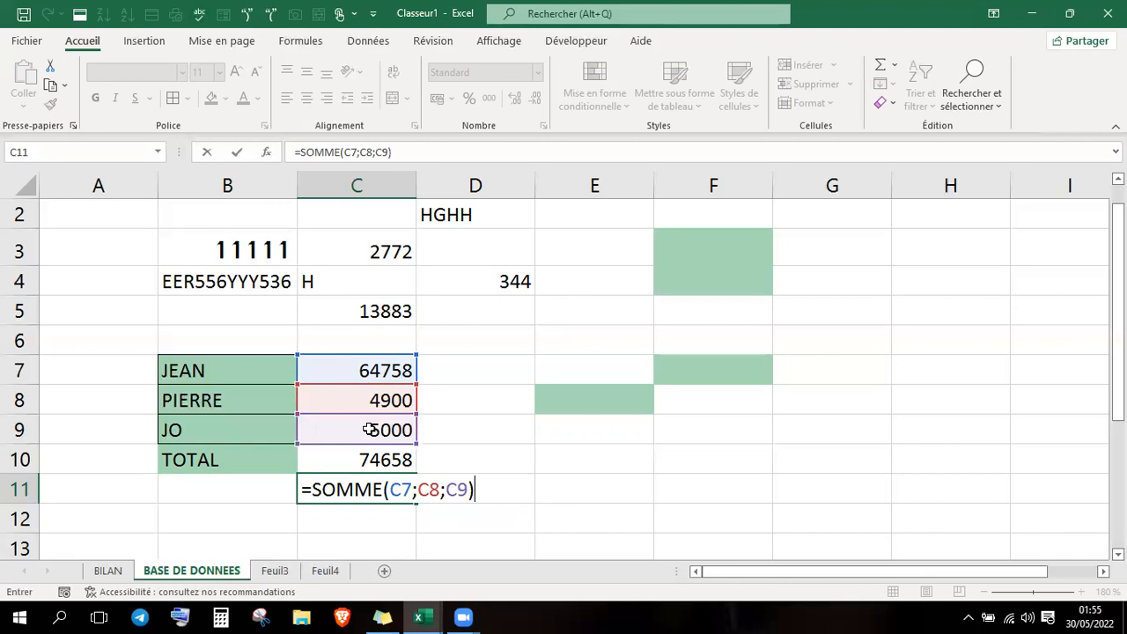
key("Return")
key("Up")
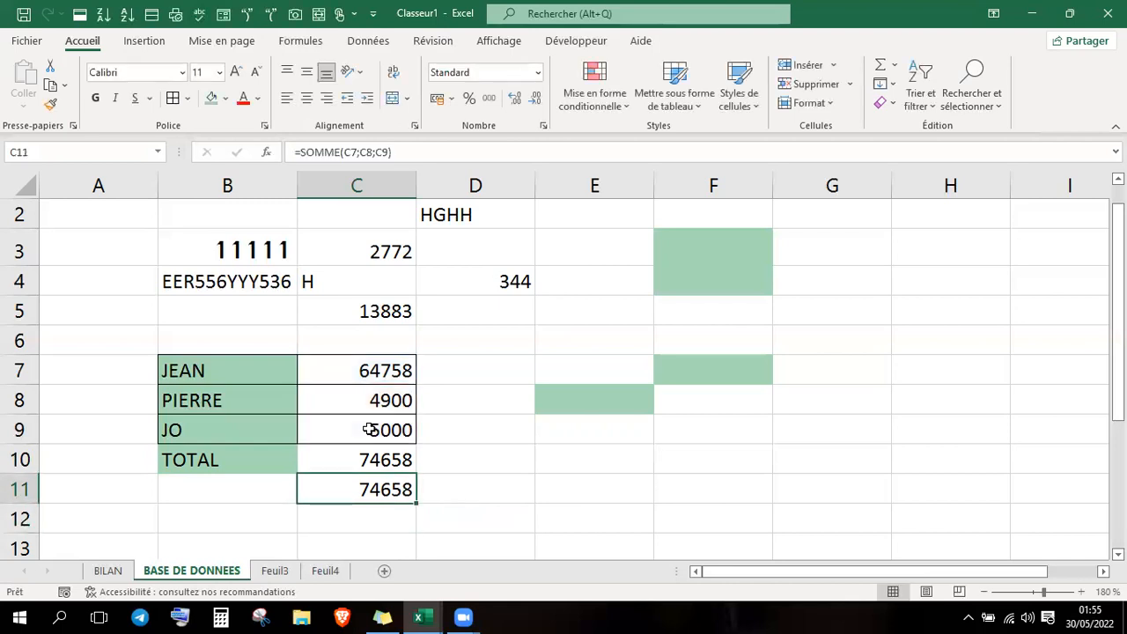
key("Up")
key("Down")
key("ctrl+Down")
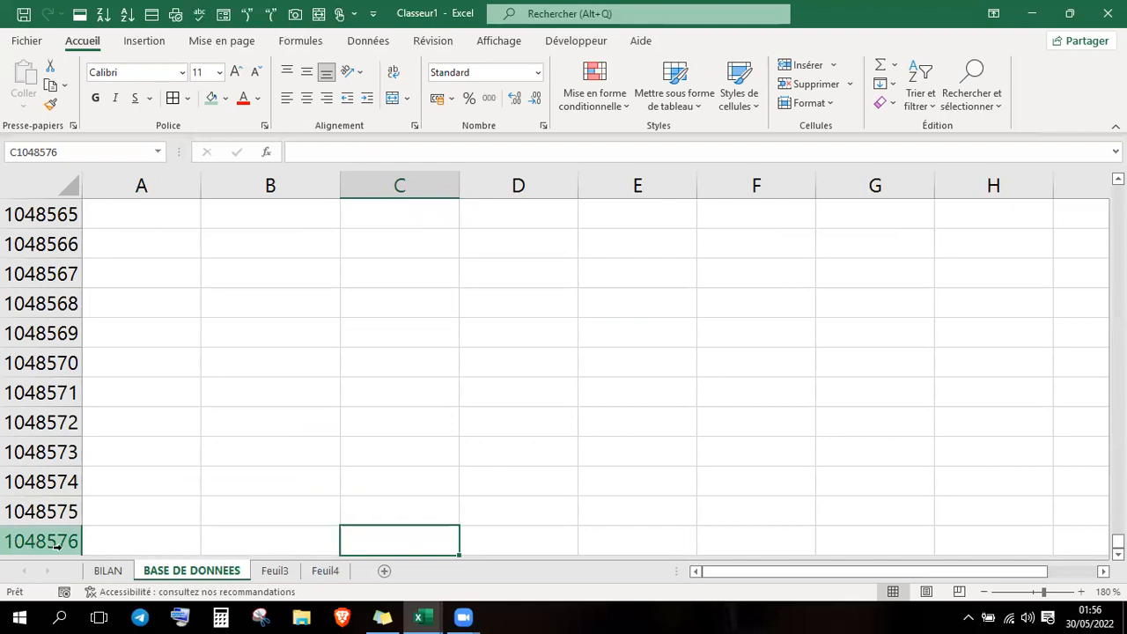
key("Up")
key("Up")
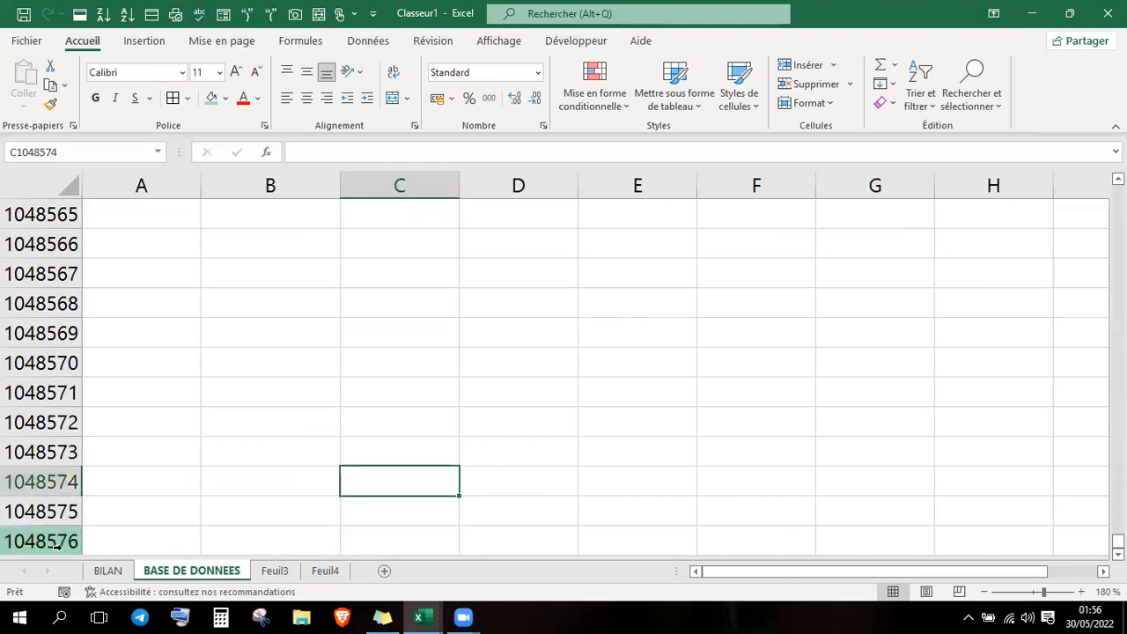
key("ctrl+Up")
key("ctrl+Up")
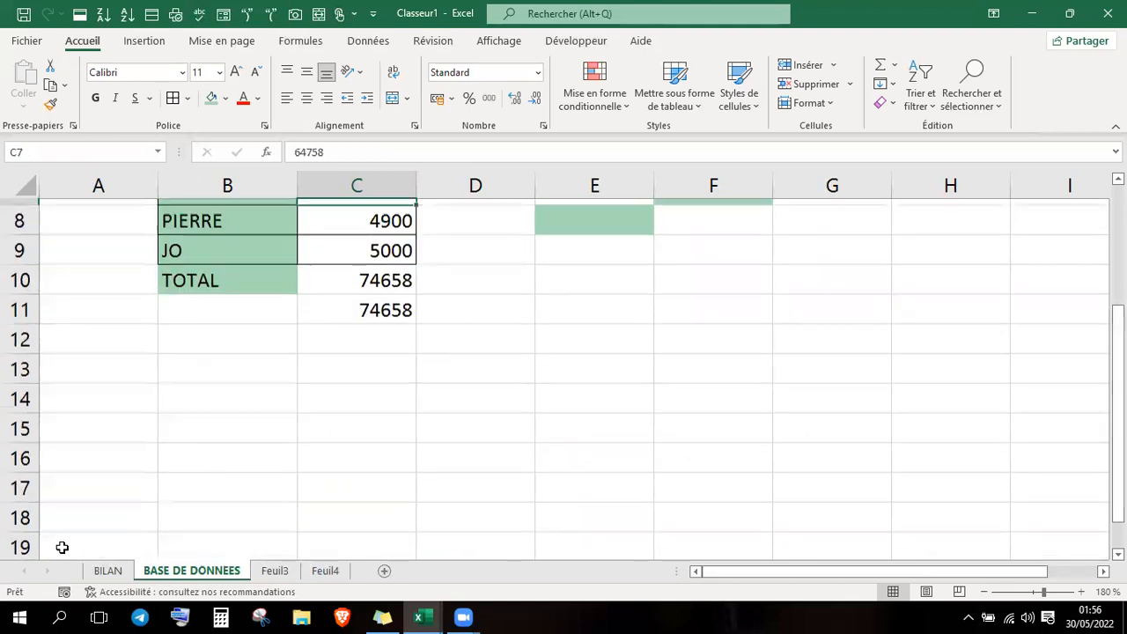
key("Up")
key("ctrl+Up")
key("ctrl+Up")
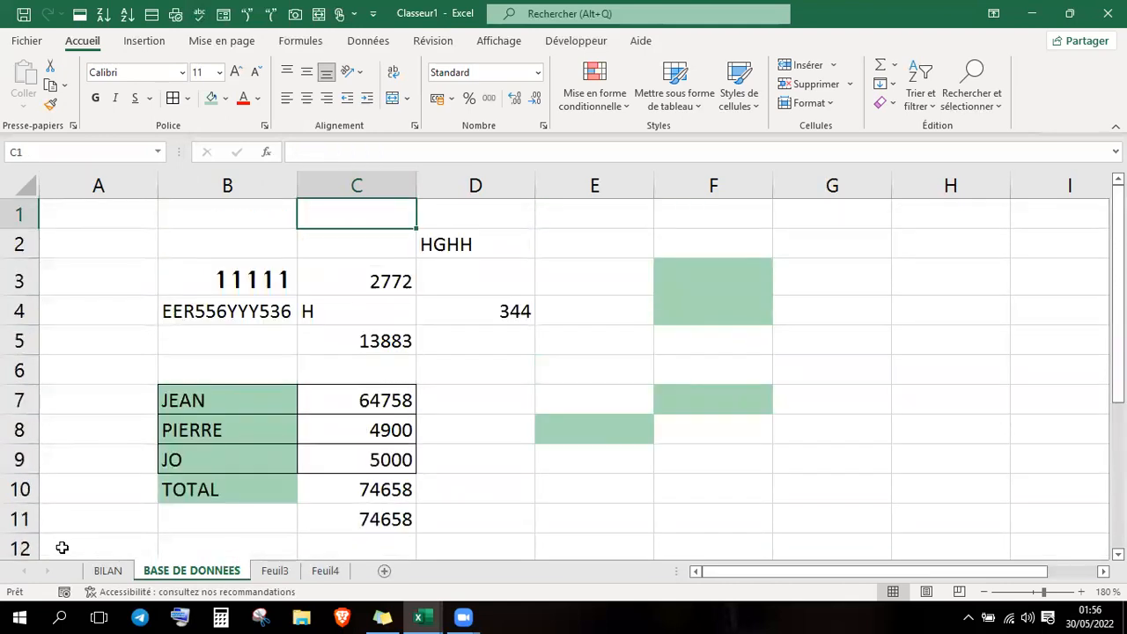
key("Down")
key("Down")
key("Down")
key("Down")
key("Down")
key("Down")
key("Down")
key("Down")
key("Down")
key("Down")
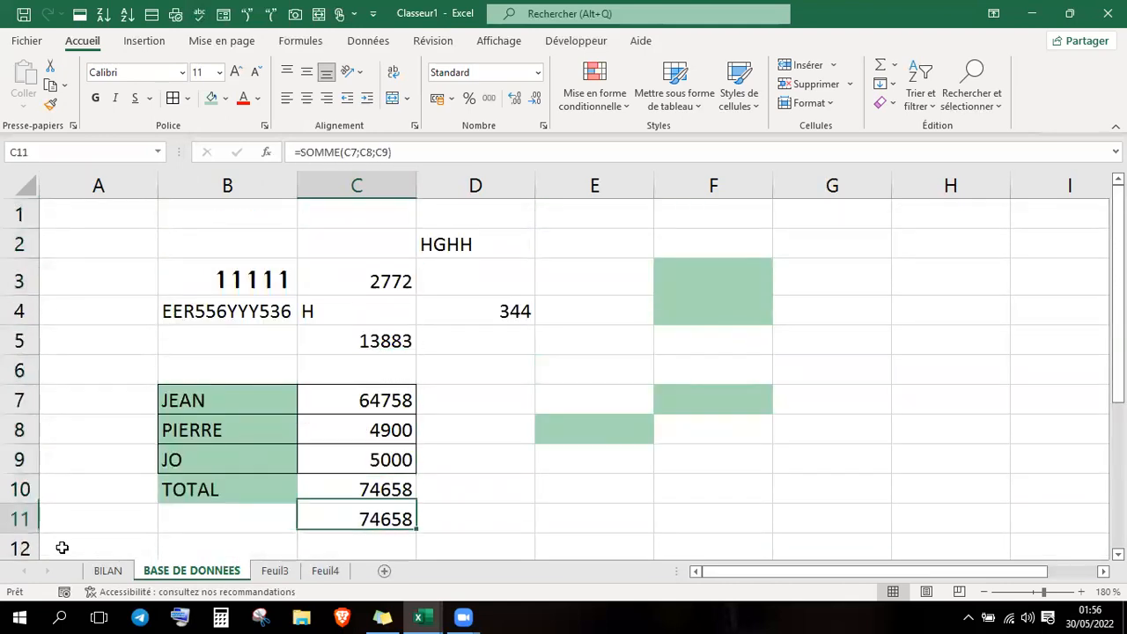
key("Right")
key("Left")
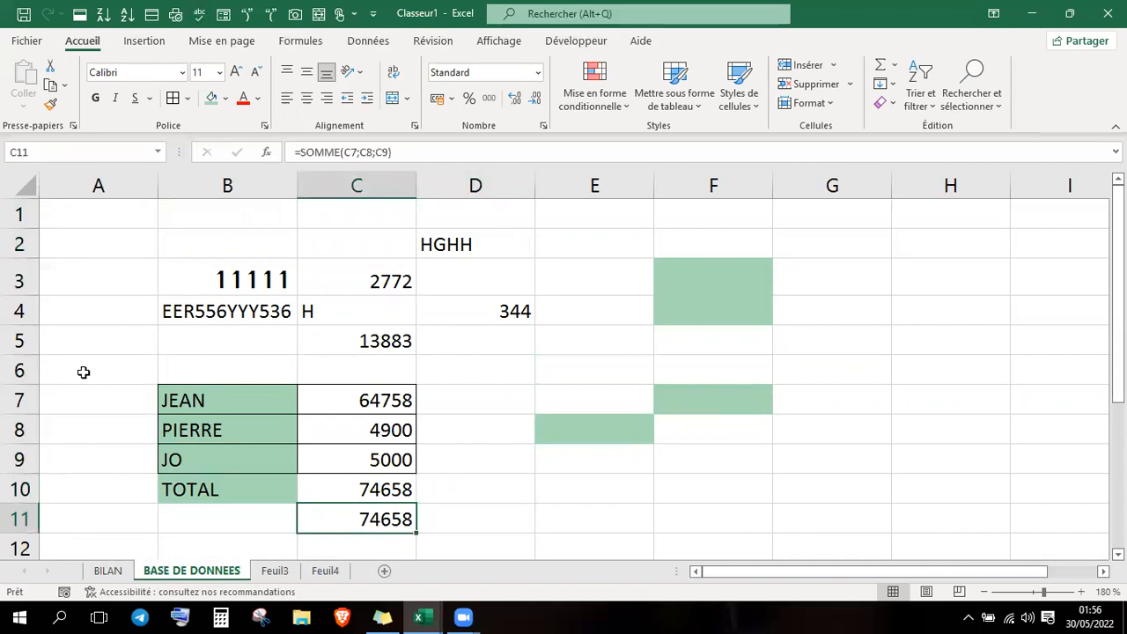
- Put an apostrophe before C11's =SOMME(C7;C8;C9) so the formula displays as text
double_click(339, 521)
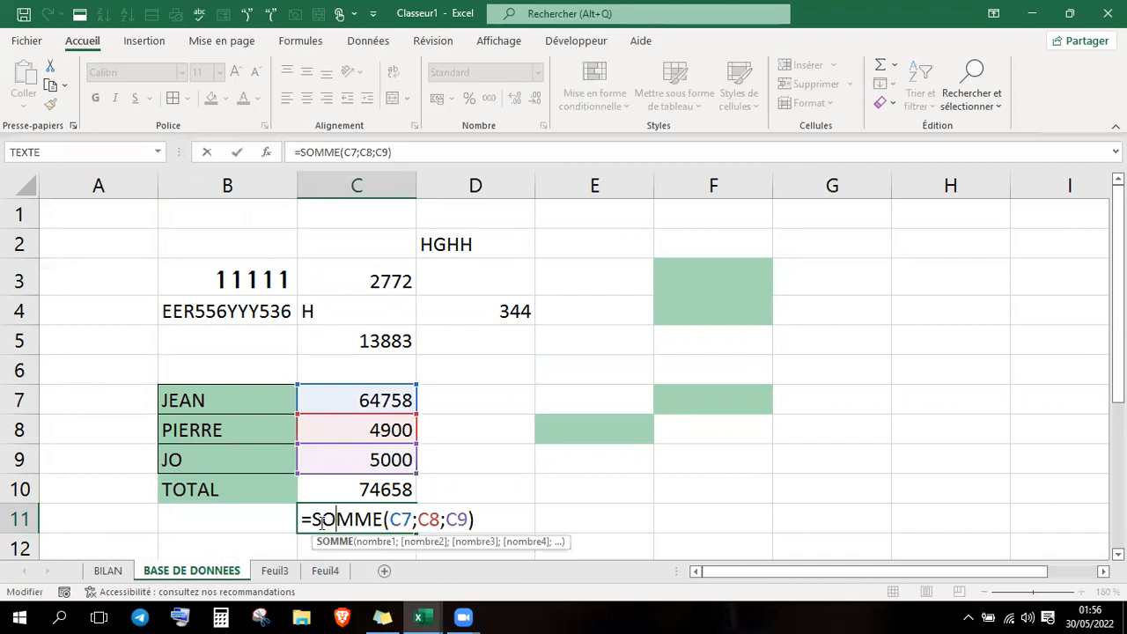
left_click(304, 523)
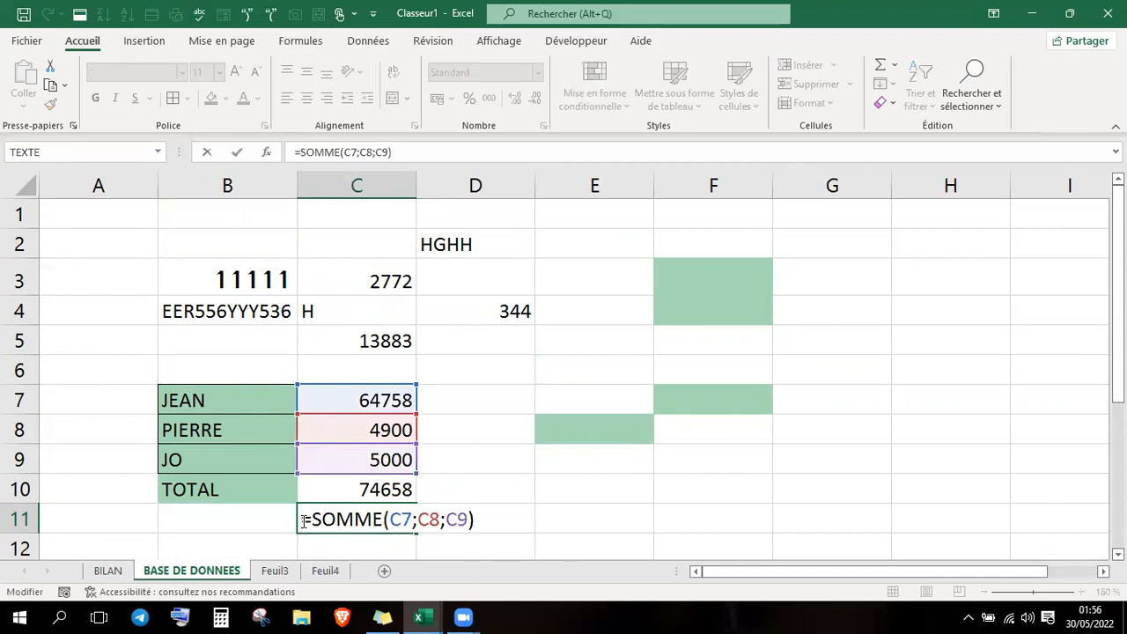
type("'")
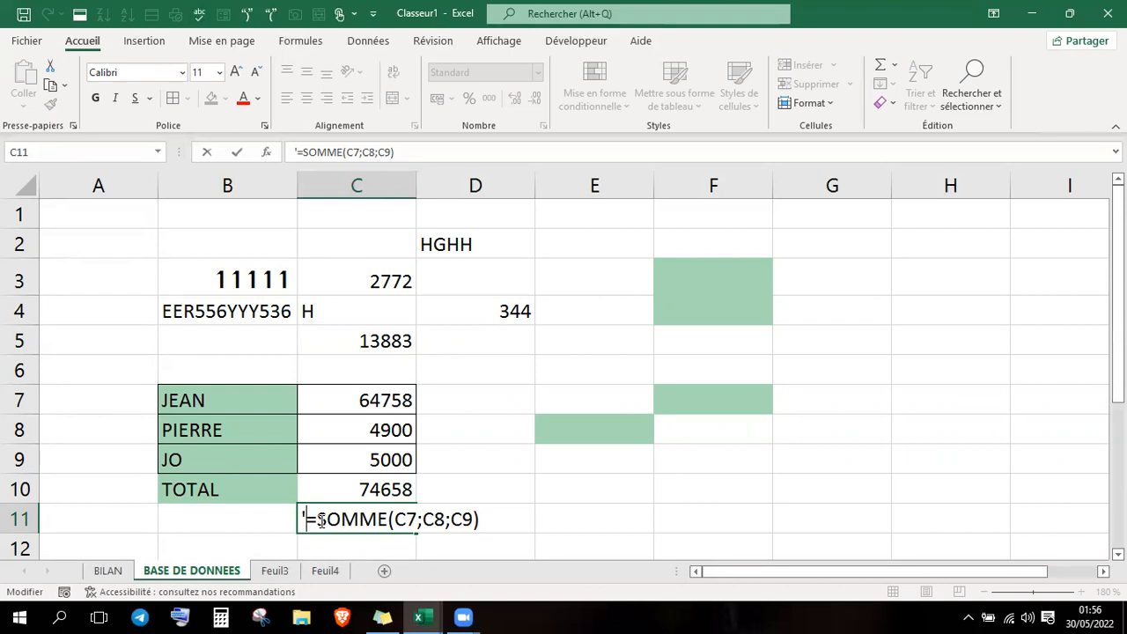
key("Return")
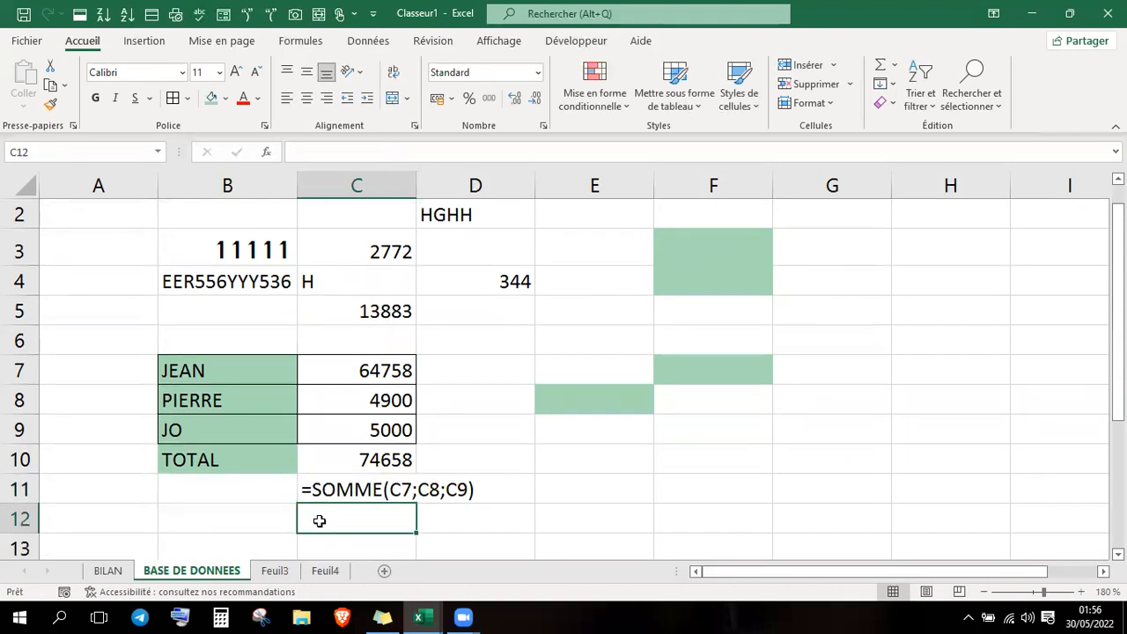
key("Up")
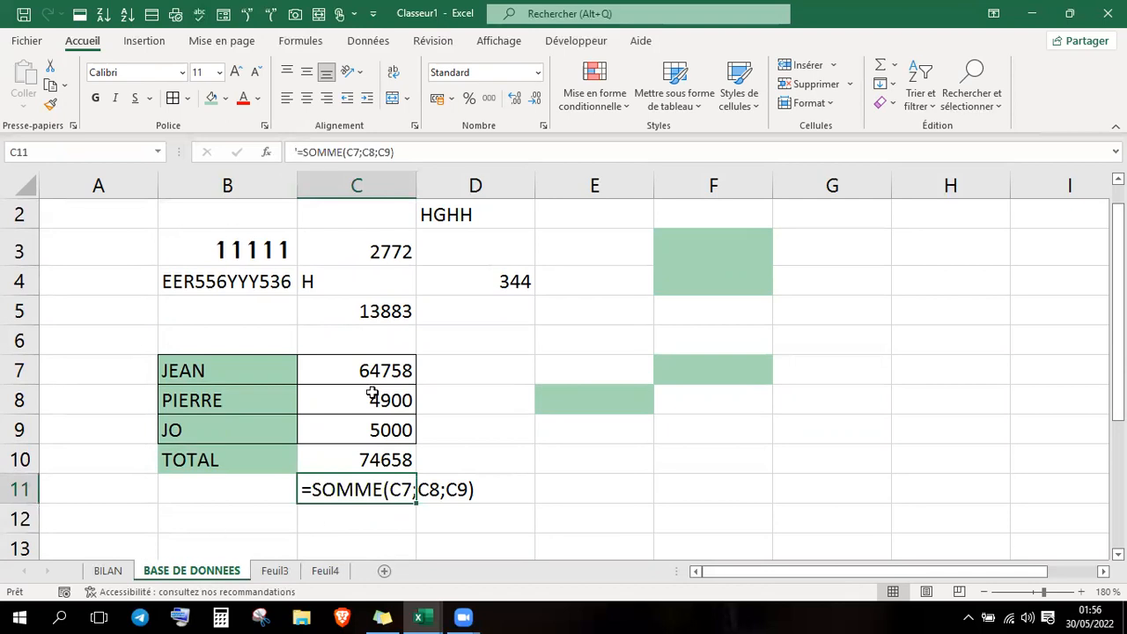
key("Down")
- Enter =SOMME(C7:C9) in C12 using a dragged range, giving 74658
type("=")
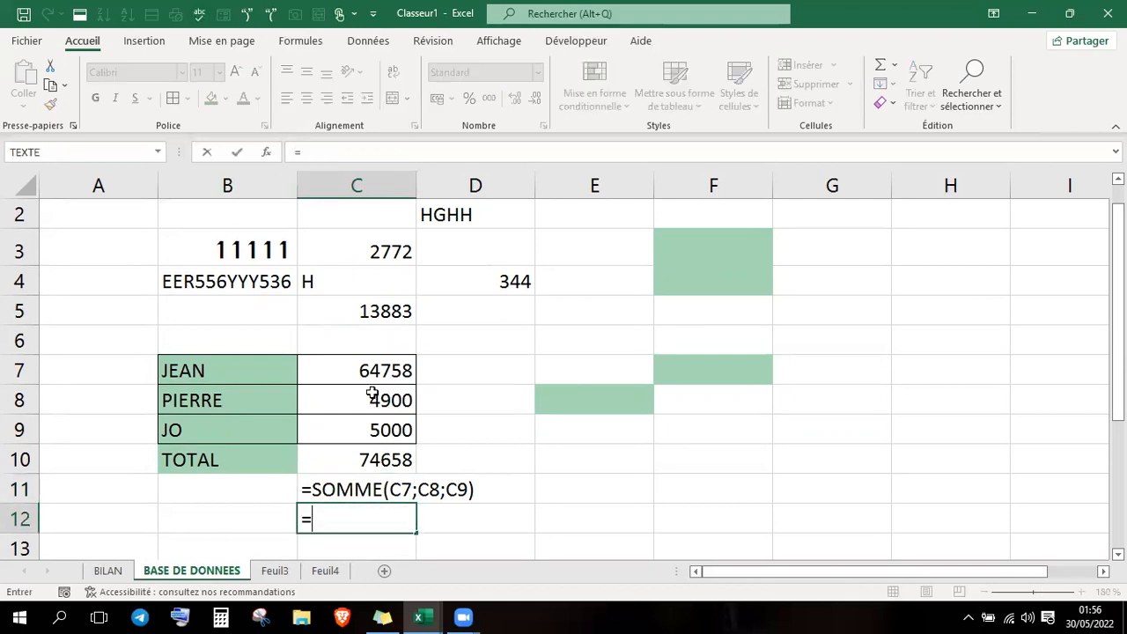
type("somm")
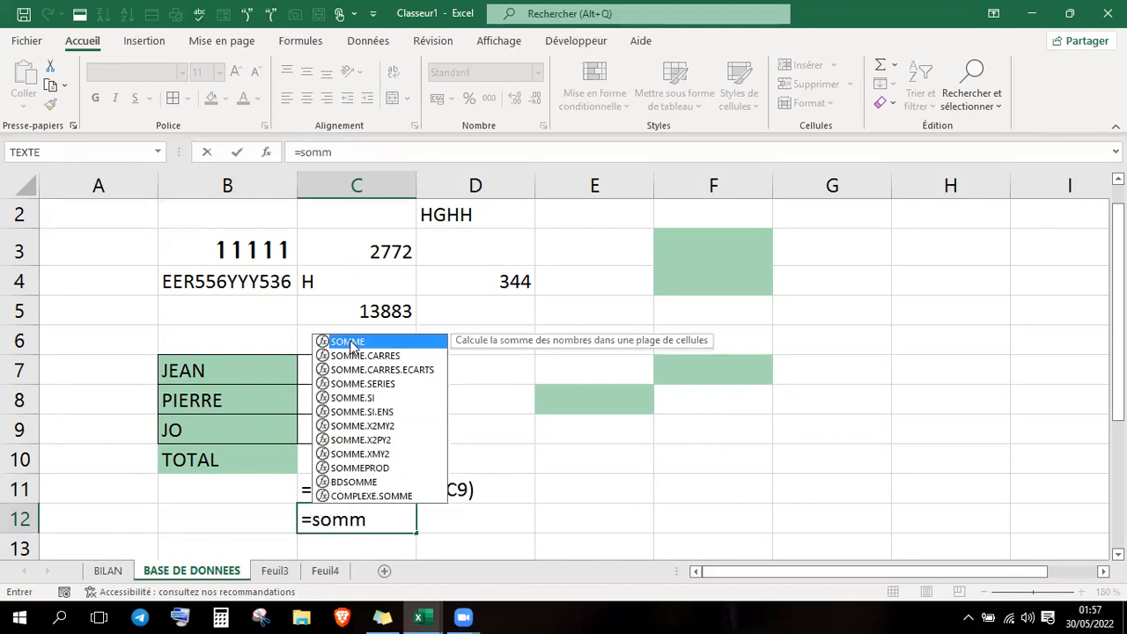
key("Tab")
left_click(363, 373)
left_click_drag(364, 373, 368, 423)
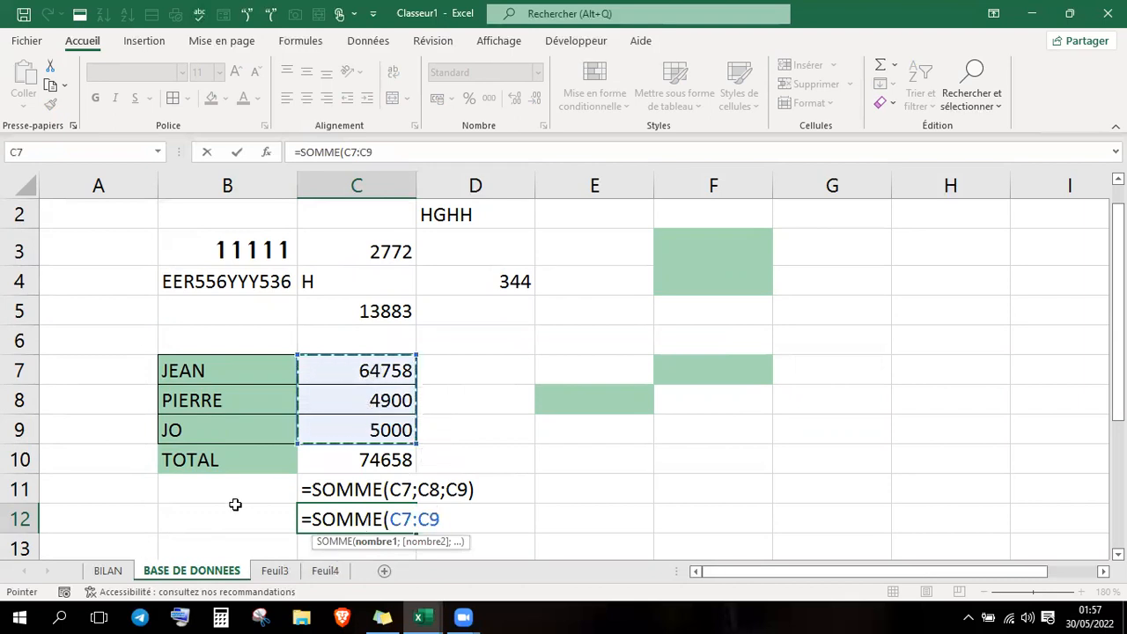
type(")")
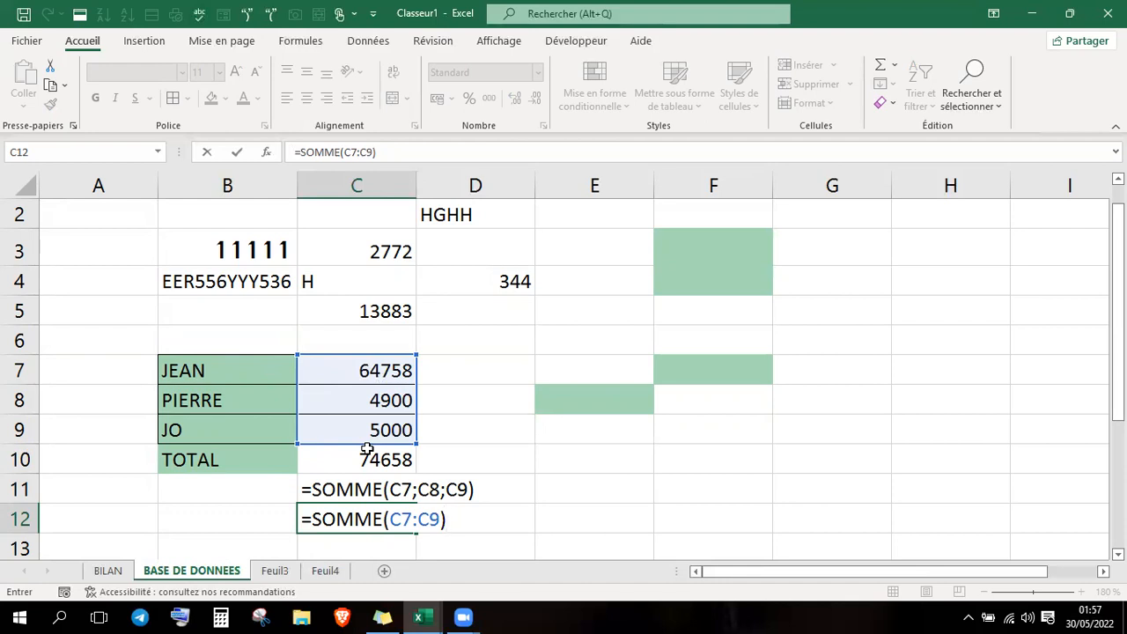
key("Return")
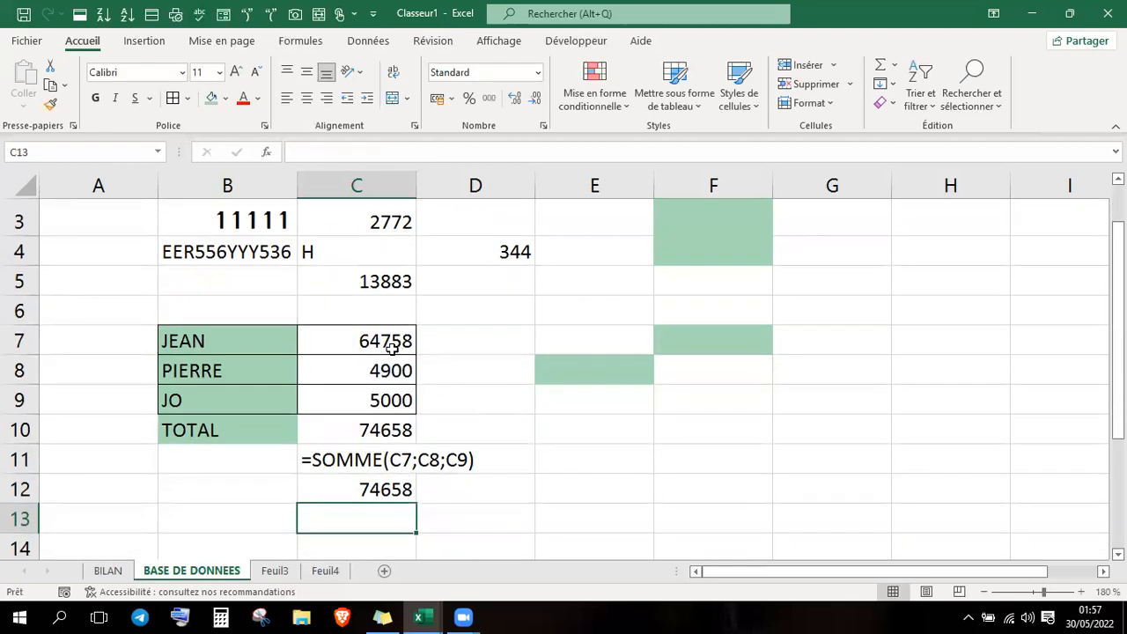
- Copy the amounts 64758, 4900 and 5000 from C7:C9
left_click_drag(382, 337, 394, 400)
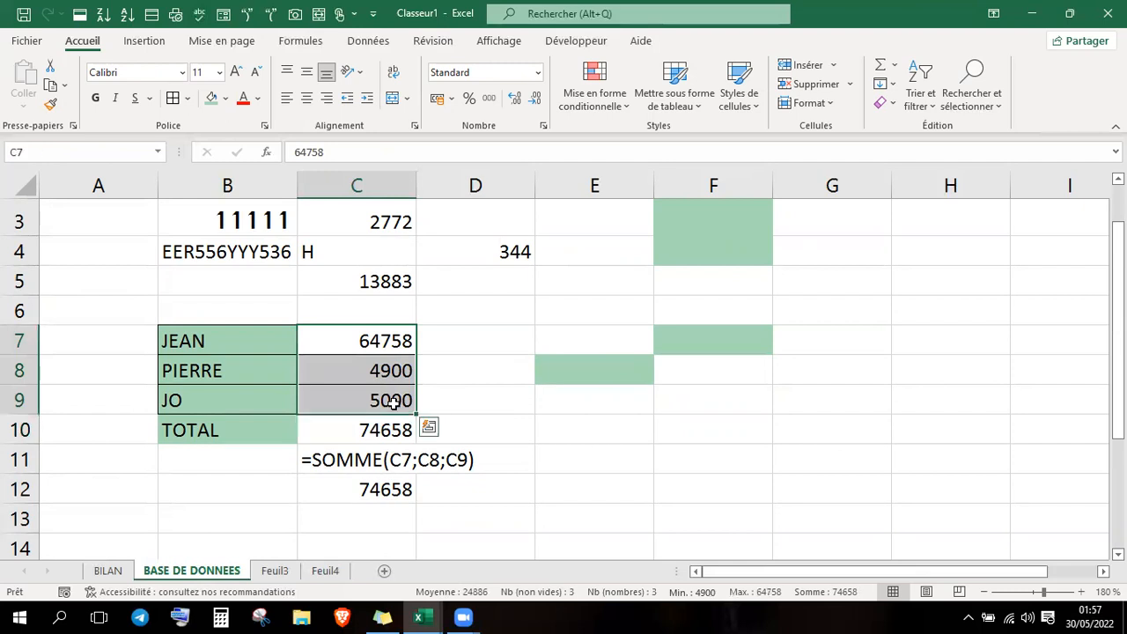
left_click(429, 427)
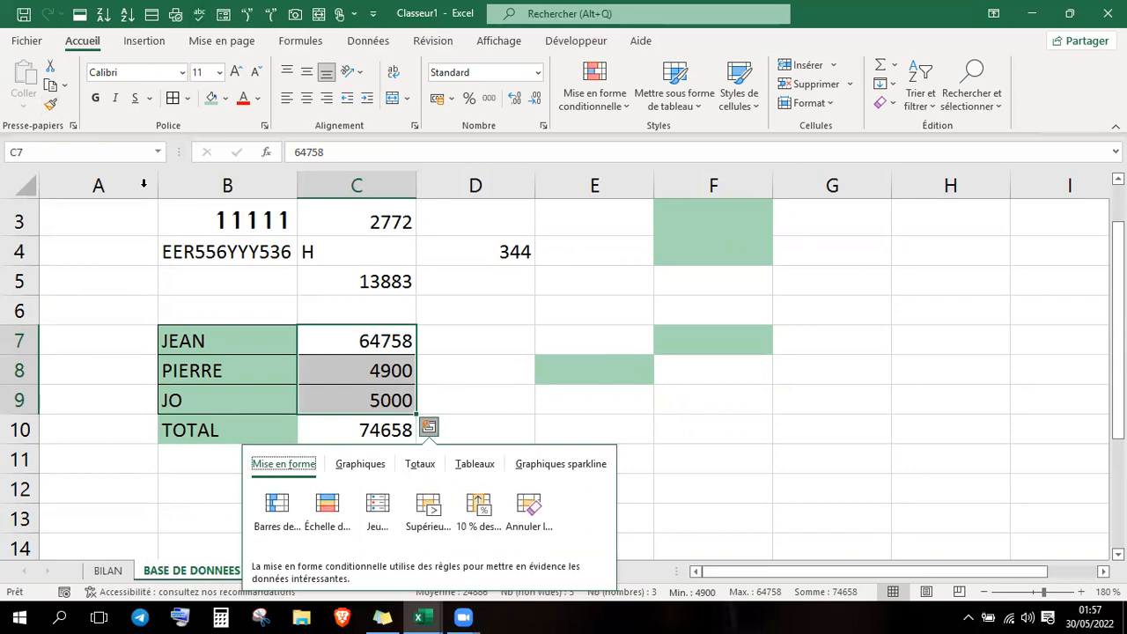
key("Escape")
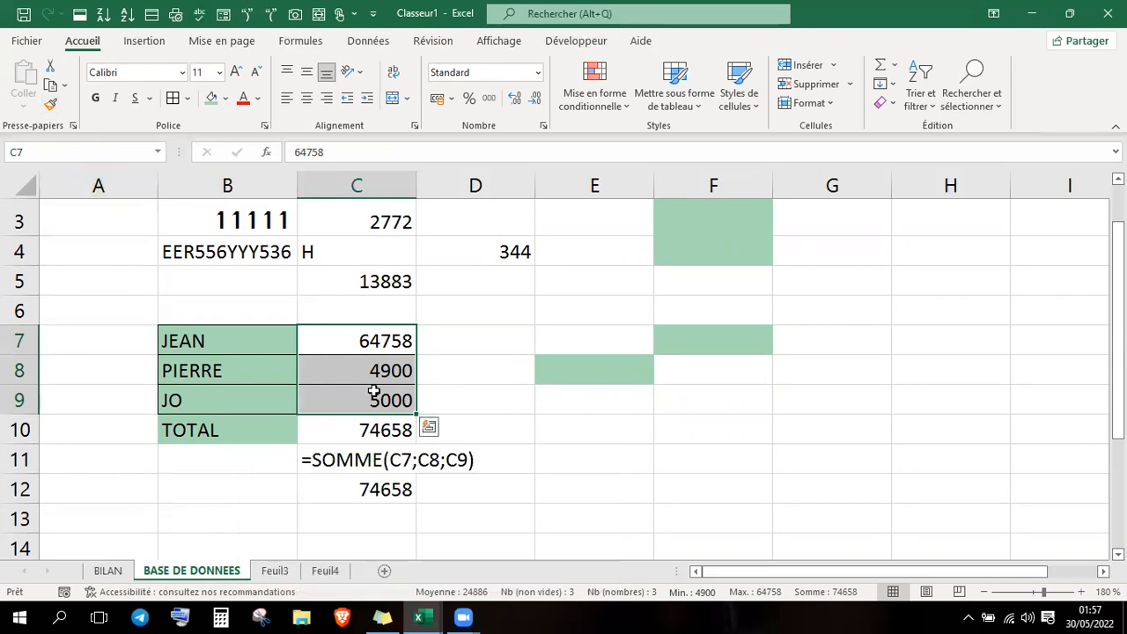
key("ctrl+c")
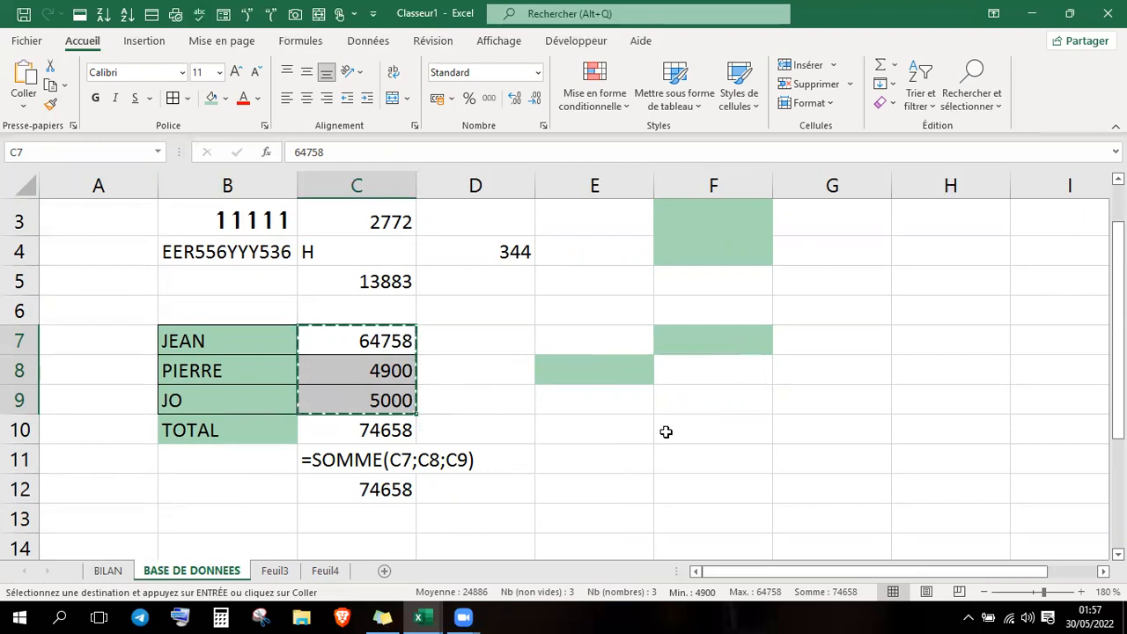
- Paste the three amounts into B3:B5 on the zoomed-in BILAN sheet
left_click(107, 572)
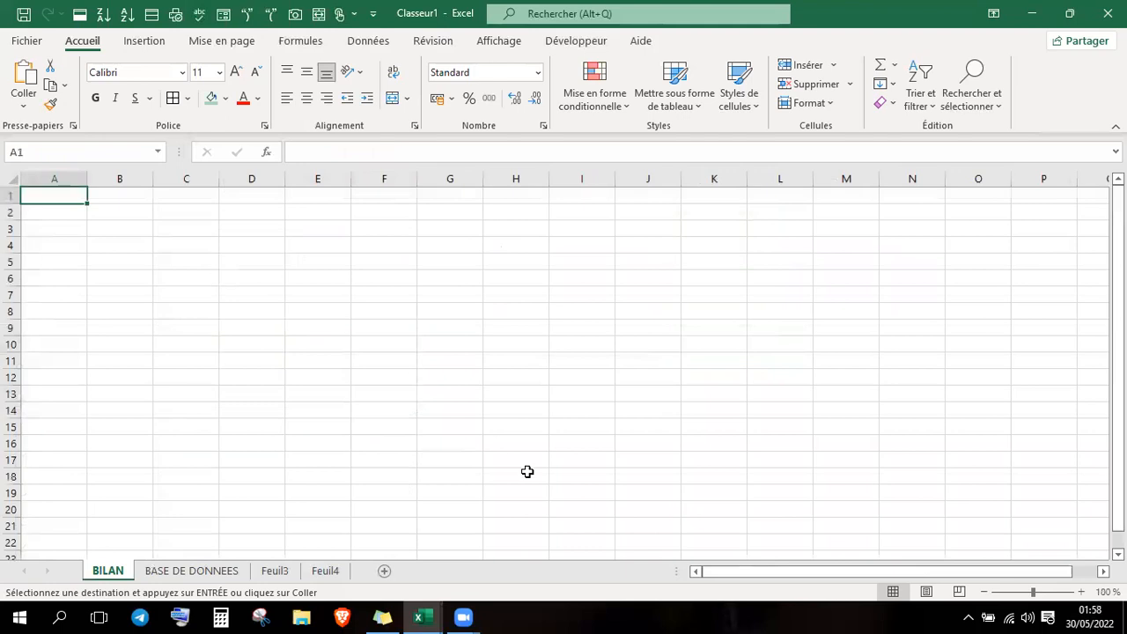
left_click(1083, 593)
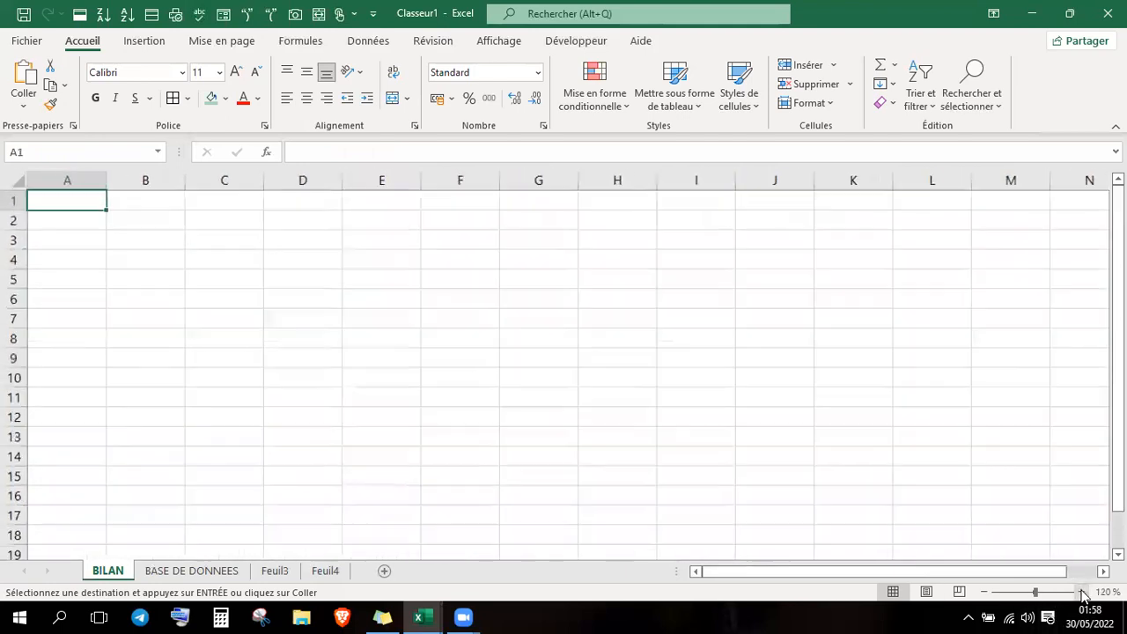
left_click(1082, 593)
left_click(1082, 592)
left_click(1083, 593)
left_click(1083, 593)
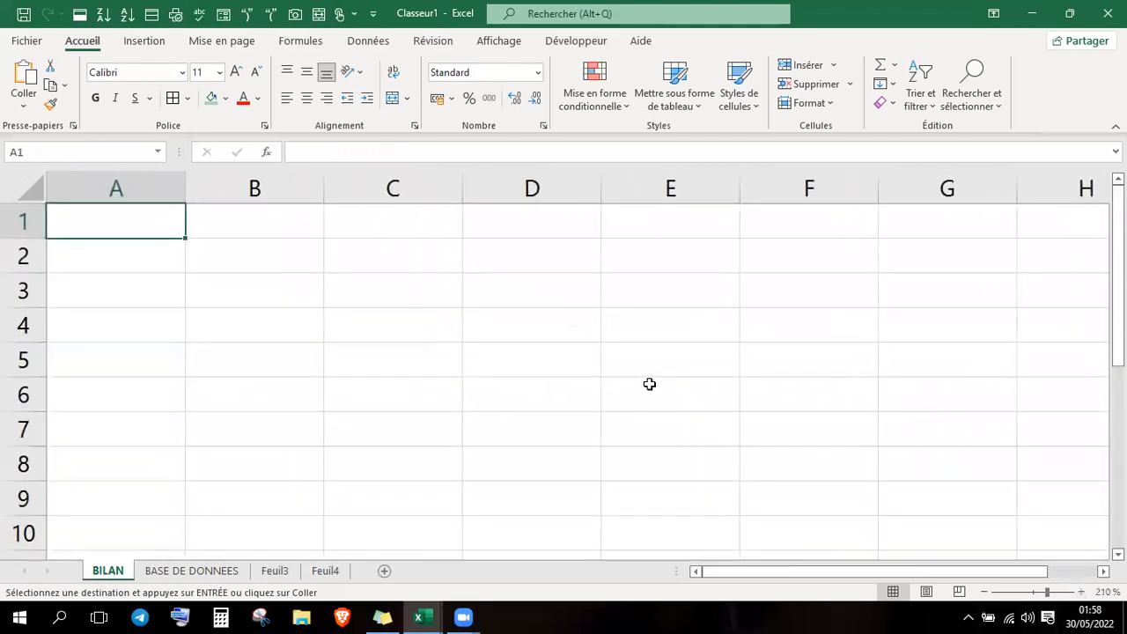
left_click(278, 292)
key("ctrl+v")
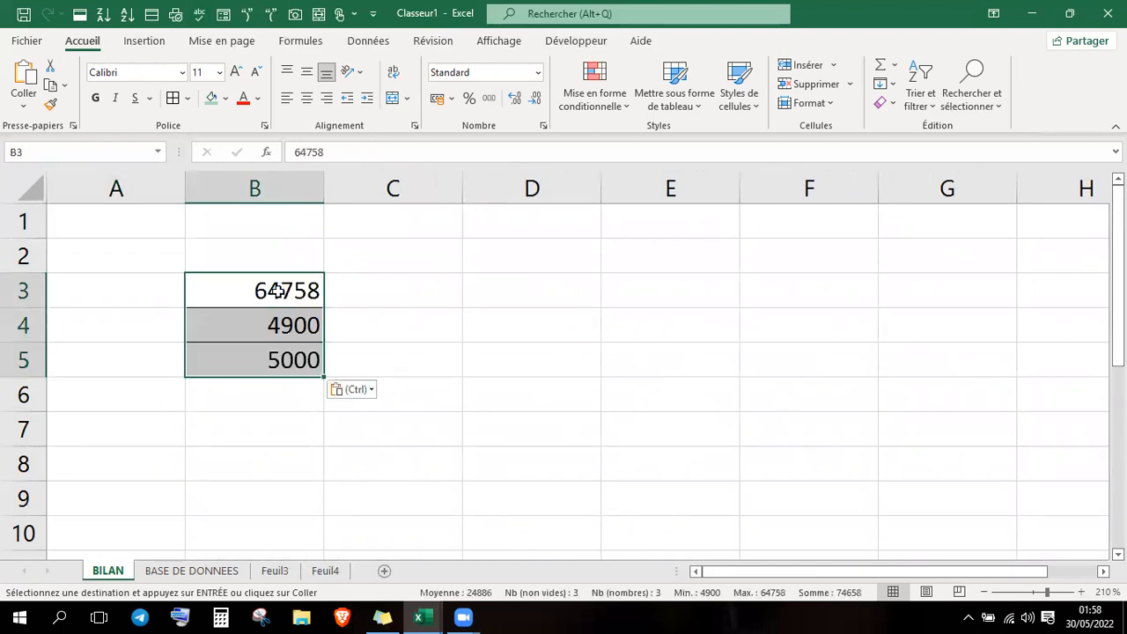
left_click(371, 391)
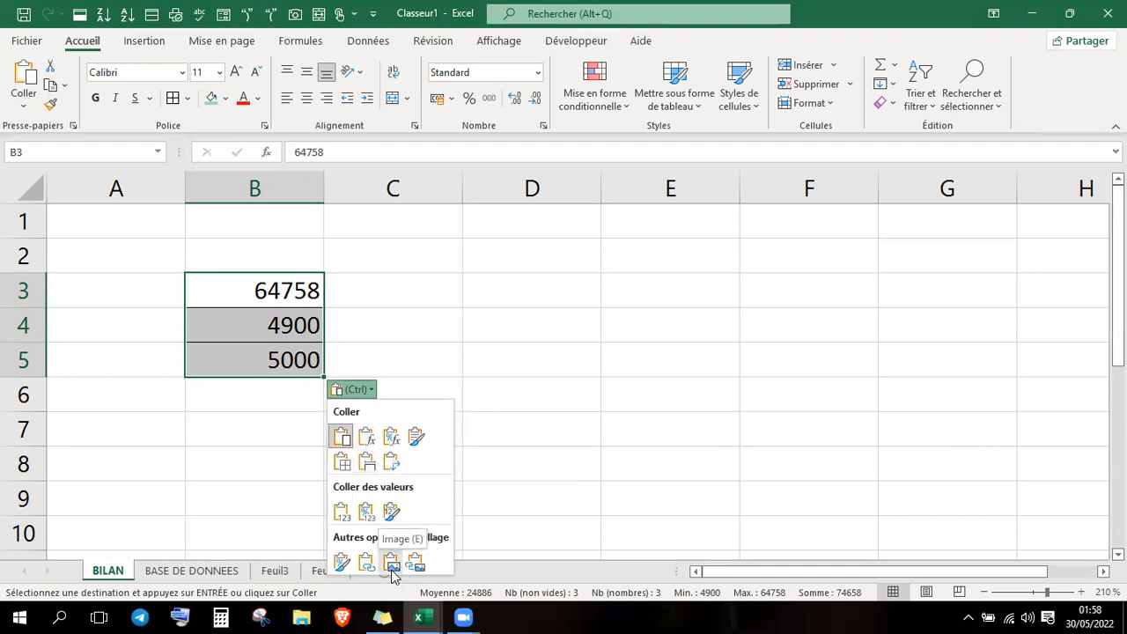
key("Escape")
- Move the selection to C3, beside the pasted 64758
left_click(274, 385)
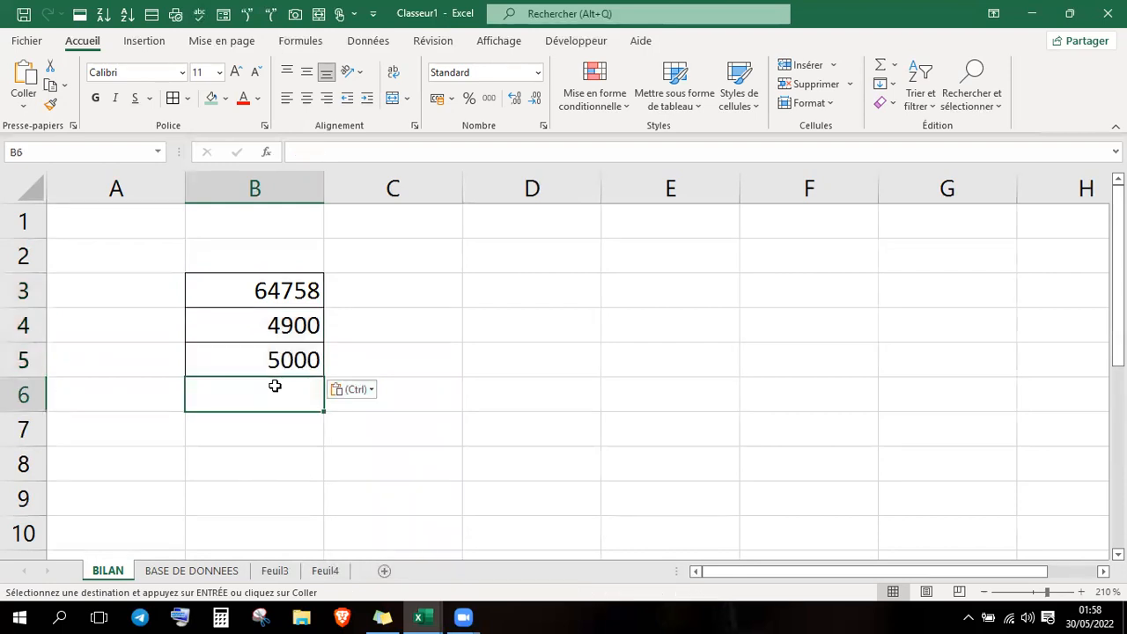
key("Down")
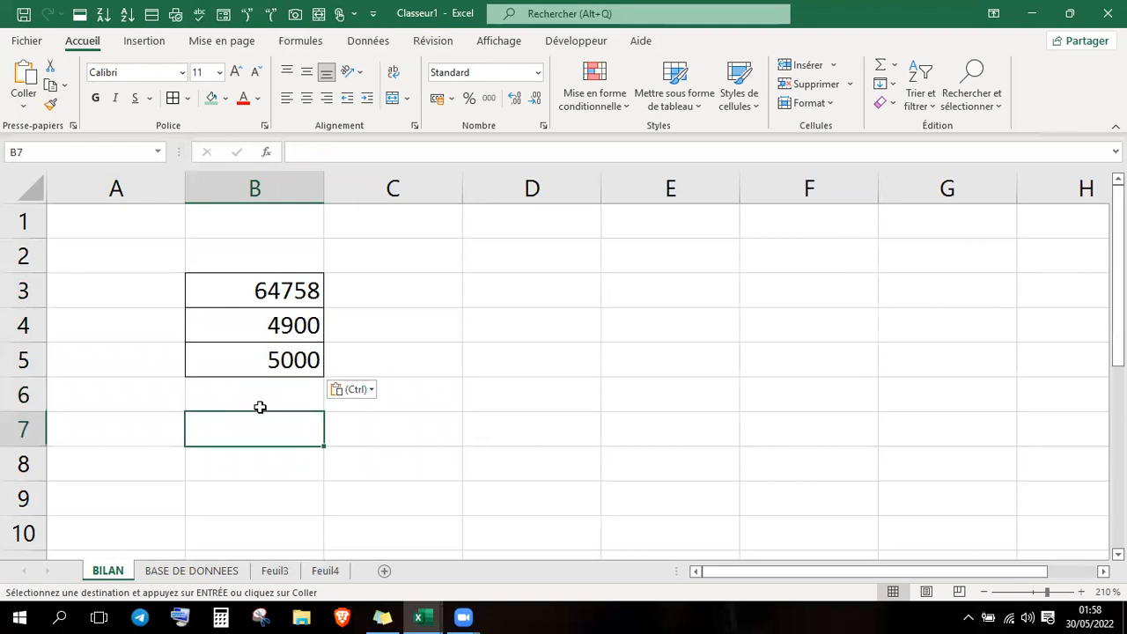
key("Up")
key("Down")
key("Up")
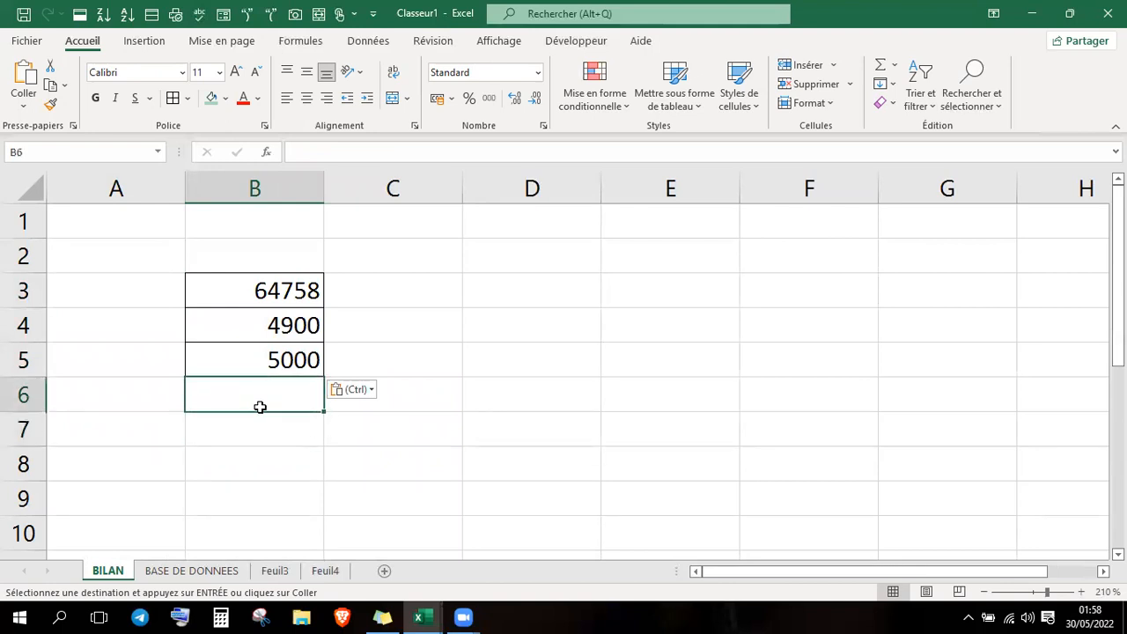
key("Up")
key("Up")
key("Right")
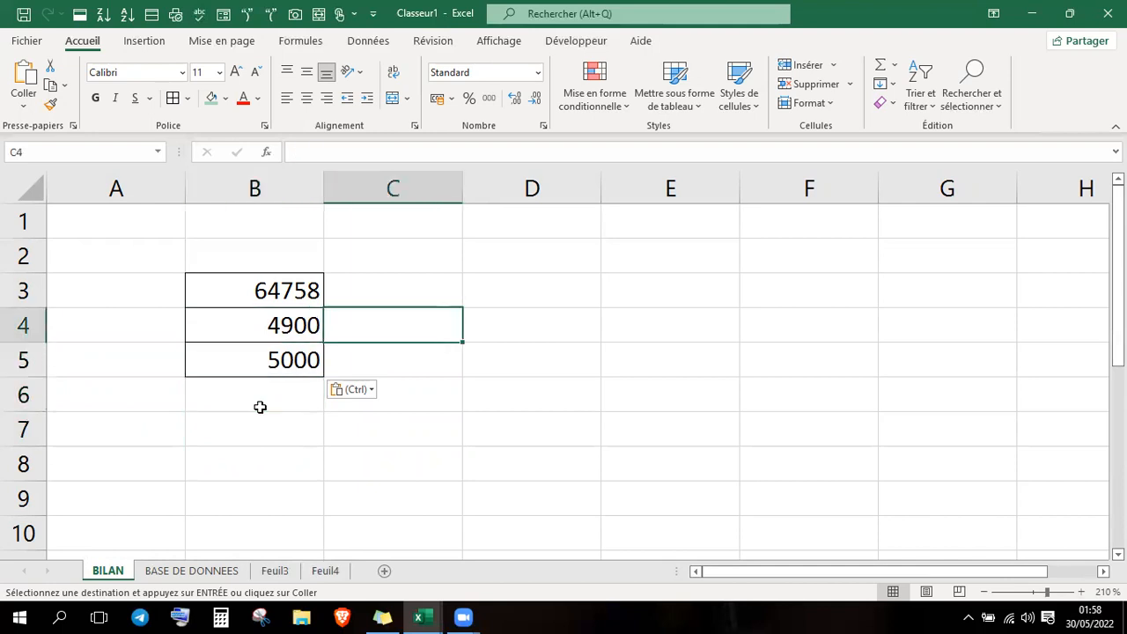
key("Up")
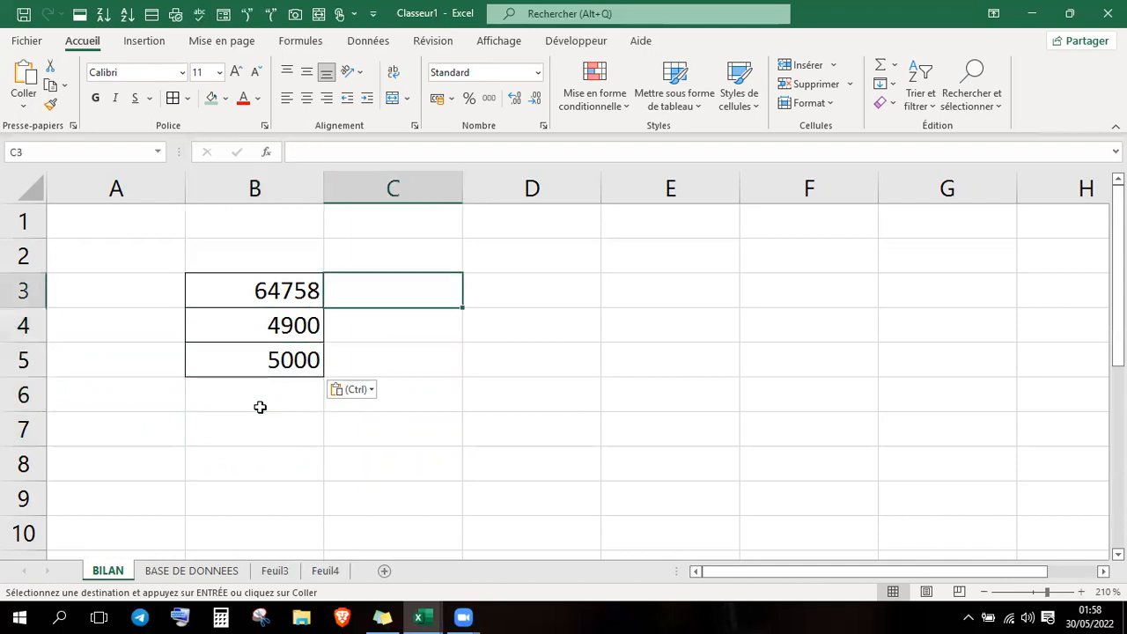
- Enter 3009, 444 and 44 into C3:C5
type("3009")
key("Return")
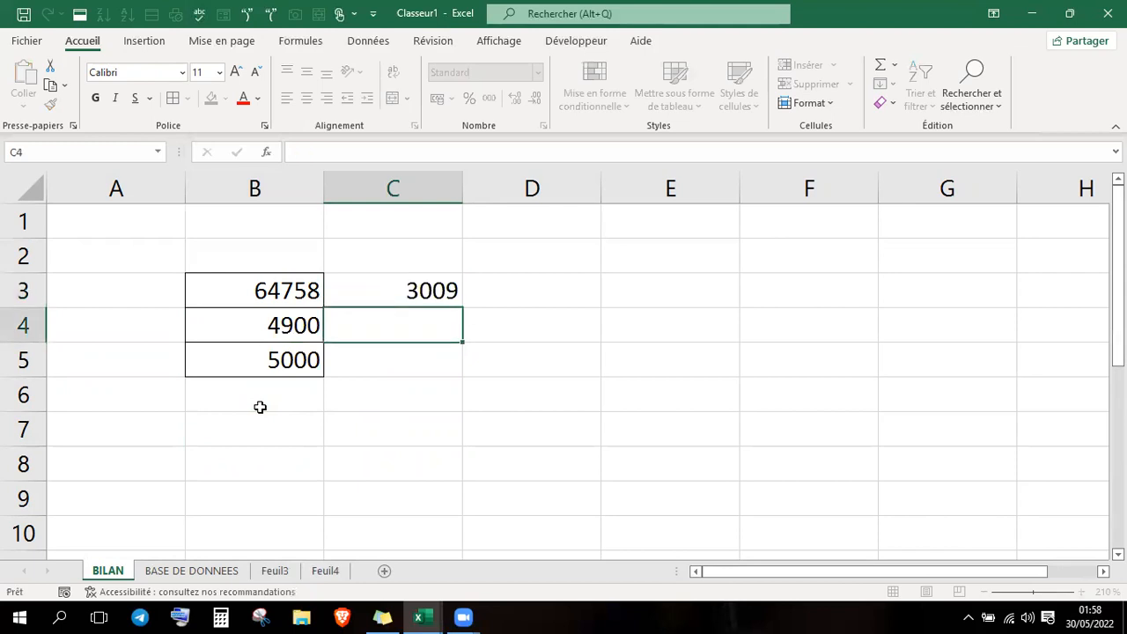
type("444")
key("Return")
type("44")
key("Return")
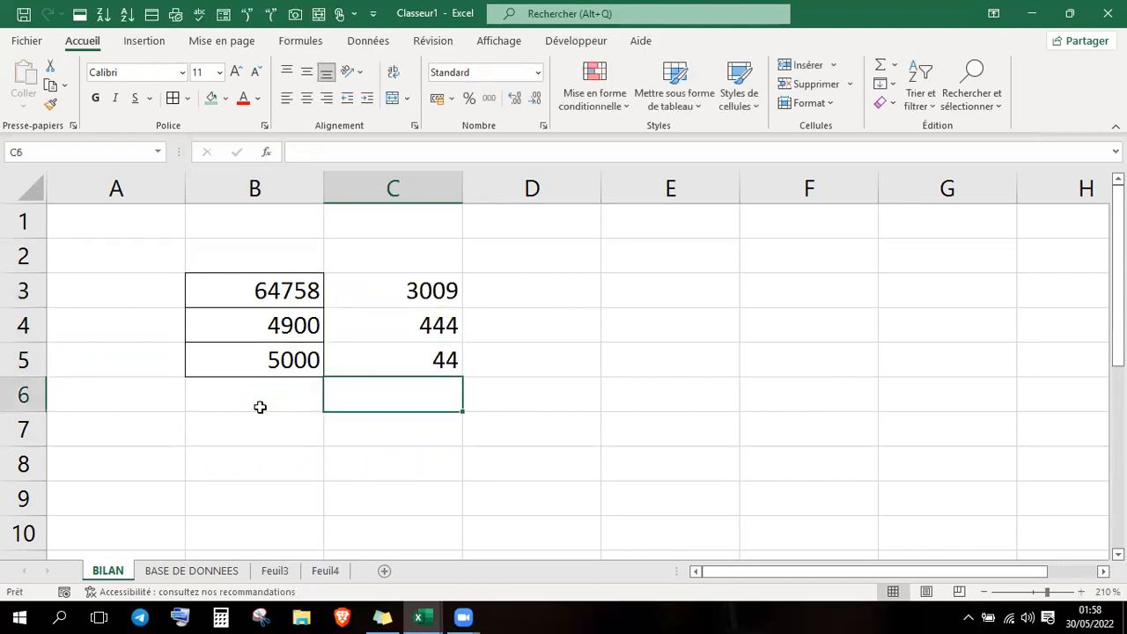
- Add the headers VENTE 1 in B2 and VENTE 2 in C2
key("Up")
key("Up")
key("Up")
key("Right")
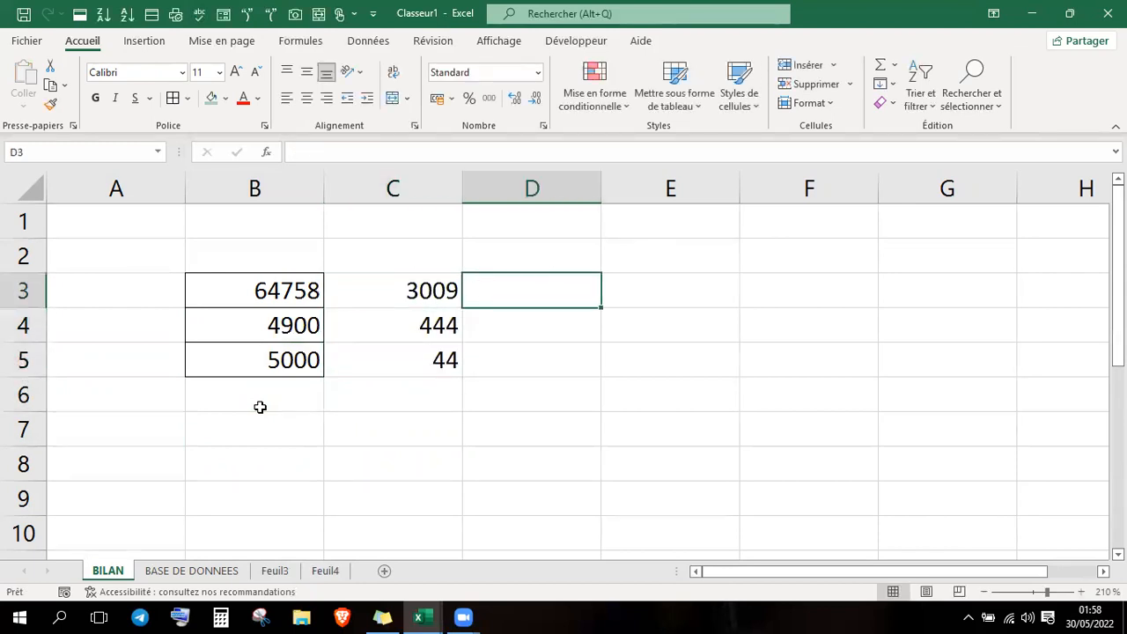
key("Left")
key("Left")
key("Up")
type("VEN?")
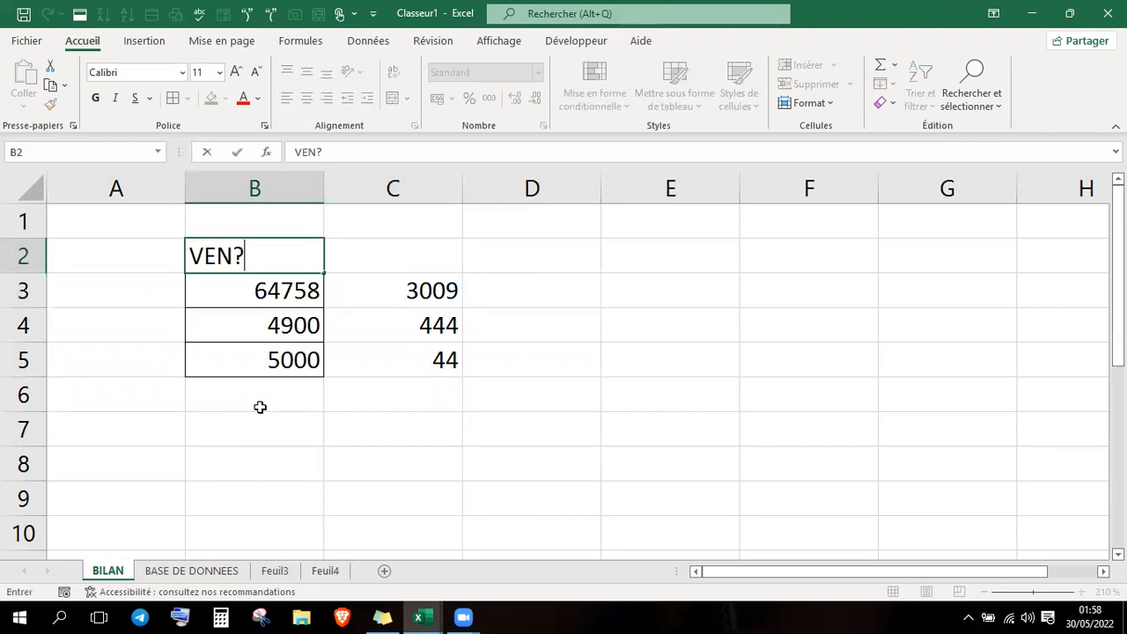
key("BackSpace")
type("E 1")
key("Tab")
type("VENT")
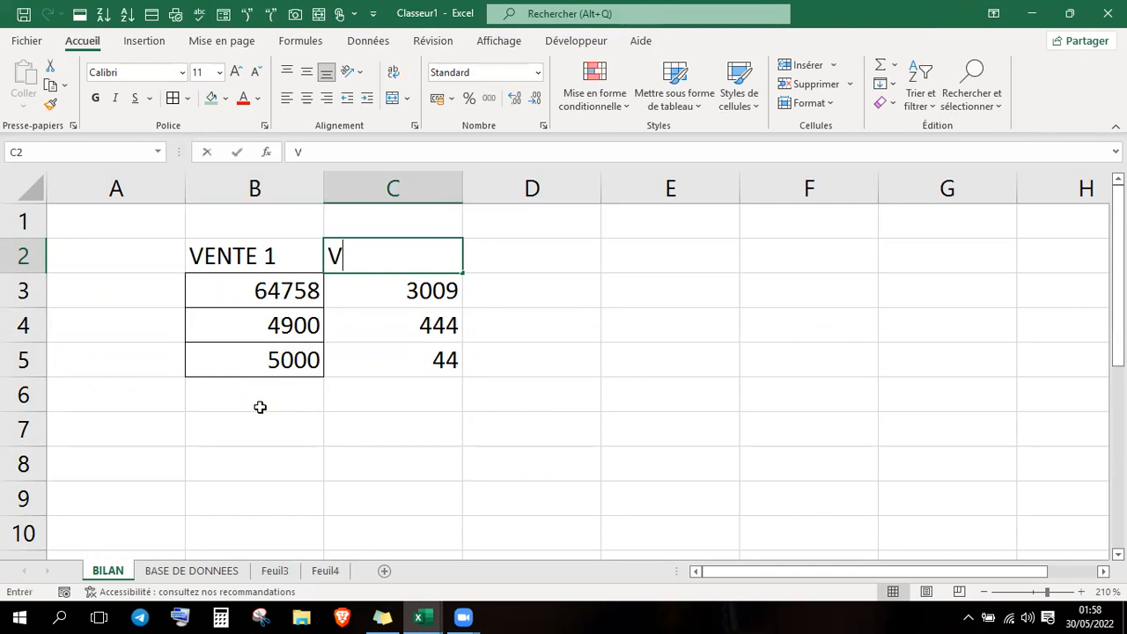
type("E")
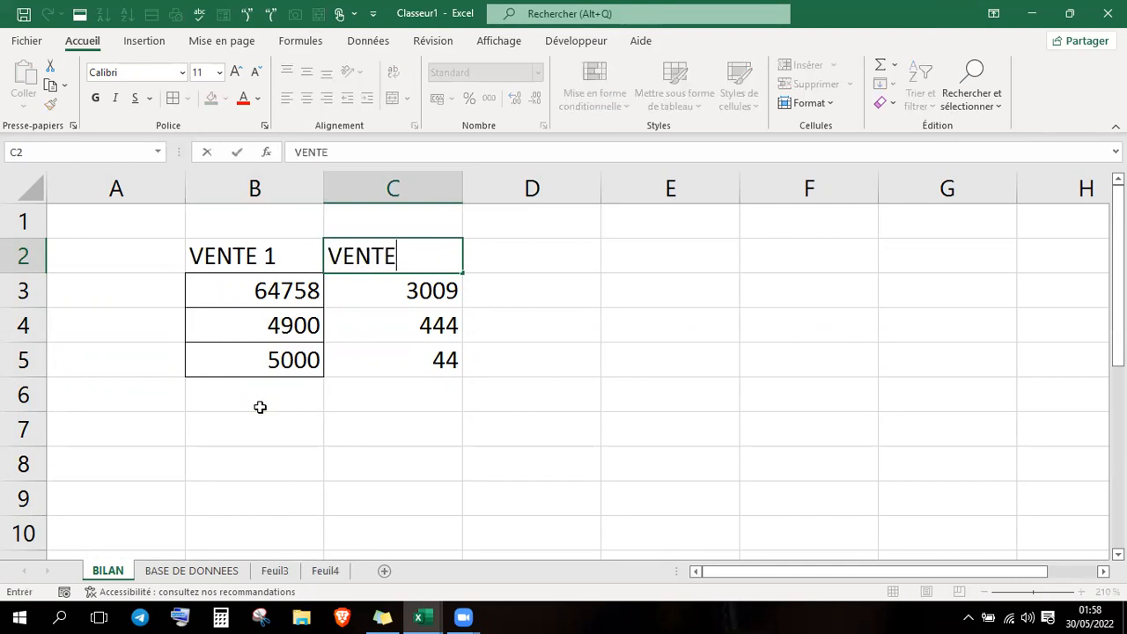
type("2")
key("Return")
key("Up")
left_click(325, 152)
key("Return")
- Add the TOTAL header in D2 and begin a formula with =
key("Right")
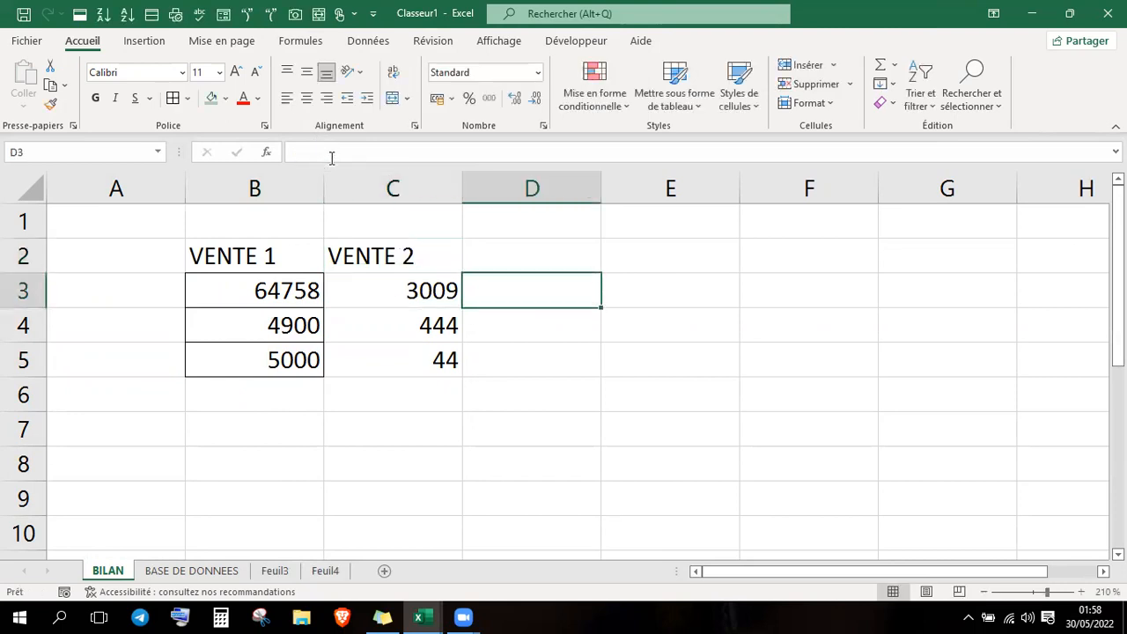
key("Up")
type("TOTAM")
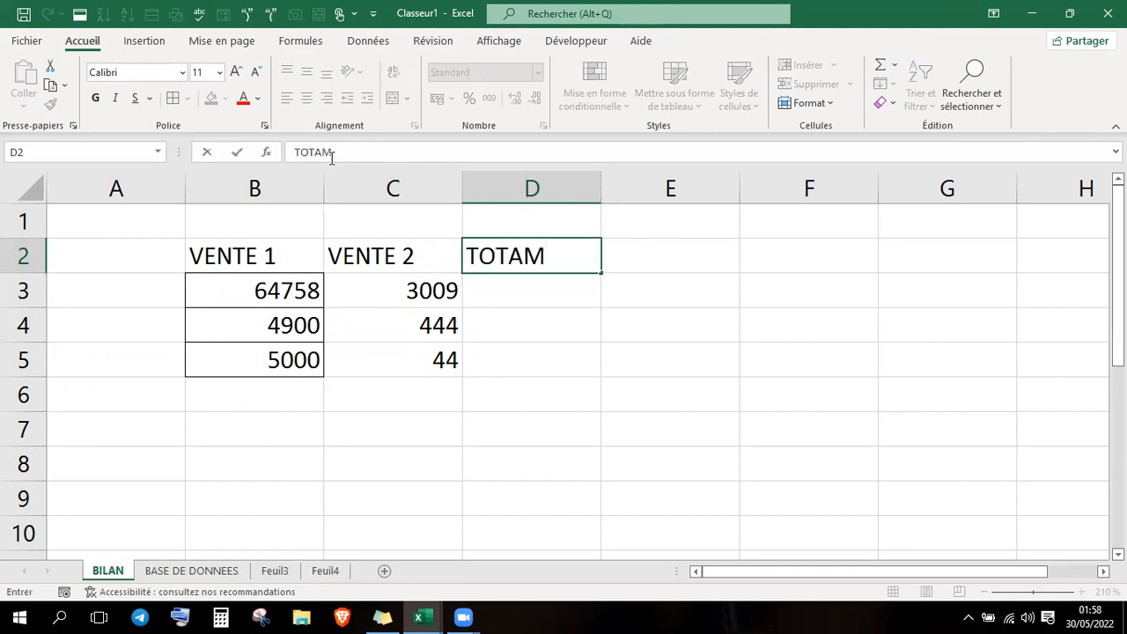
key("BackSpace")
type("L")
key("Return")
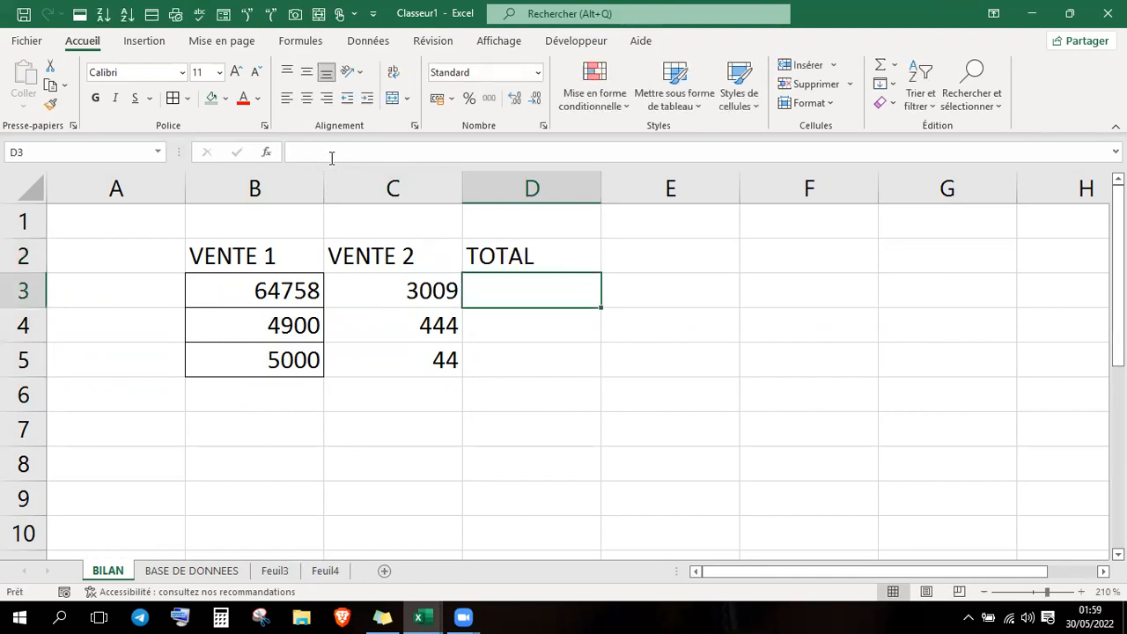
type("=")
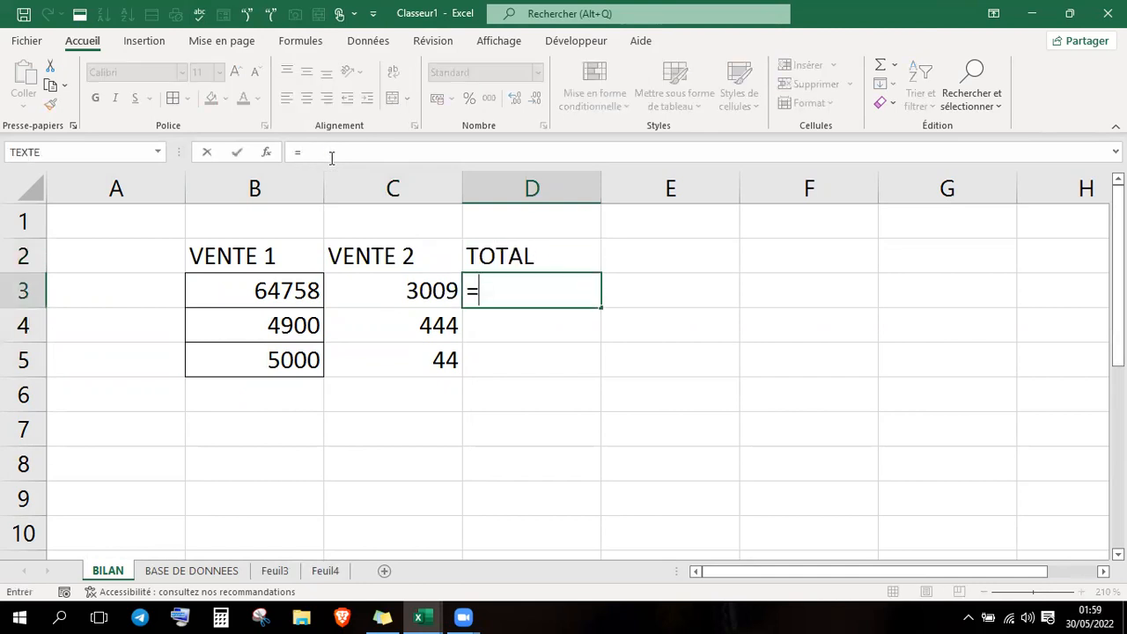
left_click(279, 296)
type("+")
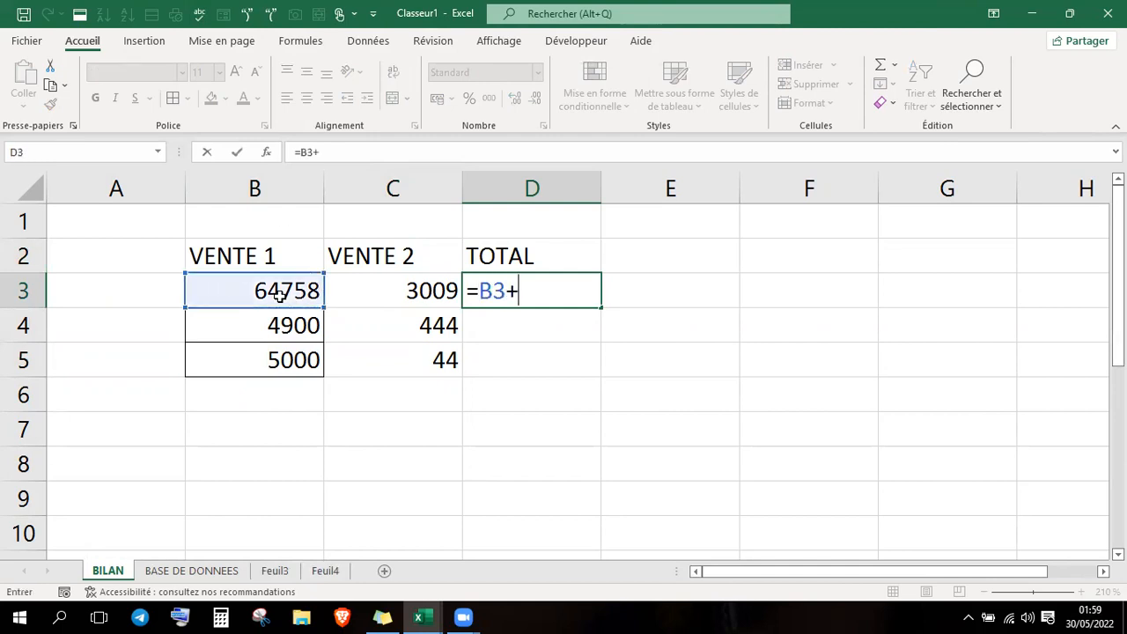
left_click(366, 291)
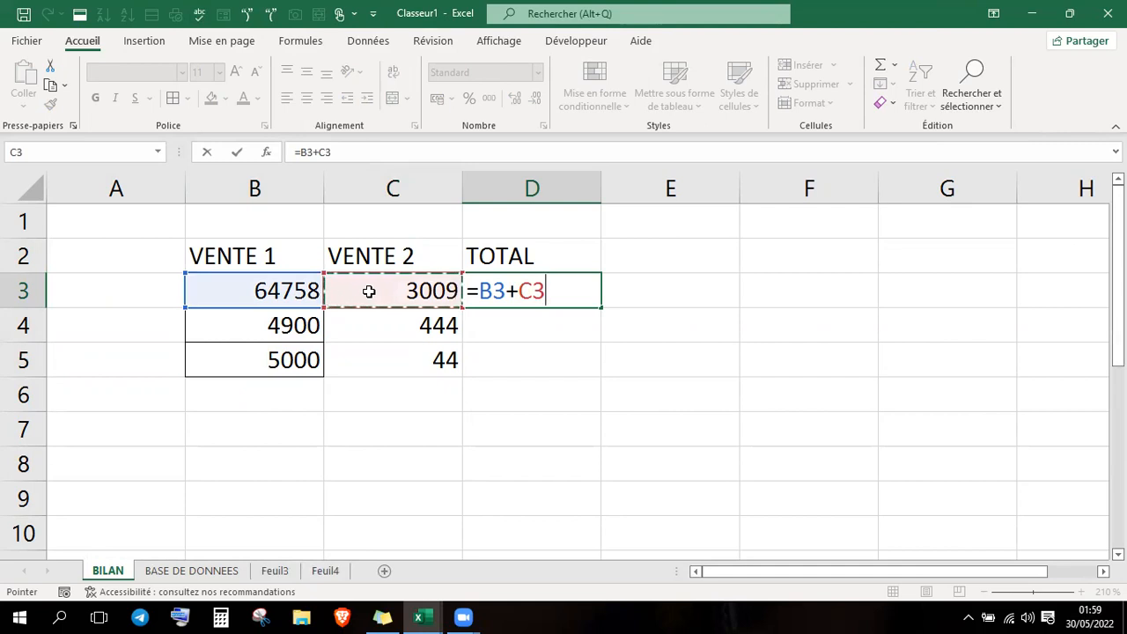
key("Return")
key("Up")
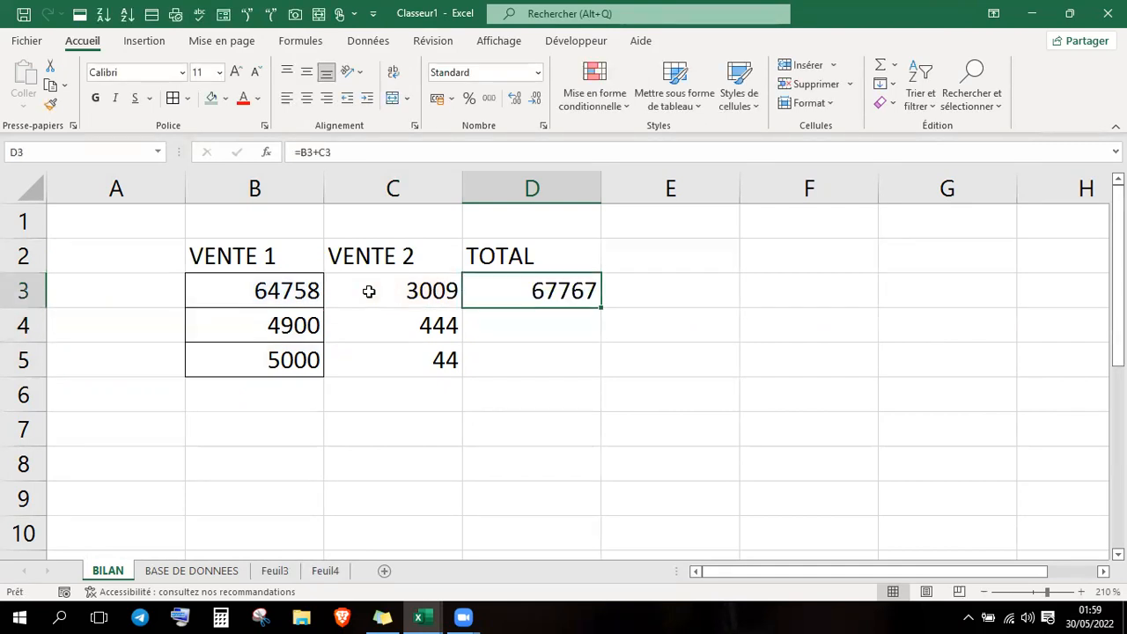
left_click(518, 326)
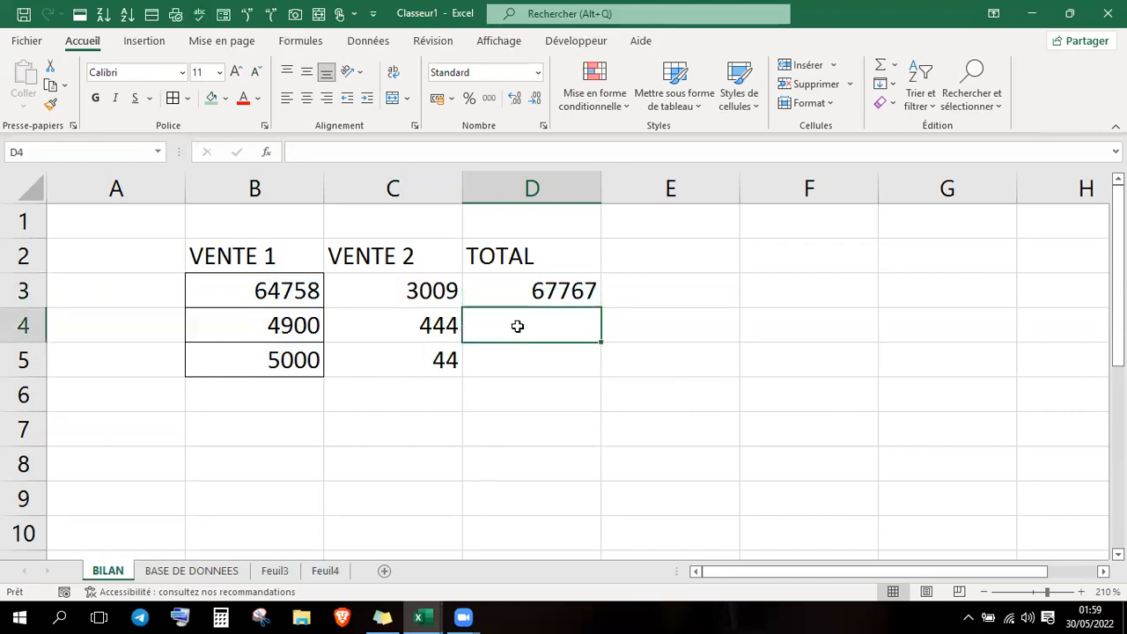
left_click(548, 291)
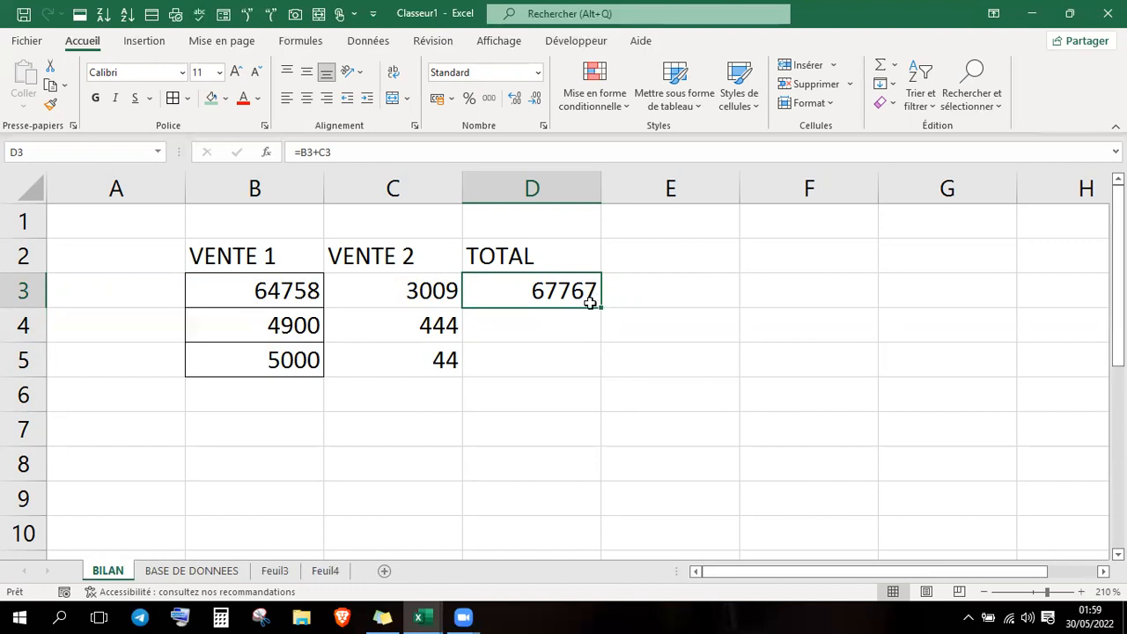
- Fill D3's total formula down to D5, giving 5344 and 5044, and check each one
left_click_drag(601, 308, 597, 365)
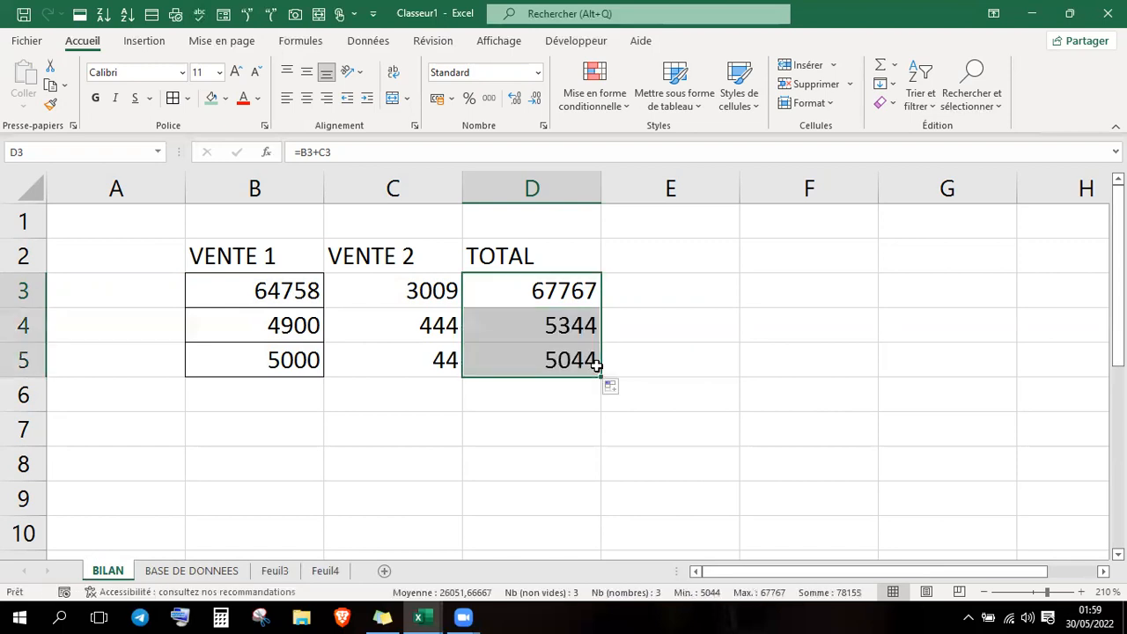
left_click(642, 324)
left_click(566, 325)
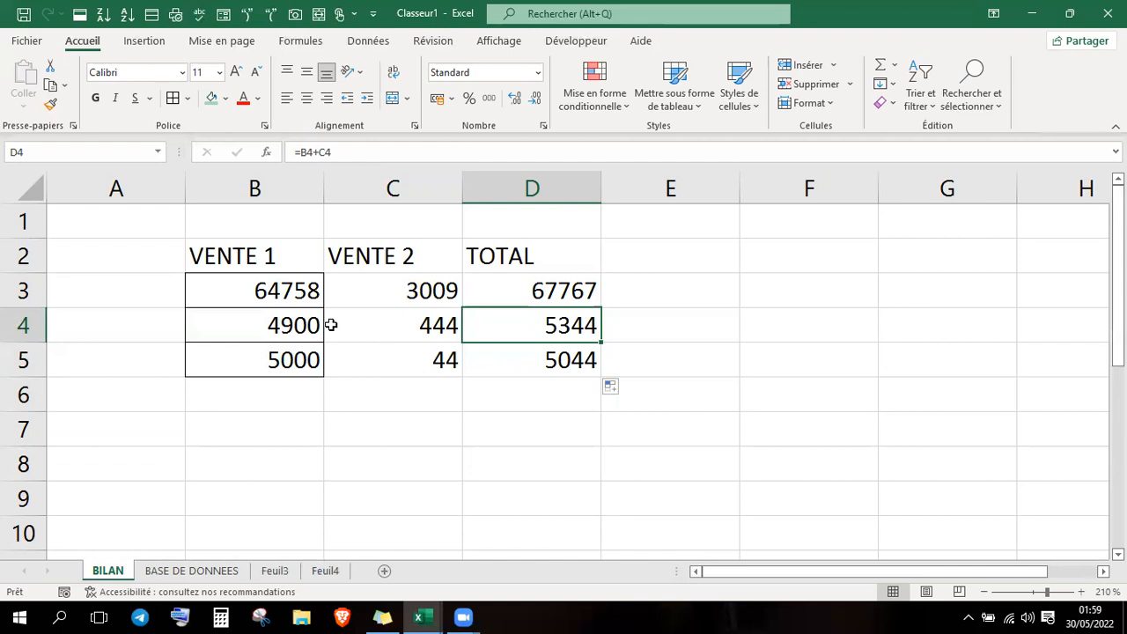
key("Down")
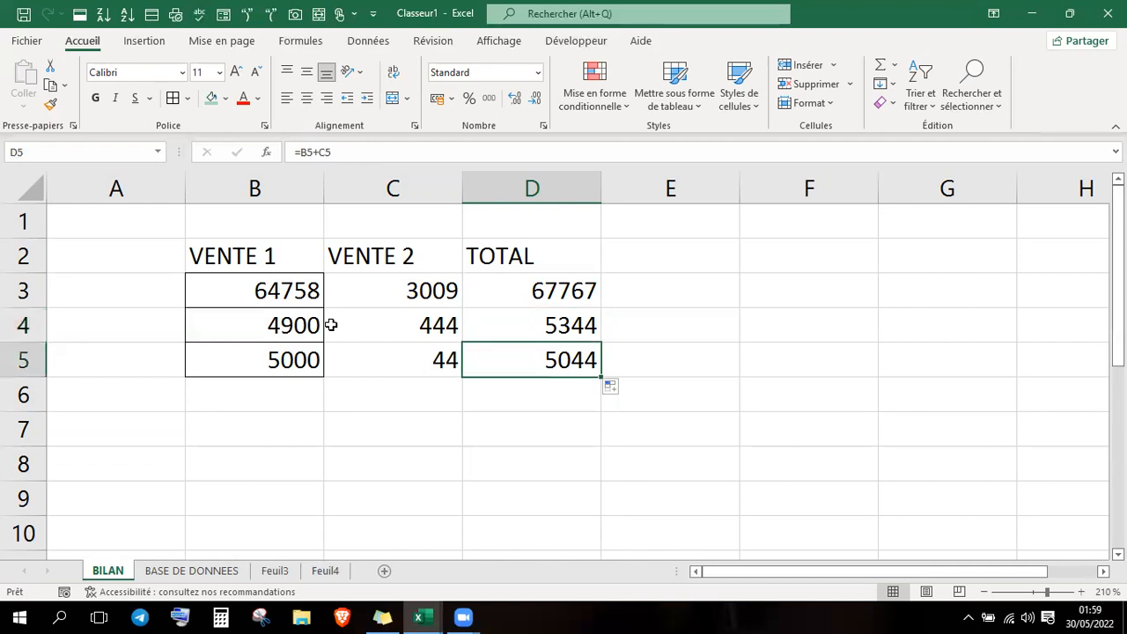
key("Up")
key("Up")
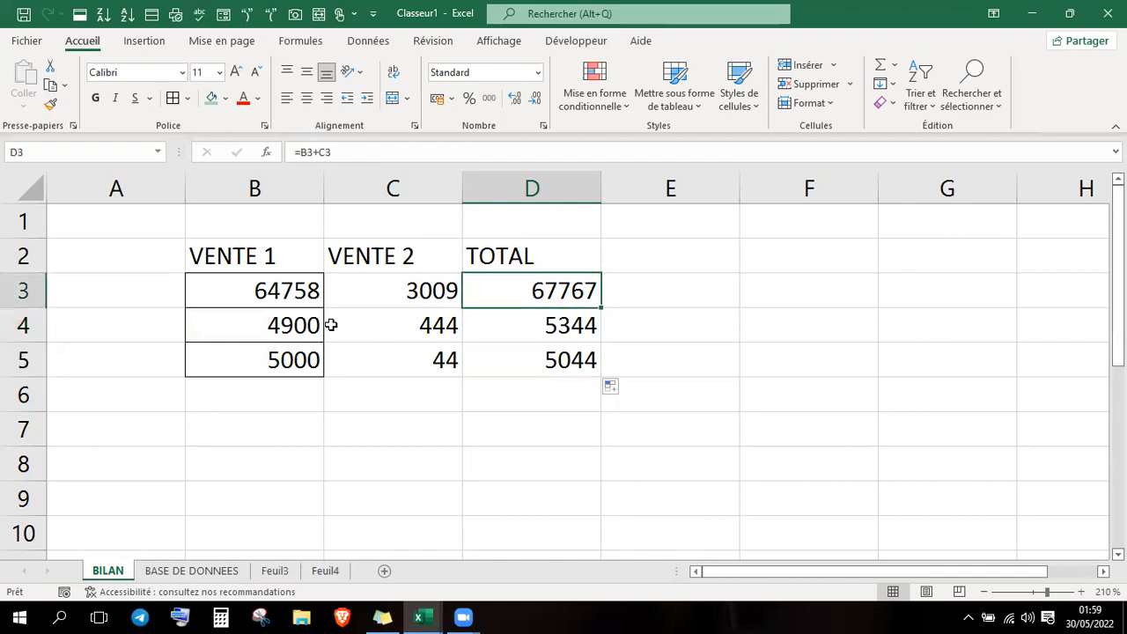
key("Down")
key("Down")
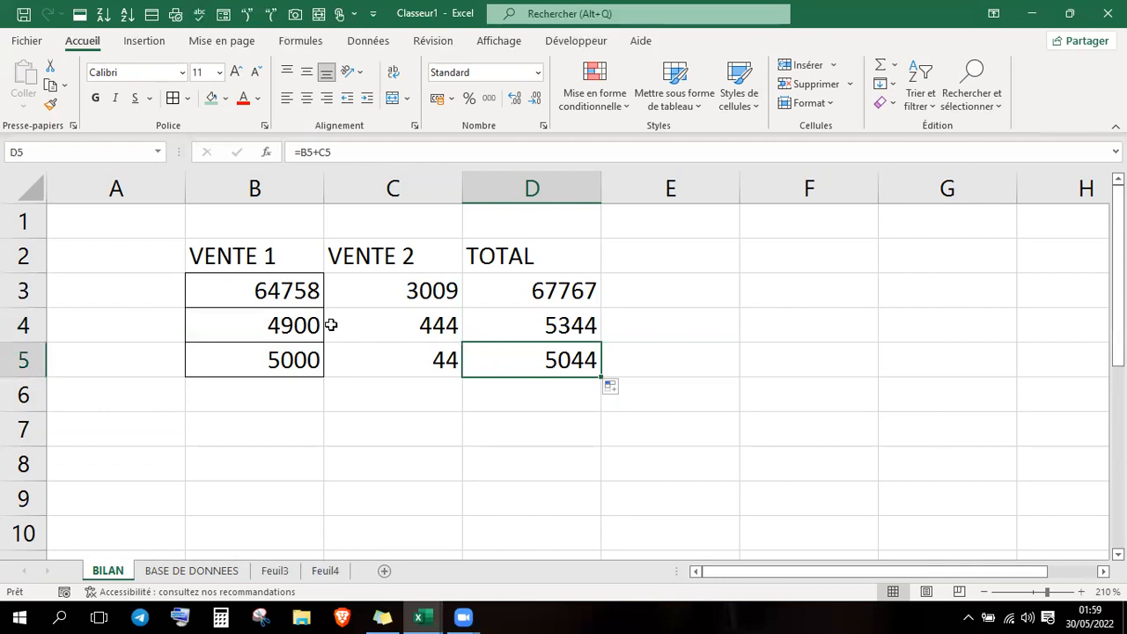
key("Down")
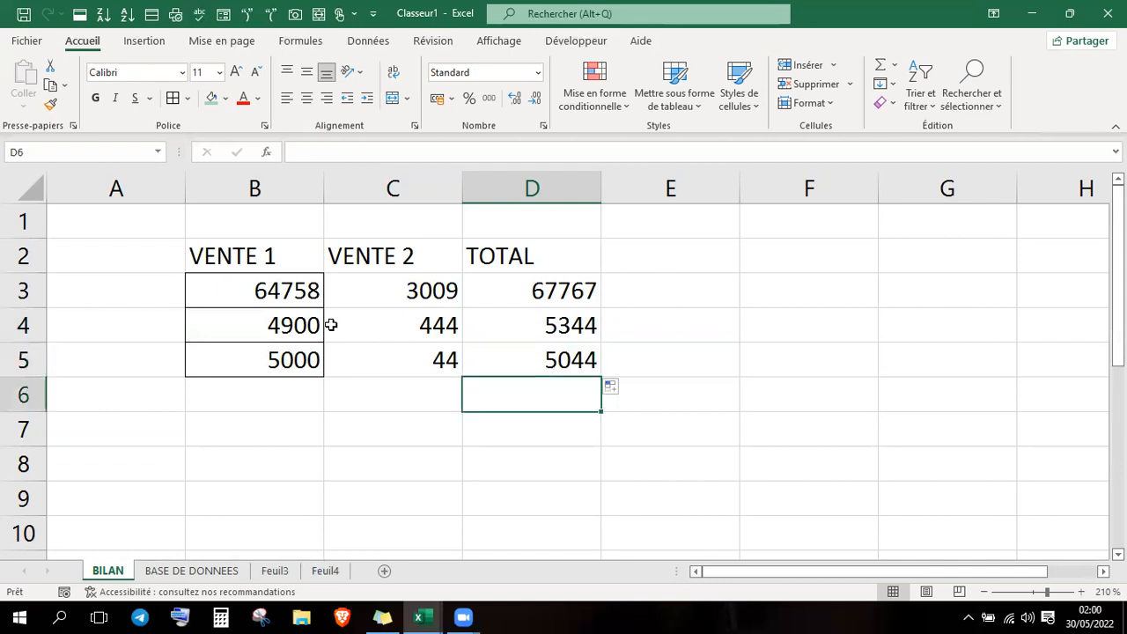
key("Down")
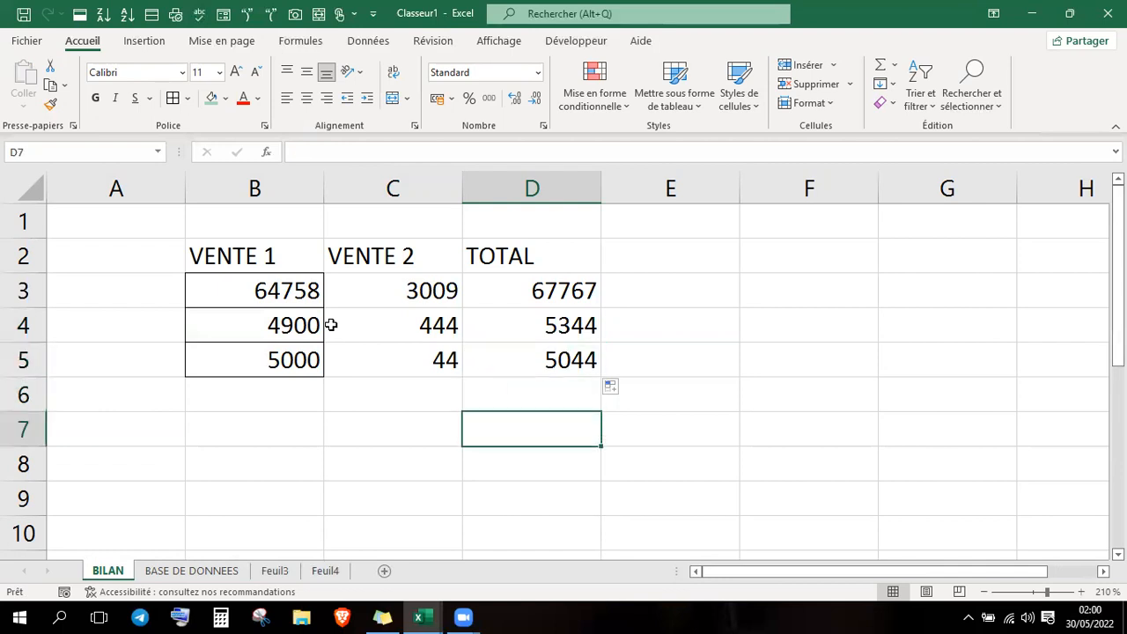
key("Down")
key("Down")
key("Down")
left_click_drag(300, 295, 519, 353)
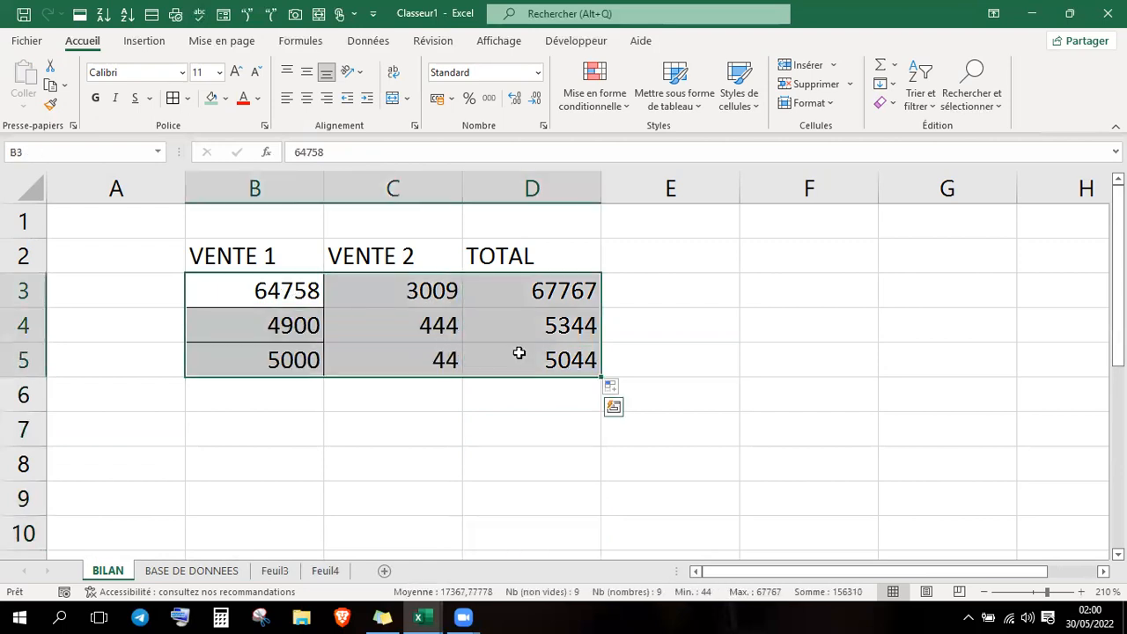
- Change B3 to 23764758 so D3 totals 23767767, and widen column D to fit
left_click(267, 290)
double_click(256, 292)
type("H7")
key("BackSpace")
key("BackSpace")
type("23732")
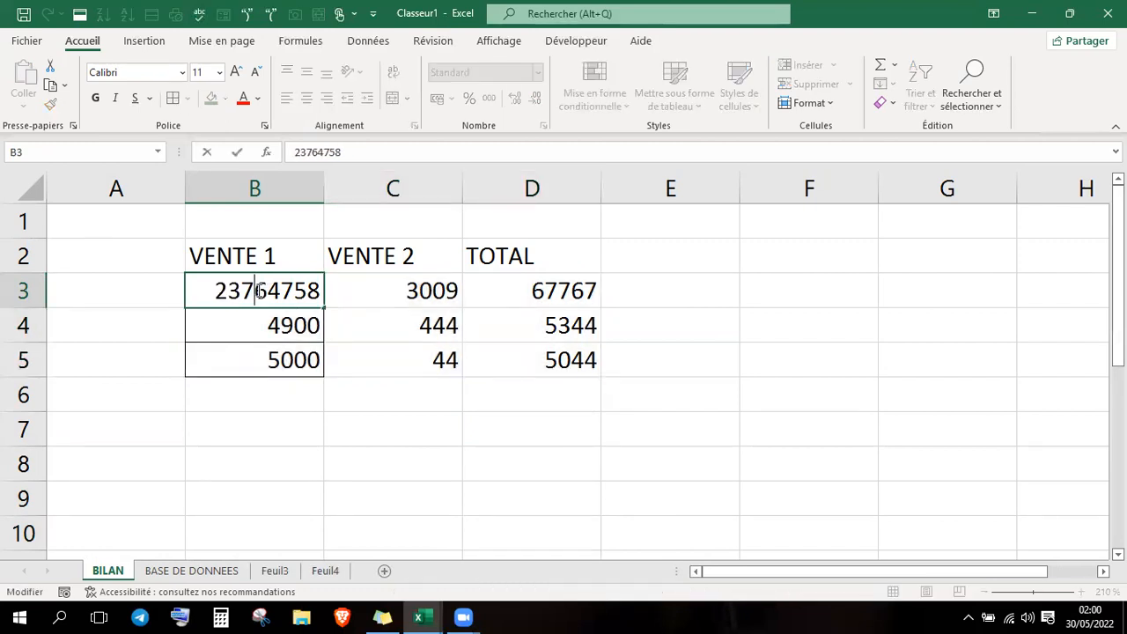
key("BackSpace")
key("BackSpace")
key("ctrl+Return")
key("Down")
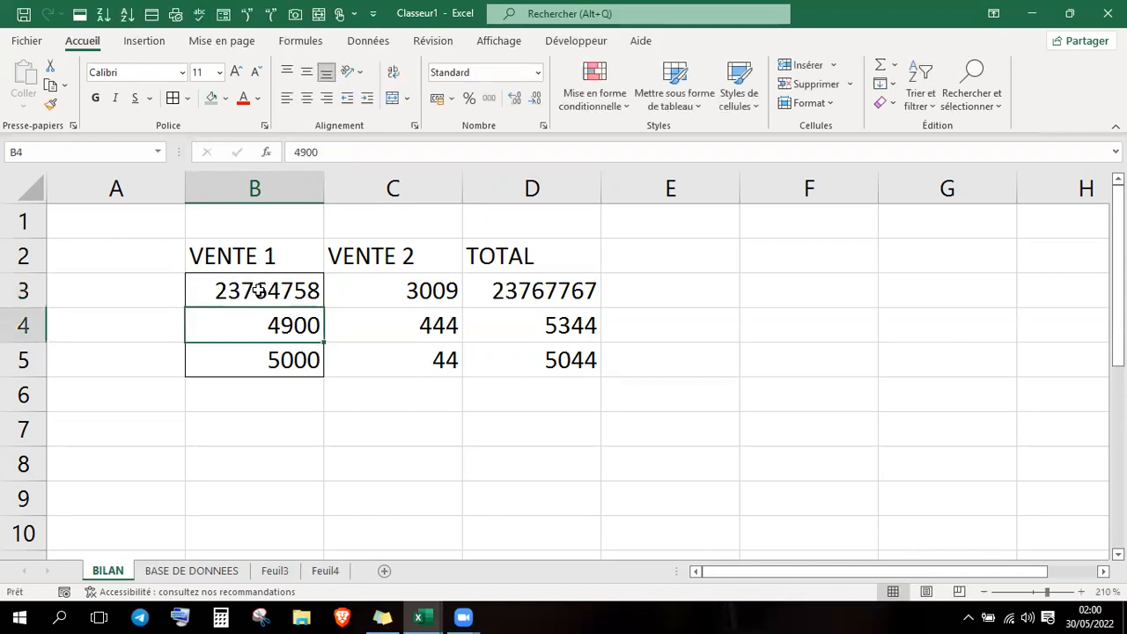
key("Right")
key("Right")
key("Up")
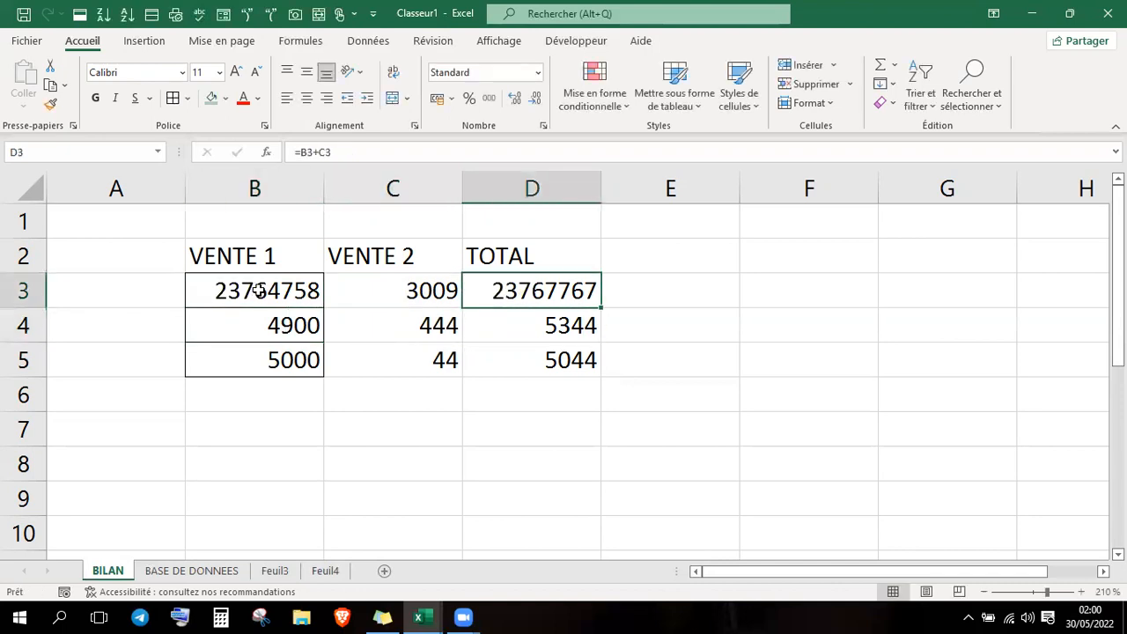
left_click_drag(601, 192, 655, 207)
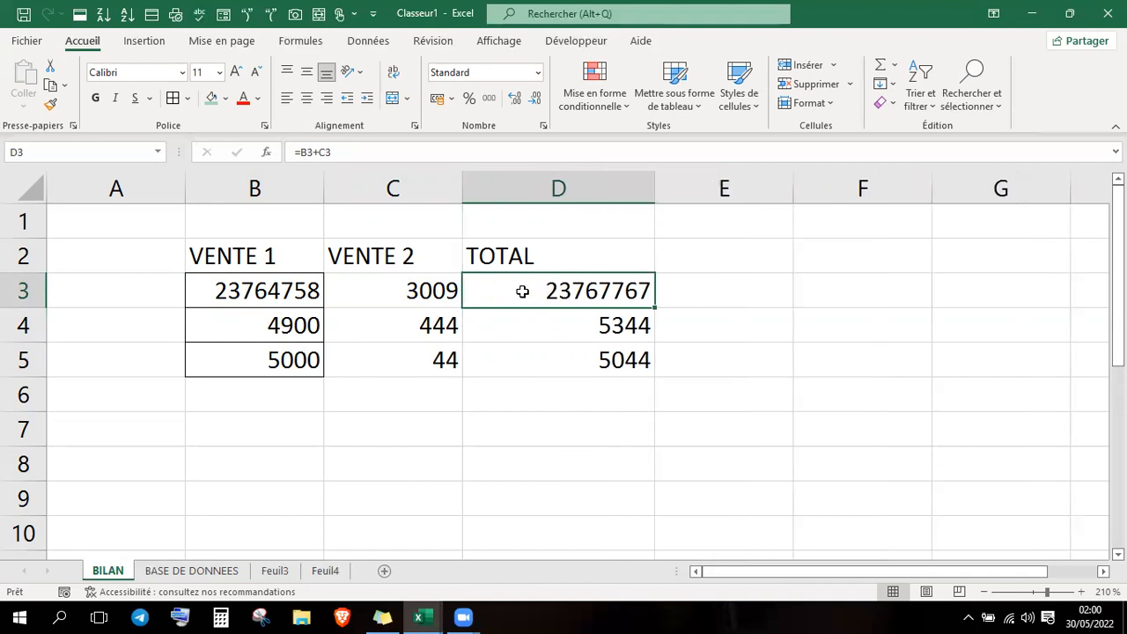
left_click_drag(273, 294, 574, 352)
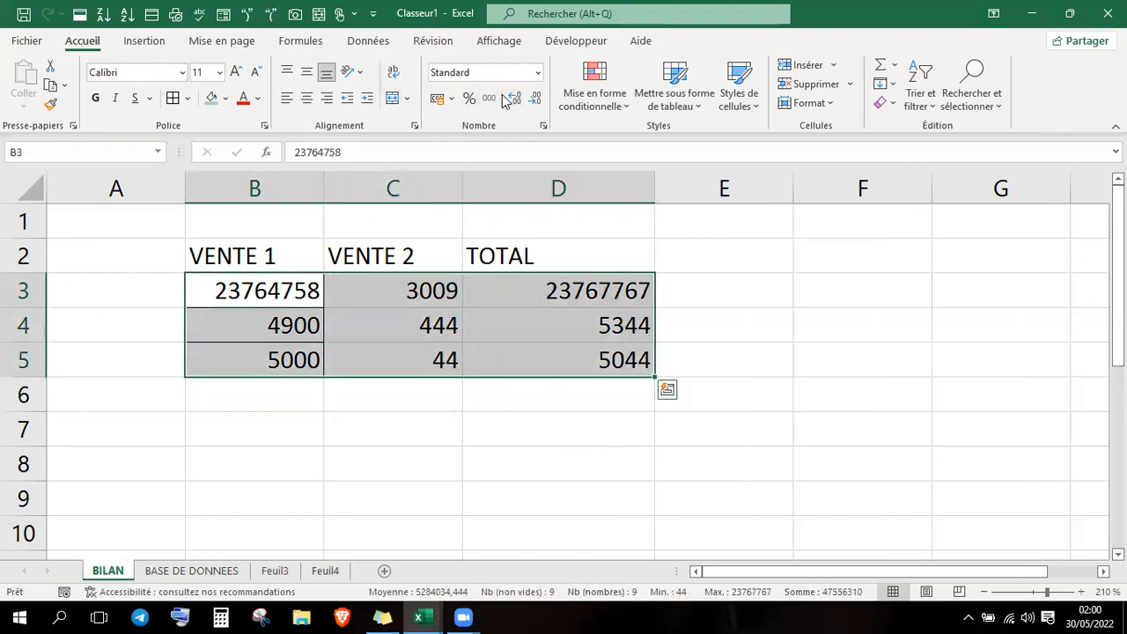
- Format B3:D5 as Monétaire with the CFA Français (Sénégal) symbol and 0 decimals
left_click(539, 75)
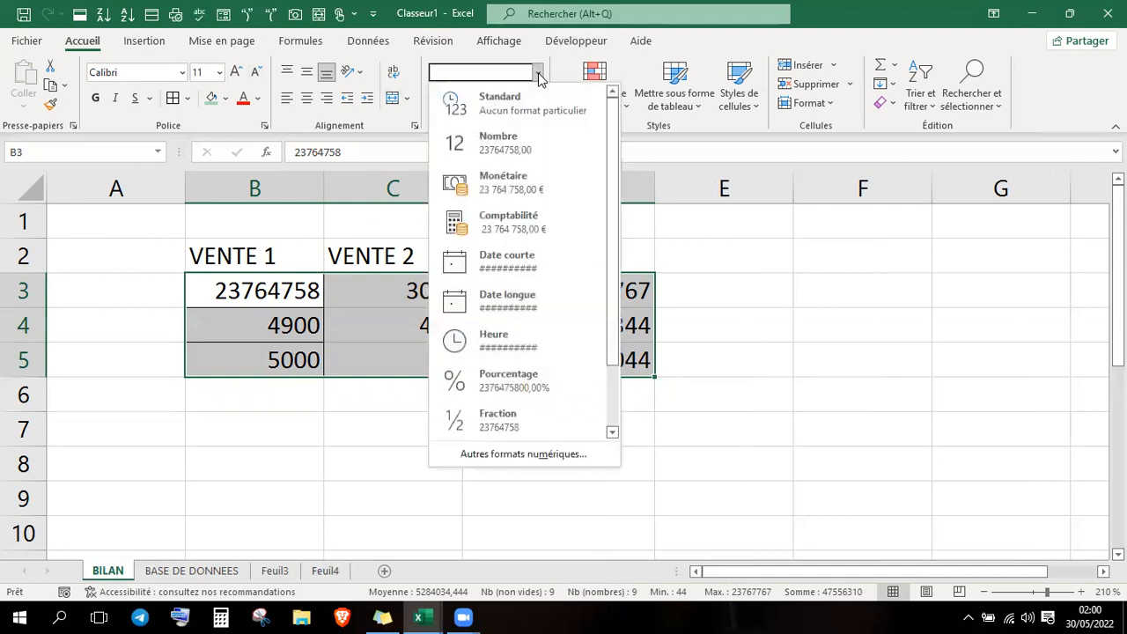
left_click(539, 75)
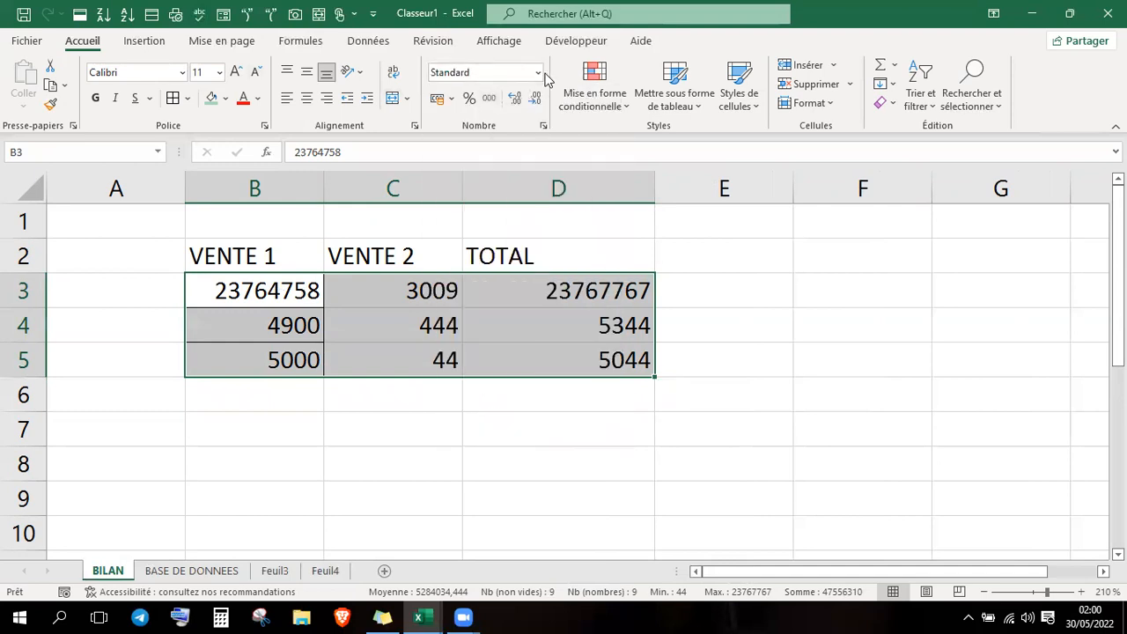
left_click(538, 74)
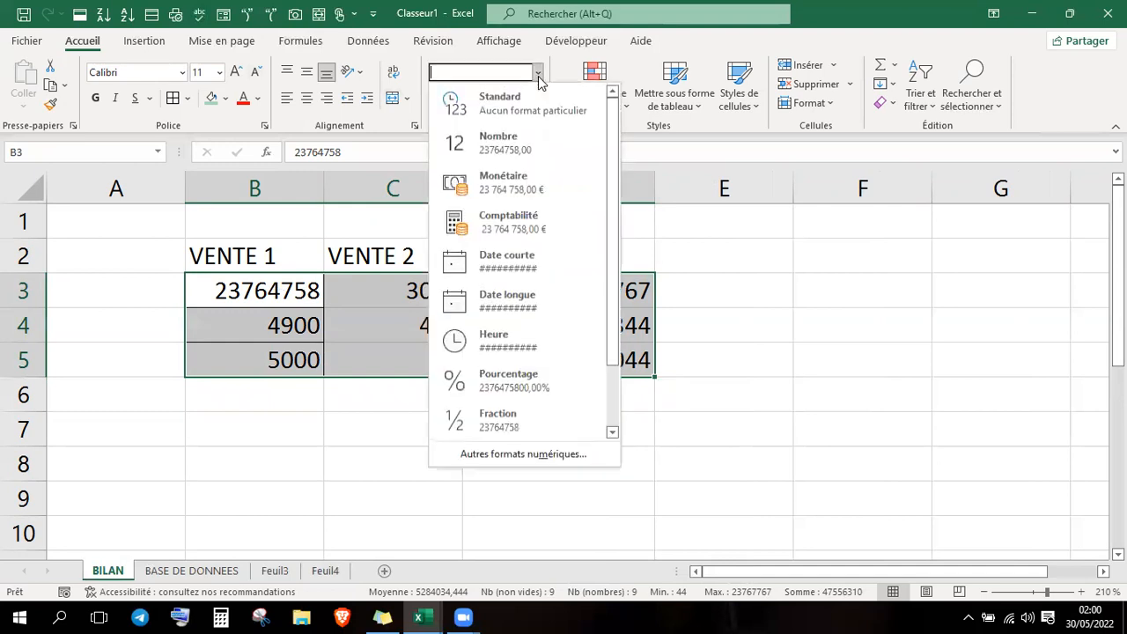
left_click(524, 198)
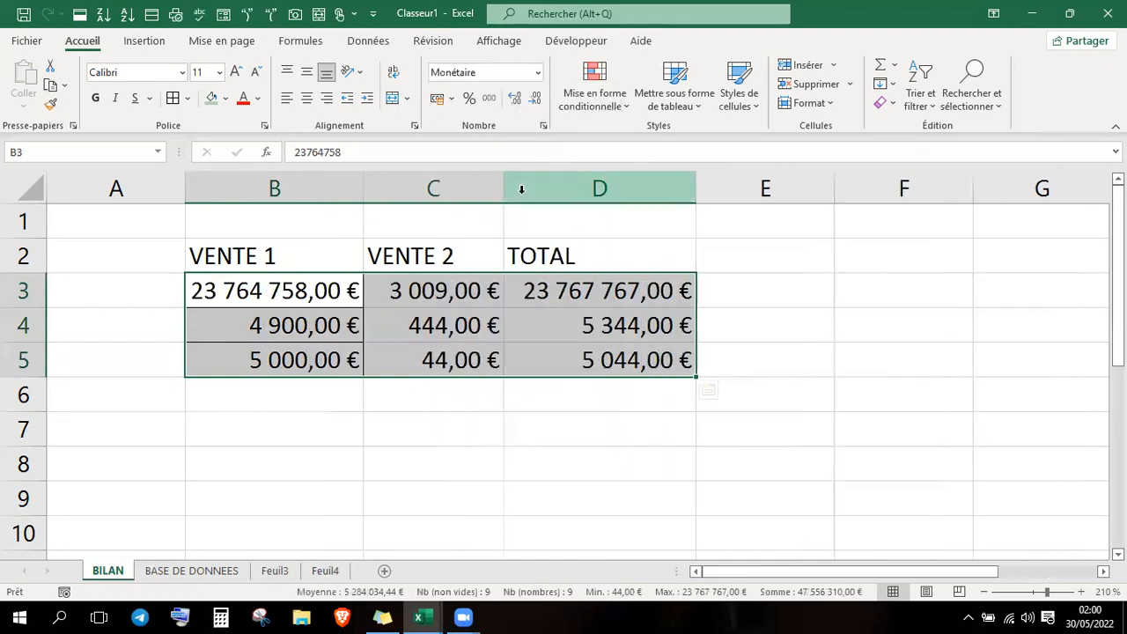
left_click(543, 131)
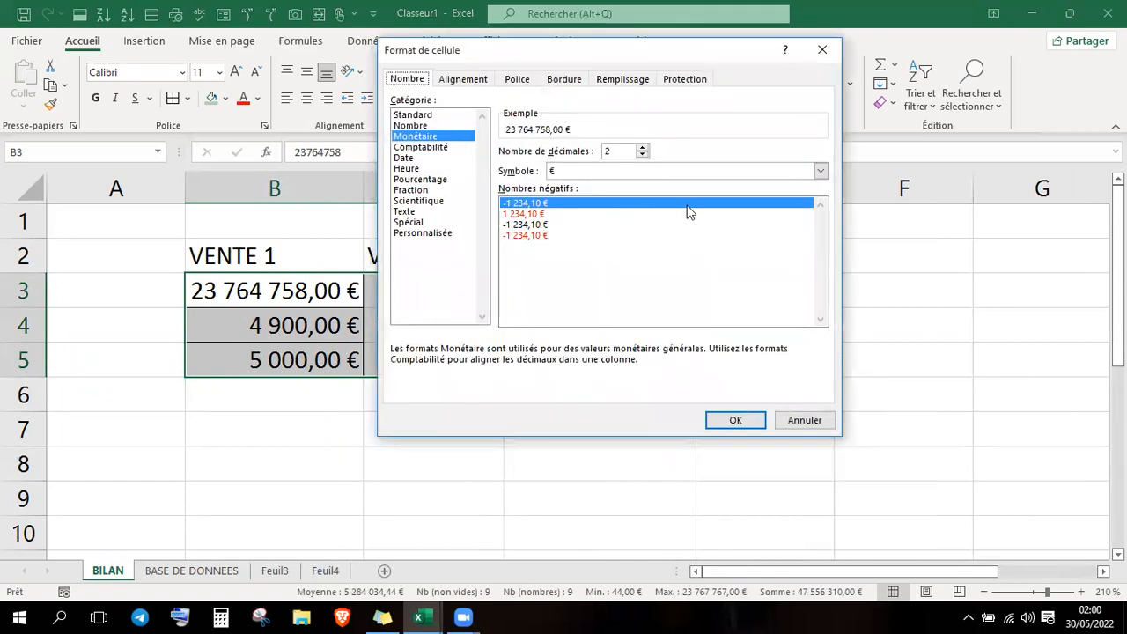
left_click(820, 171)
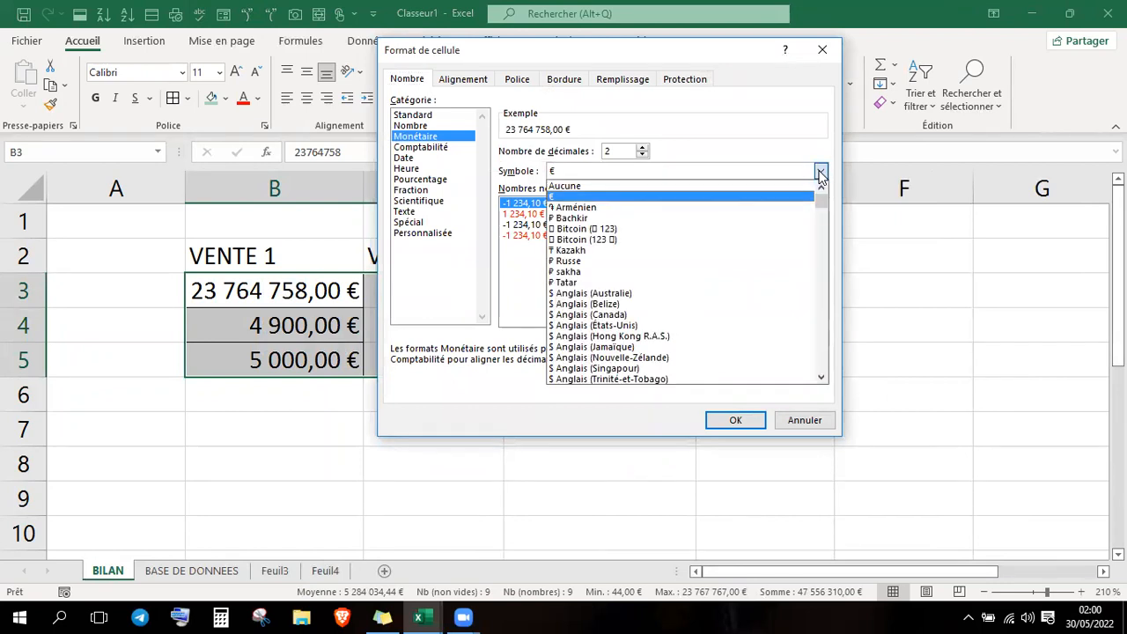
left_click_drag(822, 209, 821, 255)
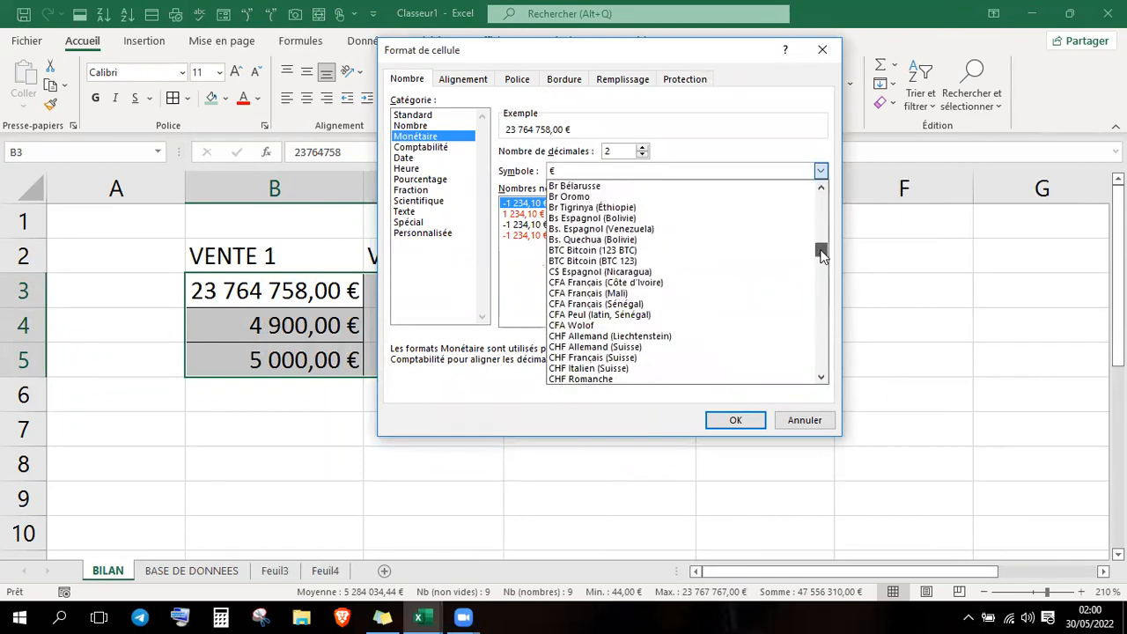
left_click(683, 304)
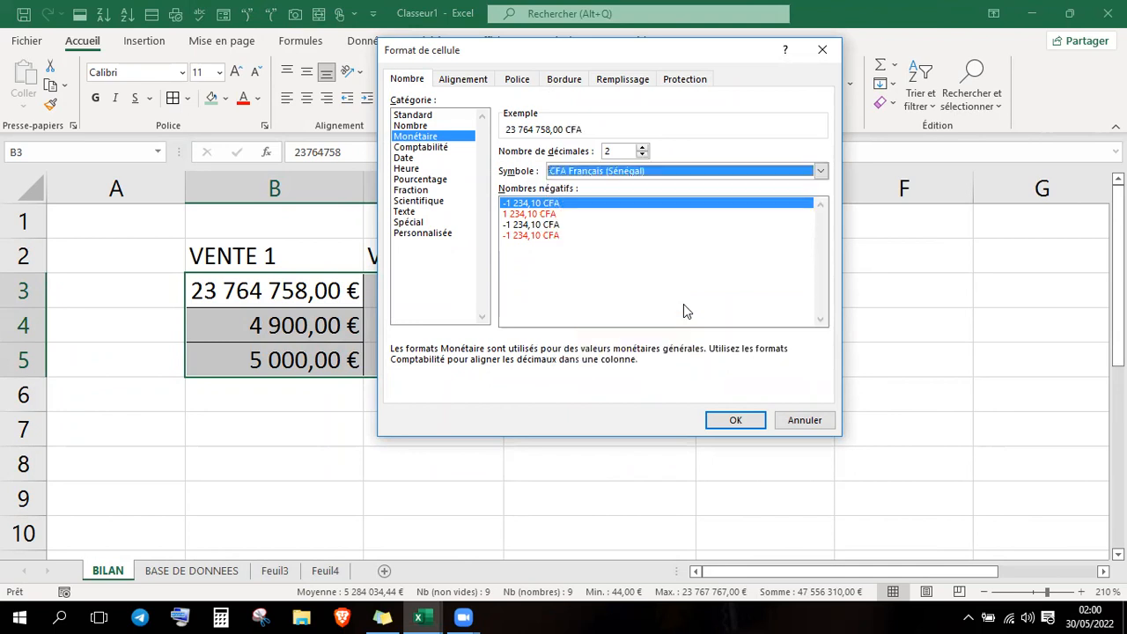
left_click(642, 155)
left_click(642, 155)
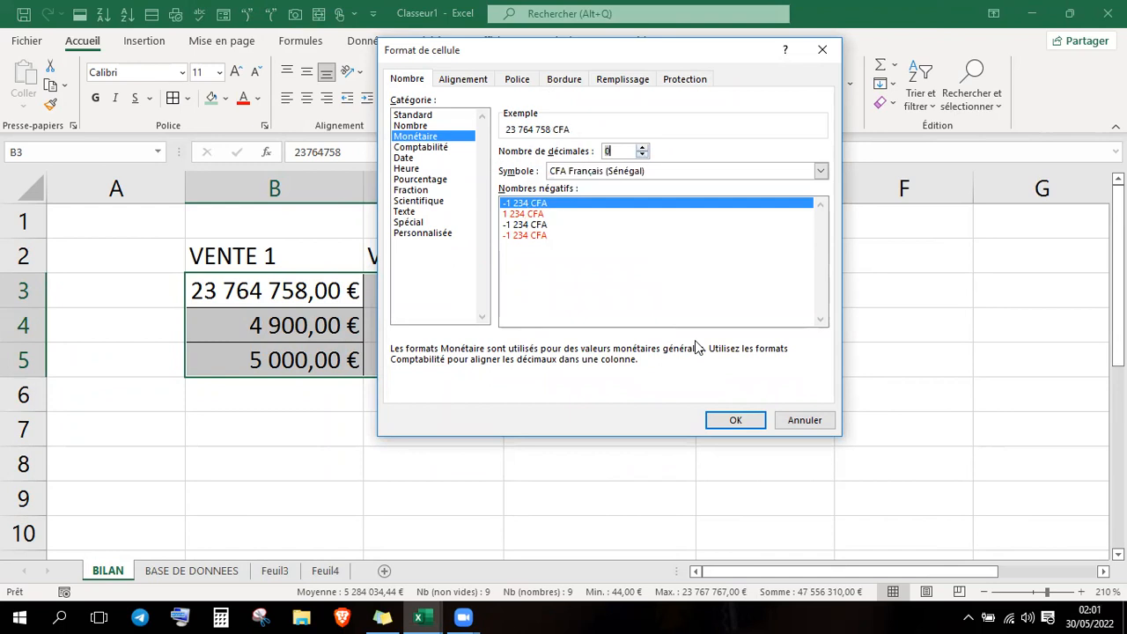
left_click(734, 421)
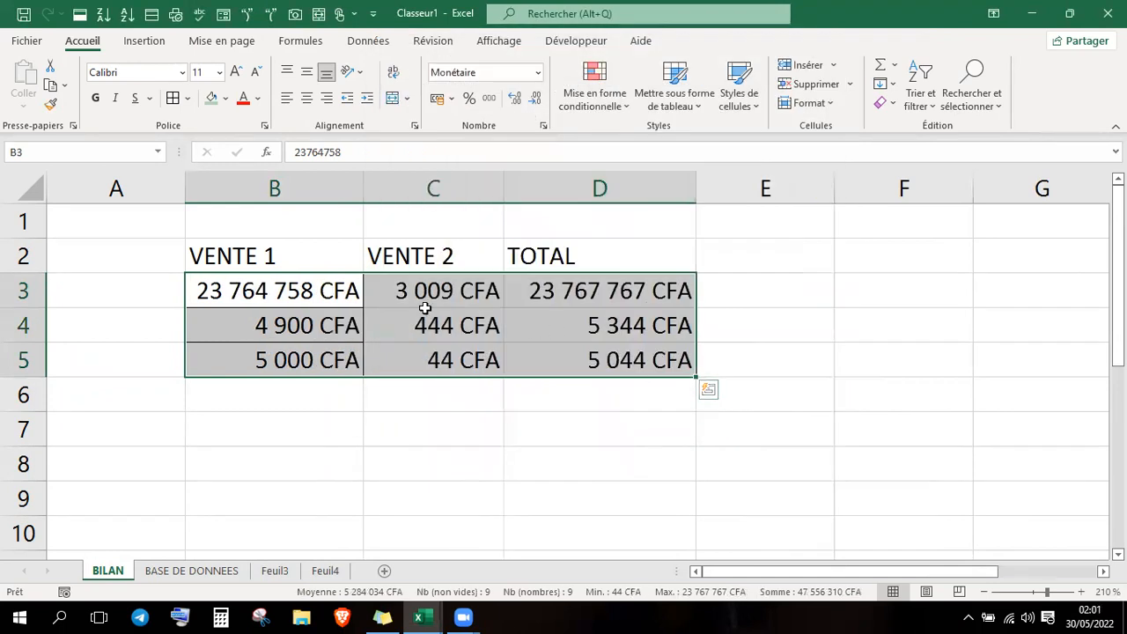
- Check the row 4 values and the D4:D5 totals, ending at B7 below the table
left_click(326, 310)
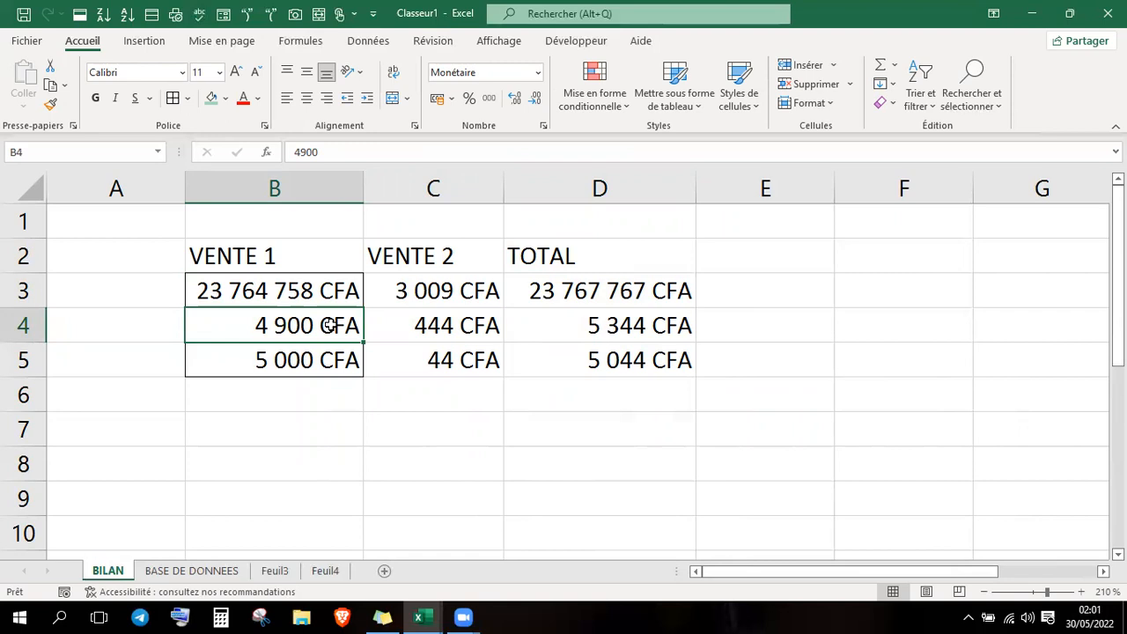
key("Right")
key("Right")
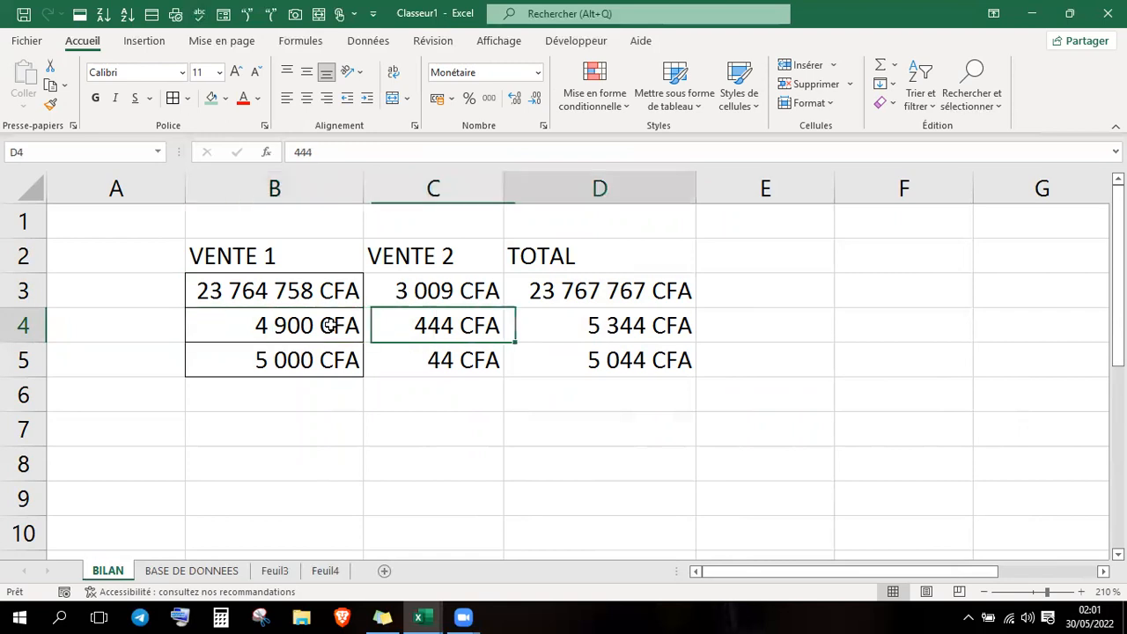
key("Up")
key("Down")
key("Down")
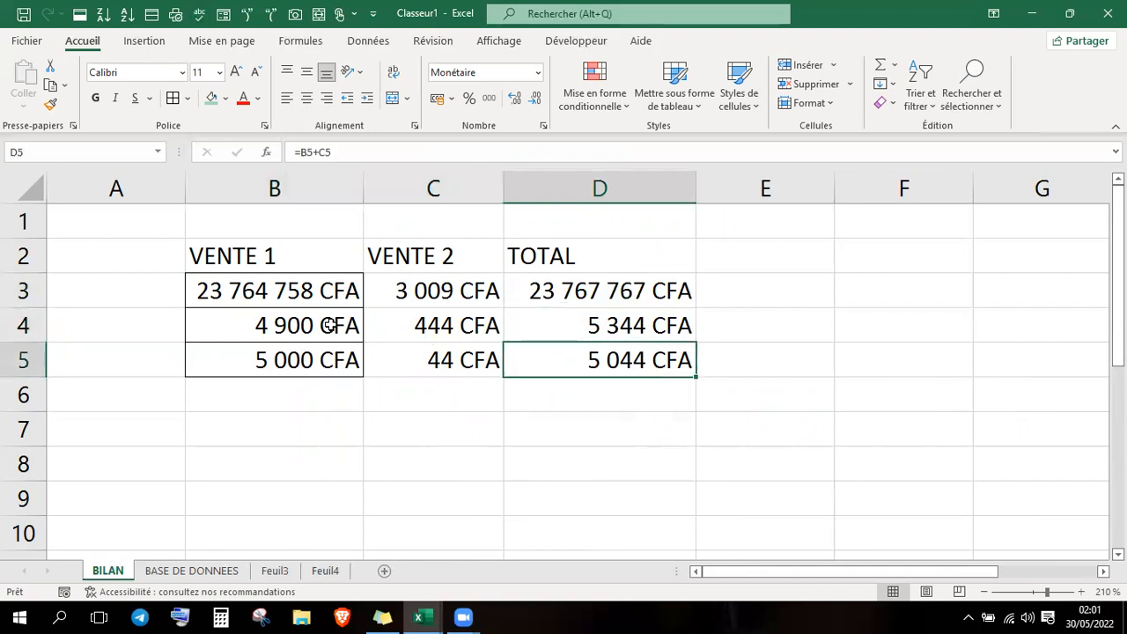
key("Down")
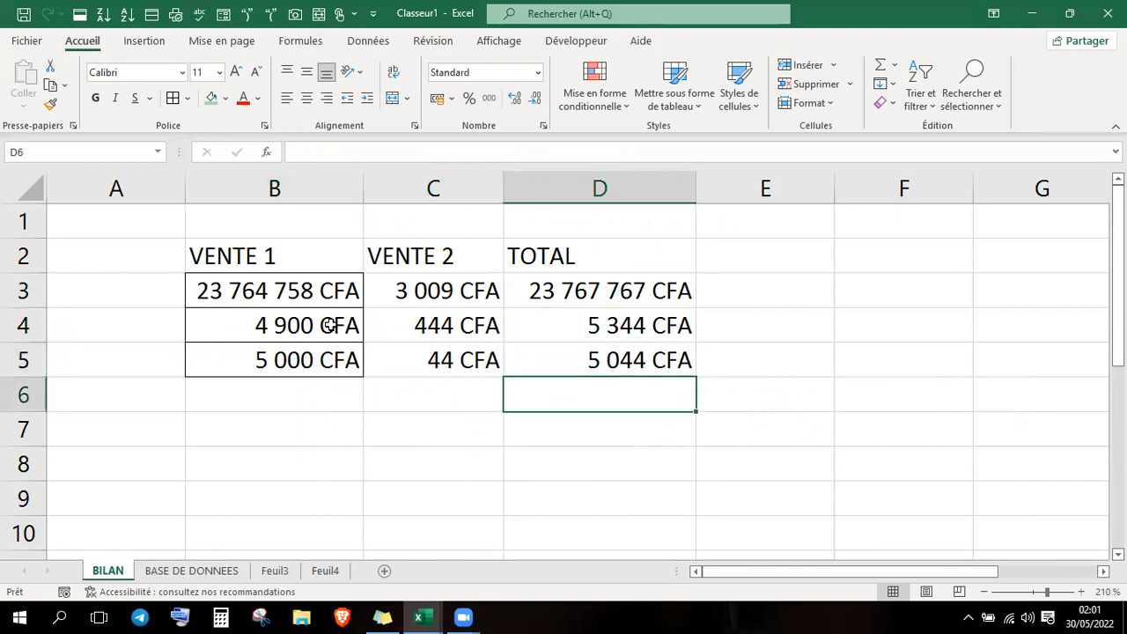
key("Down")
key("Left")
key("Left")
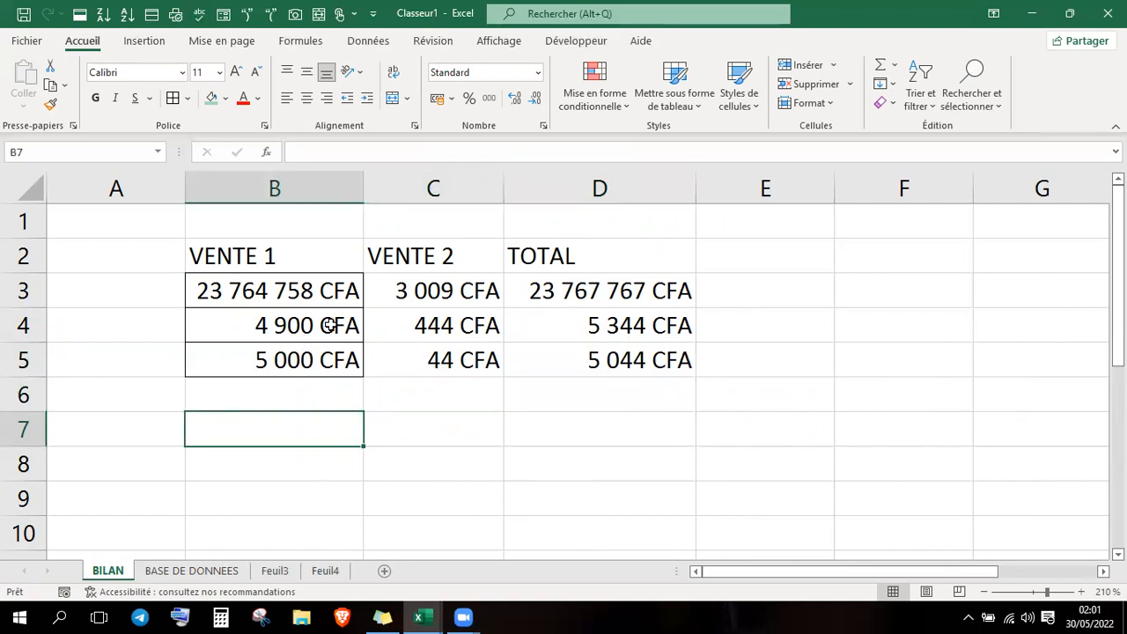
- Type trial entries A, then 1, 2 and 3 into B7:B9
type("A")
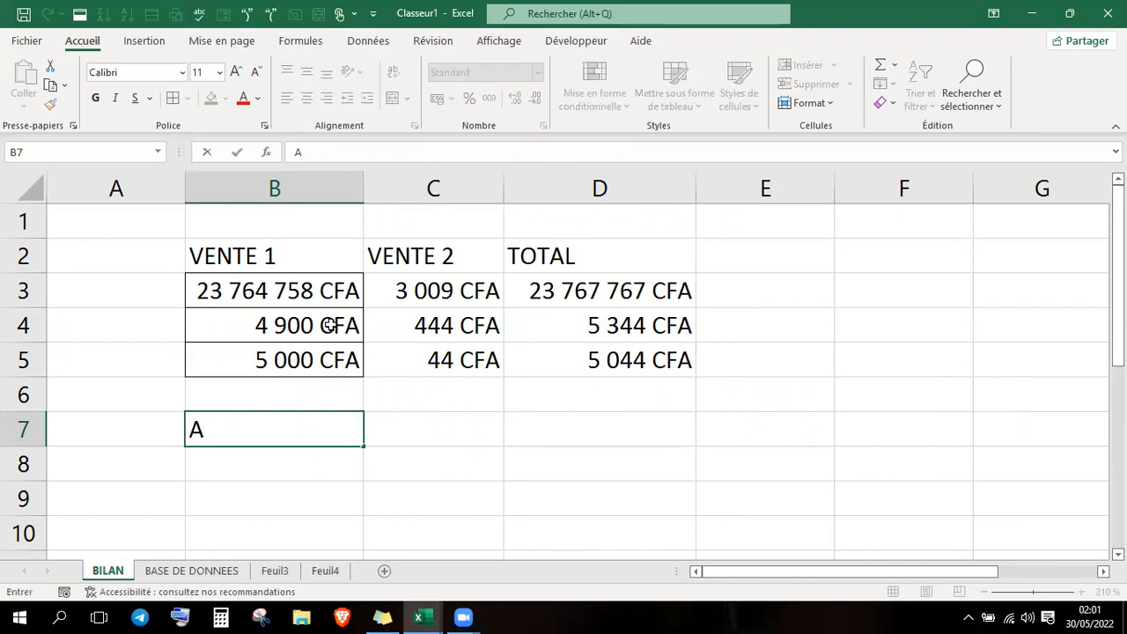
key("Return")
key("Up")
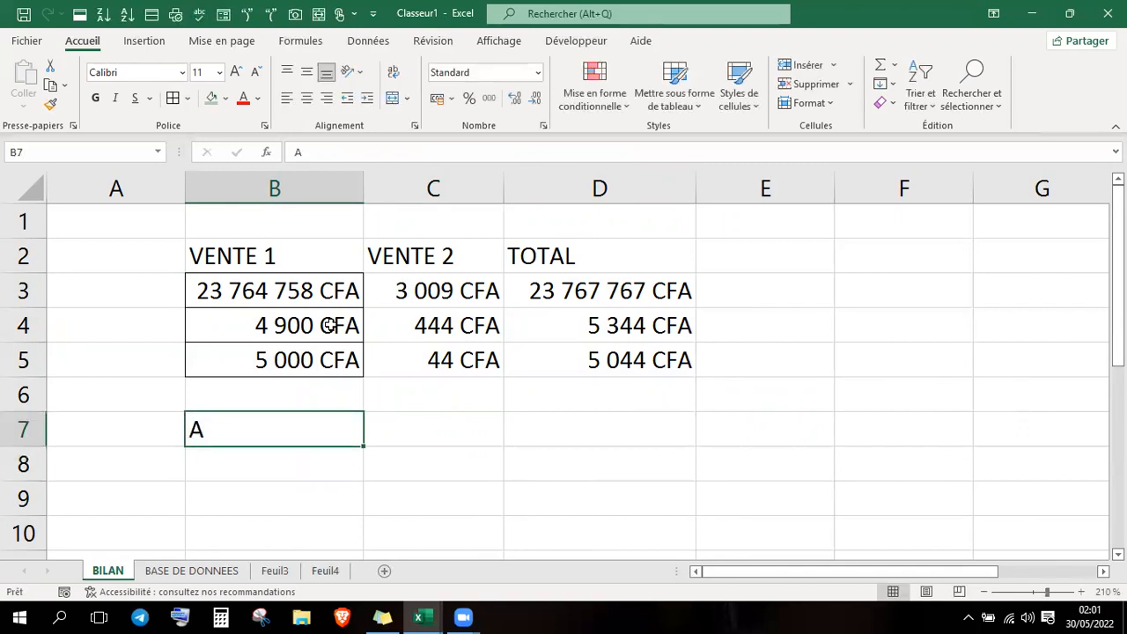
type("1")
key("Return")
type("2")
key("Return")
type("3")
key("Return")
- Clear the trial entries from B7:B9 and switch to the Feuil3 sheet
key("Up")
key("Up")
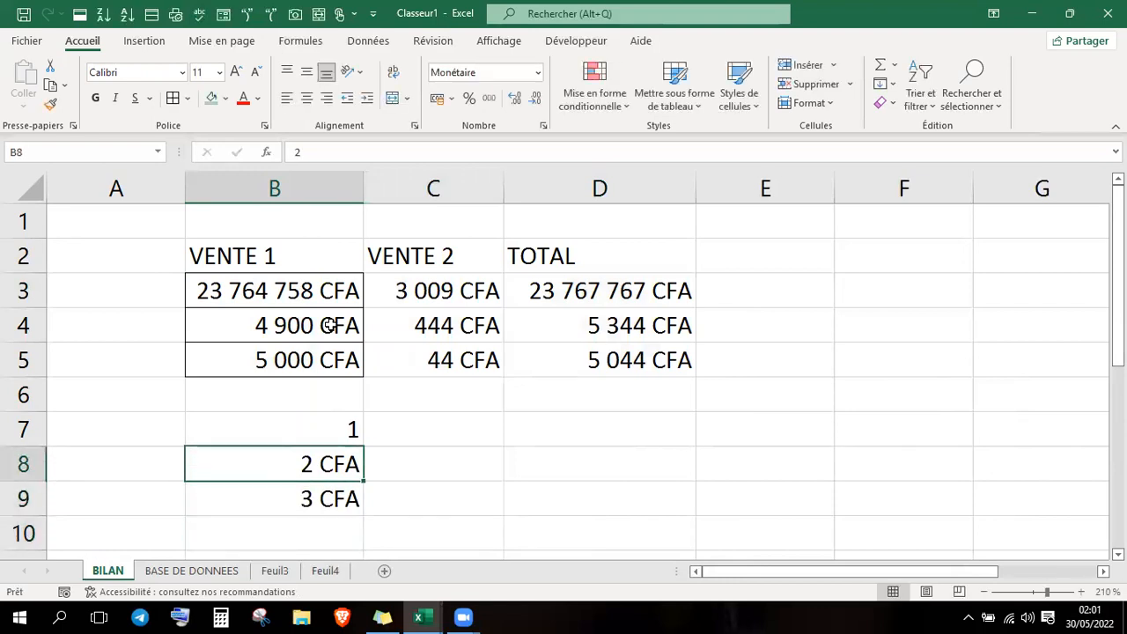
key("Up")
key("shift+Down")
key("shift+Down")
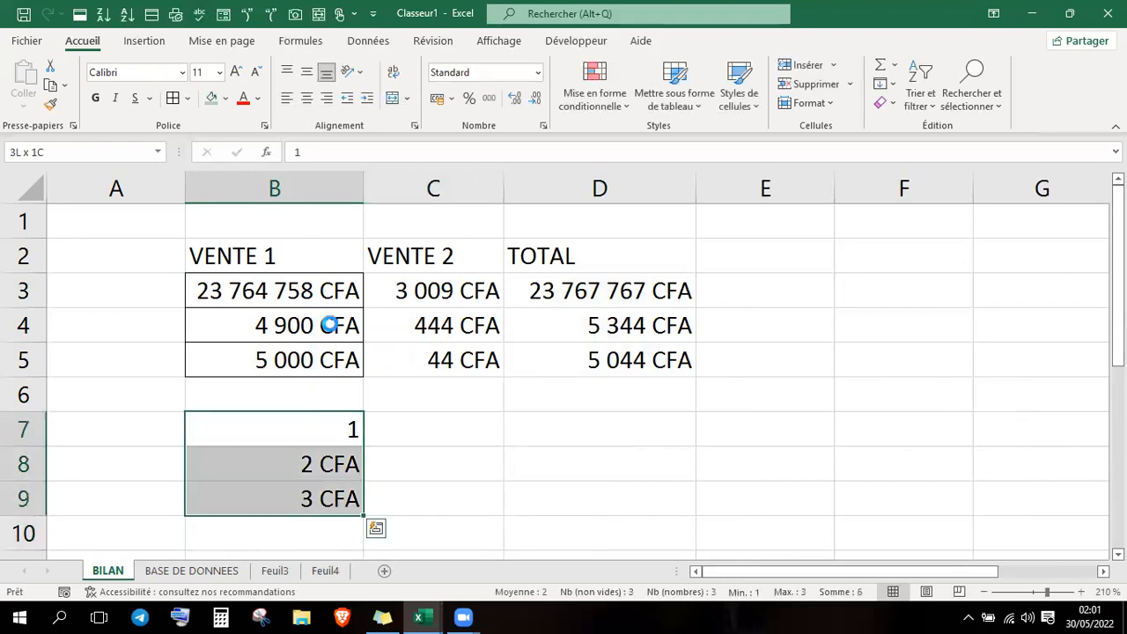
key("Delete")
left_click(272, 570)
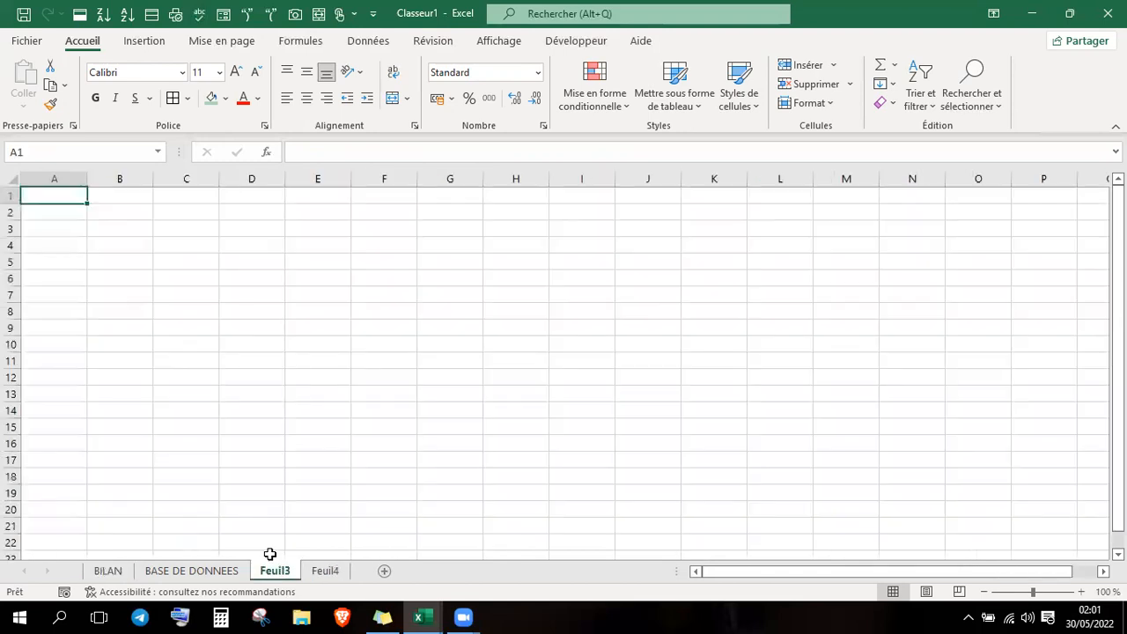
- Zoom the sheet to 210% and enter 1, 2, 3 and 4 in B2:B5
left_click(1080, 592)
left_click(1081, 591)
left_click(1081, 591)
left_click(1081, 592)
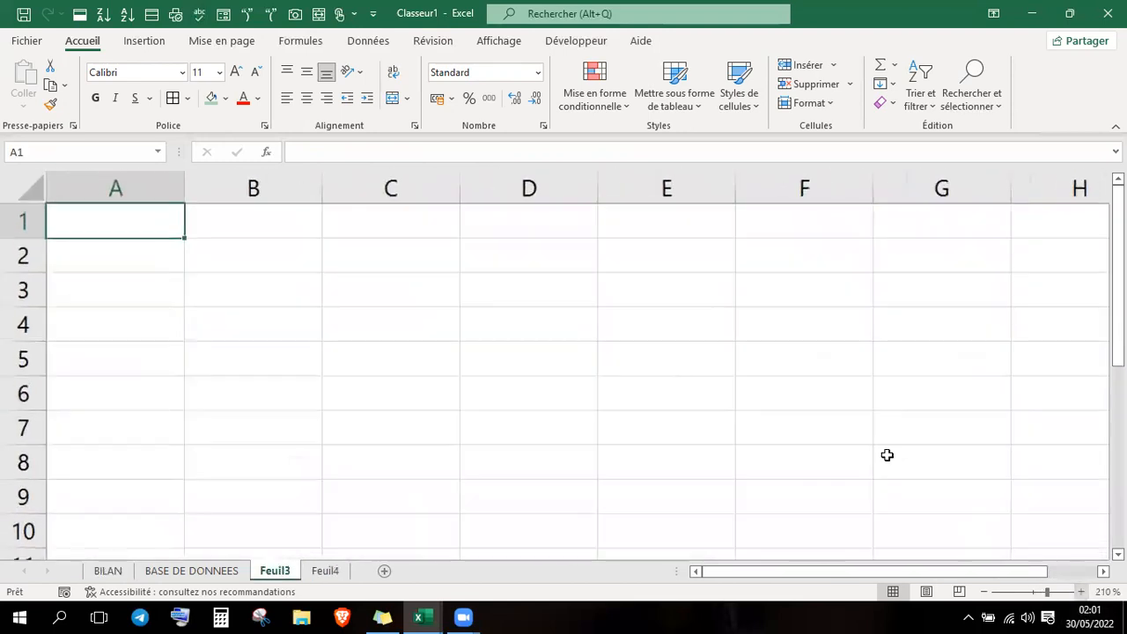
double_click(293, 256)
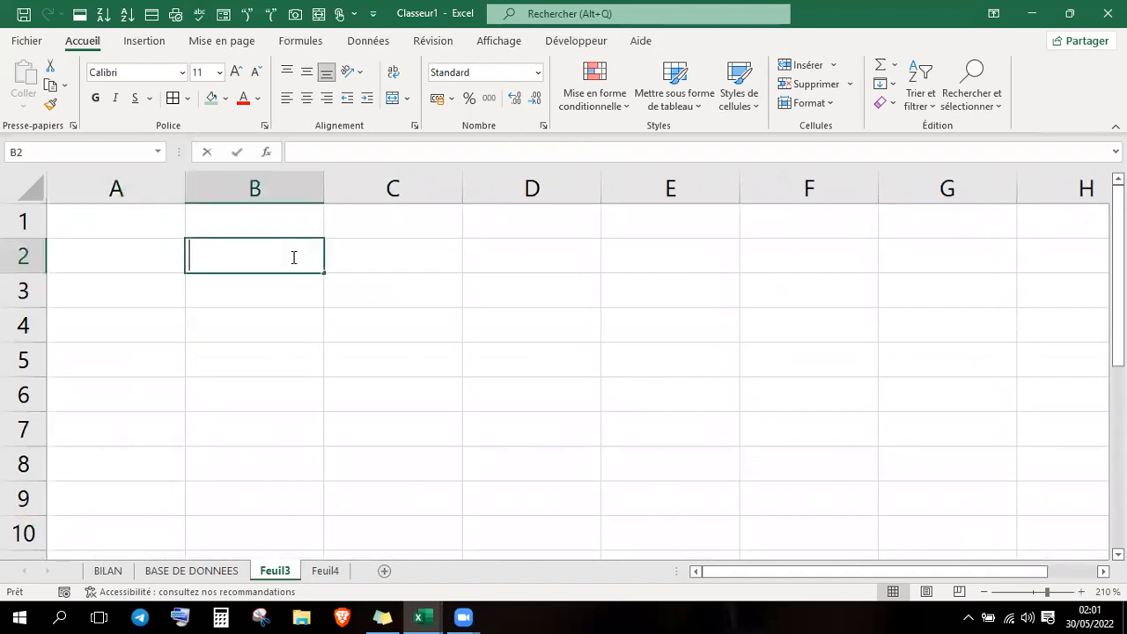
type("1")
key("Return")
type("2")
key("Return")
type("3")
key("Return")
type("3")
key("Return")
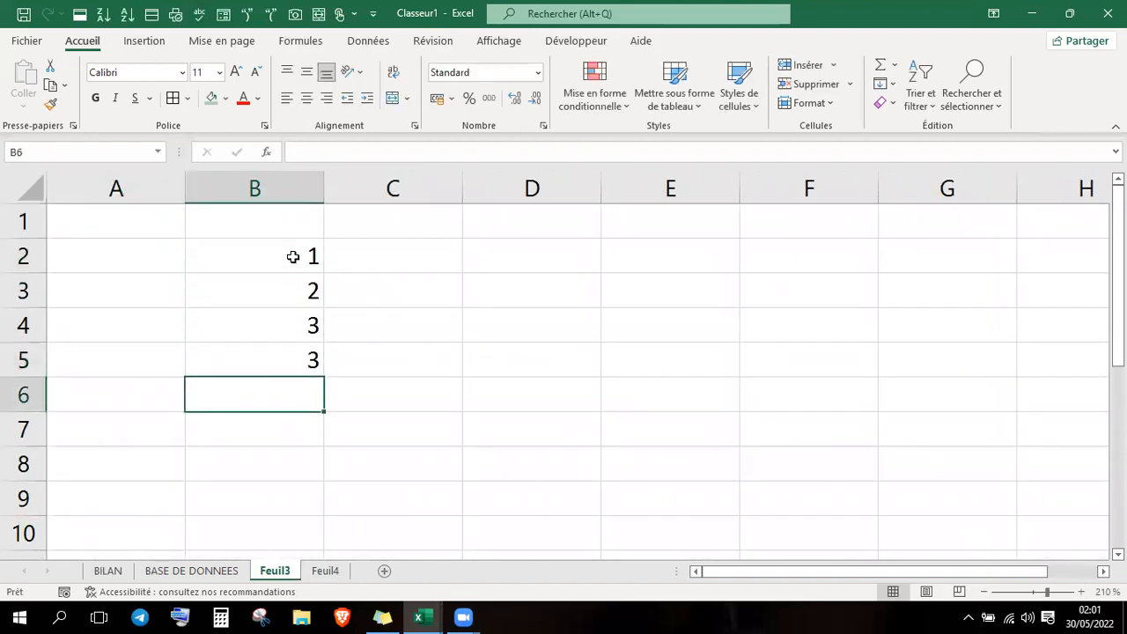
key("Up")
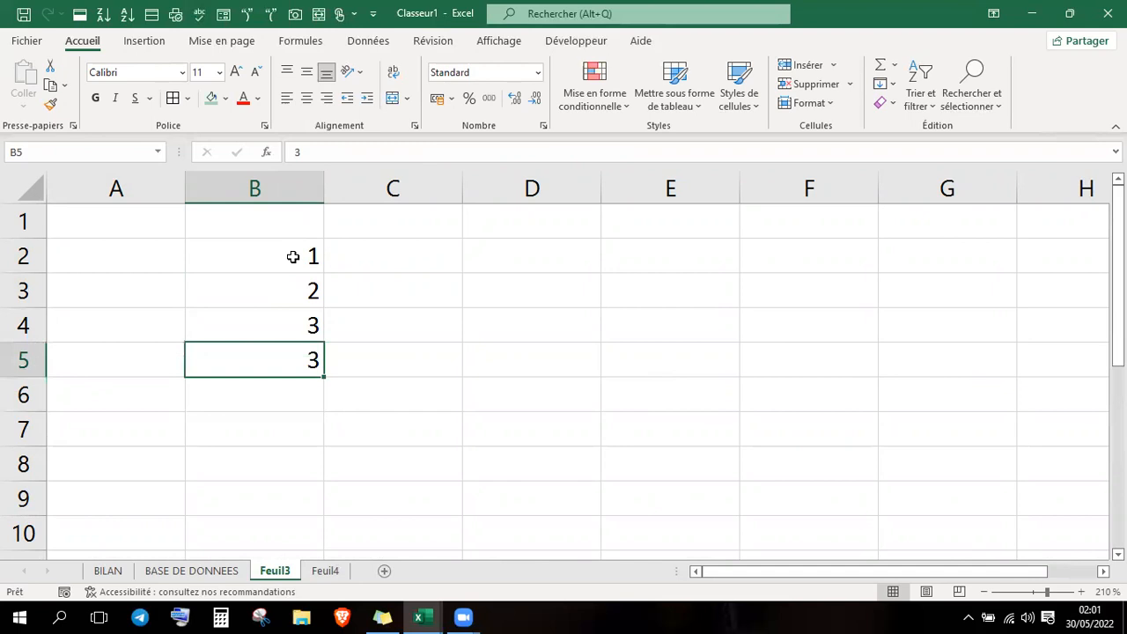
type("4")
key("Return")
- Extend the series from B2:B5 down to 50 in B51, then check the numbers
left_click_drag(310, 256, 312, 359)
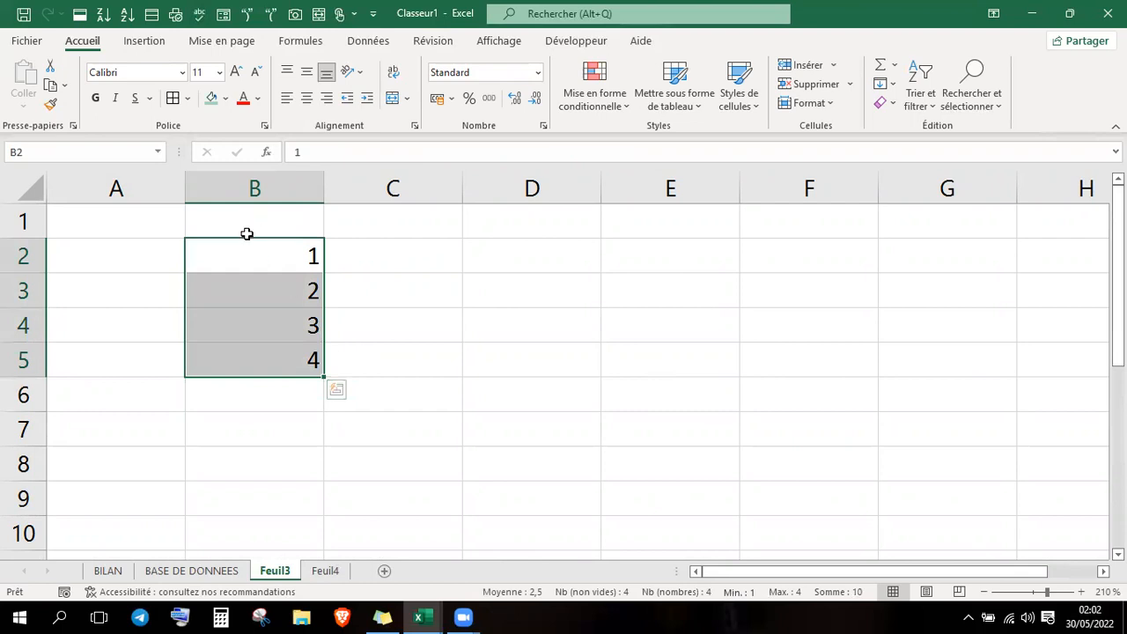
left_click_drag(324, 377, 332, 544)
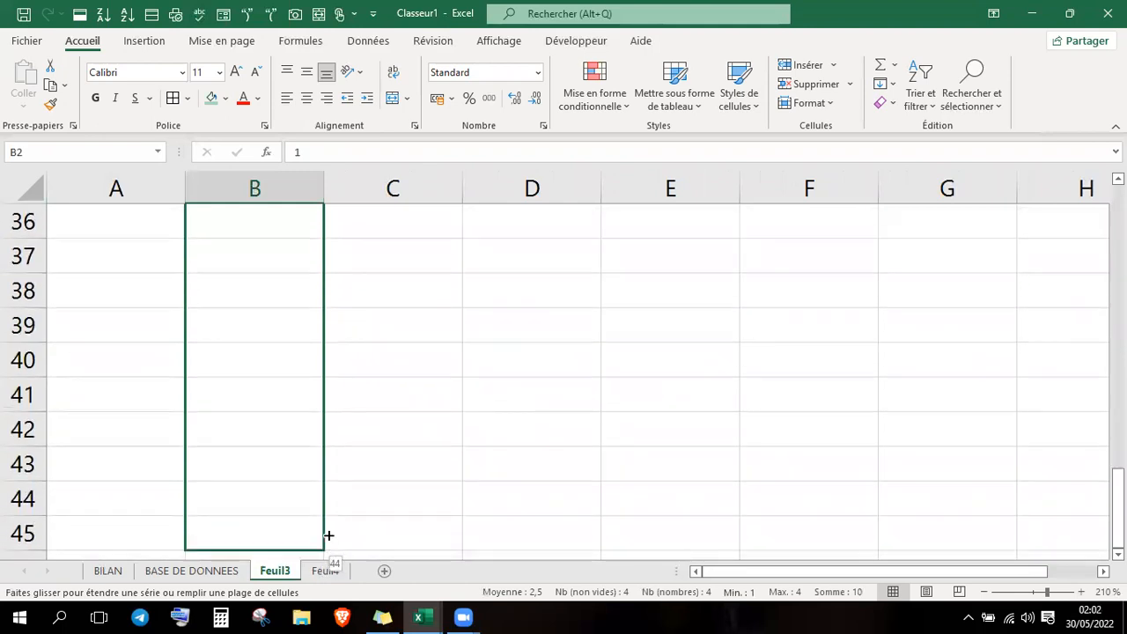
left_click_drag(329, 553, 302, 450)
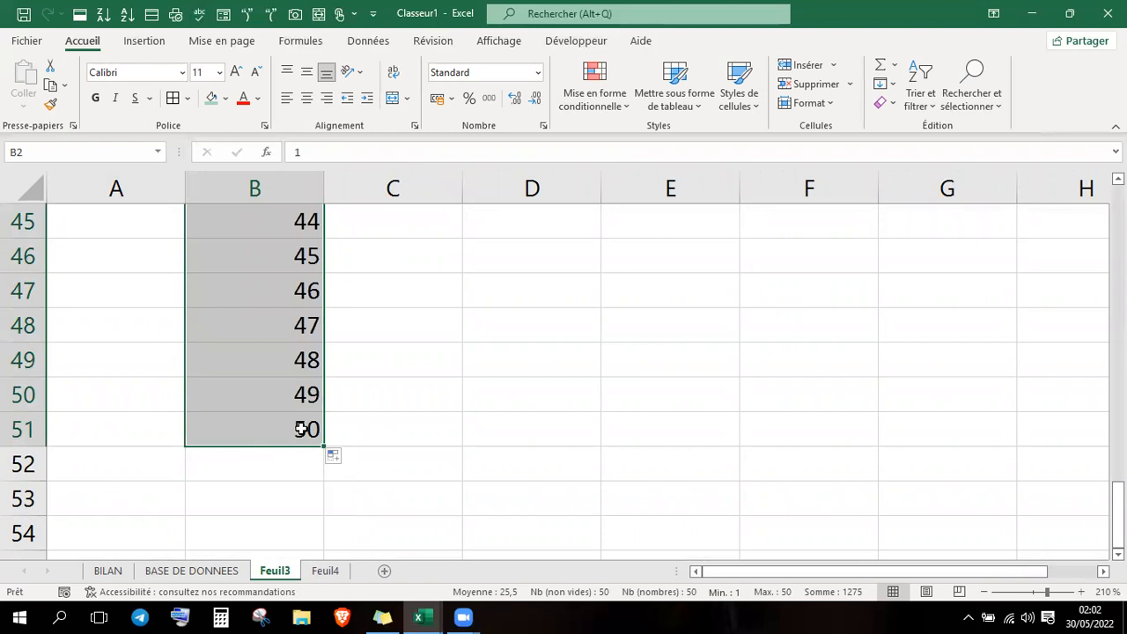
key("Up")
key("Down")
key("Down")
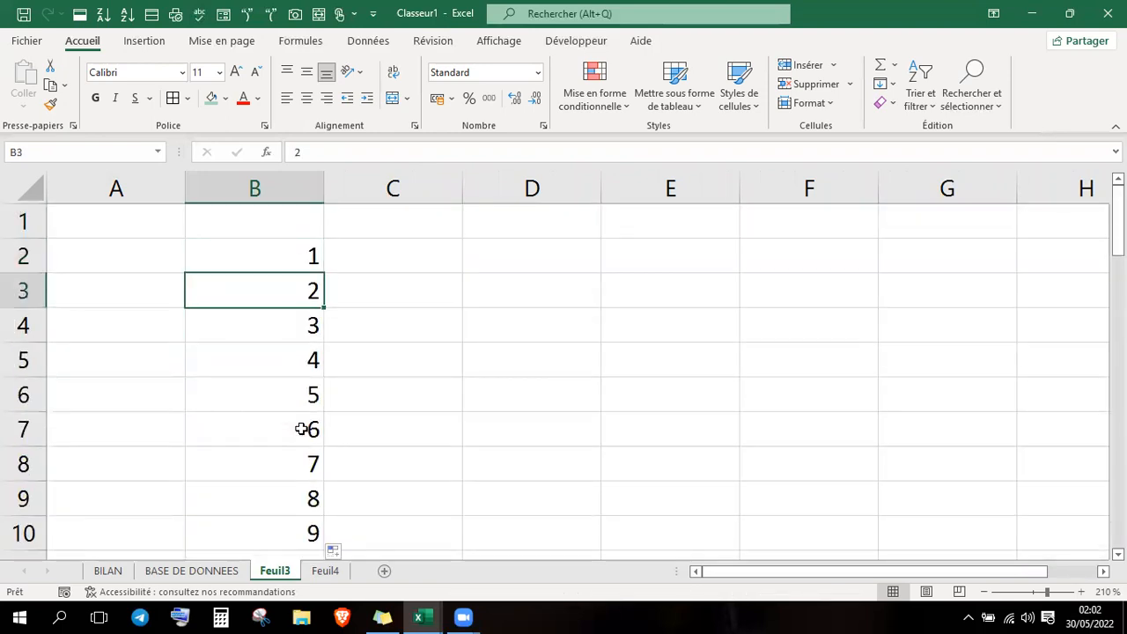
key("Down")
key("Down")
key("Down")
key("Down")
key("Down")
key("Down")
key("Down")
key("Down")
key("Down")
key("Down")
key("Down")
key("Down")
key("Down")
key("Down")
key("Down")
key("Down")
key("Down")
key("Down")
key("Down")
key("Down")
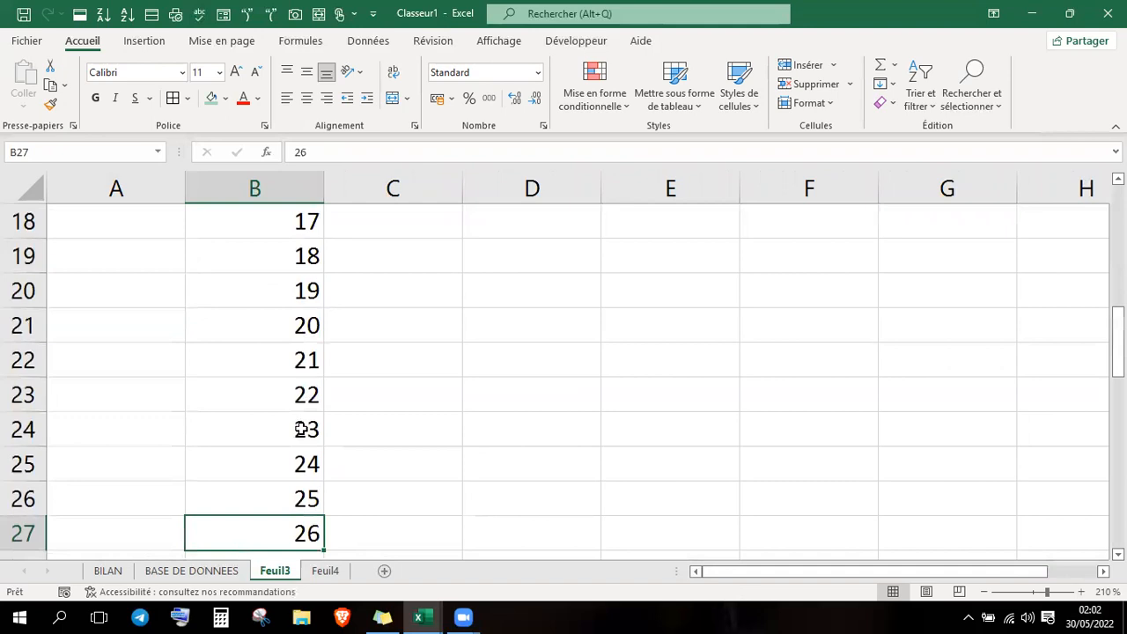
key("Down")
key("Down")
key("Down")
key("Down")
key("Up")
key("Up")
key("Up")
key("Up")
key("Up")
key("Up")
key("Up")
key("Up")
key("Up")
key("Up")
key("Up")
key("Up")
key("Up")
key("Up")
key("Up")
key("Up")
key("Up")
key("Up")
key("Up")
key("Up")
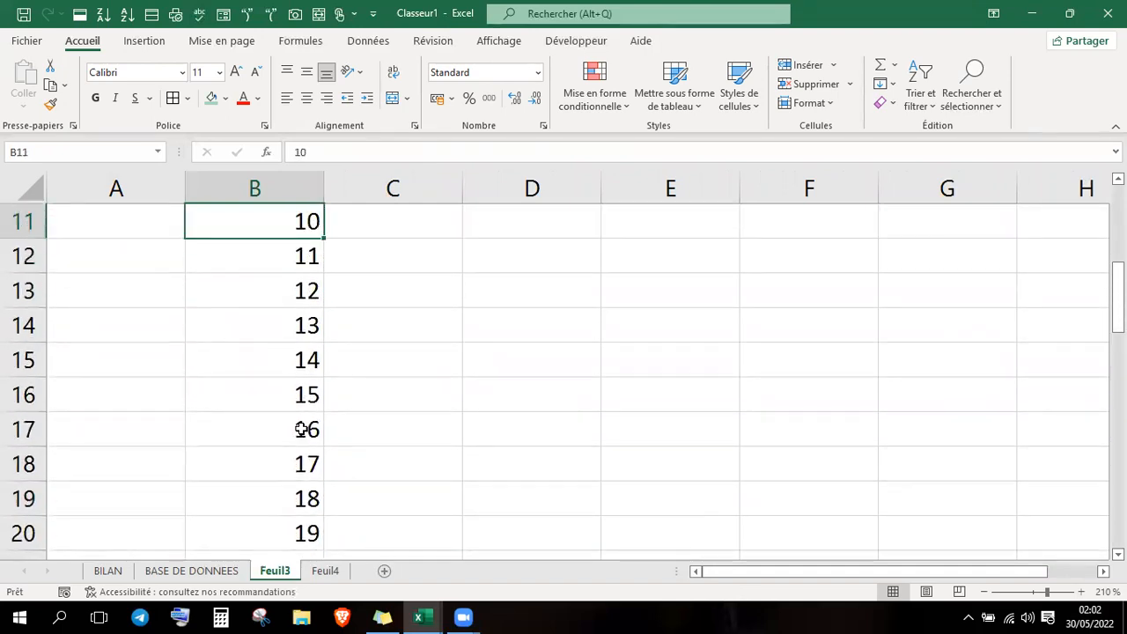
key("Up")
key("Up")
key("Up")
key("Up")
key("Up")
key("Up")
key("Up")
key("Up")
key("Up")
key("Up")
key("Down")
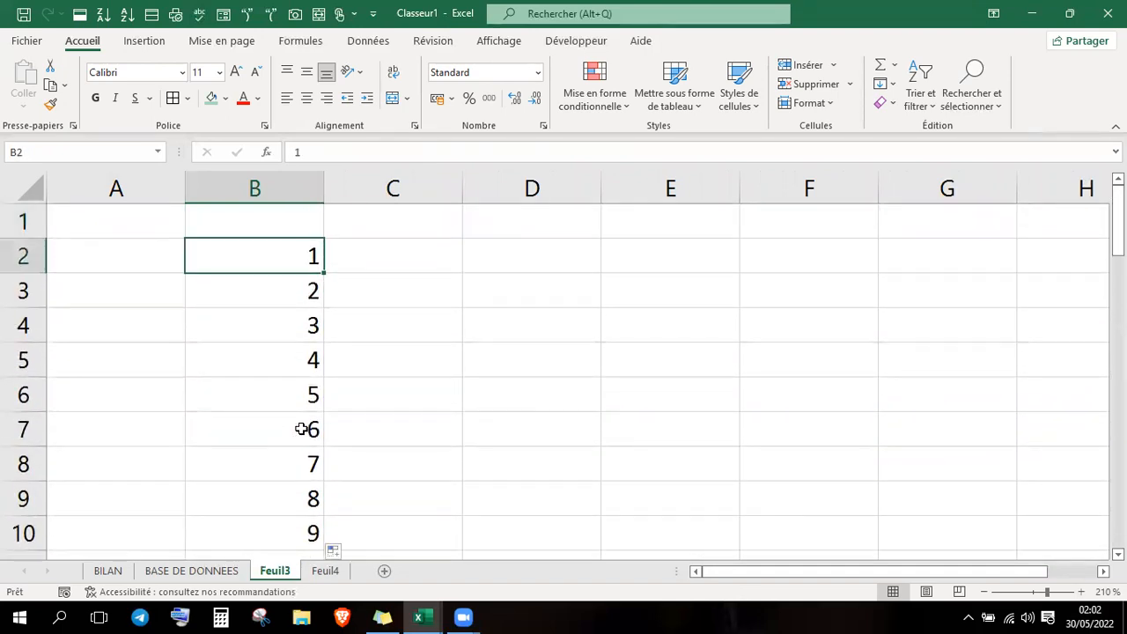
key("Right")
- Enter 2, 4 and 6 in C2:C4 and select them to extend the even series
type("2")
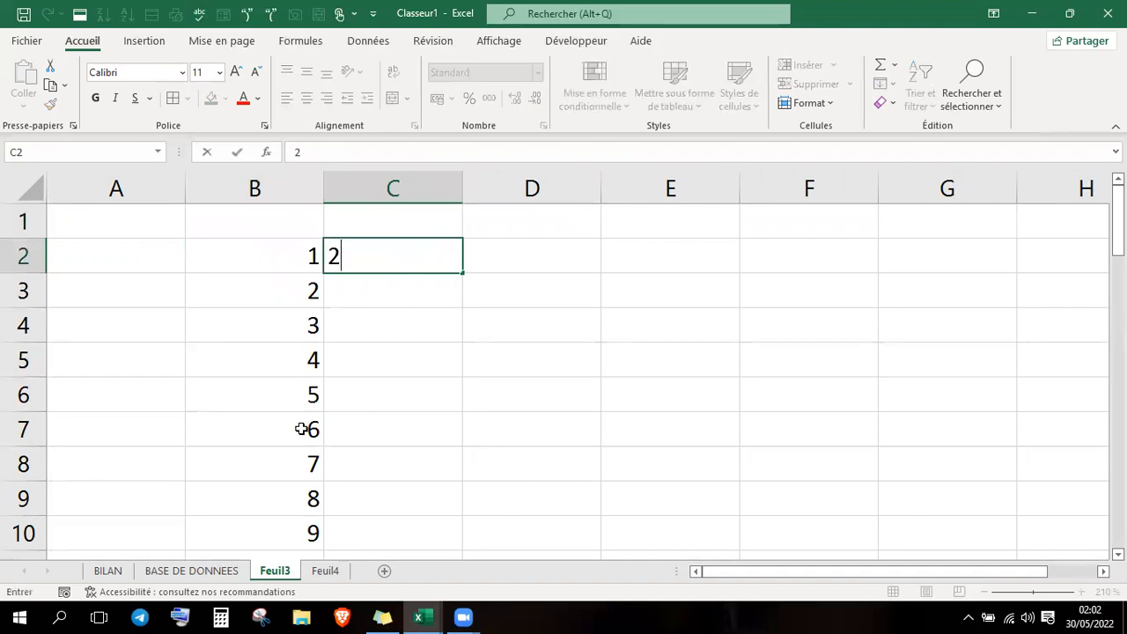
key("Return")
type("4")
key("Return")
type("6")
key("Return")
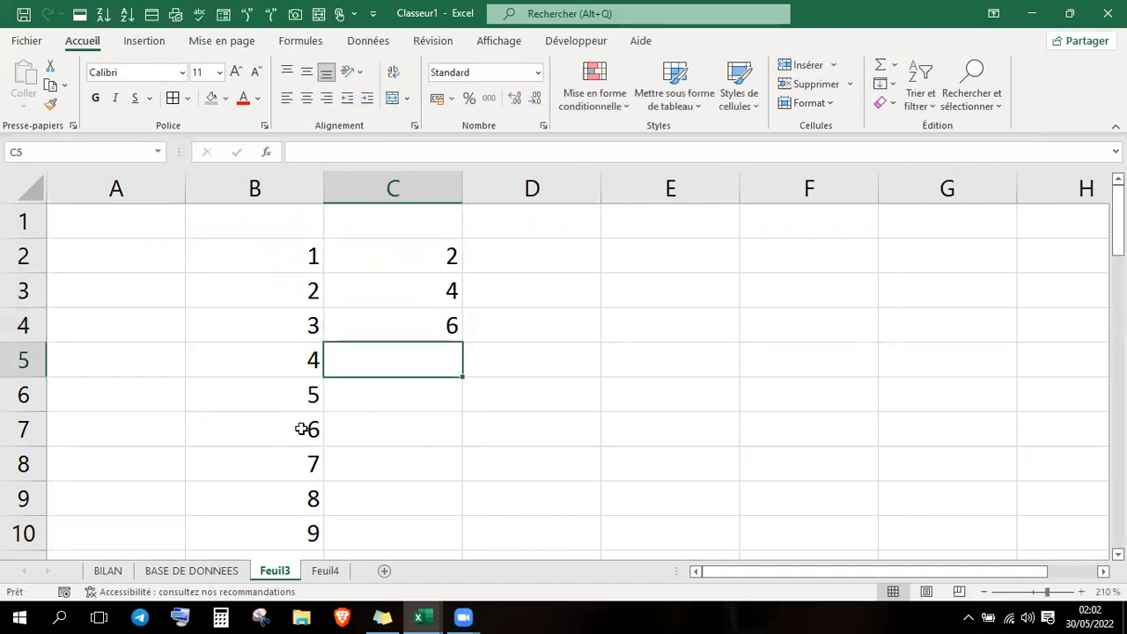
left_click_drag(437, 255, 453, 552)
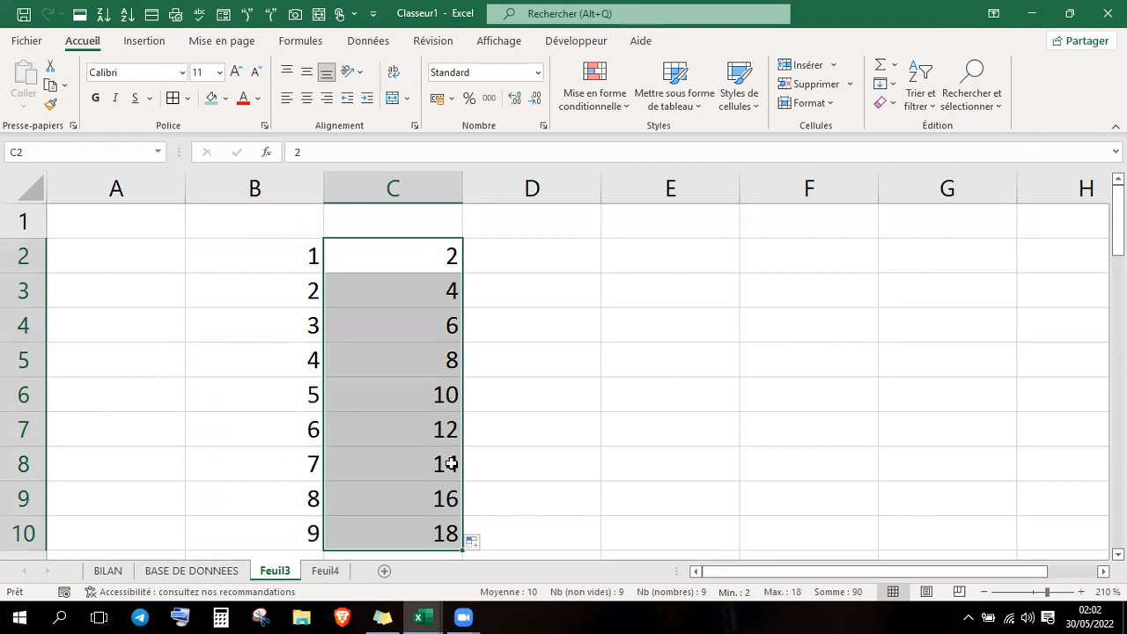
- Enter Janvier and fevrier in D2:D3 and fill the months down to Août in D9
left_click(525, 262)
type("Janvier")
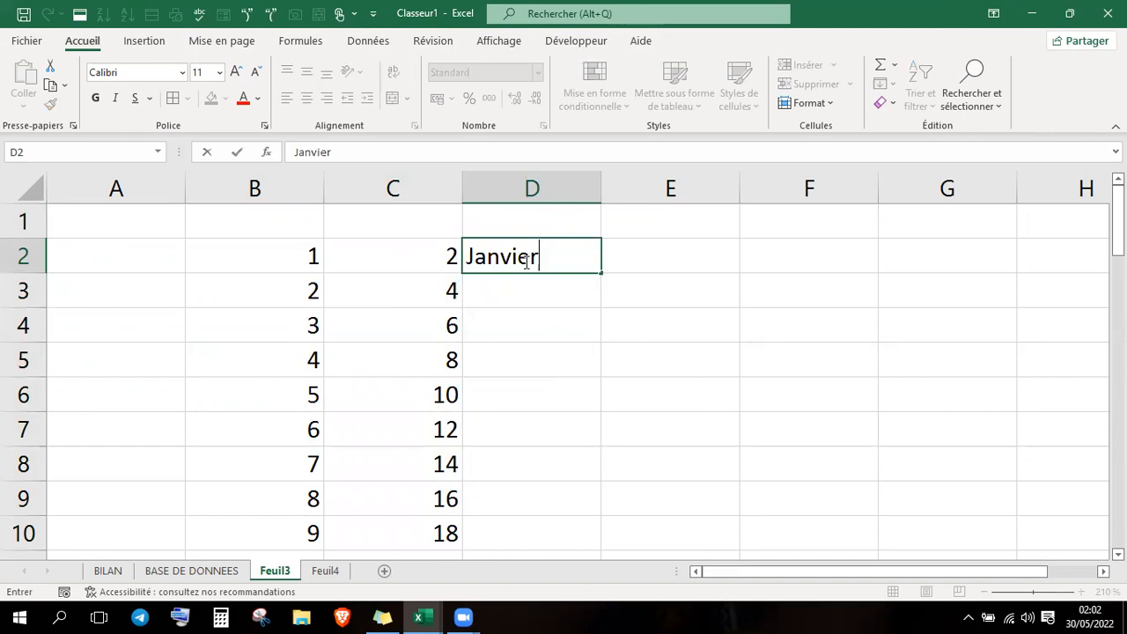
key("Return")
type("fe")
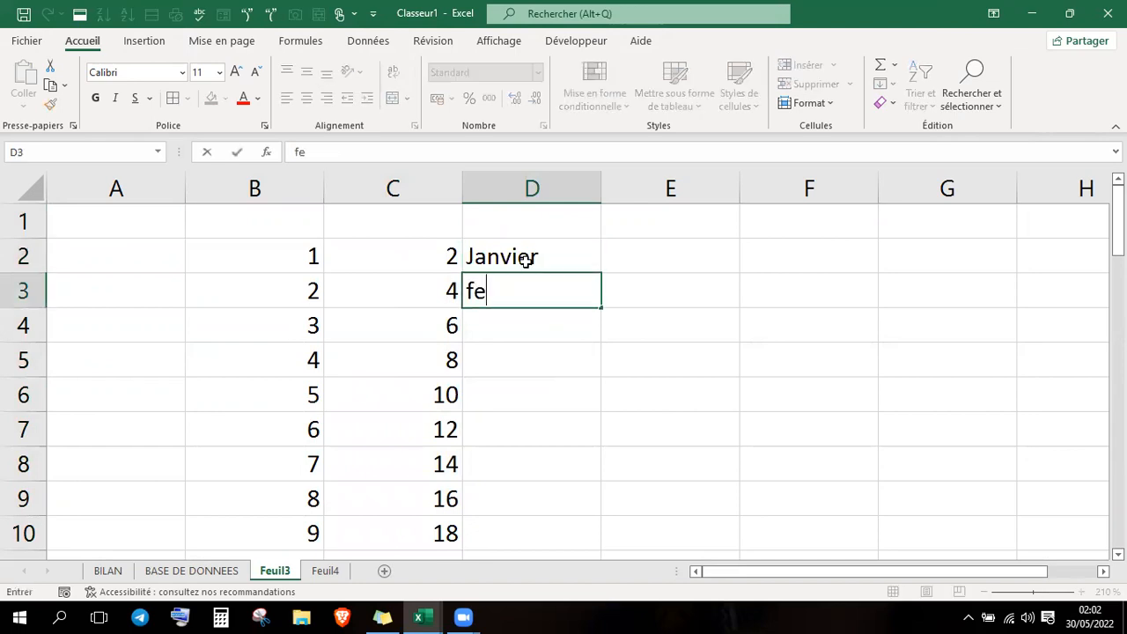
type("vrier")
key("Return")
key("Up")
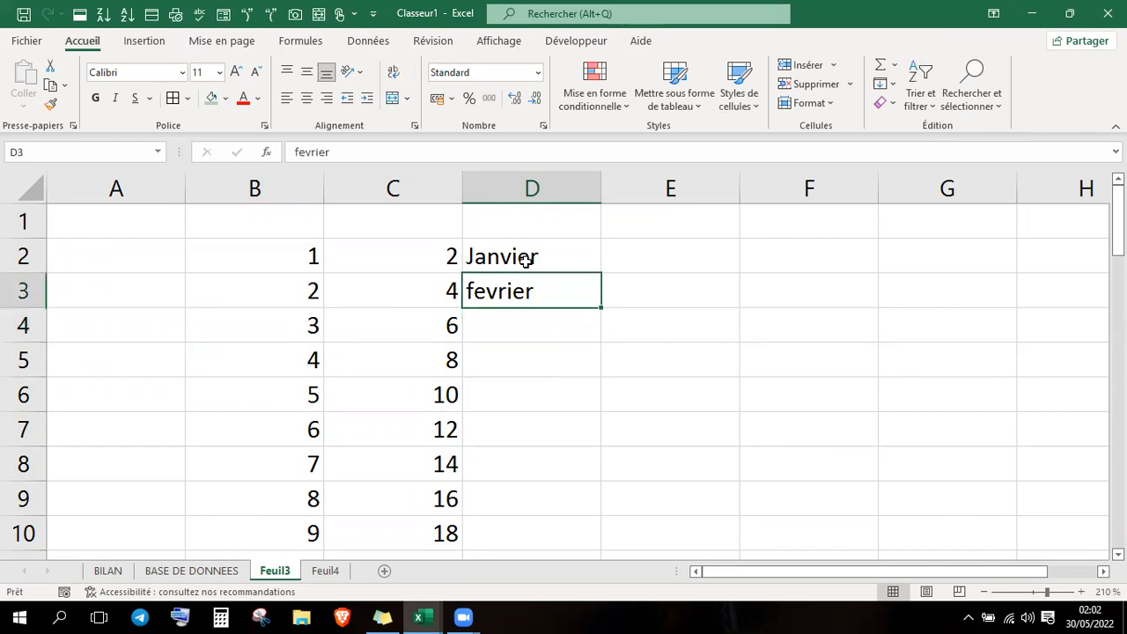
left_click_drag(546, 254, 597, 518)
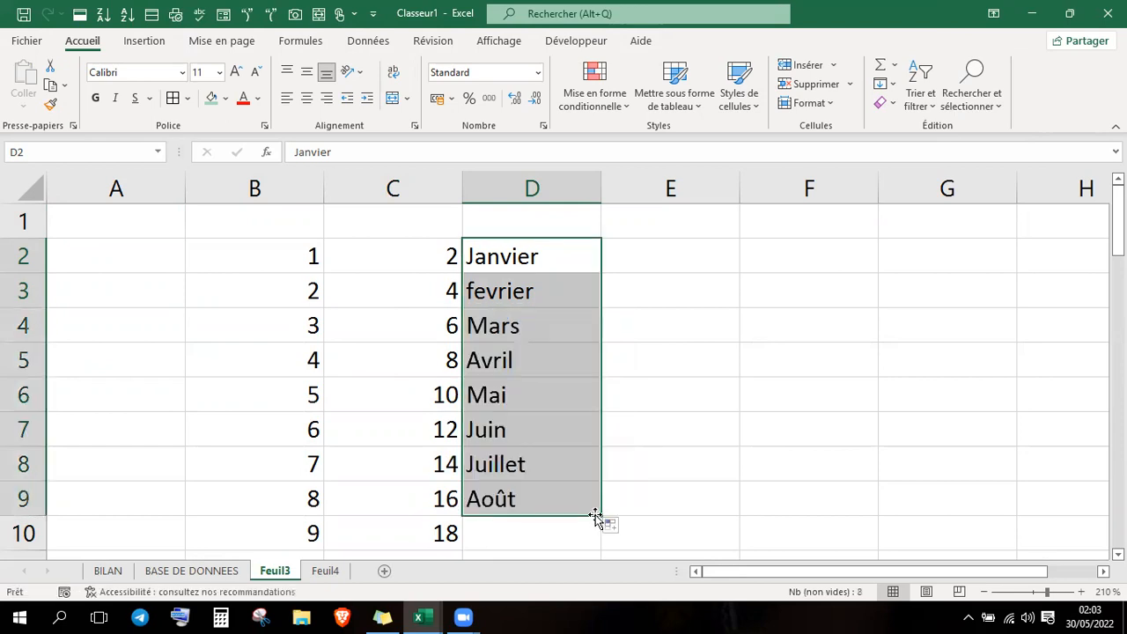
- Enter Lundi, Mardi and mercredi in E2:E4 and select them to continue the days
left_click(700, 249)
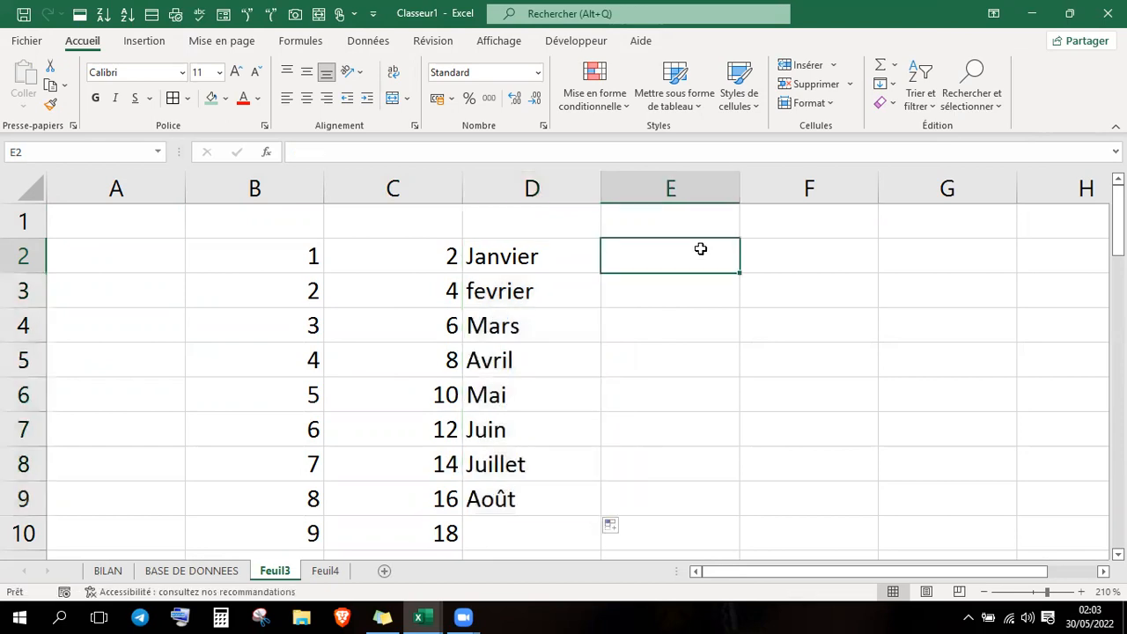
type("Lundi")
key("Return")
type("Mardi")
key("Return")
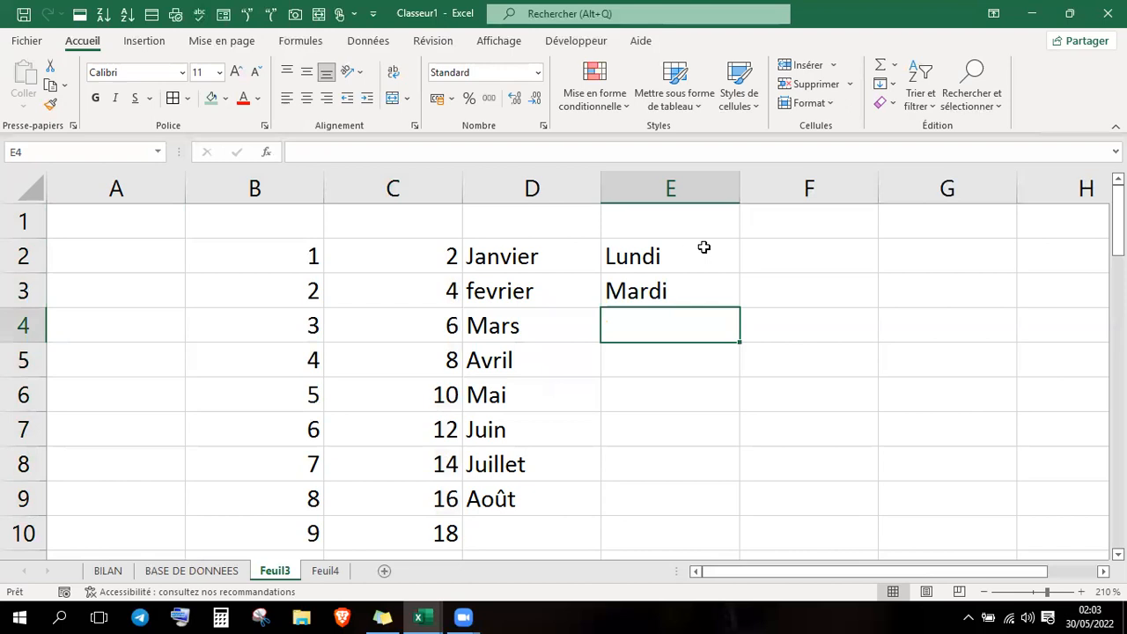
type("mer")
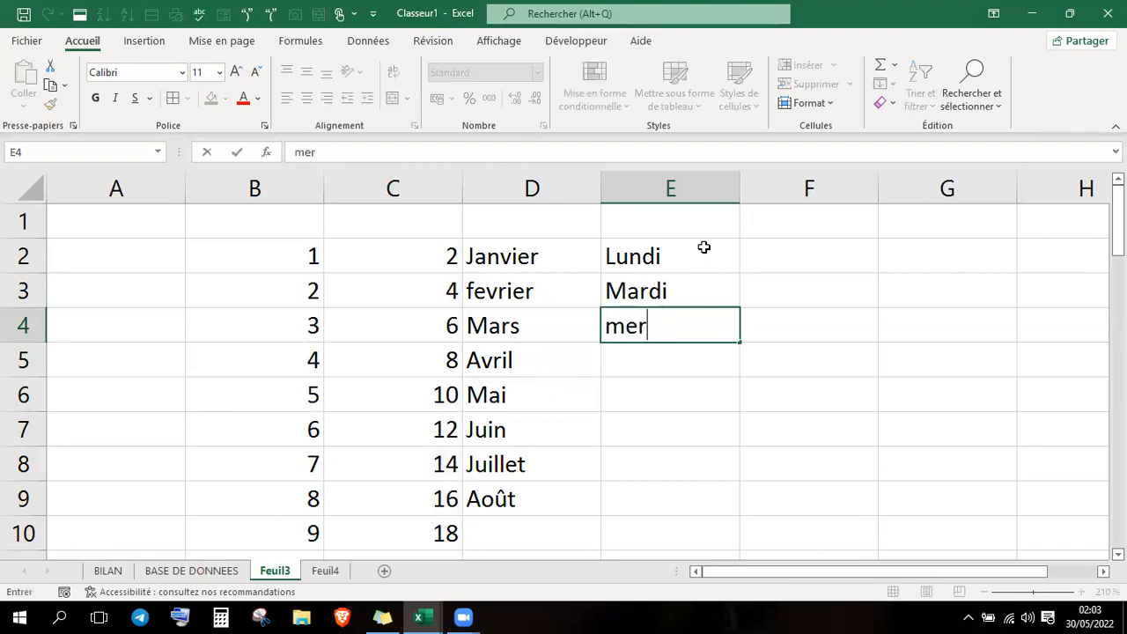
type("credi")
key("Return")
left_click_drag(708, 256, 732, 423)
- Give the day names Lundi to Dimanche in E2:E8 a green fill
key("Up")
key("Down")
key("Down")
left_click_drag(644, 258, 654, 463)
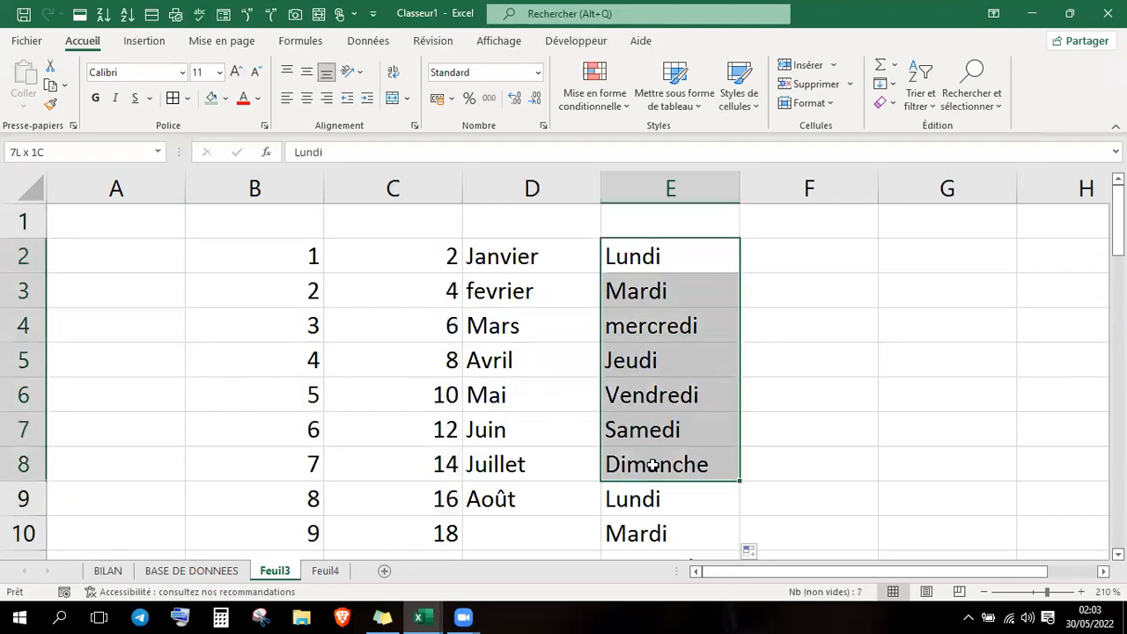
left_click(213, 98)
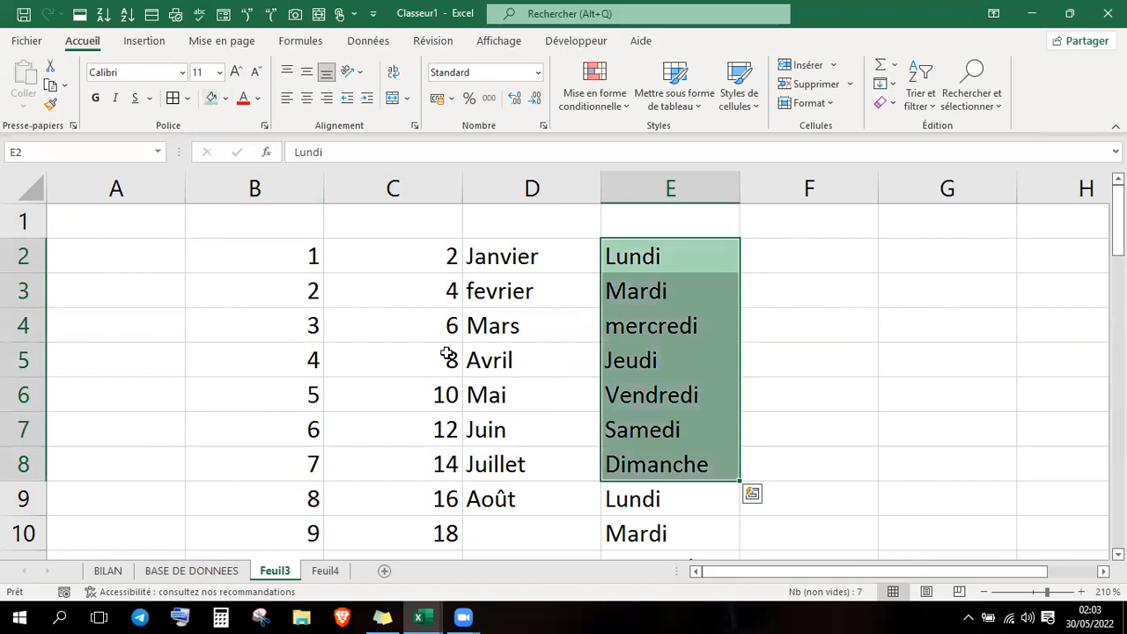
- Fill the second day run E9:E15 green too, then return to A2
key("Down")
key("Down")
key("Down")
key("Down")
key("Down")
key("Down")
key("Down")
key("Down")
key("Down")
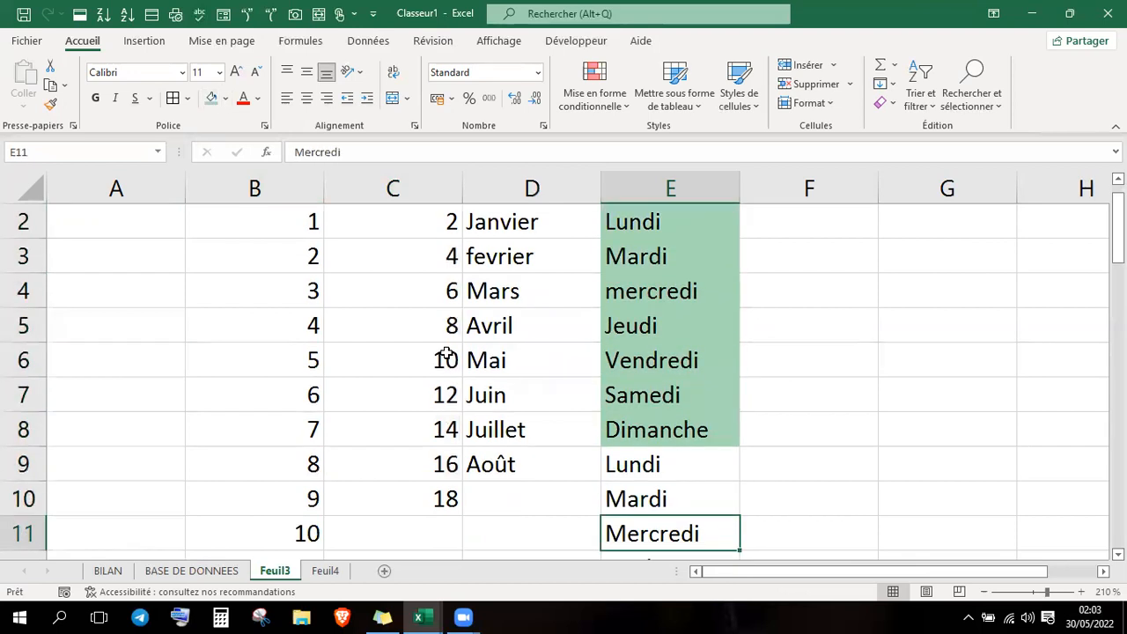
key("Up")
key("Up")
key("shift+Down")
key("shift+Down")
key("shift+Down")
key("shift+Down")
key("shift+Down")
key("shift+Down")
key("shift+Down")
key("shift+Down")
key("shift+Down")
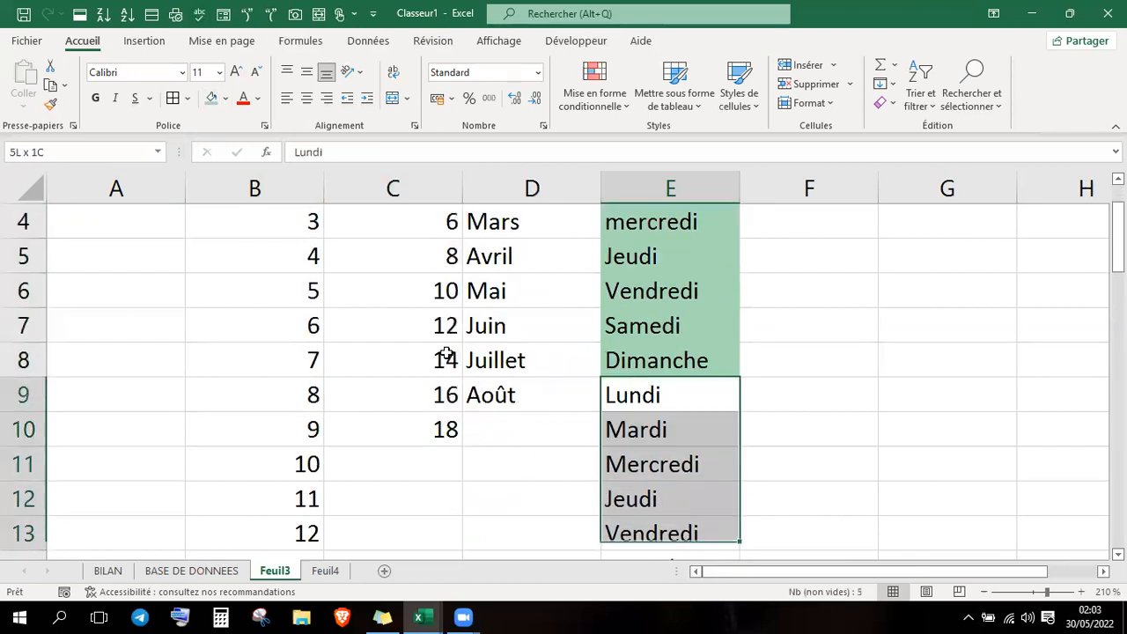
key("shift+Up")
key("shift+Up")
key("shift+Up")
key("shift+Up")
key("shift+Down")
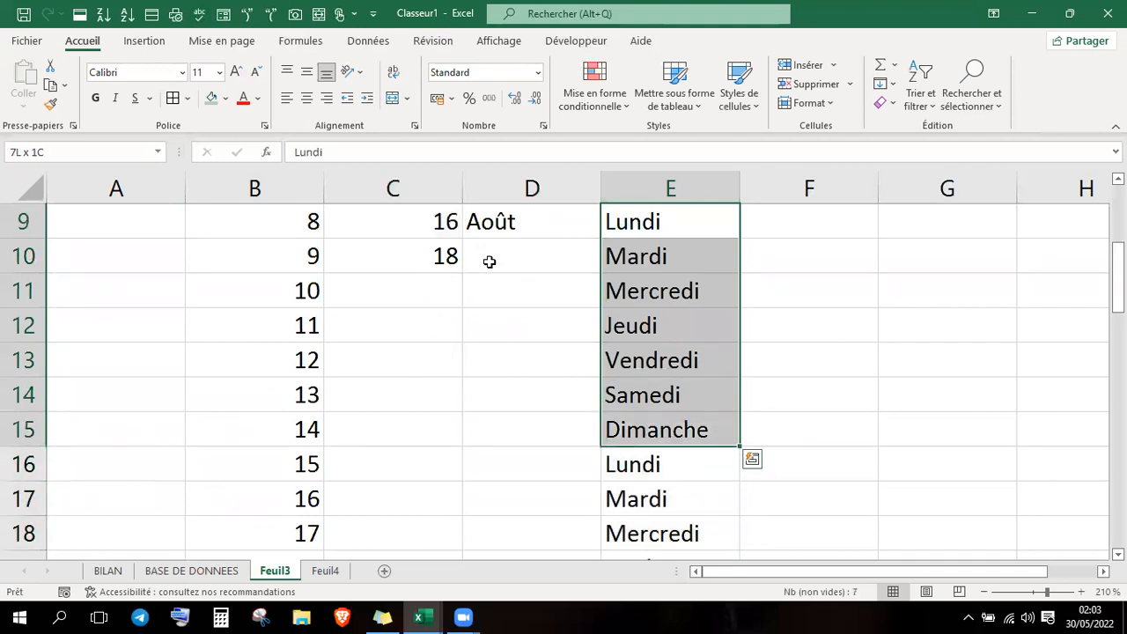
left_click(212, 99)
key("Up")
key("Up")
key("Up")
key("Up")
key("Up")
key("Up")
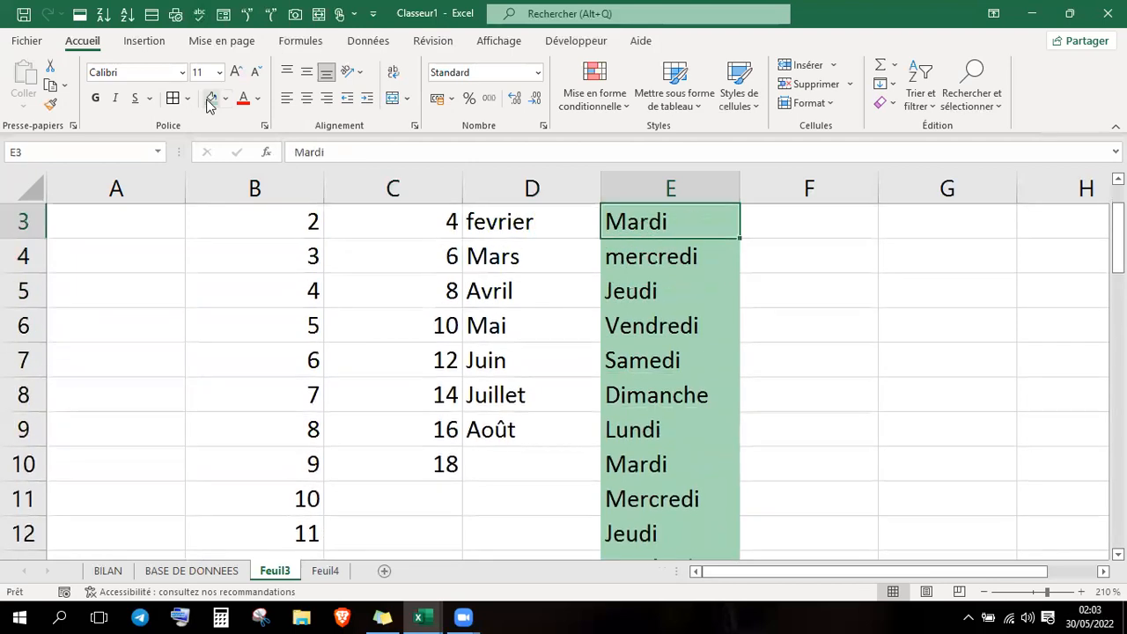
key("Up")
key("Left")
key("Left")
key("Left")
key("Left")
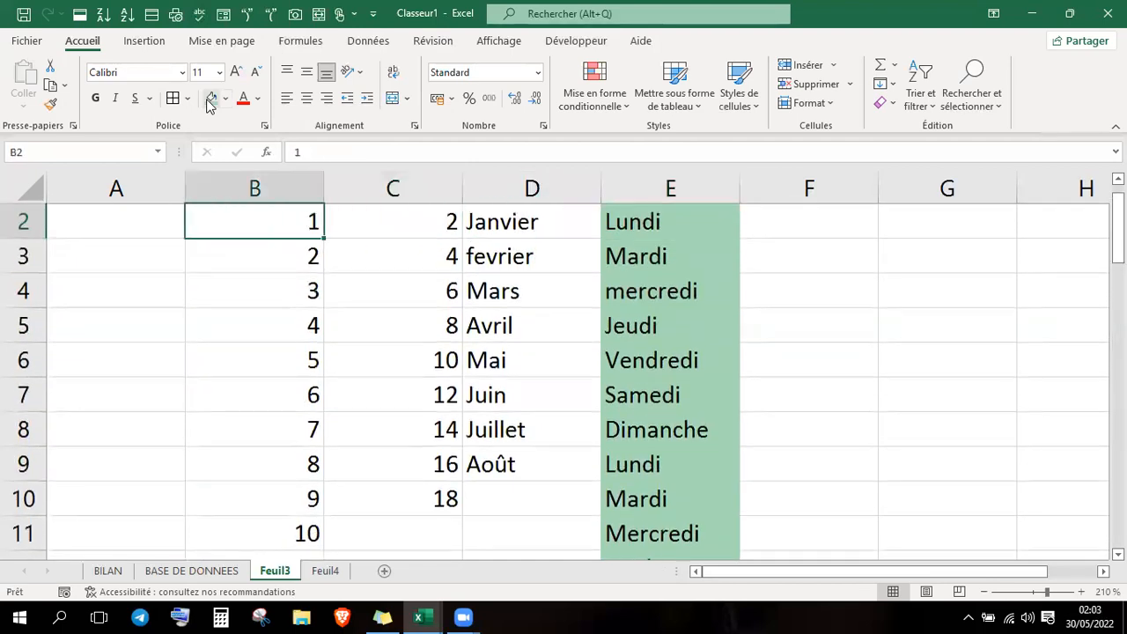
- Enter 1/1/2022 in A2 and 02/01/2022 in A3, then select A2:A3 to fill
type("1")
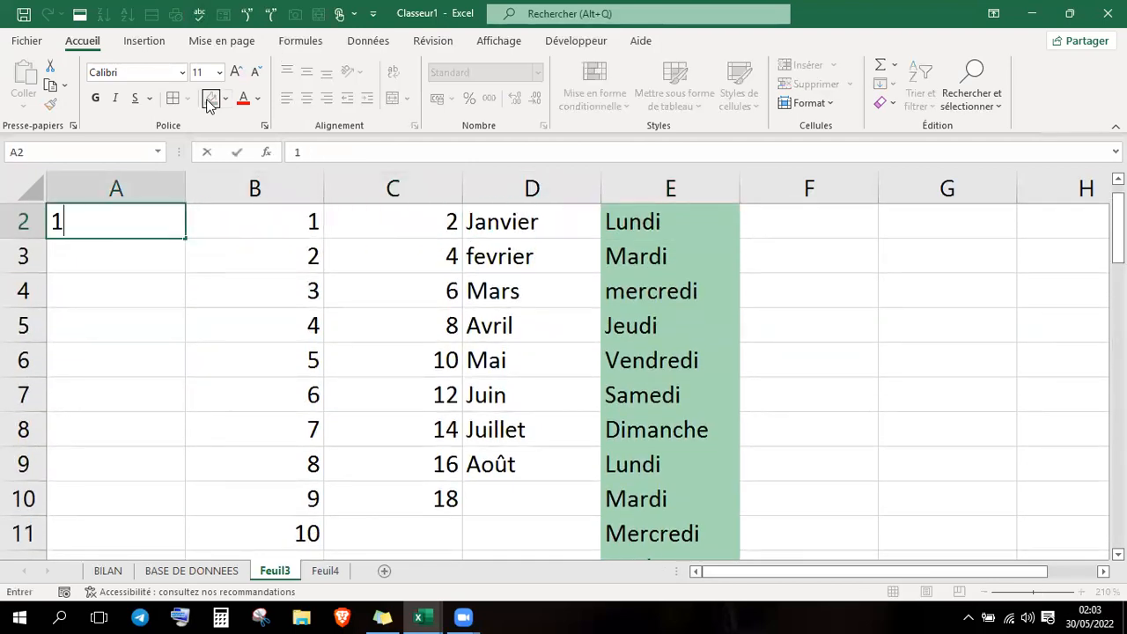
type("/1/")
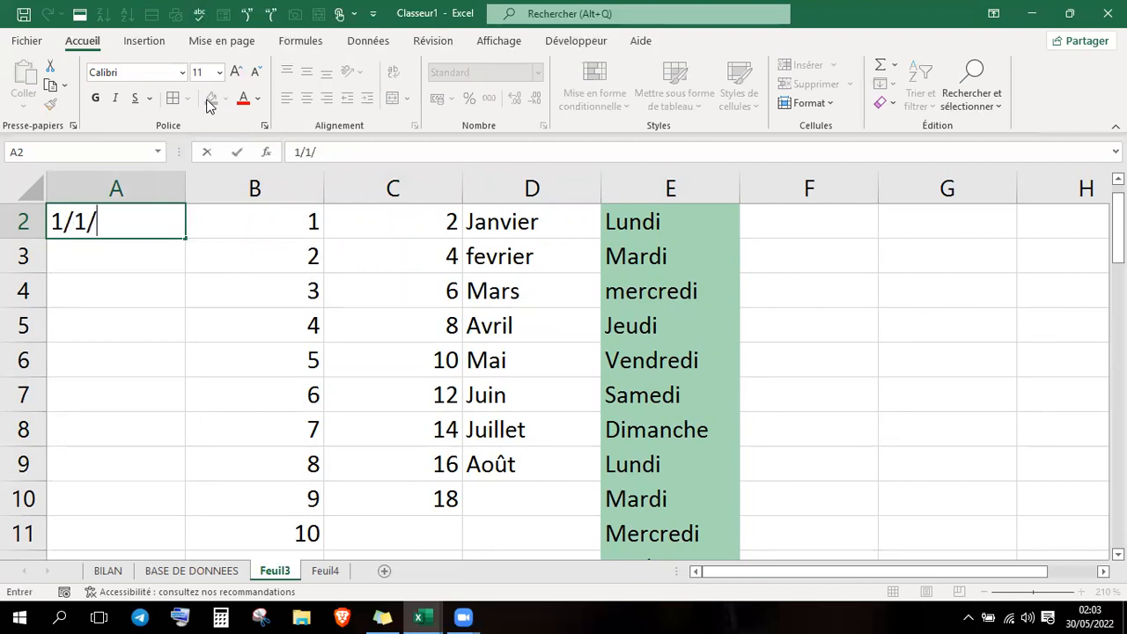
type("2022")
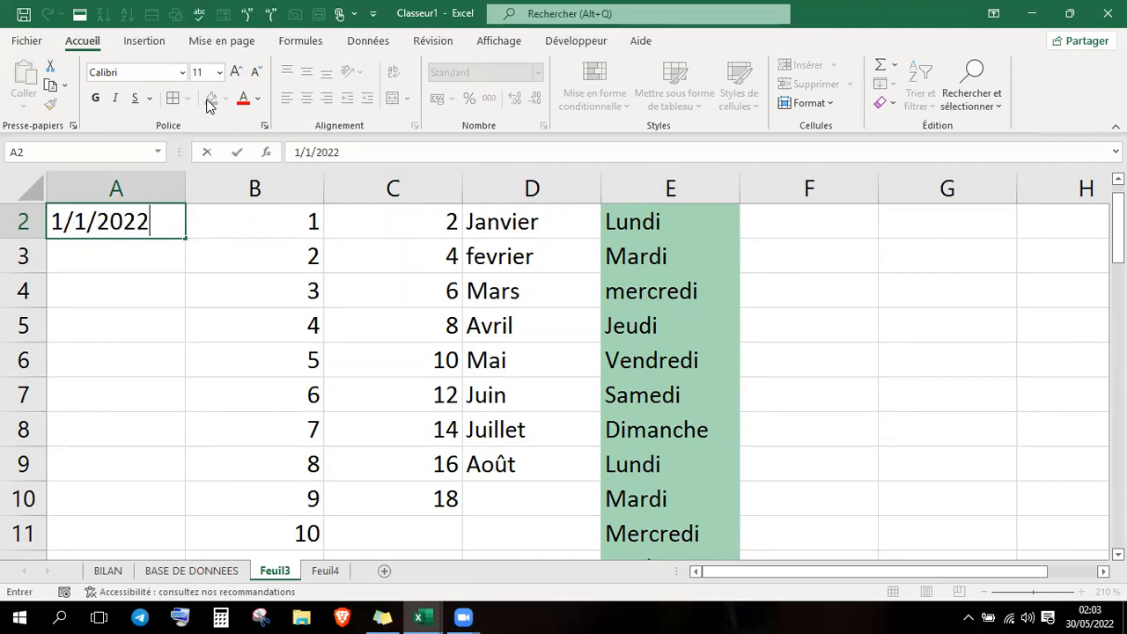
key("Return")
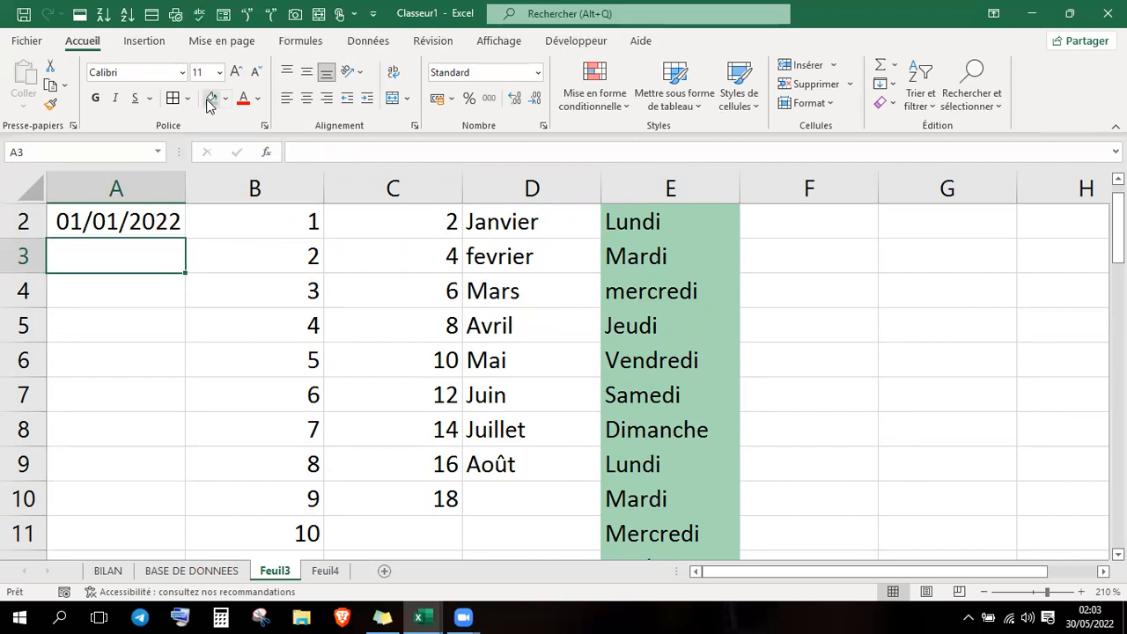
type("02/01/222")
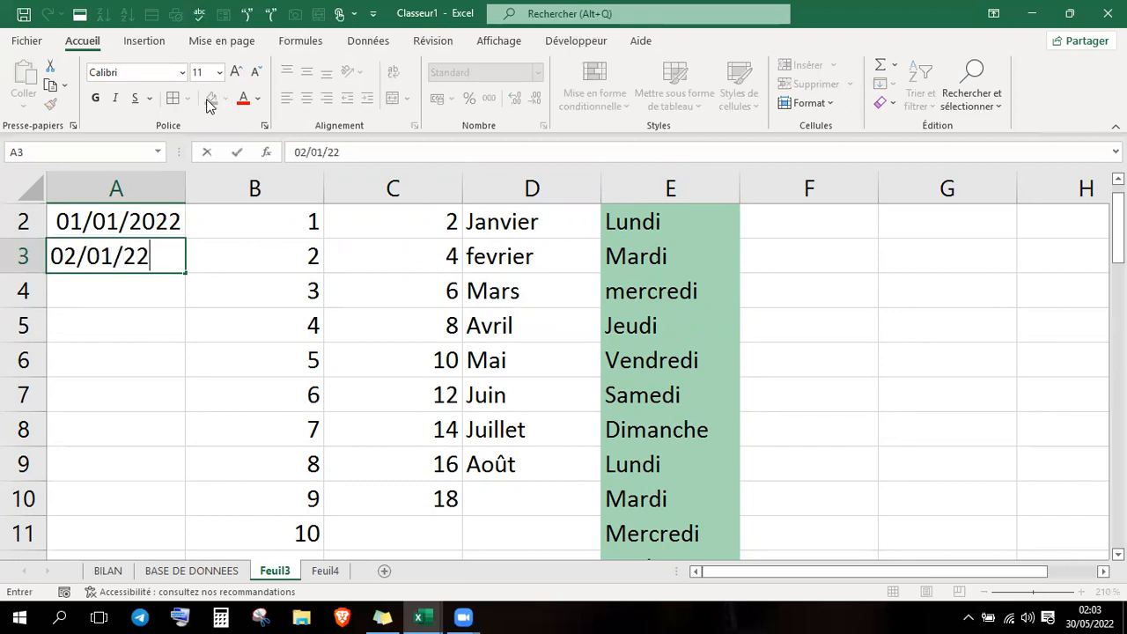
key("BackSpace")
key("BackSpace")
type("022")
key("Return")
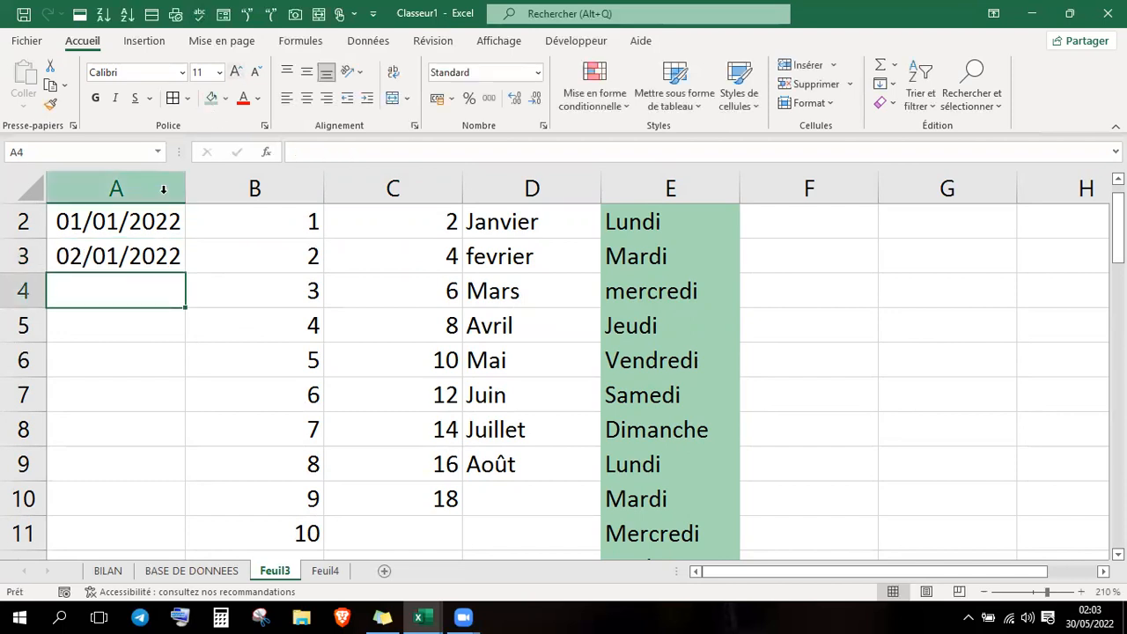
left_click_drag(158, 220, 186, 509)
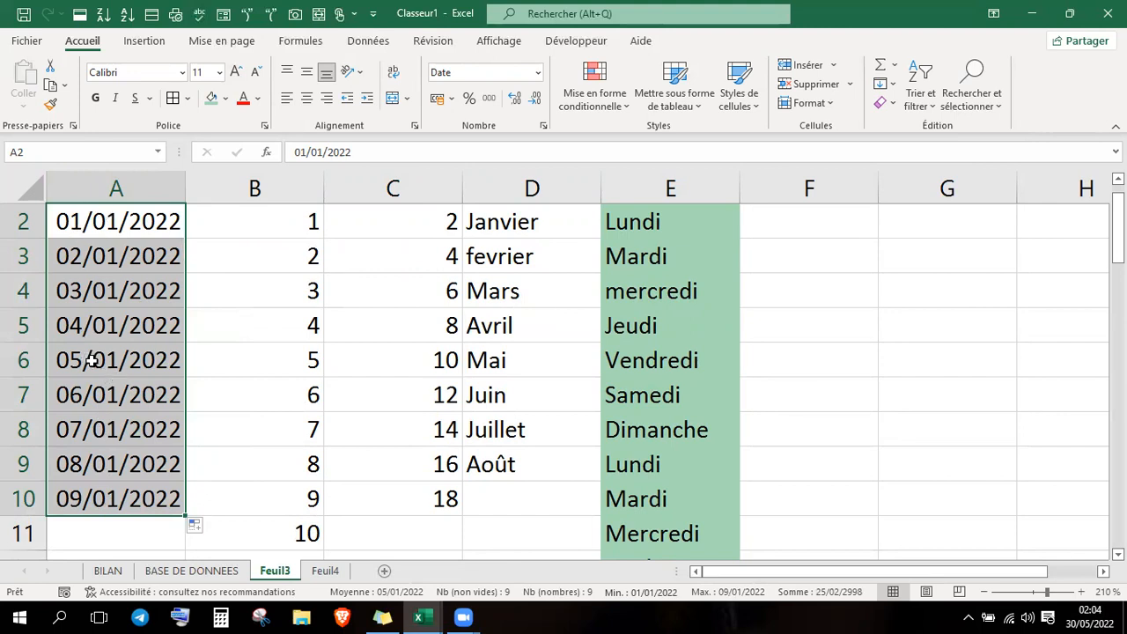
- Switch the date fill to Incrémenter les mois and check the resulting dates
left_click(210, 528)
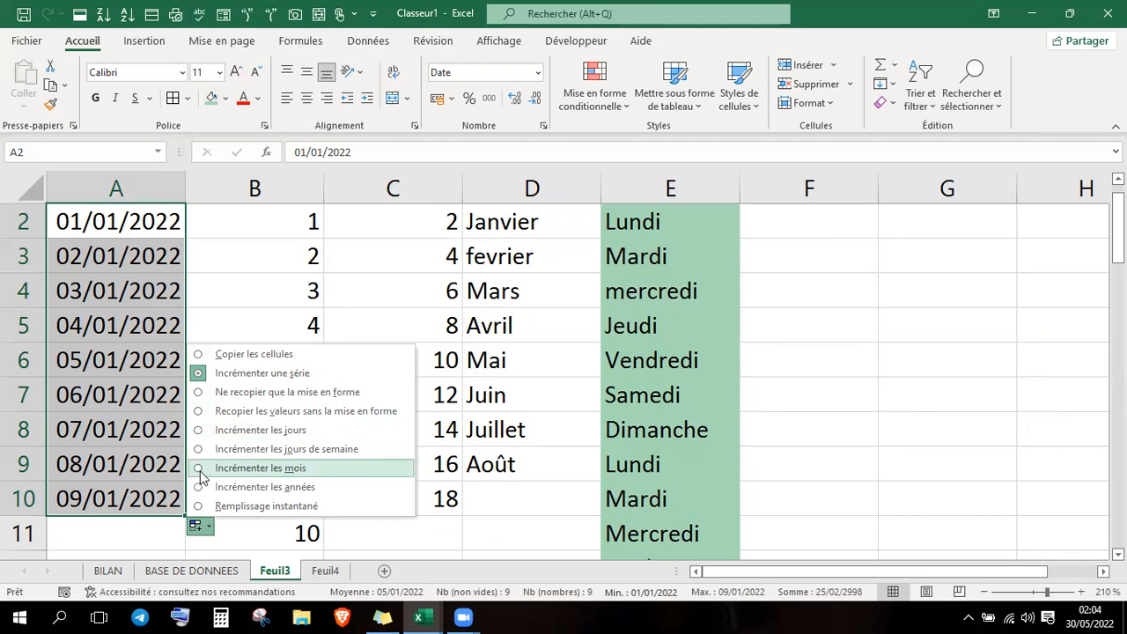
left_click(261, 467)
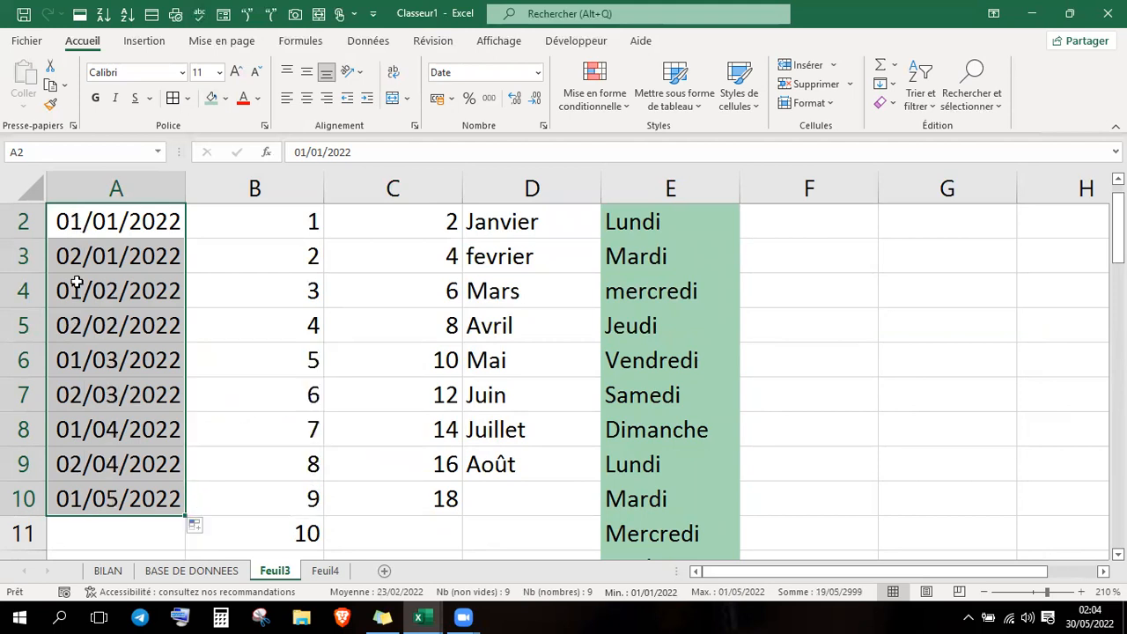
left_click(110, 225)
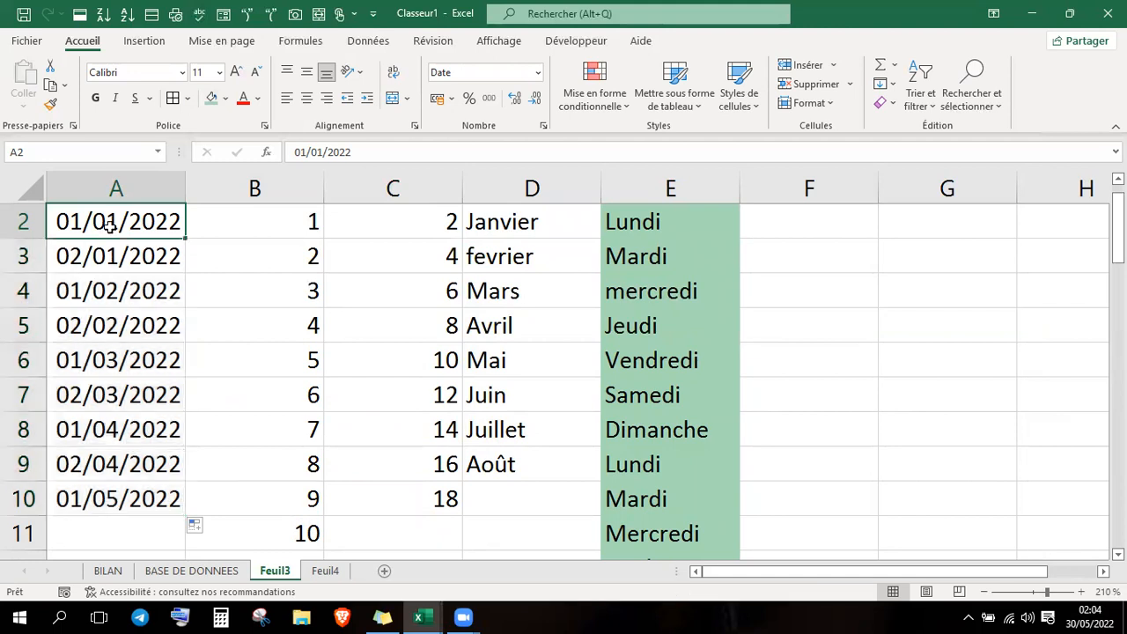
key("Down")
key("Up")
key("Down")
key("Down")
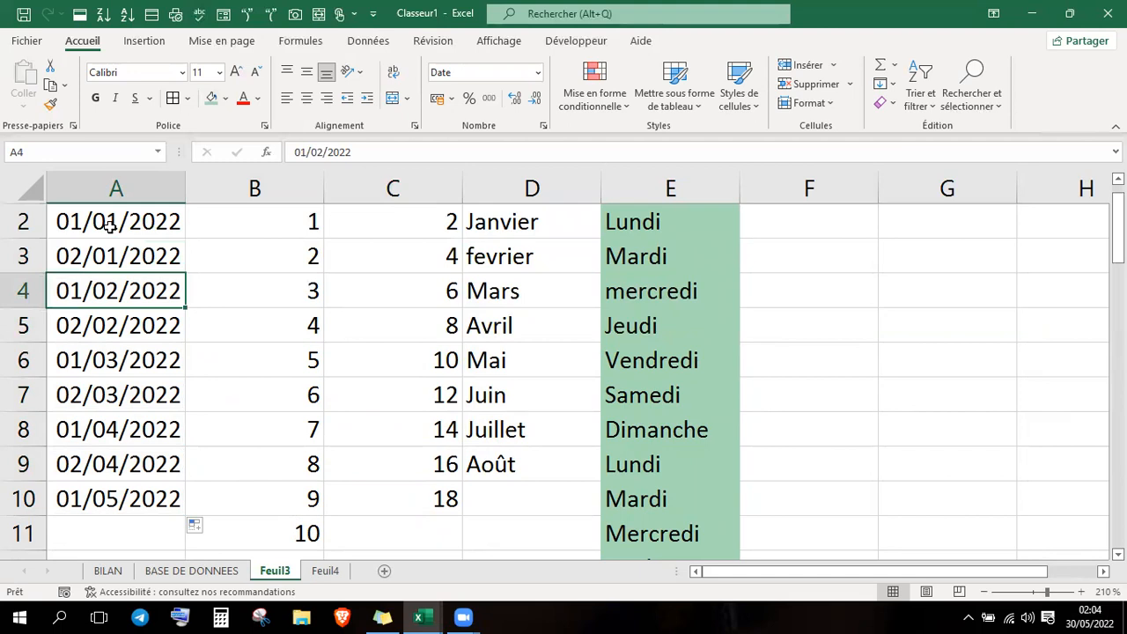
key("Down")
key("Down")
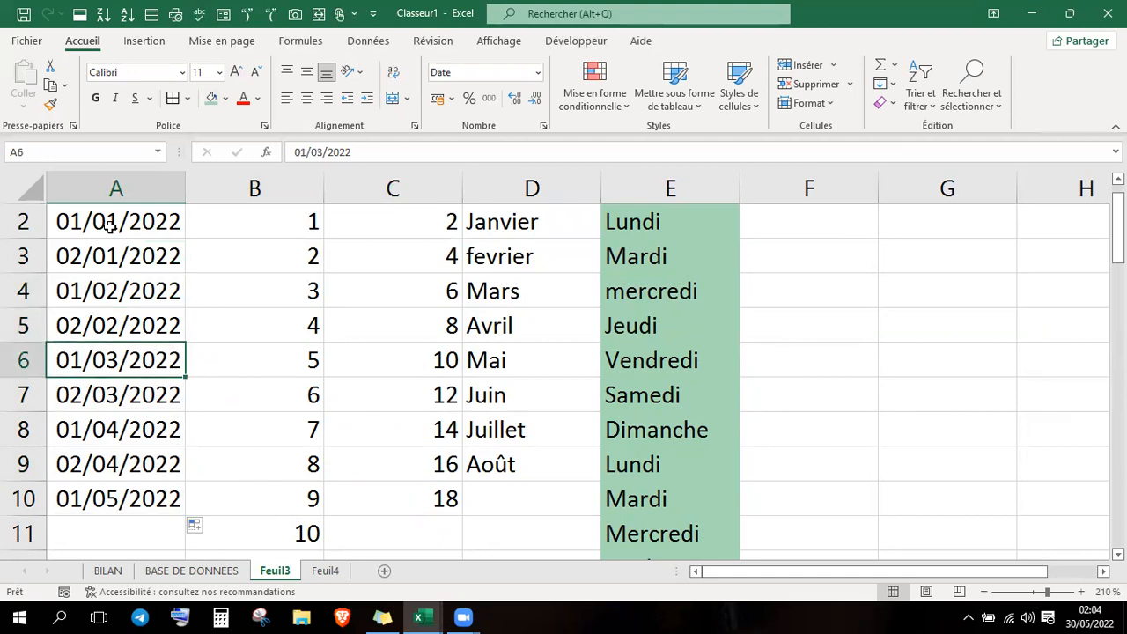
key("Down")
key("Down")
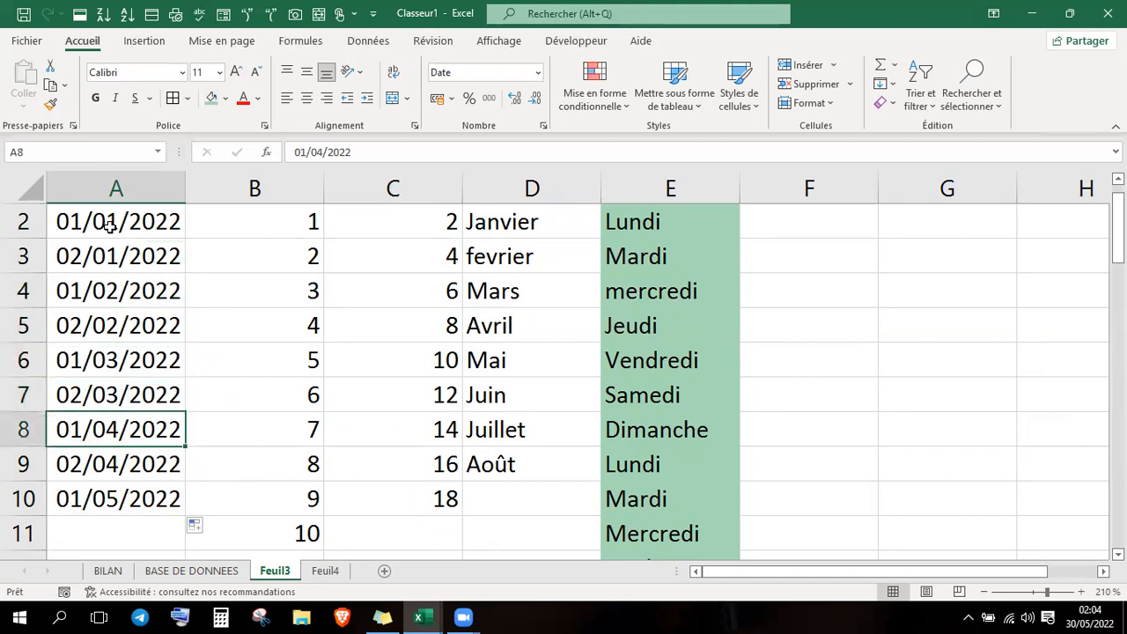
key("Down")
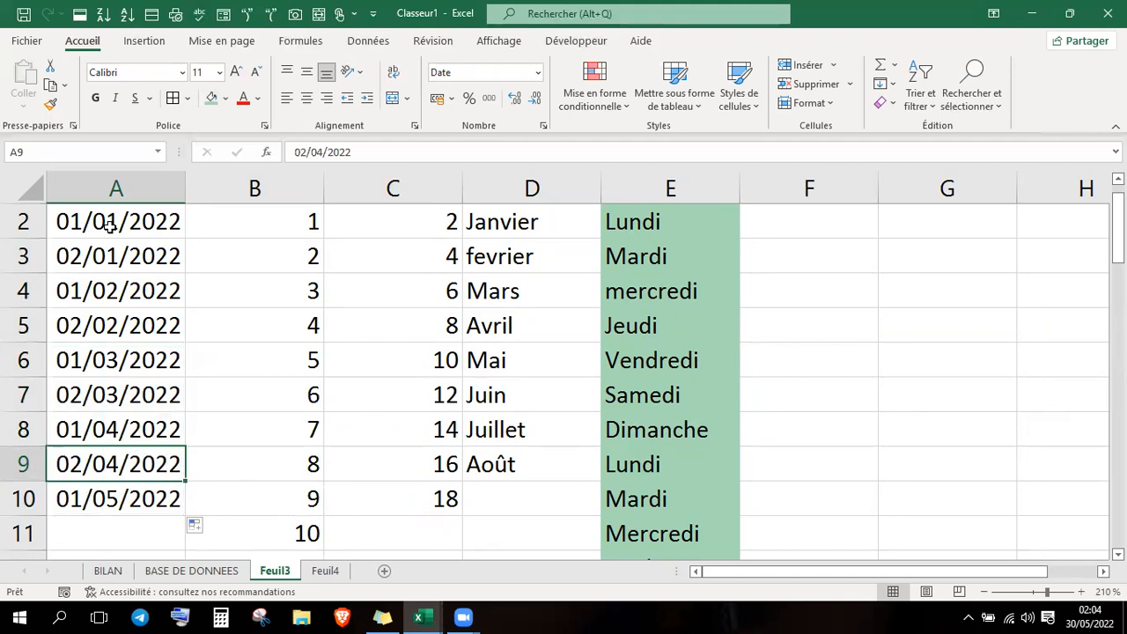
- Revert the fill to daily dates with Incrémenter une série and widen column A
left_click(210, 527)
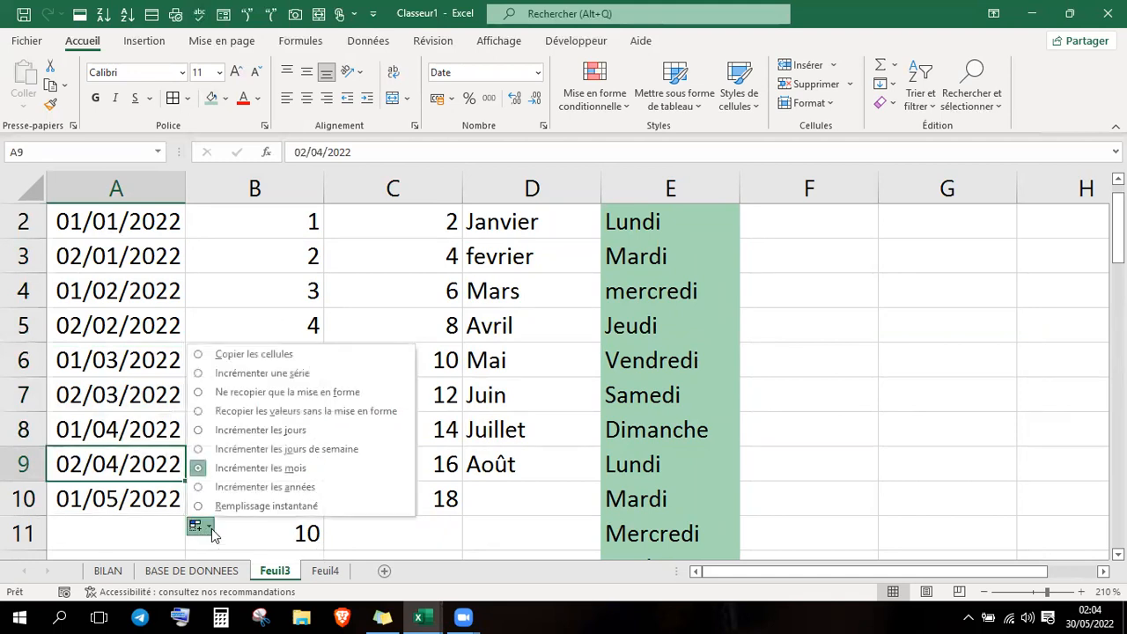
left_click(274, 373)
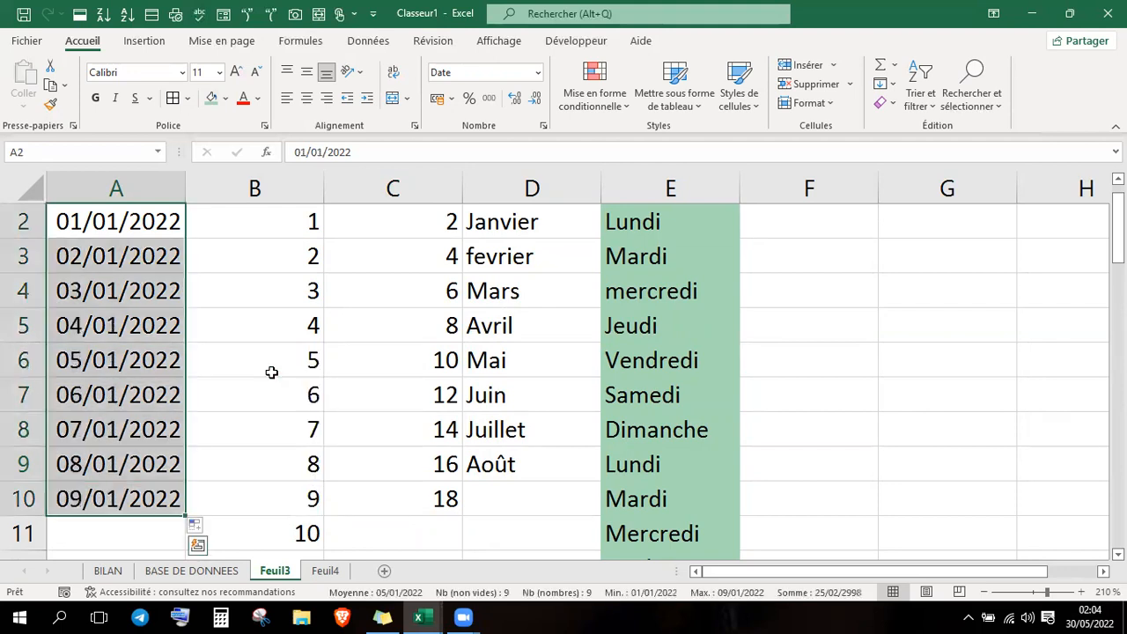
left_click(197, 527)
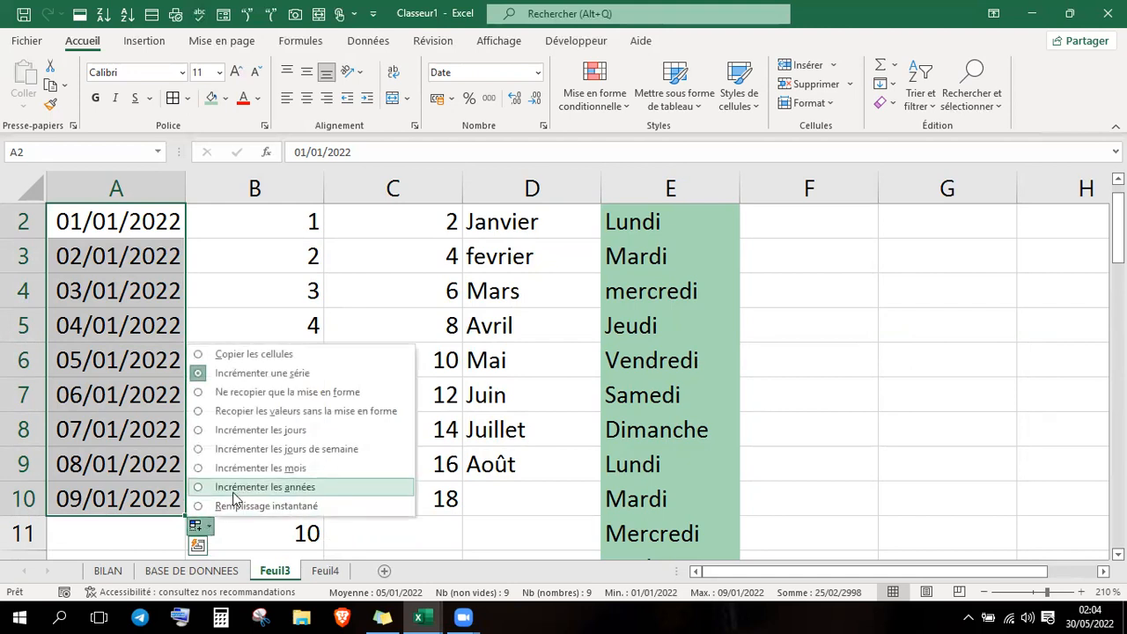
left_click(268, 311)
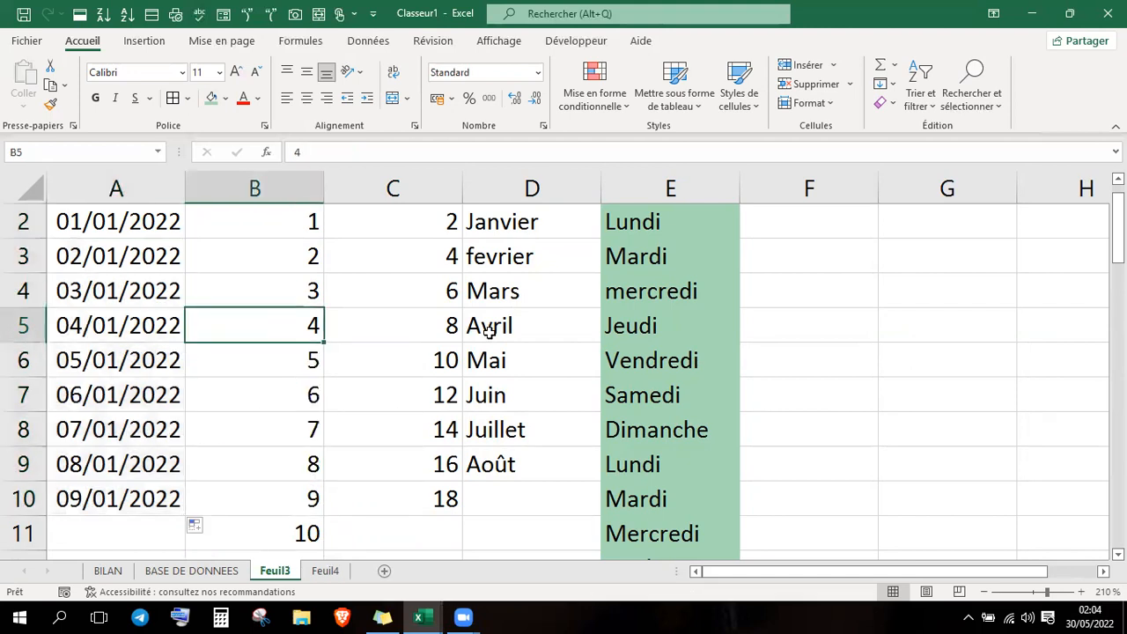
left_click_drag(189, 186, 309, 225)
left_click_drag(225, 220, 239, 499)
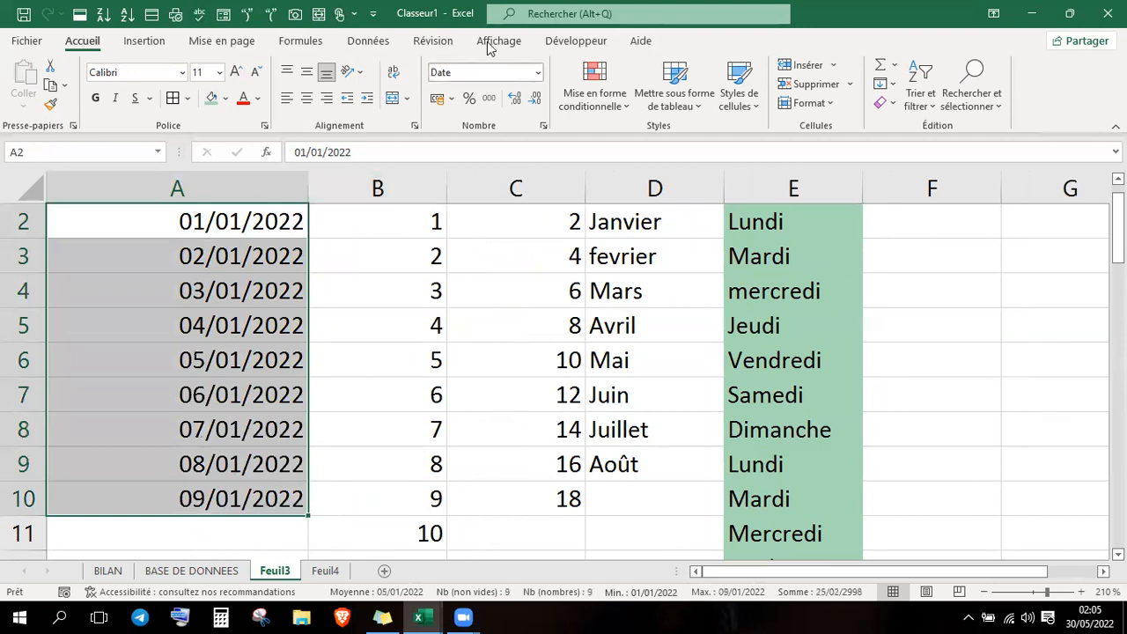
- Format A2:A10 as Date longue and autofit column A to show the full dates
left_click(537, 72)
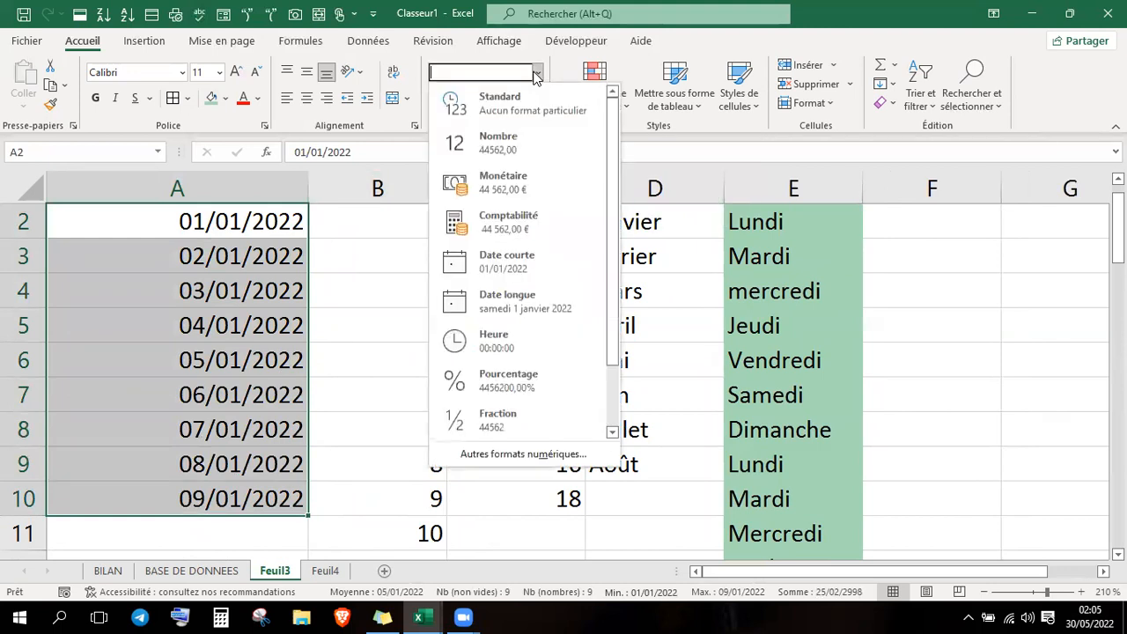
left_click(526, 308)
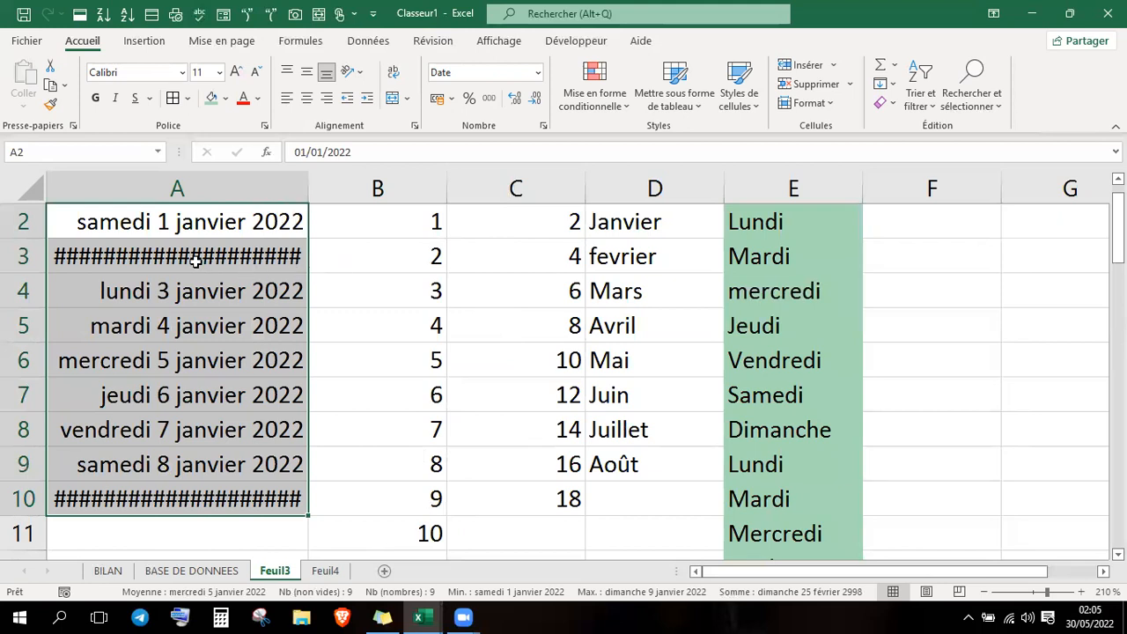
double_click(309, 193)
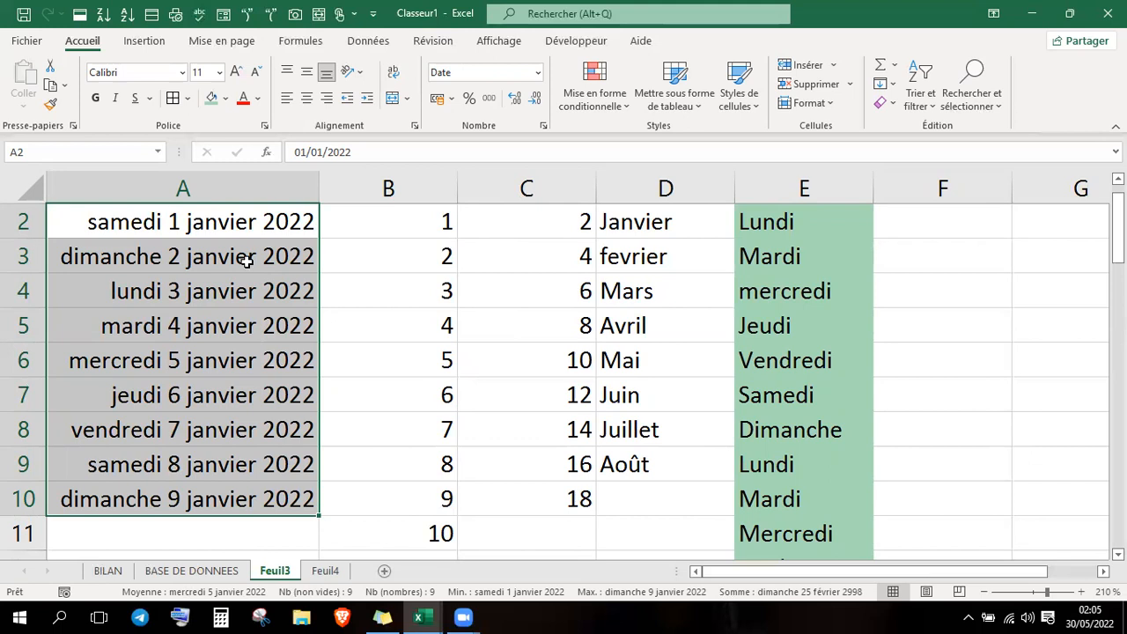
left_click(361, 312)
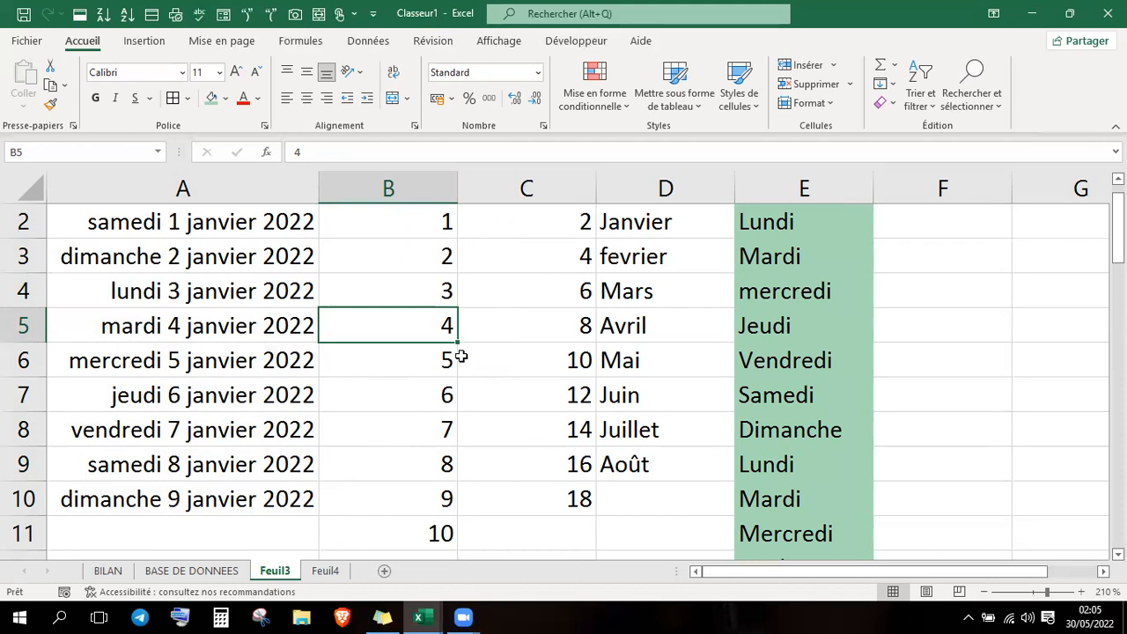
- Go to the BASE DE DONNEES sheet and select JEAN, PIERRE and JO with their values (B7:C9)
key("Right")
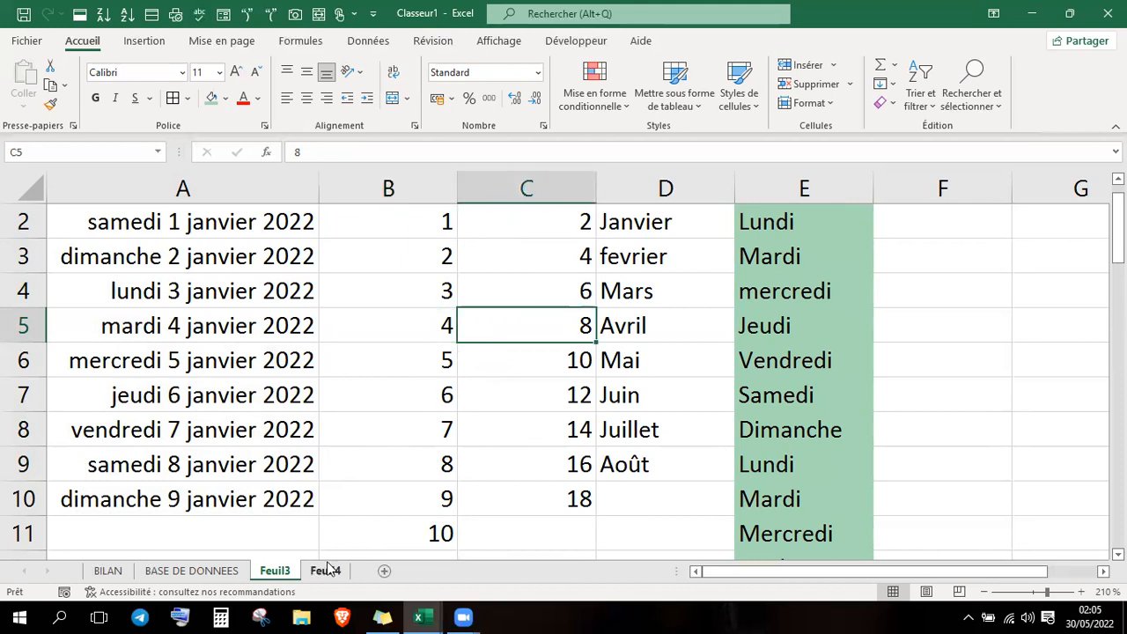
left_click(234, 573)
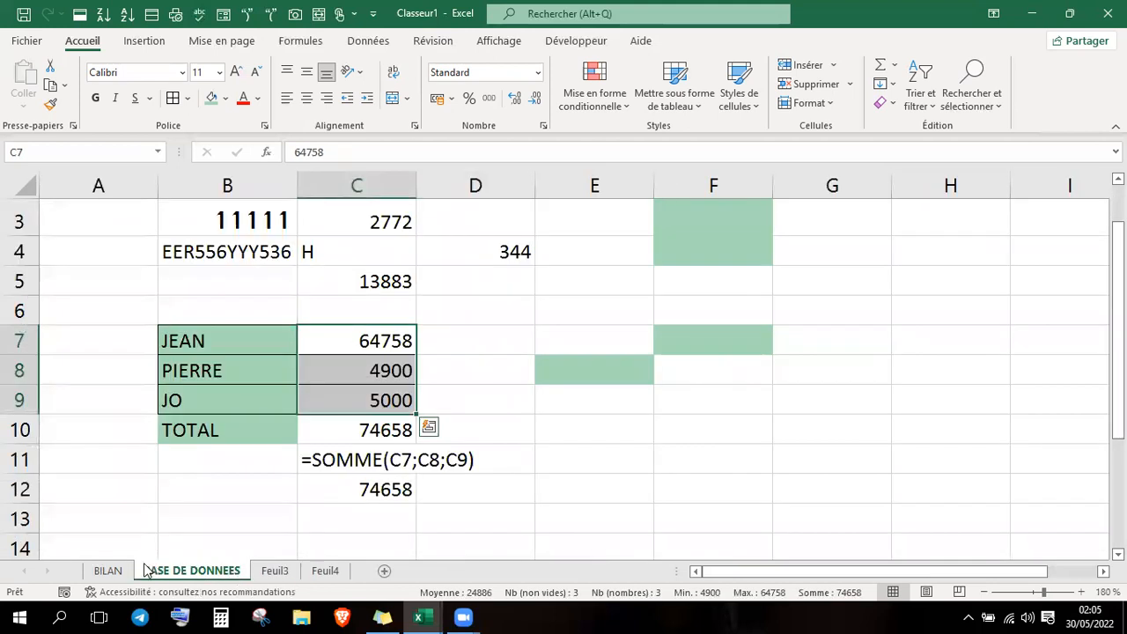
left_click(270, 433)
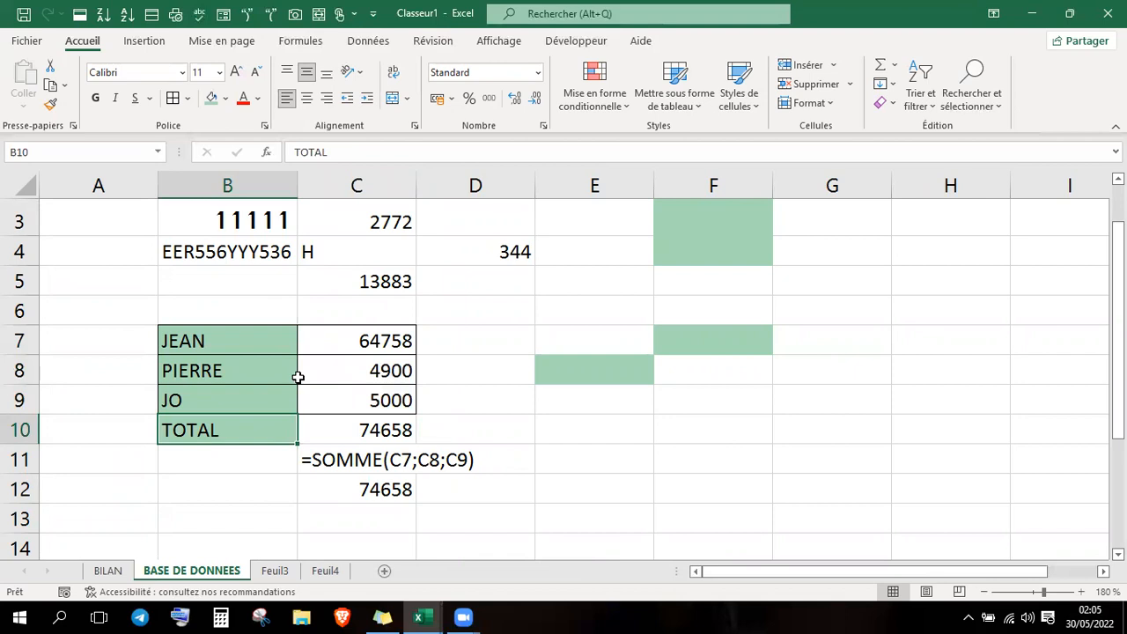
left_click_drag(244, 344, 357, 391)
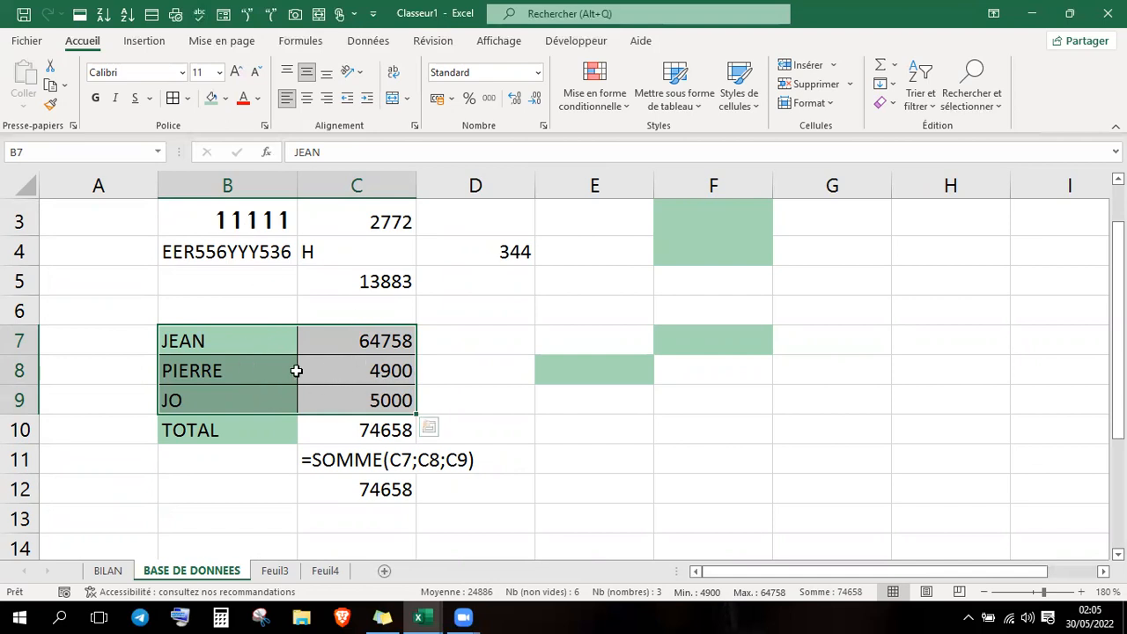
left_click(141, 41)
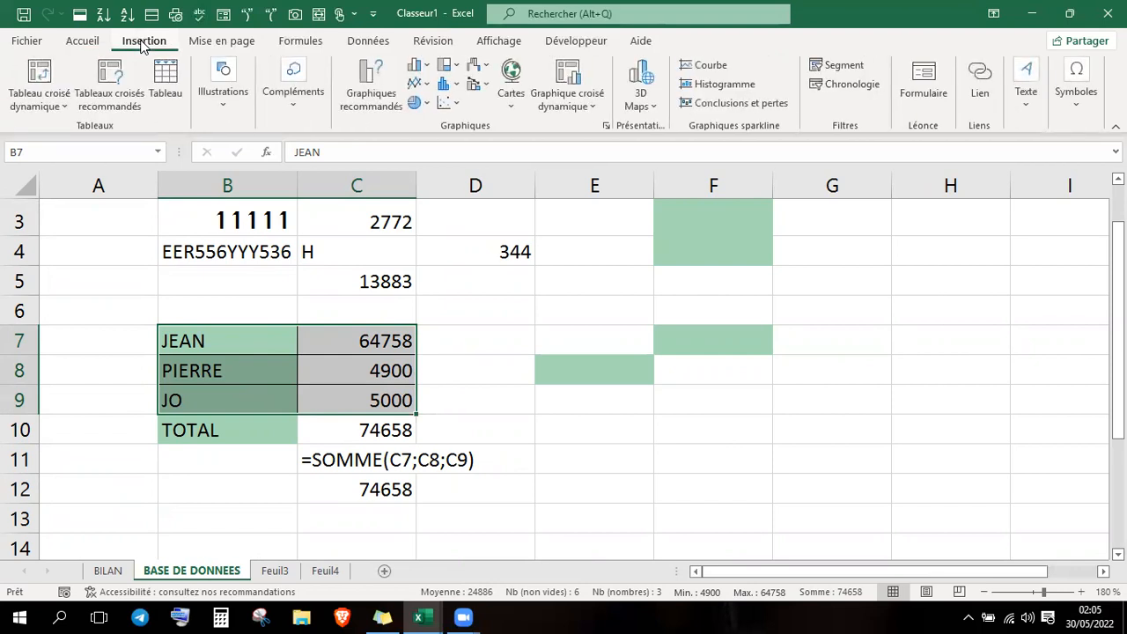
- Browse the recommended charts, previewing the pie, clustered bar and funnel options
left_click(428, 83)
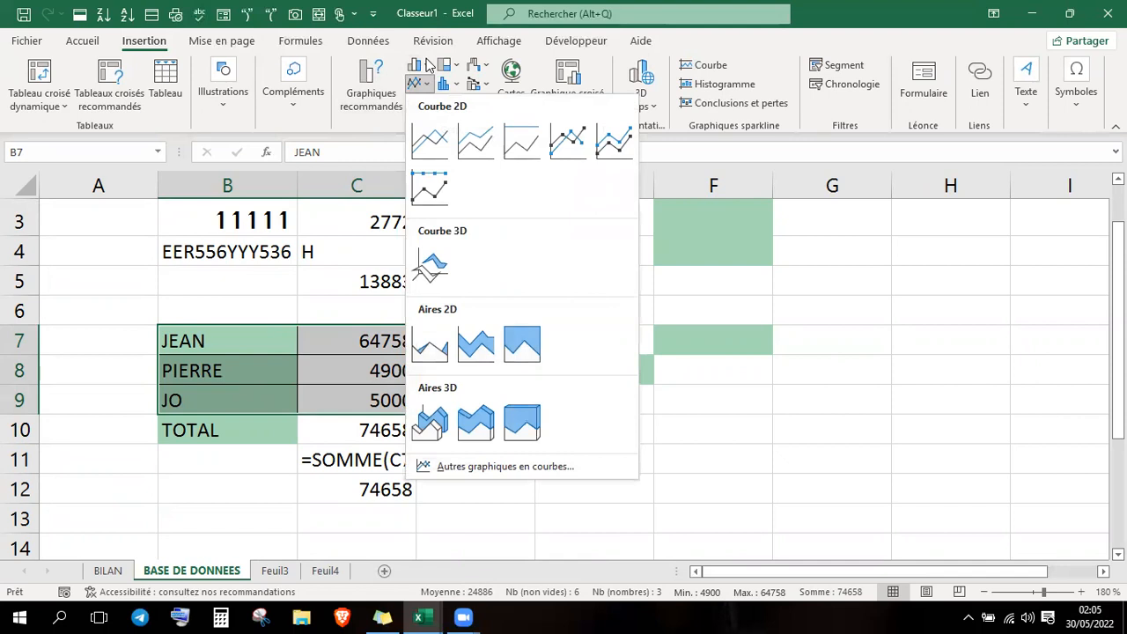
left_click(429, 66)
left_click(372, 99)
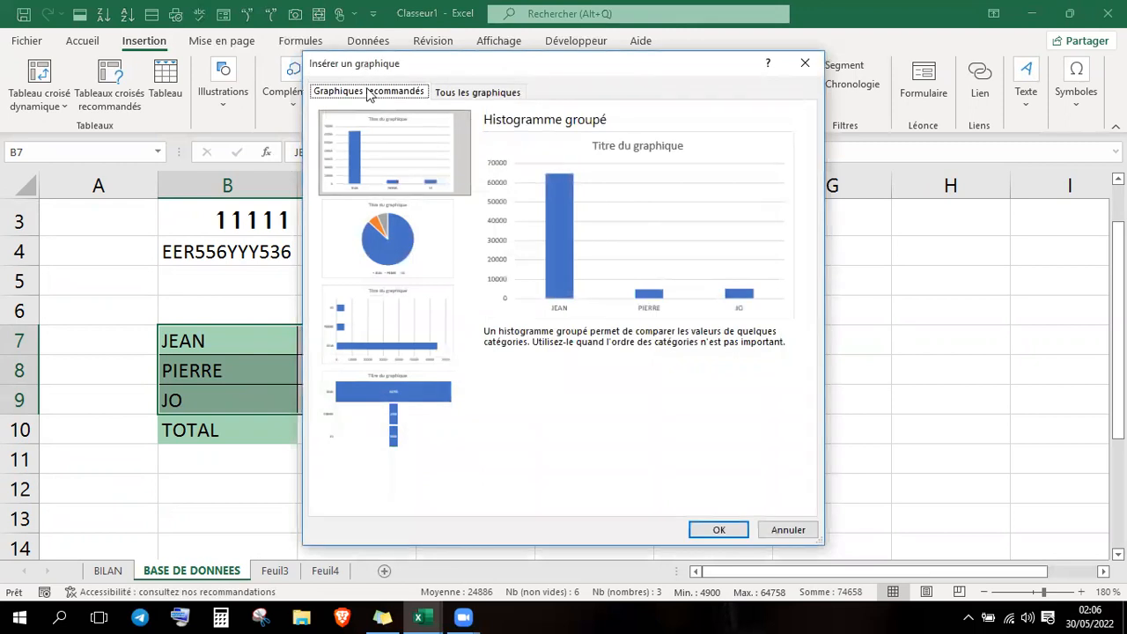
left_click(389, 222)
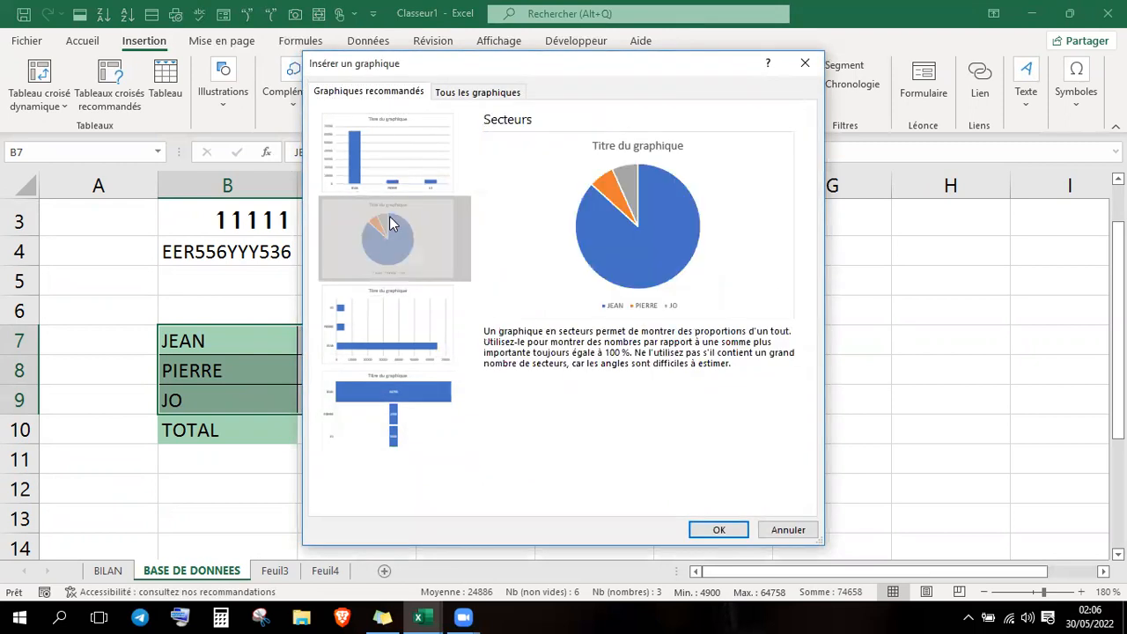
left_click(395, 344)
left_click(393, 409)
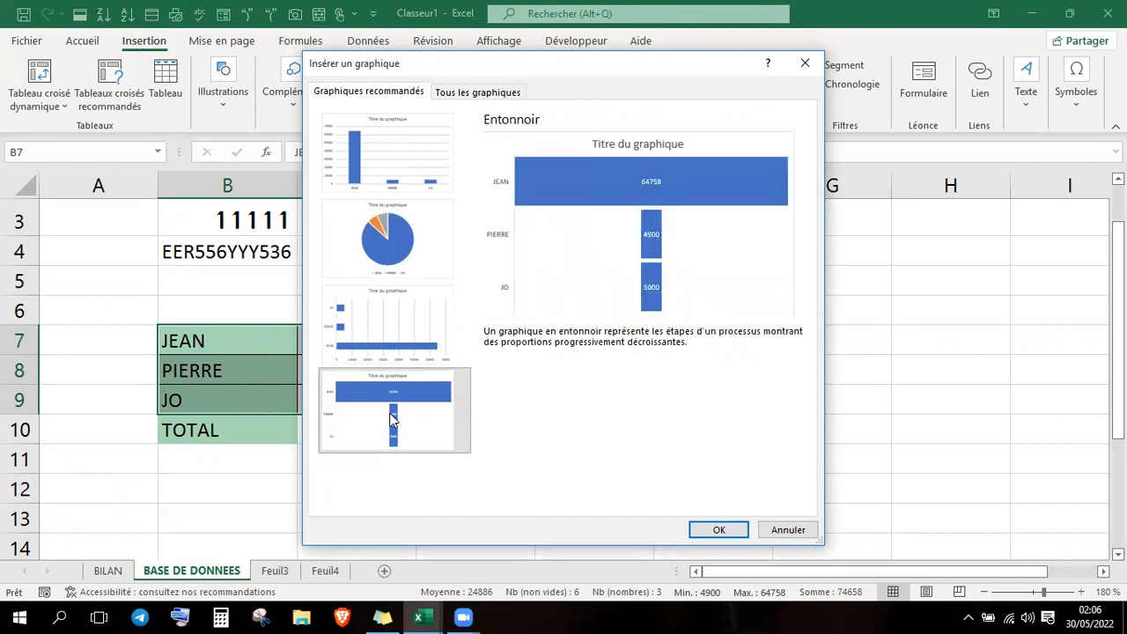
- Choose the Secteurs pie chart under Tous les graphiques and insert it
left_click(473, 94)
mouse_move(533, 203)
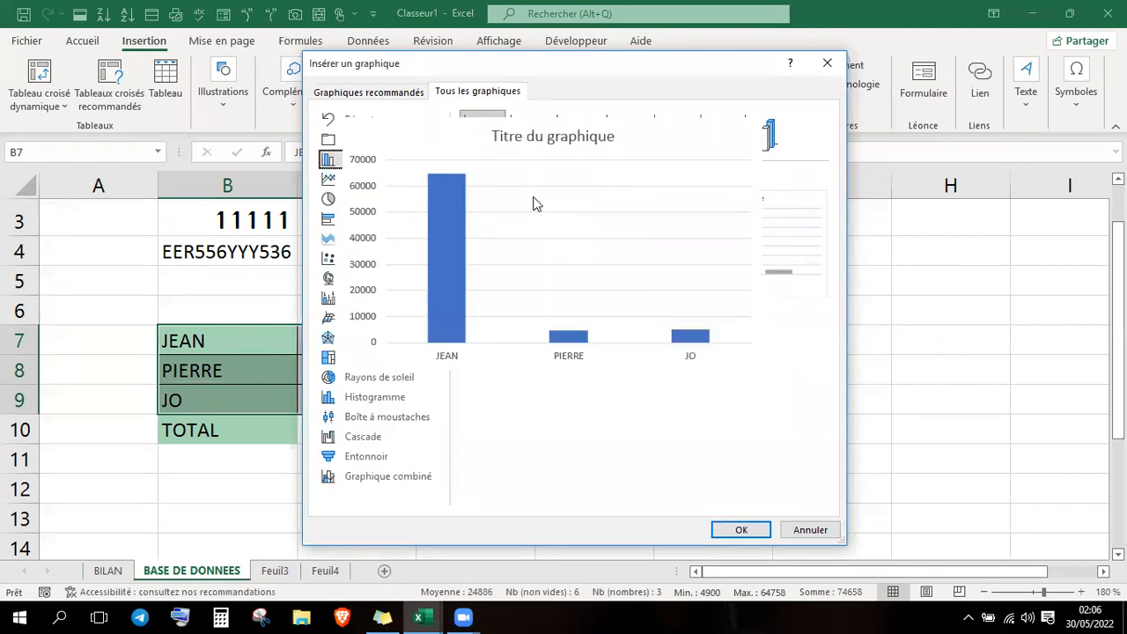
left_click(366, 201)
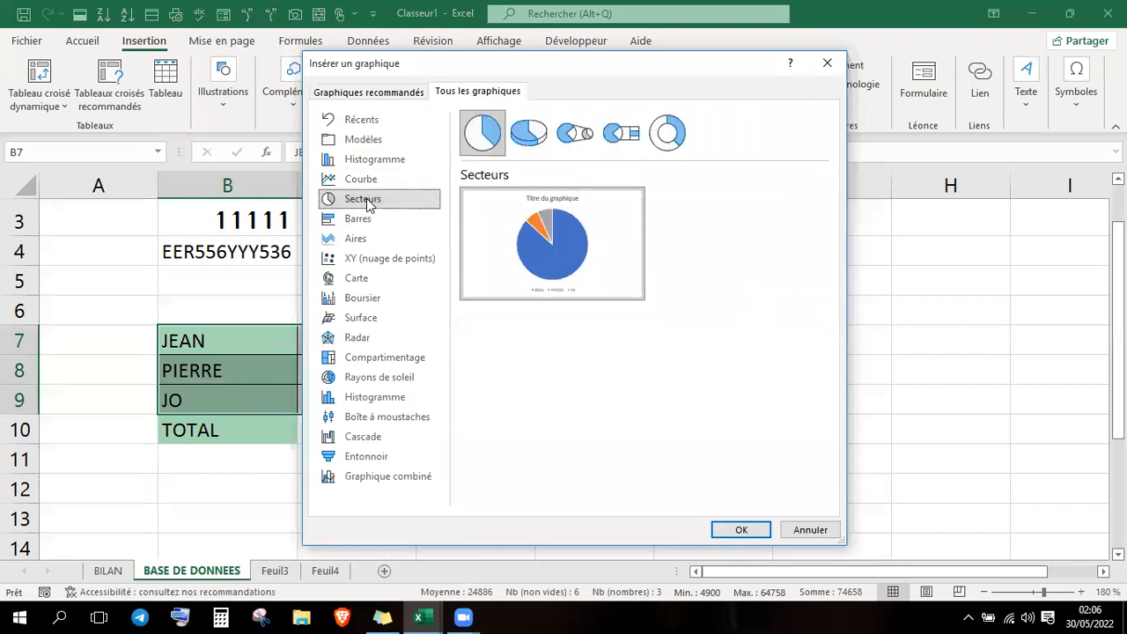
left_click(360, 220)
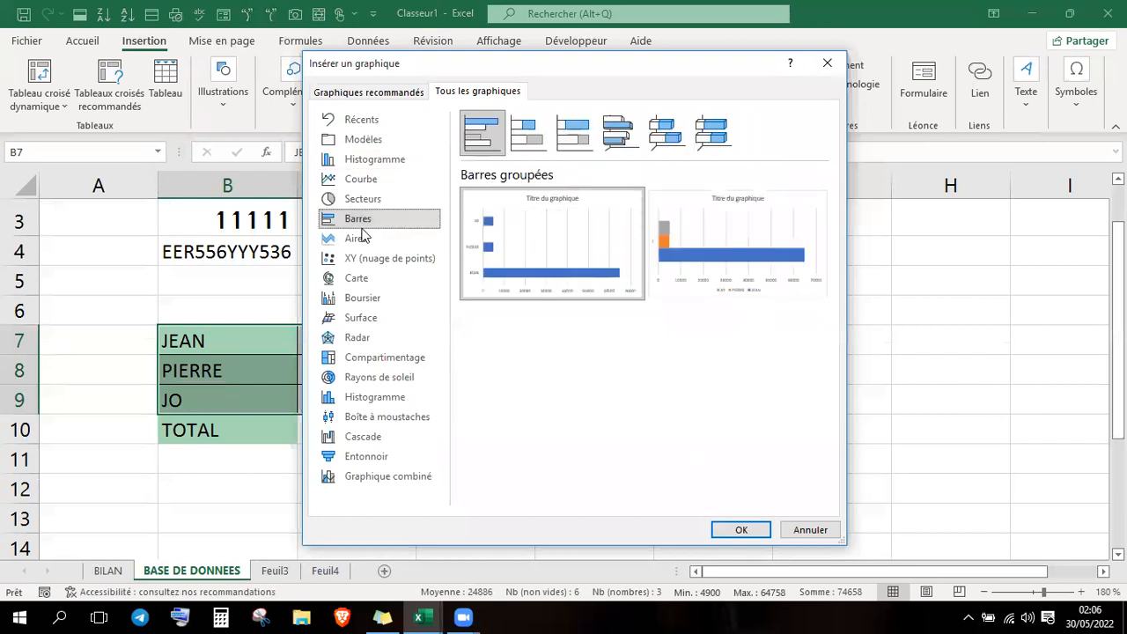
left_click(357, 202)
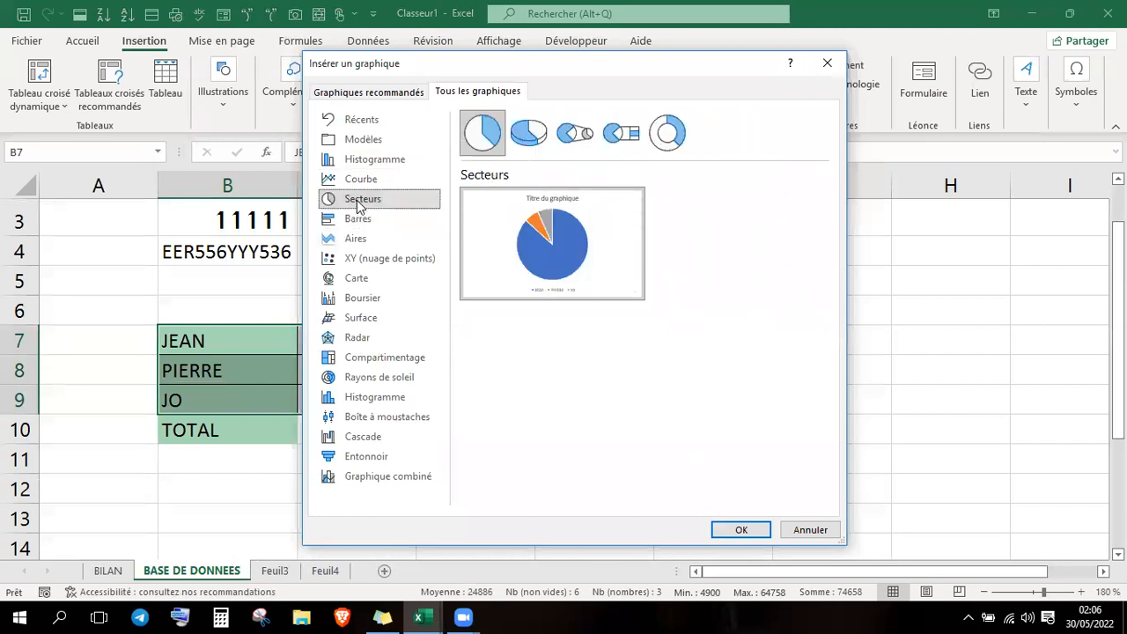
mouse_move(489, 247)
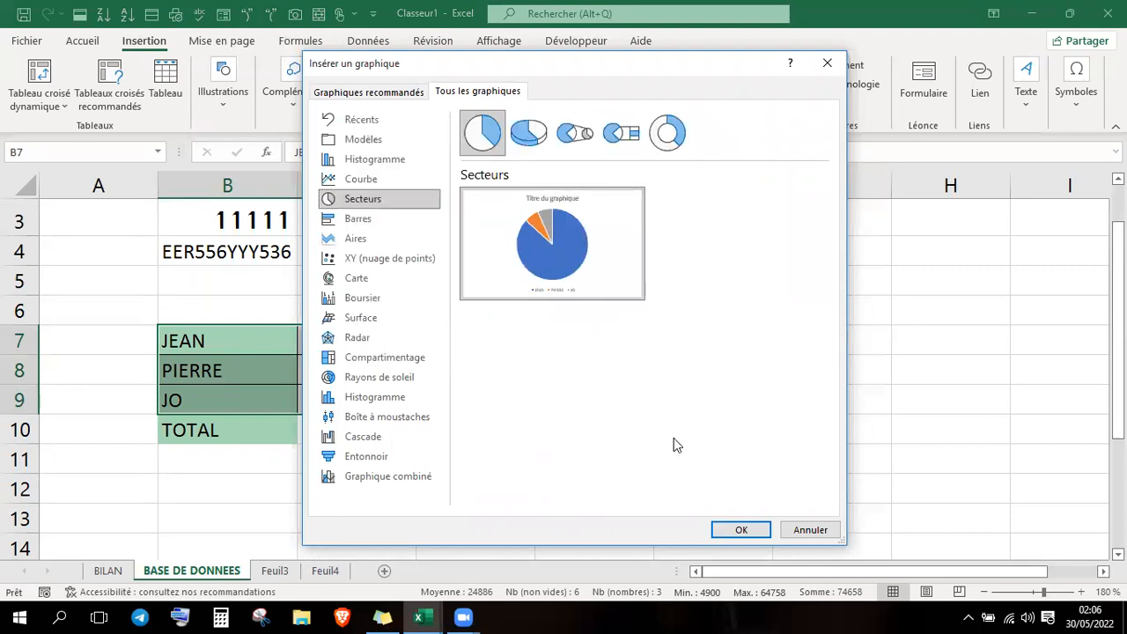
left_click(740, 531)
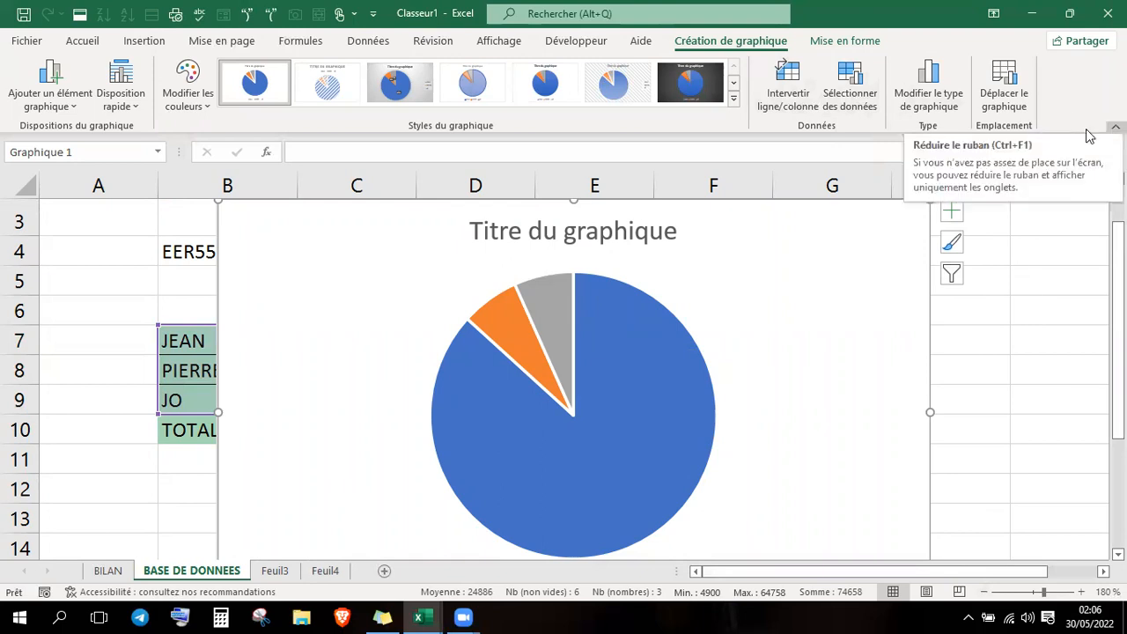
- Collapse the ribbon, zoom out, and move the pie chart off the data while shrinking it
left_click(1115, 127)
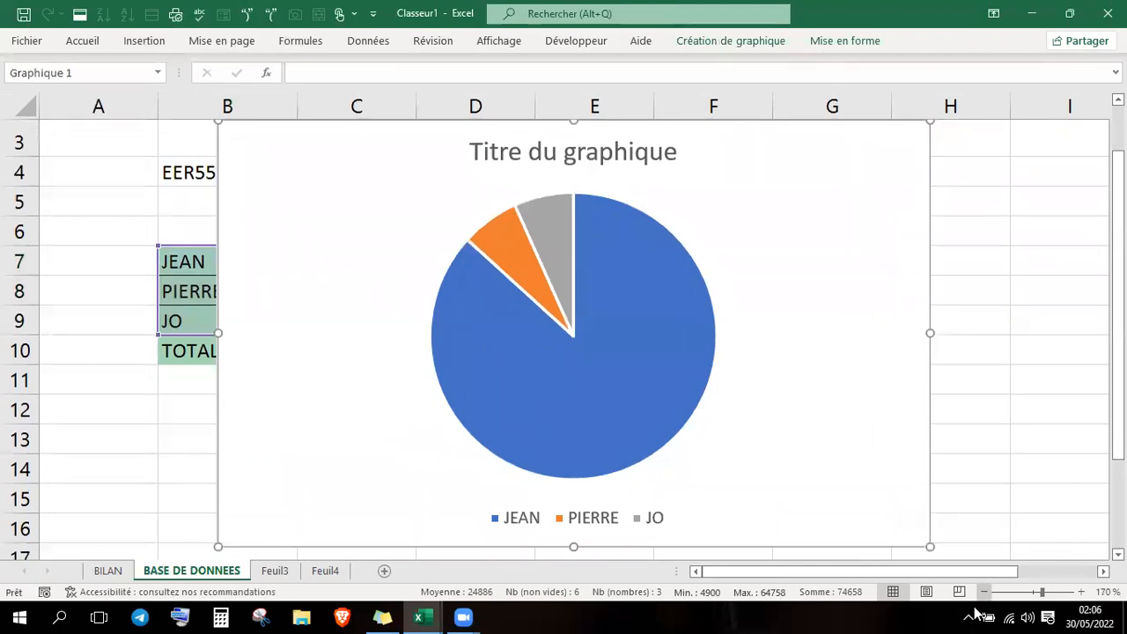
left_click(984, 591)
left_click(983, 592)
left_click(984, 592)
left_click(983, 592)
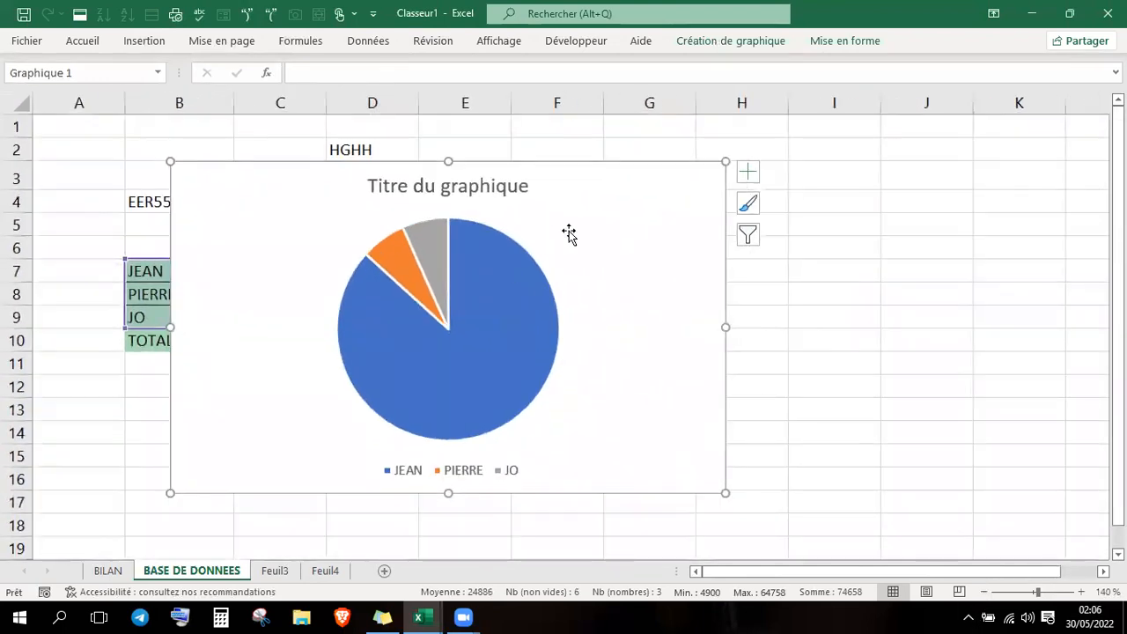
left_click_drag(608, 251, 815, 225)
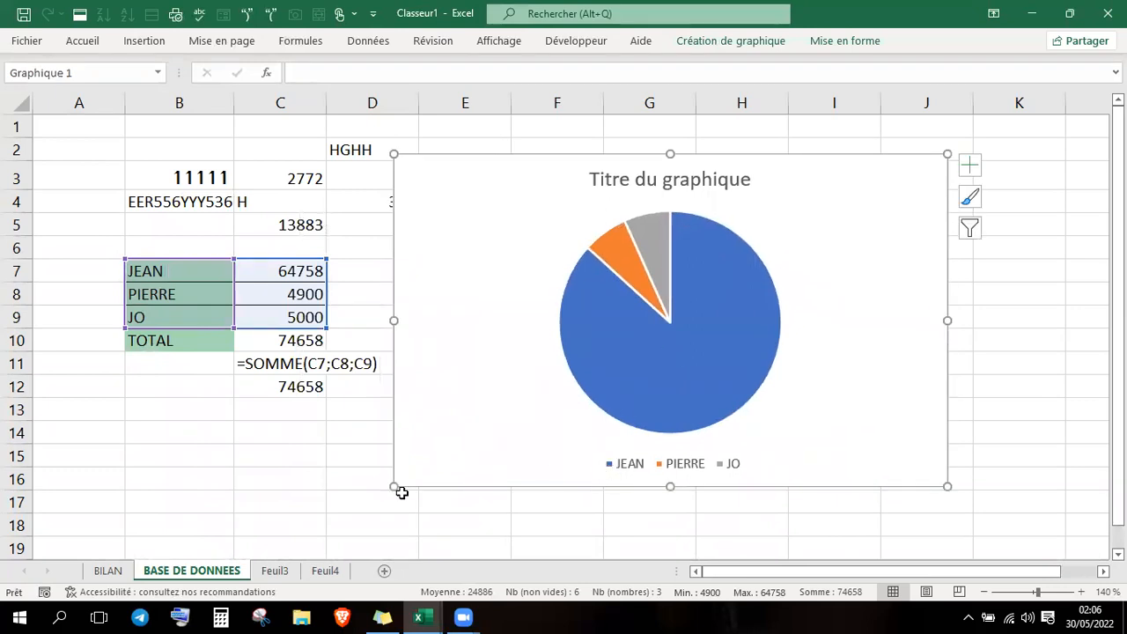
left_click_drag(394, 488, 396, 488)
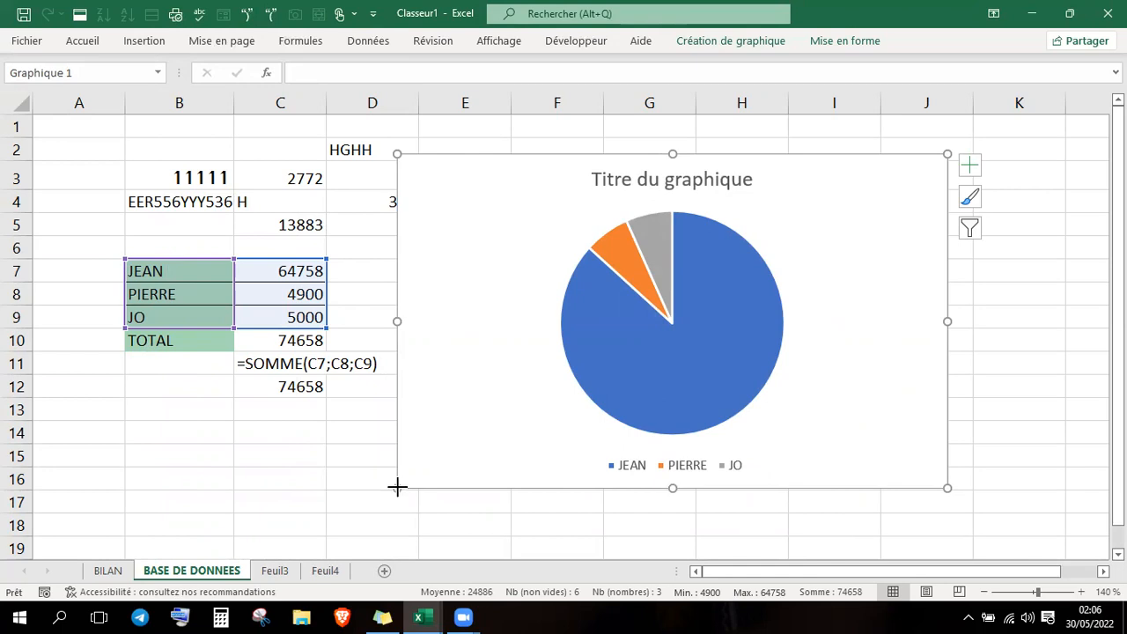
left_click_drag(397, 487, 543, 433)
left_click_drag(614, 371, 543, 376)
- Replace the chart title 'Titre du graphique' with 'Les ventes su mois'
left_click(625, 193)
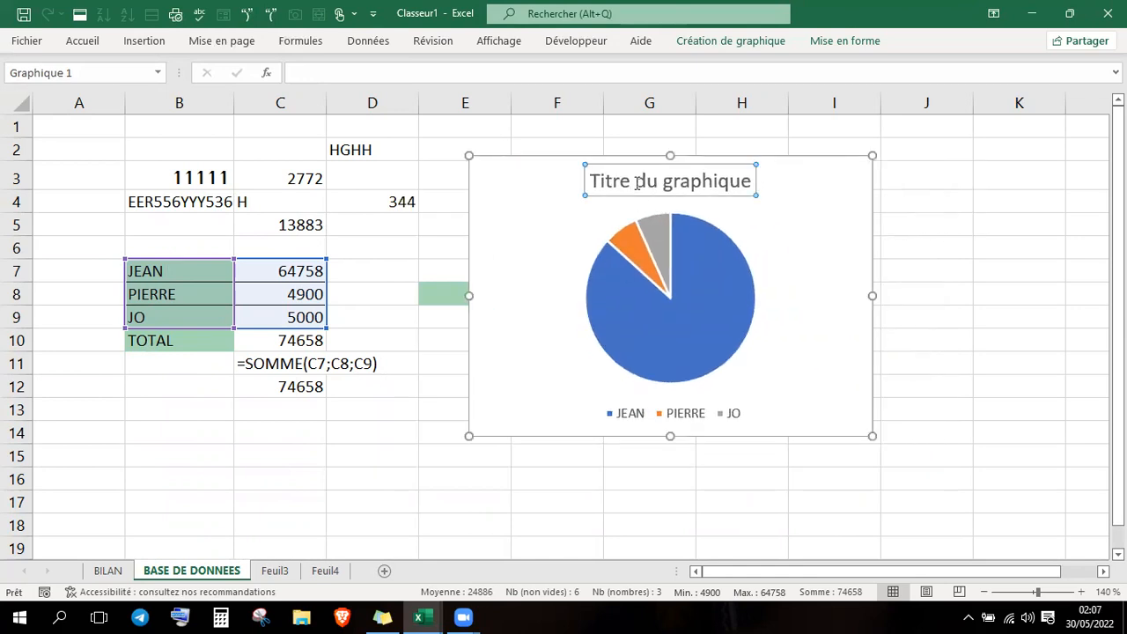
double_click(639, 183)
key("BackSpace")
key("BackSpace")
key("BackSpace")
key("BackSpace")
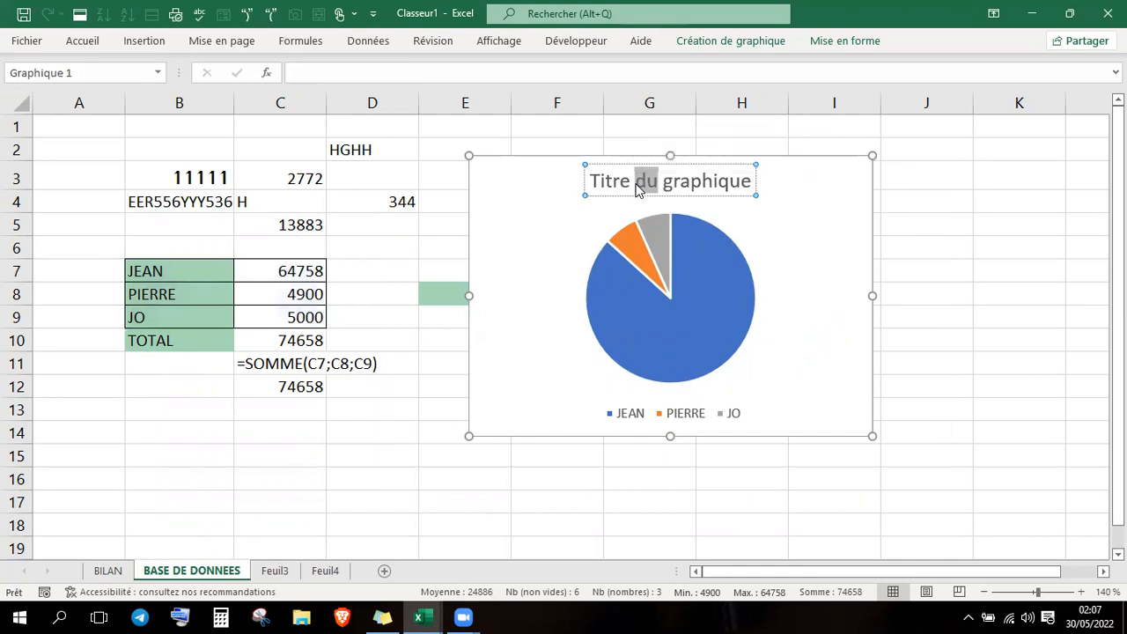
key("ctrl+a")
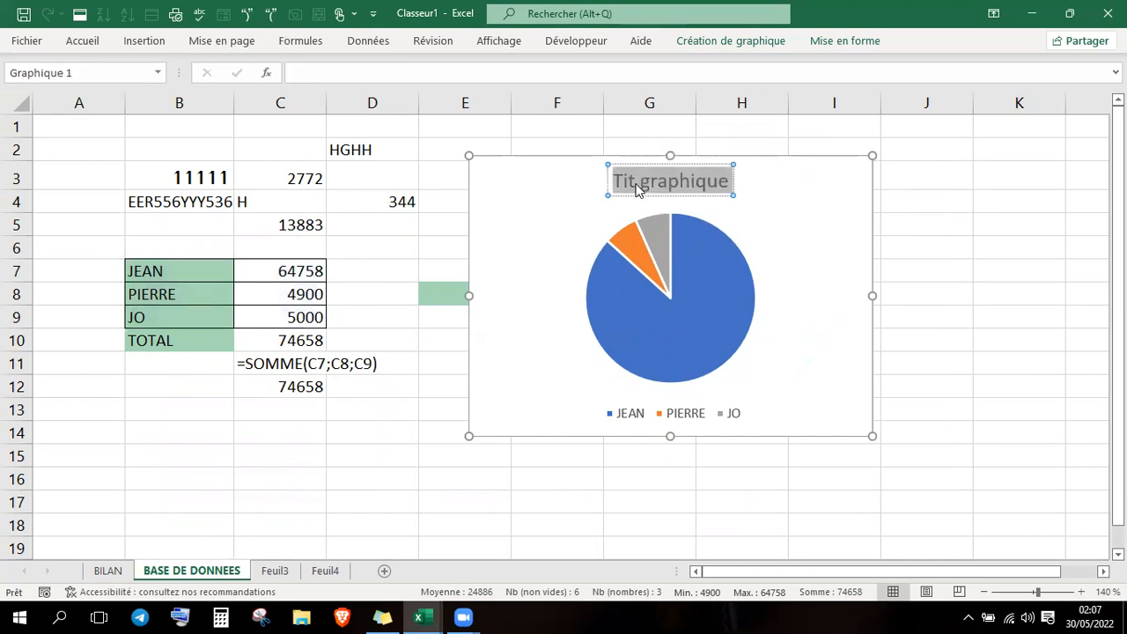
key("BackSpace")
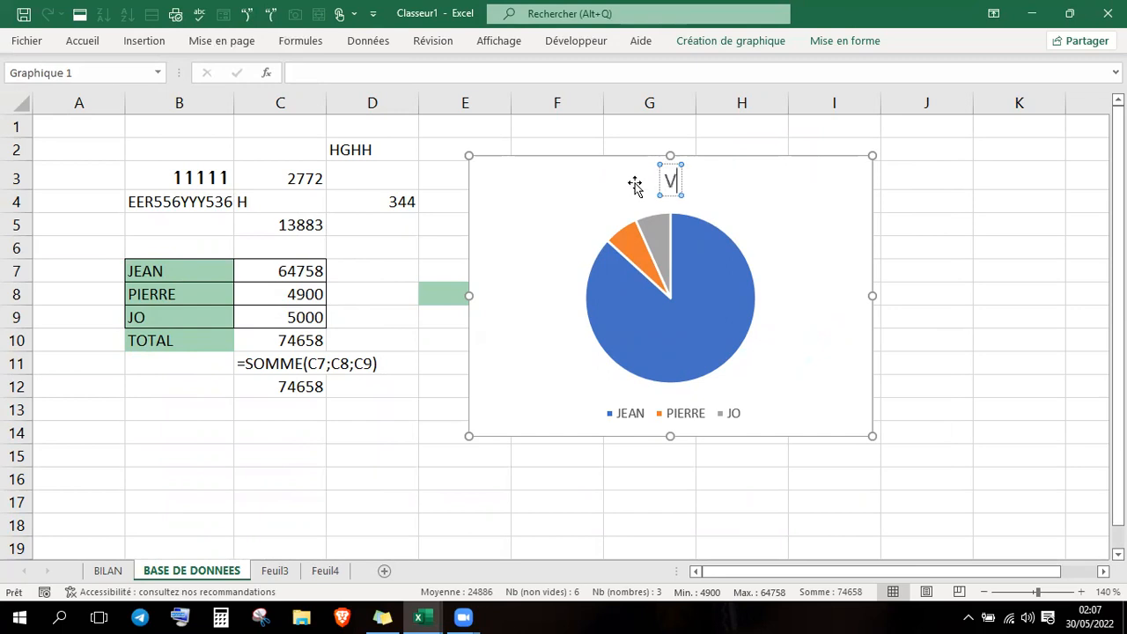
type("Les")
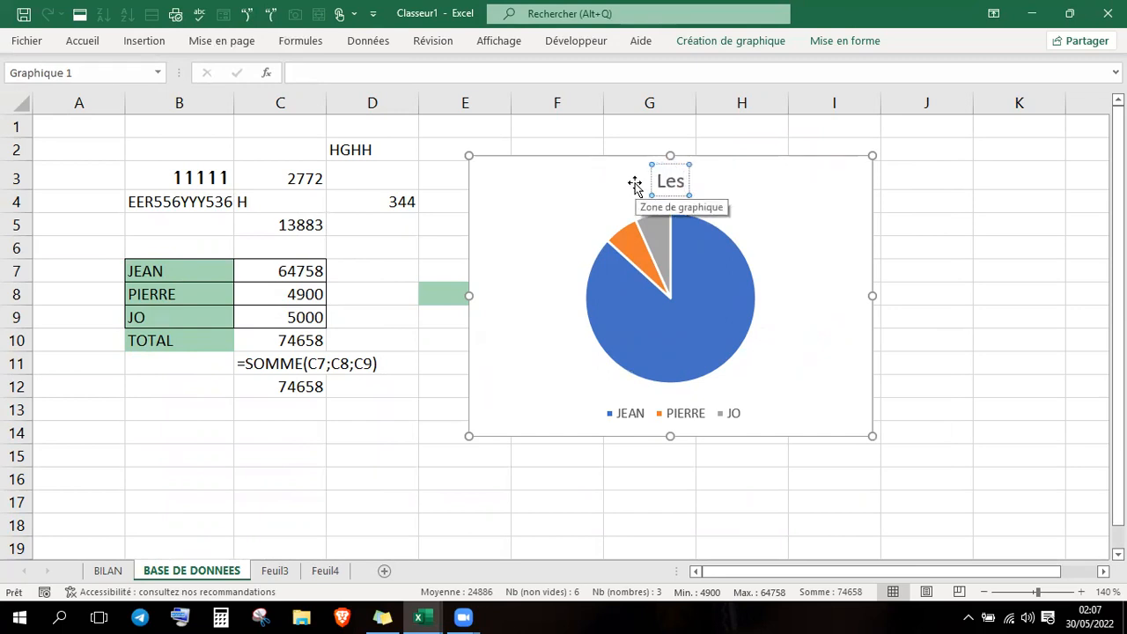
type(" ventes s")
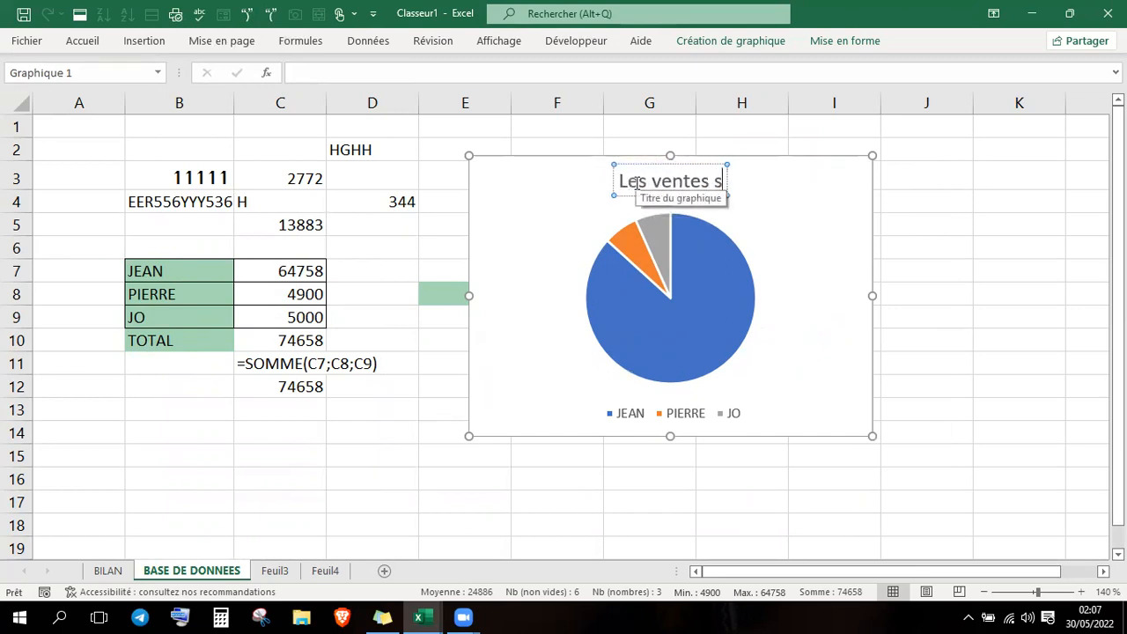
type("u mois")
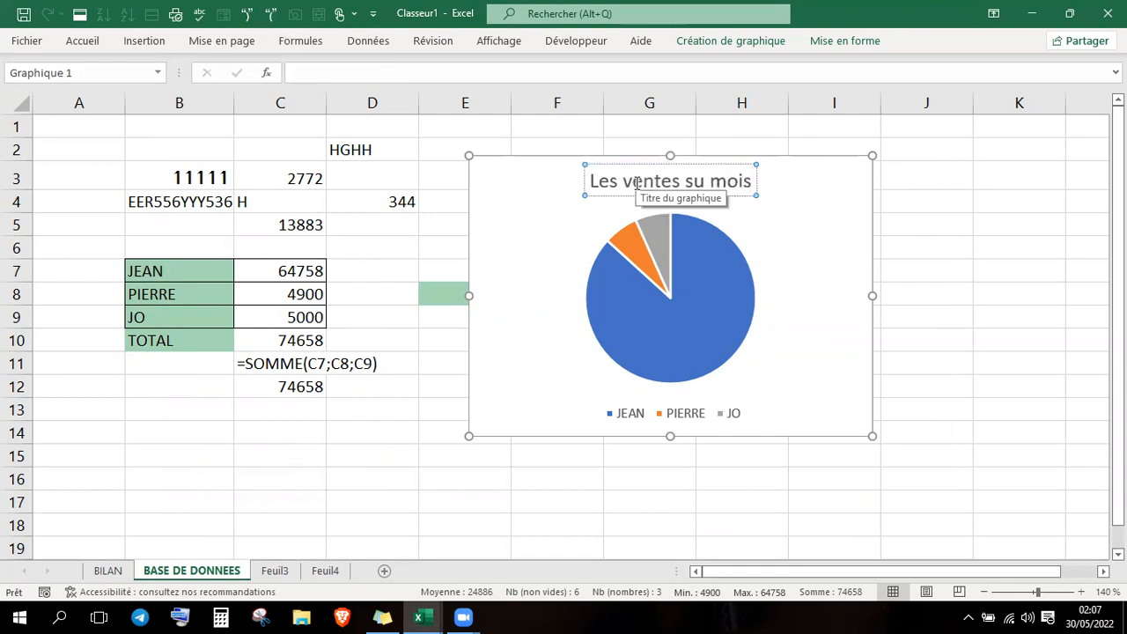
left_click(818, 336)
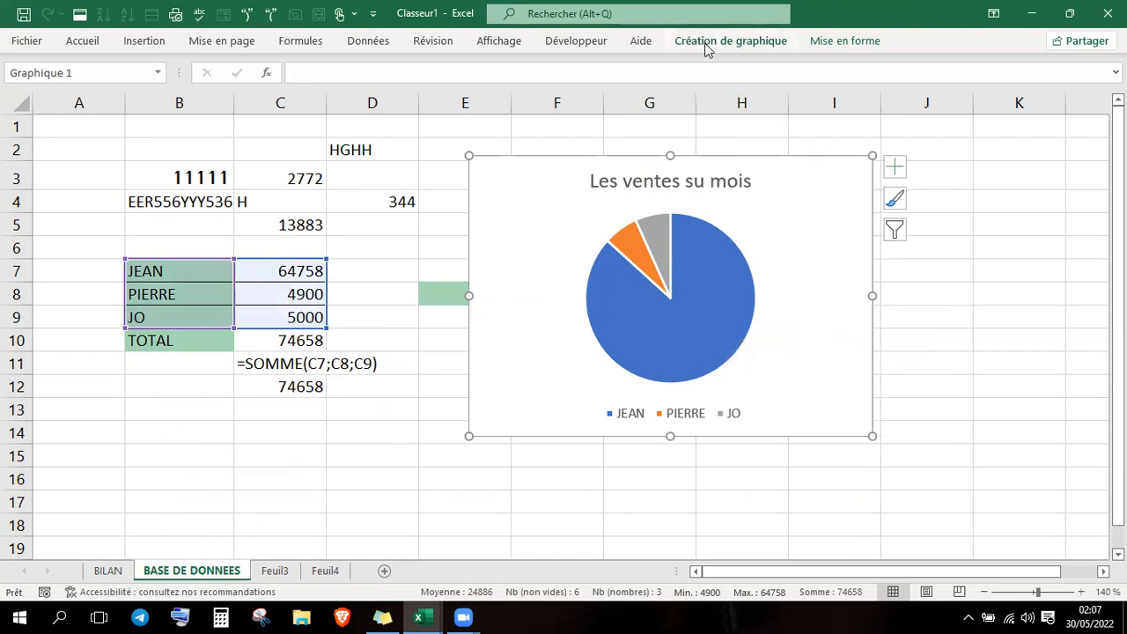
- Select the 'Les ventes su mois' pie chart and show its Création de graphique ribbon
left_click(973, 296)
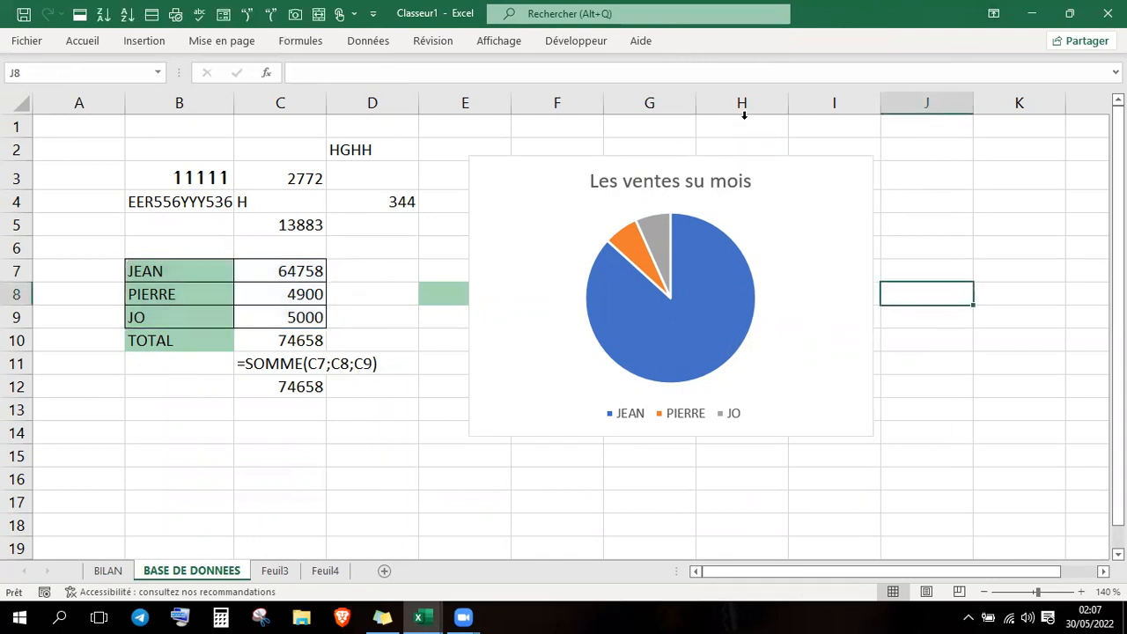
left_click(826, 231)
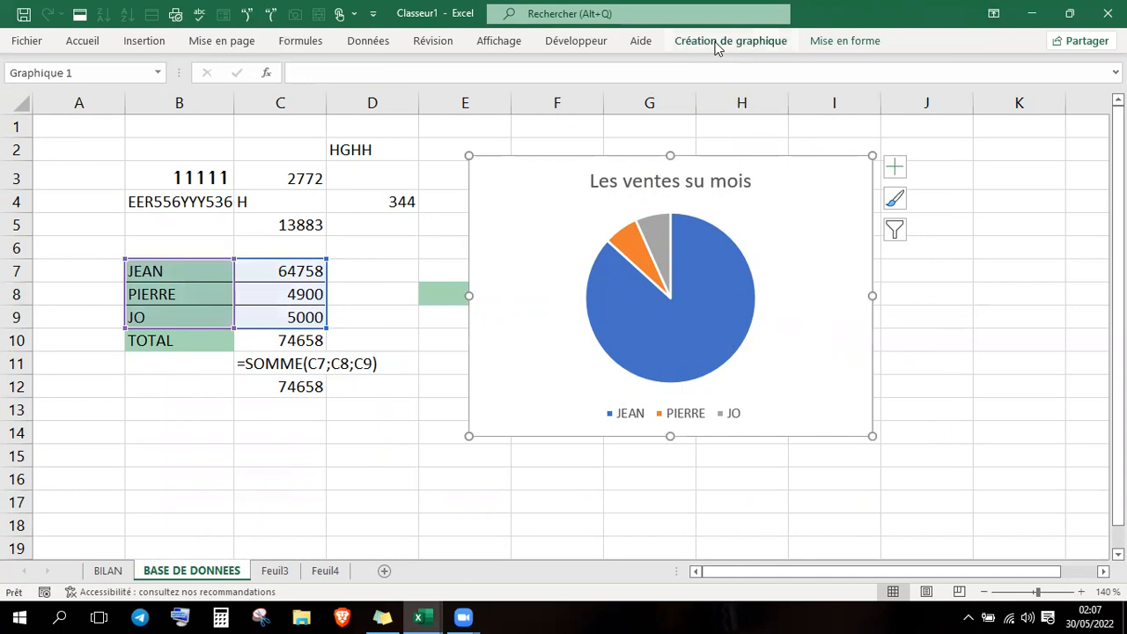
left_click(929, 264)
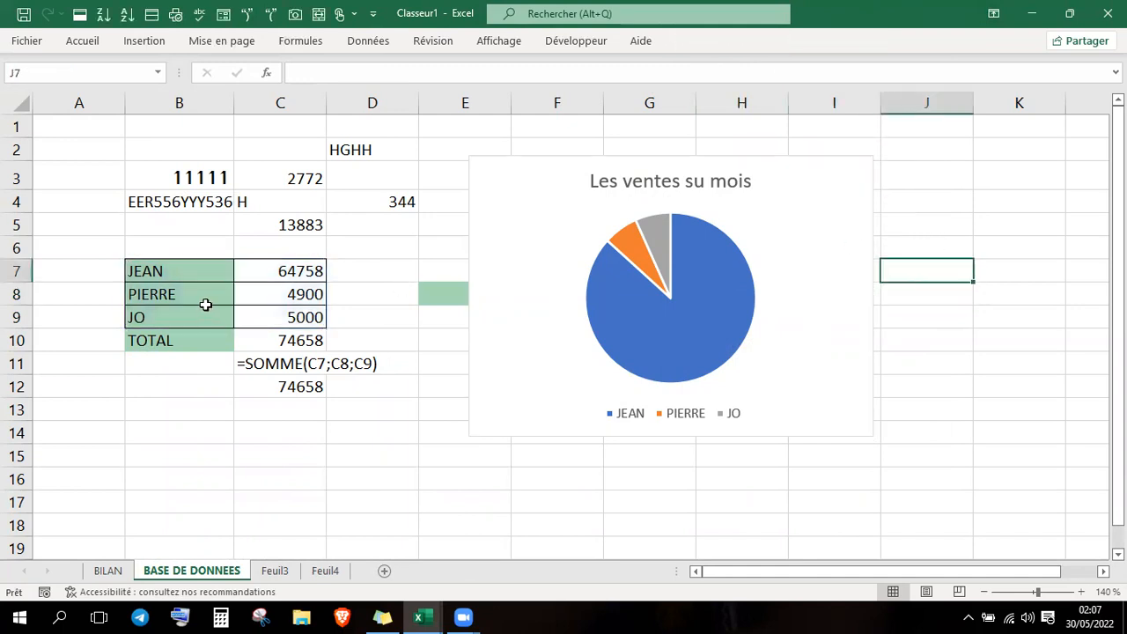
left_click(505, 314)
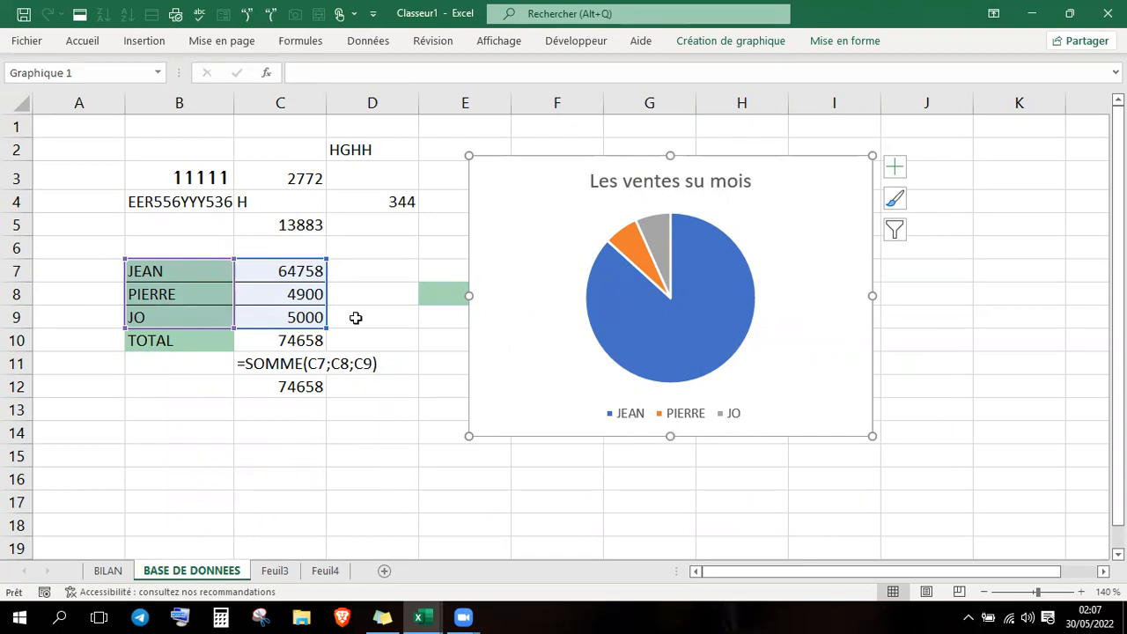
mouse_move(680, 377)
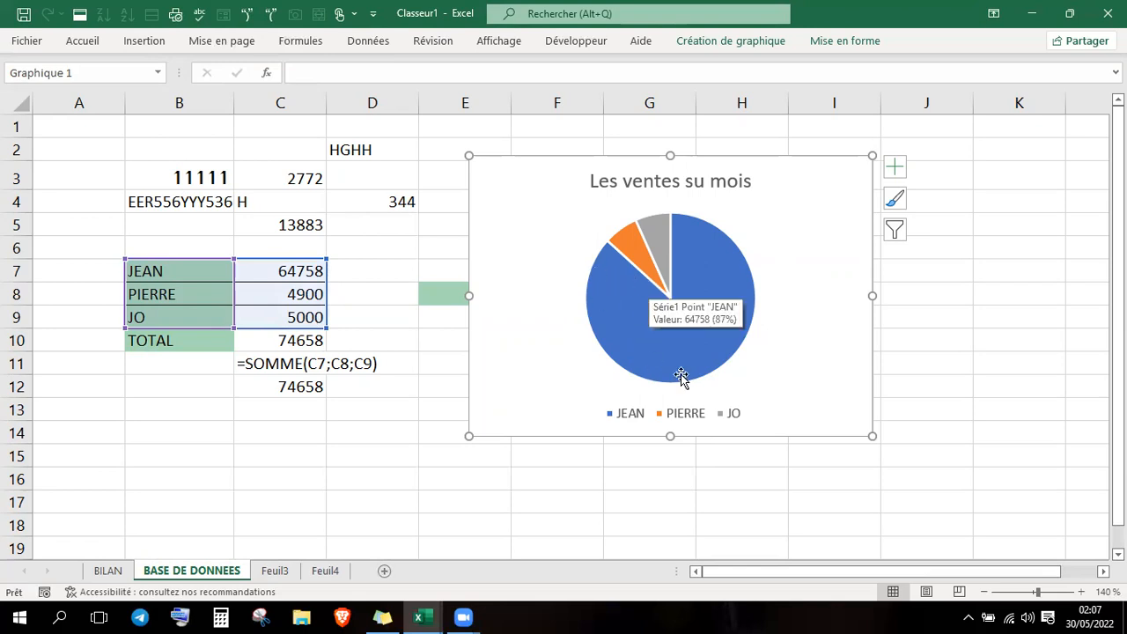
mouse_move(633, 254)
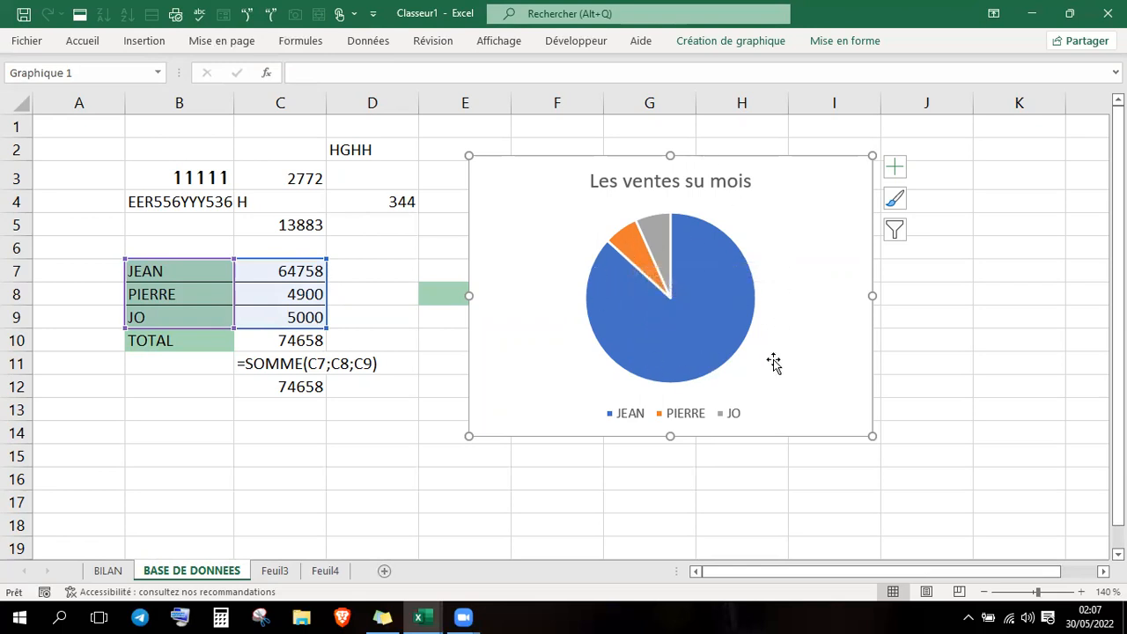
left_click(698, 42)
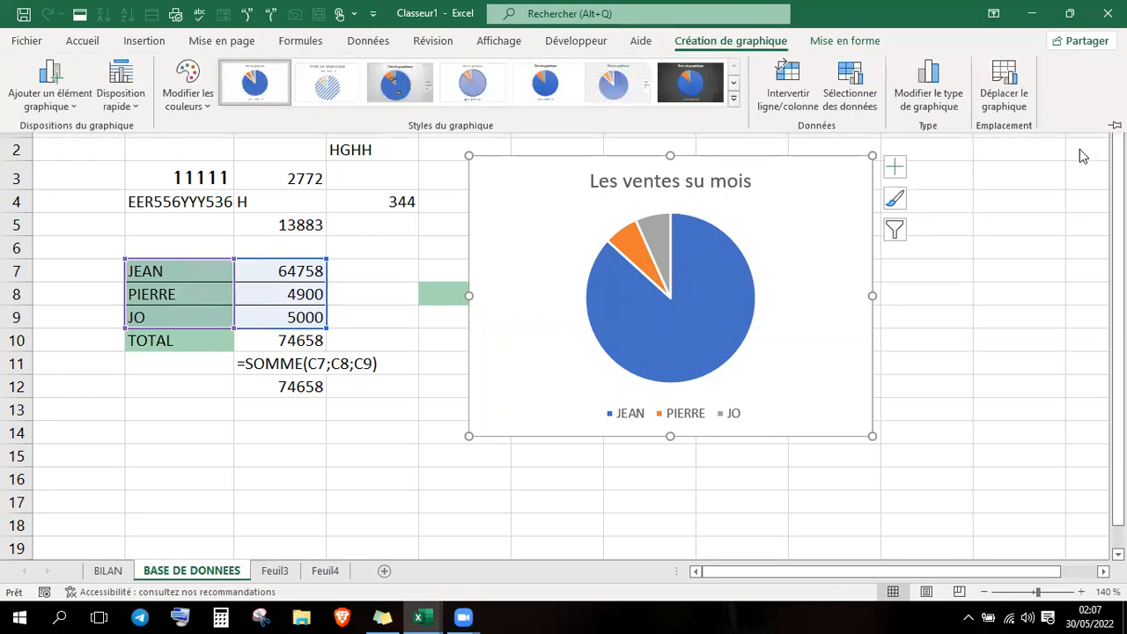
- Pin the ribbon and apply a chart style with percentage labels
left_click(1116, 125)
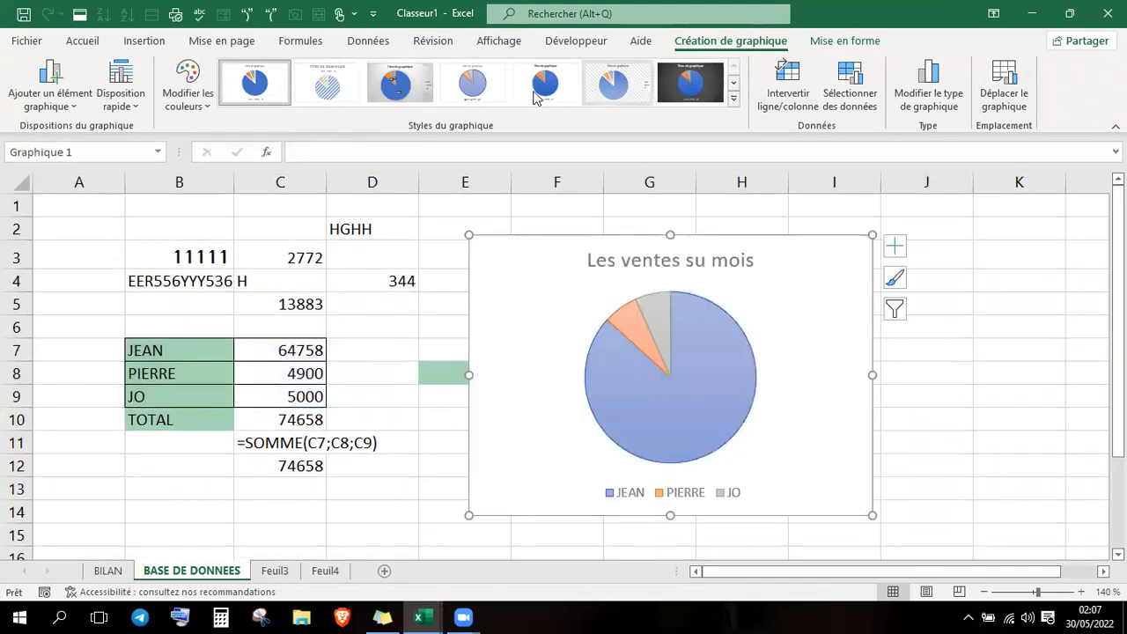
left_click(735, 104)
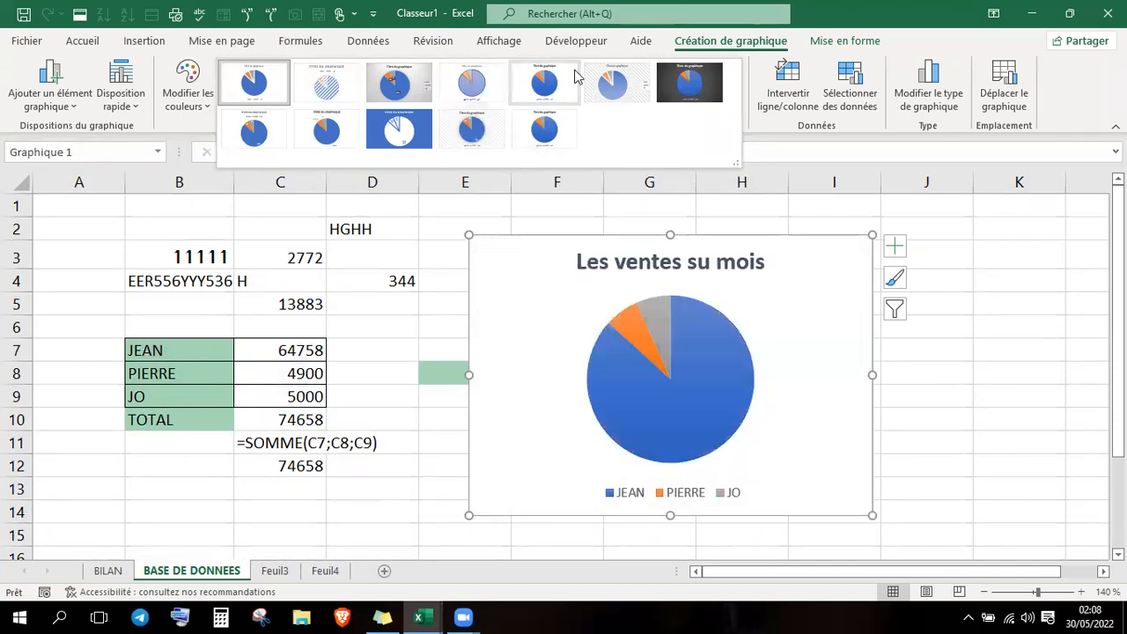
left_click(473, 130)
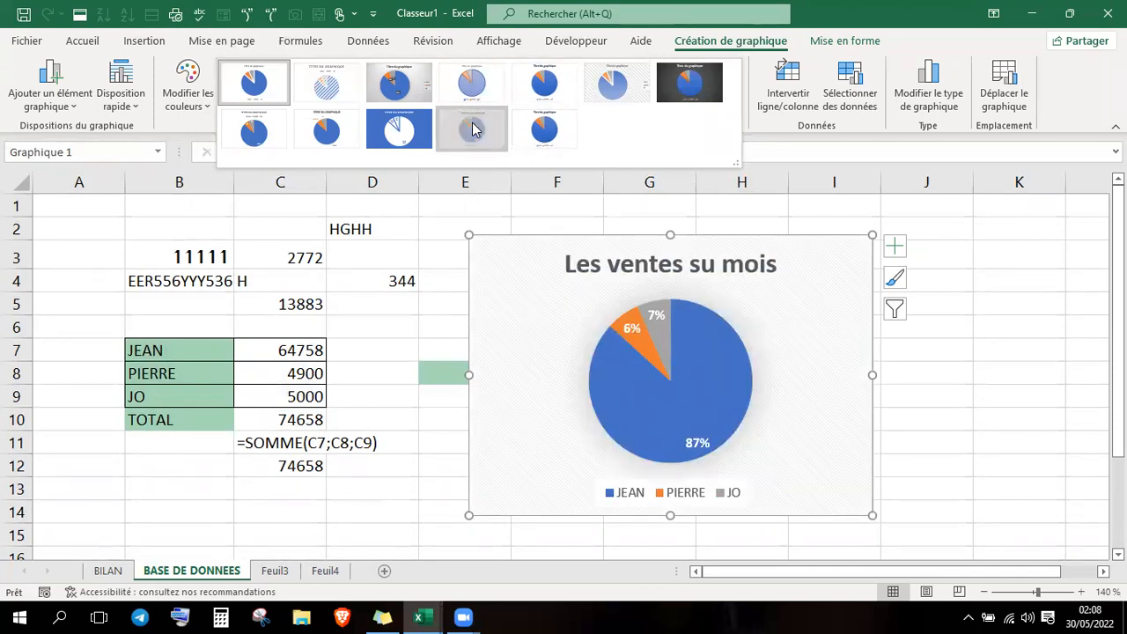
- Switch the pie to the orange, yellow and green Coloré colour palette
left_click(199, 103)
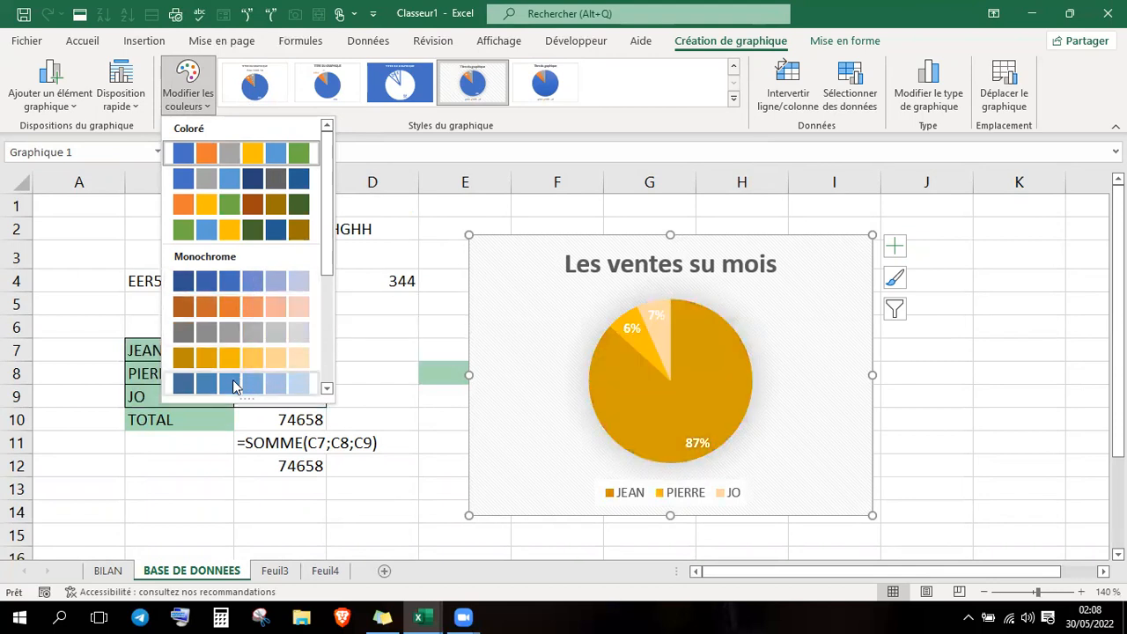
left_click(223, 205)
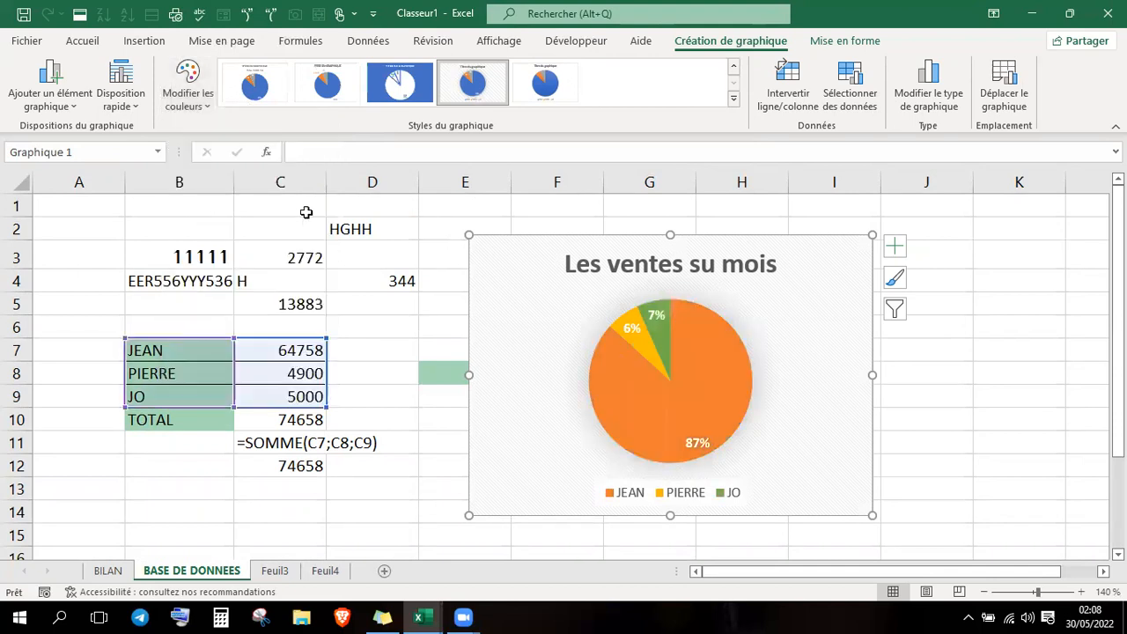
left_click(646, 423)
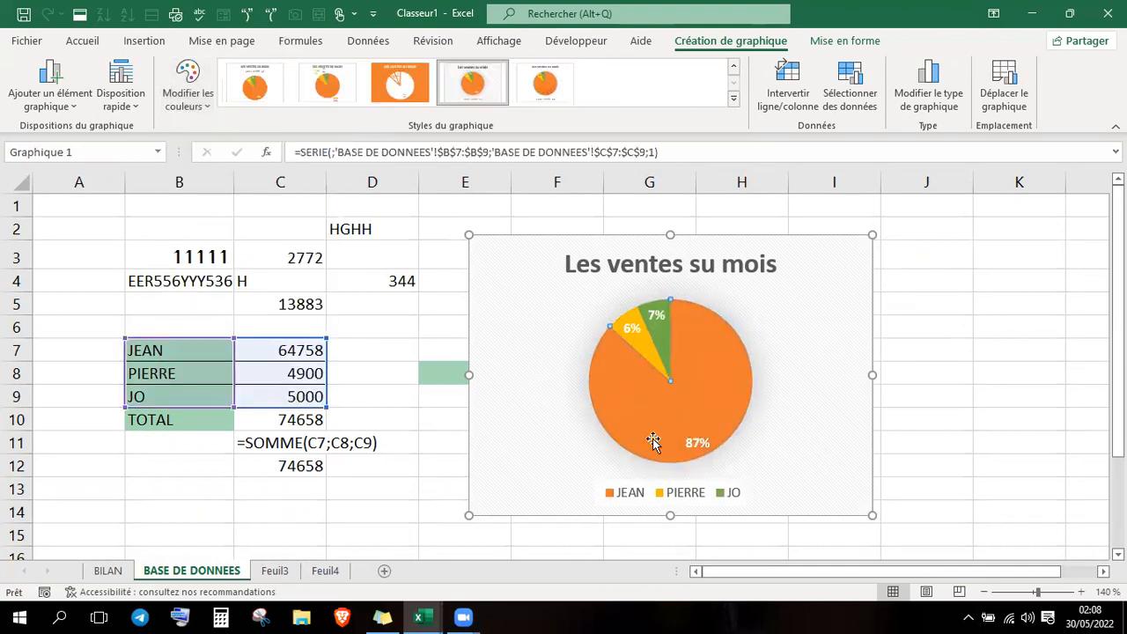
- Open the pie series formatting pane on its Remplissage et ligne settings
double_click(654, 440)
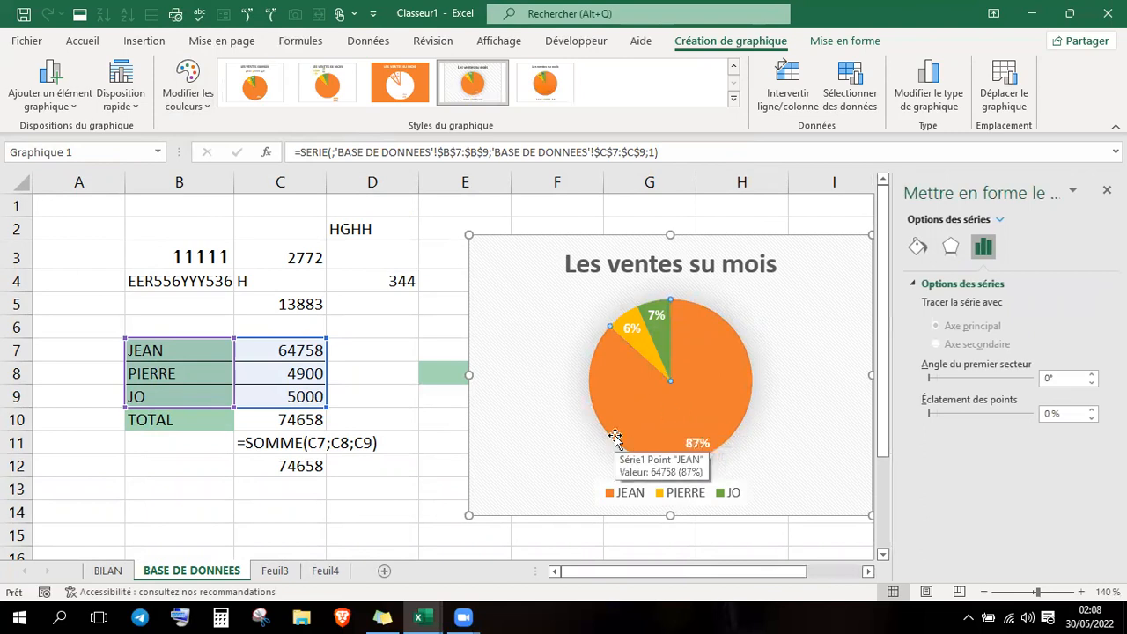
left_click(396, 437)
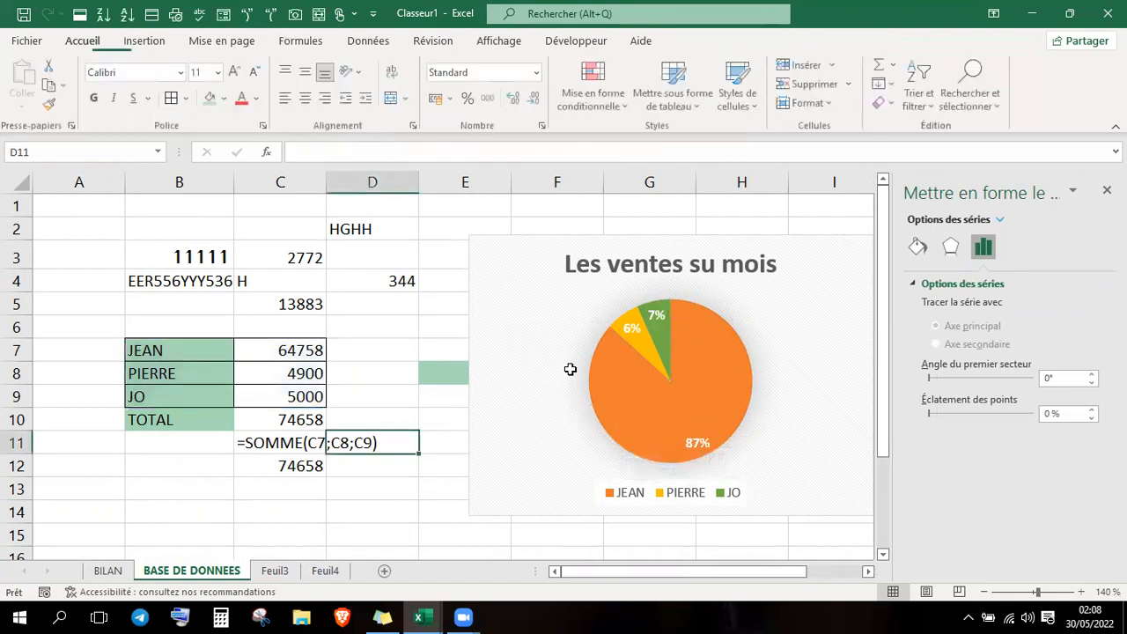
left_click(1107, 191)
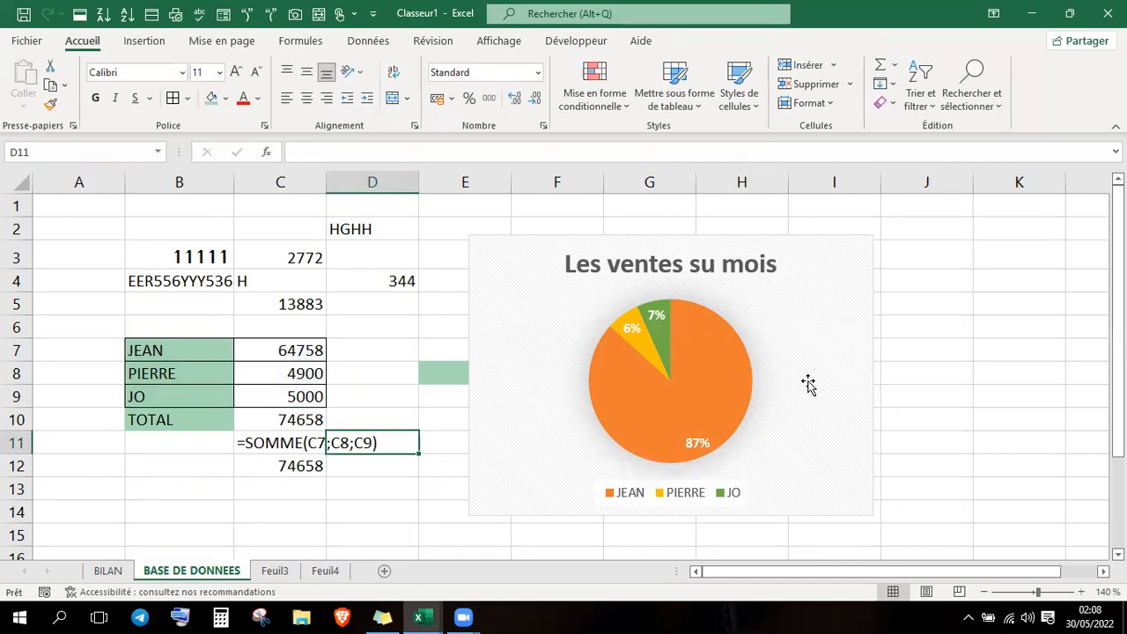
left_click(775, 381)
double_click(710, 394)
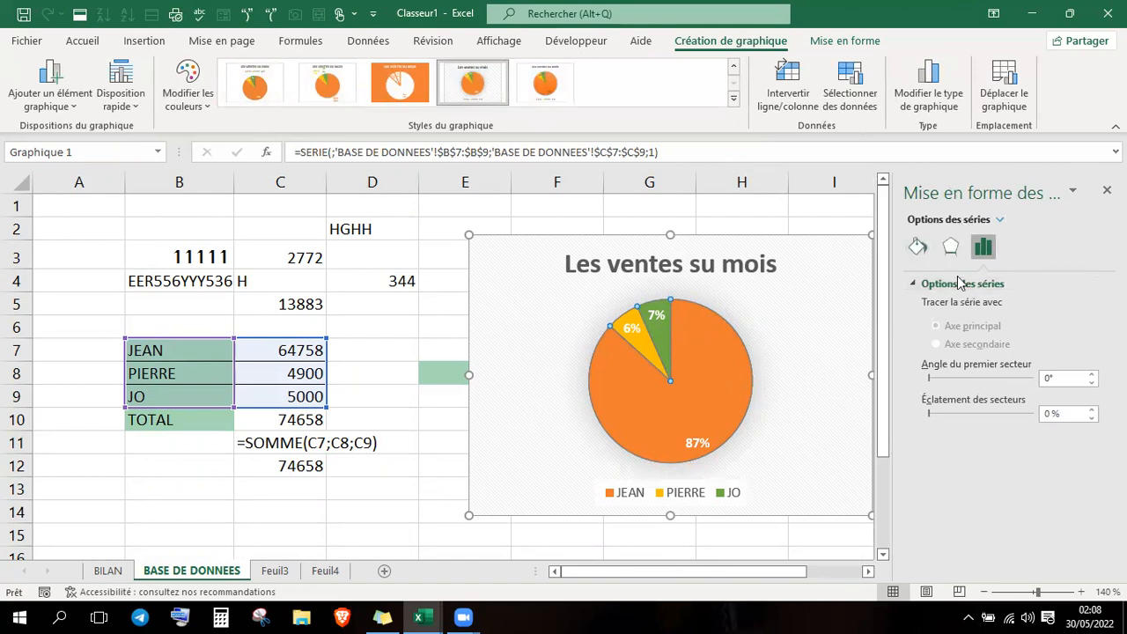
left_click(920, 250)
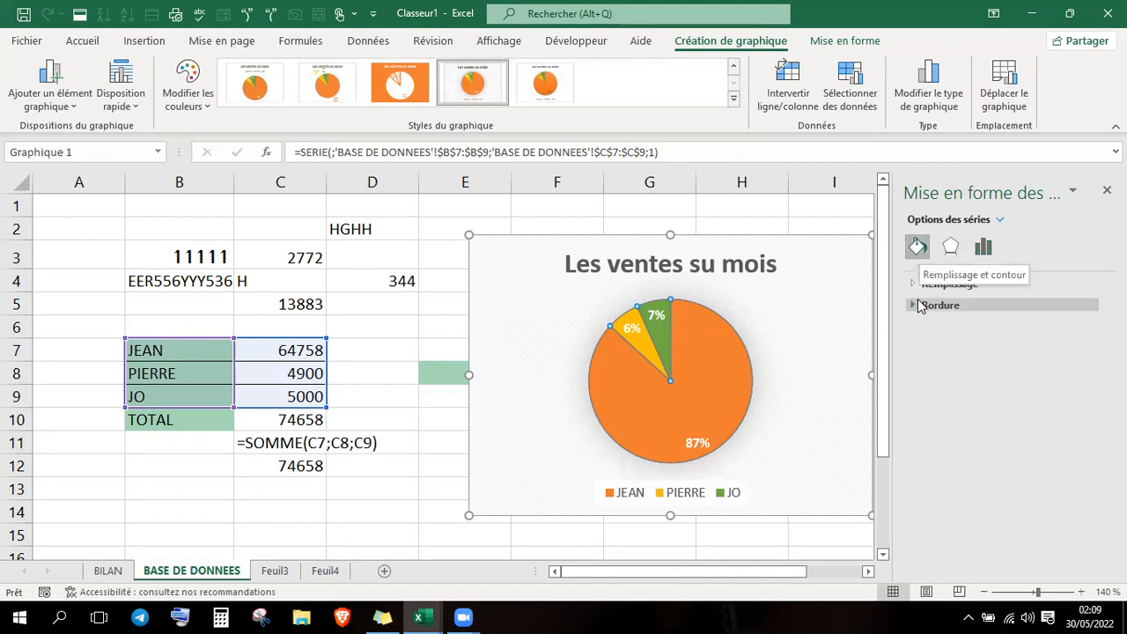
- Expand the fill options and give the pie slices a black fill
left_click(920, 283)
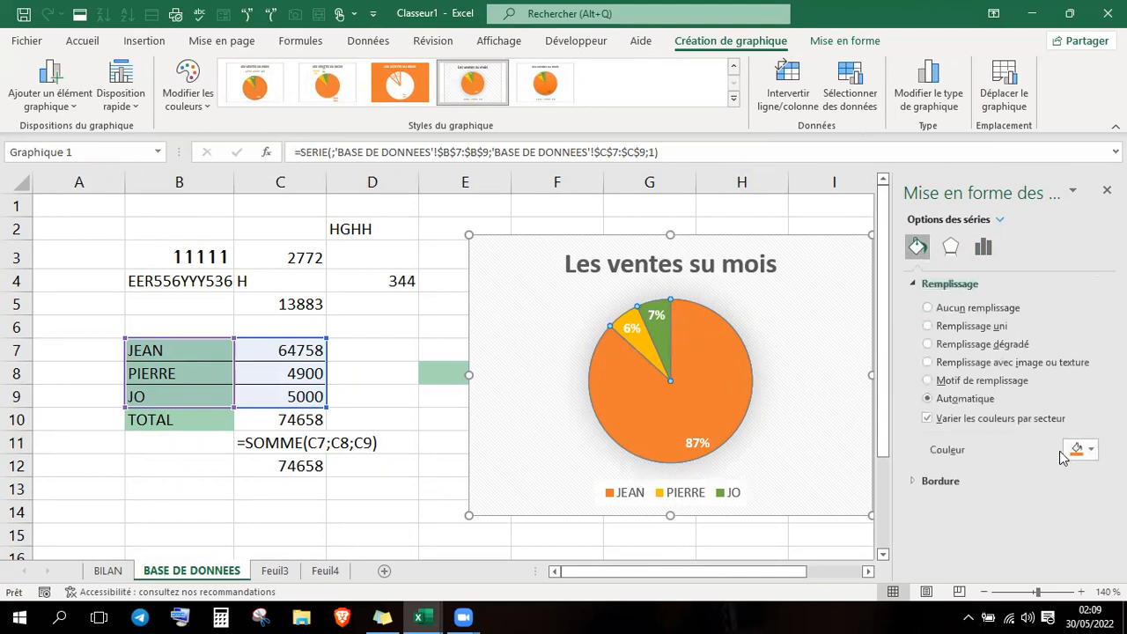
left_click(1091, 451)
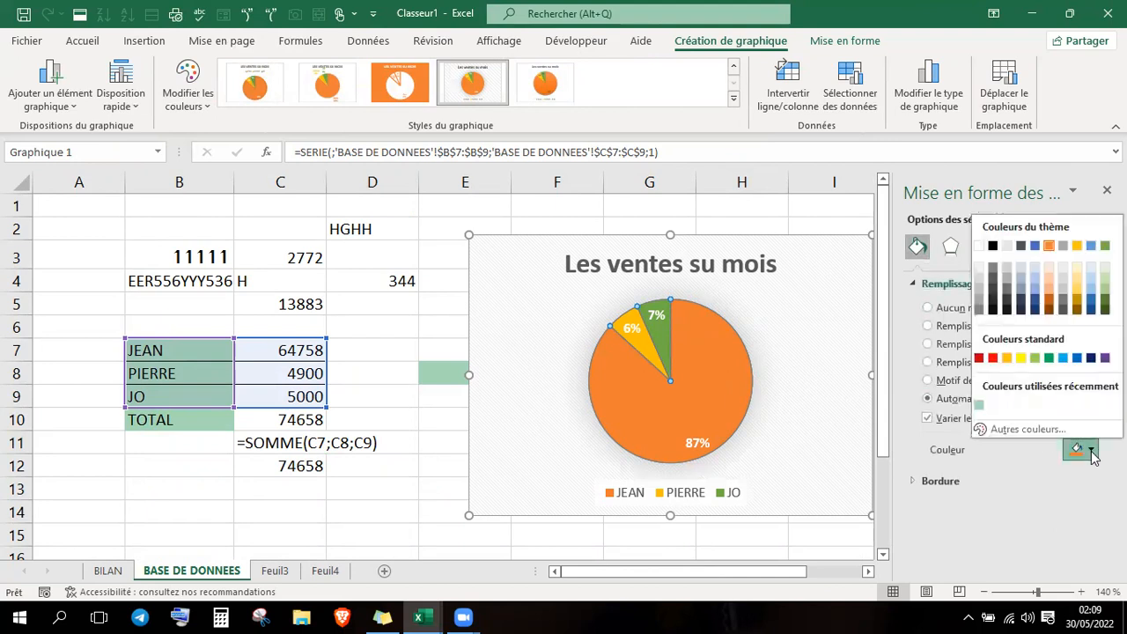
left_click(1008, 309)
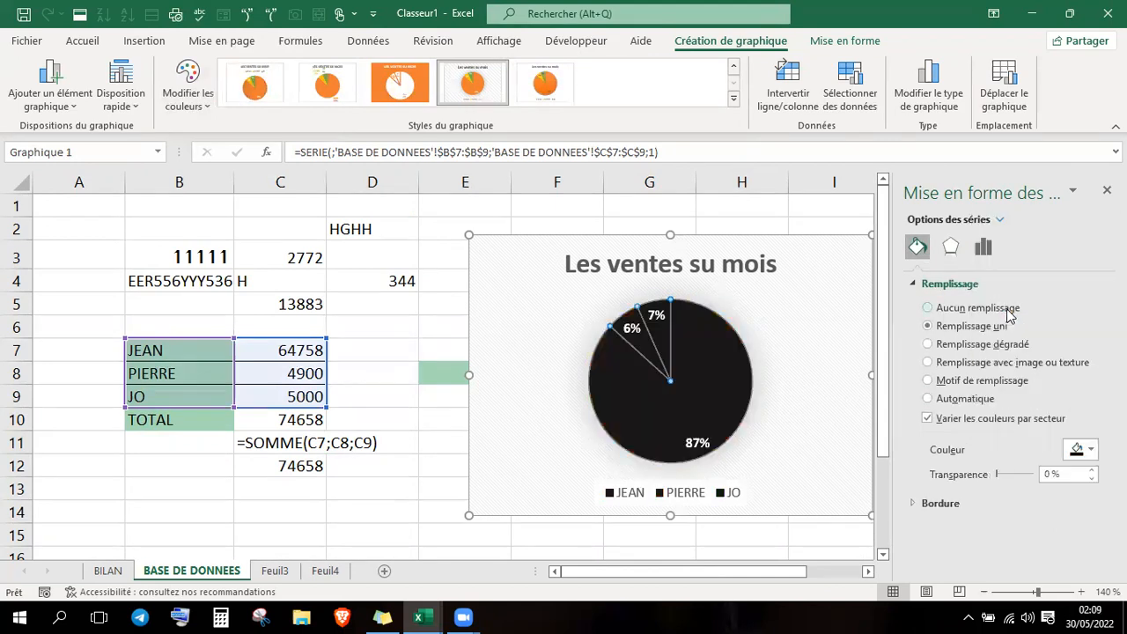
left_click(687, 380)
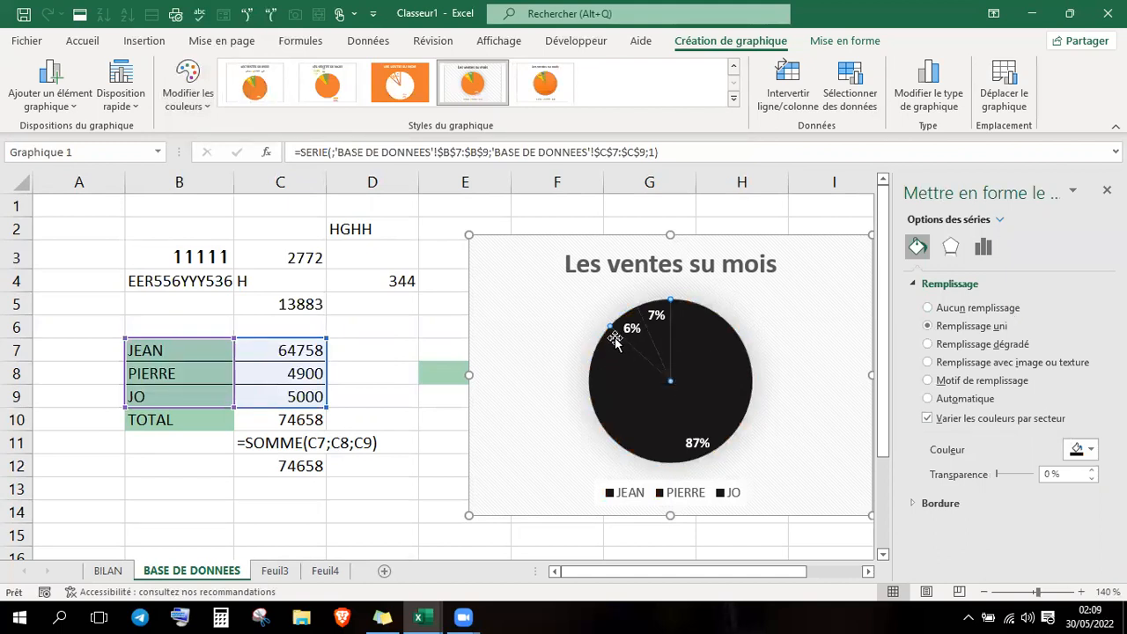
- Undo the black fill and colour only the JEAN slice solid blue
mouse_move(700, 379)
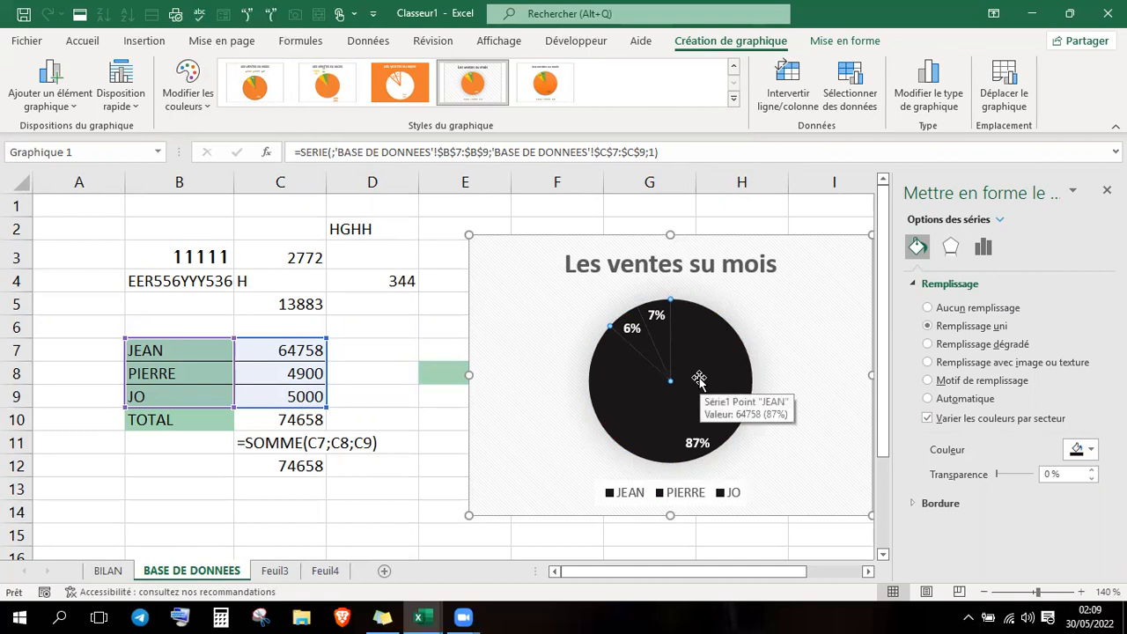
key("ctrl+z")
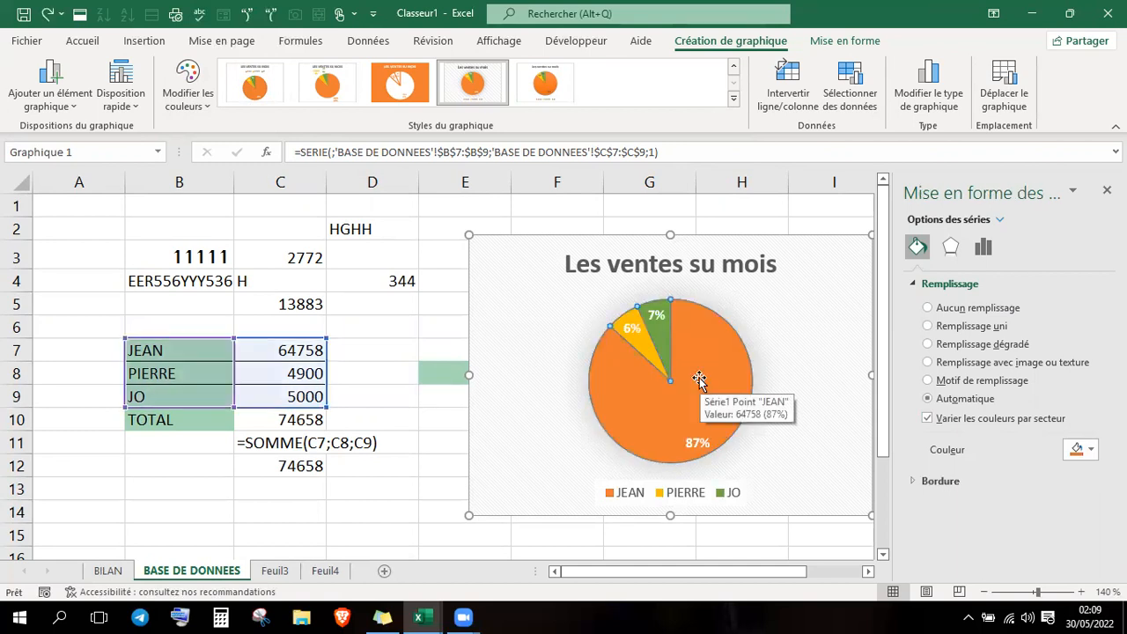
left_click(699, 379)
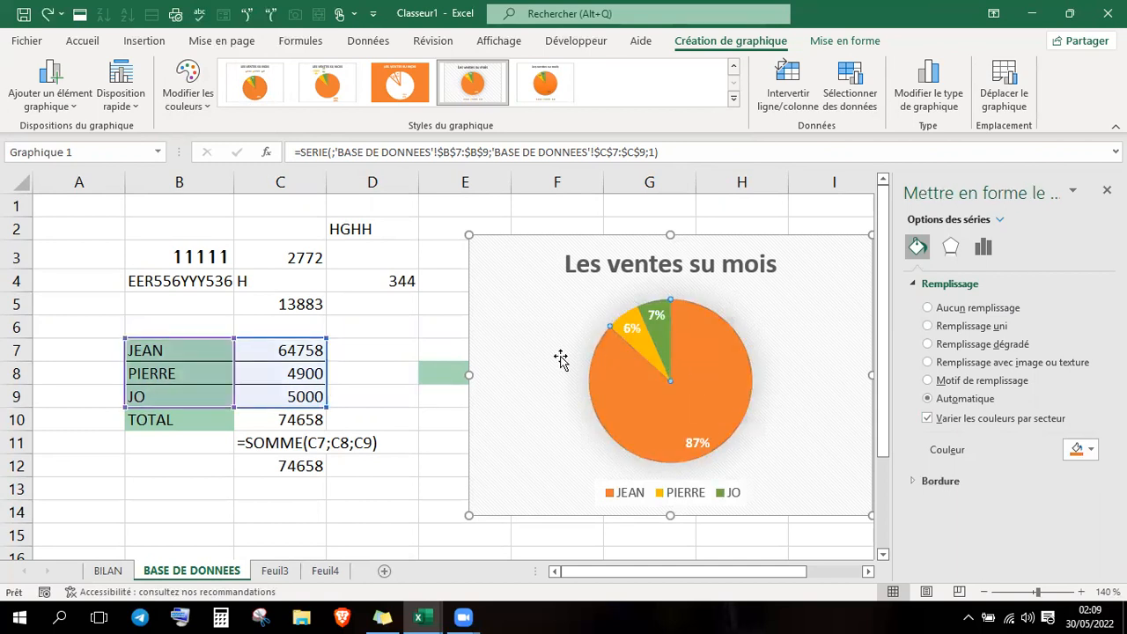
left_click(660, 382)
left_click(660, 307)
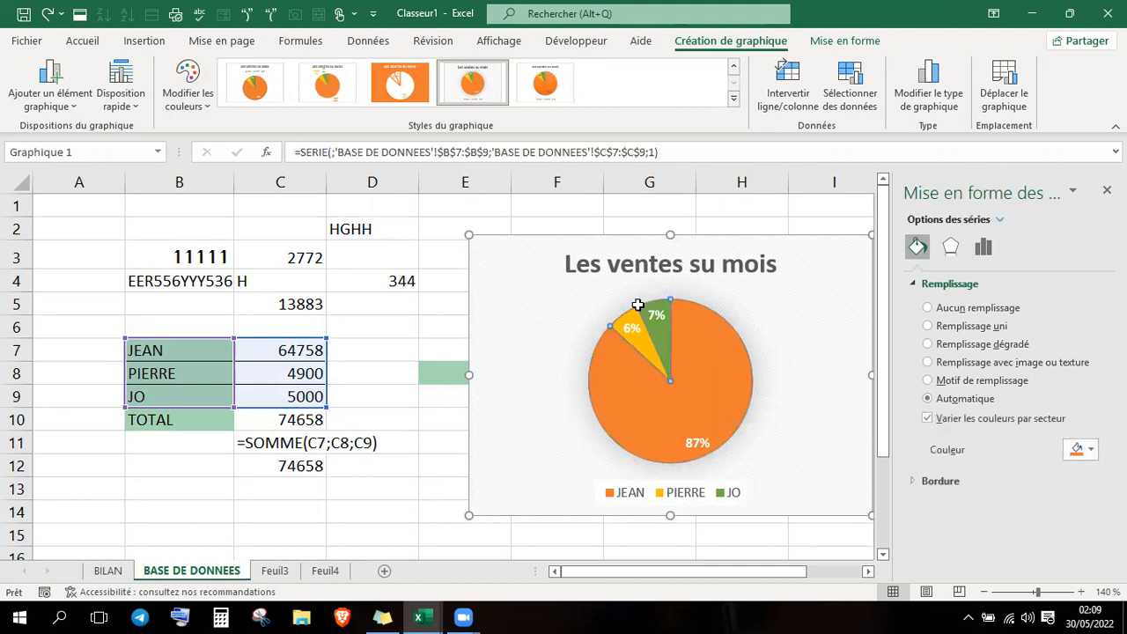
left_click(712, 396)
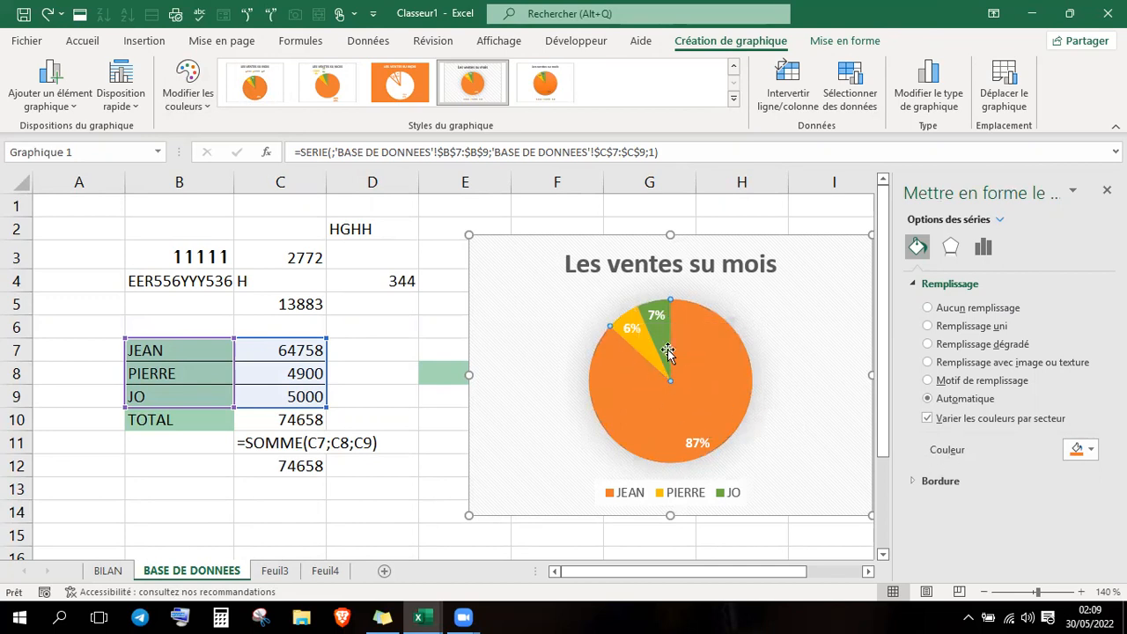
left_click(1090, 450)
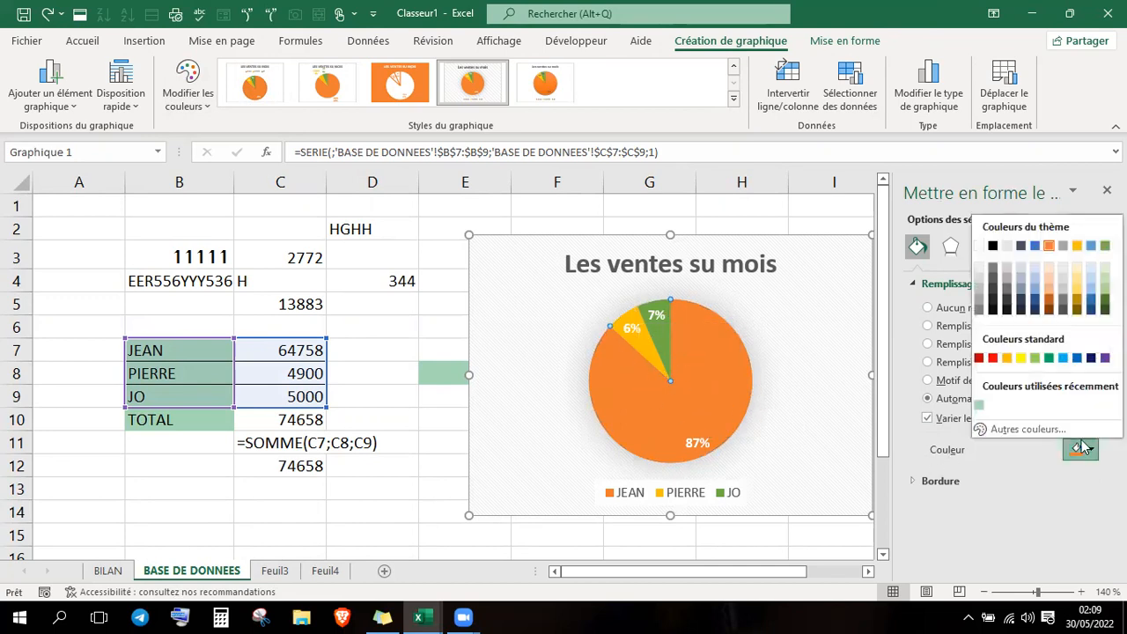
left_click(1092, 303)
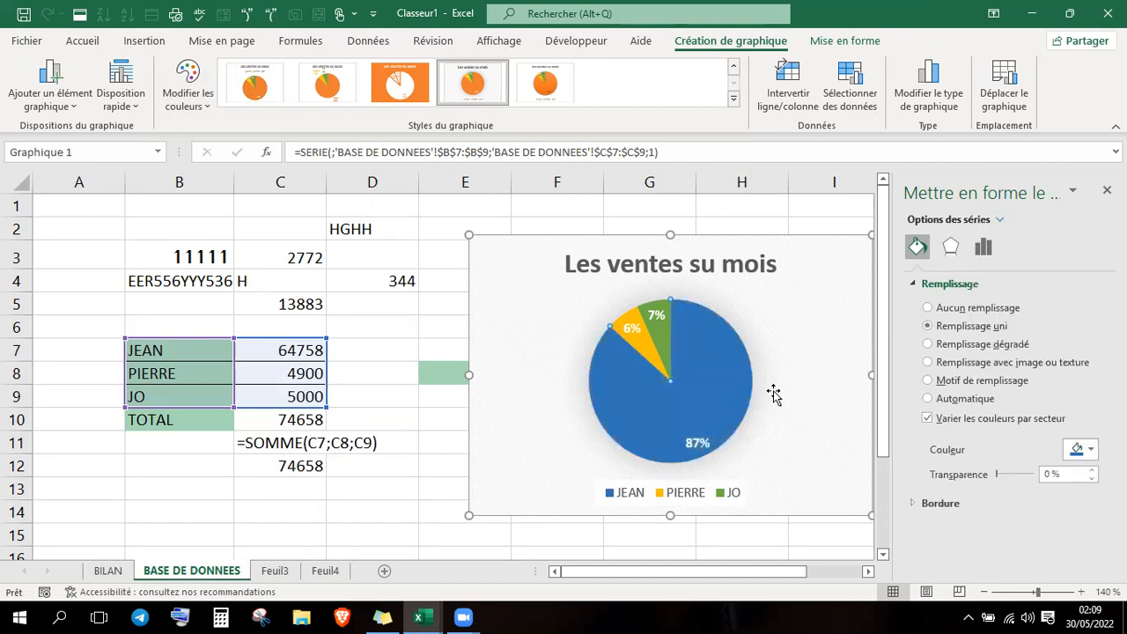
- Pull the PIERRE and JO slices out from the blue JEAN slice, then show the effect options
mouse_move(731, 396)
left_mouse_down()
mouse_move(750, 411)
mouse_move(731, 393)
left_mouse_up()
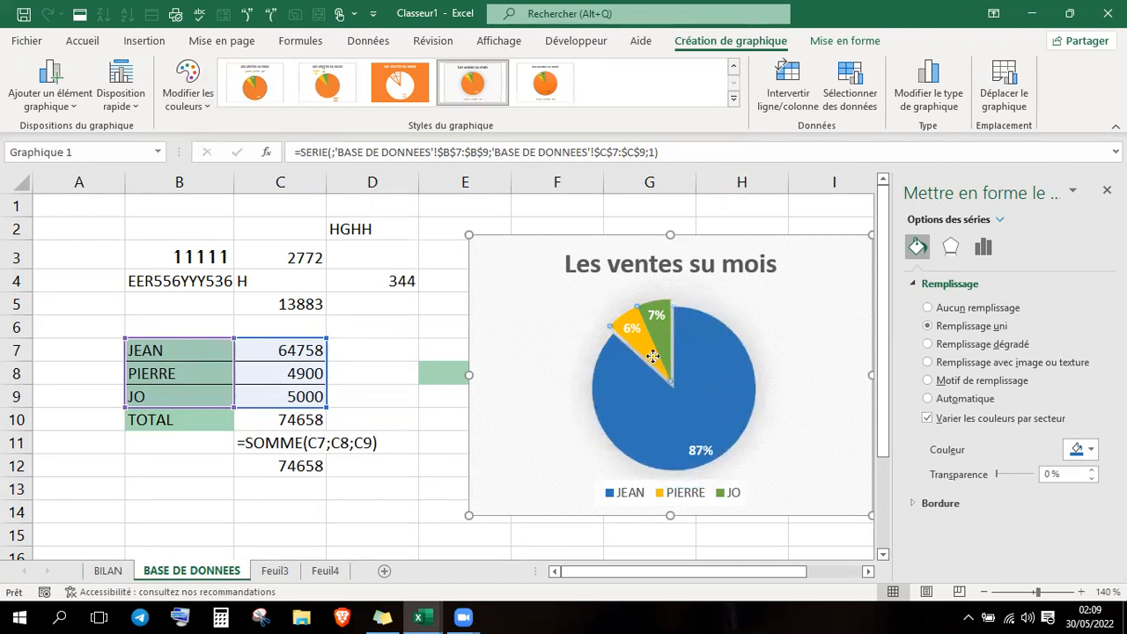
left_click(652, 356)
left_click_drag(652, 357, 661, 323)
left_click(661, 340)
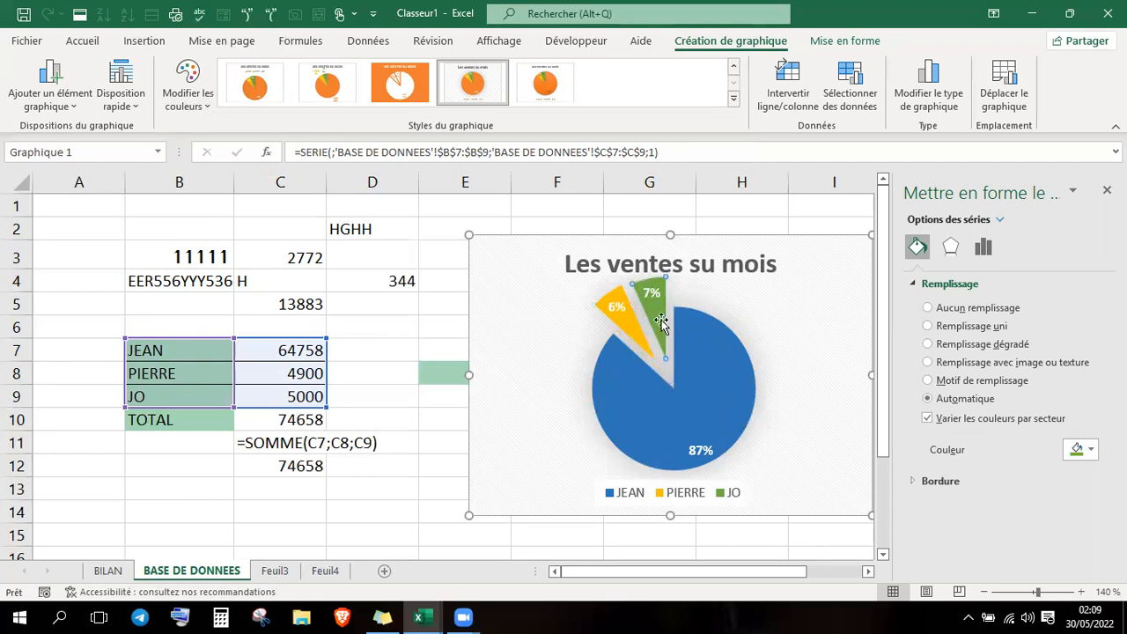
left_click(720, 383)
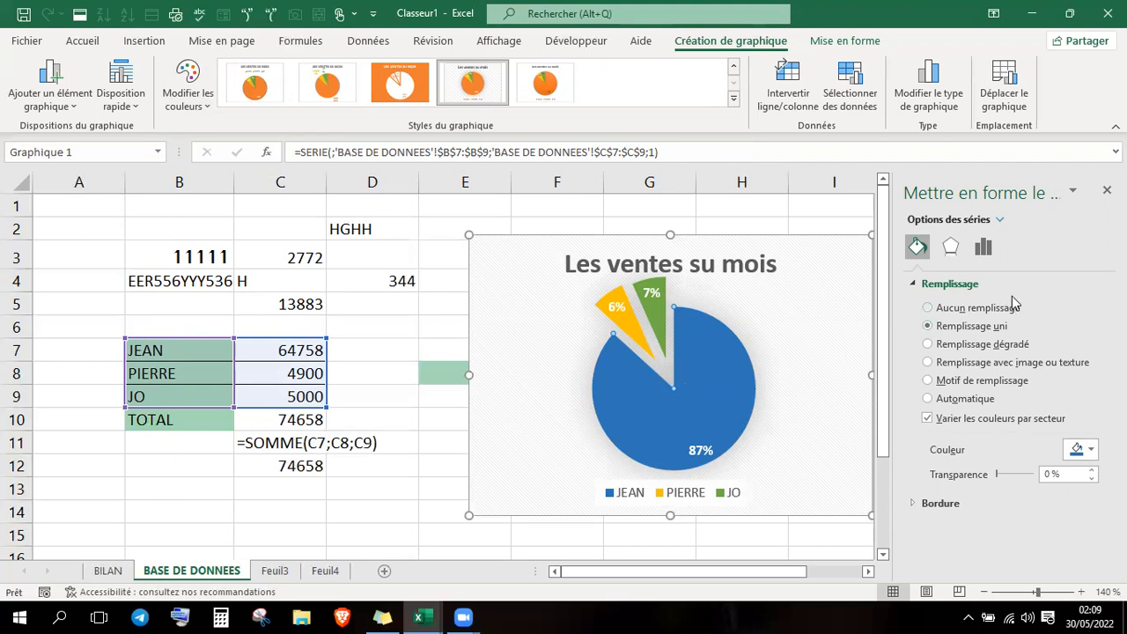
left_click(948, 250)
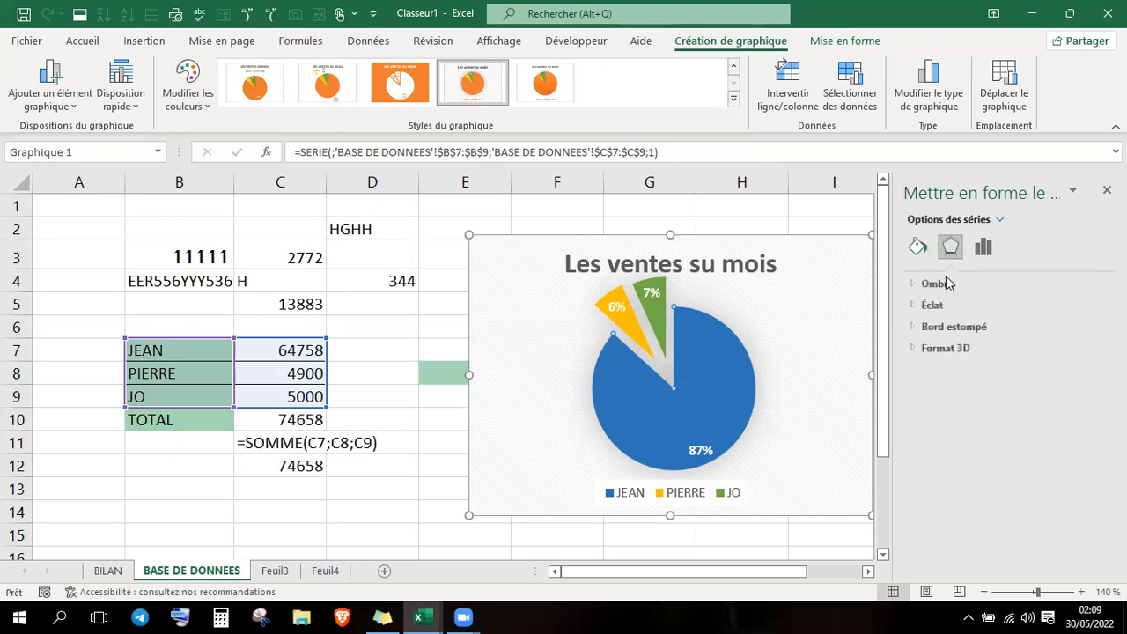
- Give the pie an outer shadow preset coloured red
left_click(935, 284)
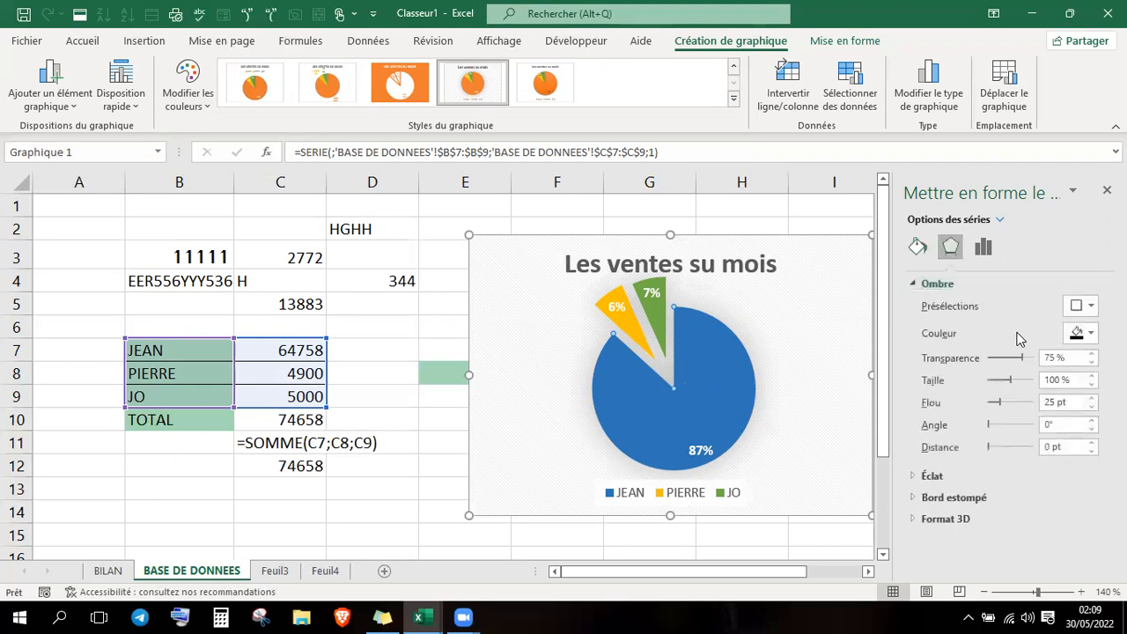
left_click(1082, 305)
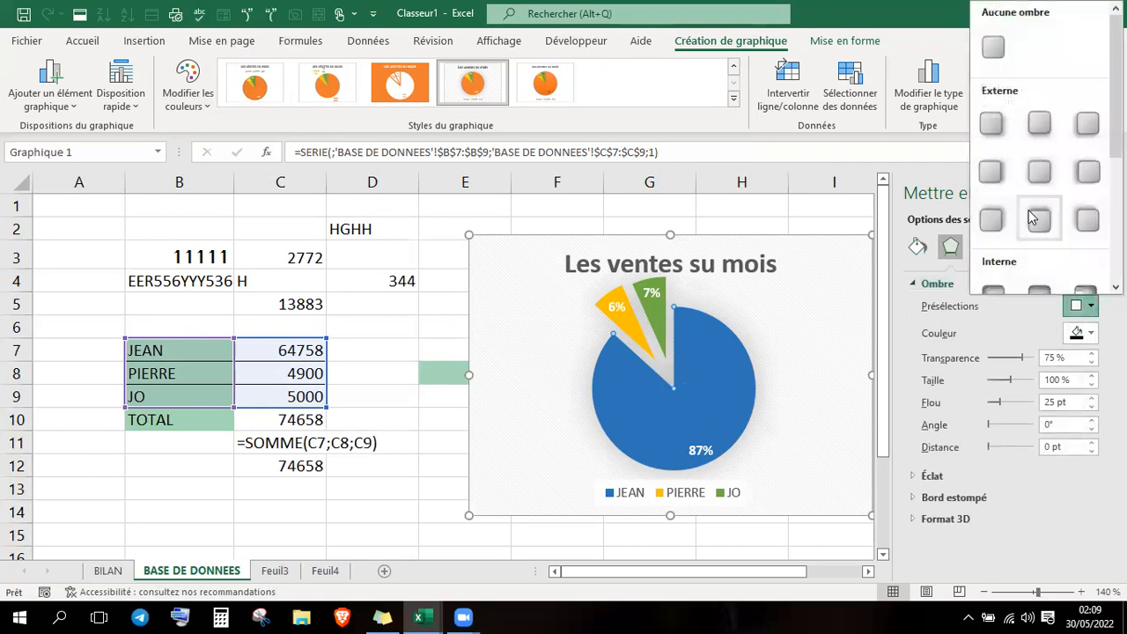
left_click(991, 167)
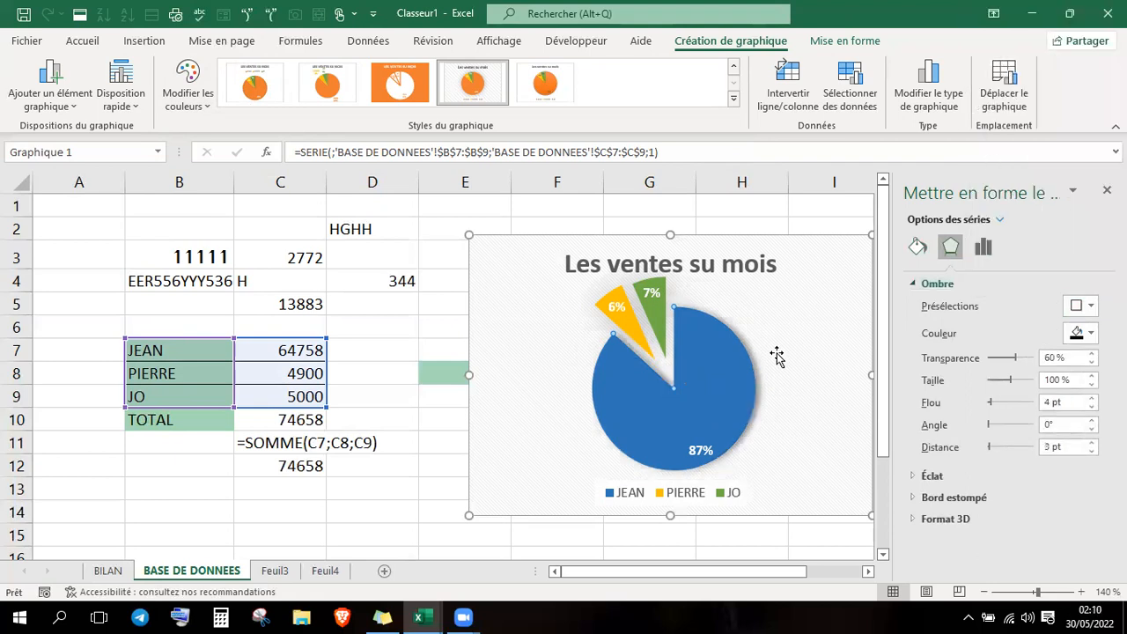
left_click(1092, 333)
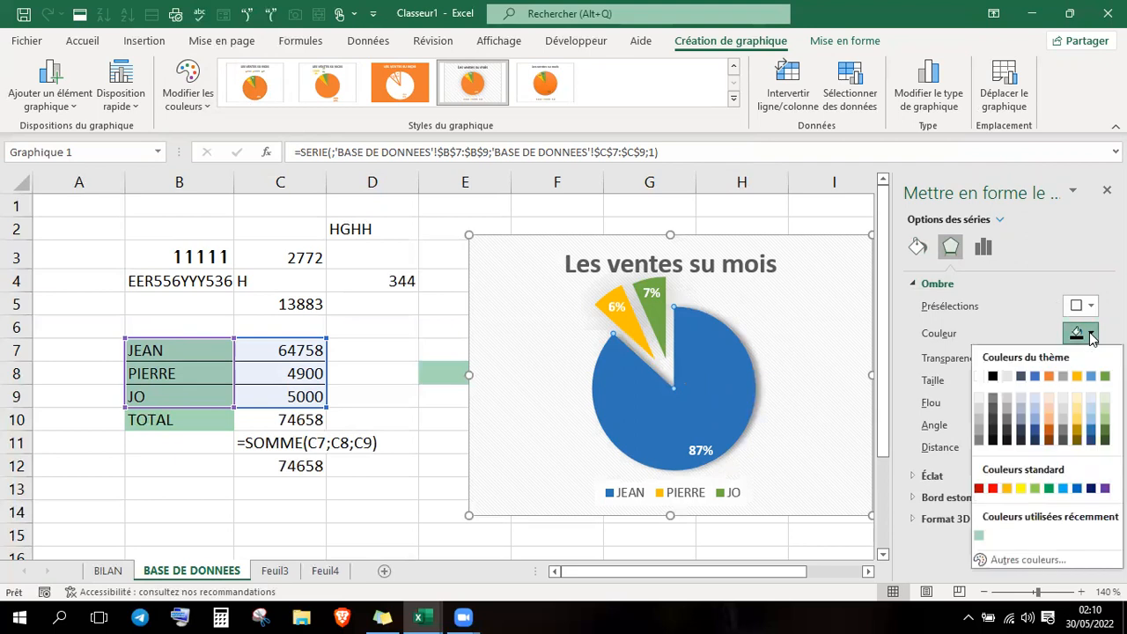
left_click(993, 490)
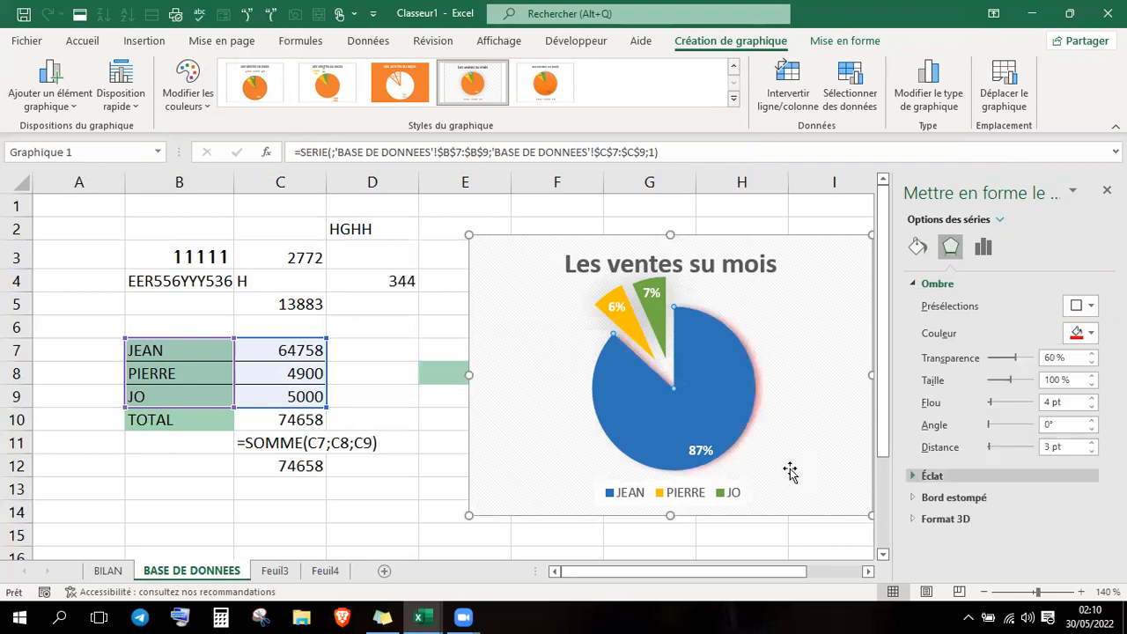
- Set the series point explosion to 16% and close the formatting pane
left_click(983, 246)
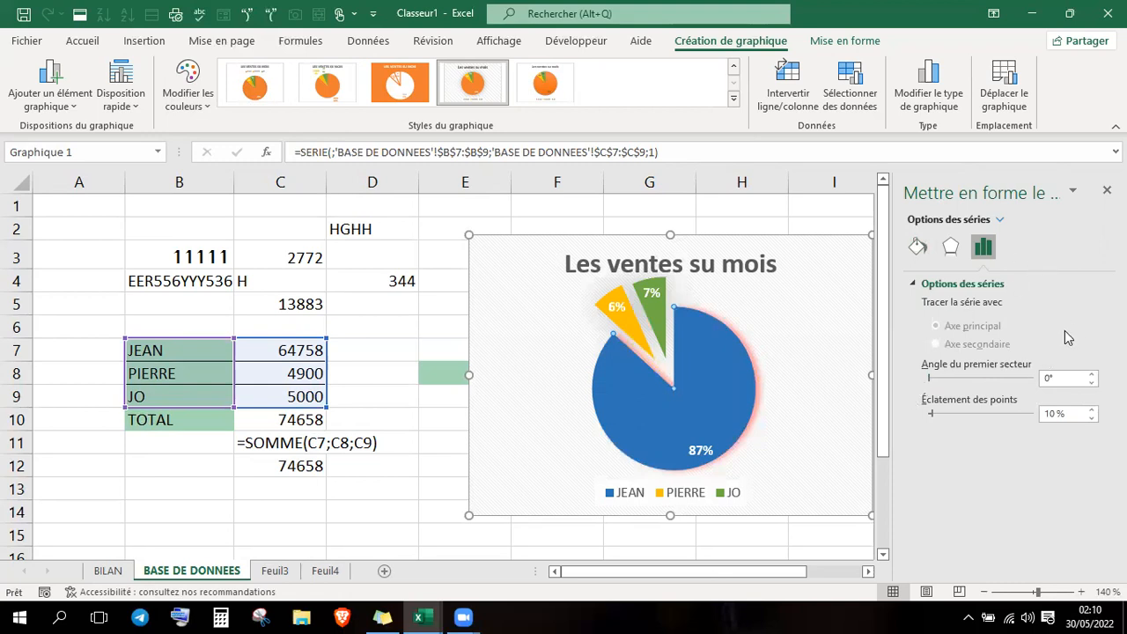
mouse_move(933, 416)
left_mouse_down()
mouse_move(957, 415)
mouse_move(934, 415)
left_mouse_up()
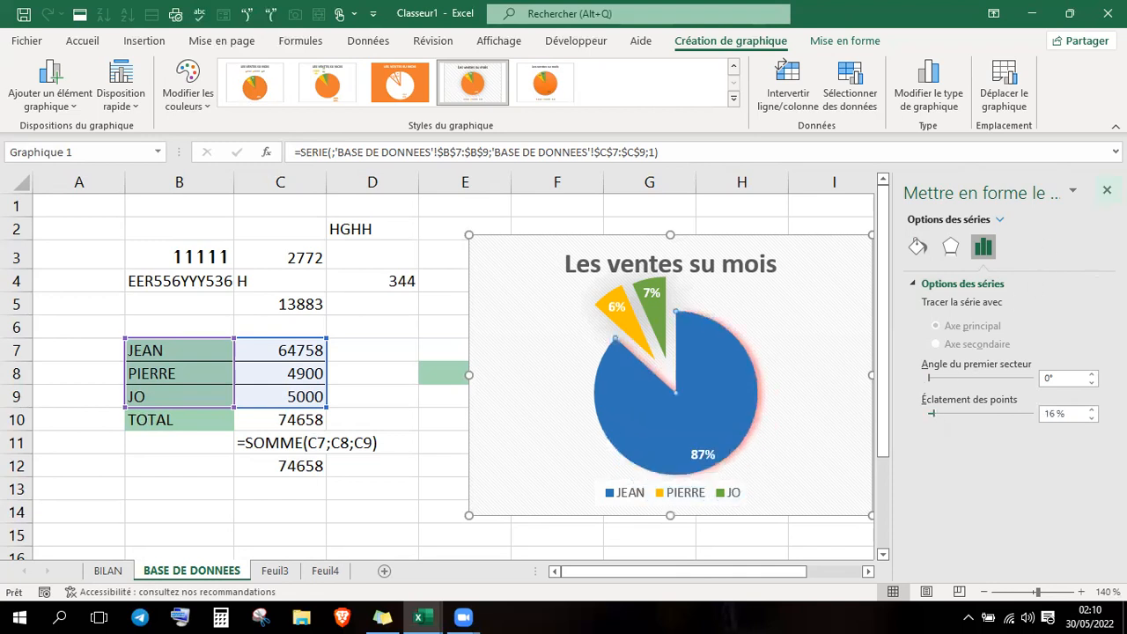
left_click(1107, 191)
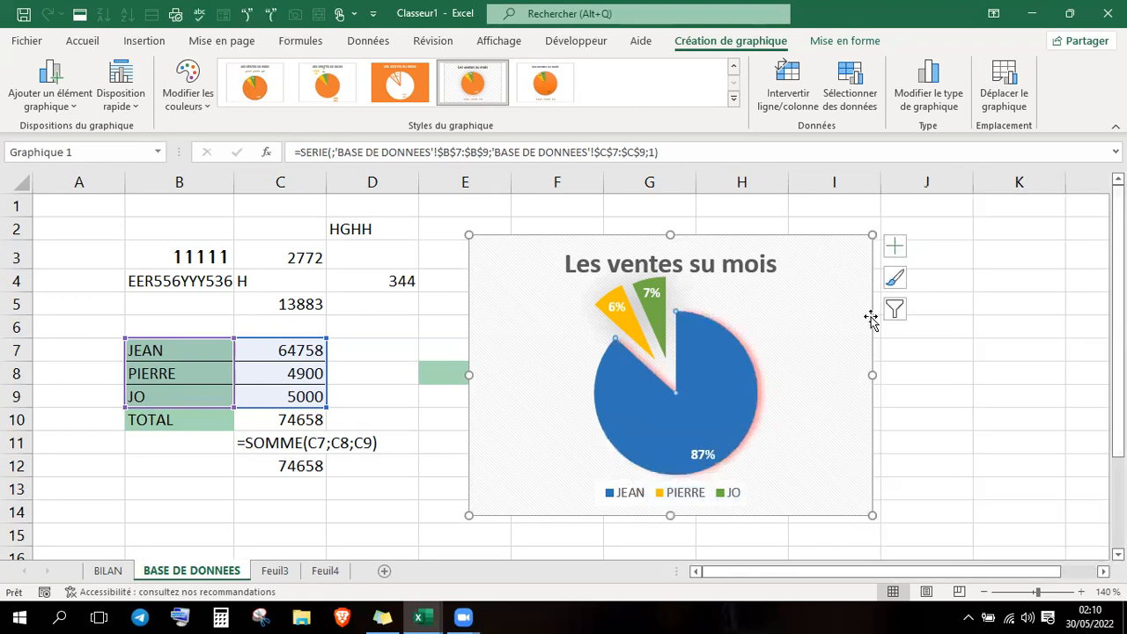
- Replace 's' with 'd' so the chart title reads 'Les ventes du mois'
left_click(894, 252)
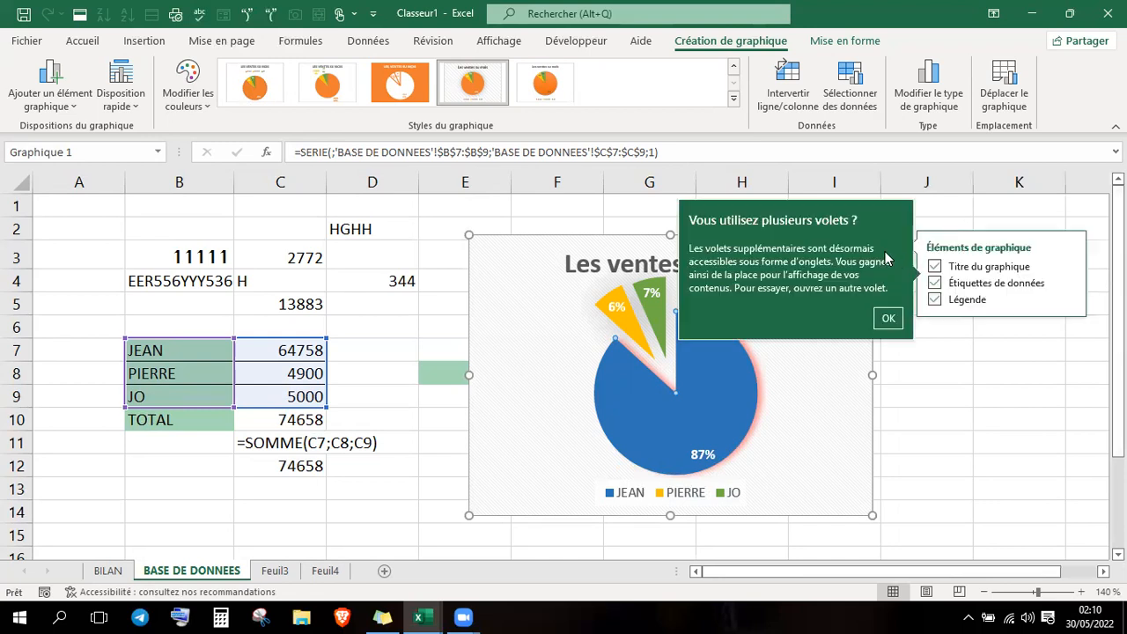
left_click(889, 318)
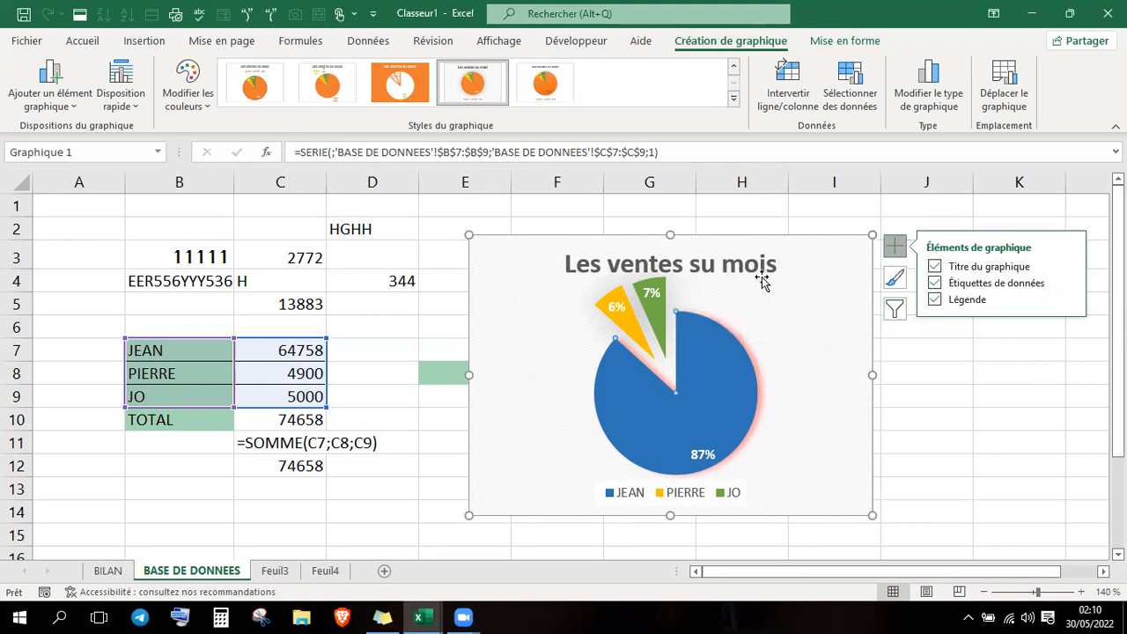
double_click(697, 267)
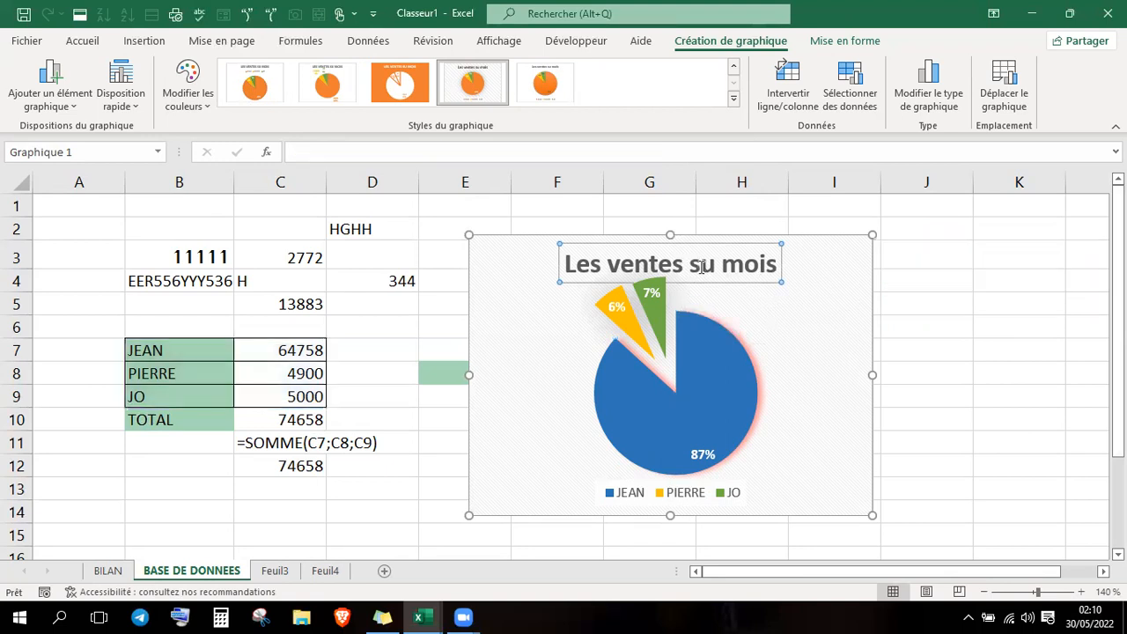
key("BackSpace")
type("d")
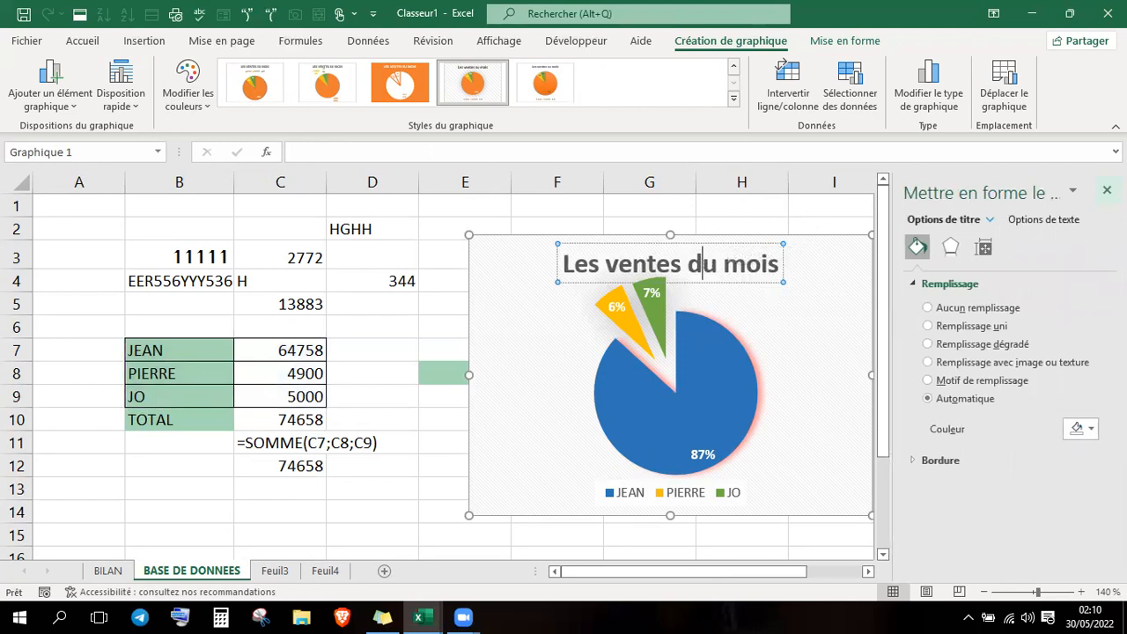
left_click(1107, 190)
left_click(862, 292)
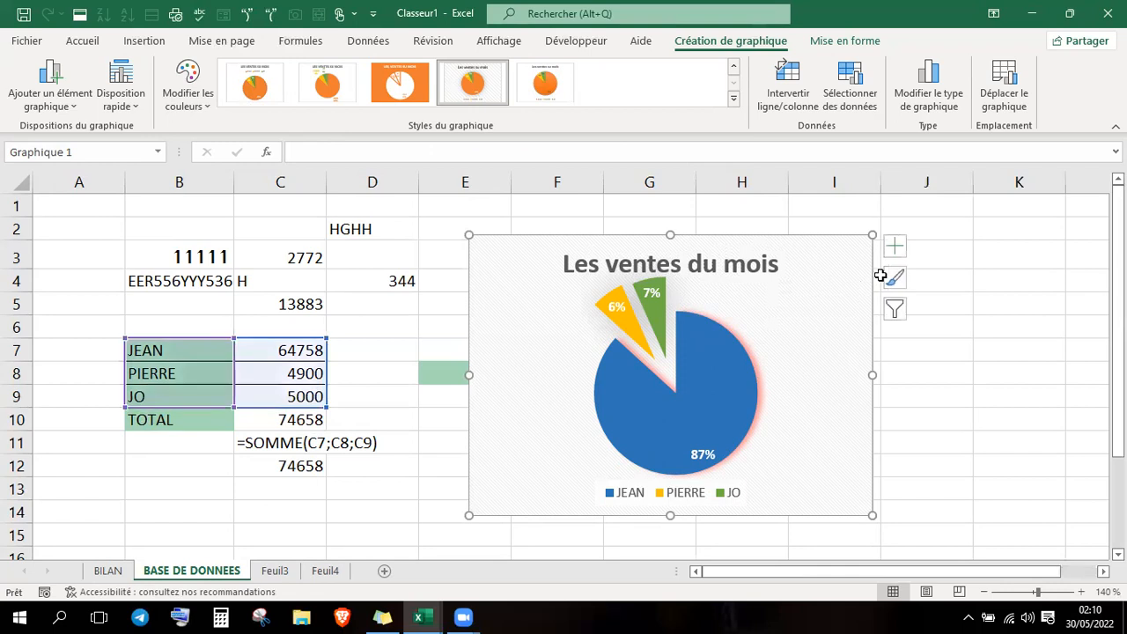
- Remove the chart title, keep the data labels, and apply the fifth chart style
left_click(893, 246)
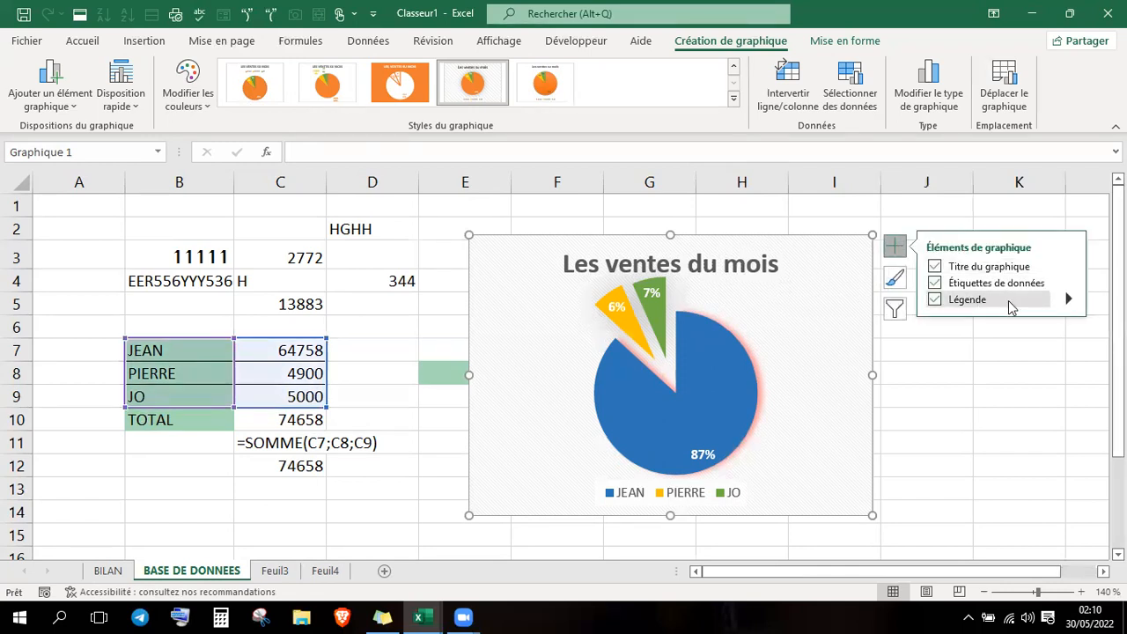
left_click(1069, 299)
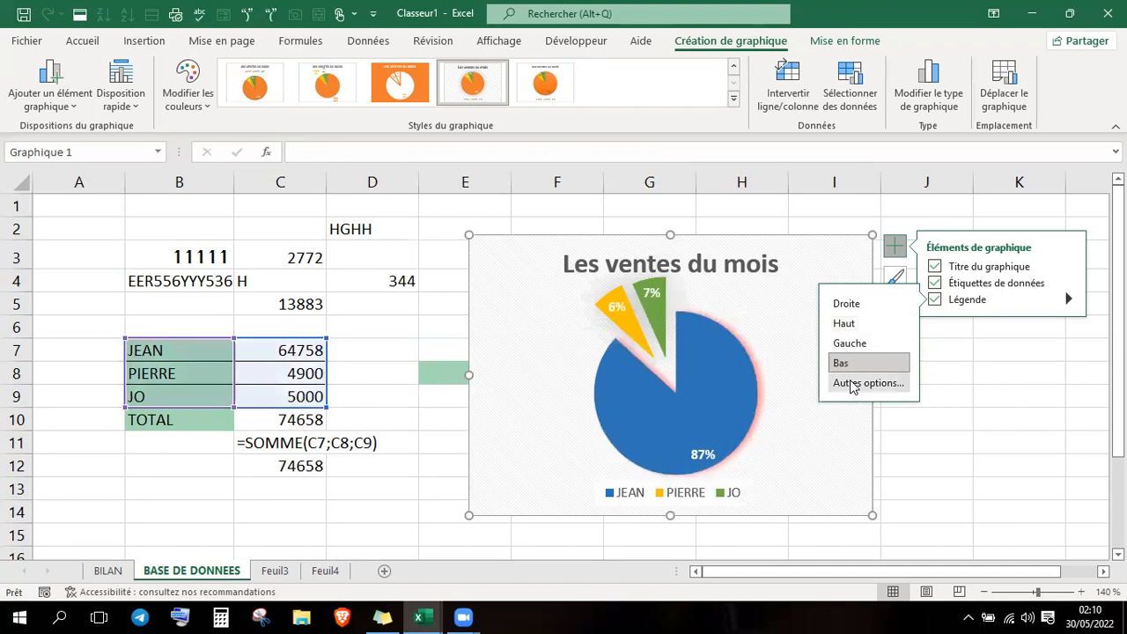
left_click(973, 268)
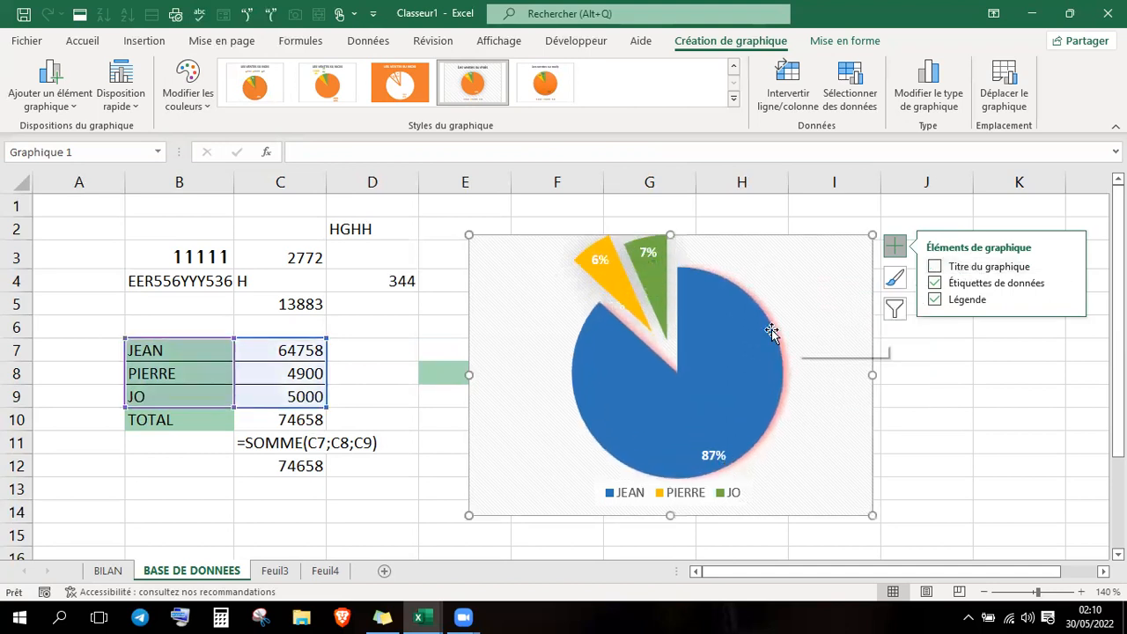
left_click(934, 267)
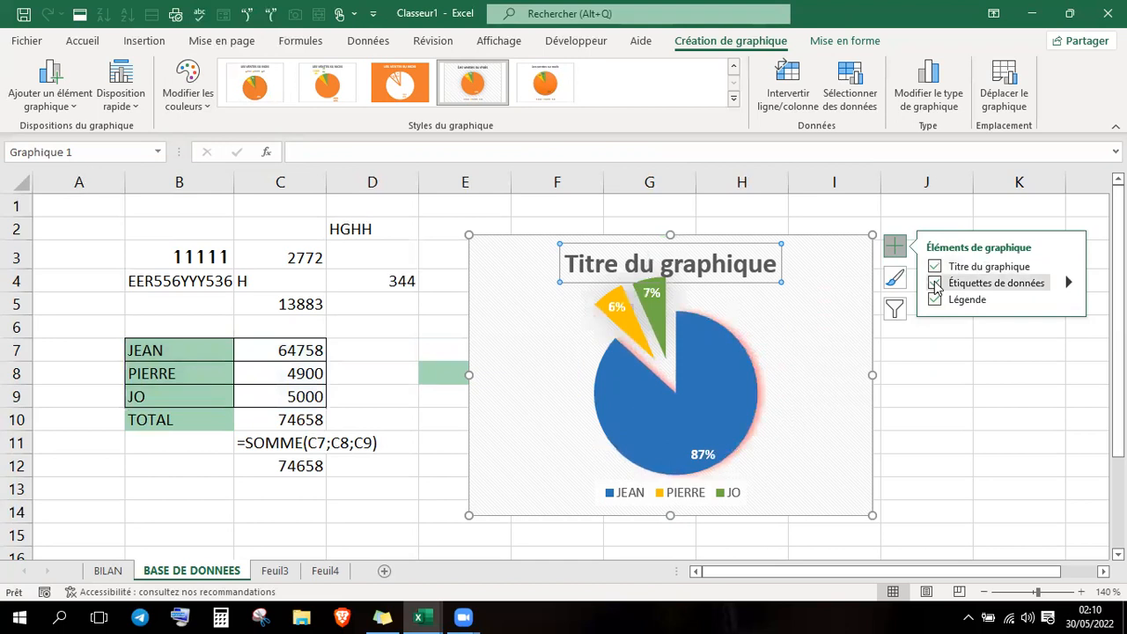
left_click(934, 284)
left_click(935, 284)
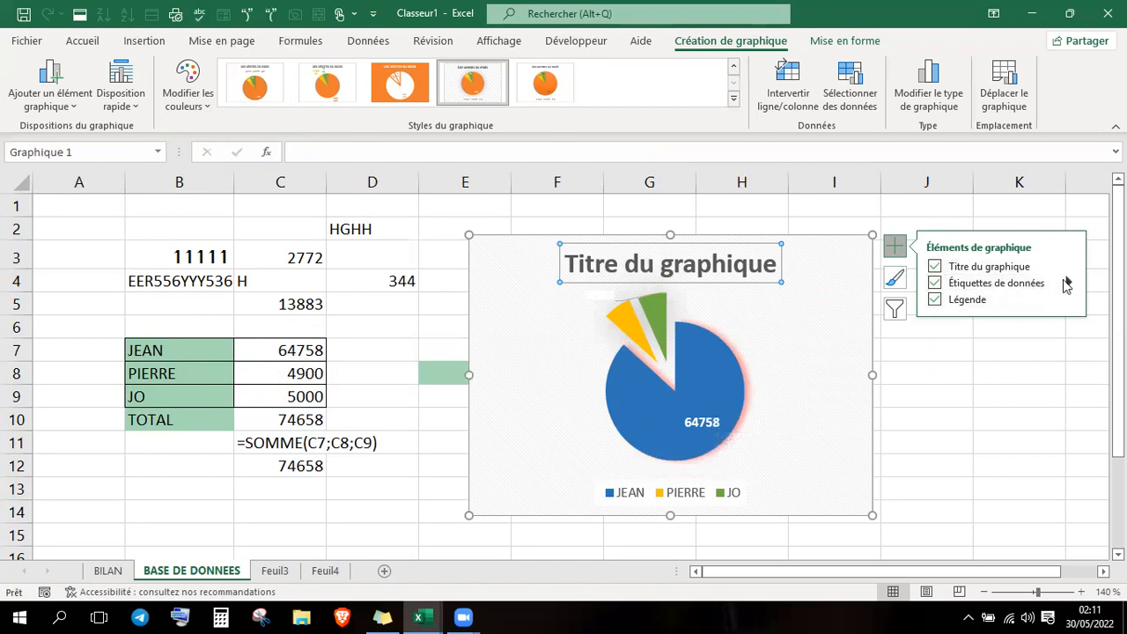
mouse_move(1066, 282)
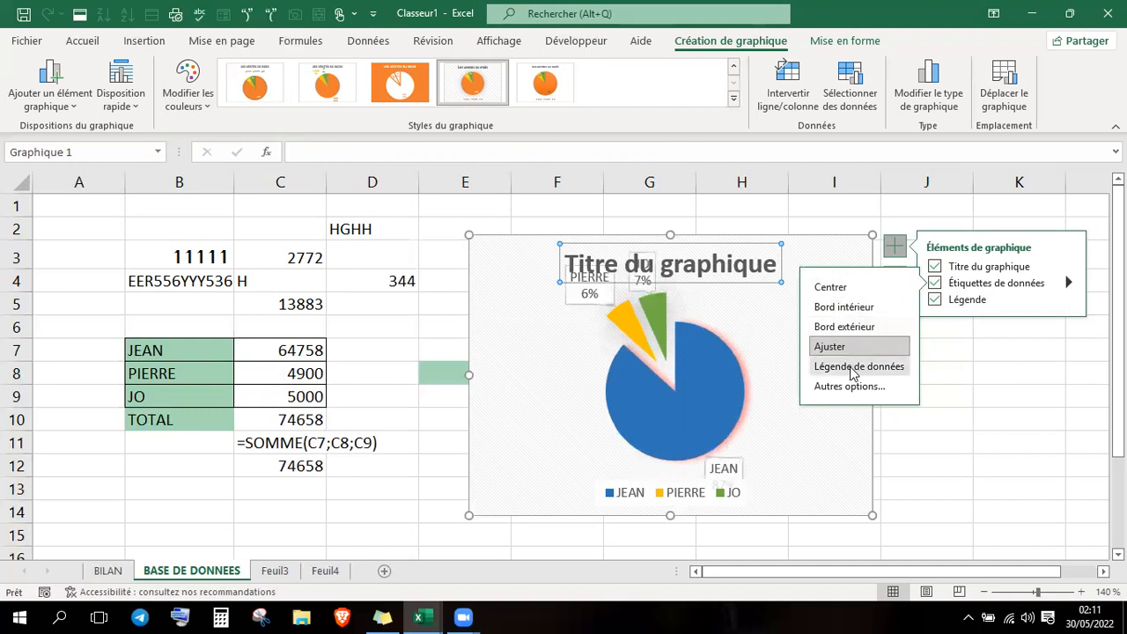
left_click(939, 267)
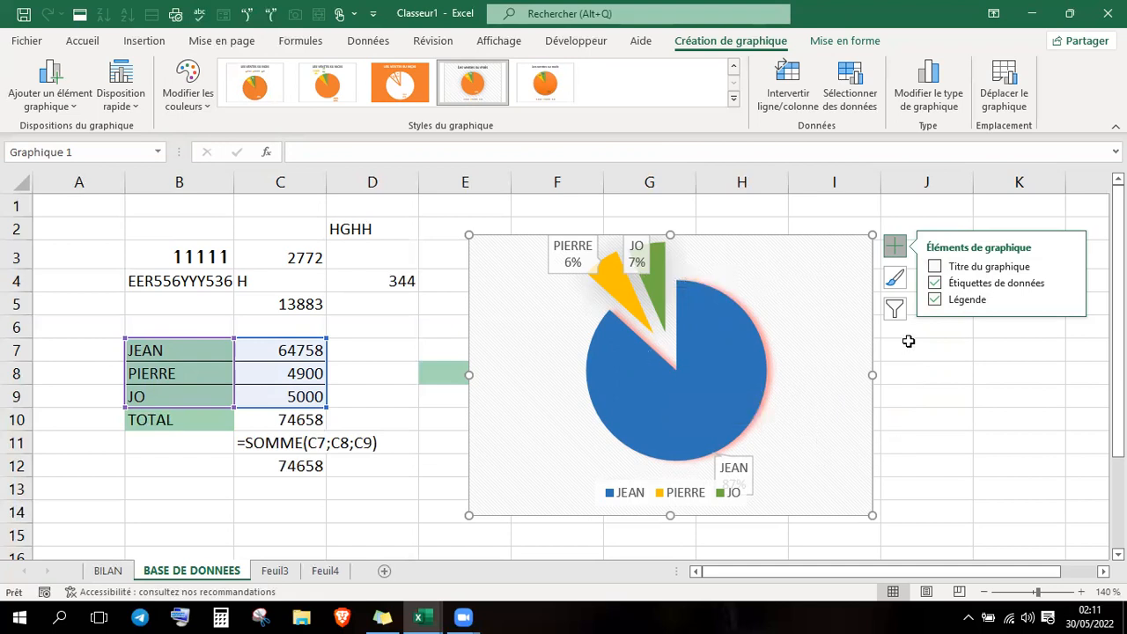
left_click(477, 92)
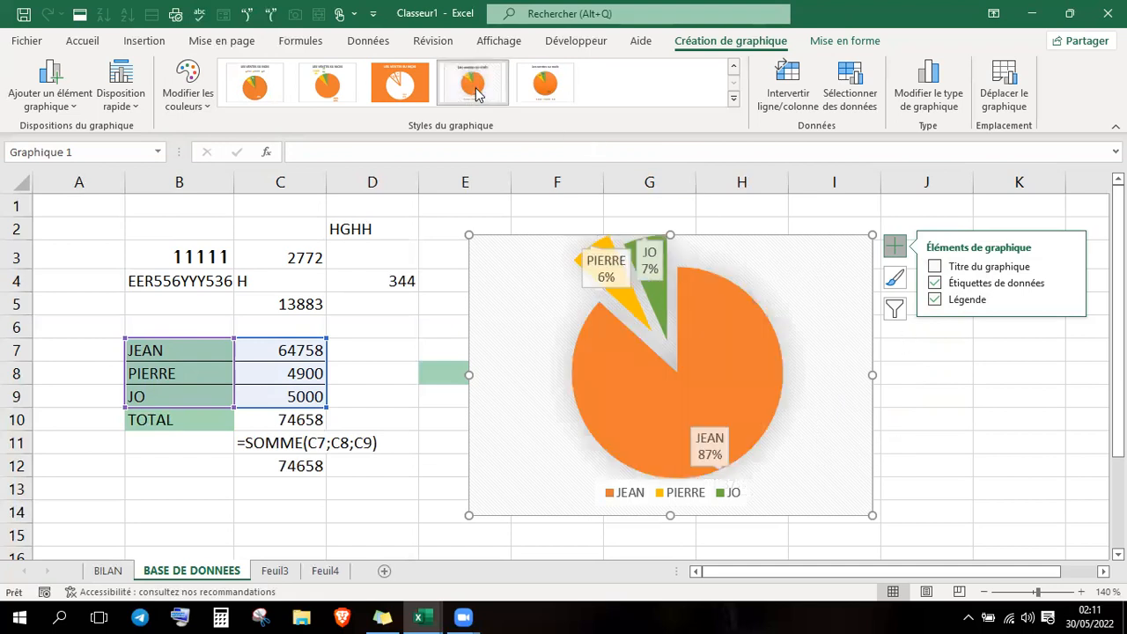
left_click(547, 90)
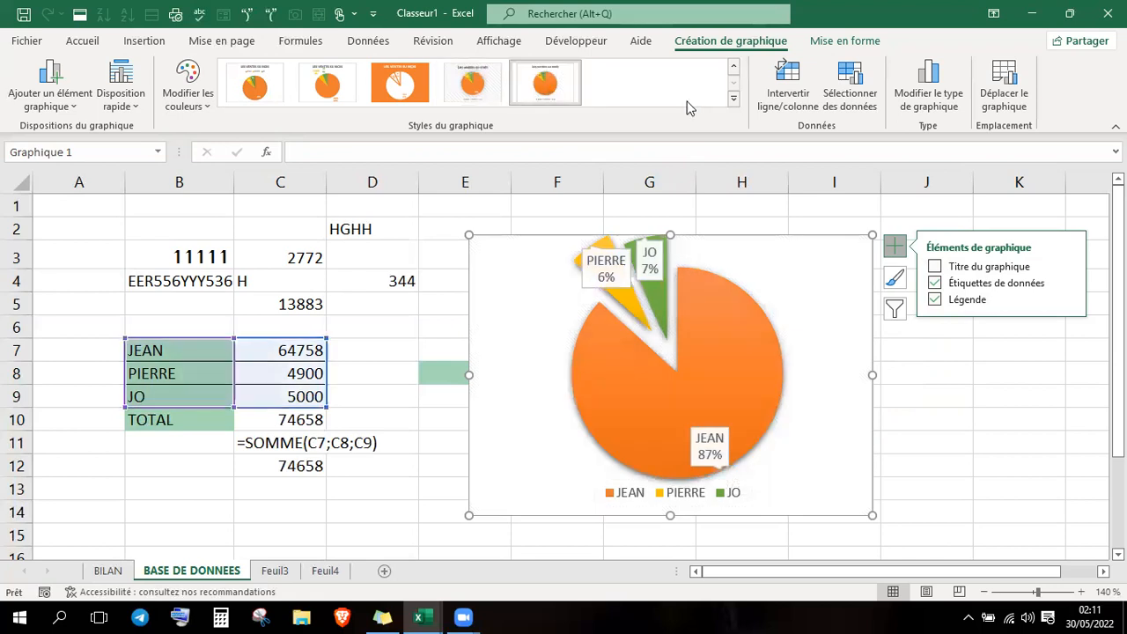
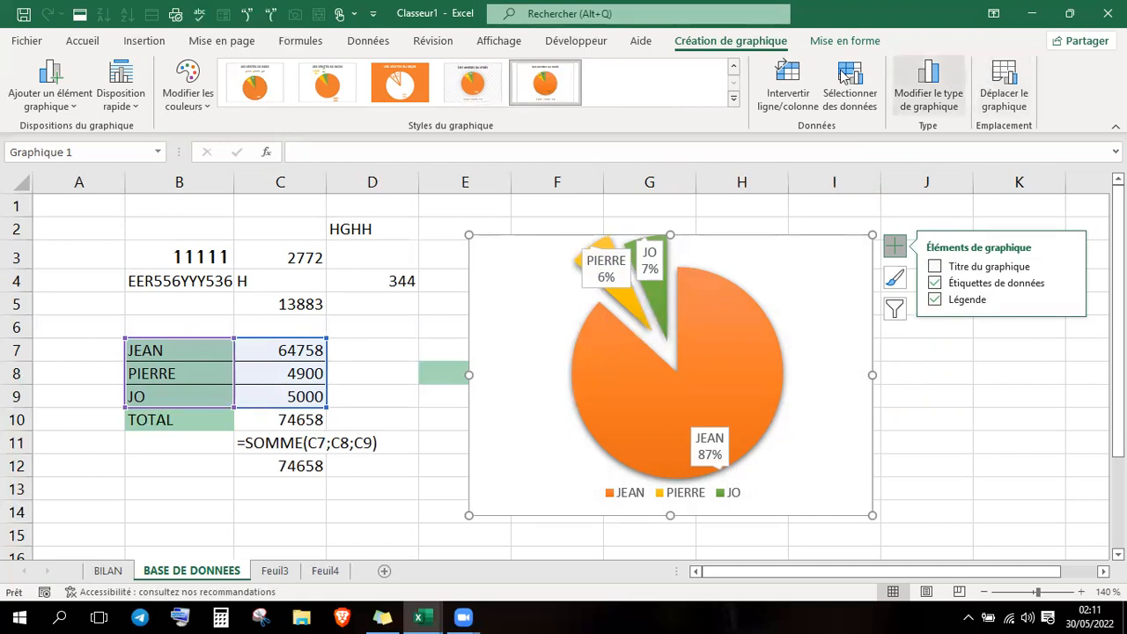
- After previewing a doughnut, convert the chart to a 3-D pie showing JEAN 87%, PIERRE 6%, JO 7%
left_click(943, 116)
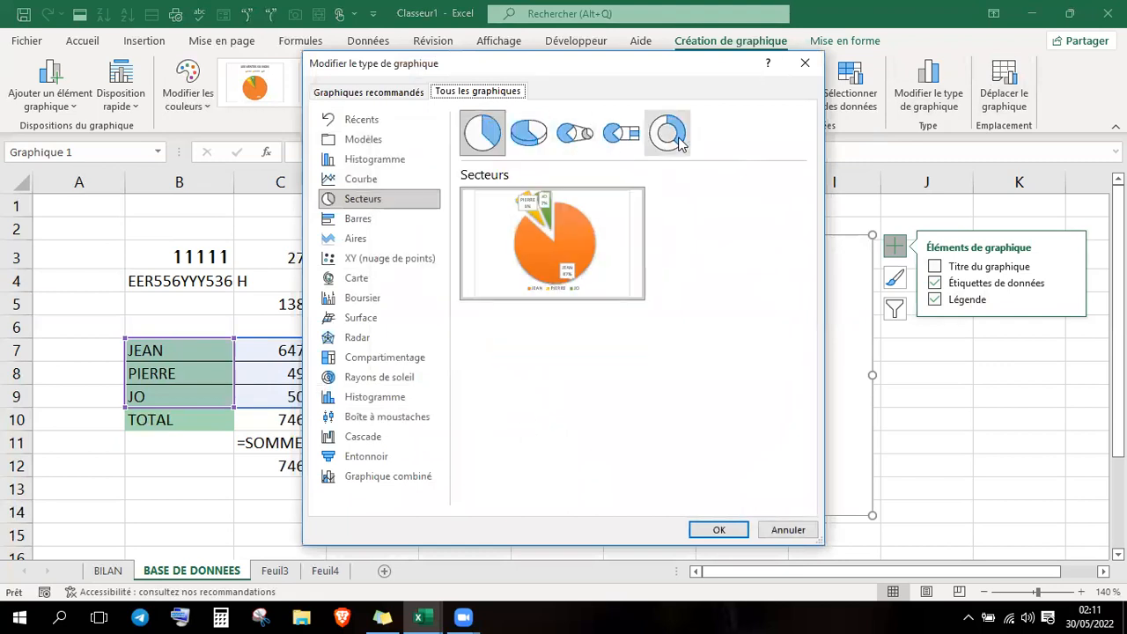
left_click(679, 141)
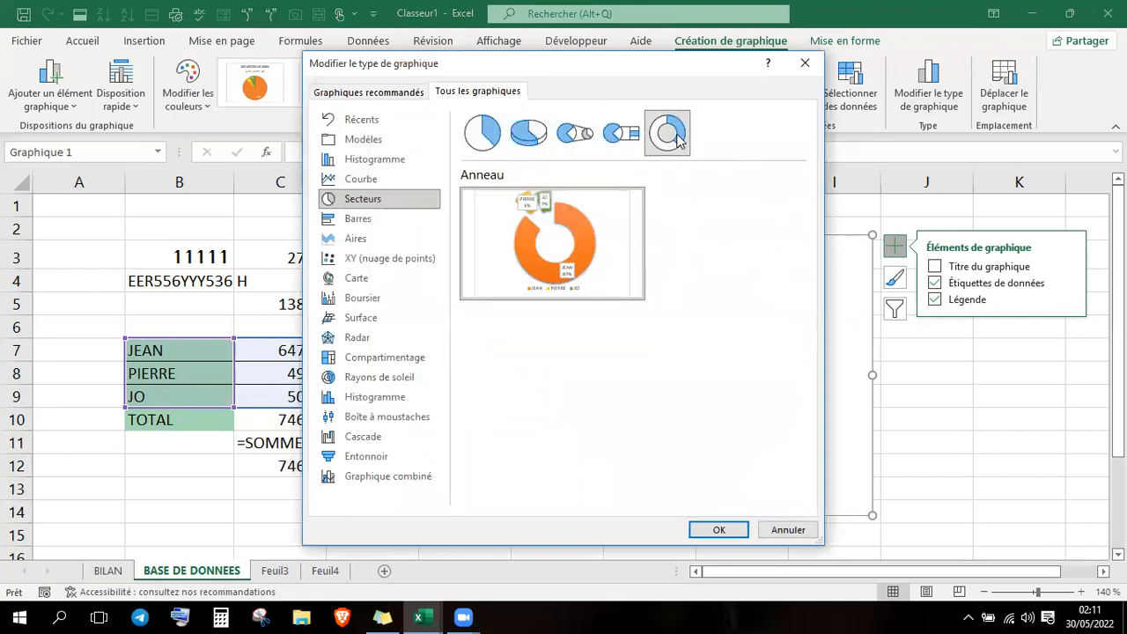
left_click(542, 141)
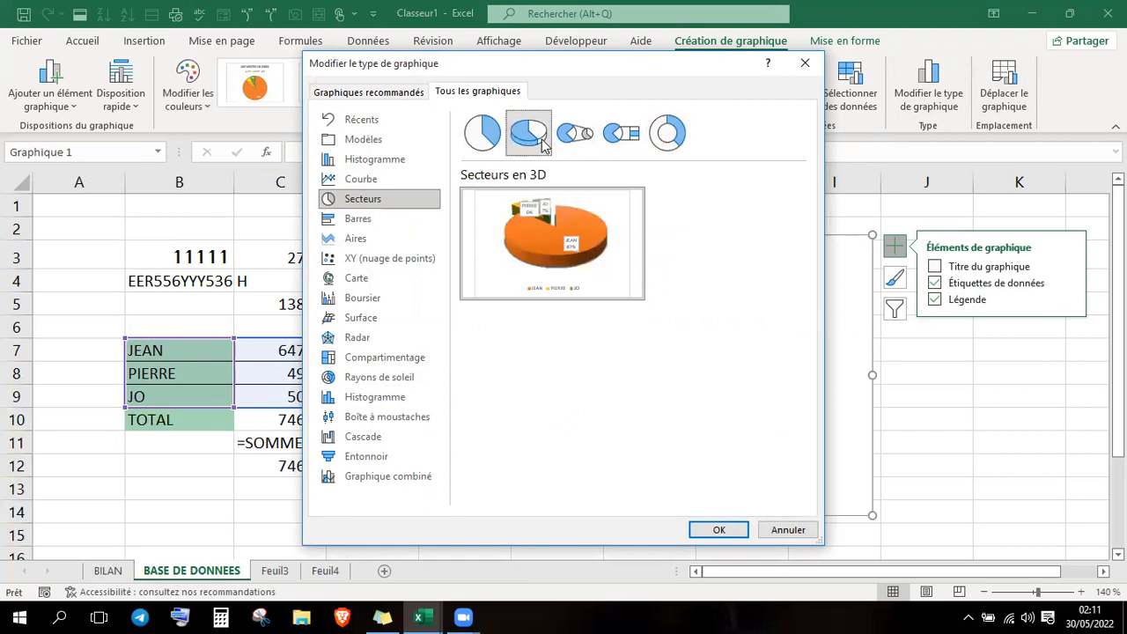
left_click(718, 531)
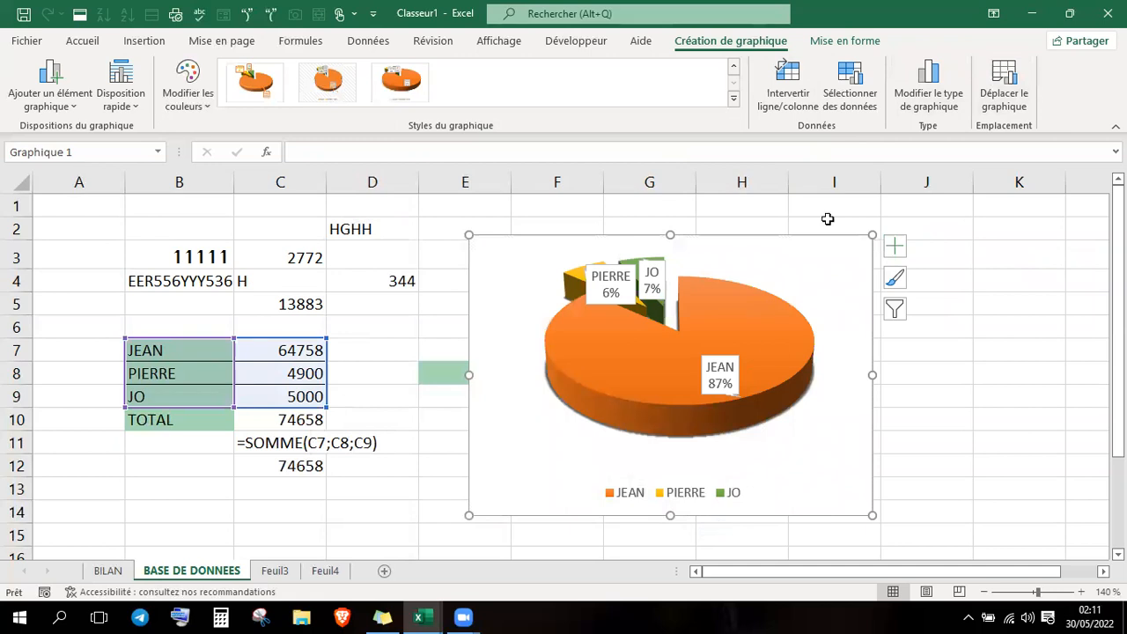
left_click(931, 101)
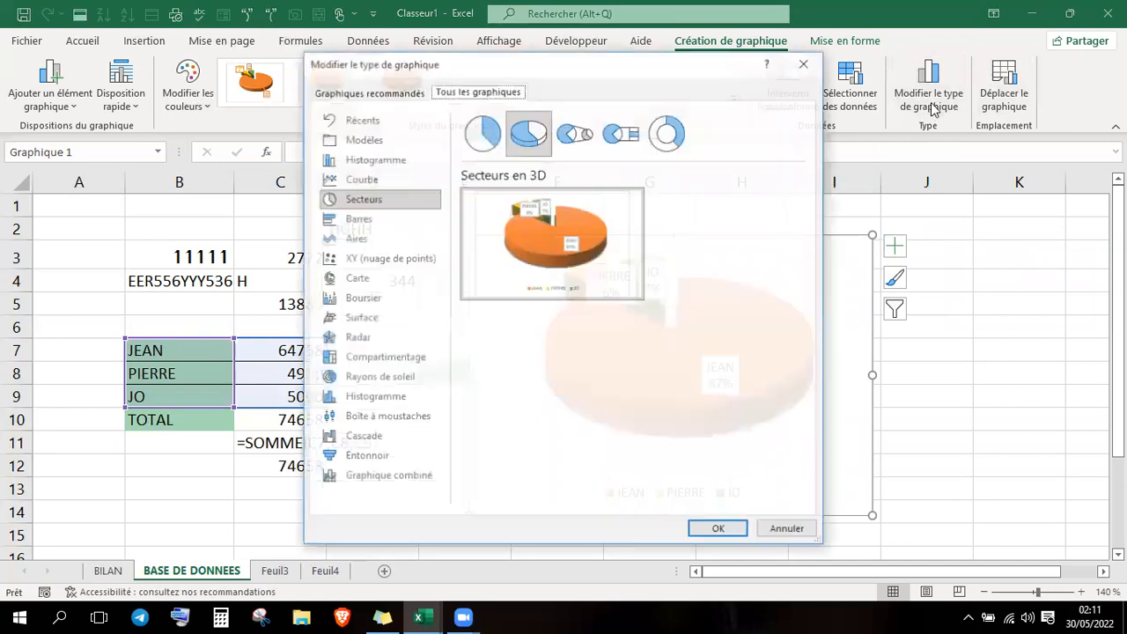
- Change the chart to a grouped column chart of JEAN, PIERRE and JO
left_click(376, 159)
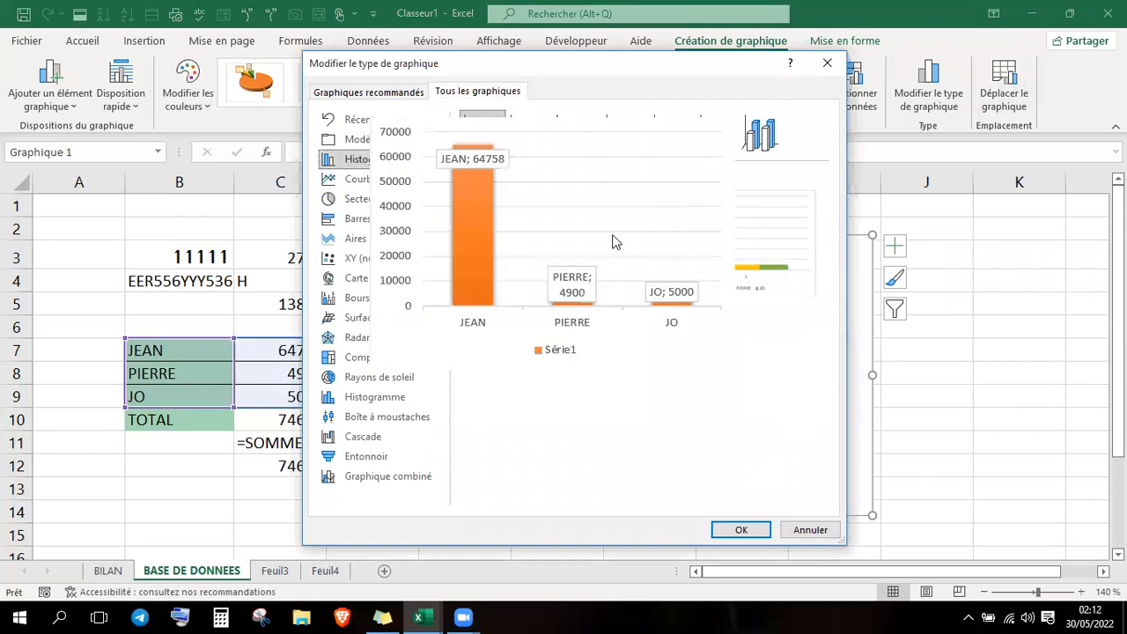
mouse_move(767, 271)
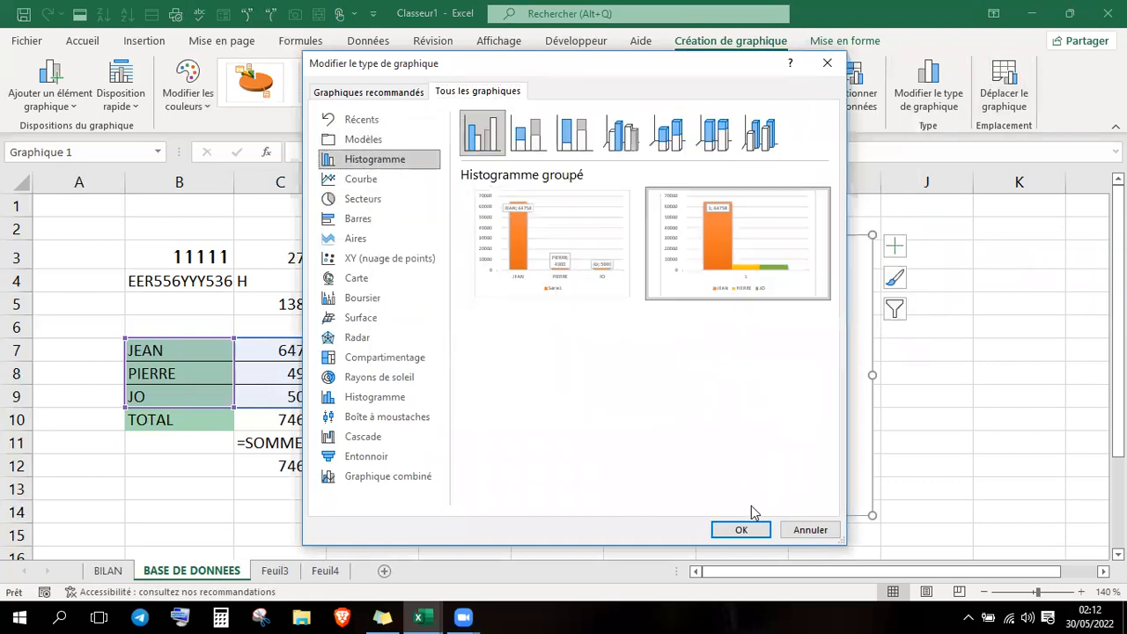
left_click(734, 533)
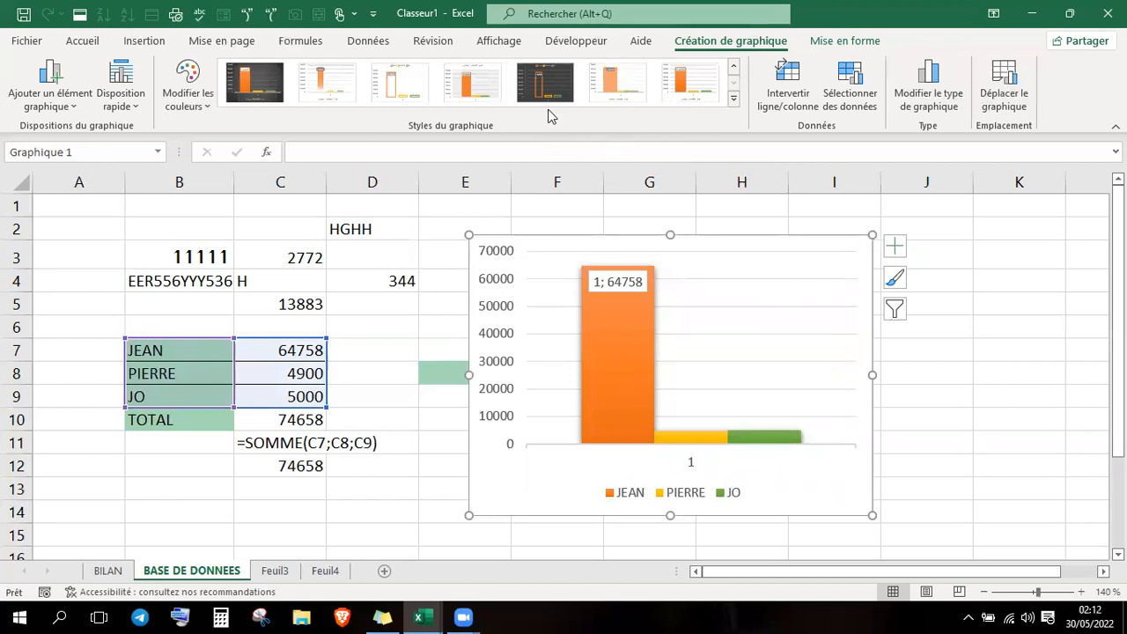
- After trying a dark style, apply the light filled-bar chart style and deselect the chart
left_click(541, 84)
left_click(467, 88)
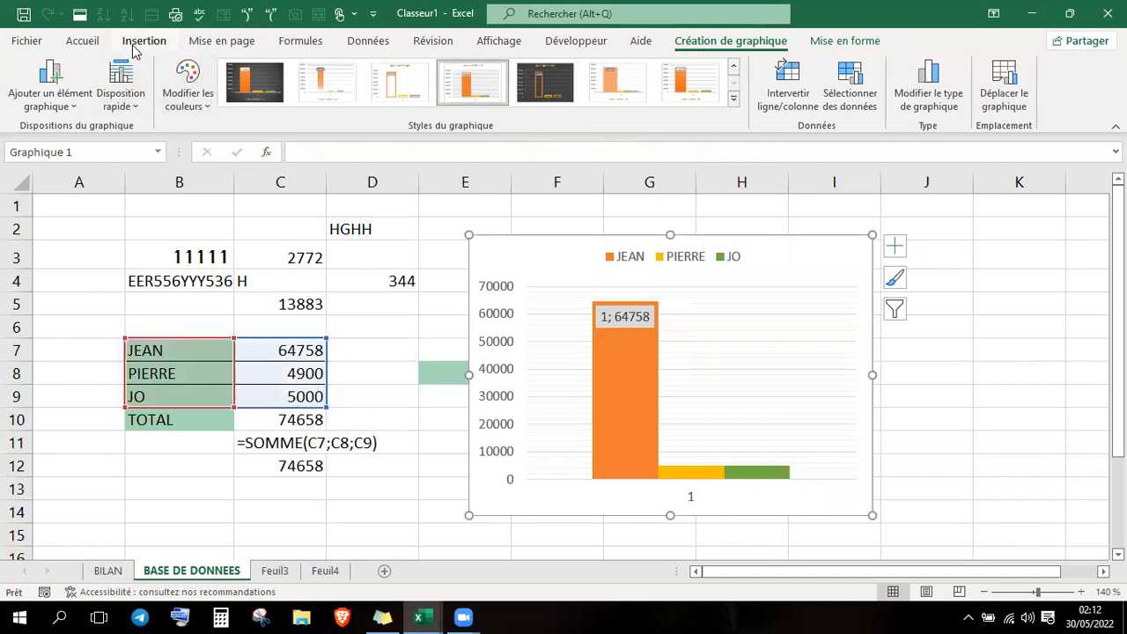
left_click(239, 234)
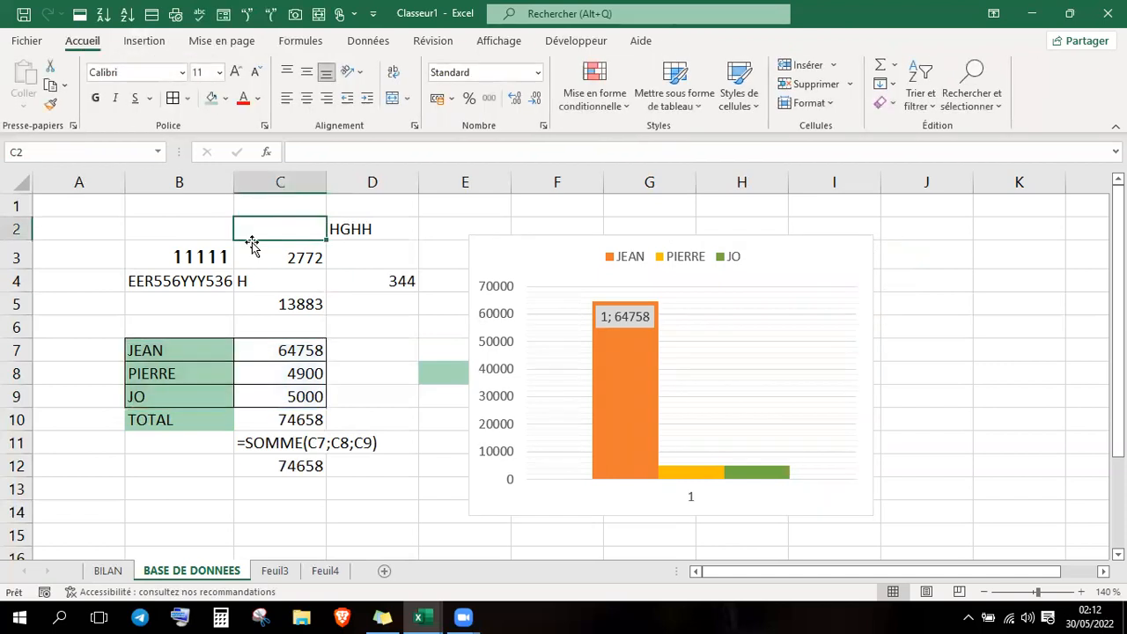
- Select the values in C7:C9, view the Insertion commands, then select cell B4
left_click_drag(252, 347, 269, 385)
left_click(146, 42)
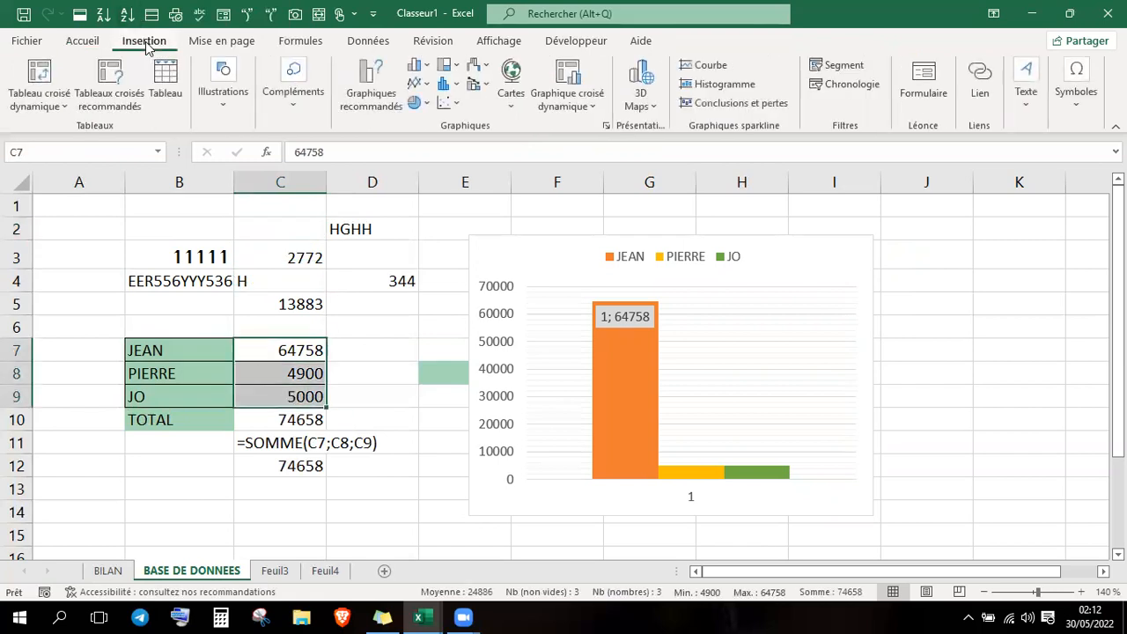
left_click(152, 284)
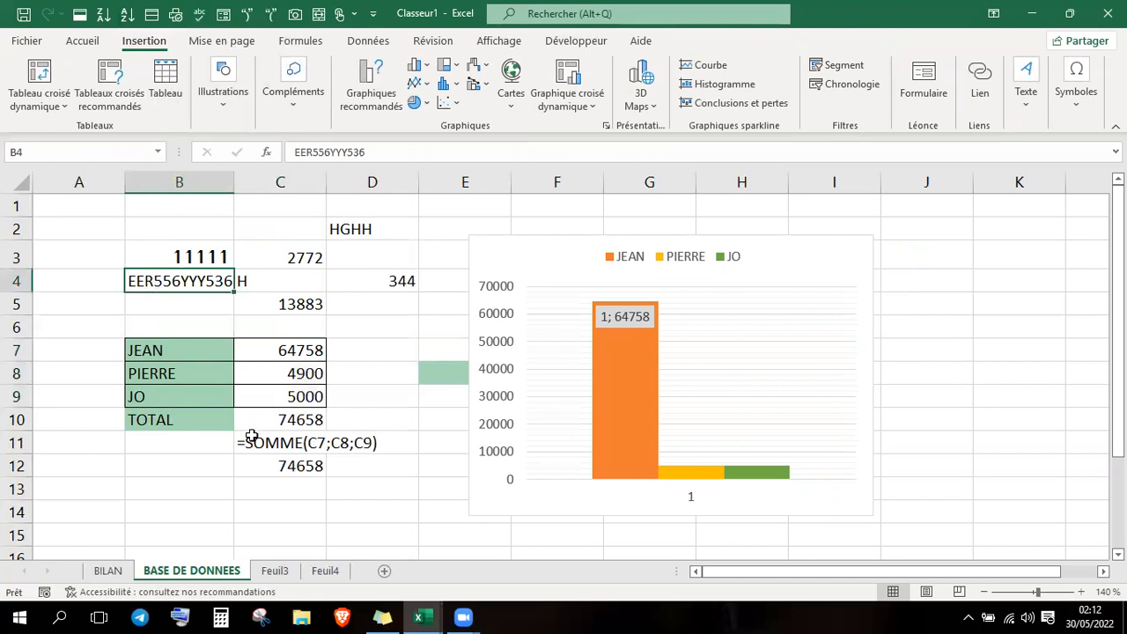
- On the empty Feuil4 sheet, start inserting a picture from this device
left_click(275, 571)
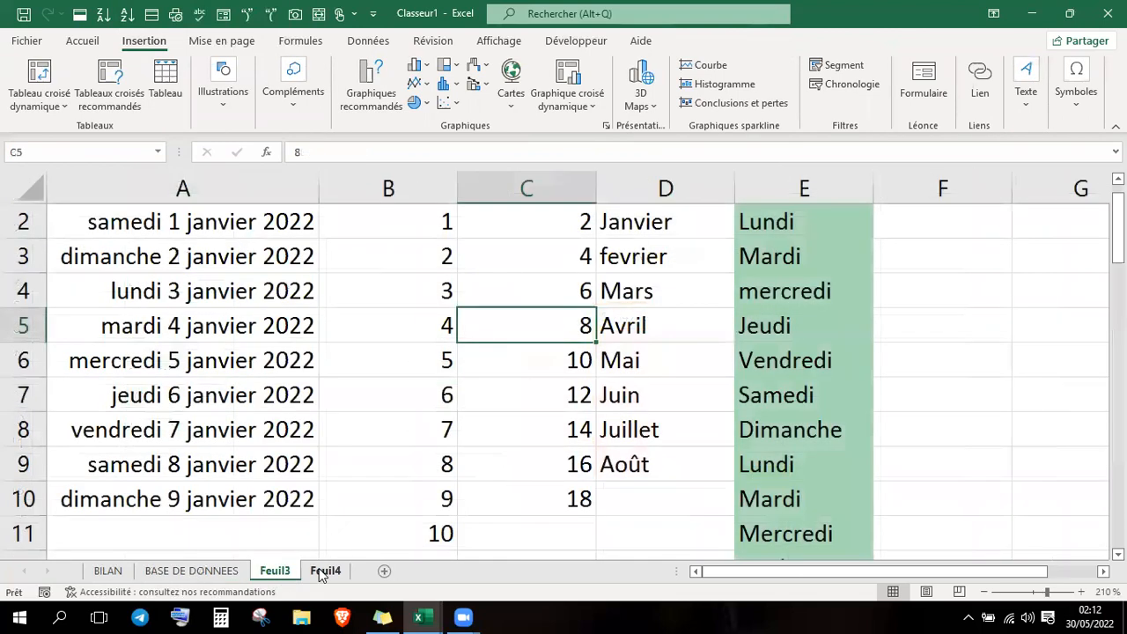
left_click(323, 570)
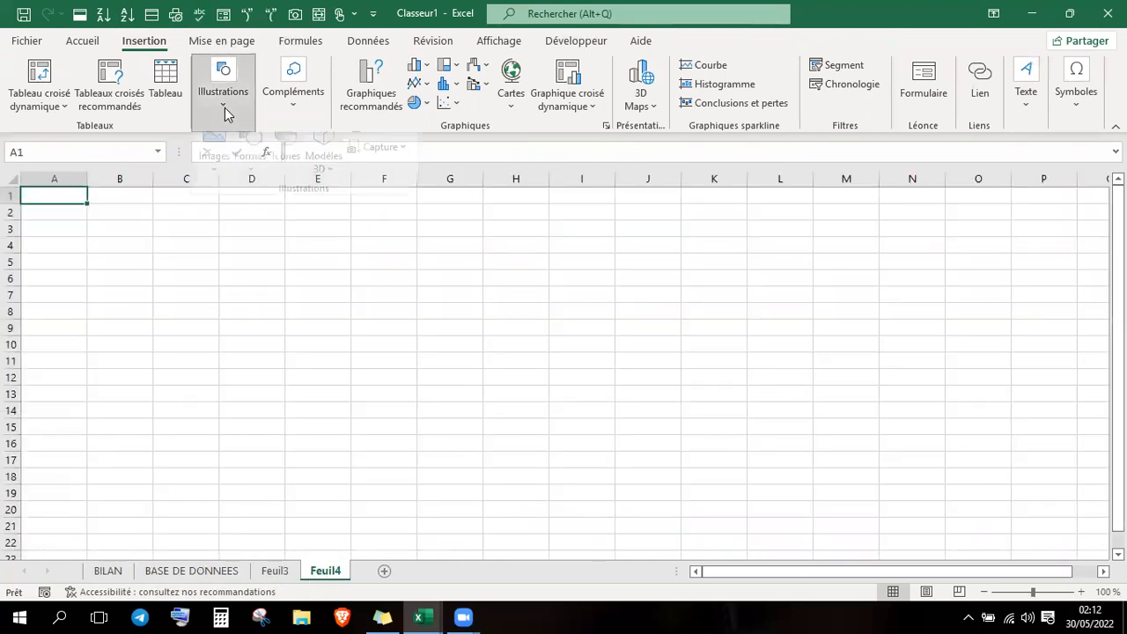
left_click(225, 108)
left_click(216, 192)
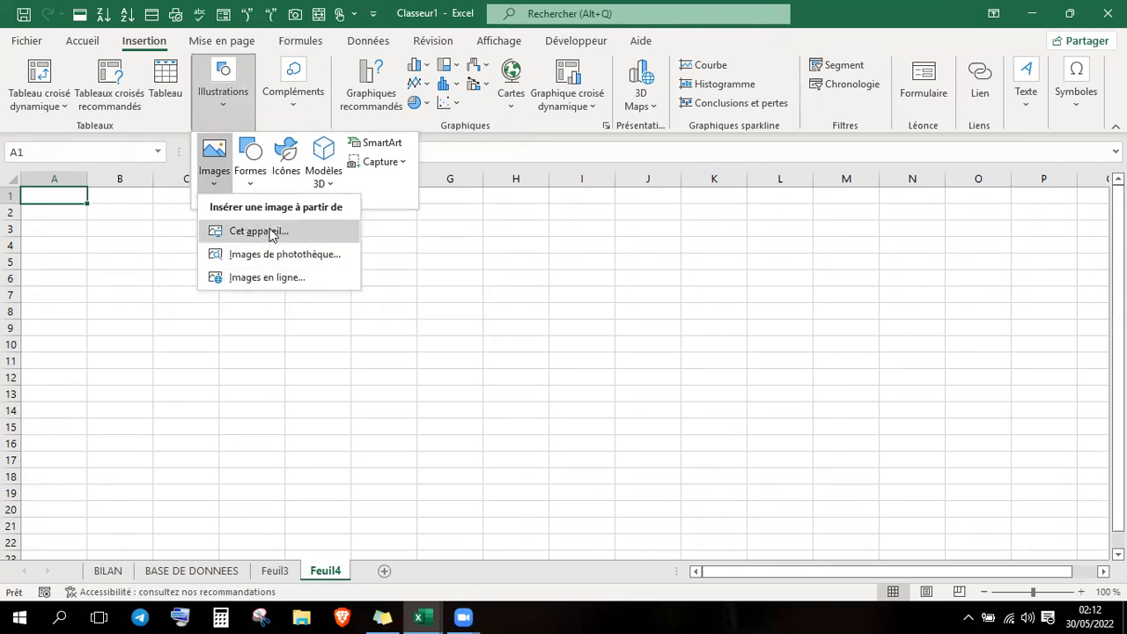
left_click(269, 233)
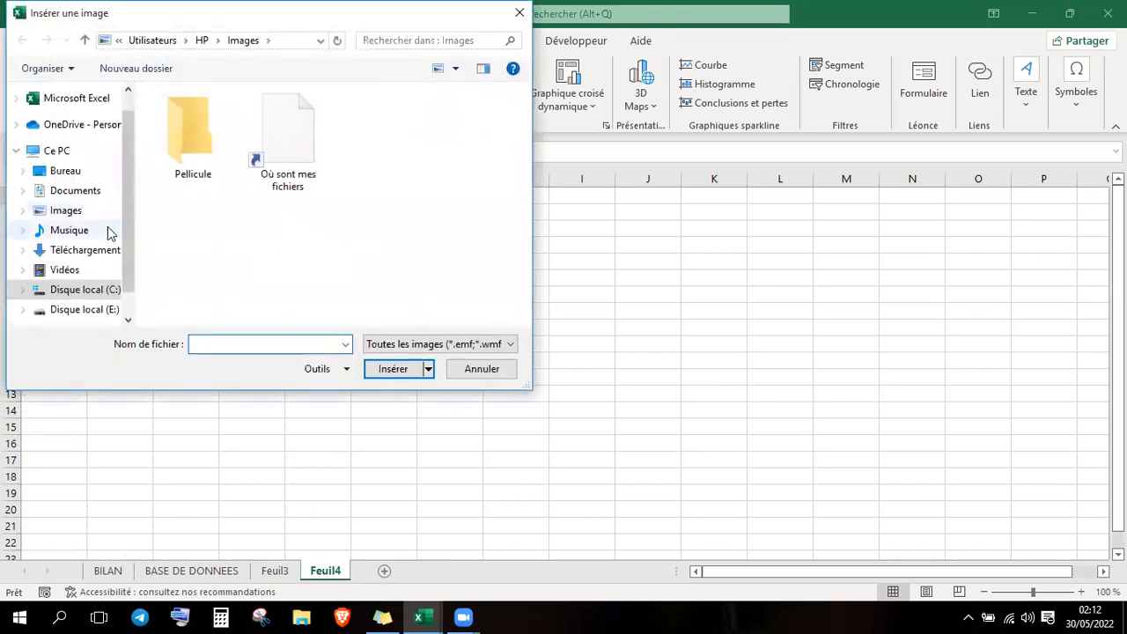
- Browse drive E: to the TOUS > Images > ICONE folder
left_click(68, 213)
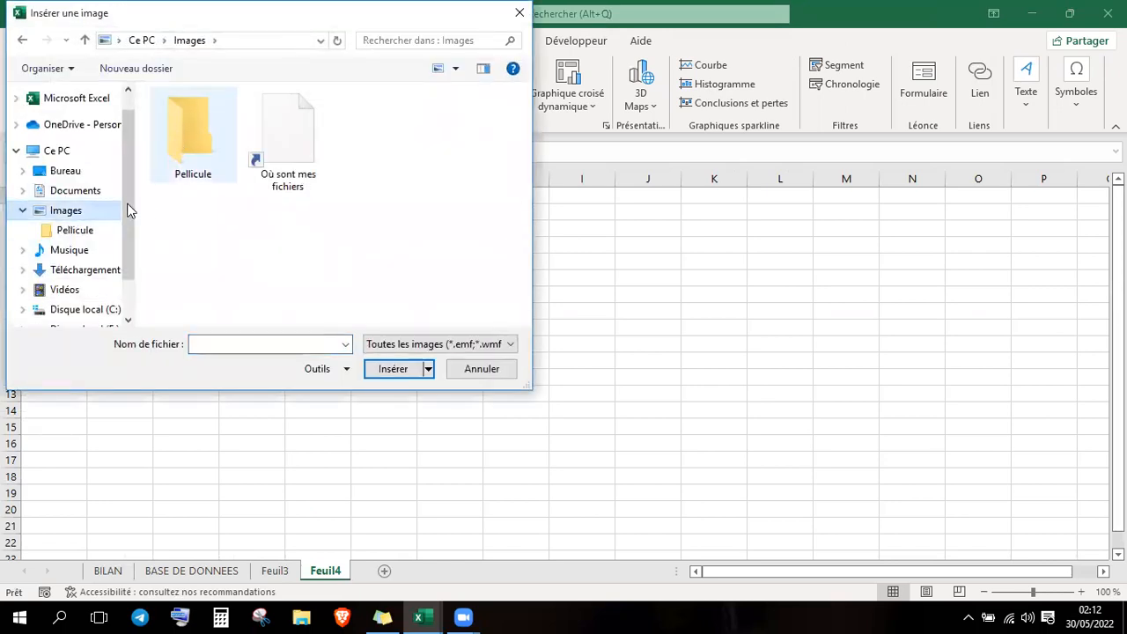
left_click(71, 170)
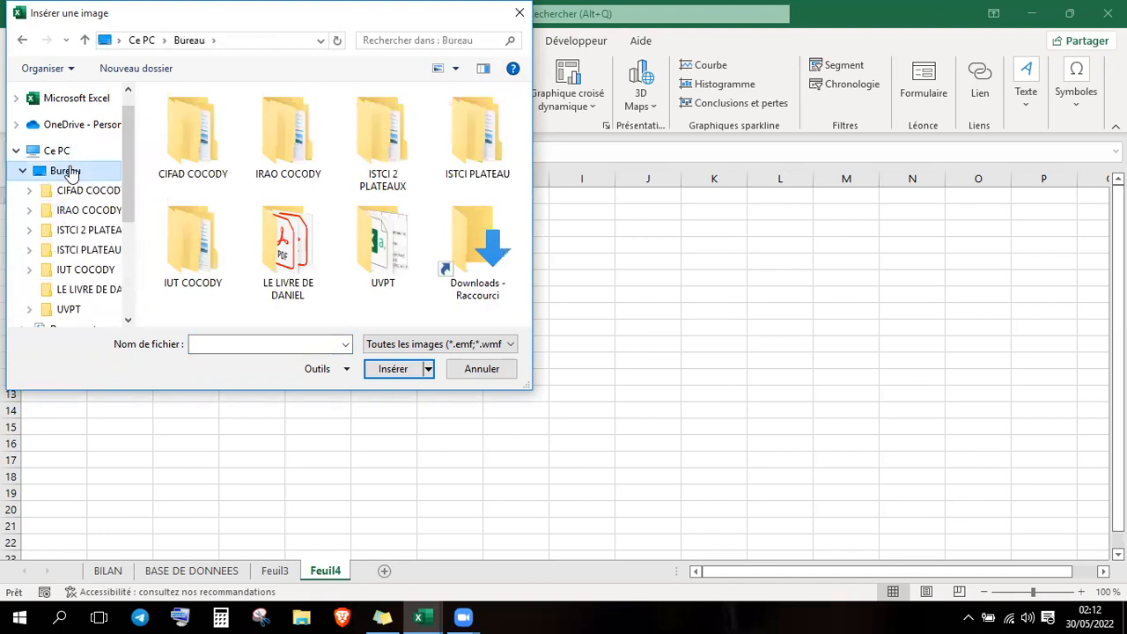
left_click_drag(133, 212, 128, 294)
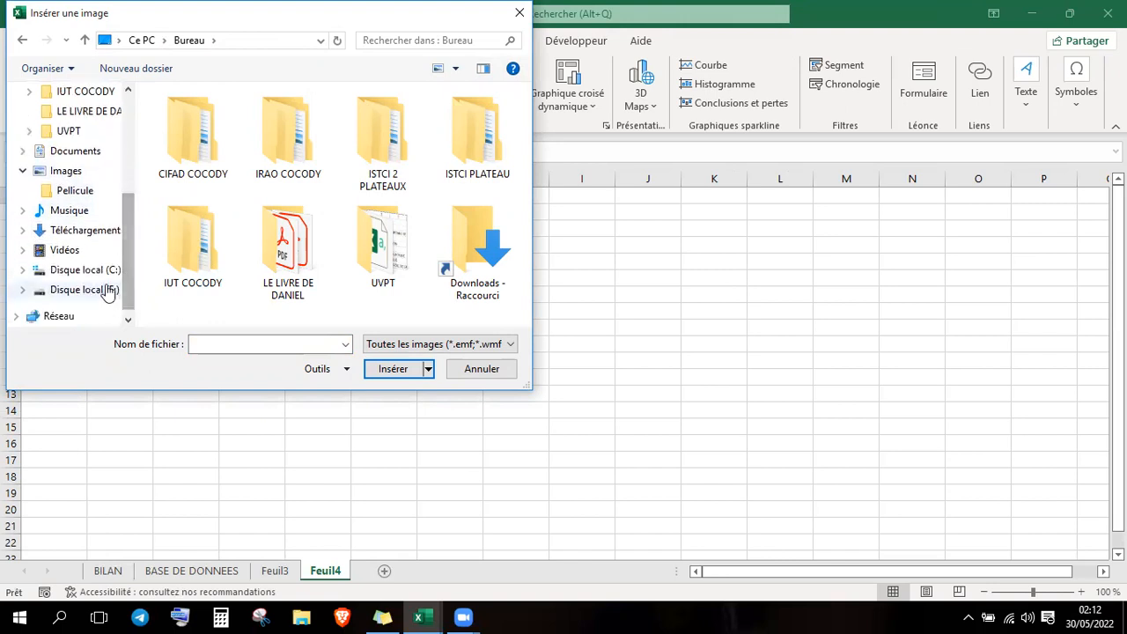
left_click(113, 290)
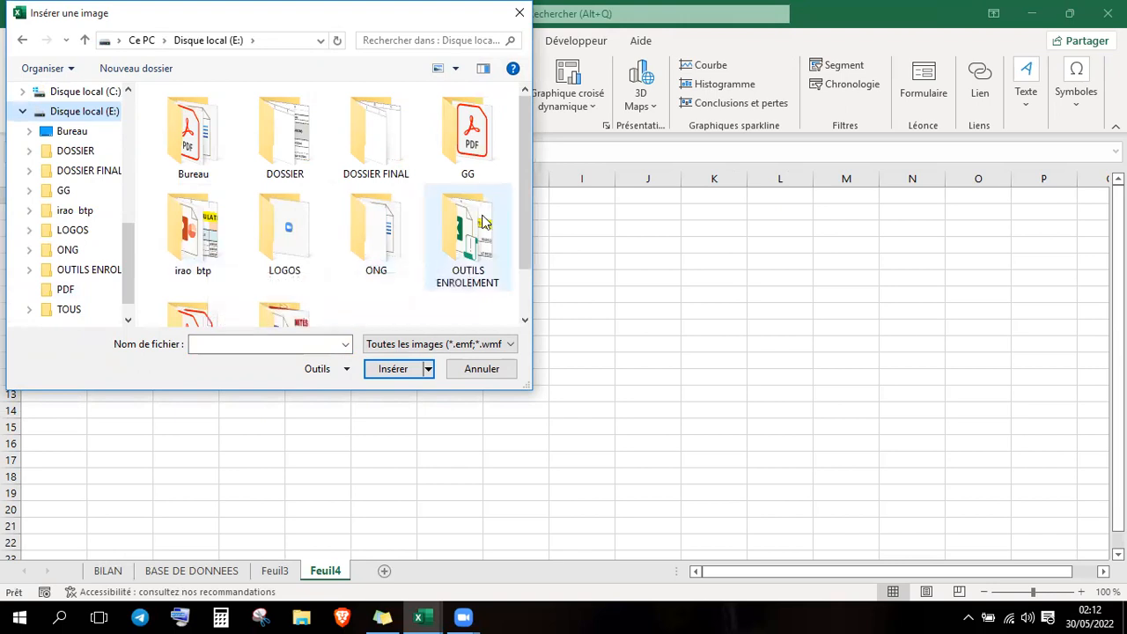
left_click_drag(526, 233, 518, 275)
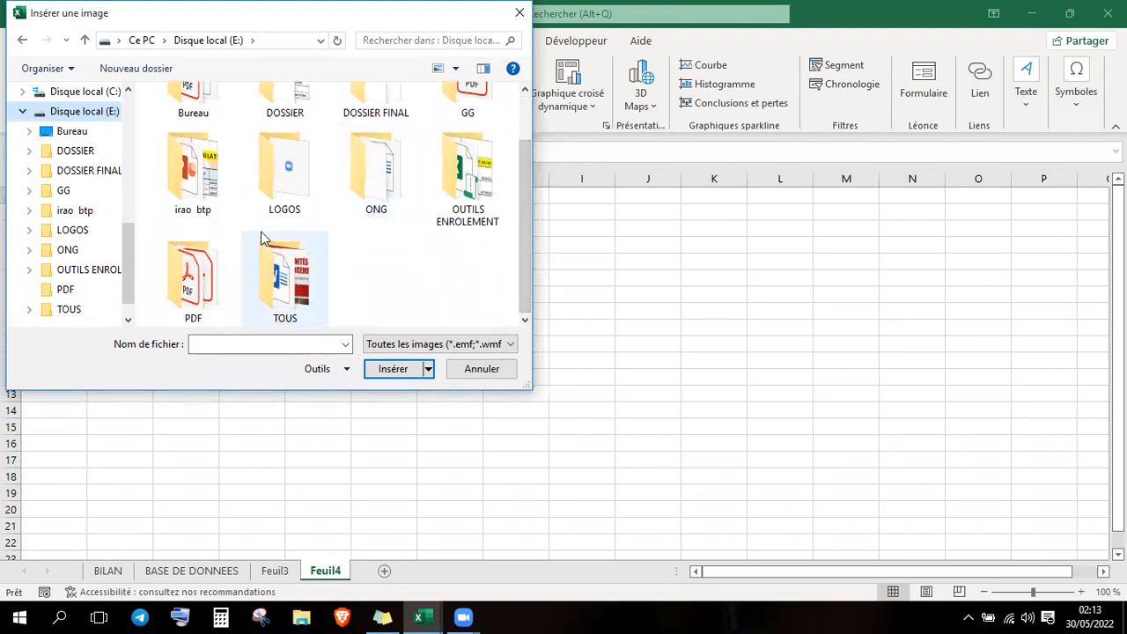
double_click(283, 189)
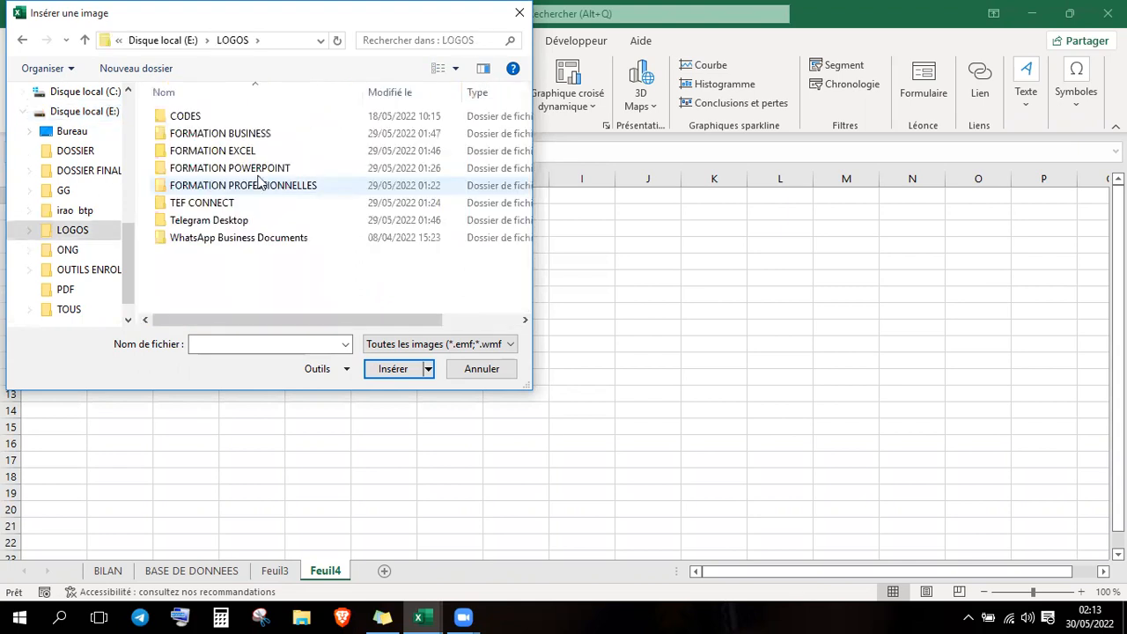
left_click(22, 42)
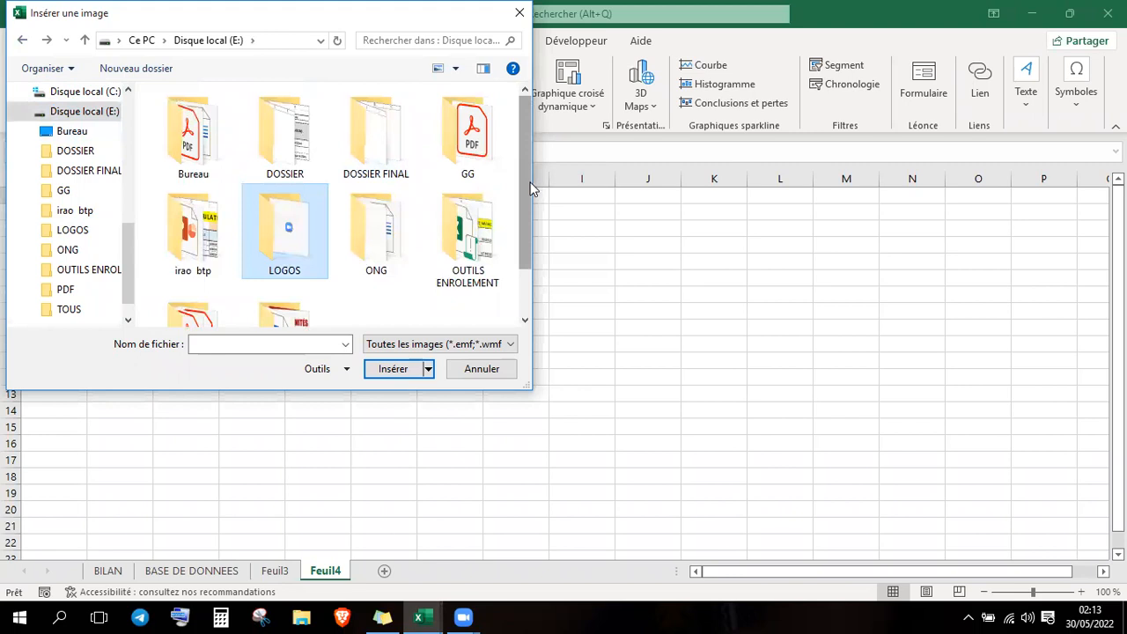
left_click_drag(526, 164, 531, 230)
double_click(319, 270)
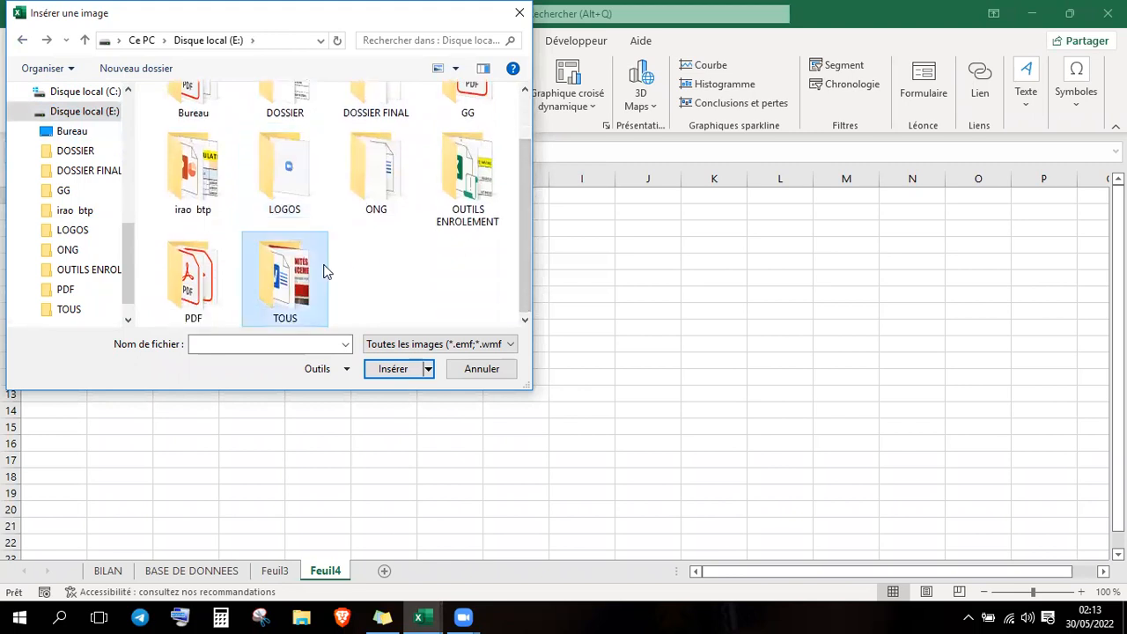
left_click_drag(521, 132, 526, 168)
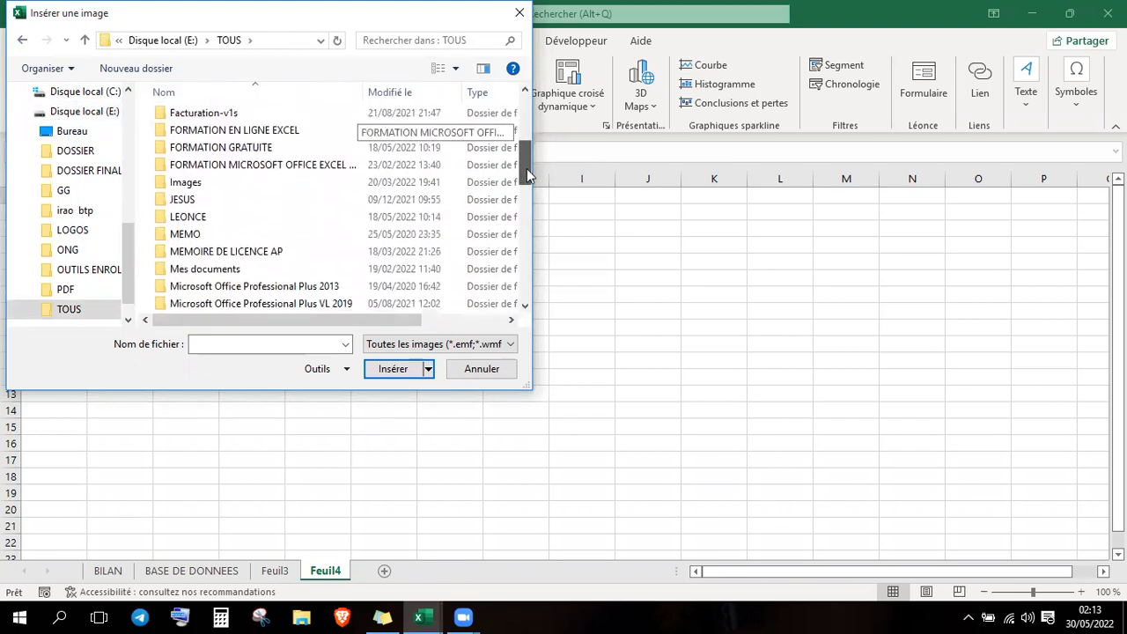
double_click(238, 185)
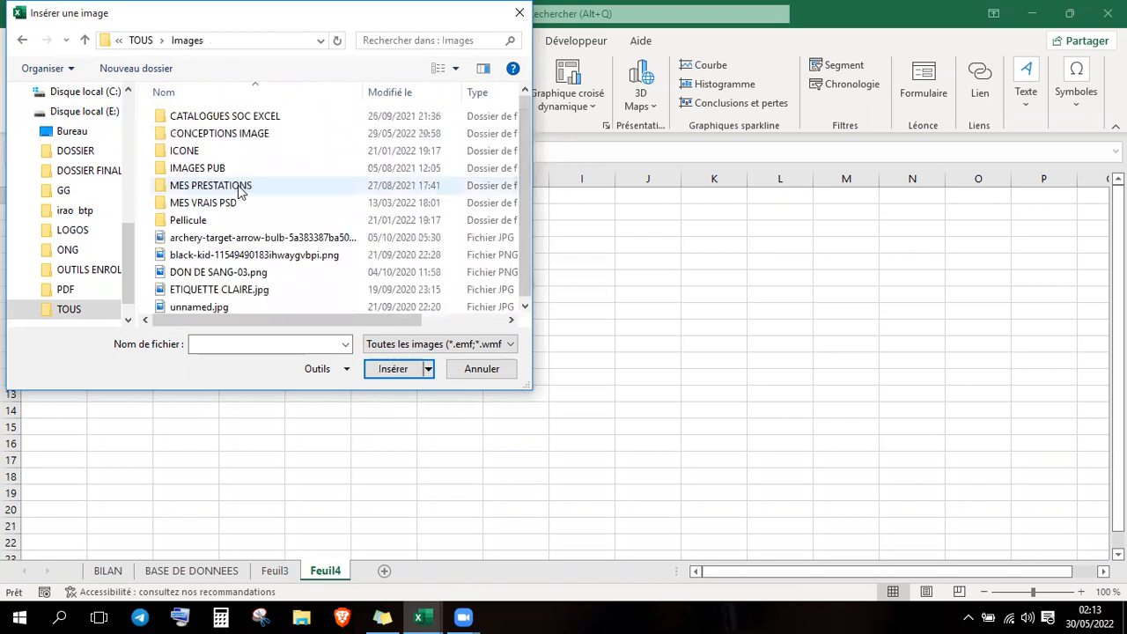
double_click(184, 150)
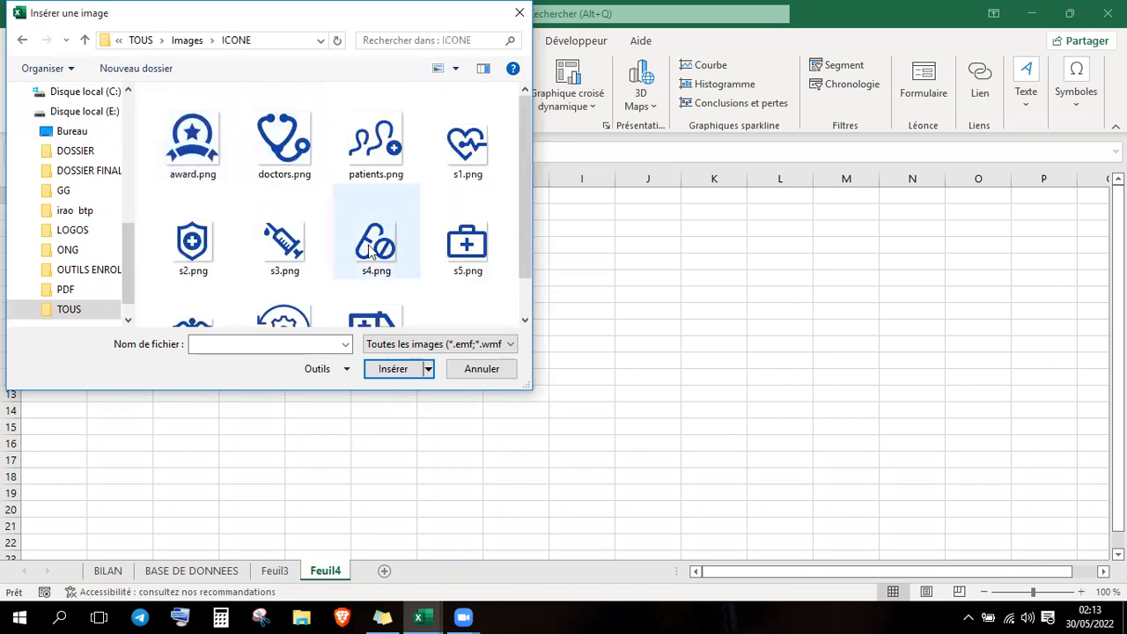
- Insert the s1.png heart icon into Feuil4
left_click(476, 264)
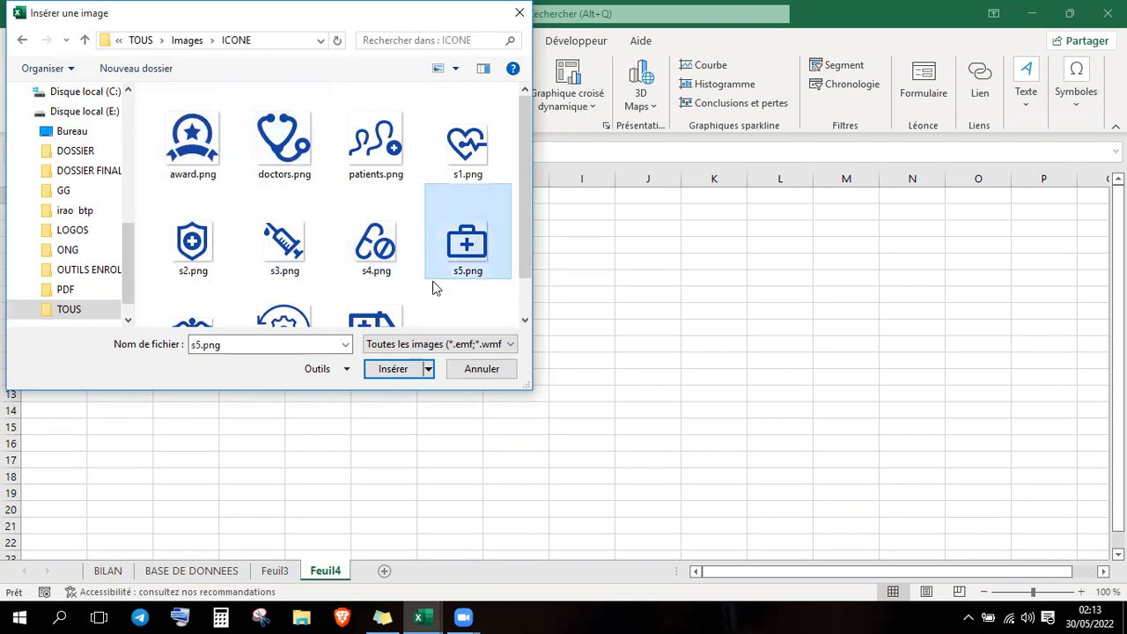
left_click(382, 150)
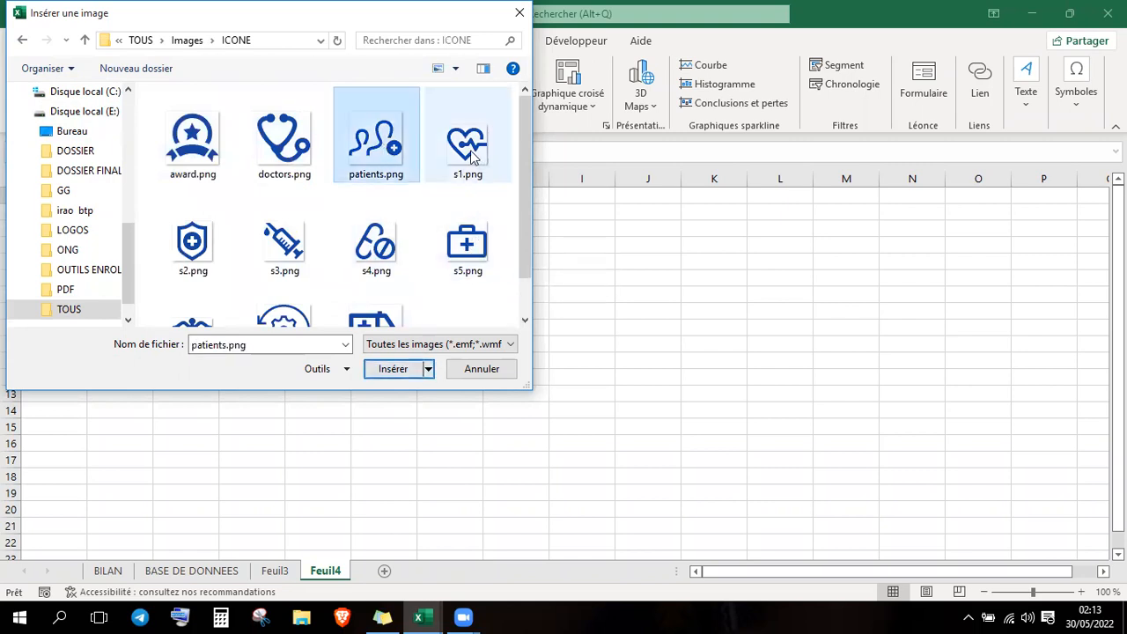
left_click(462, 141)
left_click(393, 369)
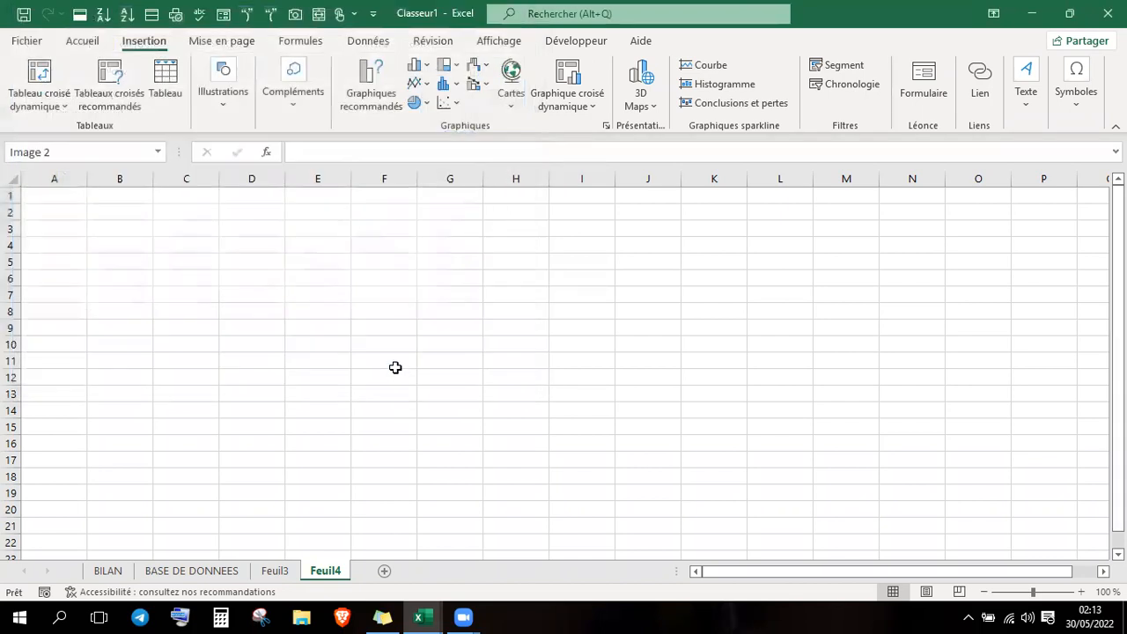
- Position the heart image to span roughly C4 to E13, then deselect it
left_click_drag(41, 213, 407, 440)
left_click_drag(312, 360, 241, 309)
left_click(399, 337)
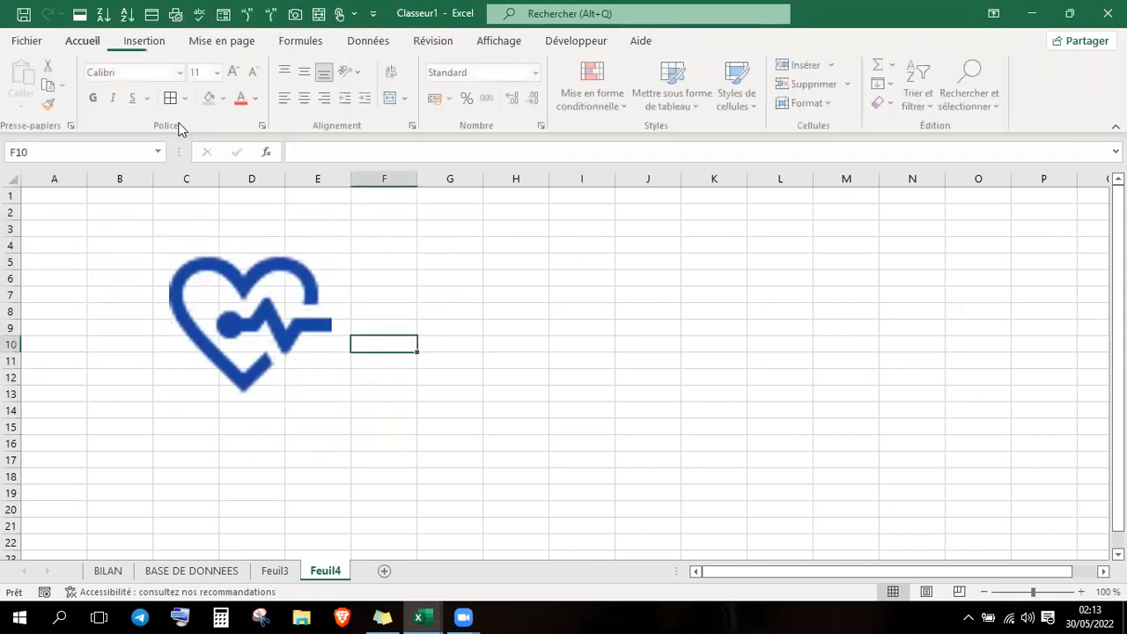
- Insert the online photo of two lorikeets from the Oiseaux image category
left_click(141, 42)
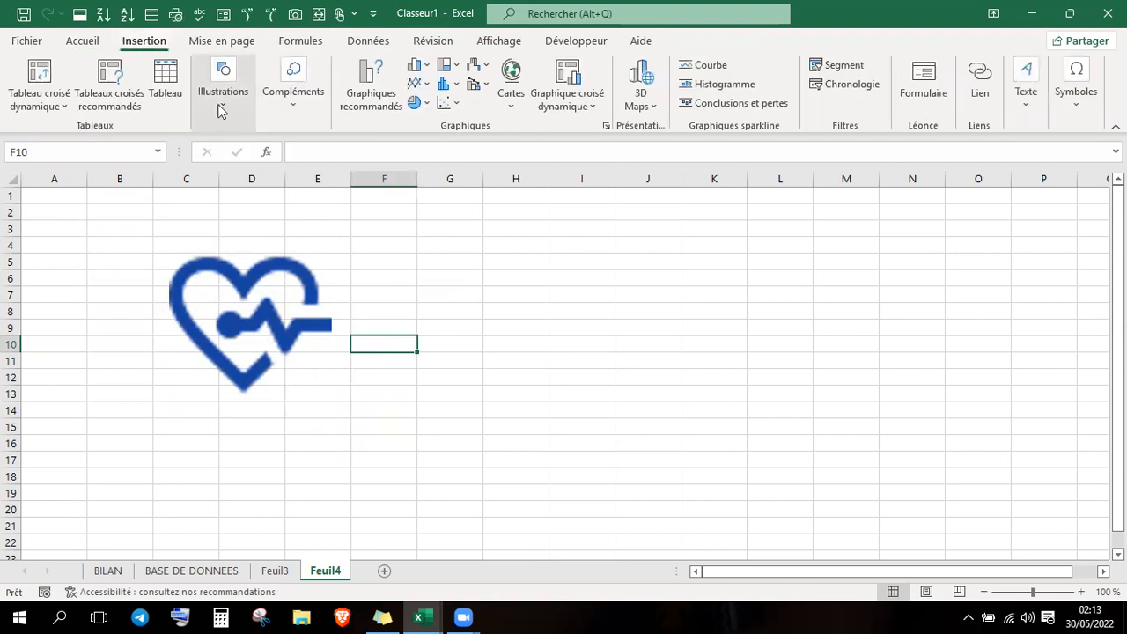
left_click(225, 99)
left_click(209, 195)
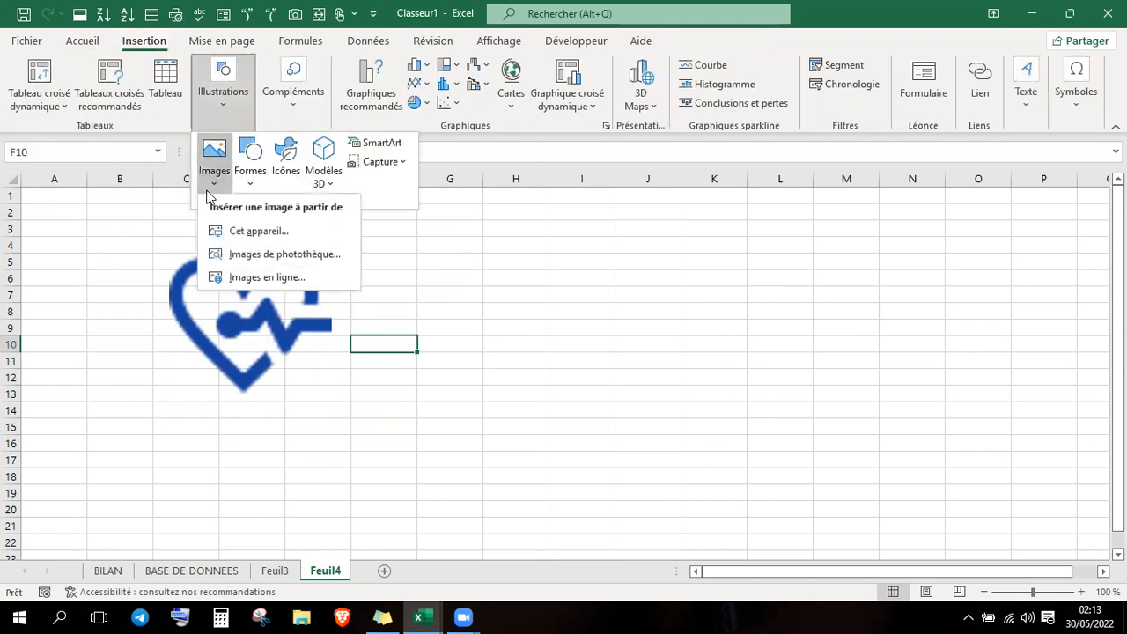
left_click(274, 278)
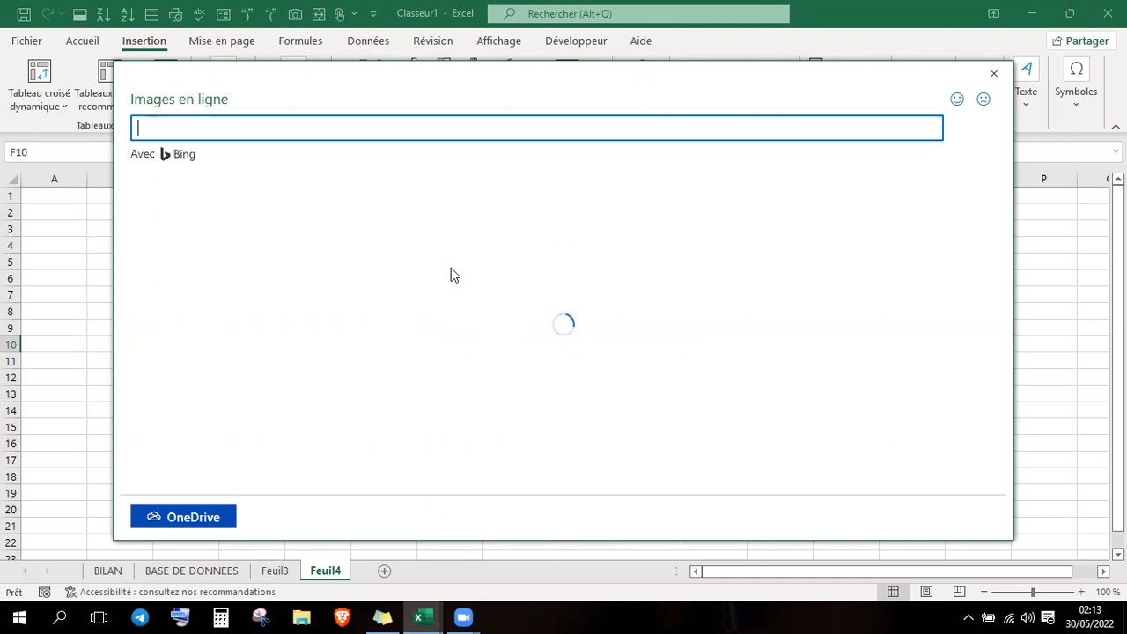
type("V")
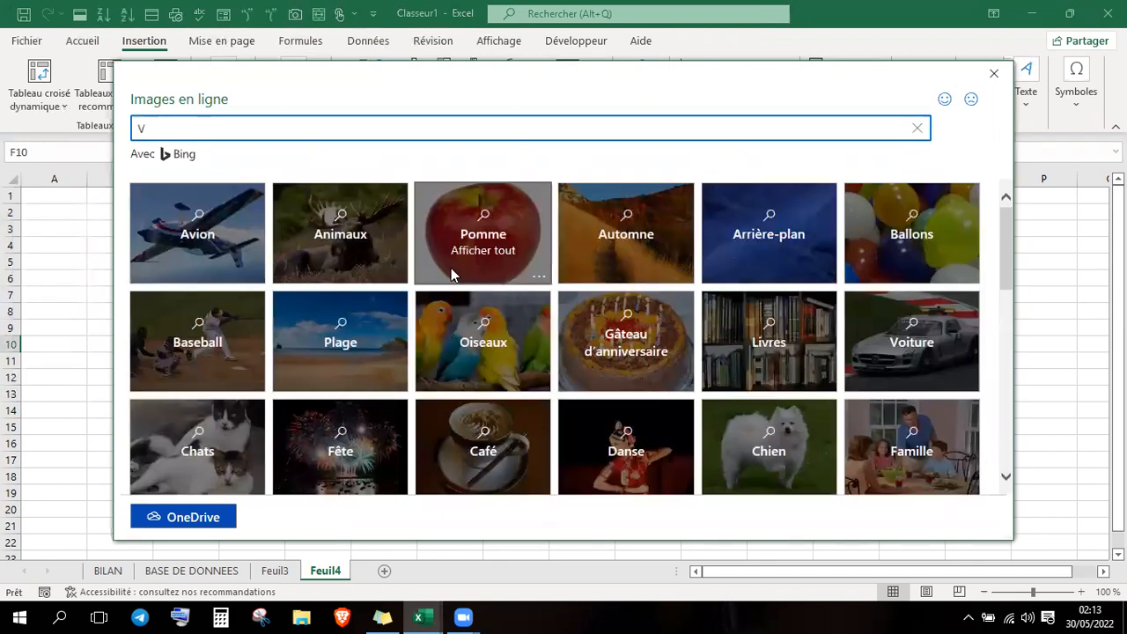
left_click(489, 321)
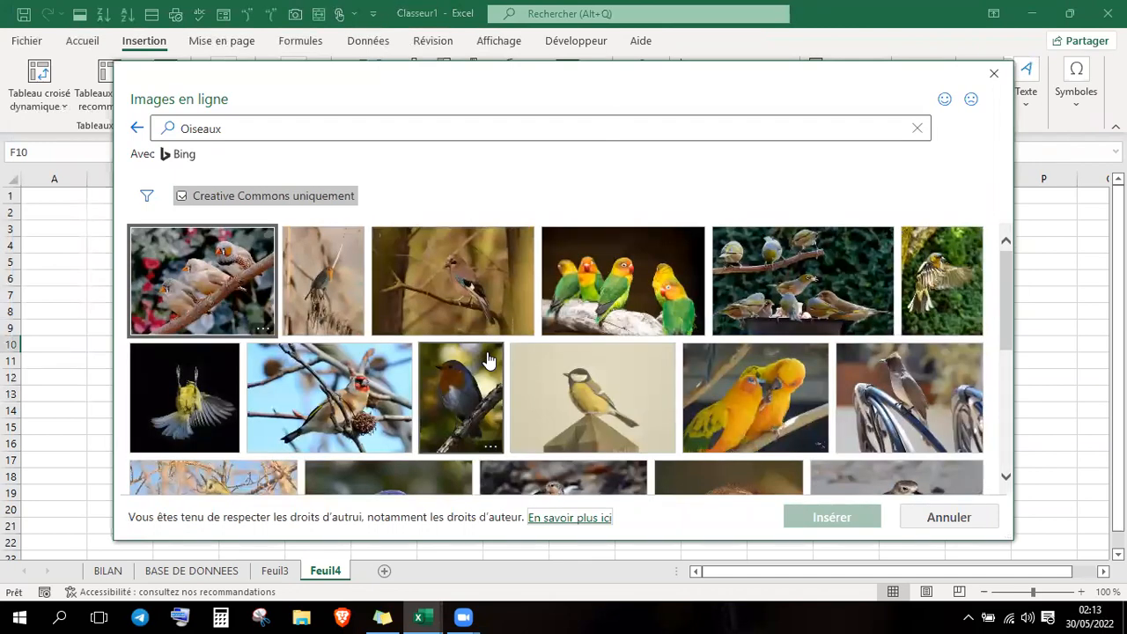
left_click_drag(1008, 283, 1014, 410)
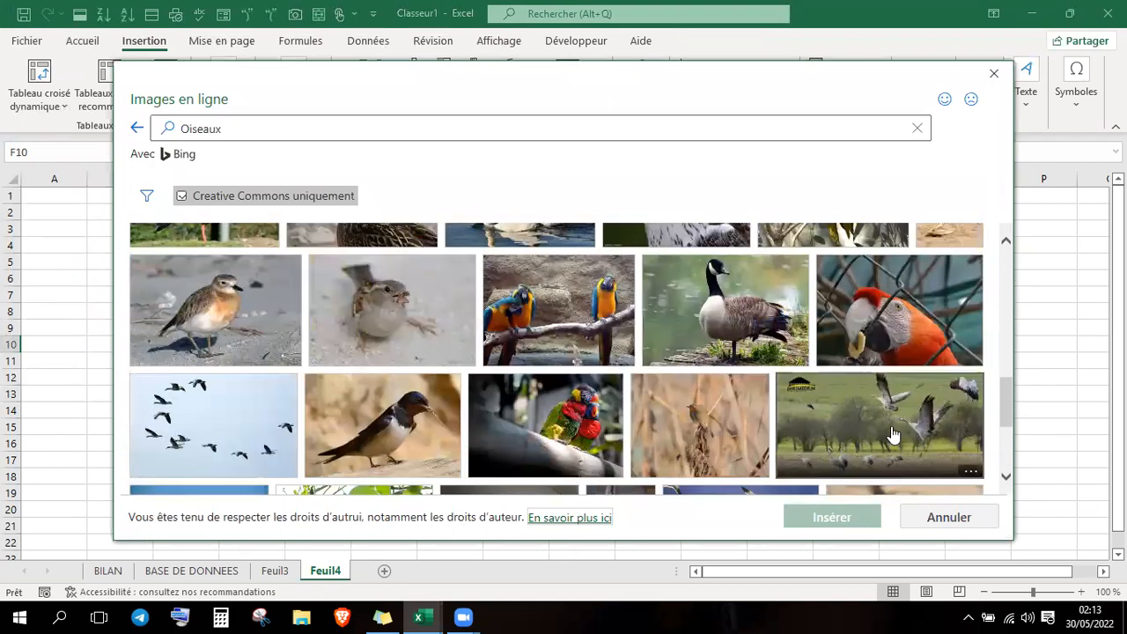
left_click(571, 423)
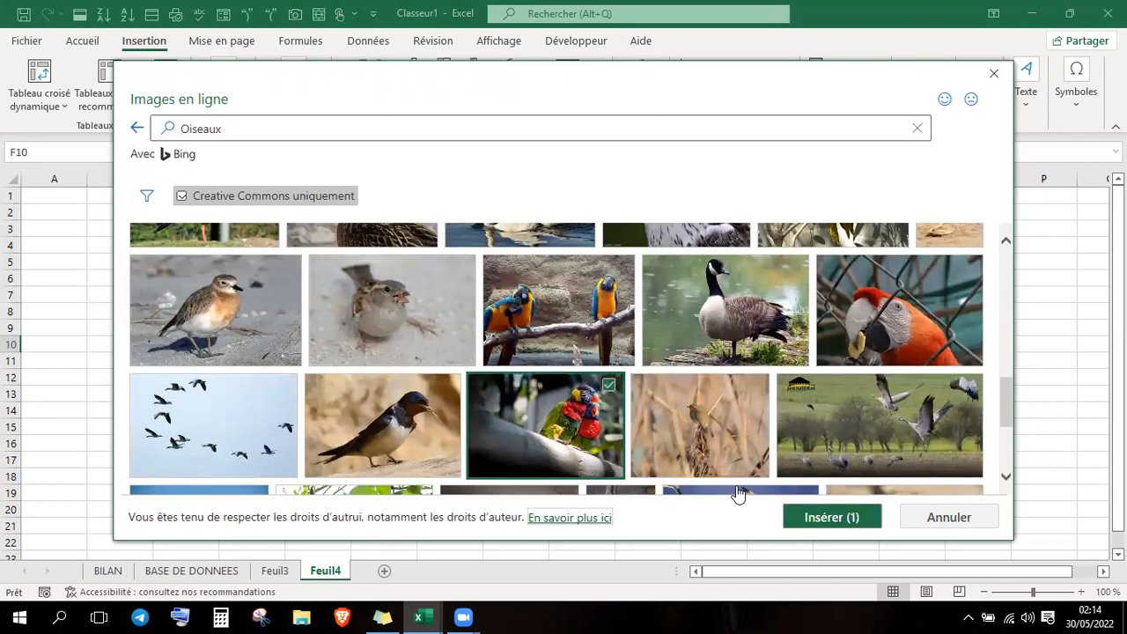
left_click(808, 513)
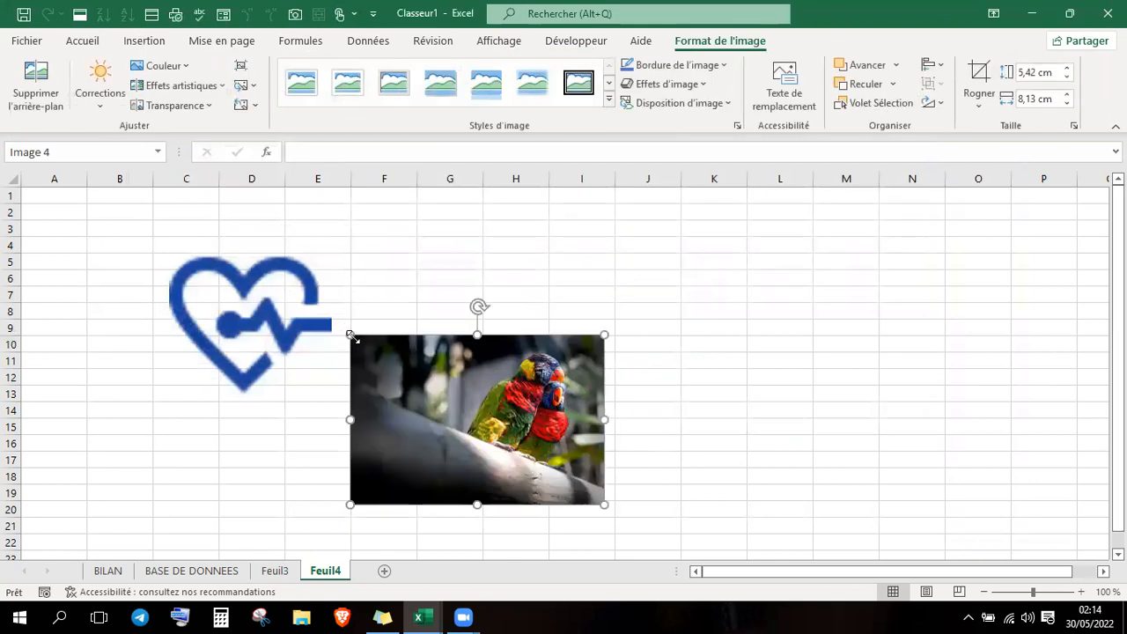
- Add sheet Feuil5 and move the lorikeet photo there from Feuil4 via copy, Delete and paste
left_click(288, 481)
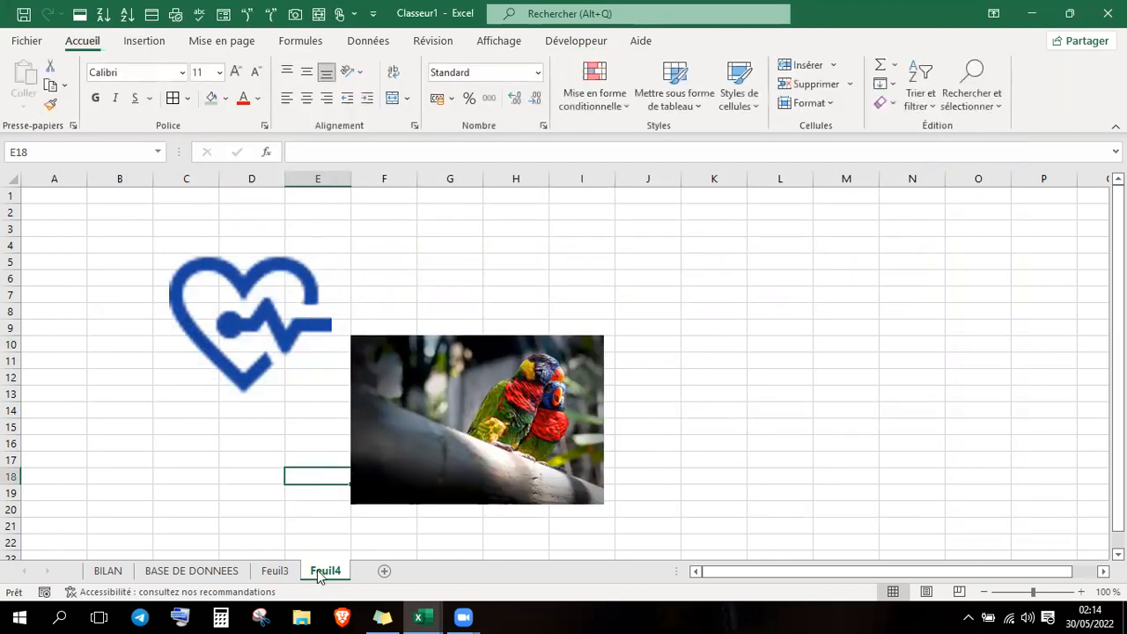
left_click(419, 571)
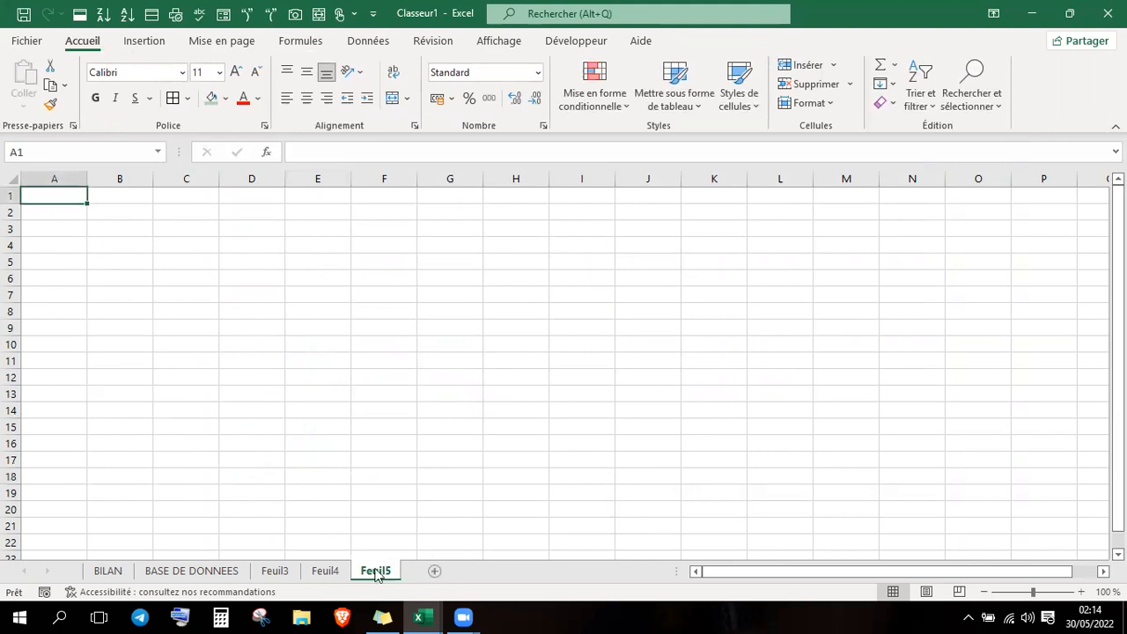
left_click(328, 570)
left_click(423, 446)
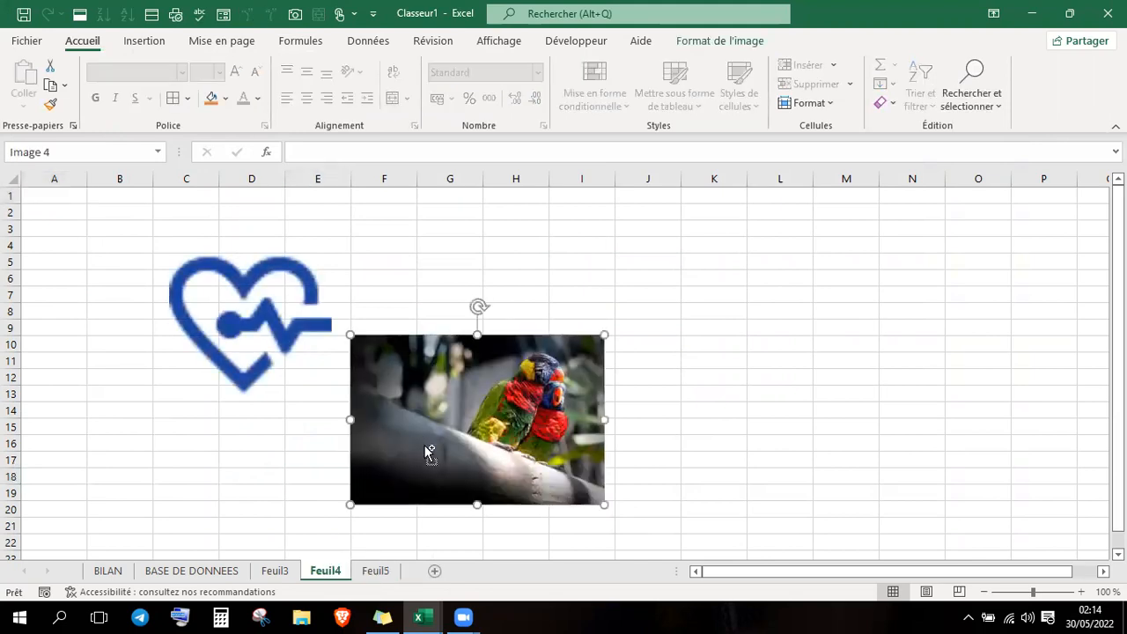
key("ctrl+c")
key("Delete")
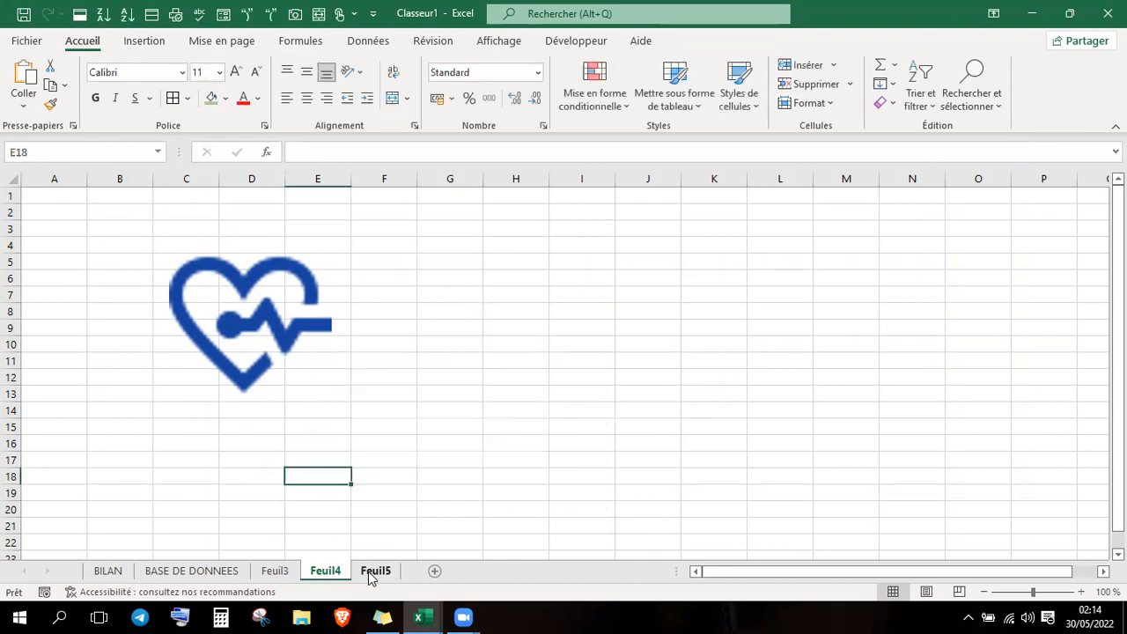
left_click(373, 571)
key("ctrl+v")
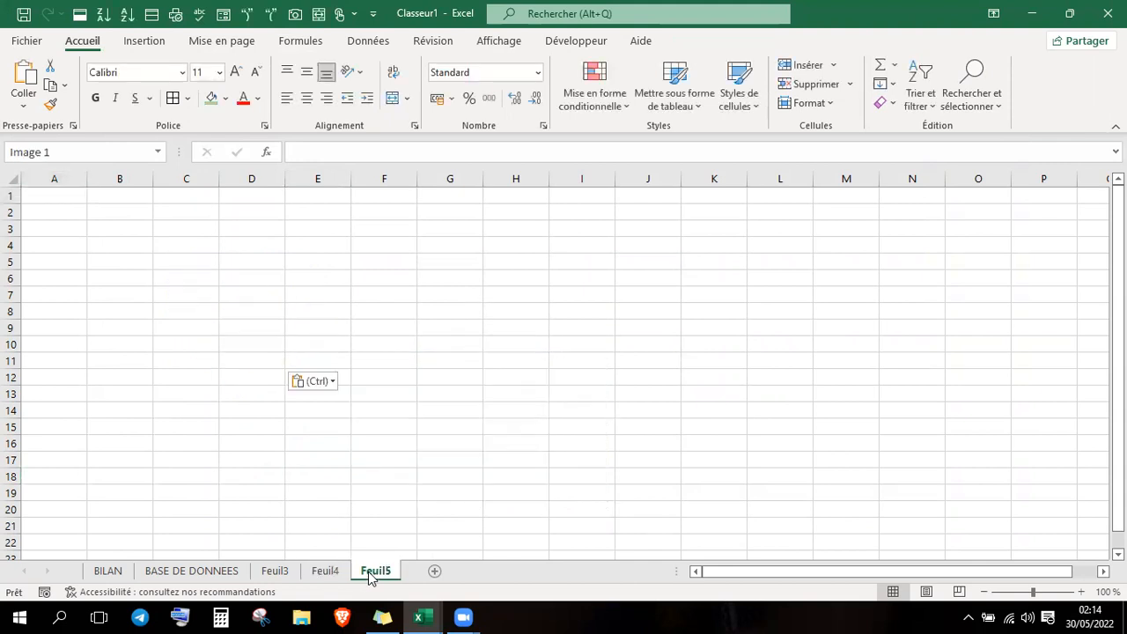
- At 70% zoom, enlarge the photo to cover about A1 to O33, then return to Feuil4
mouse_move(274, 356)
left_mouse_down()
mouse_move(463, 437)
mouse_move(616, 475)
mouse_move(679, 520)
left_mouse_up()
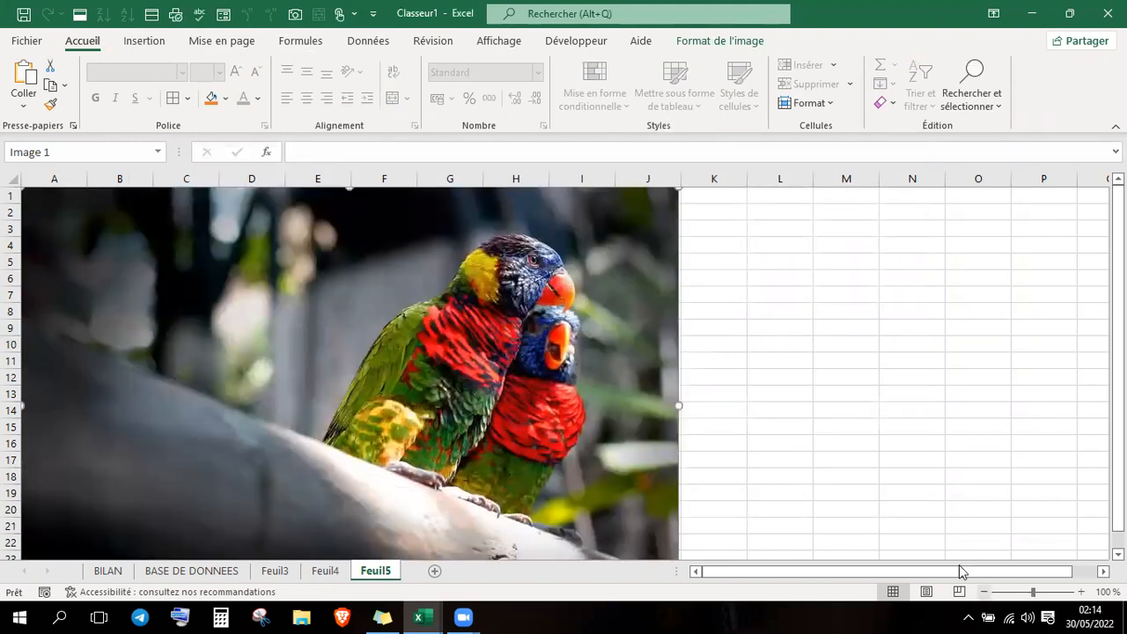
left_click(985, 592)
left_click(984, 592)
left_click(985, 592)
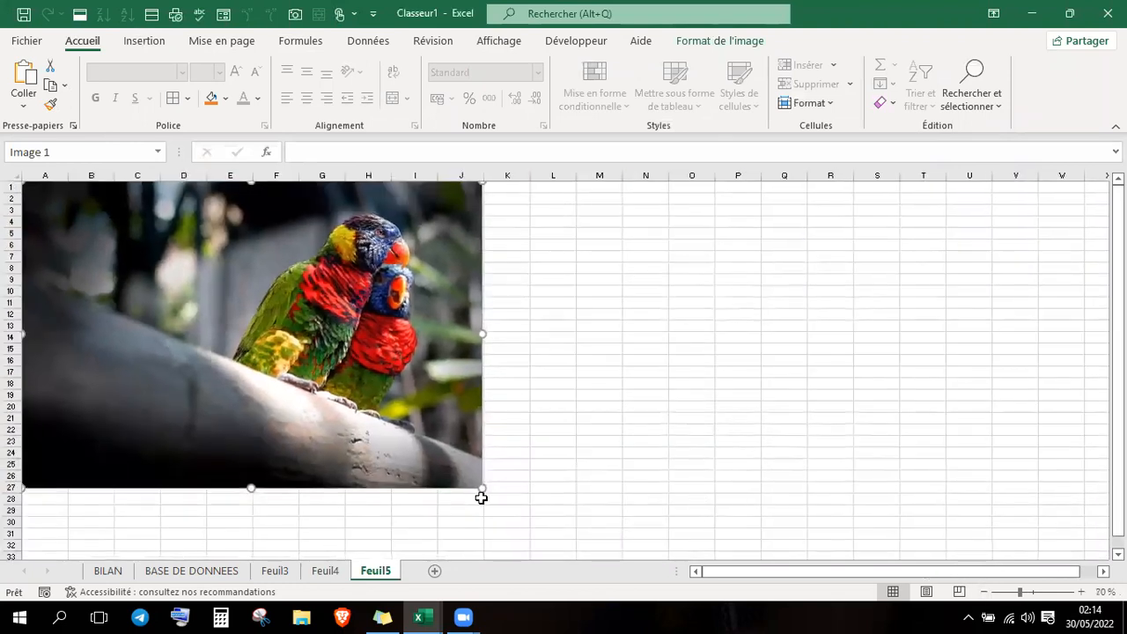
left_click_drag(481, 490, 711, 537)
left_click(819, 418)
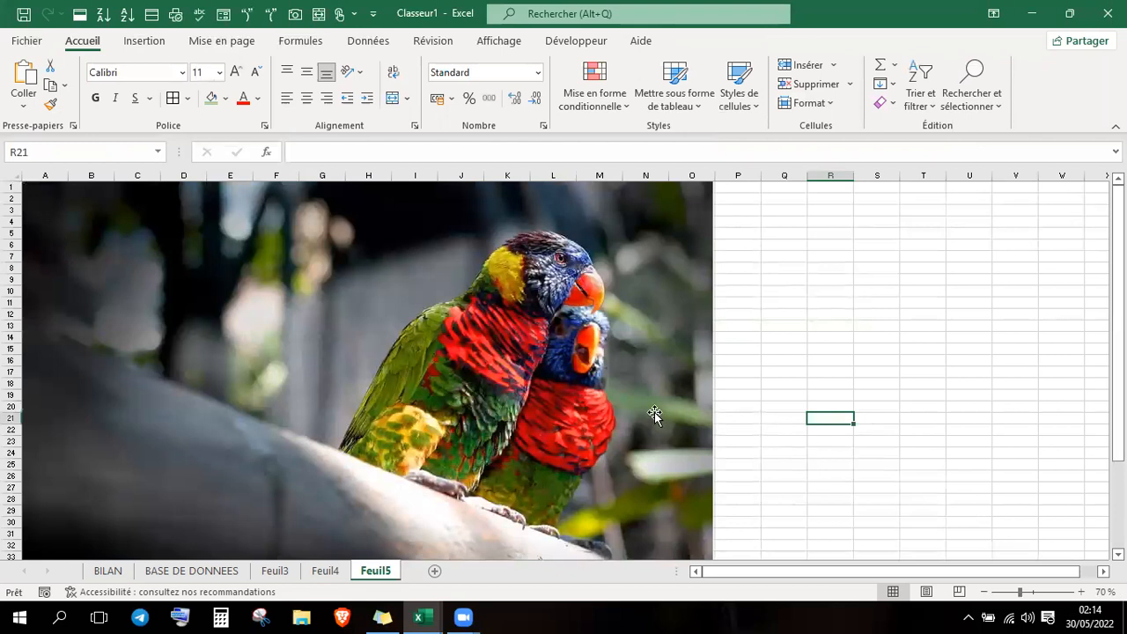
key("Left")
key("Left")
key("Left")
key("Left")
key("Left")
key("Left")
key("Left")
key("Left")
key("Left")
key("Left")
key("Left")
key("Left")
key("Left")
key("Left")
key("Left")
key("Left")
key("Left")
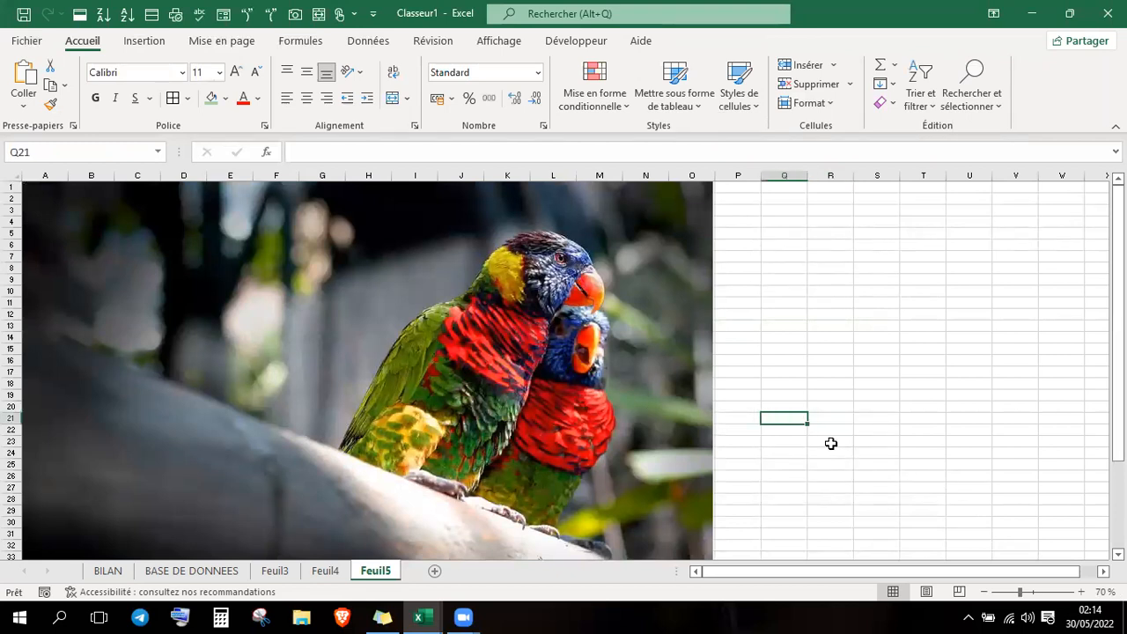
key("Right")
key("Right")
key("Right")
key("Right")
key("Right")
key("Right")
key("Right")
key("Right")
key("Right")
key("Right")
key("Right")
key("Right")
key("Right")
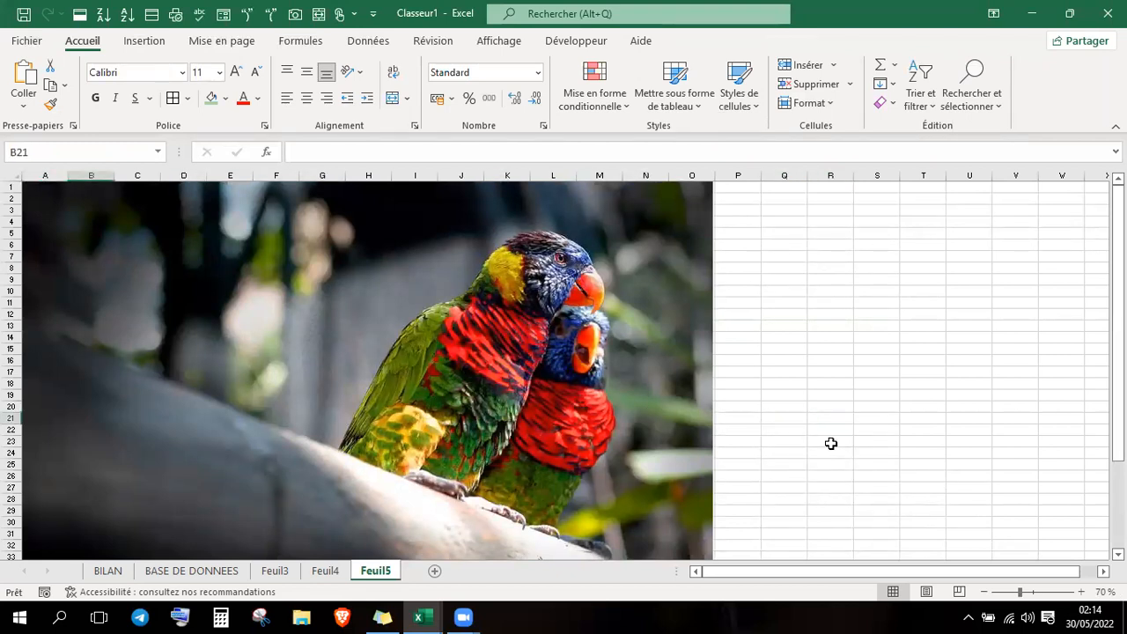
key("Right")
key("Right")
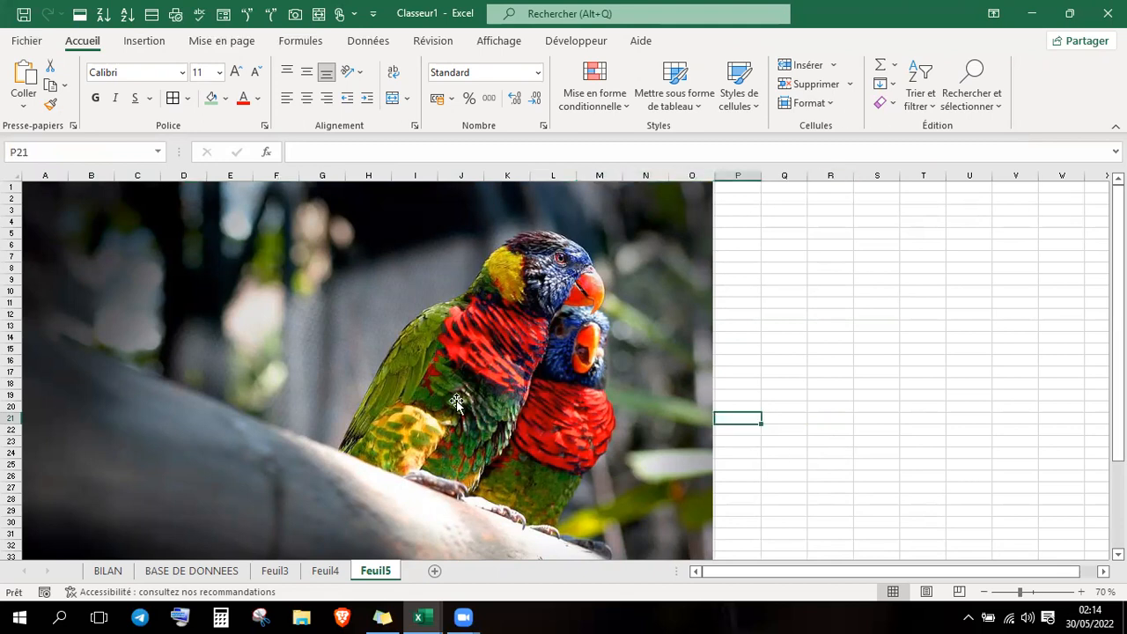
left_click(325, 572)
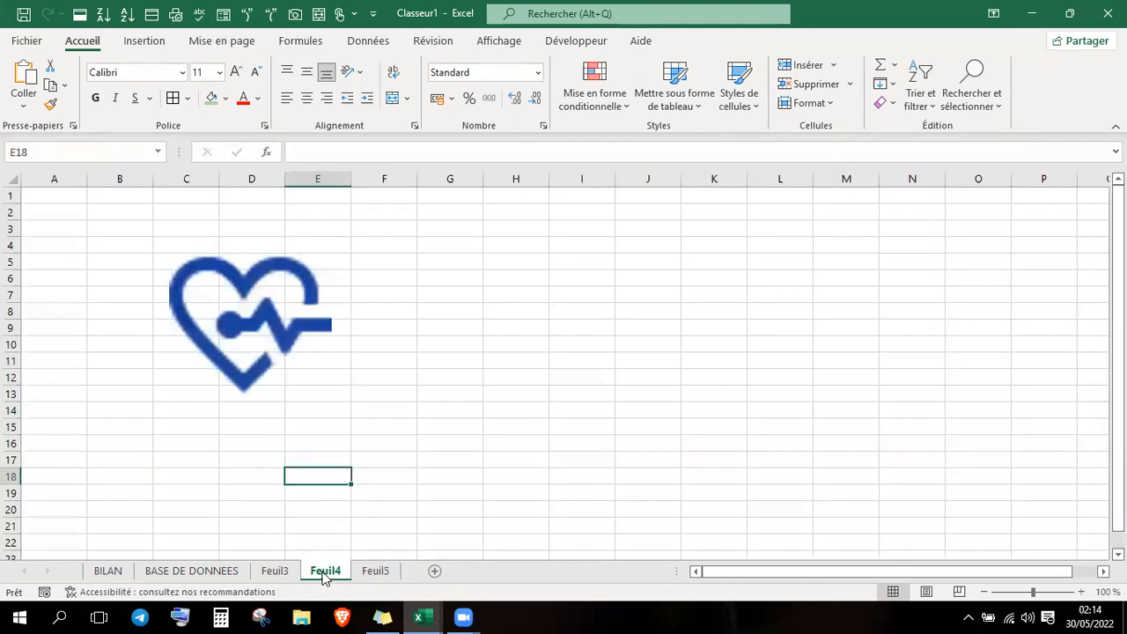
- Hide the BASE DE DONNEES and Feuil4 sheets
left_click(276, 572)
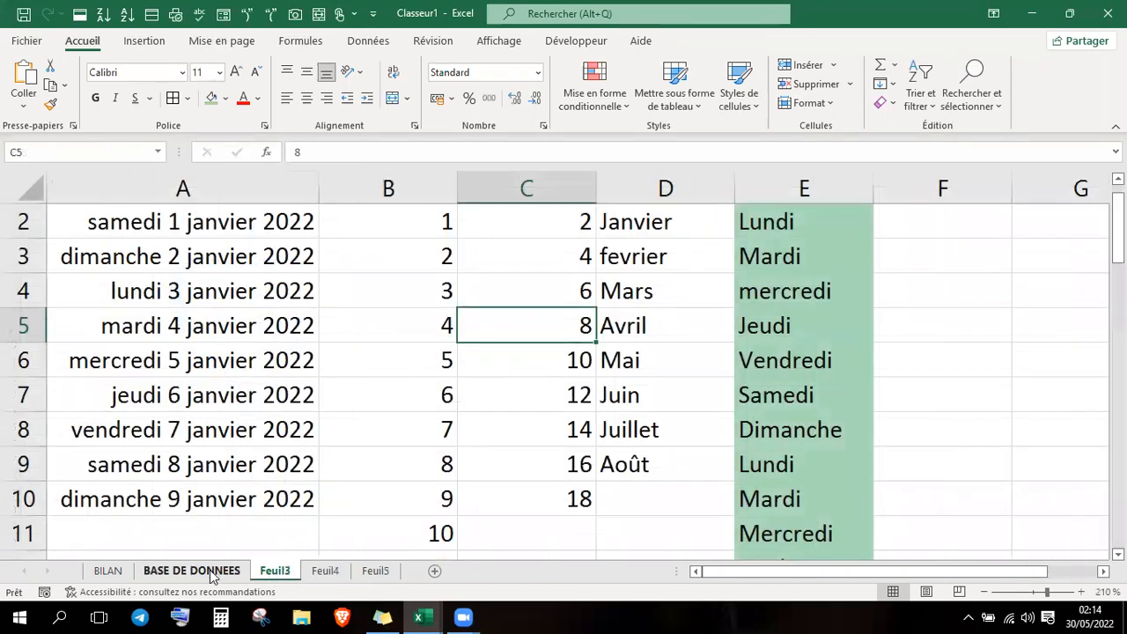
left_click(210, 572)
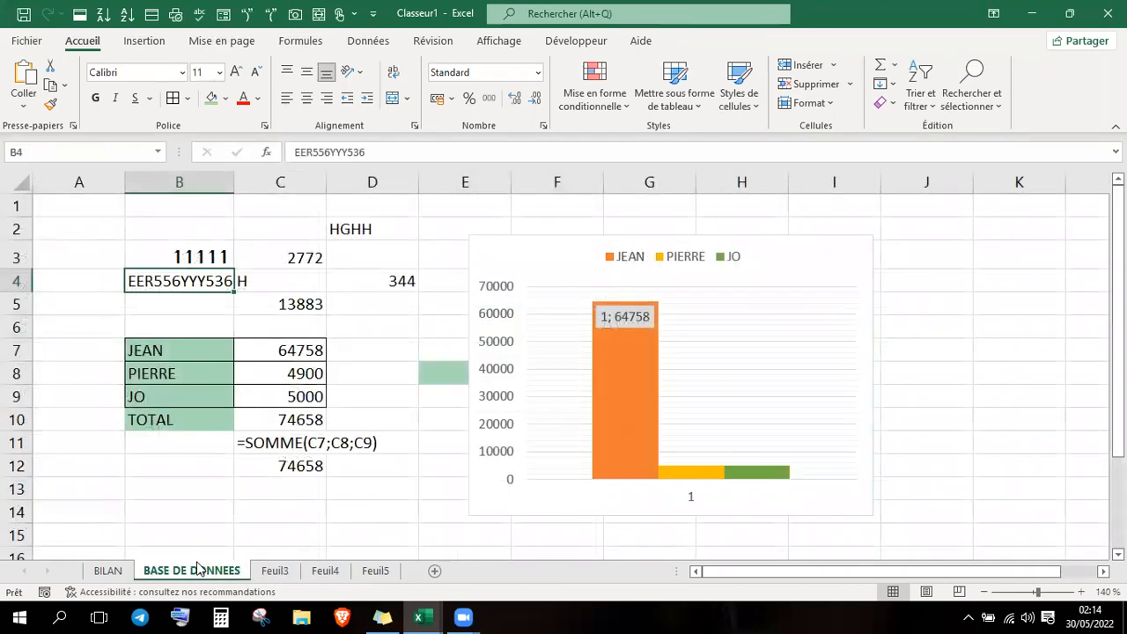
right_click(199, 568)
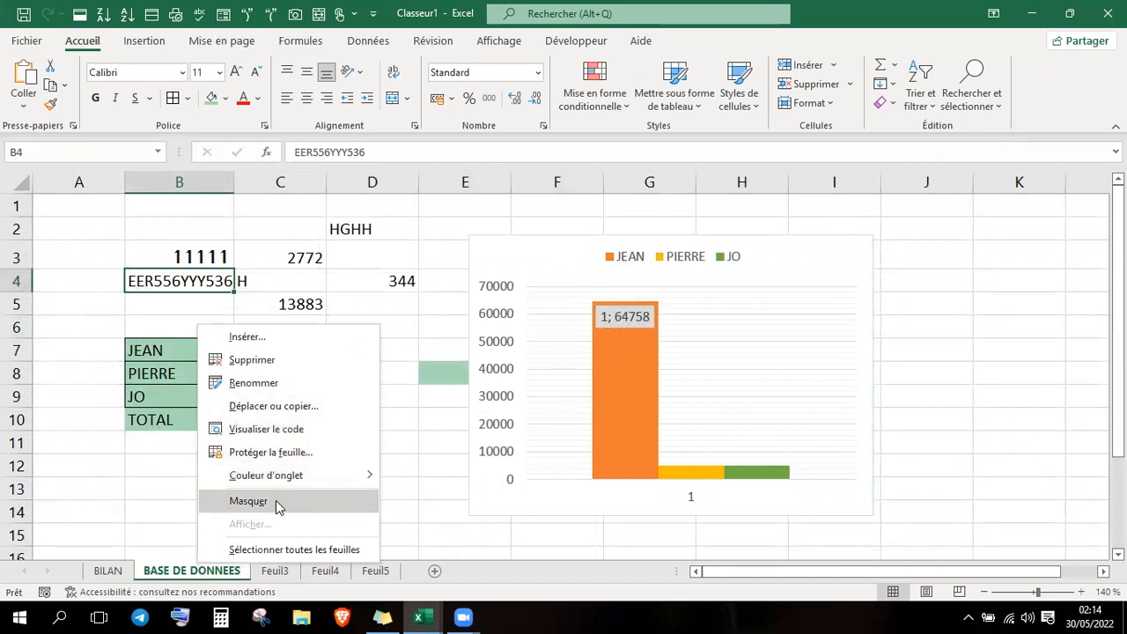
left_click(249, 501)
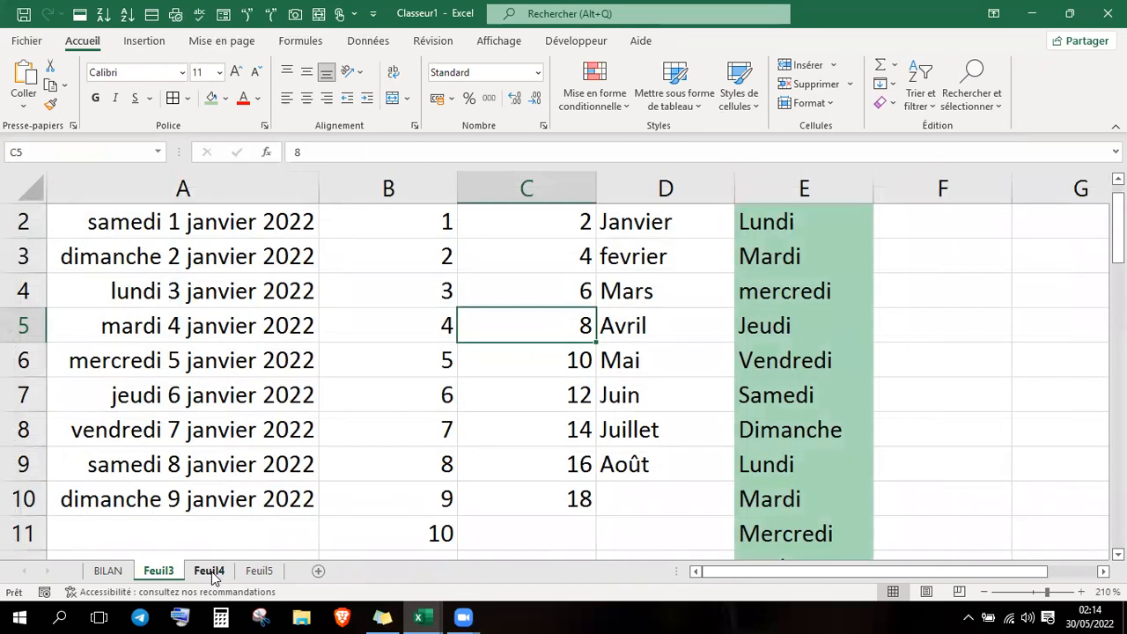
left_click(209, 571)
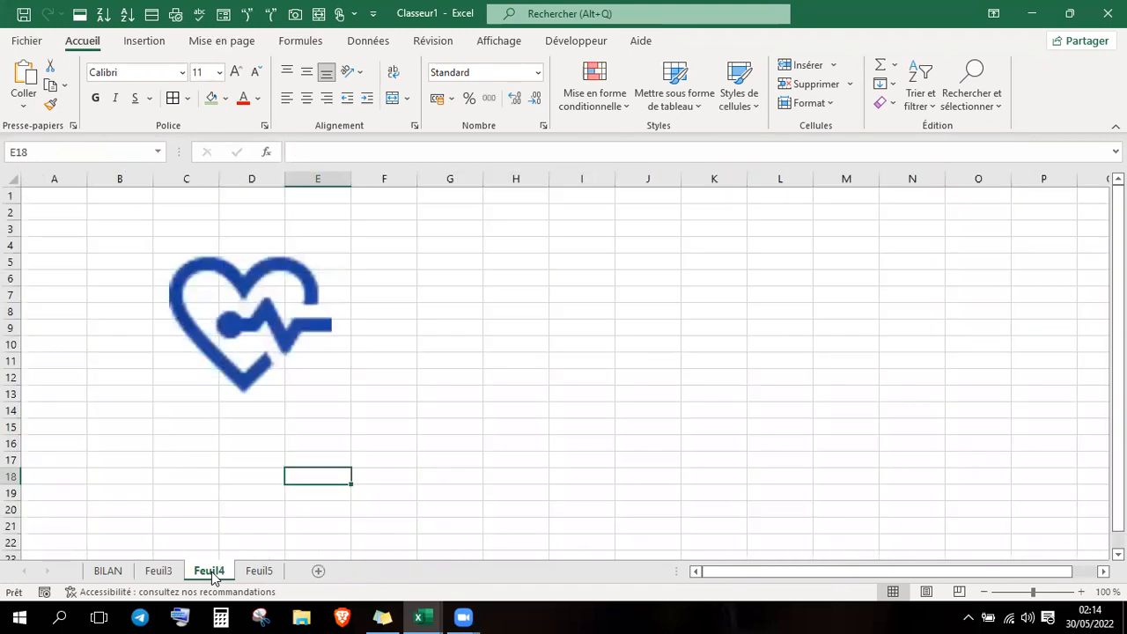
right_click(212, 576)
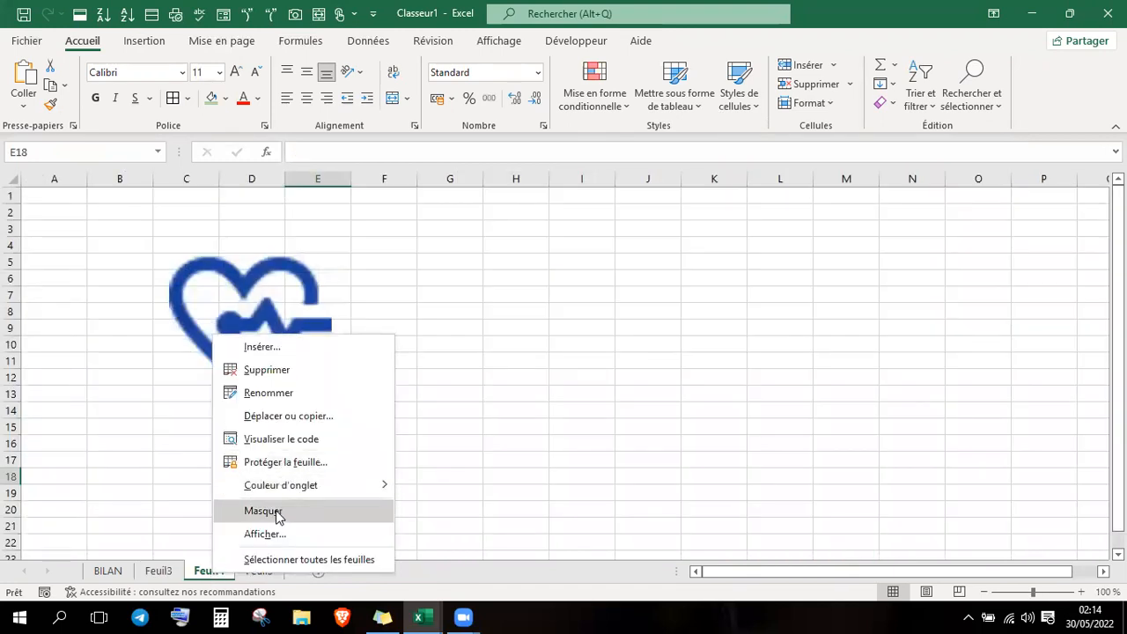
left_click(264, 511)
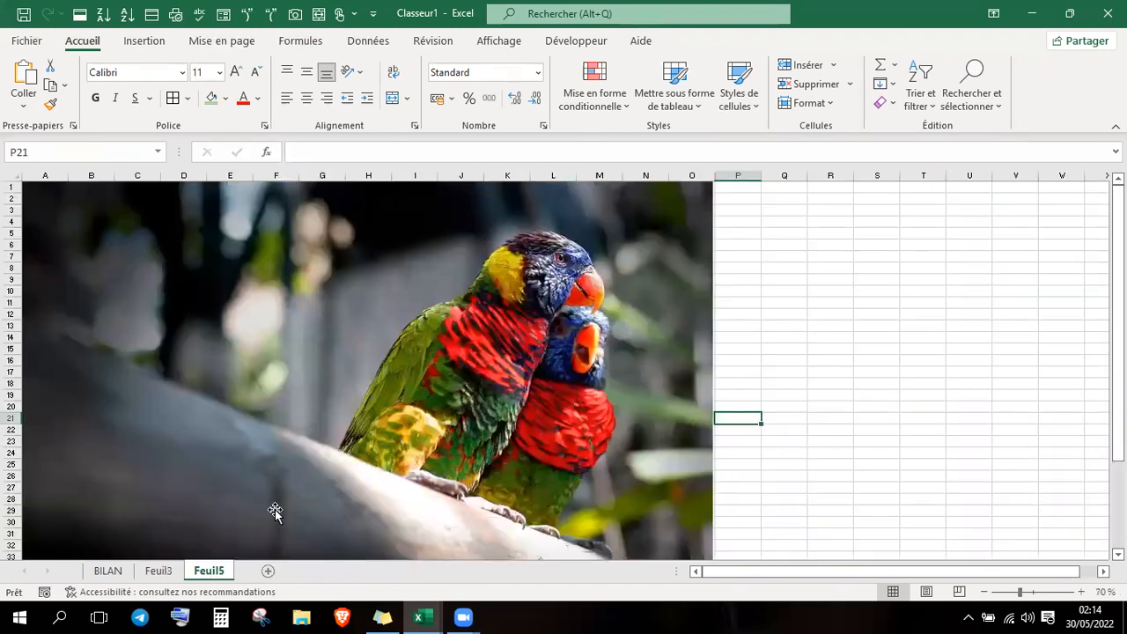
- Check the list of hidden sheets without unhiding any, then go to the BILAN sheet
right_click(160, 573)
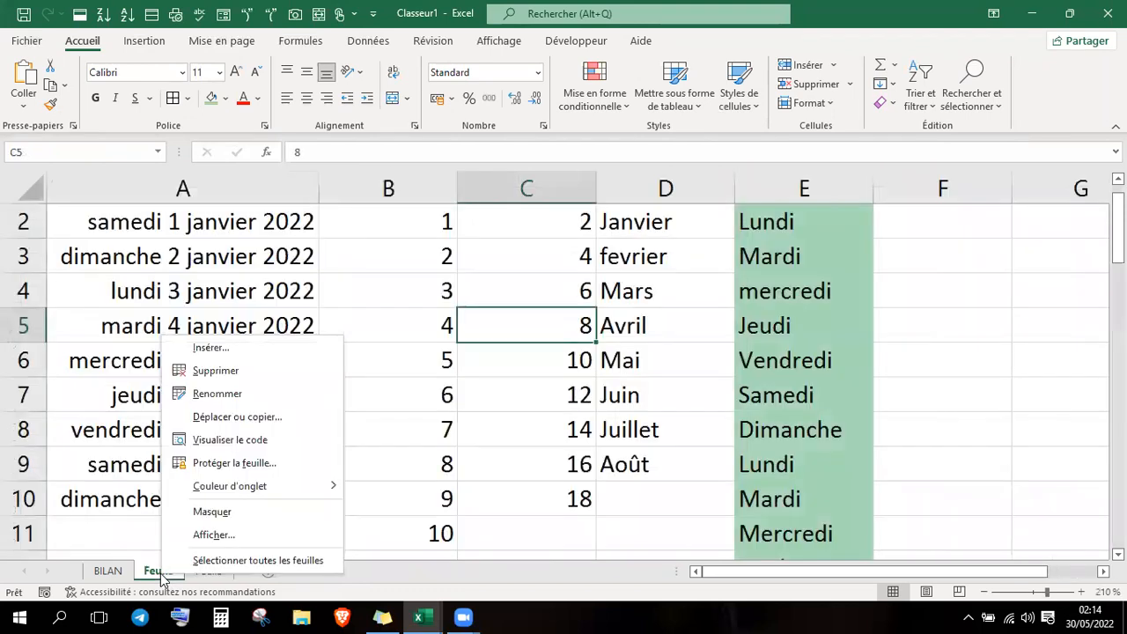
left_click(233, 539)
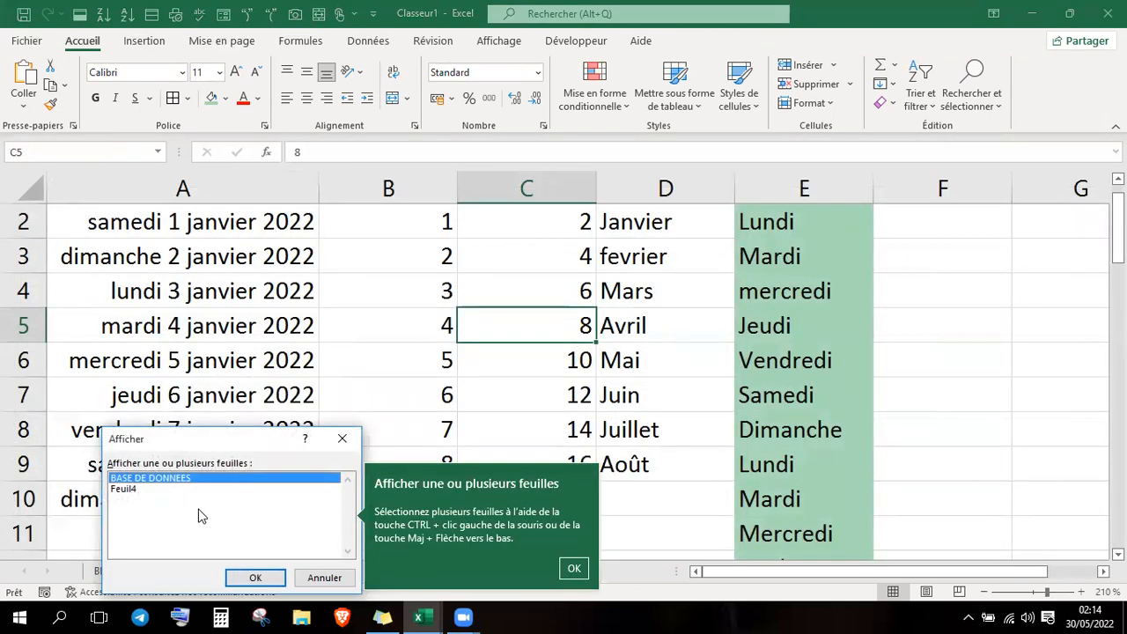
left_click(341, 437)
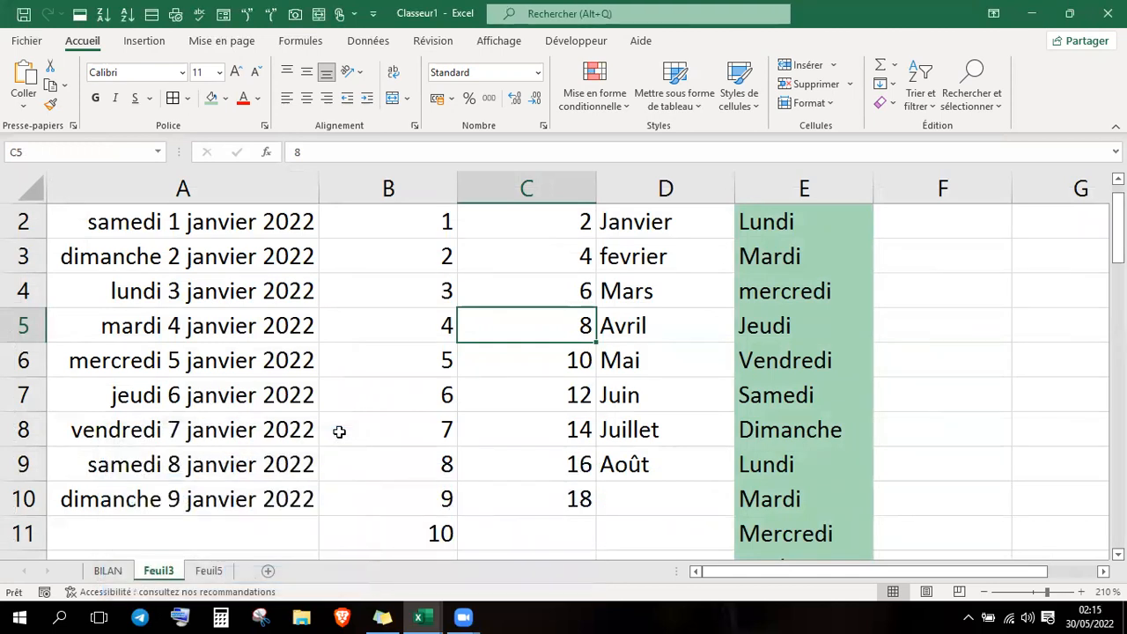
left_click(214, 571)
left_click(109, 571)
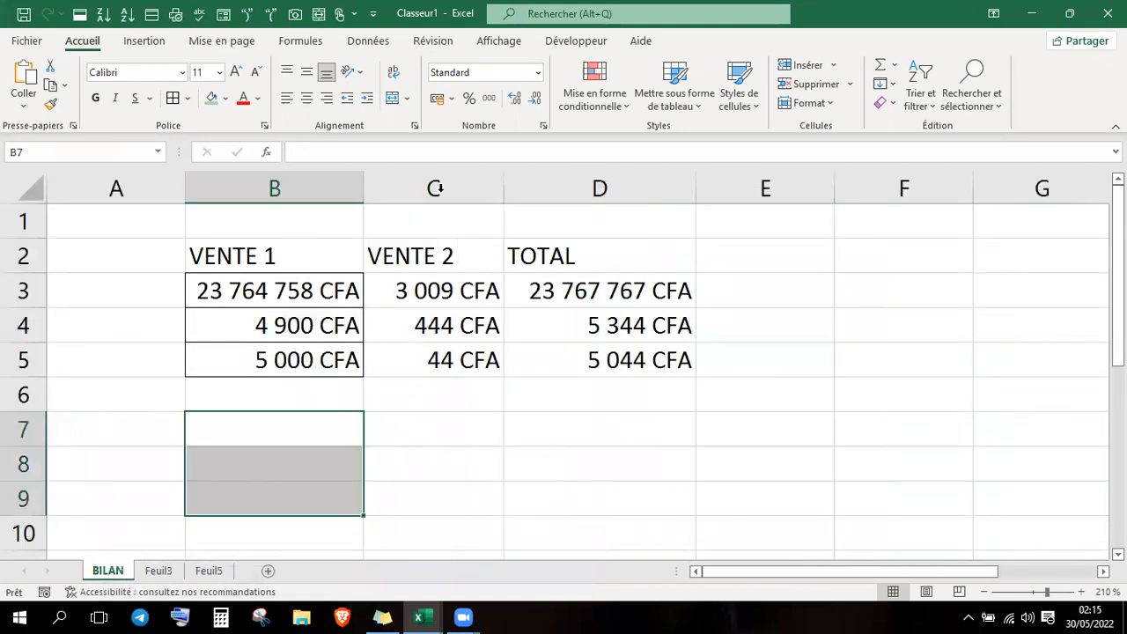
- Hide BILAN's VENTE 2 column C, unhide it by double-clicking its border, then go to Feuil5
left_click(435, 188)
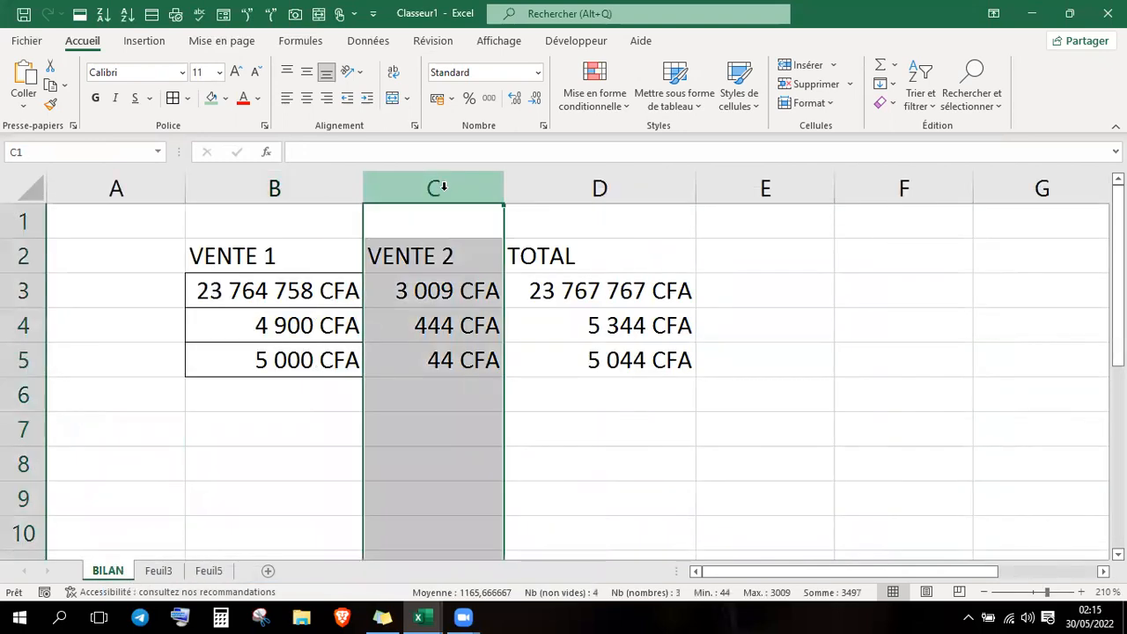
right_click(445, 192)
key("Escape")
left_click(325, 208)
left_click(414, 187)
right_click(413, 182)
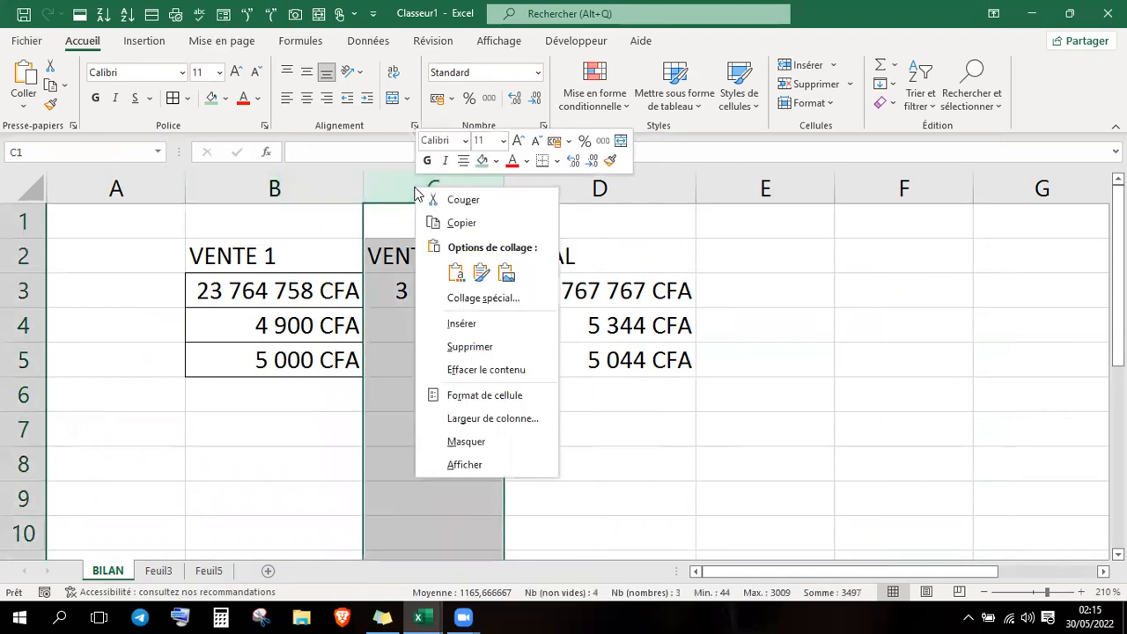
left_click(481, 442)
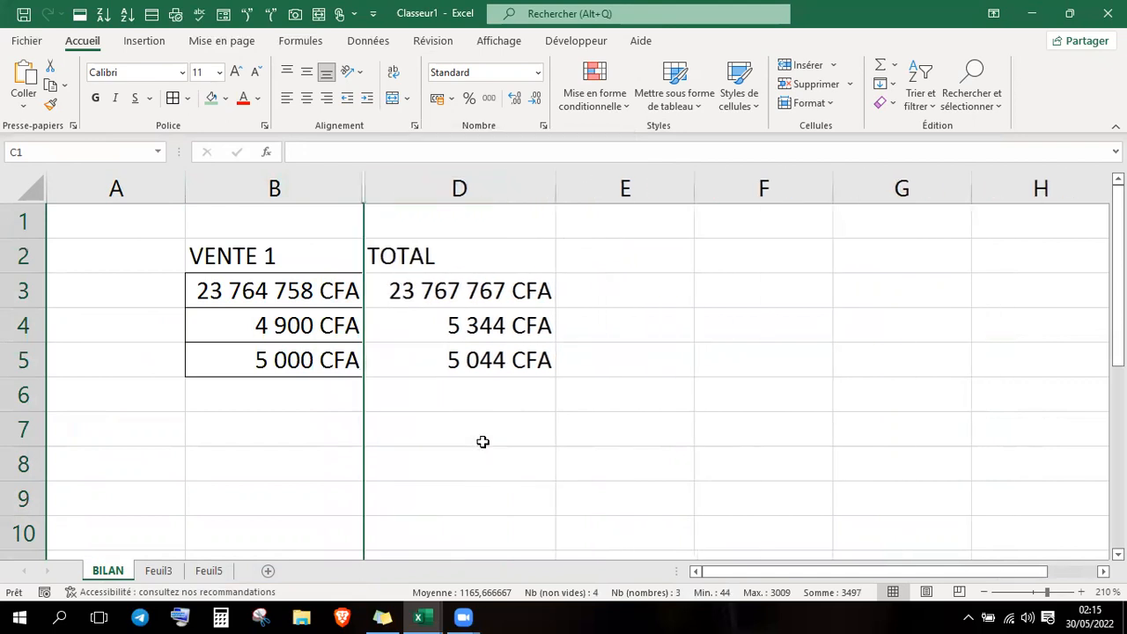
left_click(482, 441)
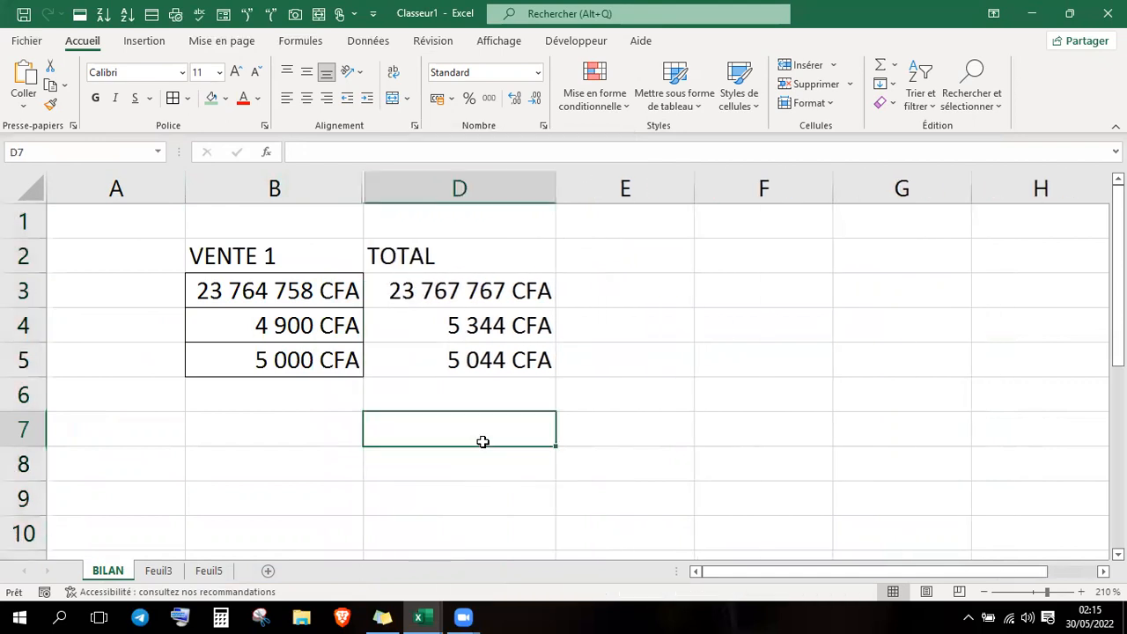
double_click(366, 194)
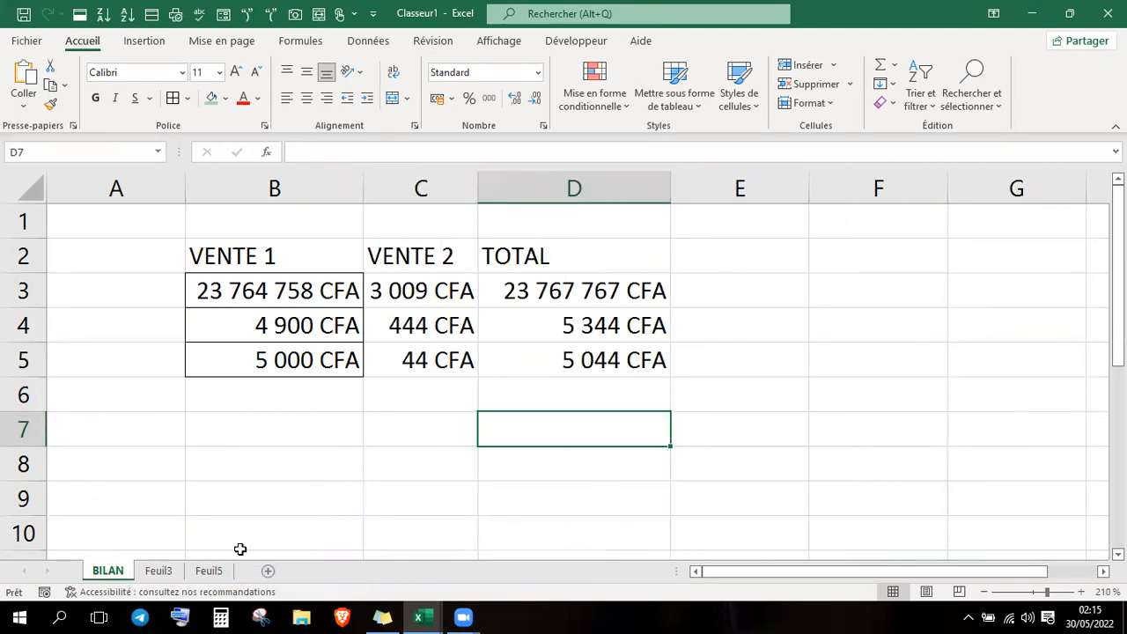
left_click(211, 570)
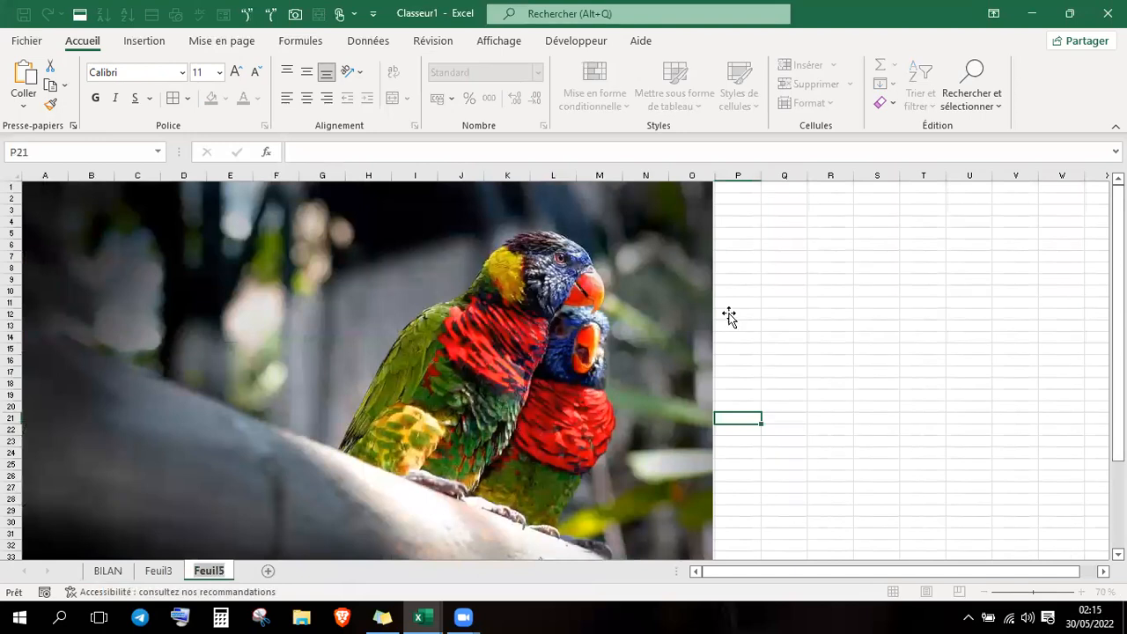
- Hide all columns from P through the last column of Feuil5
left_click(740, 173)
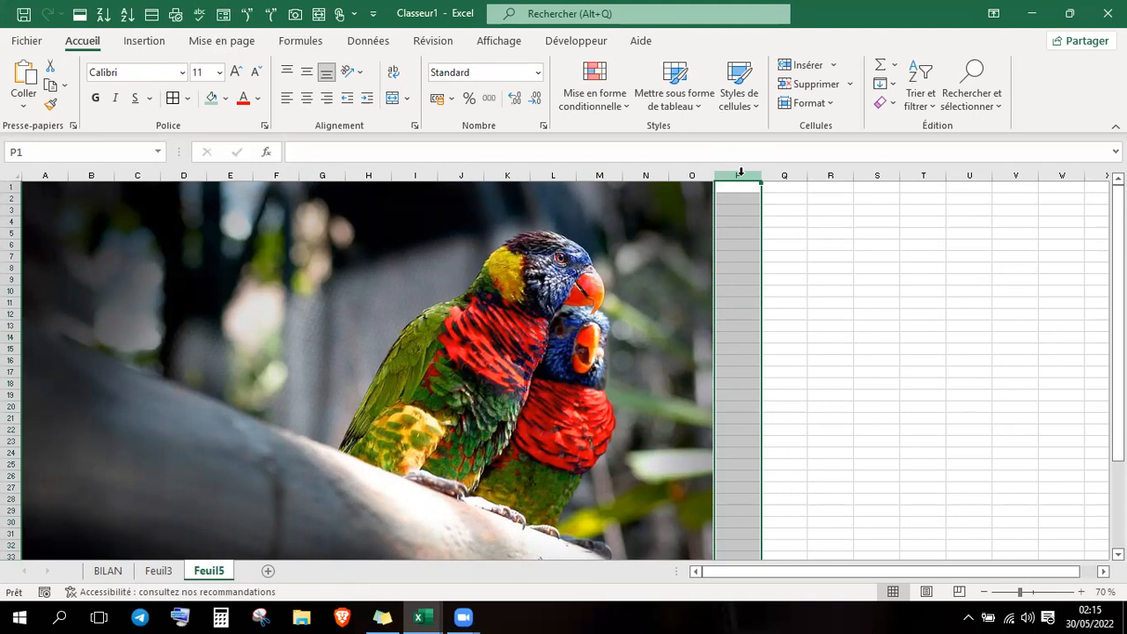
key("ctrl+Right")
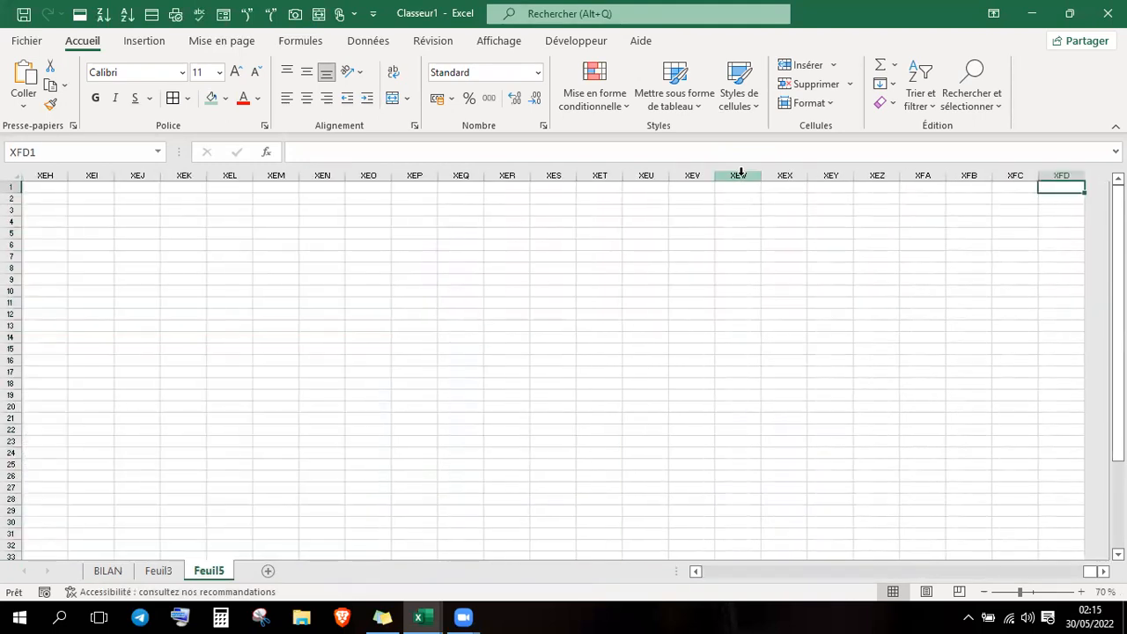
key("ctrl+Left")
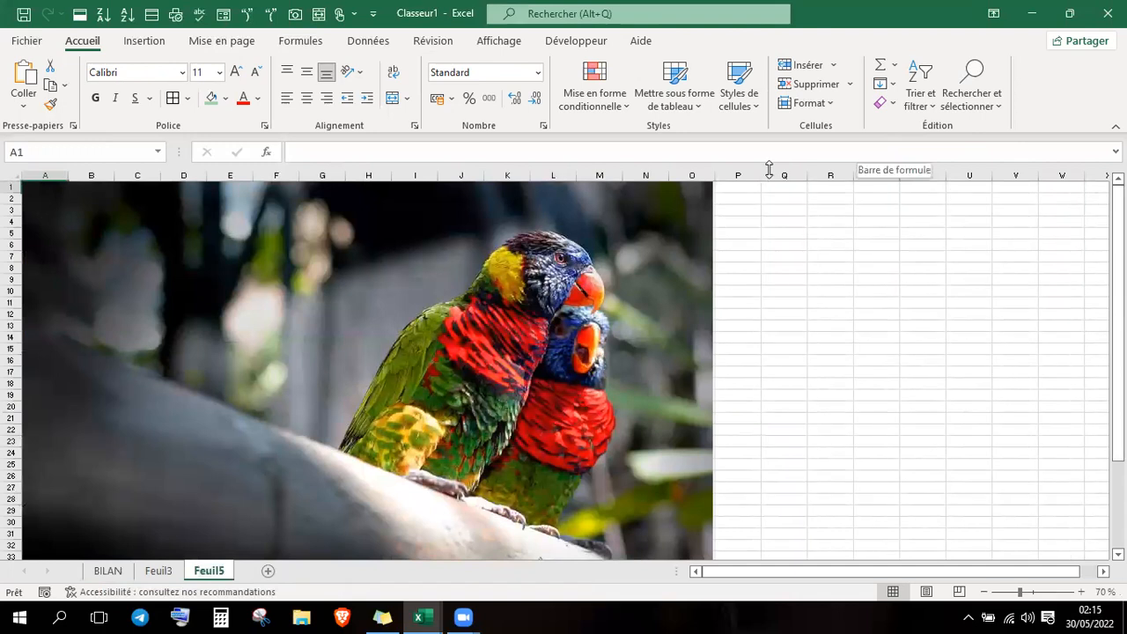
left_click(741, 174)
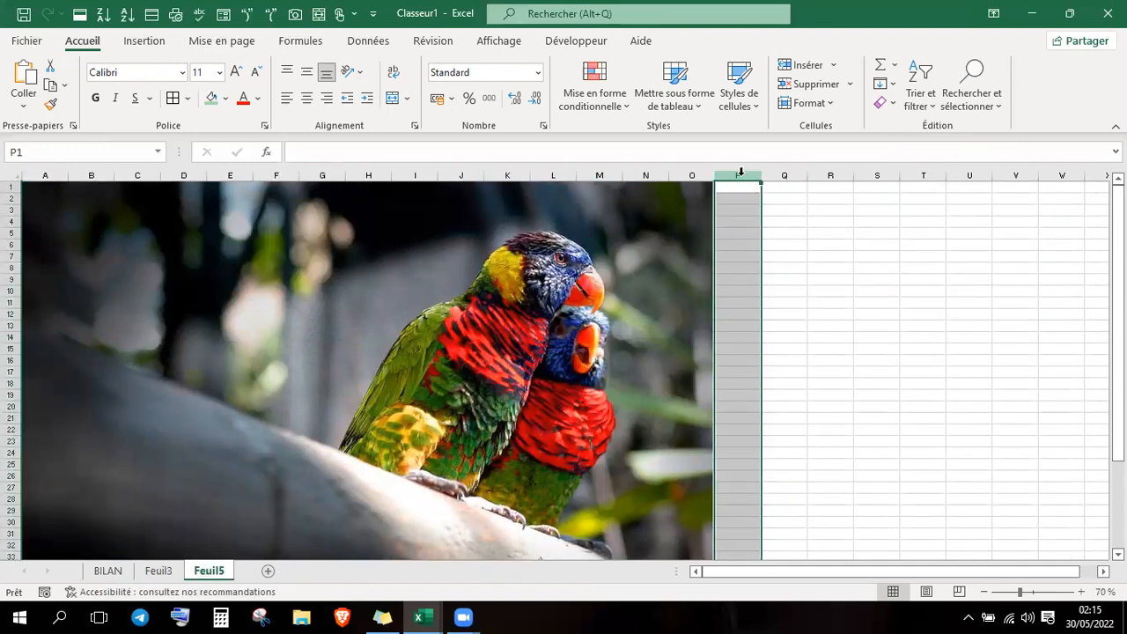
key("ctrl+shift+Right")
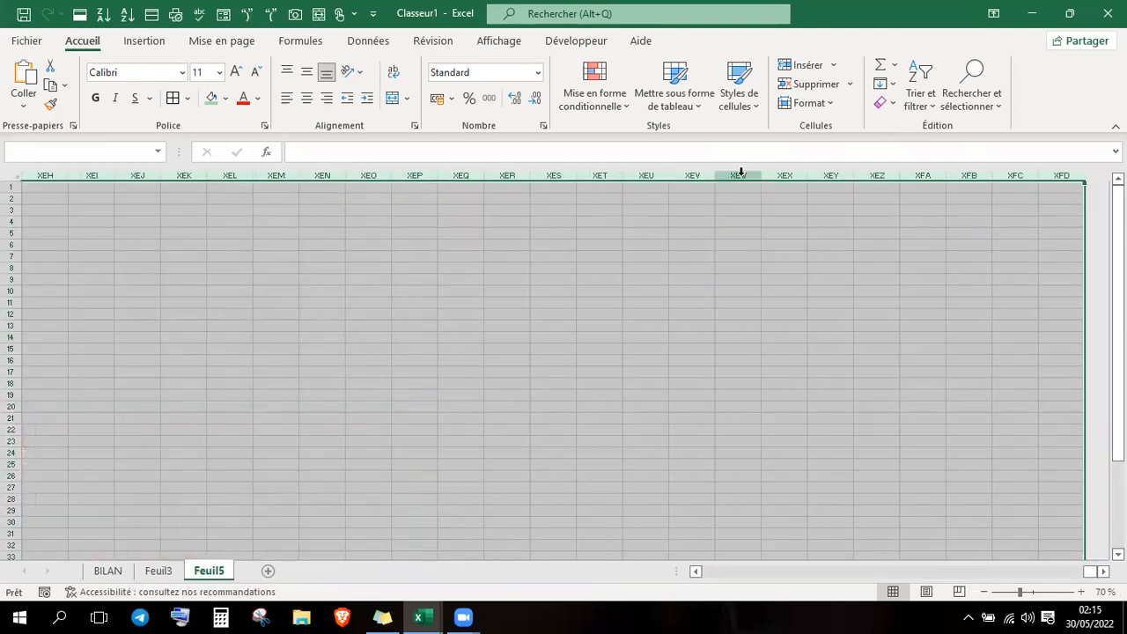
right_click(671, 275)
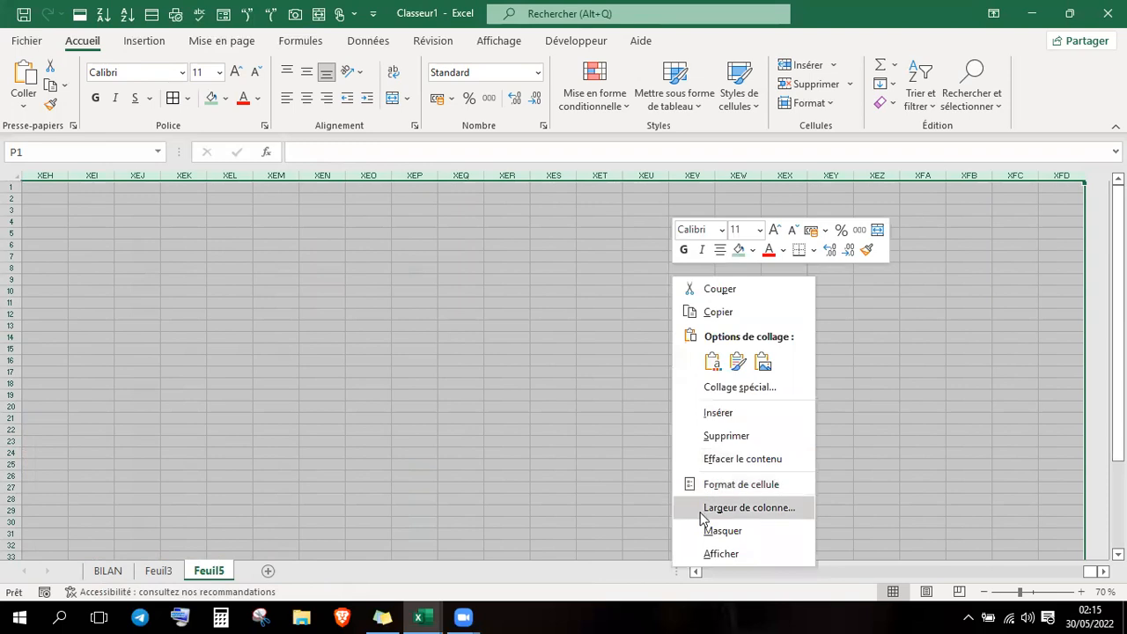
left_click(702, 531)
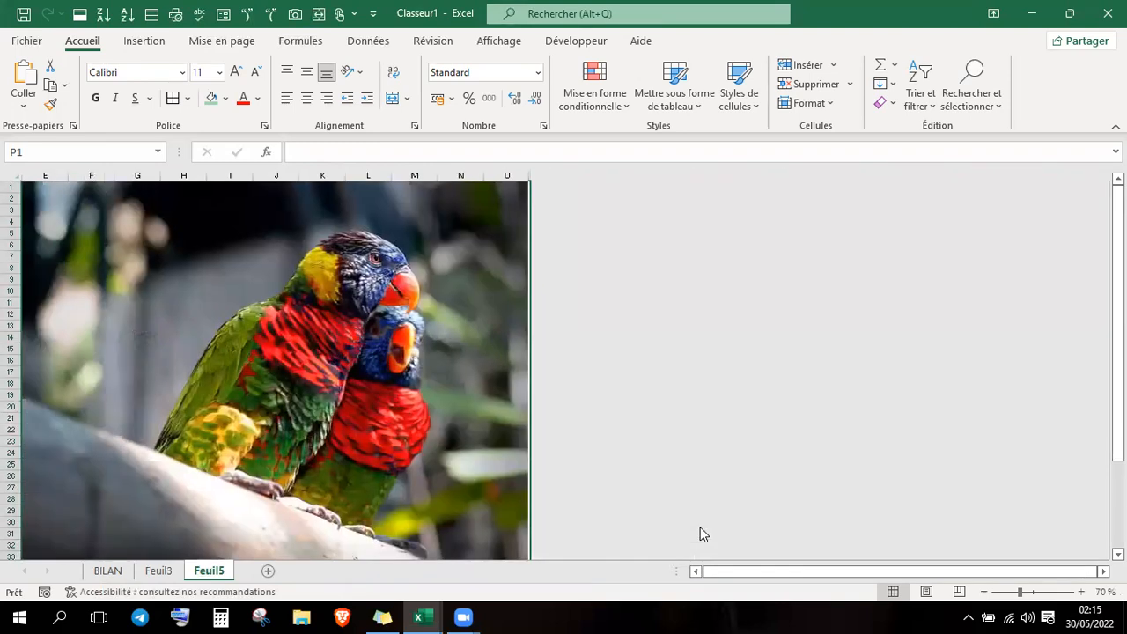
- Zoom Feuil5 to 110% and collapse the ribbon for more sheet space
left_click(1083, 592)
left_click(1082, 593)
left_click(1082, 593)
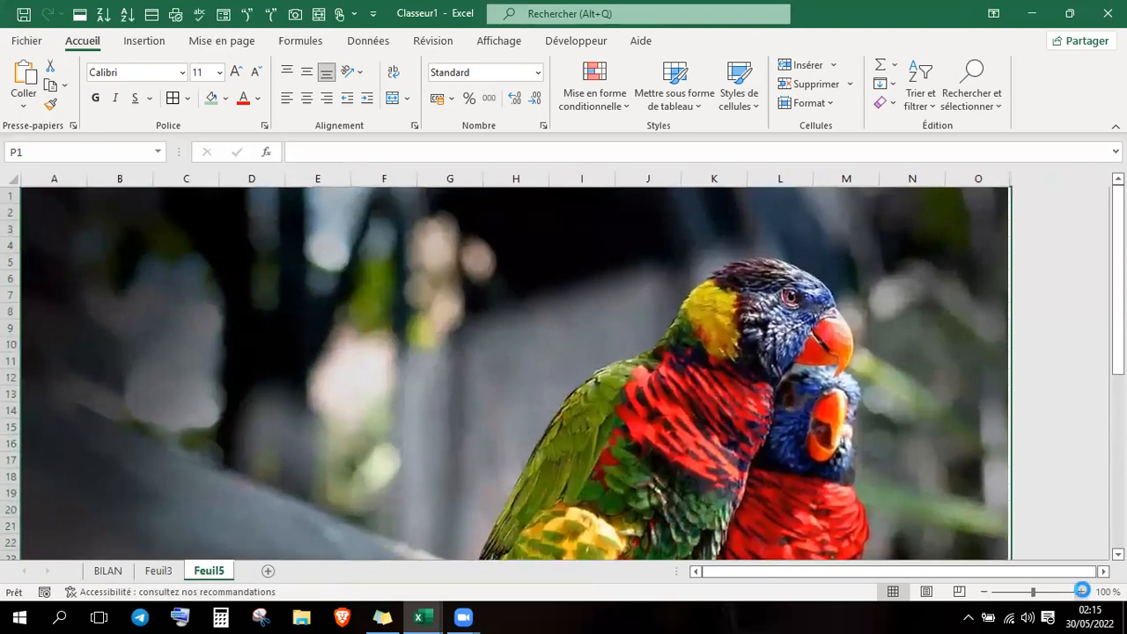
left_click(1083, 592)
left_click_drag(963, 572, 905, 573)
left_click_drag(1118, 291, 1092, 266)
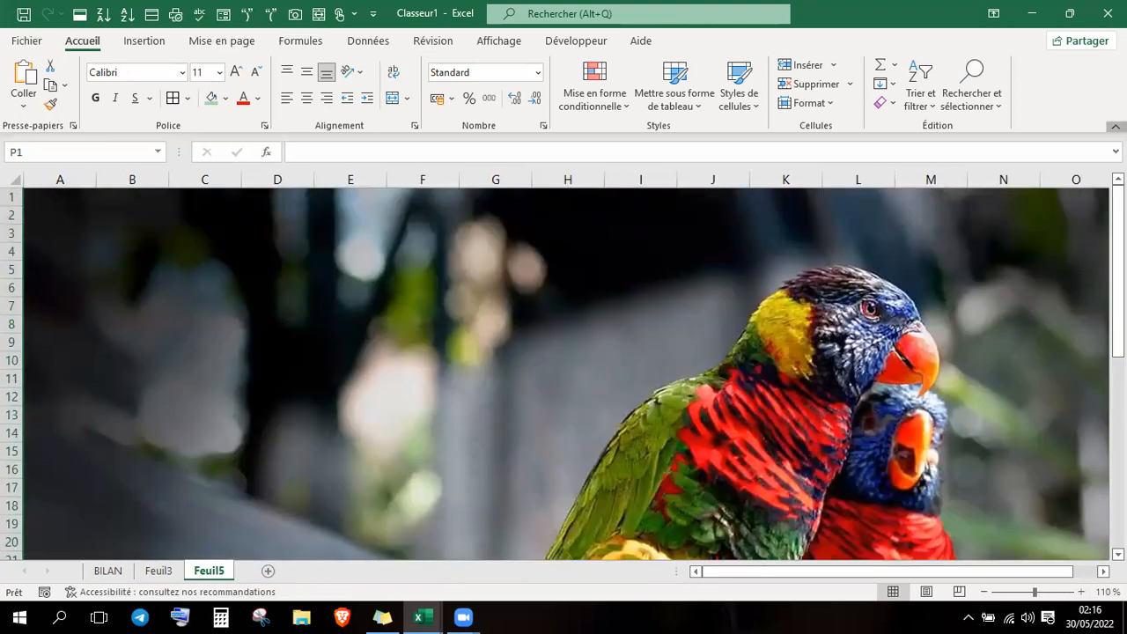
left_click(1116, 126)
mouse_move(1119, 201)
left_mouse_down()
mouse_move(1118, 391)
mouse_move(1118, 201)
left_mouse_up()
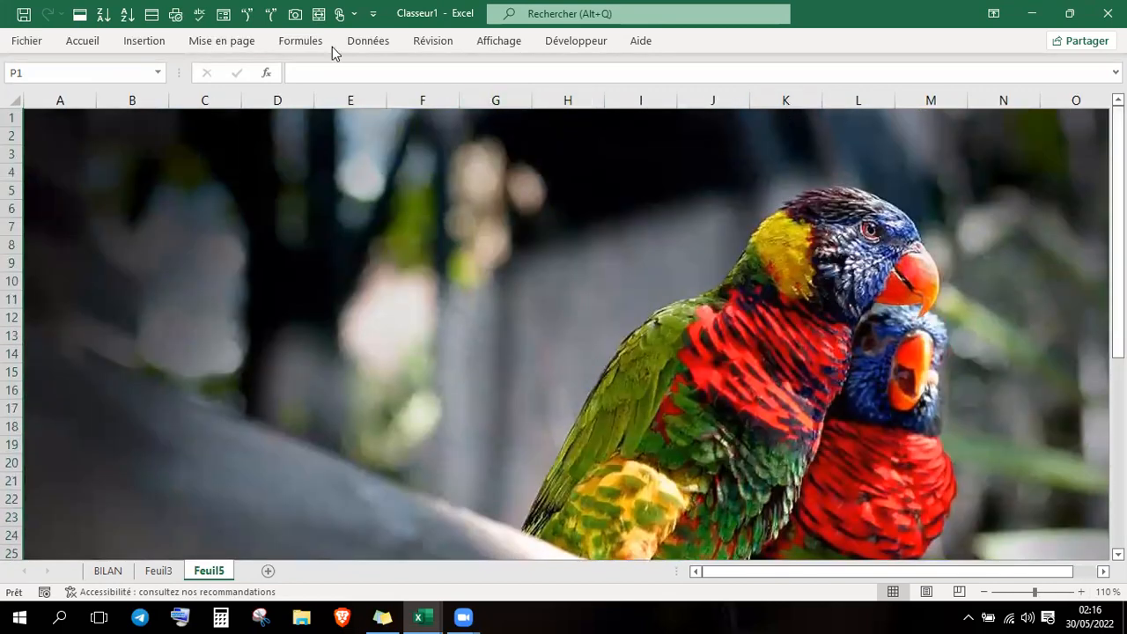
- Draw a rounded rectangle over columns B–E, rows 9–13 on the photo
left_click(144, 42)
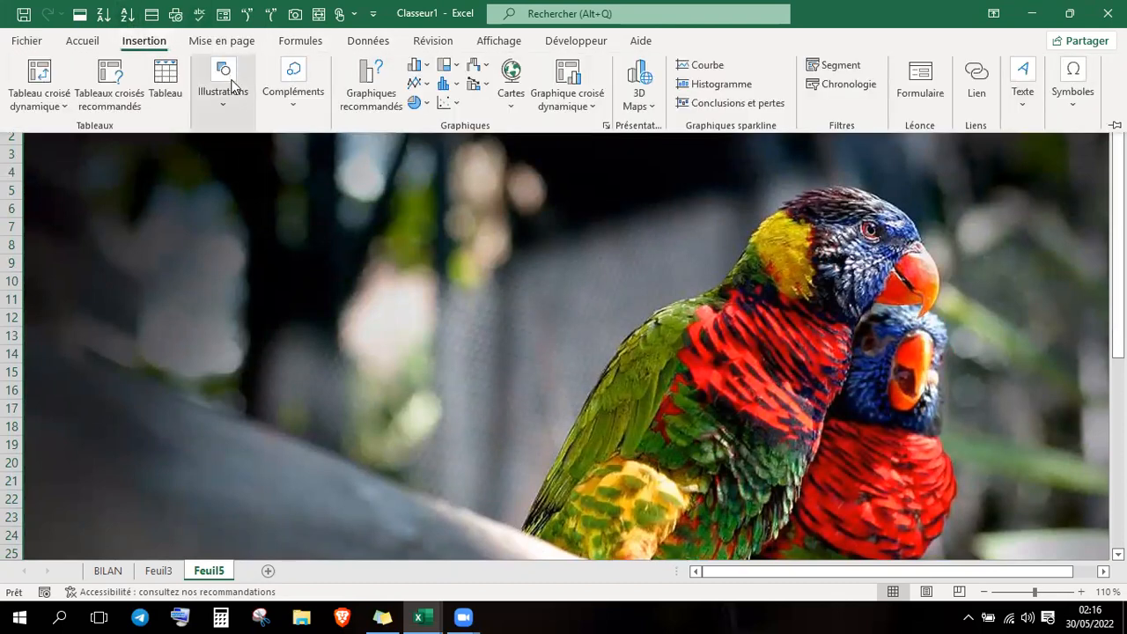
left_click(222, 111)
left_click(249, 187)
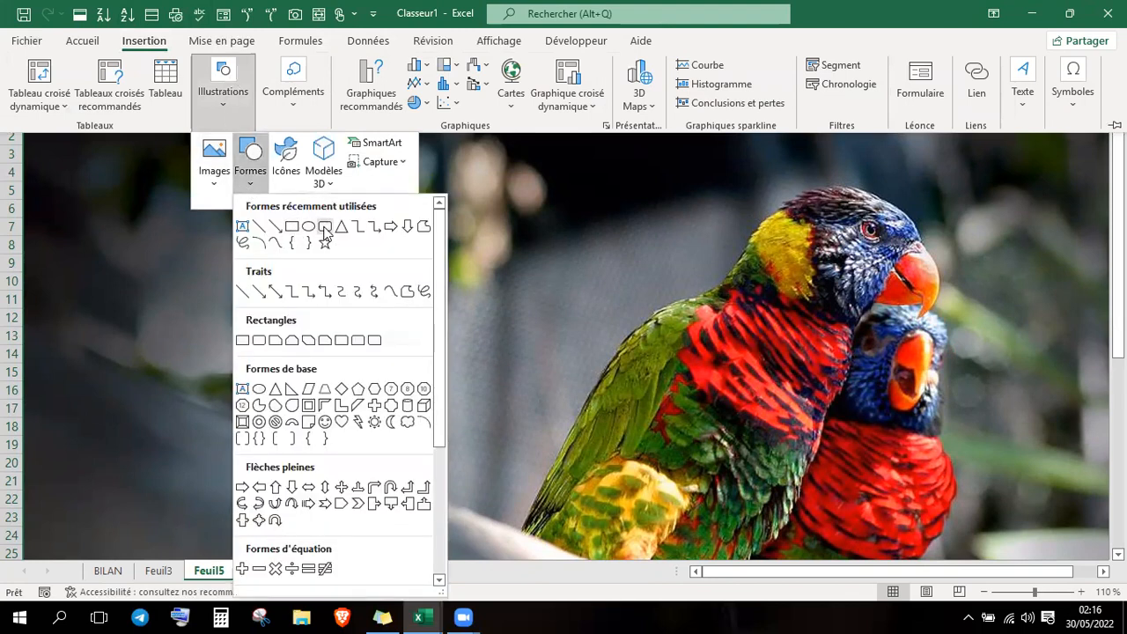
left_click(327, 229)
left_click_drag(142, 203, 331, 322)
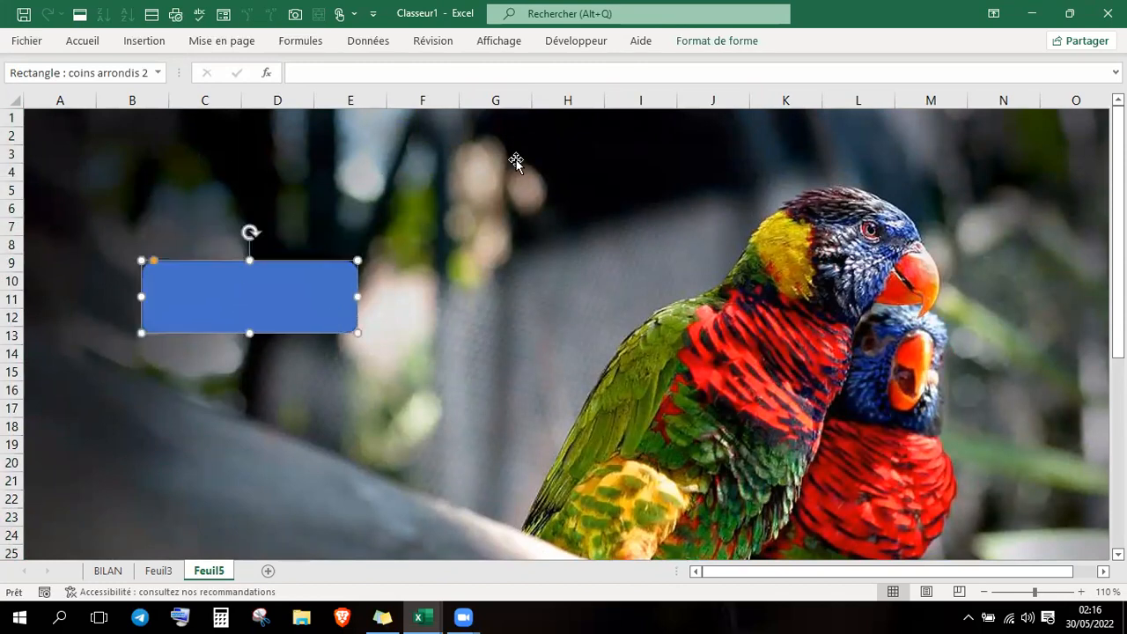
- Give the rectangle an orange style, a gradient fill and a bevelled preset effect
left_click(694, 50)
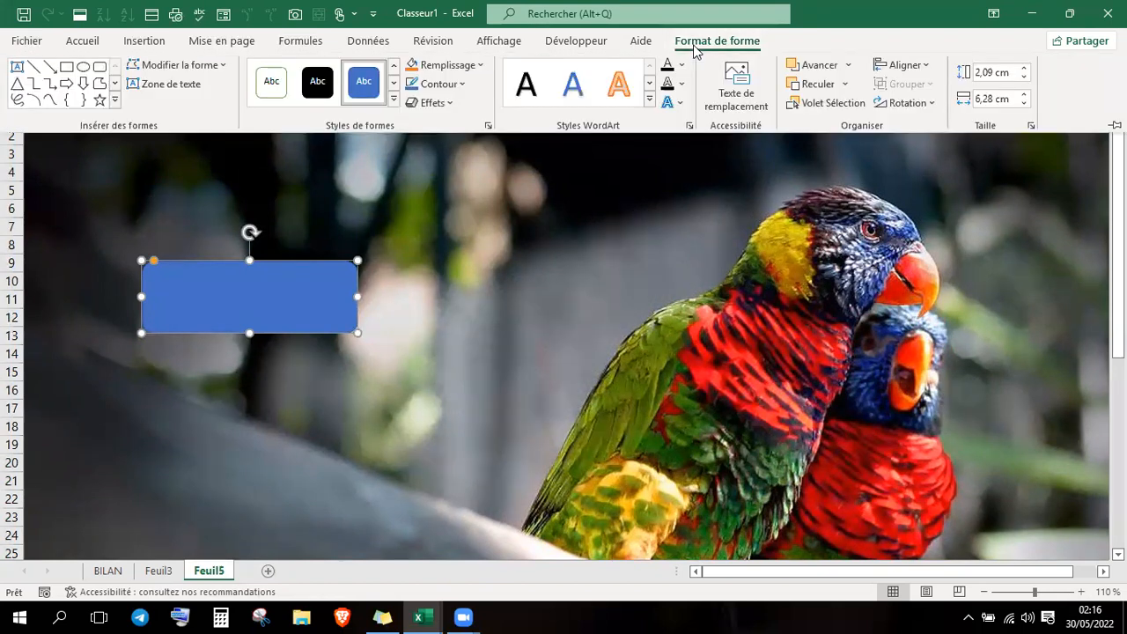
left_click(393, 104)
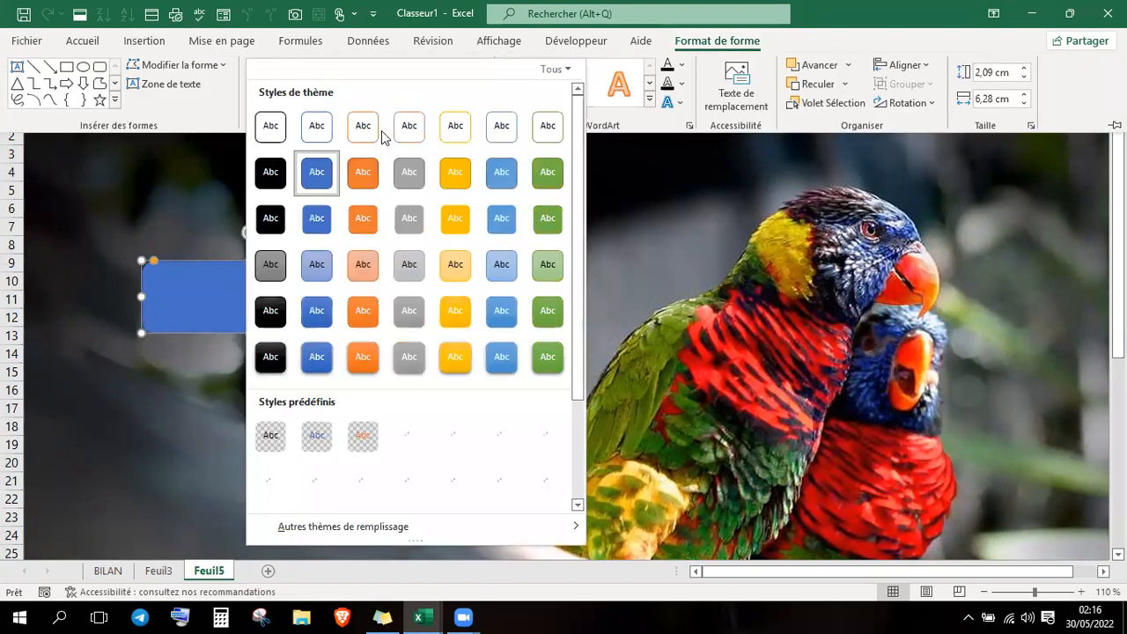
left_click(363, 357)
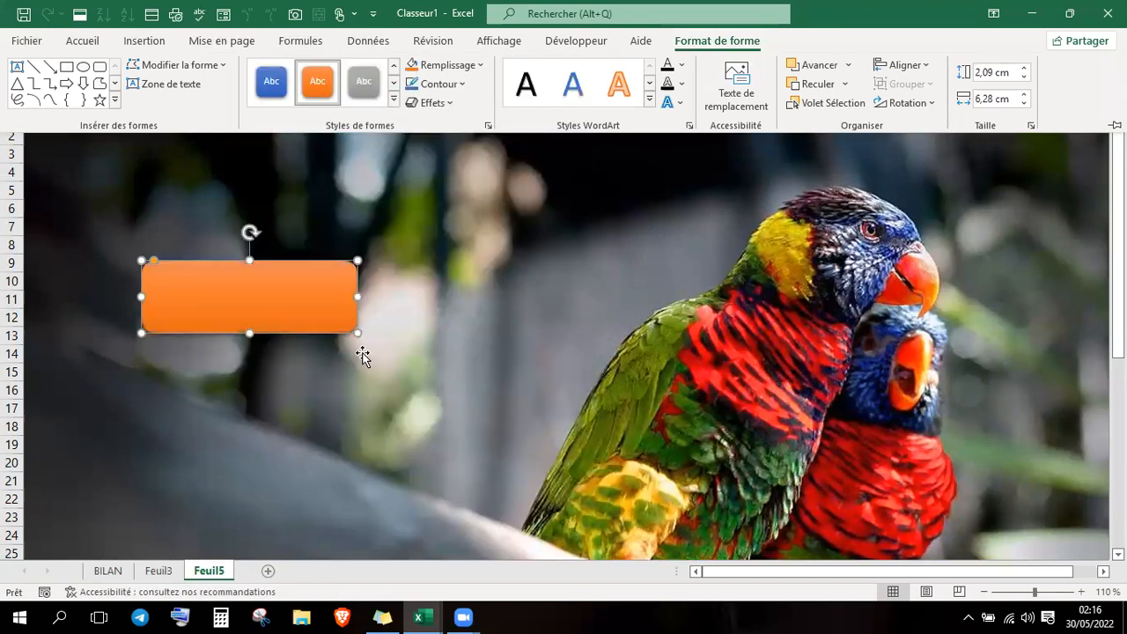
left_click(438, 69)
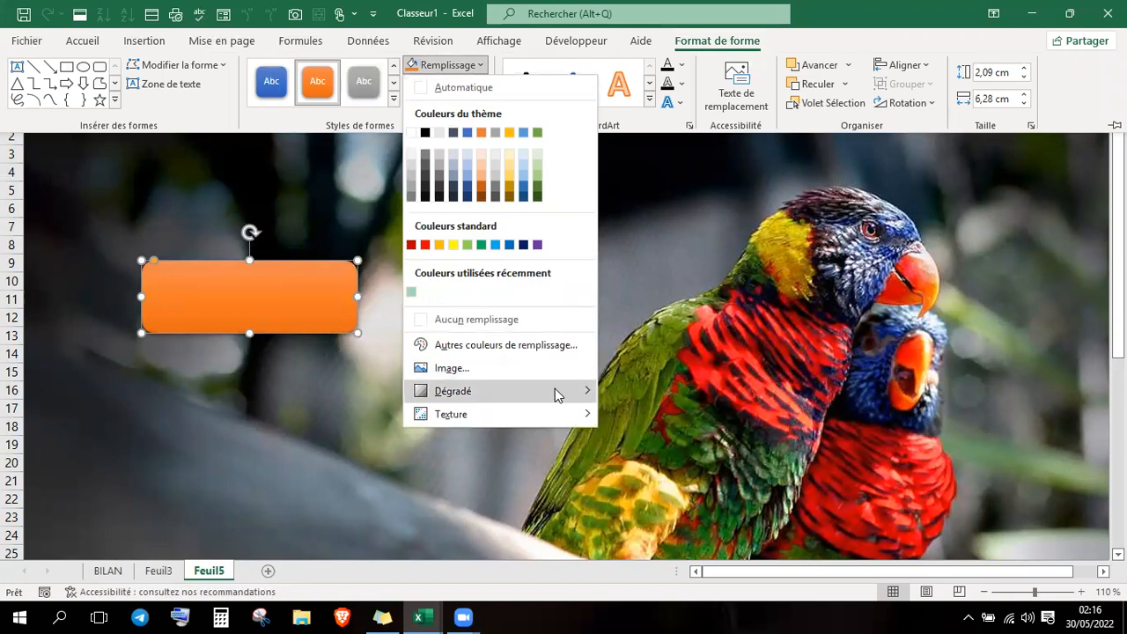
mouse_move(557, 394)
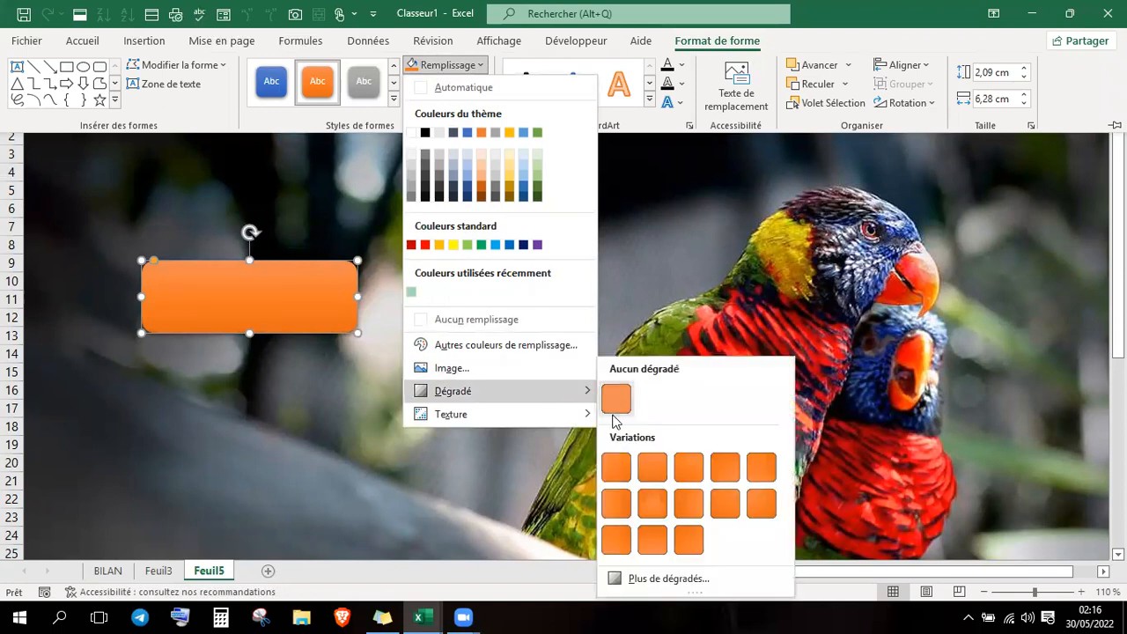
left_click(619, 509)
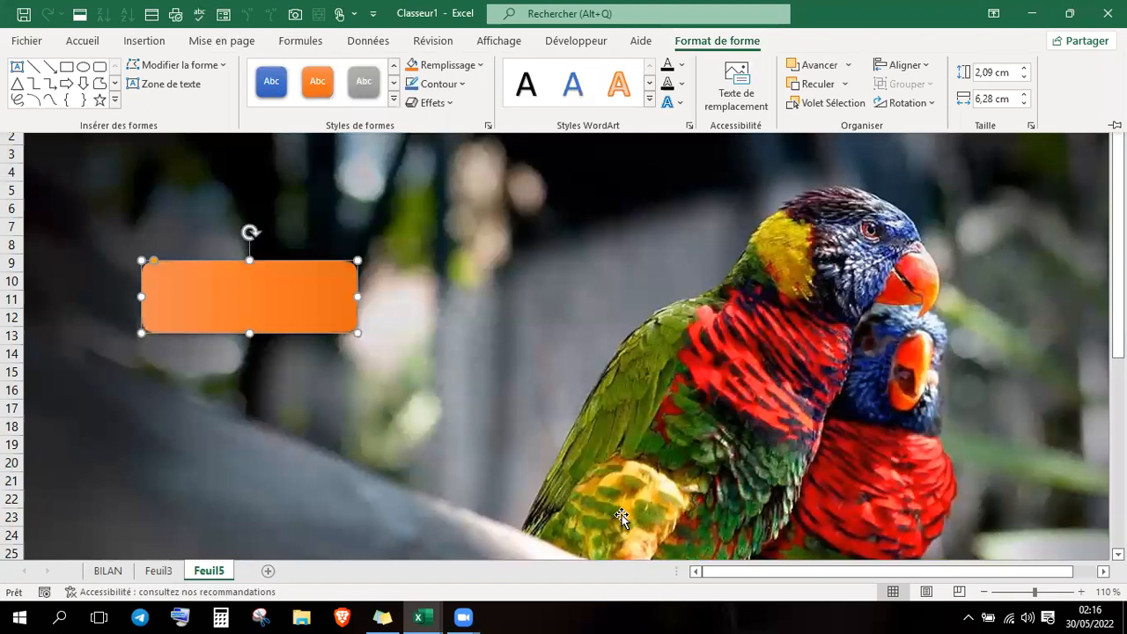
left_click(452, 105)
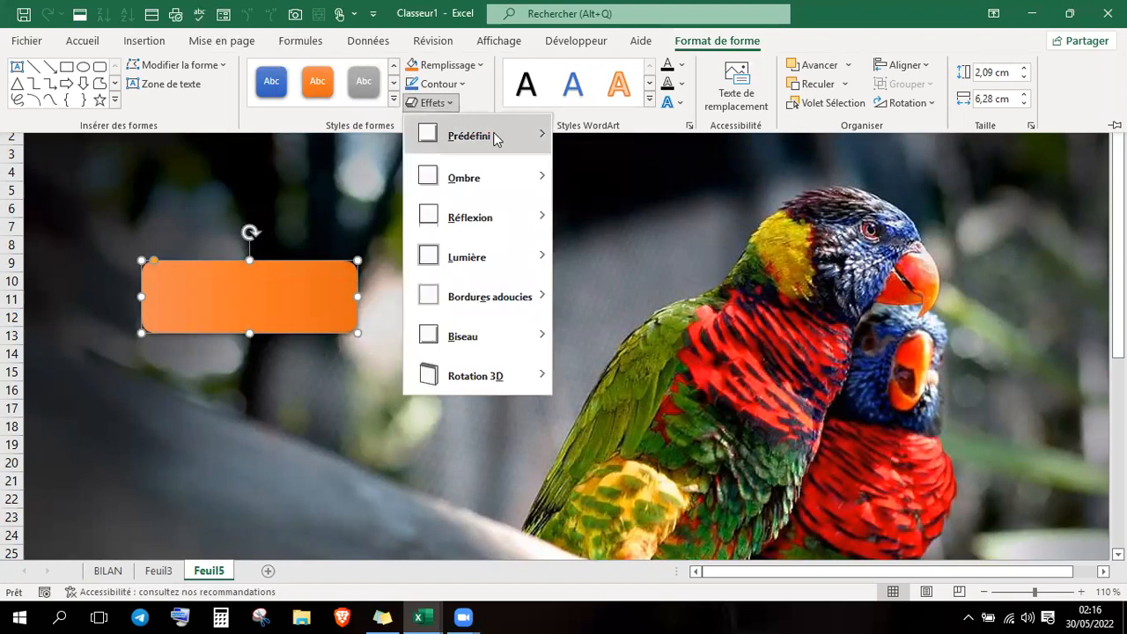
mouse_move(494, 136)
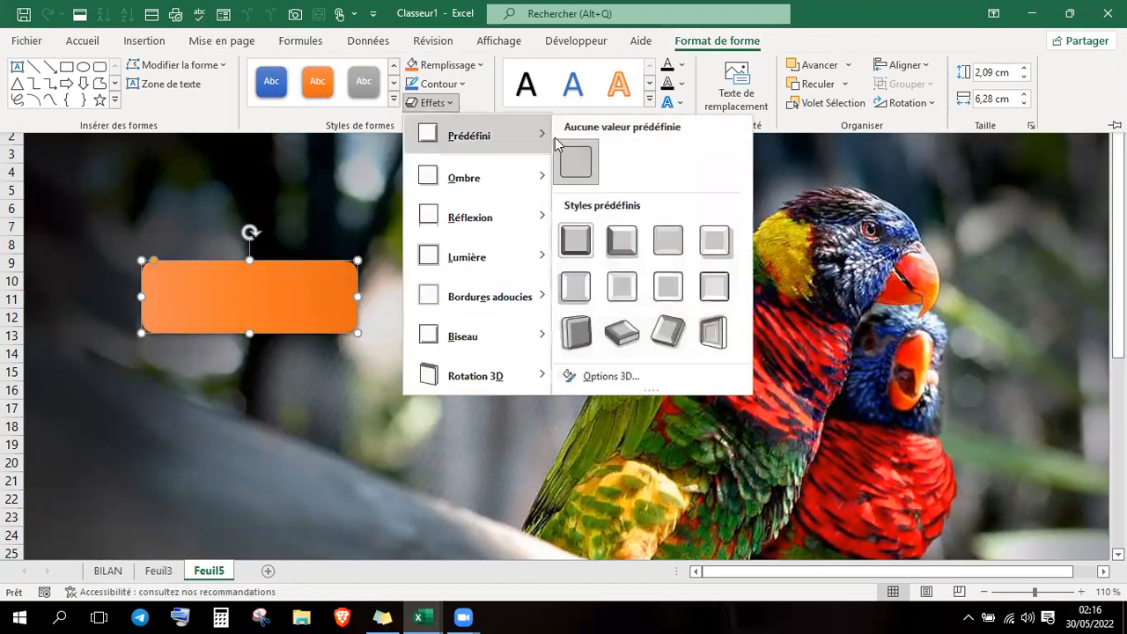
left_click(580, 245)
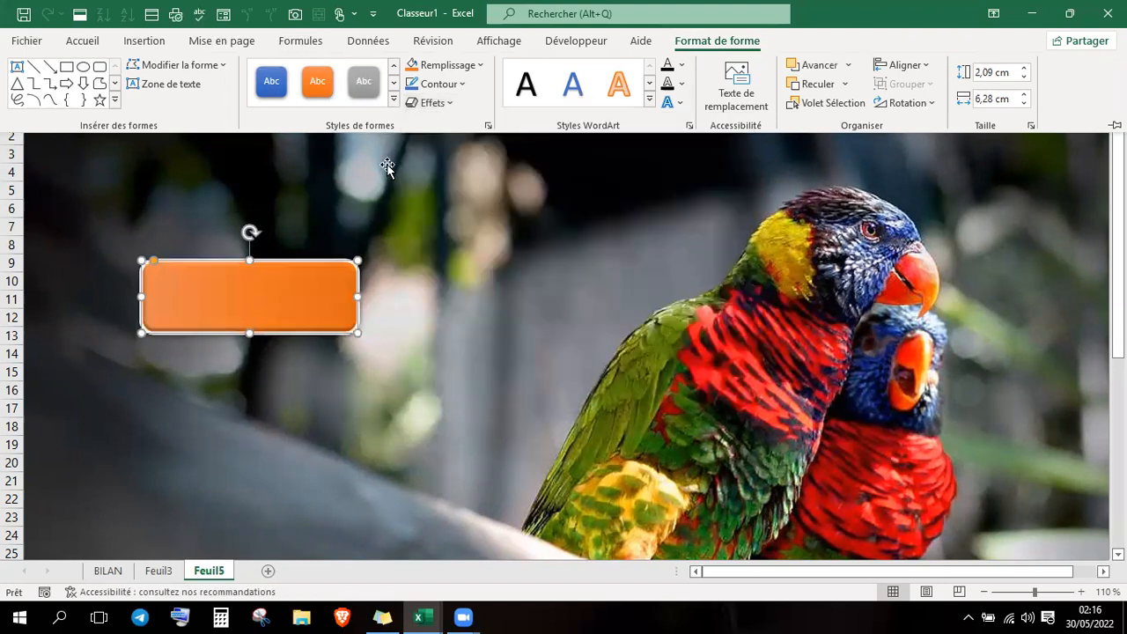
- Try grey and blue styles on the rectangle, ending with the green shape style
left_click(362, 98)
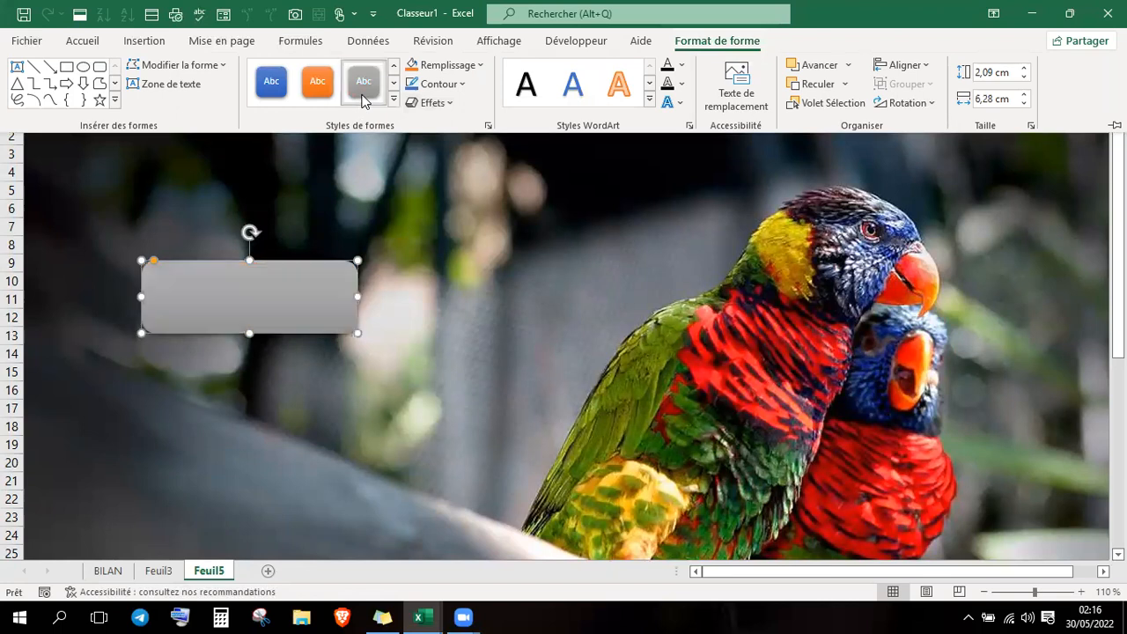
left_click(394, 100)
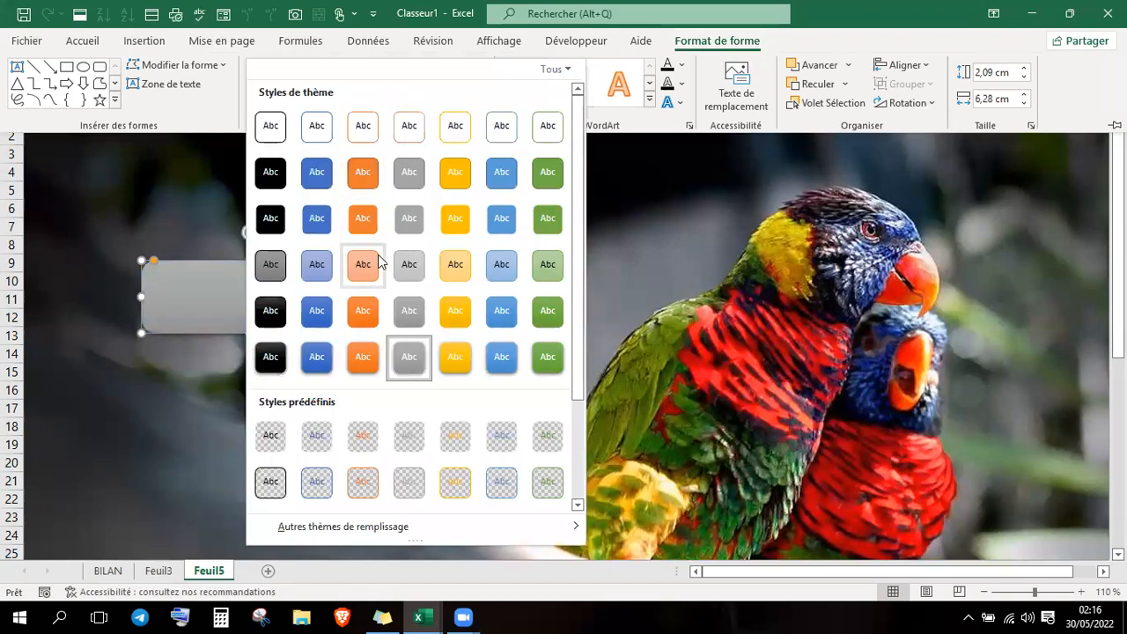
left_click(319, 310)
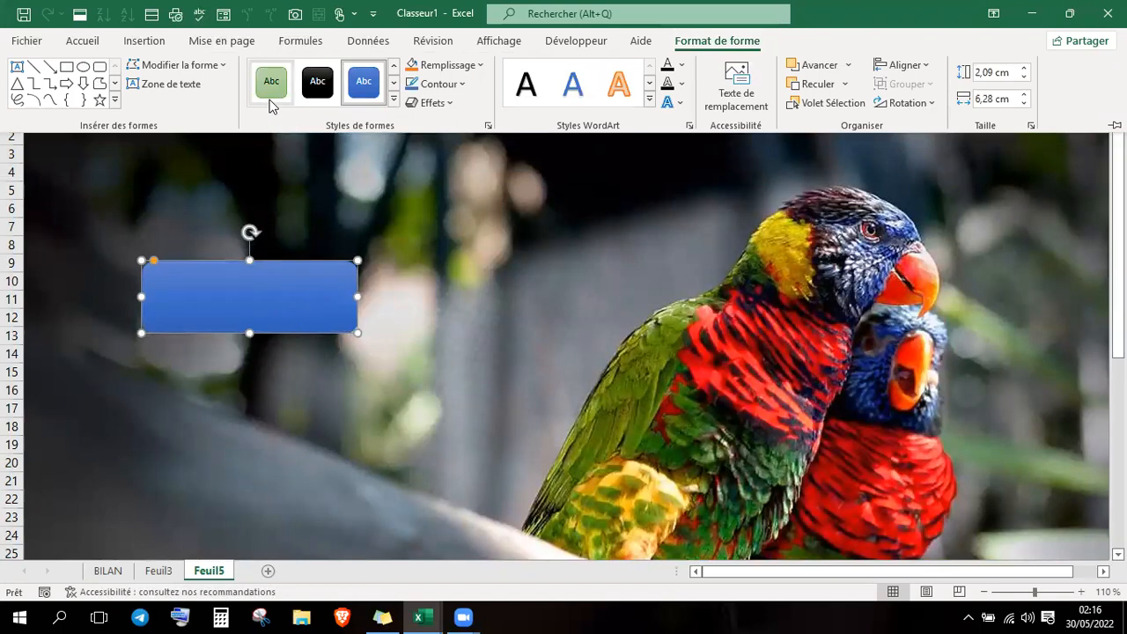
left_click(272, 97)
- Type the title 'LEONCE EXCEL' into the green rounded rectangle, bold at 24 pt
right_click(279, 302)
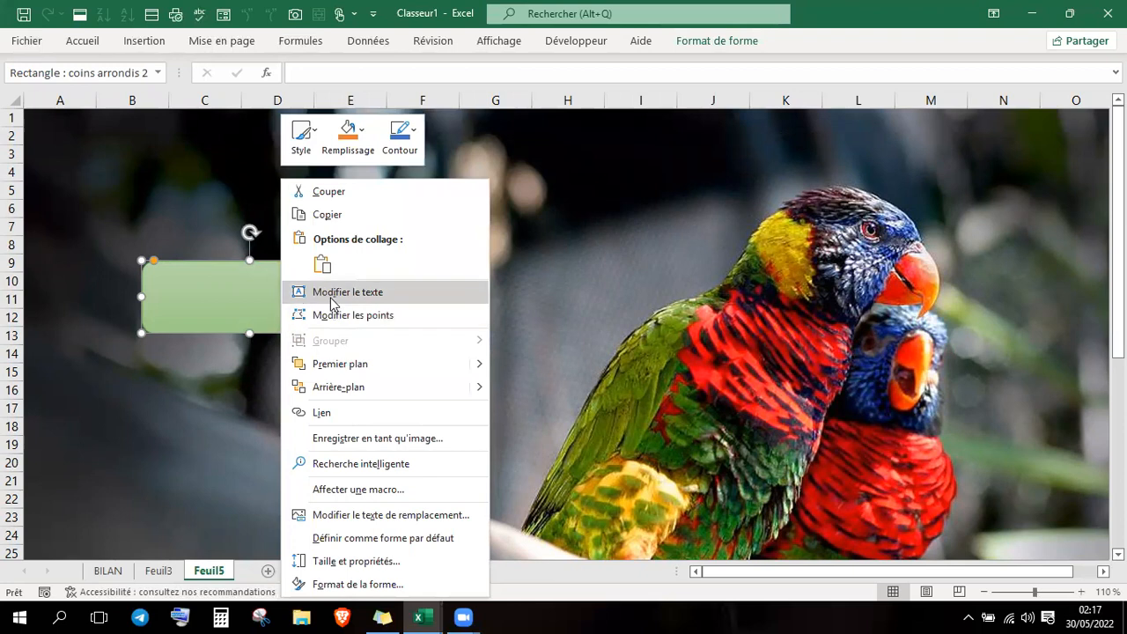
left_click(333, 293)
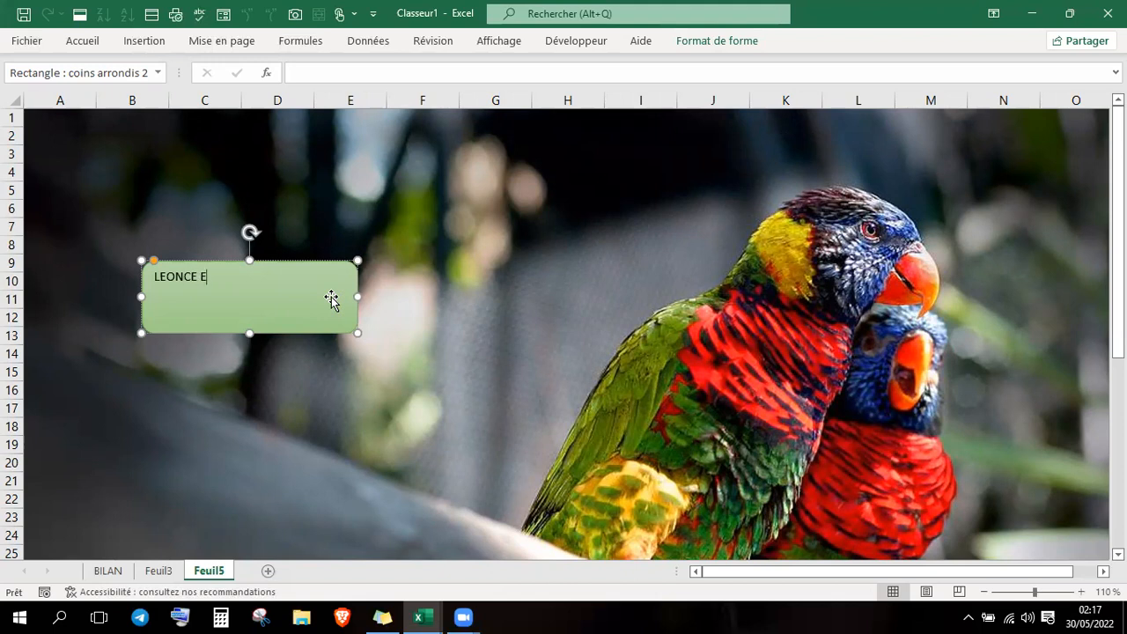
triple_click(210, 279)
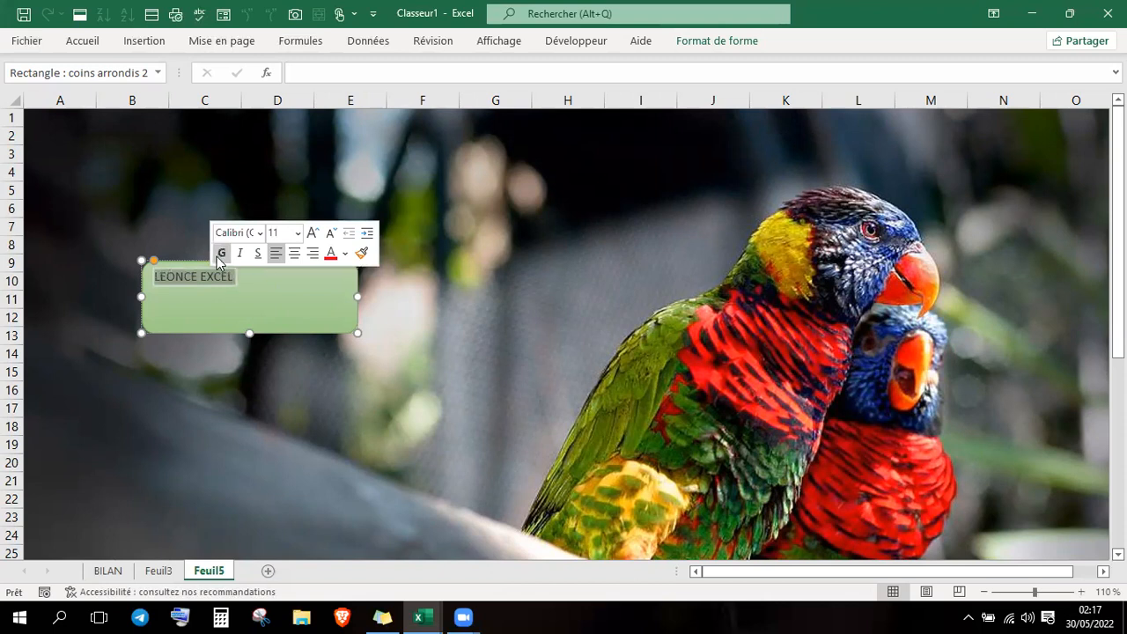
left_click(221, 256)
left_click(221, 255)
left_click(312, 232)
left_click(312, 232)
left_click(310, 231)
left_click(310, 231)
left_click(310, 232)
left_click(310, 231)
left_click(310, 232)
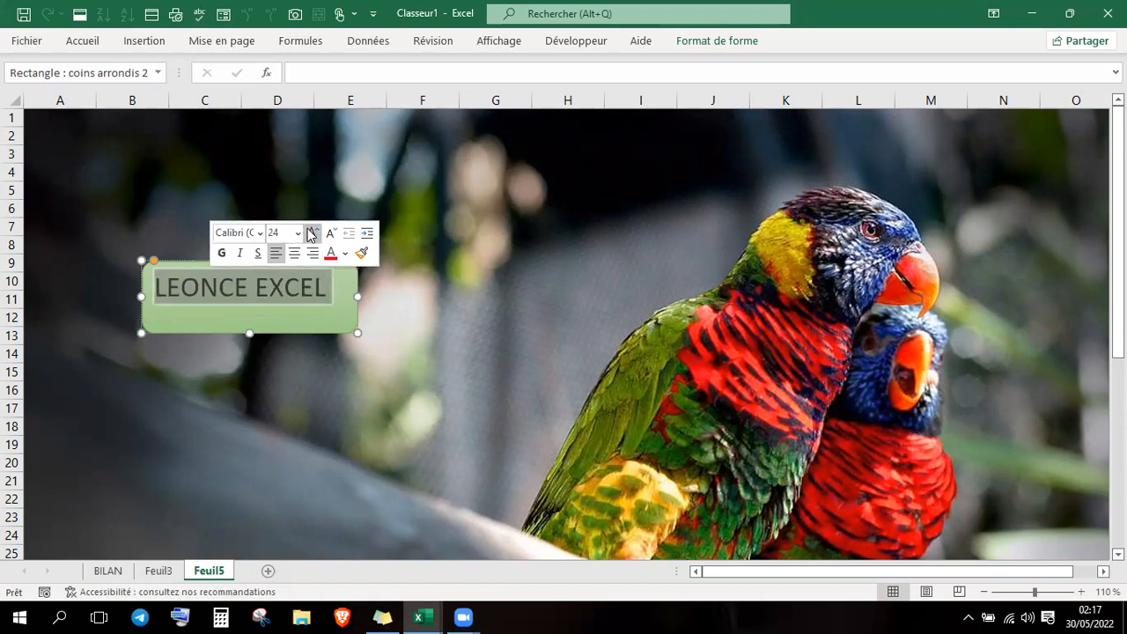
left_click(219, 259)
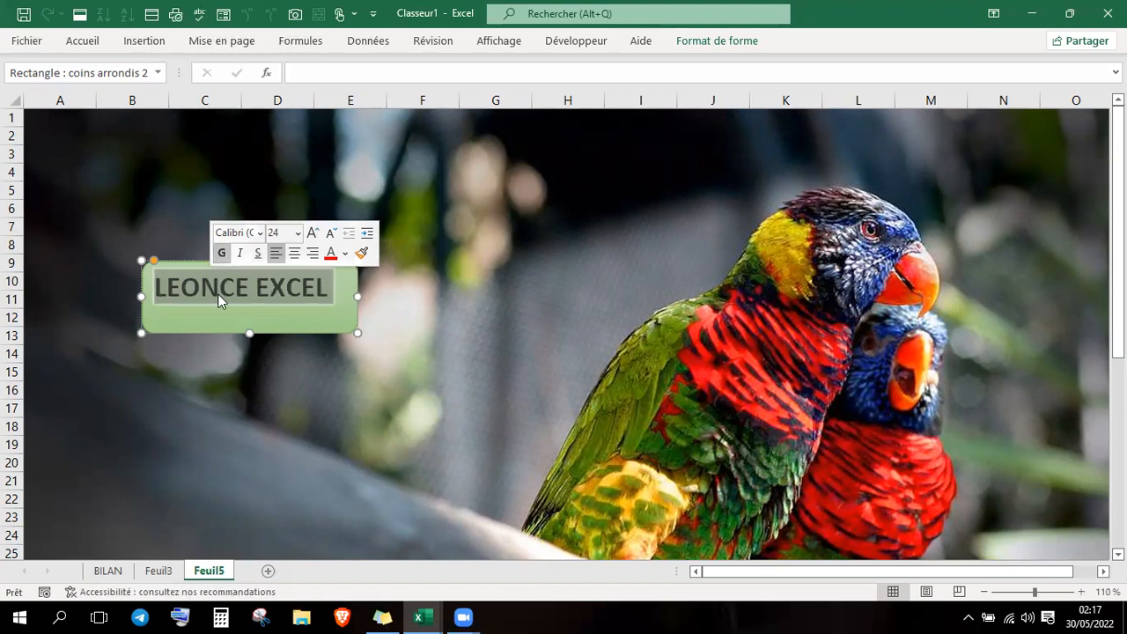
- Resize and move the title box over columns B–E, spanning rows 7 to 15
left_click_drag(252, 331, 249, 315)
left_click_drag(320, 311, 360, 333)
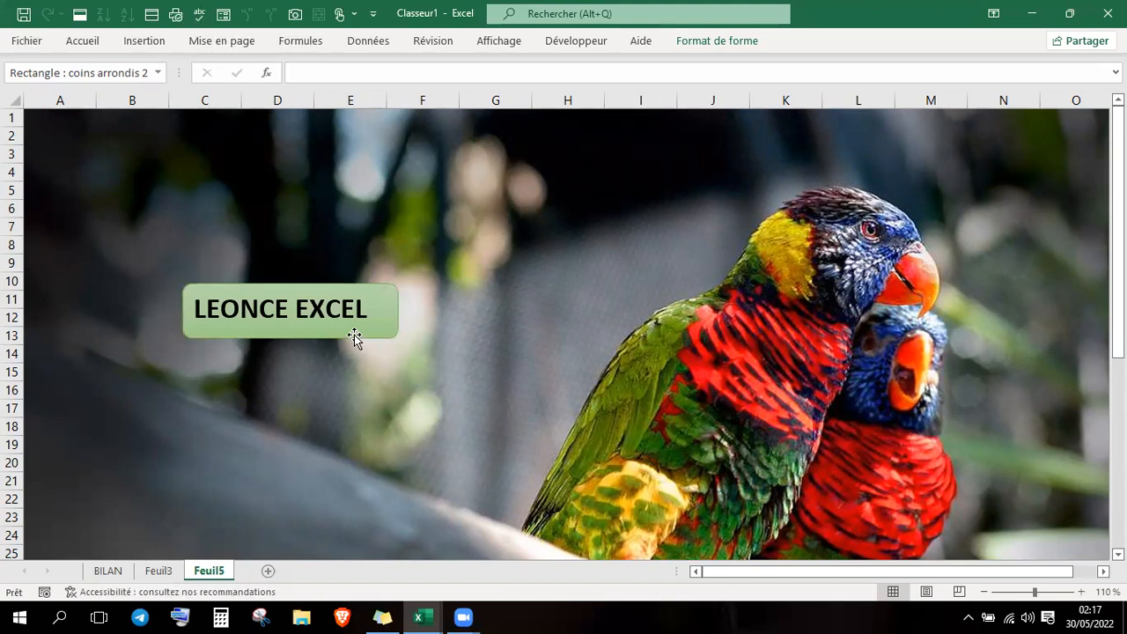
left_click_drag(394, 280, 429, 274)
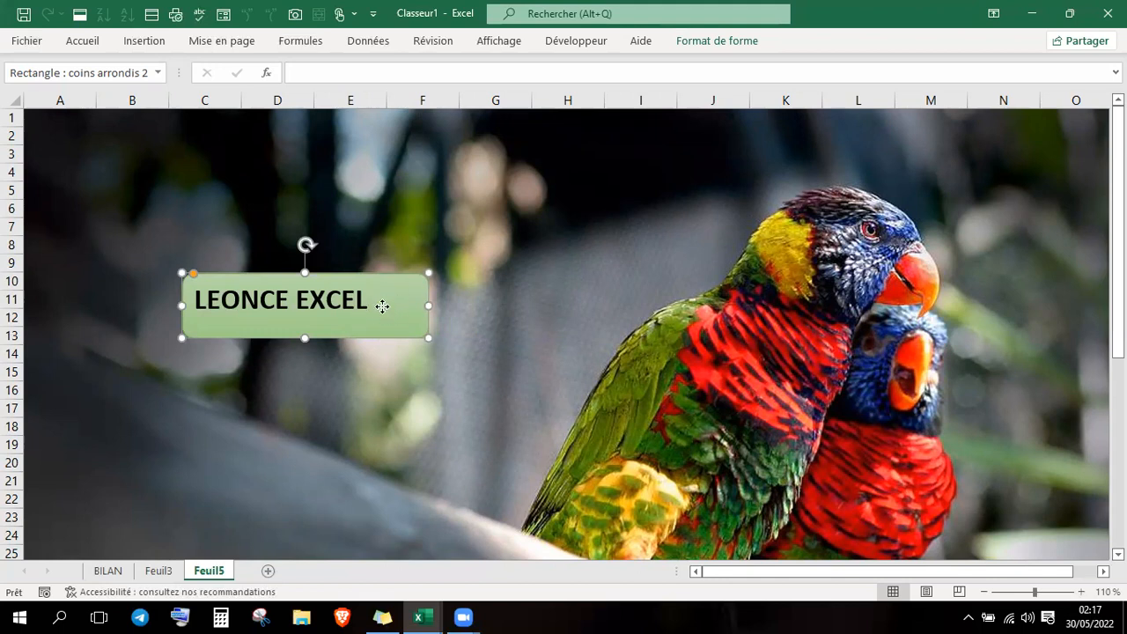
left_click_drag(382, 305, 310, 348)
left_click_drag(230, 308, 306, 225)
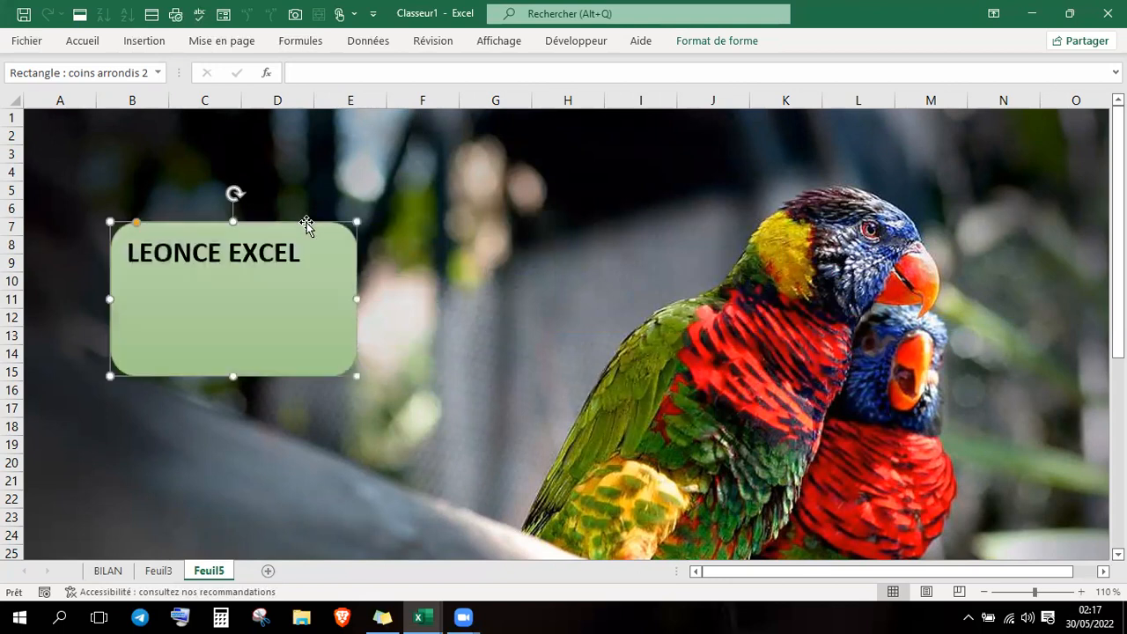
- Insert two icons, including the crossed-out eye, from the Icônes library
left_click(278, 146)
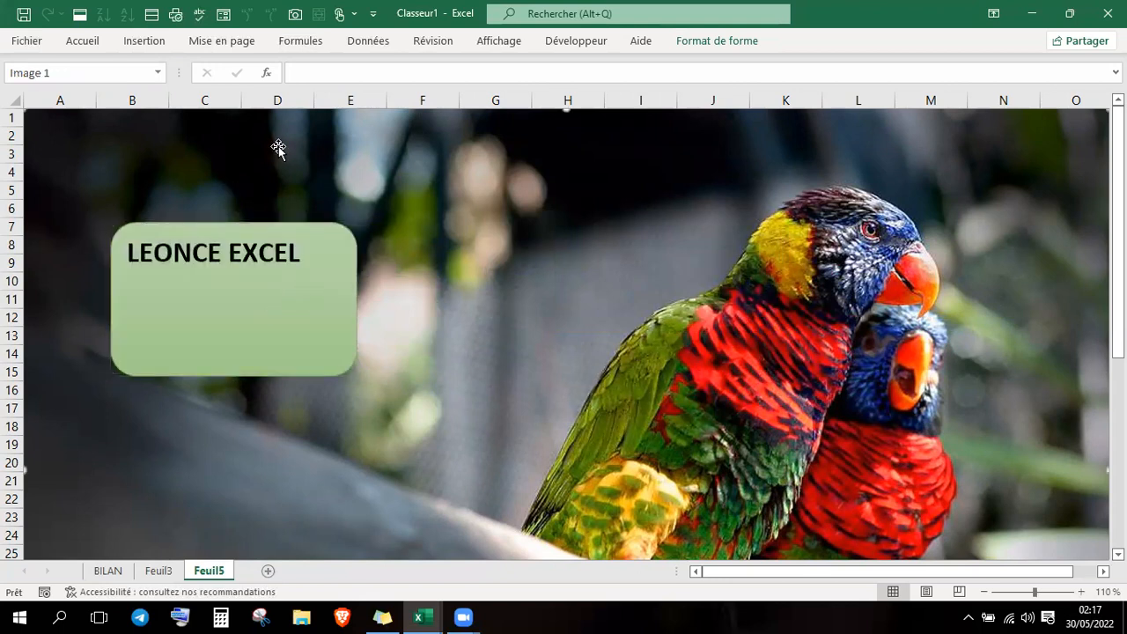
left_click(144, 43)
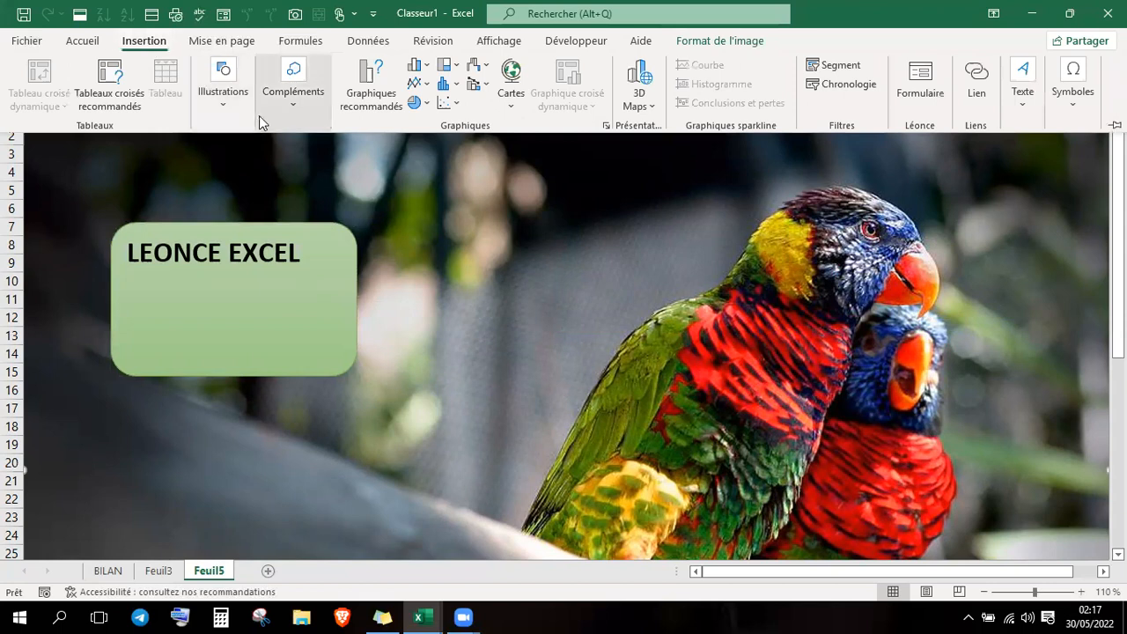
left_click(223, 104)
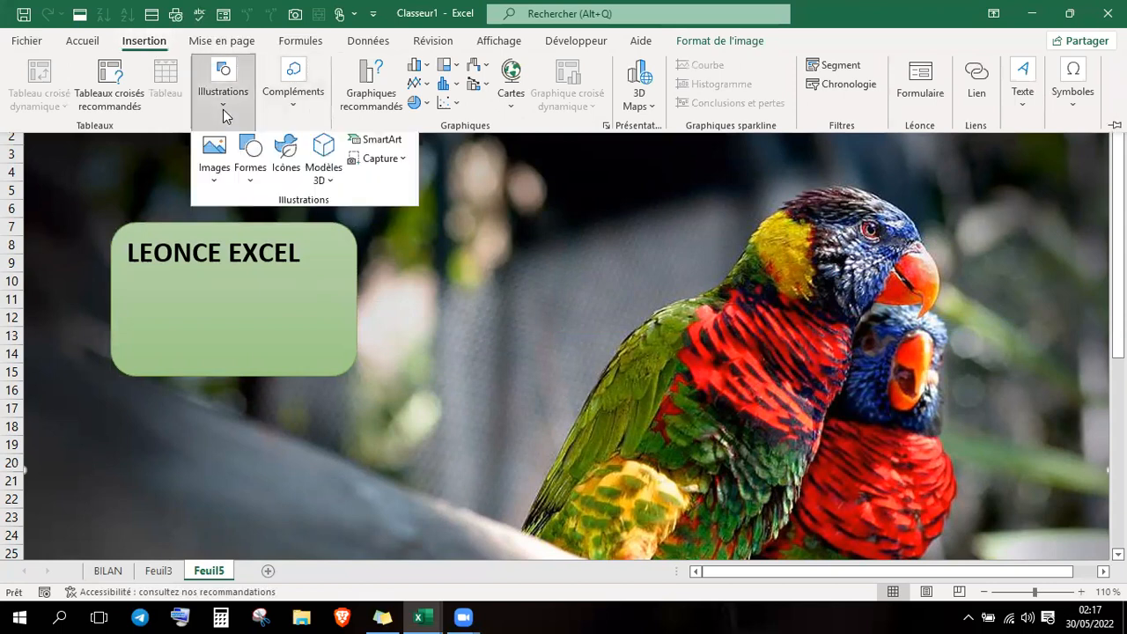
left_click(288, 157)
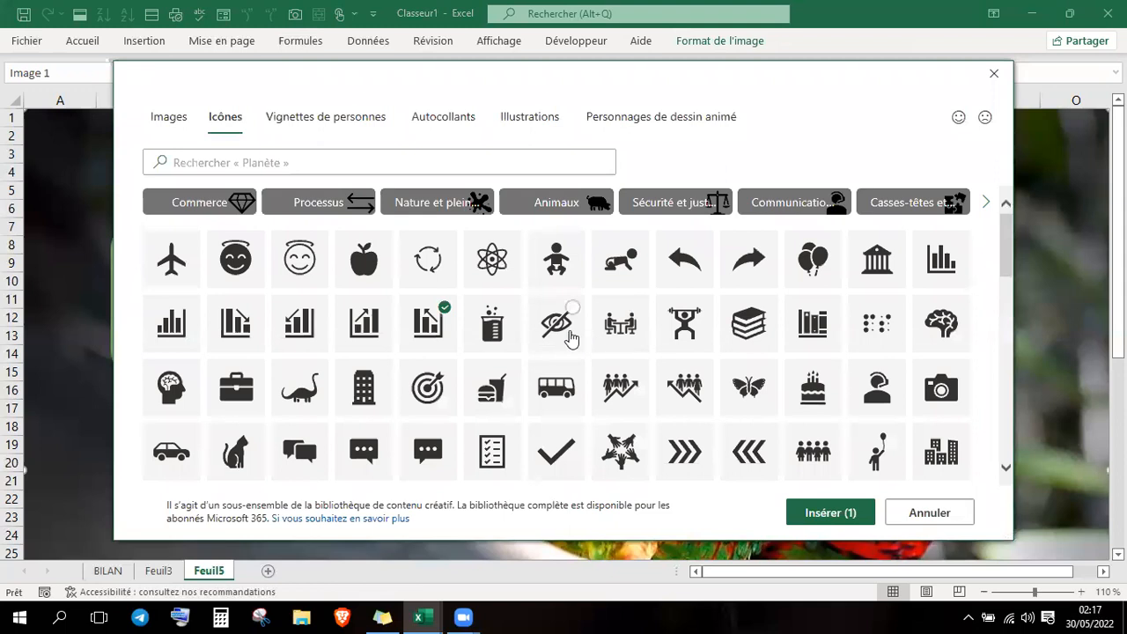
left_click(574, 340)
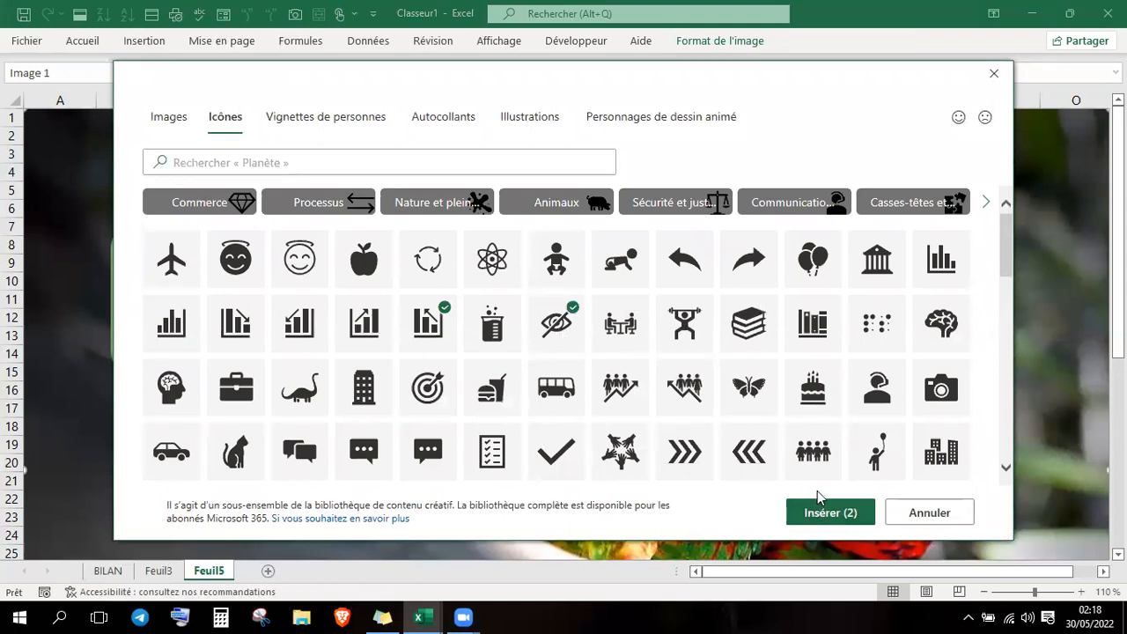
left_click(824, 515)
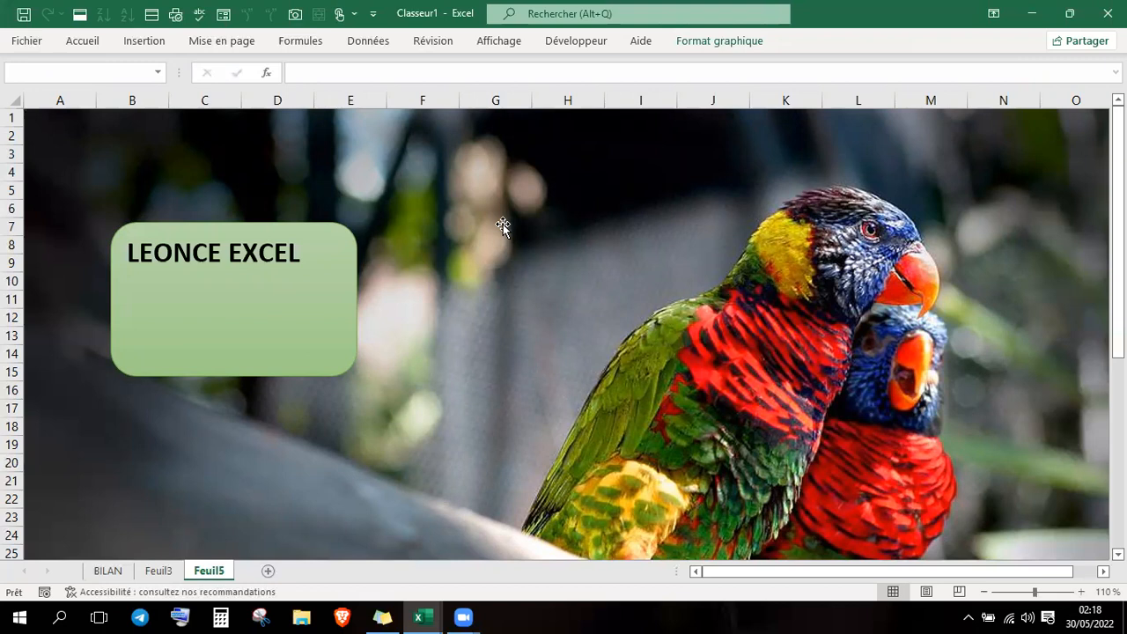
- Drag the parrot picture down so it starts around row 27
left_click_drag(590, 215, 536, 206)
scroll(969, 570, "down", 4)
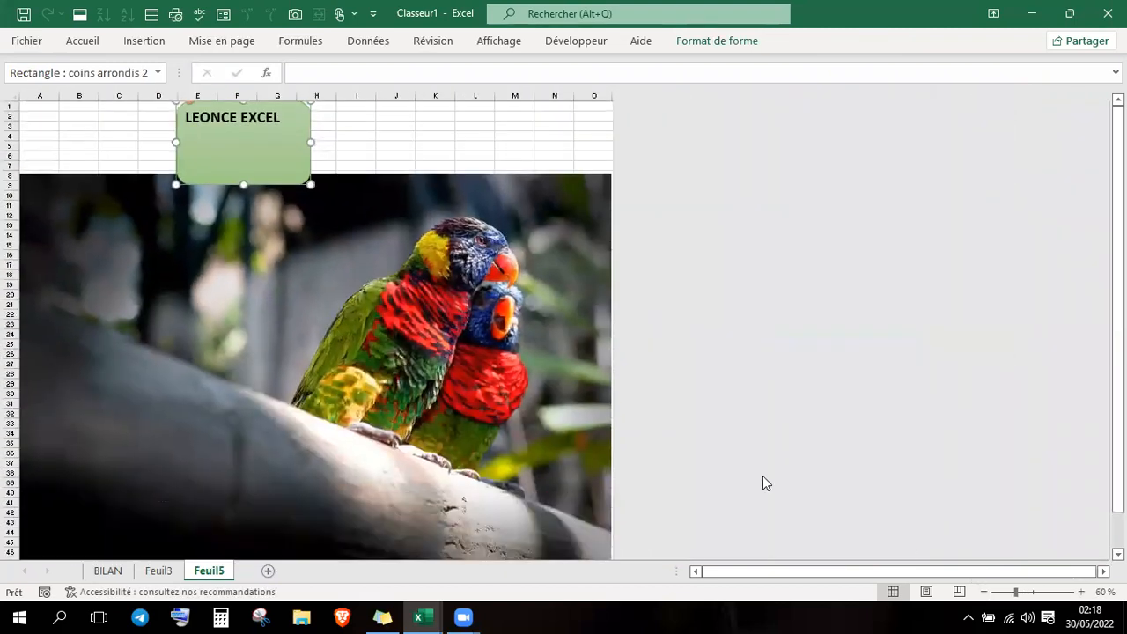
left_click_drag(520, 308, 477, 548)
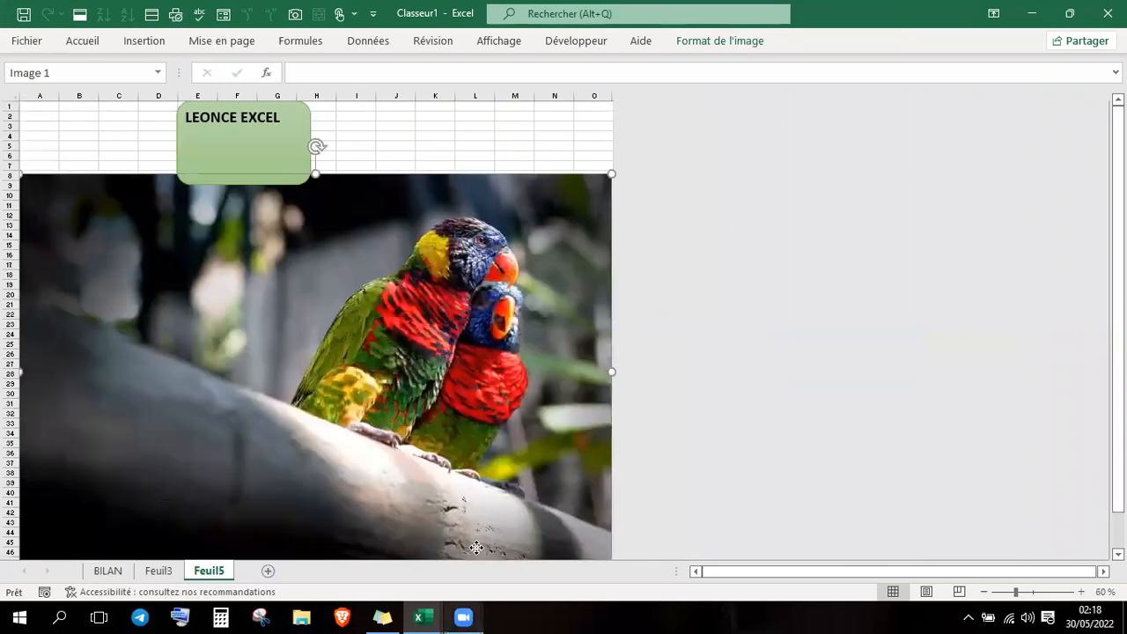
left_click_drag(460, 275, 446, 382)
- Insert the meeting and weightlifter icons from the Icônes library
left_click(432, 263)
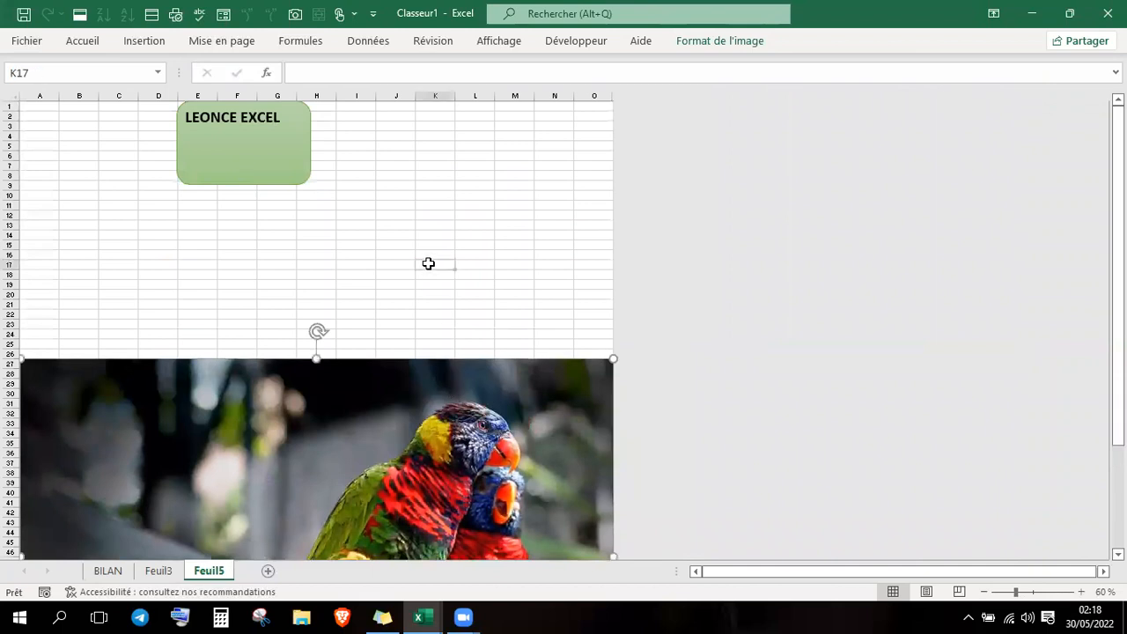
left_click(147, 41)
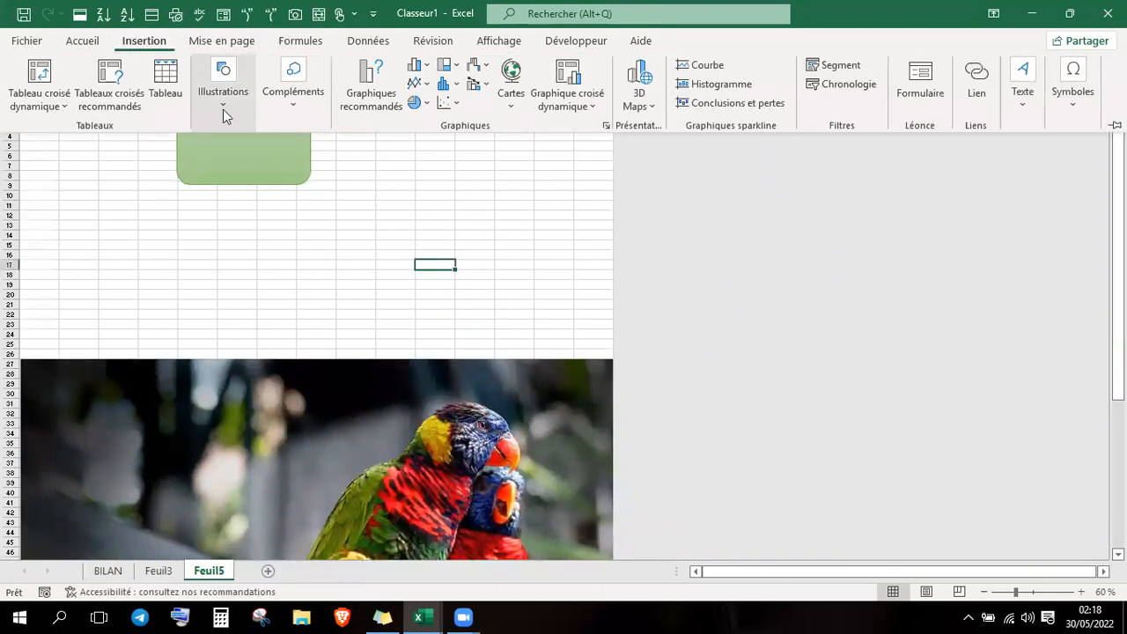
left_click(222, 110)
left_click(282, 181)
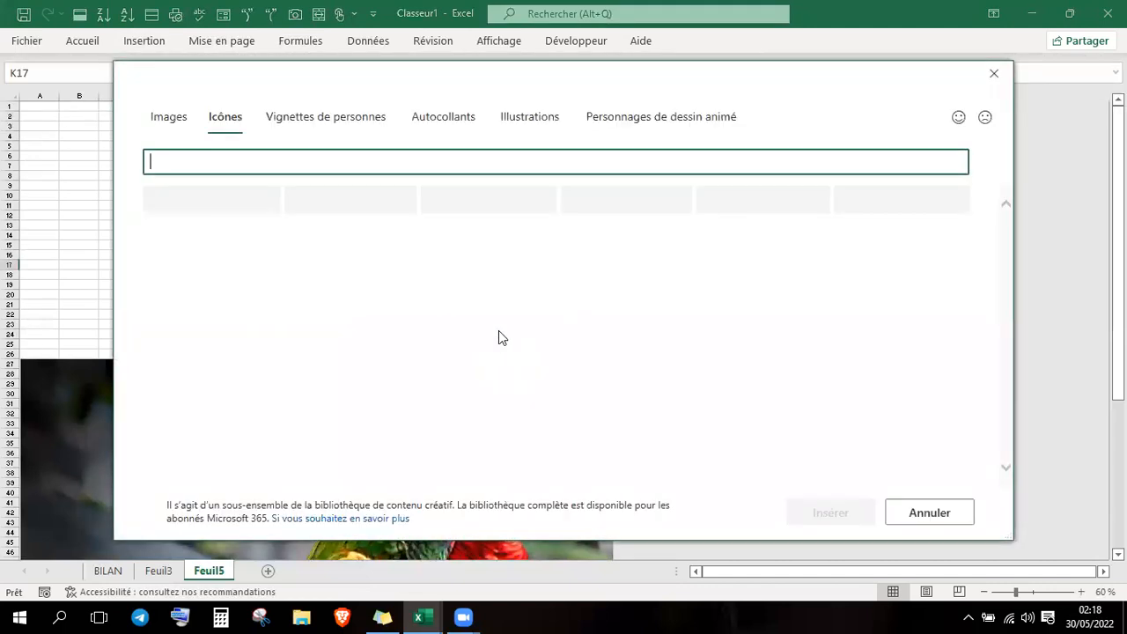
left_click(618, 317)
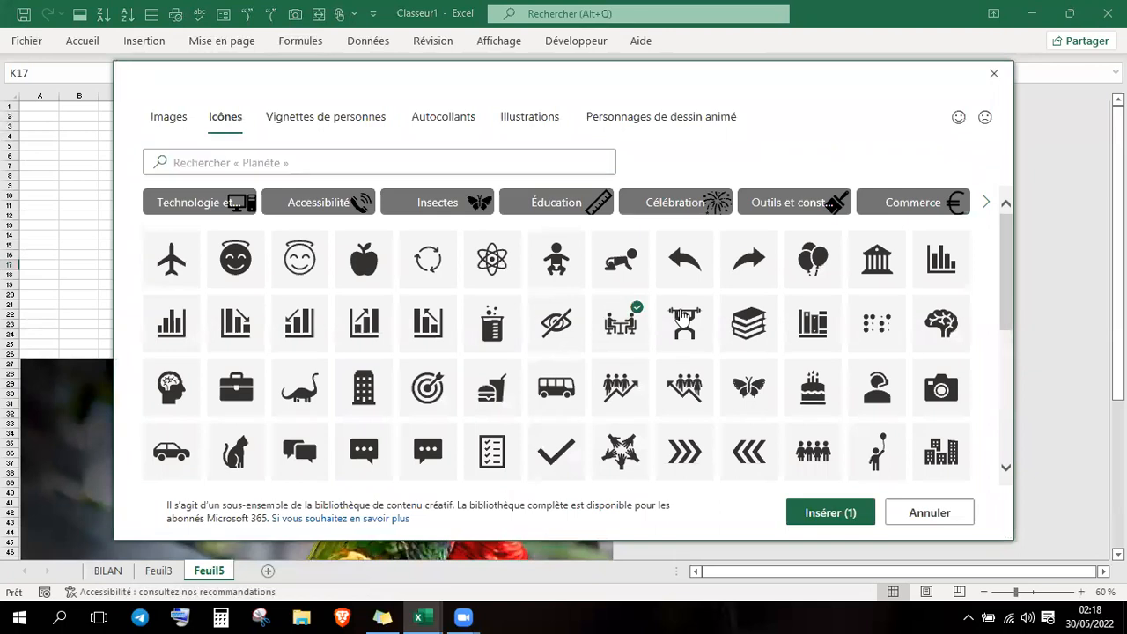
left_click(685, 315)
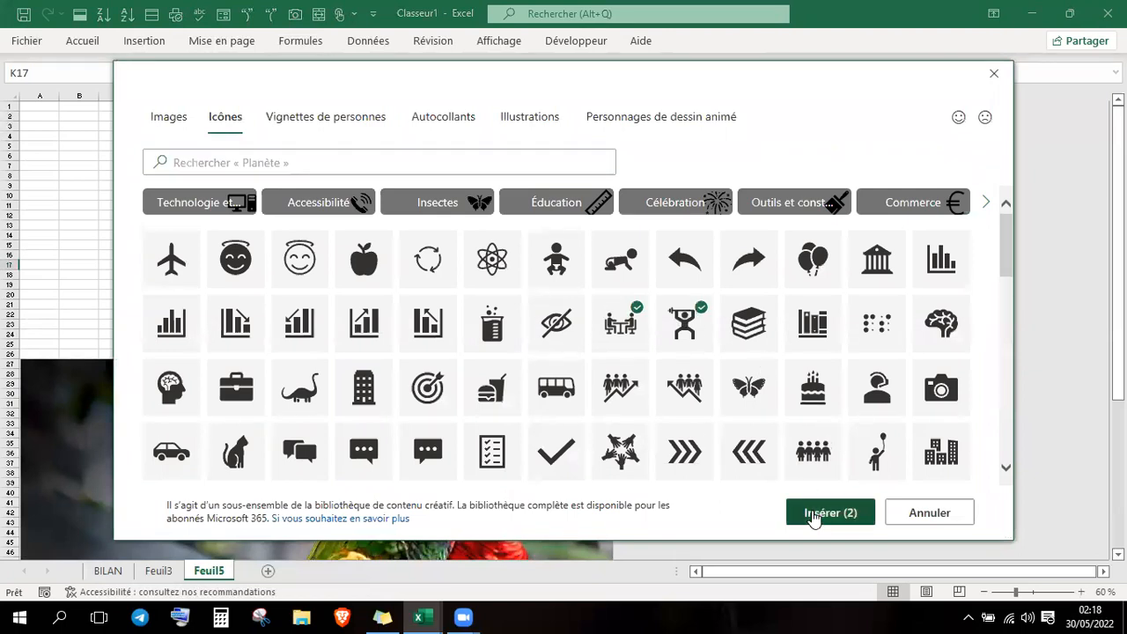
left_click(806, 515)
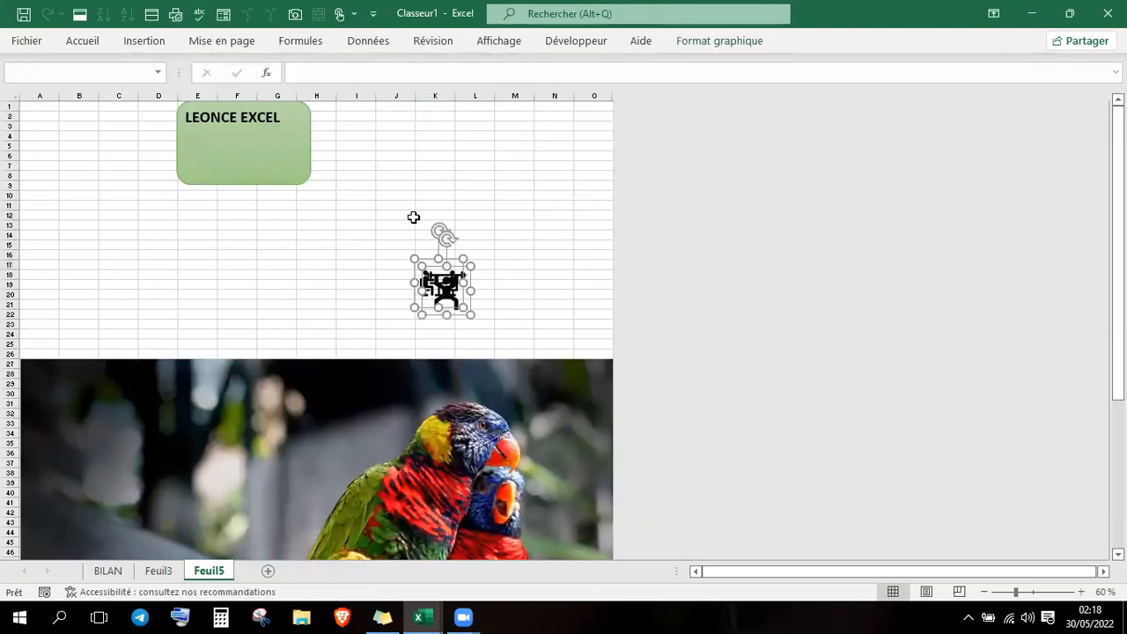
- Enlarge and position both icons between title and parrot, colouring the meeting icon orange
left_click_drag(446, 294, 414, 225)
left_click(407, 265)
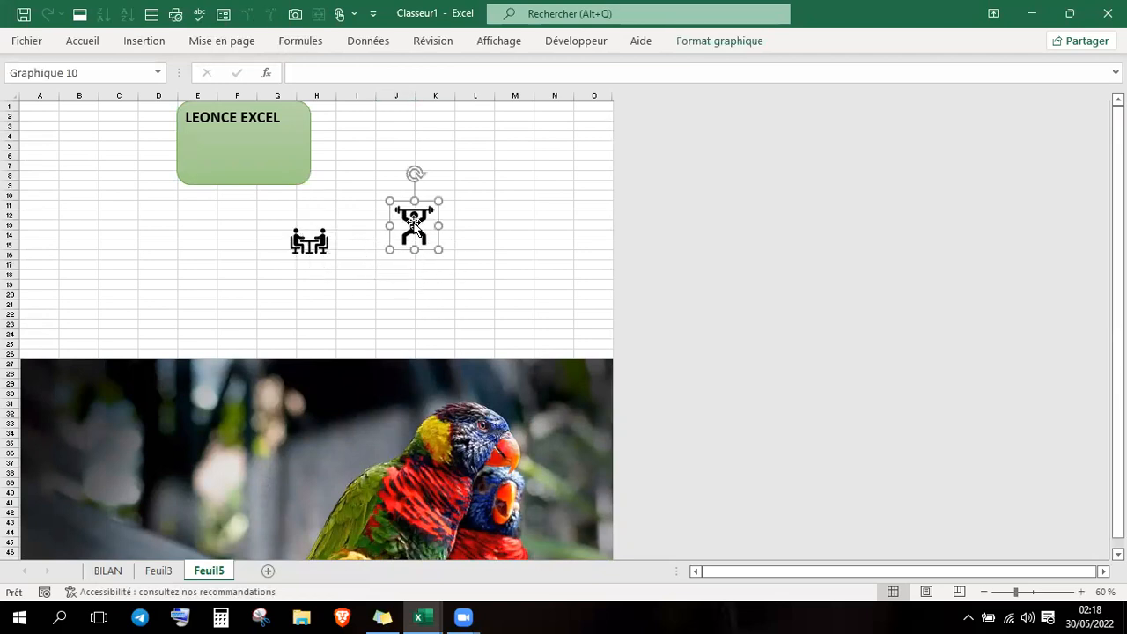
left_click_drag(498, 302, 495, 304)
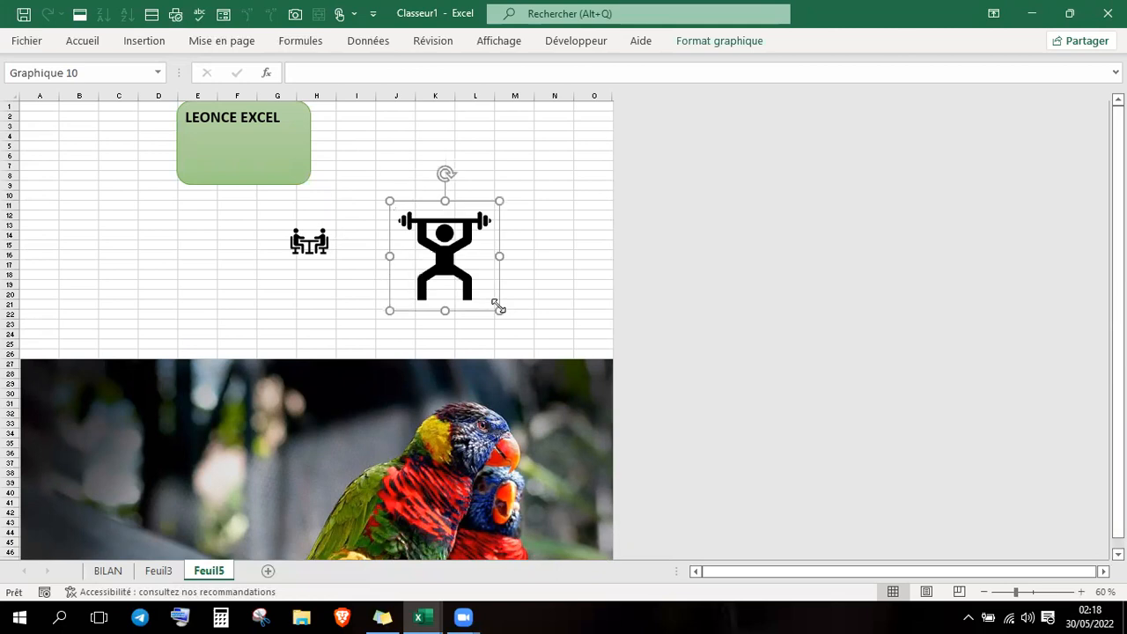
left_click(310, 247)
mouse_move(333, 264)
left_mouse_down()
mouse_move(376, 296)
mouse_move(327, 281)
left_mouse_up()
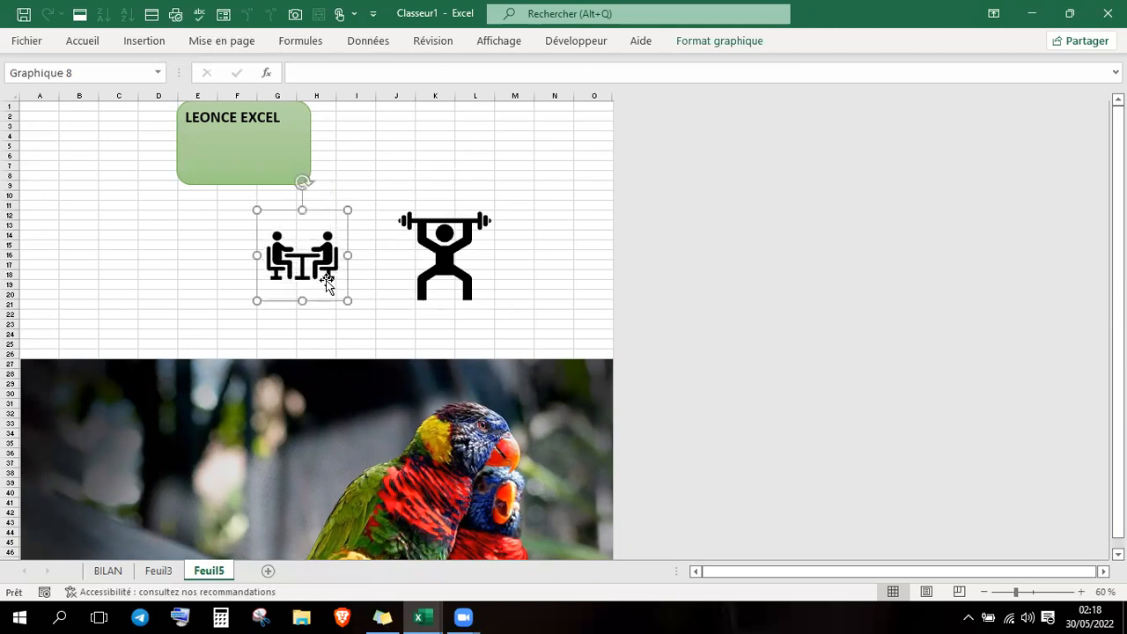
left_click(700, 45)
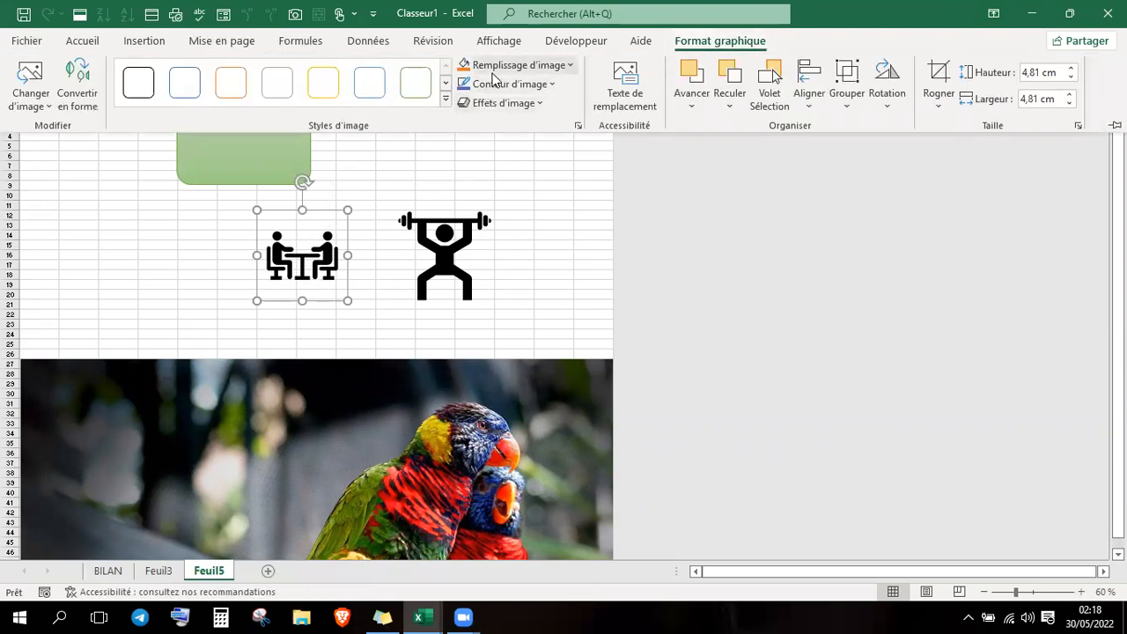
left_click(464, 65)
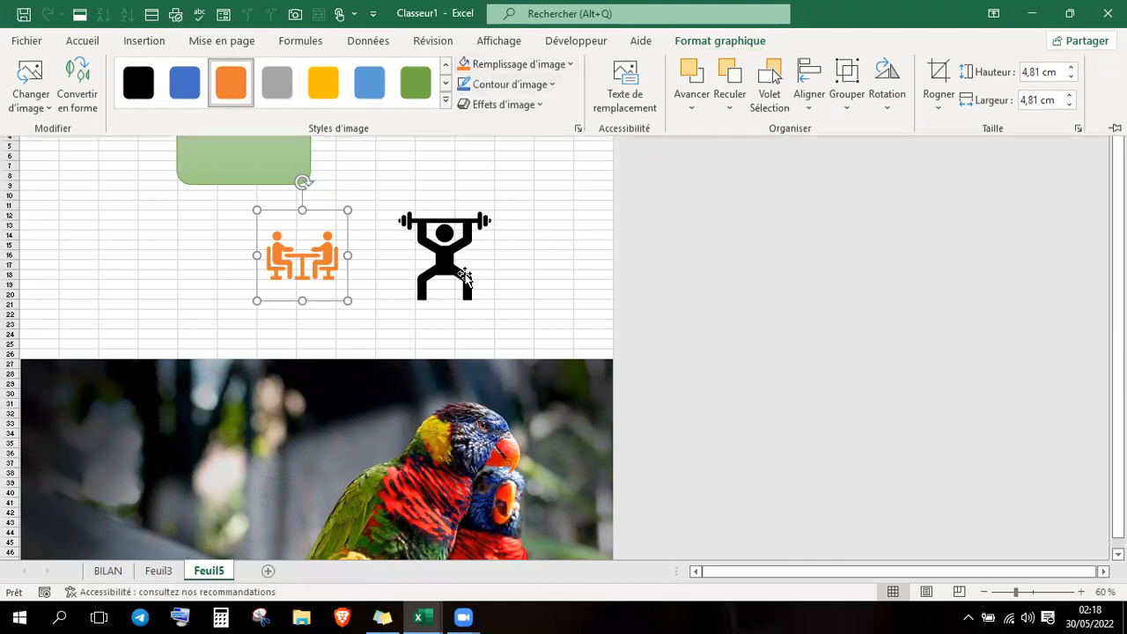
- On Feuil3, clear the values 20 to 50 from column B, starting at B21
left_click(160, 573)
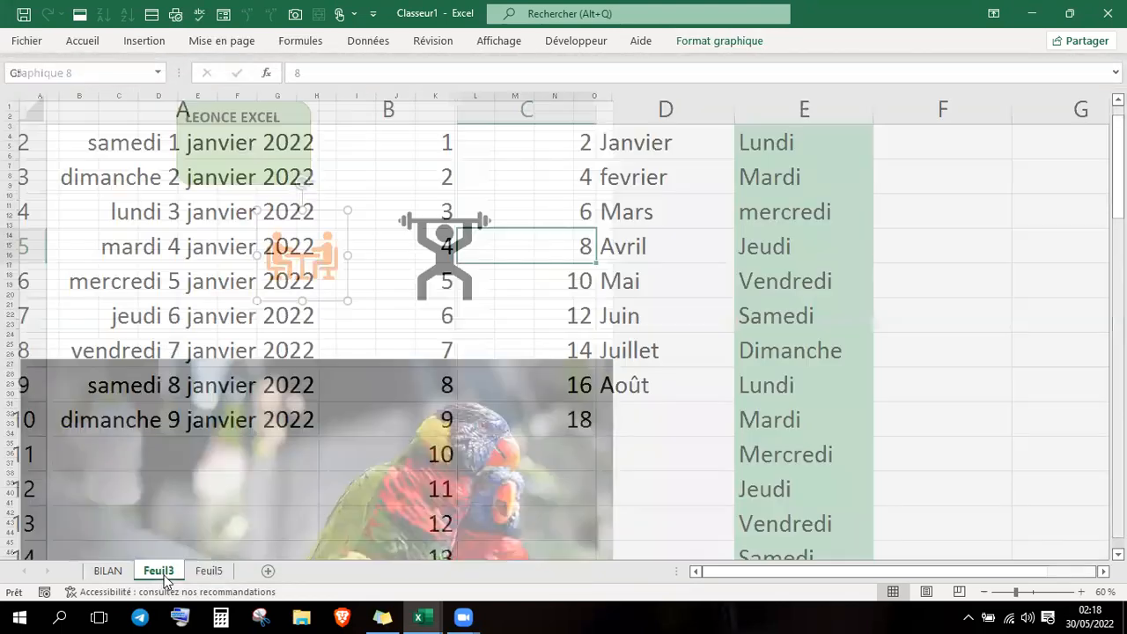
left_click(600, 442)
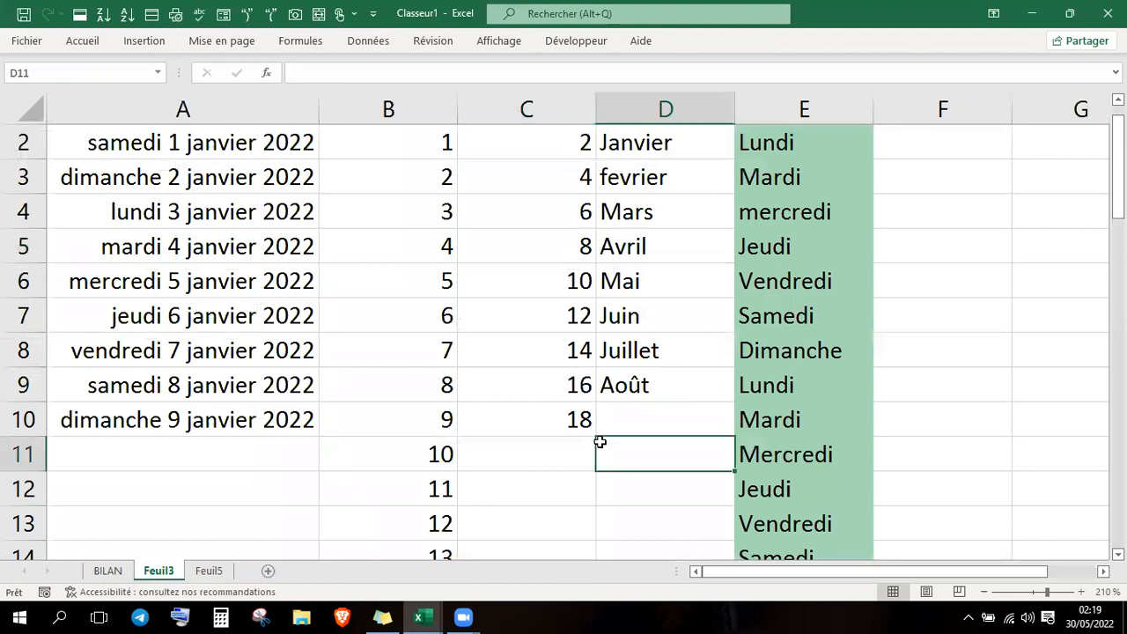
key("Down")
key("Down")
key("Down")
key("Down")
key("Down")
key("Down")
key("Down")
key("Down")
key("Down")
key("Down")
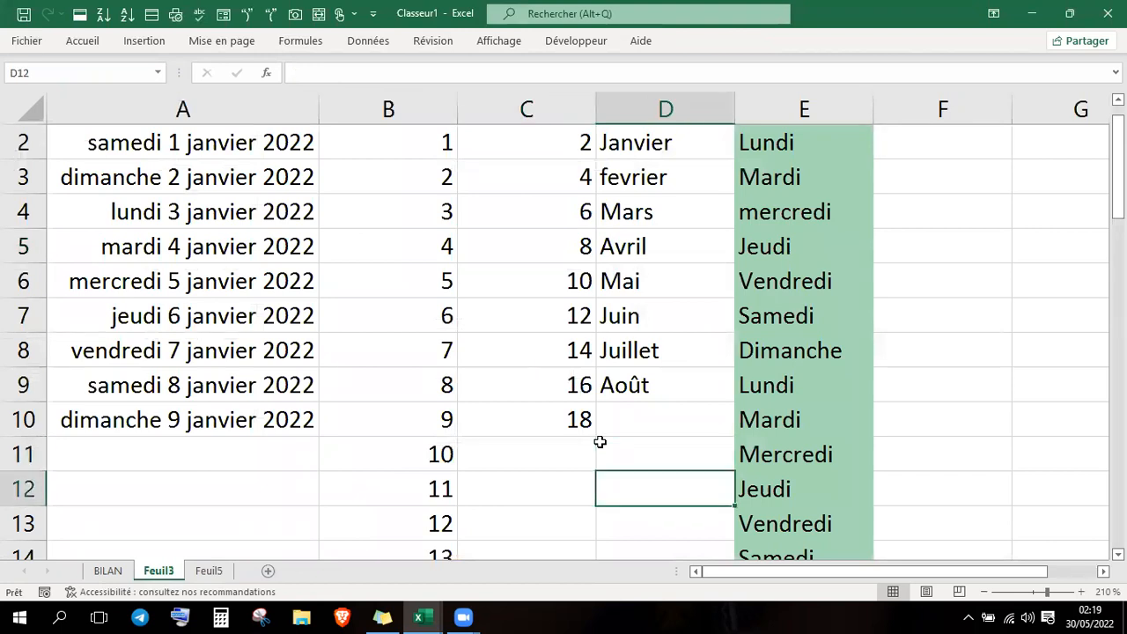
key("Left")
key("Left")
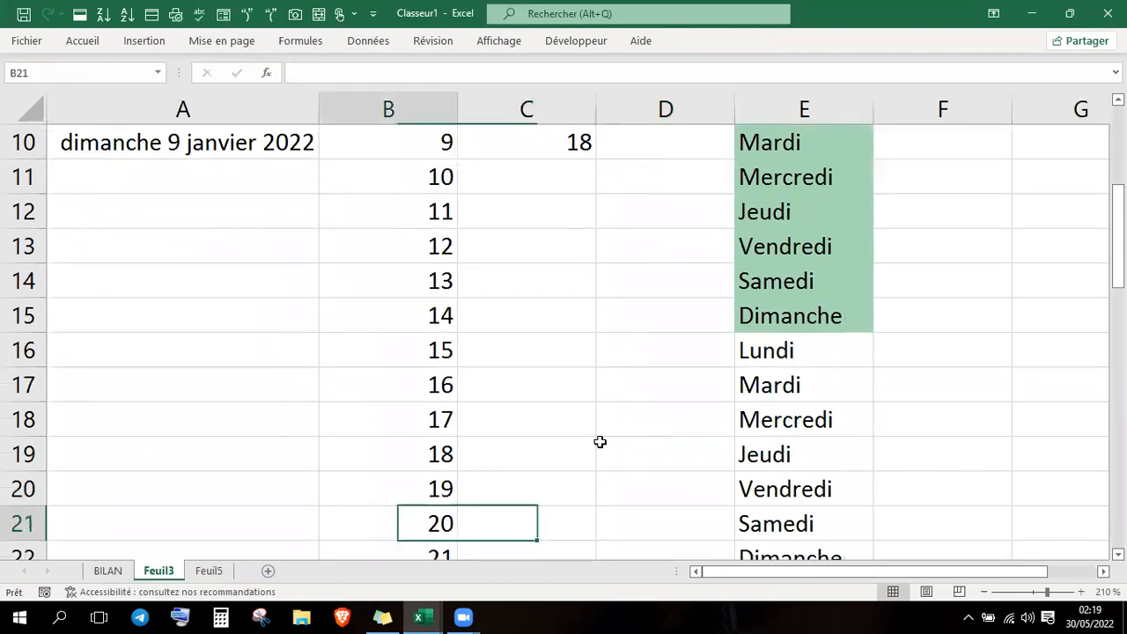
key("ctrl+shift+Down")
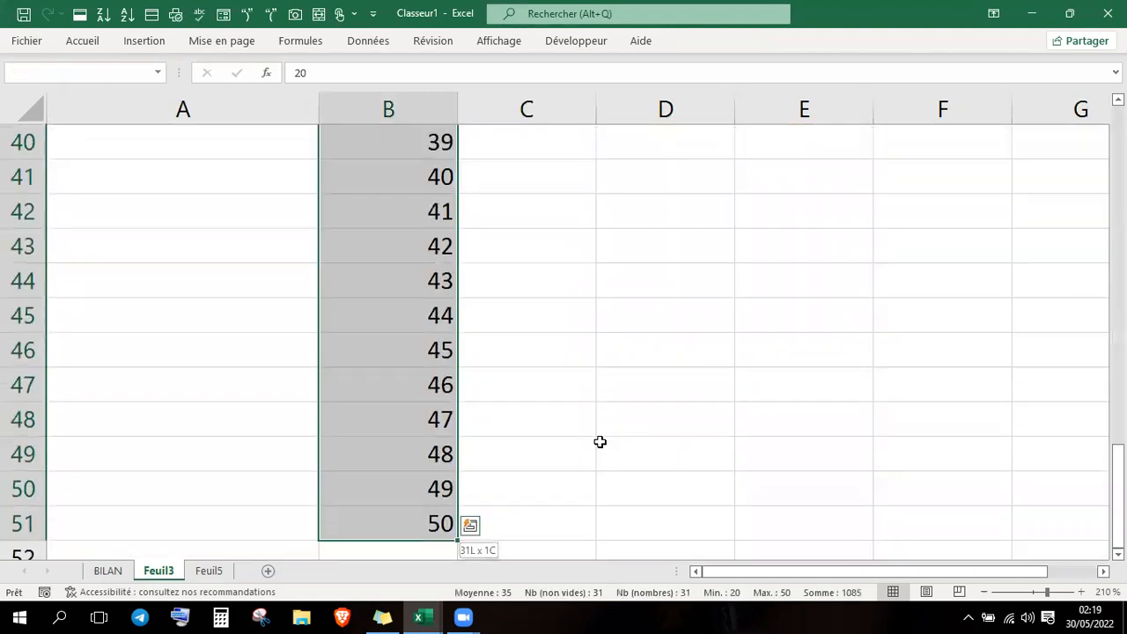
key("Delete")
- Clear the values 1 to 11 from B2:B12, leaving only 12 to 19
key("Up")
key("Up")
key("Up")
key("Up")
key("Up")
key("Up")
key("Up")
key("Up")
key("Up")
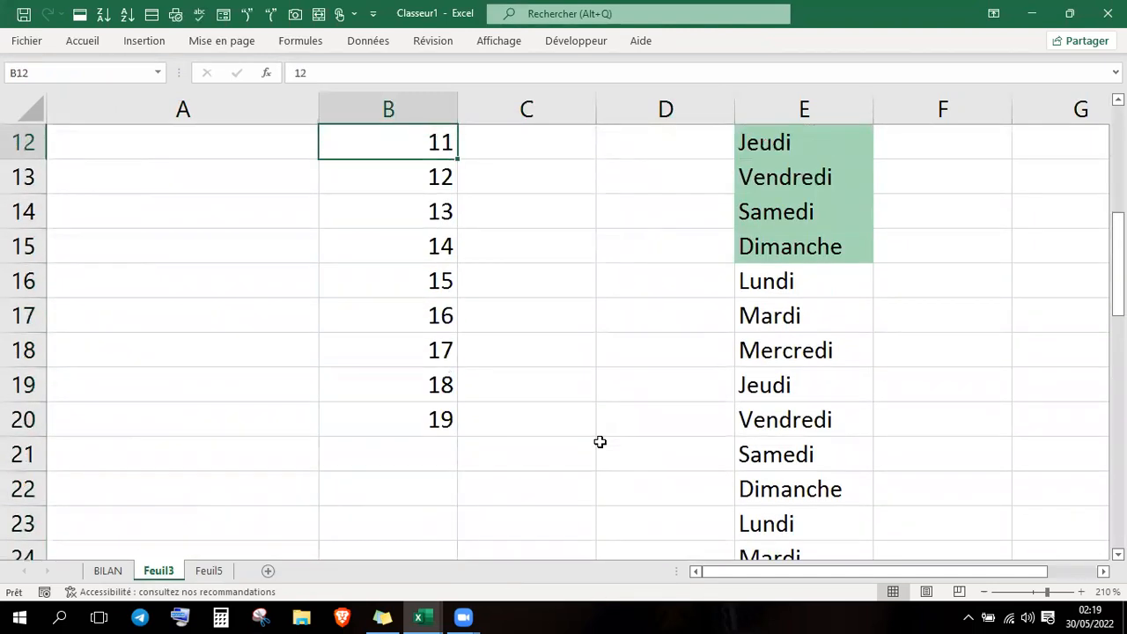
key("ctrl+shift+Up")
key("Delete")
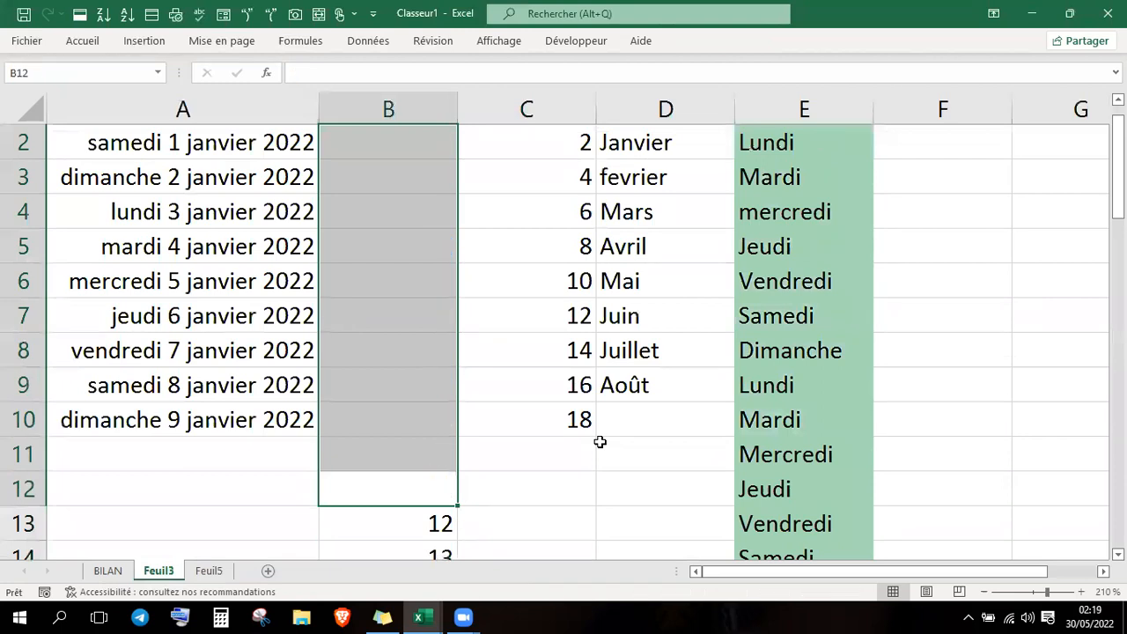
key("Down")
key("Down")
key("Down")
key("Down")
key("Down")
key("Down")
key("Down")
key("Down")
key("Down")
key("Down")
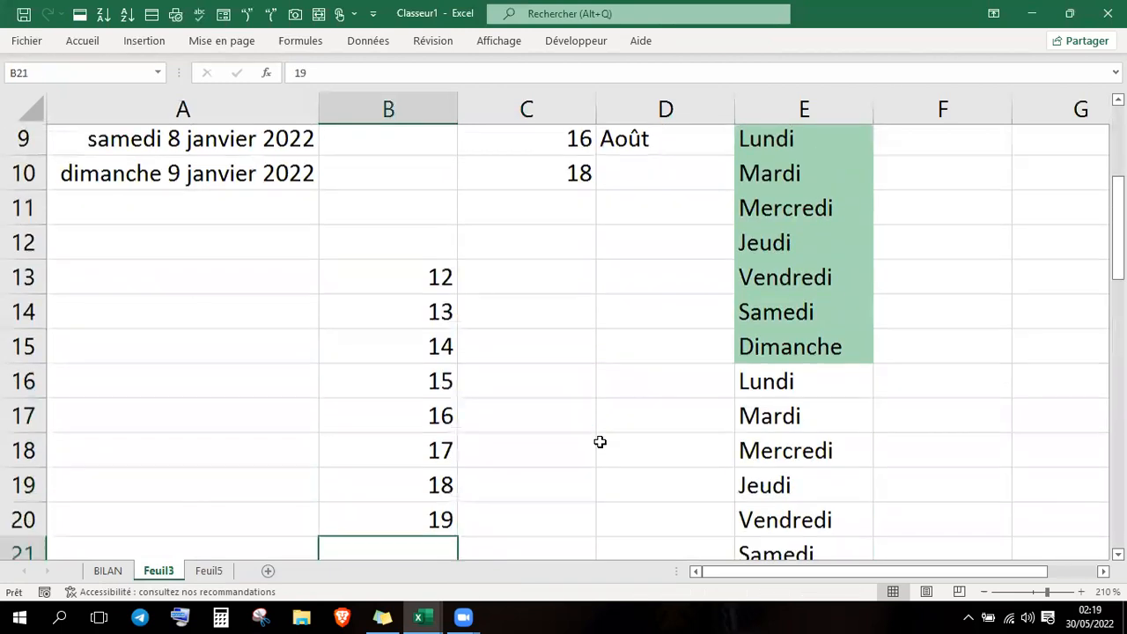
key("Up")
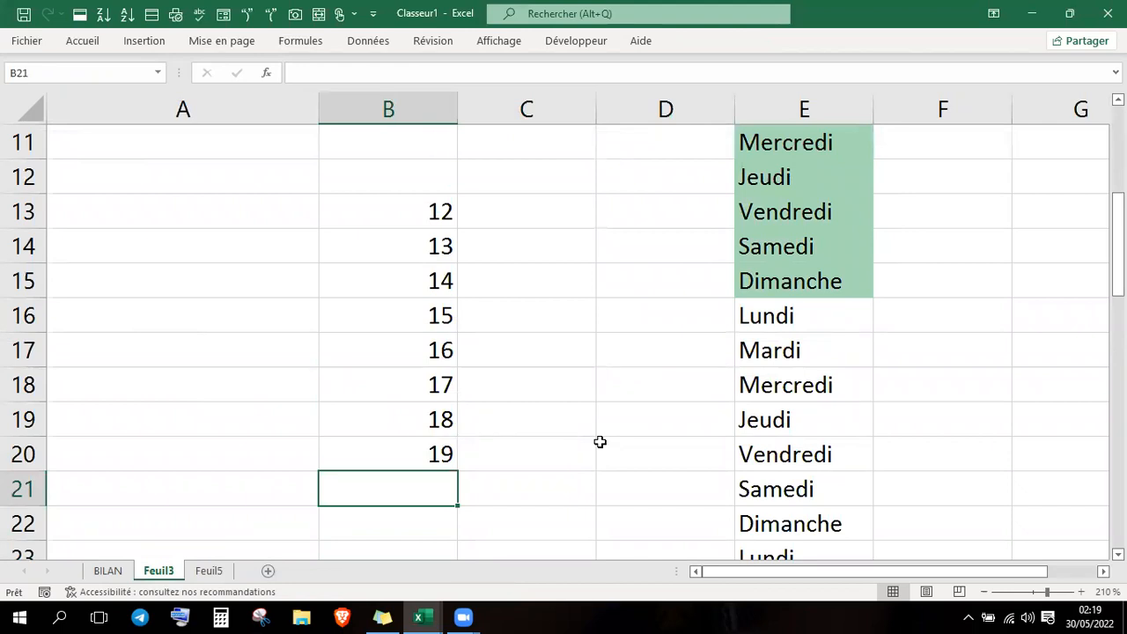
- Enter =MOYENNE(B13:B20) in B21, giving an average of 15,5
type("=")
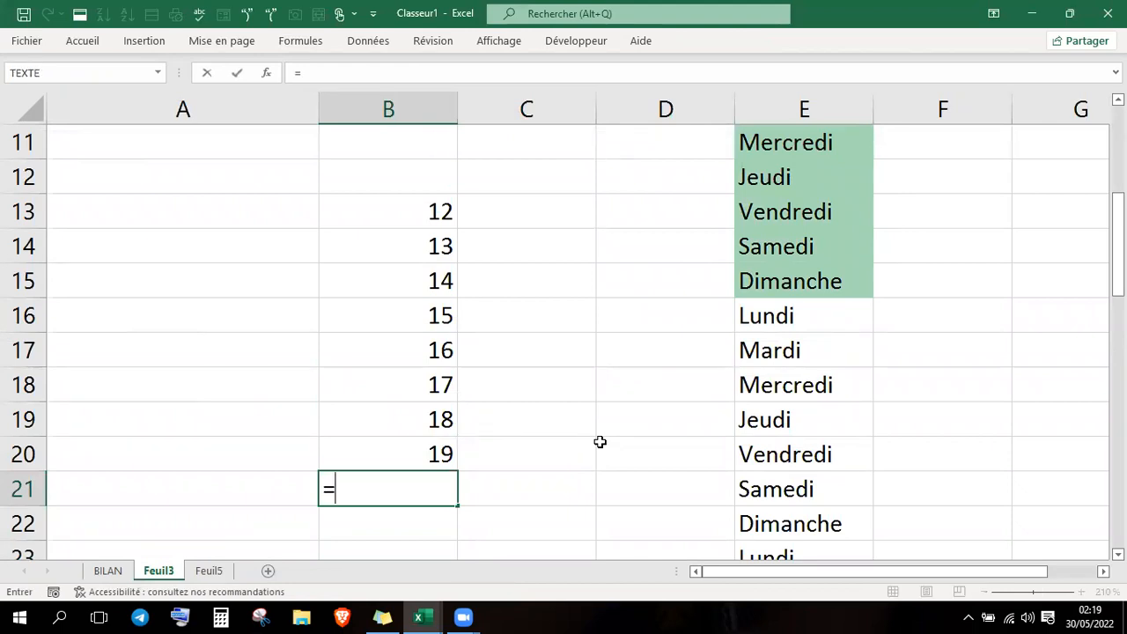
type("MOY")
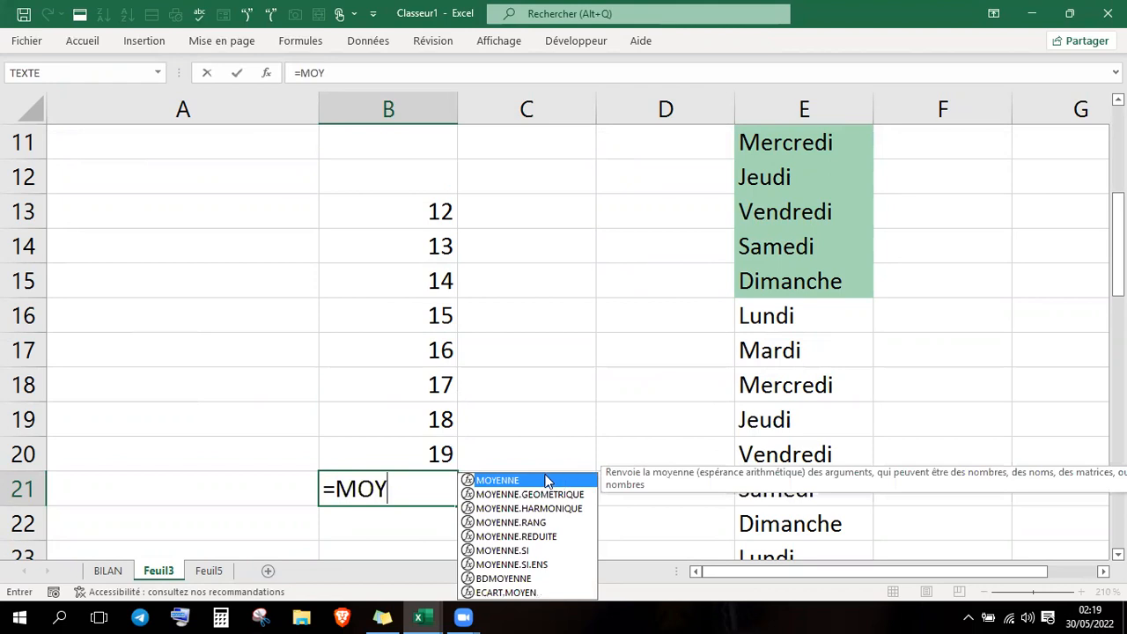
double_click(546, 480)
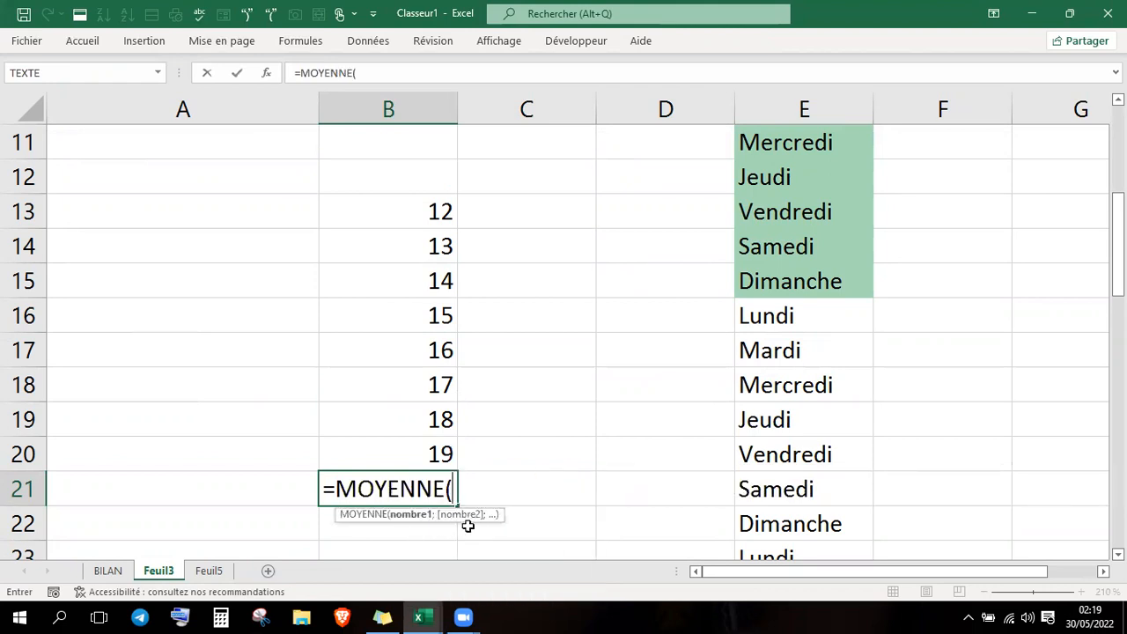
left_click(439, 218)
left_click_drag(440, 244, 435, 447)
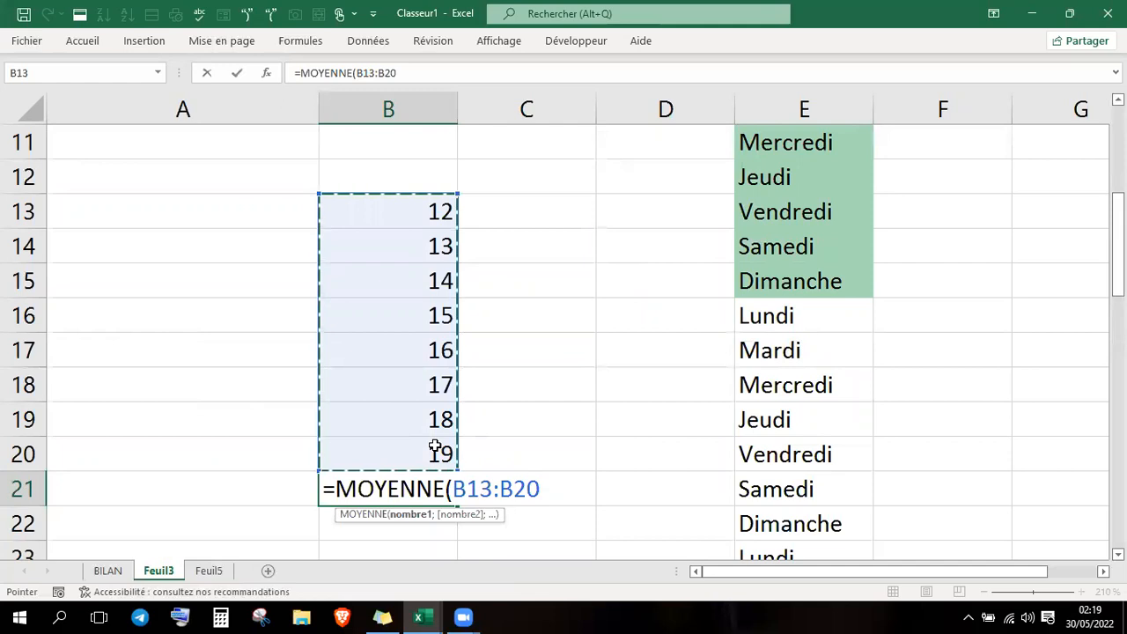
key("Return")
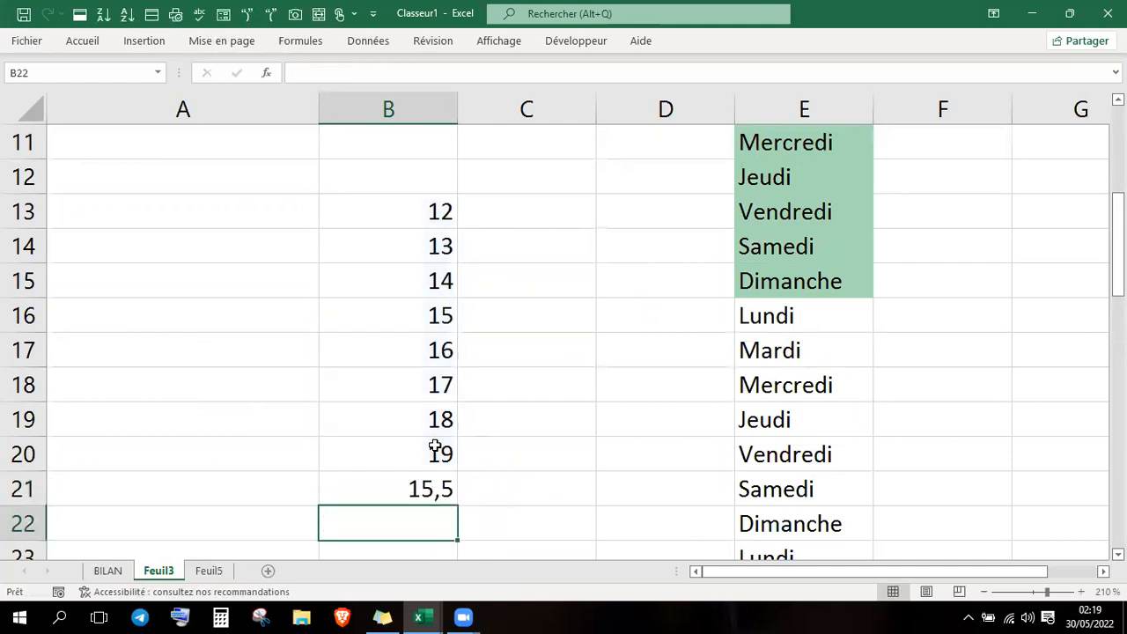
key("Up")
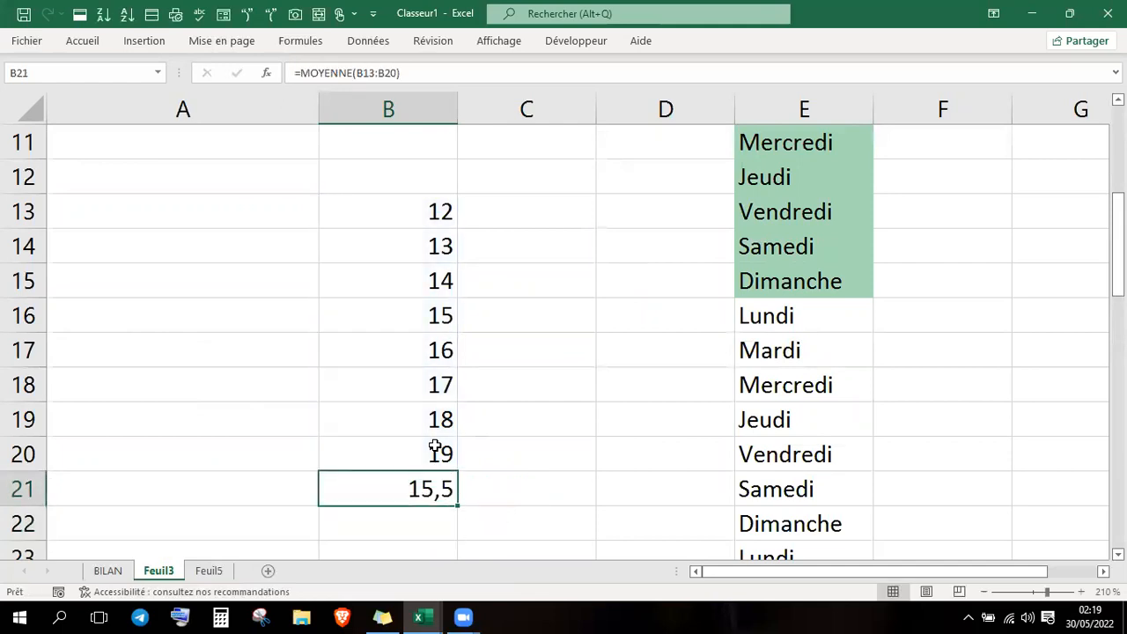
key("Up")
key("Up")
key("Up")
key("Up")
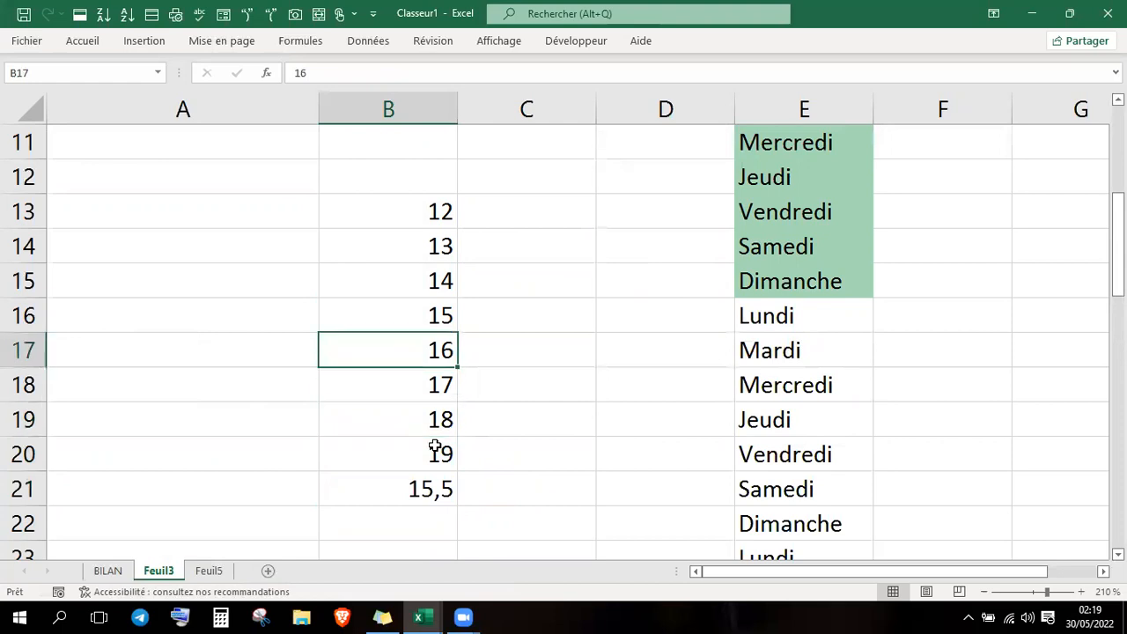
key("Down")
key("Down")
key("Down")
key("Down")
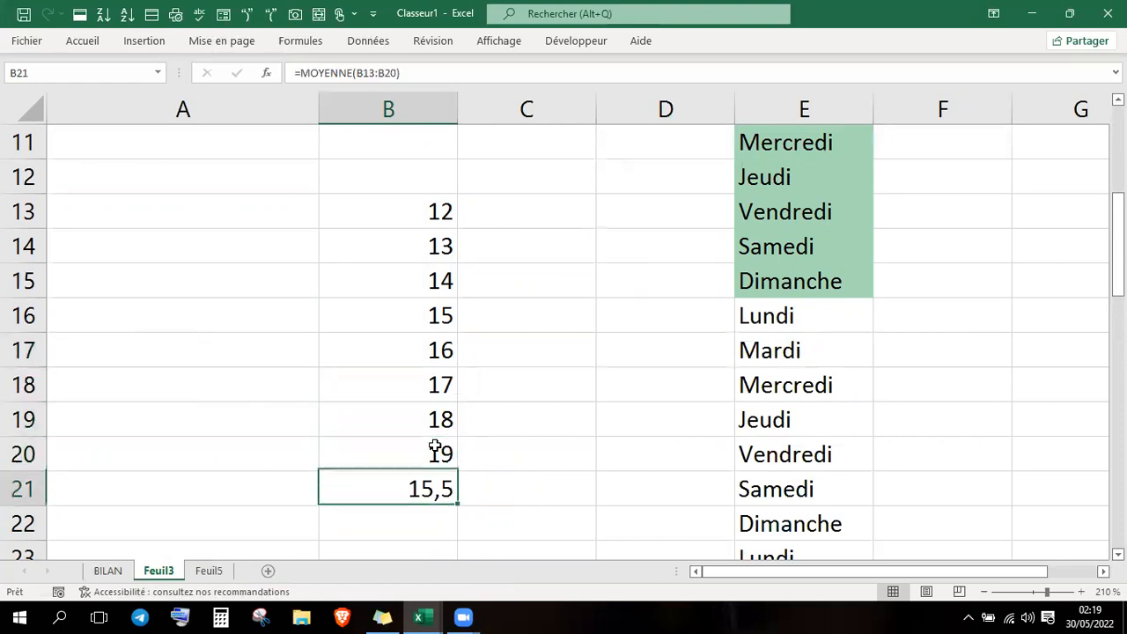
type("=")
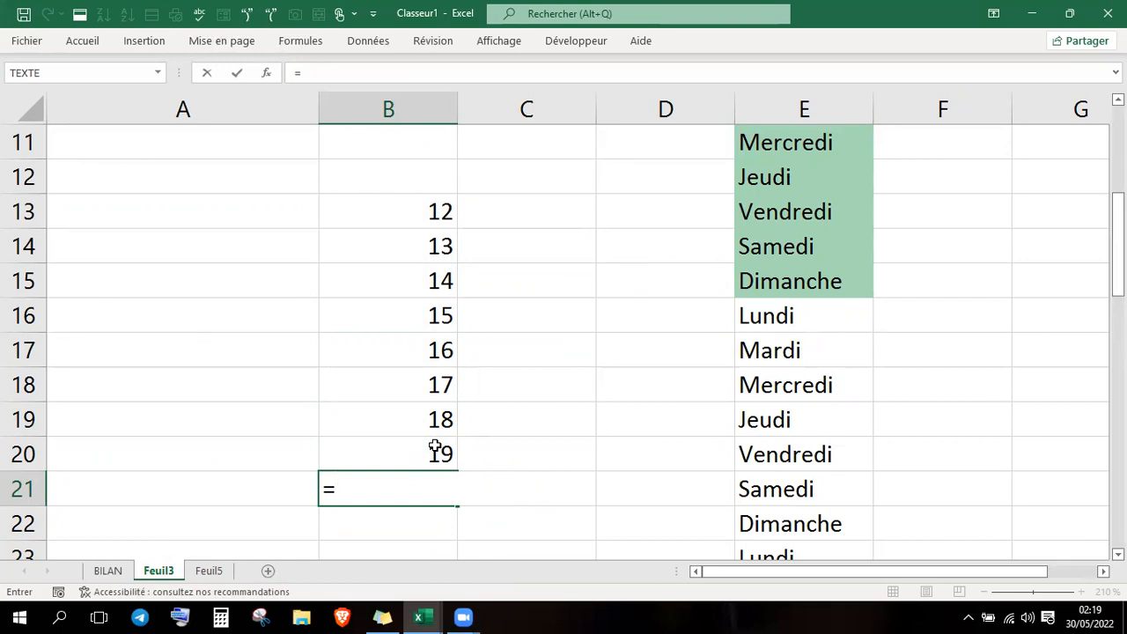
- Complete the formula =MAX(B13:B20) in B21
type("MA")
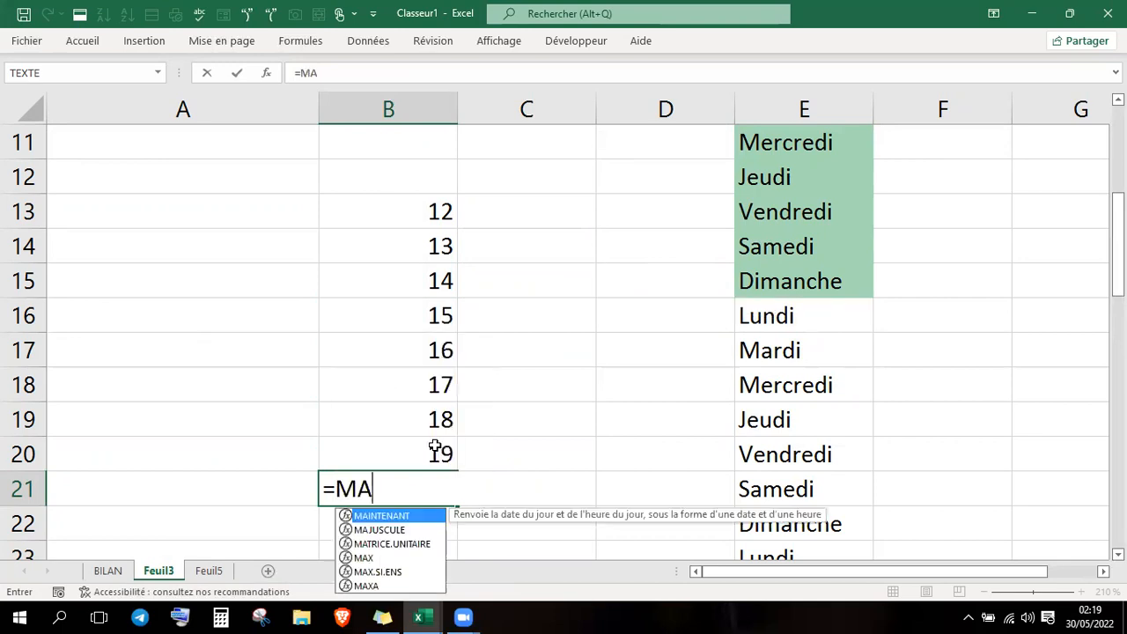
type("X")
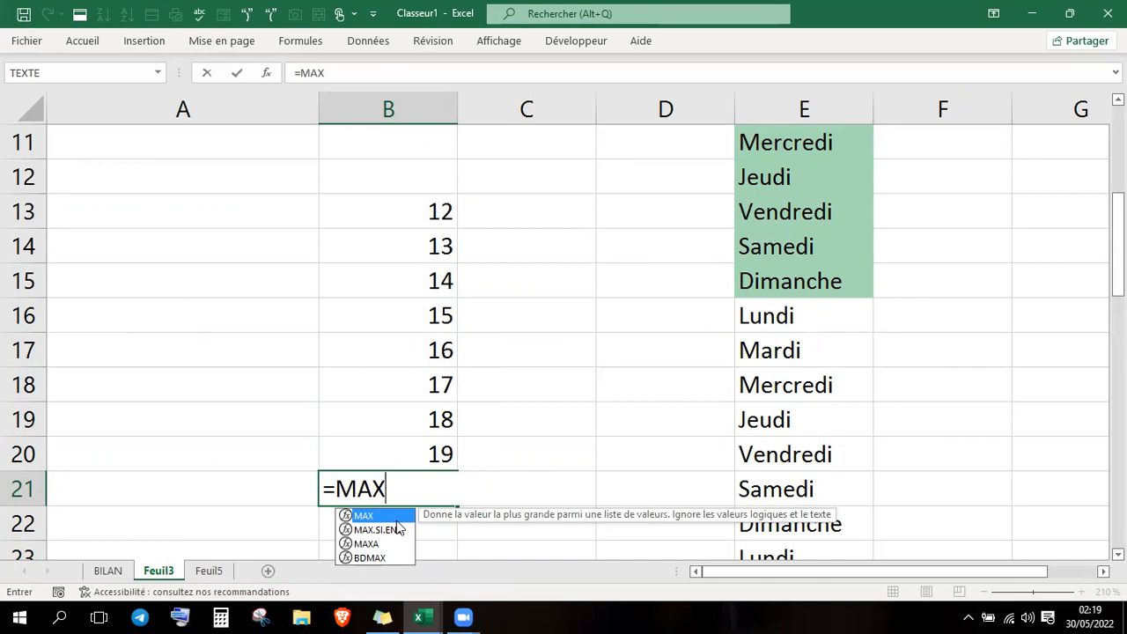
type("(")
left_click(425, 453)
left_click_drag(424, 422, 428, 220)
key("Return")
key("Up")
- Change B20 to 7 and fill the MAX cell B21 green
key("Up")
type("7")
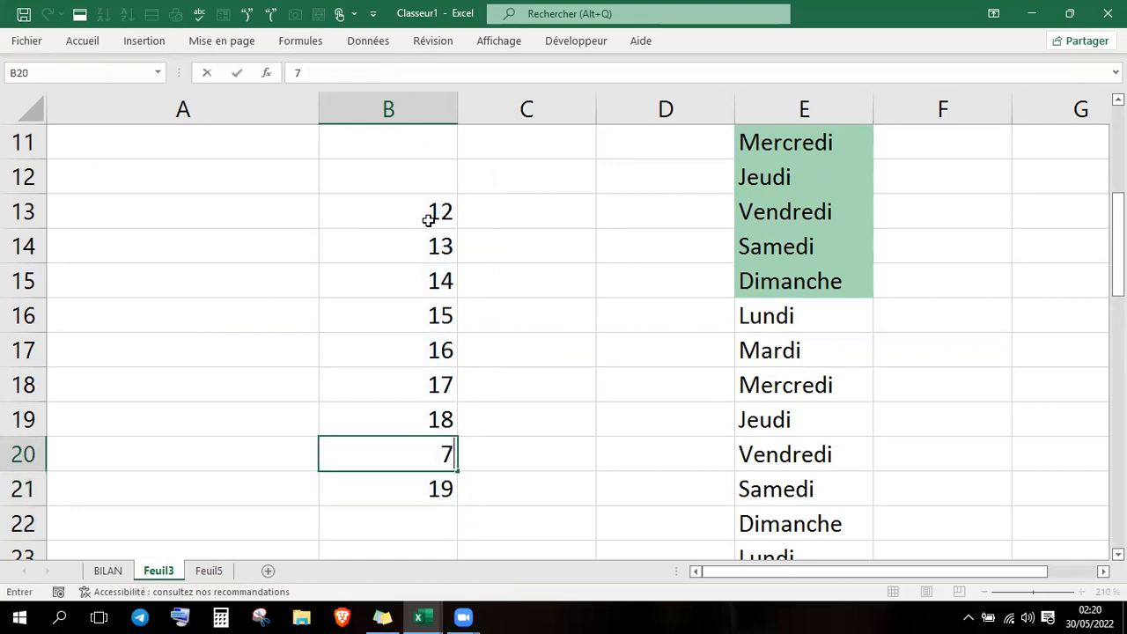
key("Return")
key("Up")
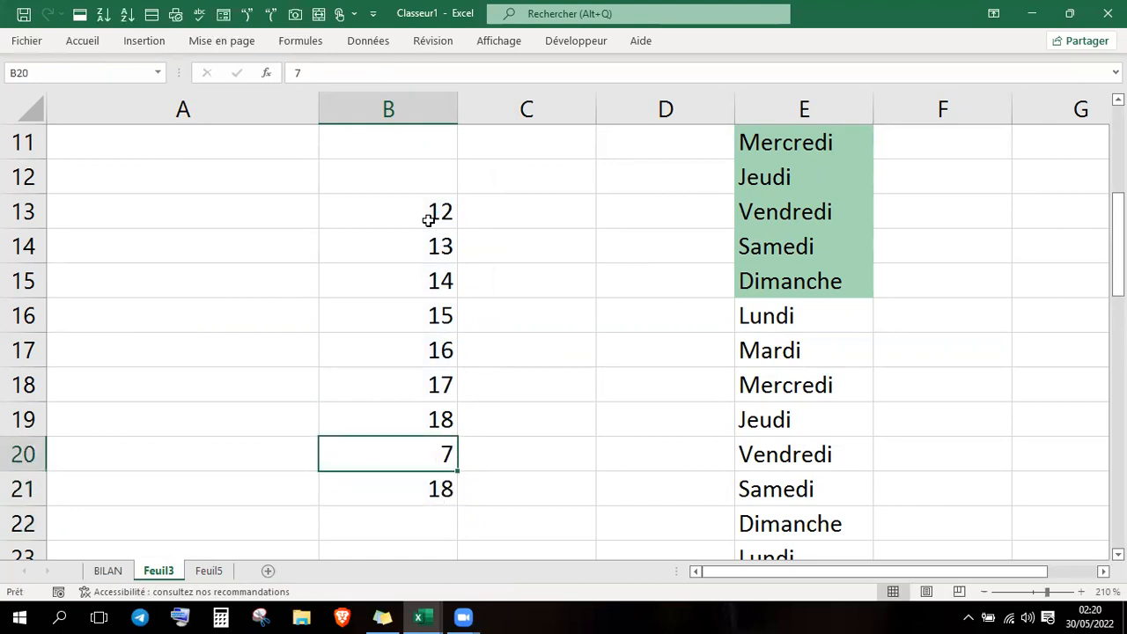
key("Down")
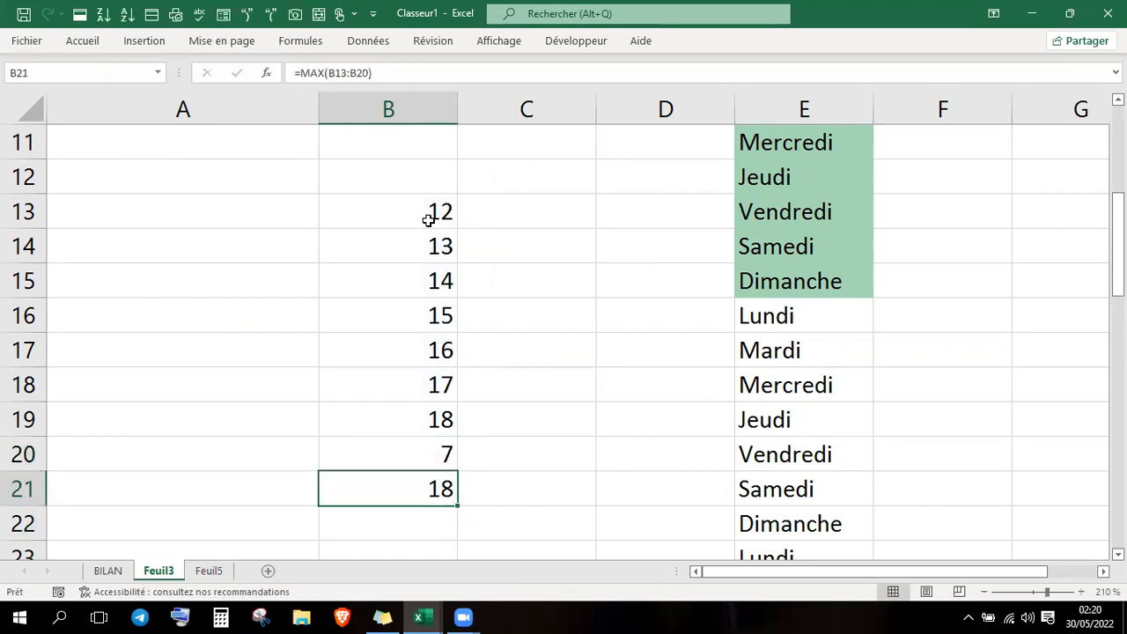
left_click(77, 44)
left_click(211, 97)
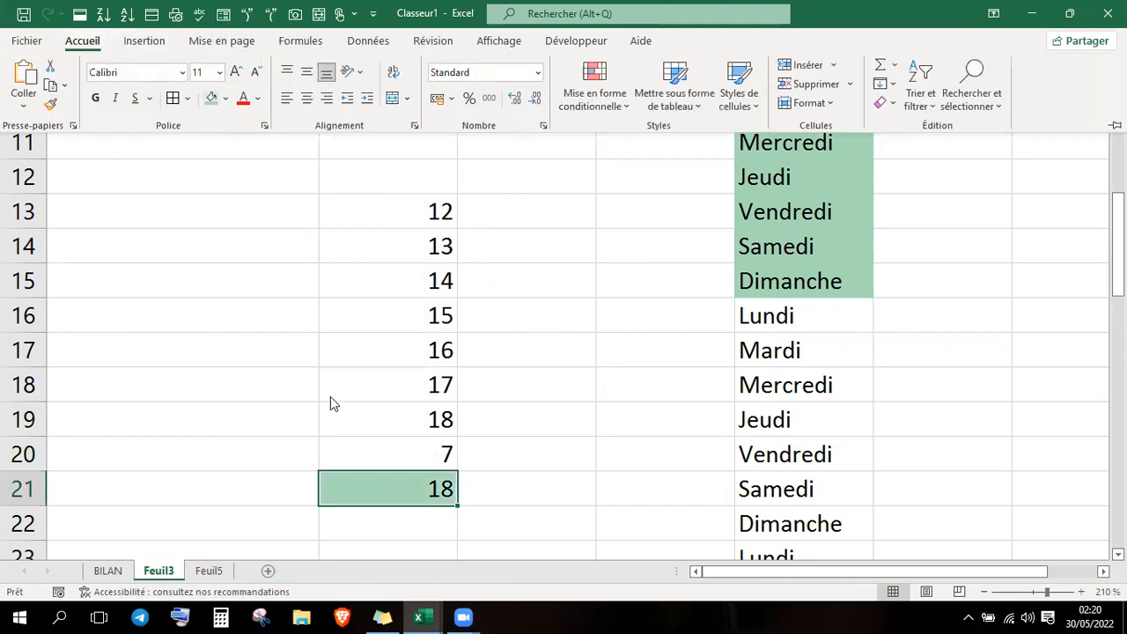
left_click(330, 398)
- Enter 200 in B16 and 2000 in B17, raising the maximum to 2000
left_click(405, 440)
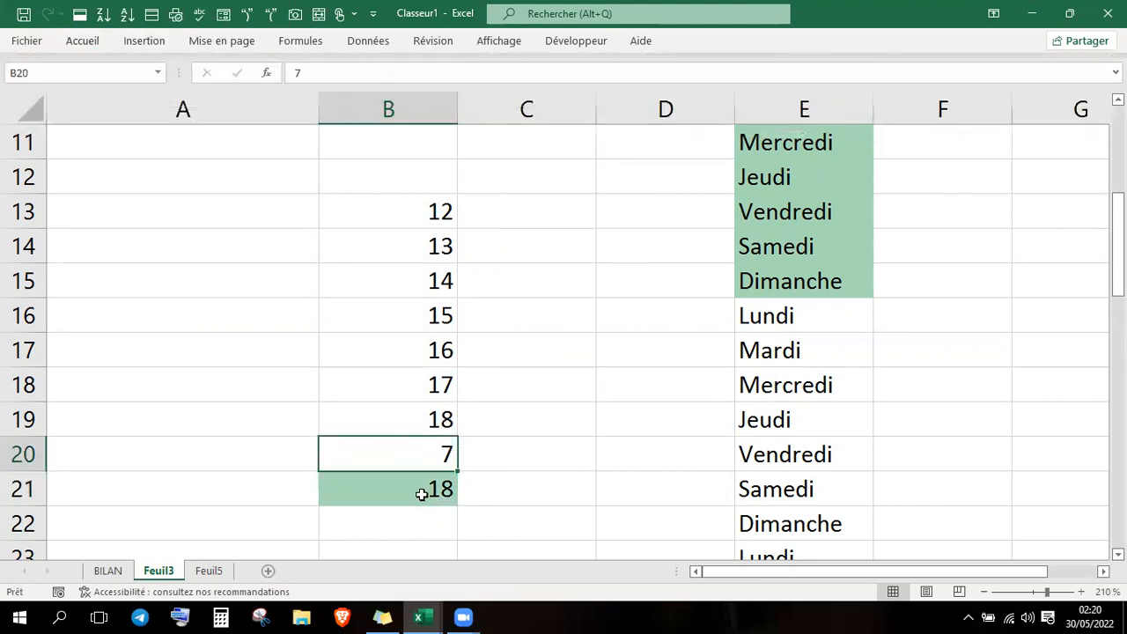
left_click(413, 302)
type("200")
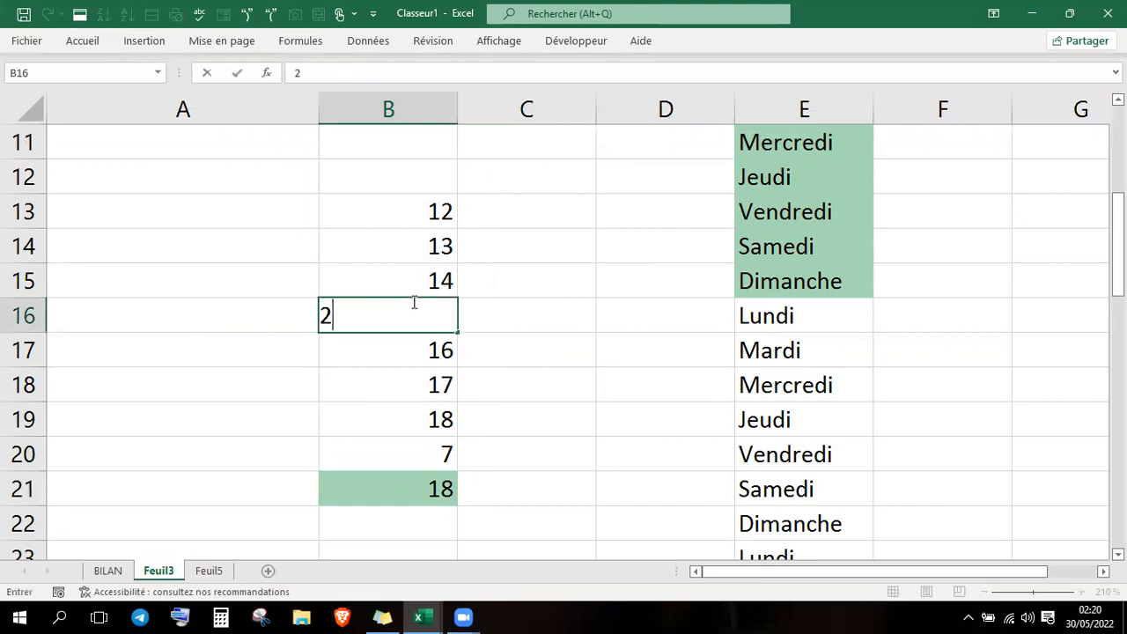
key("Return")
key("Down")
key("Down")
key("Down")
key("Down")
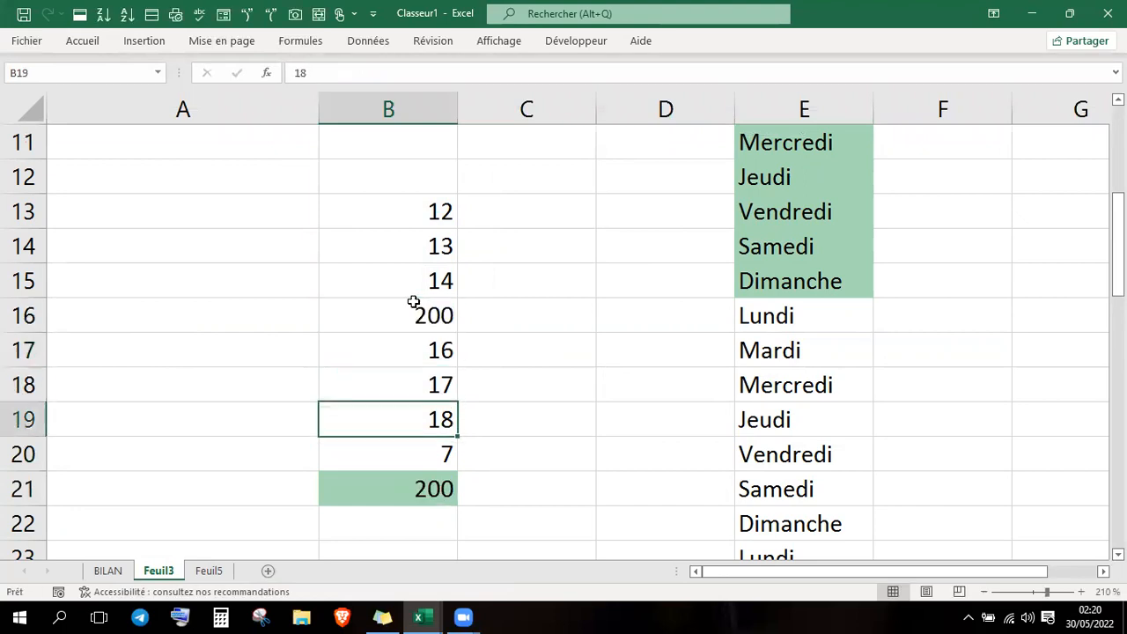
key("Up")
key("Up")
key("Up")
key("Up")
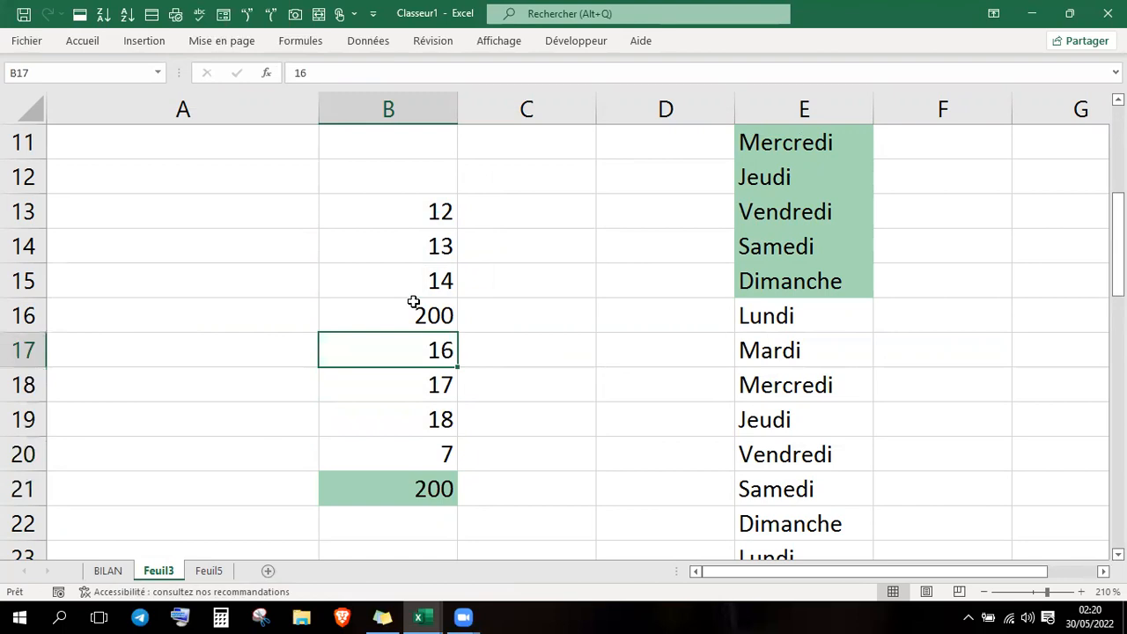
type("2000")
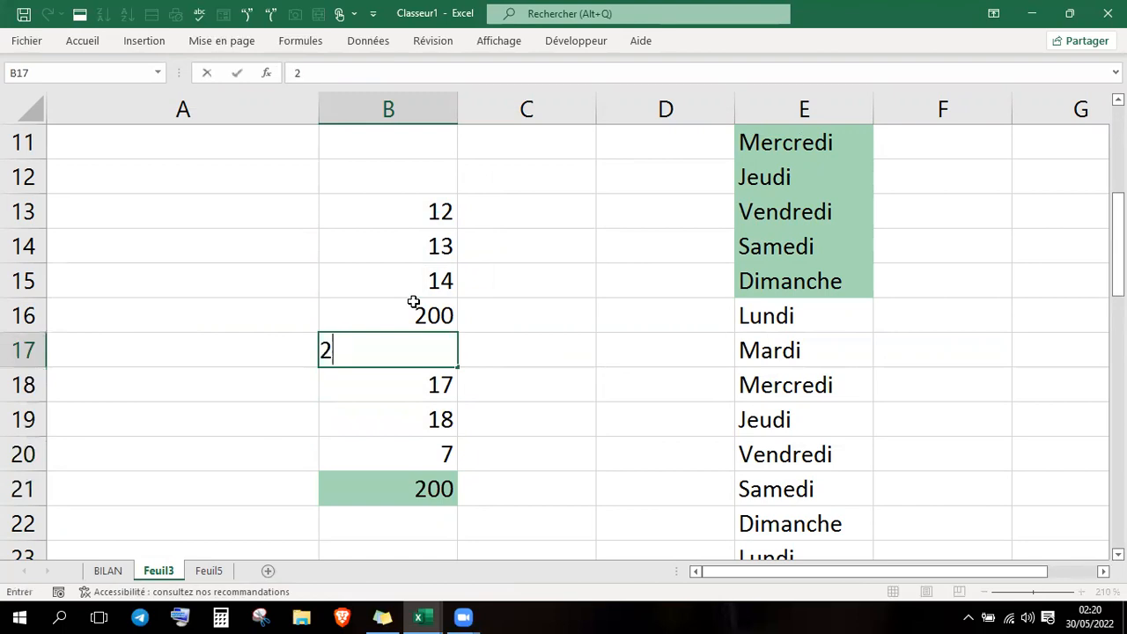
key("Return")
key("Down")
key("Down")
key("Down")
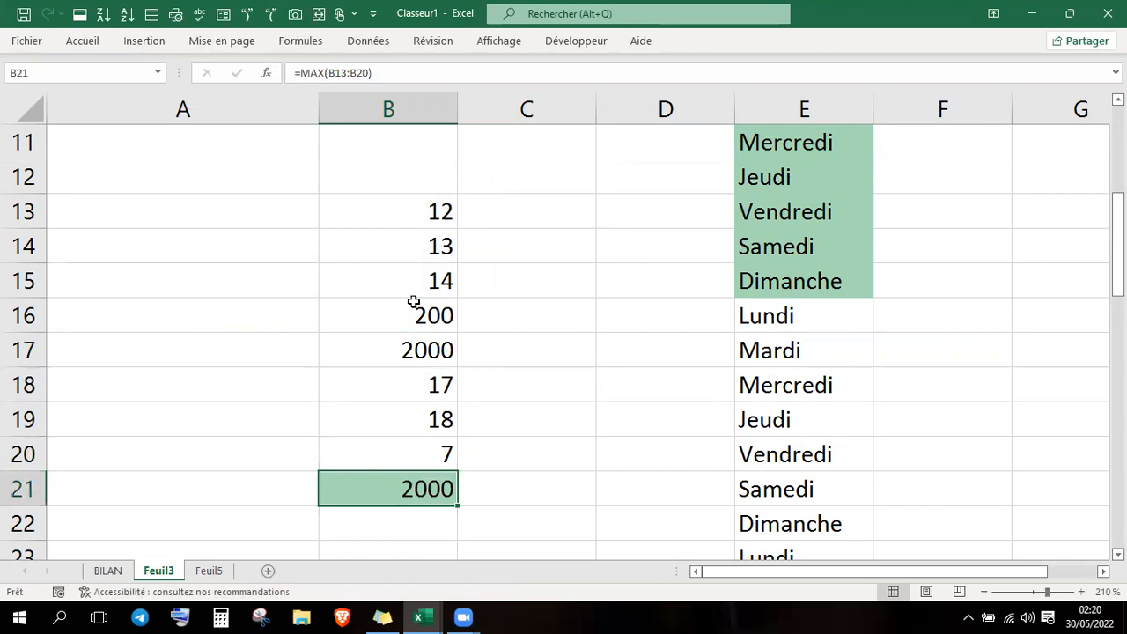
key("Down")
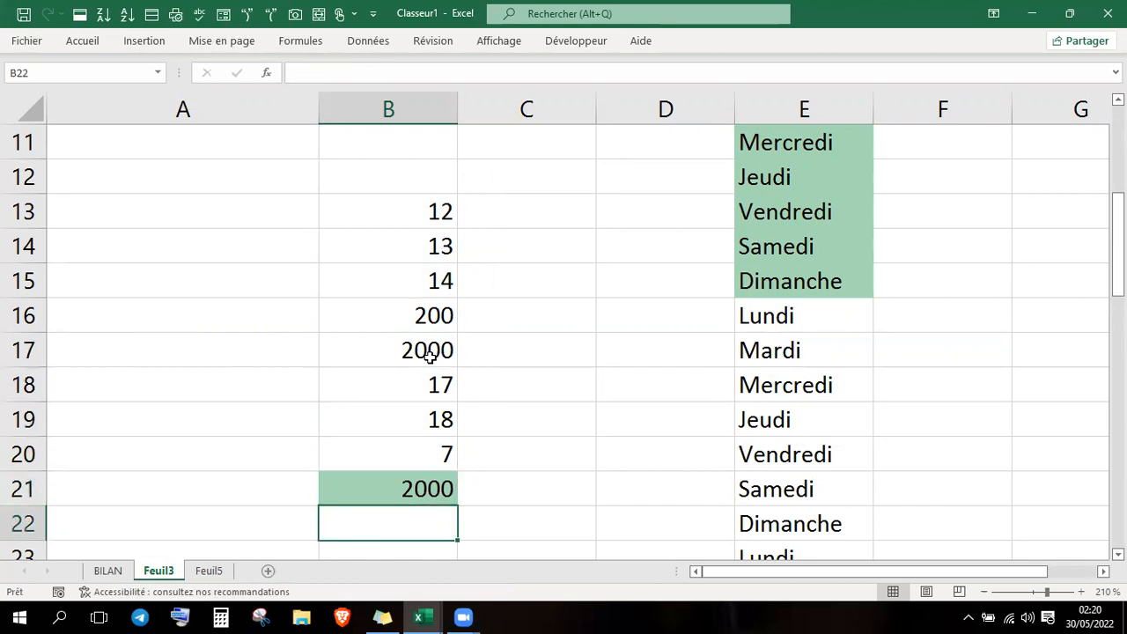
- Enter =MIN(B13:B20) in B22, returning 7 below the maximum
type("=MIN")
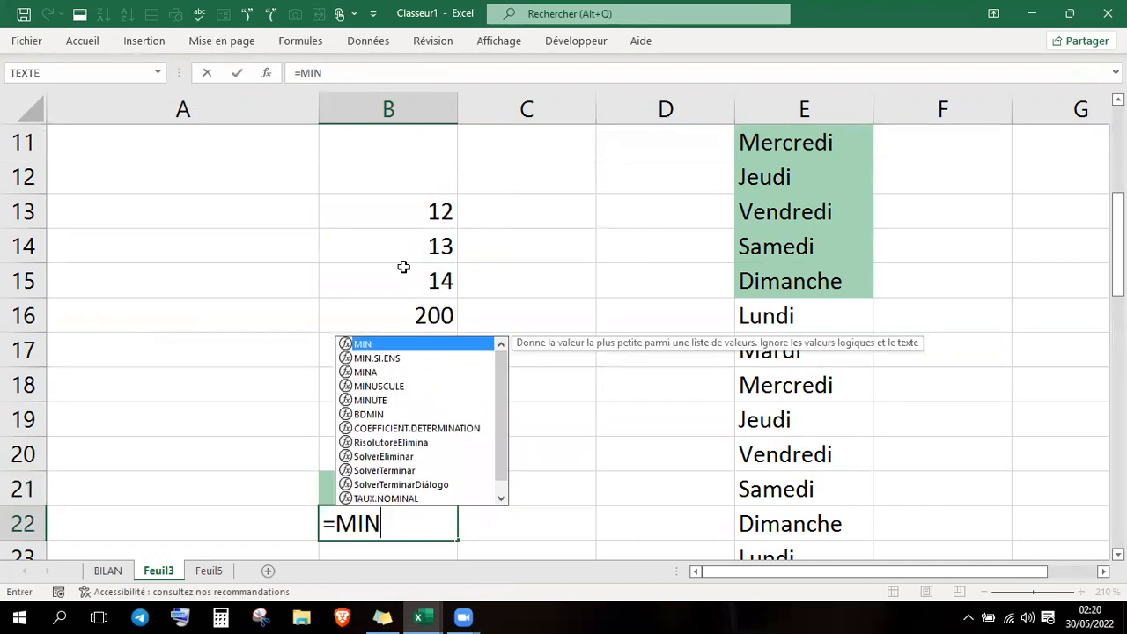
double_click(363, 345)
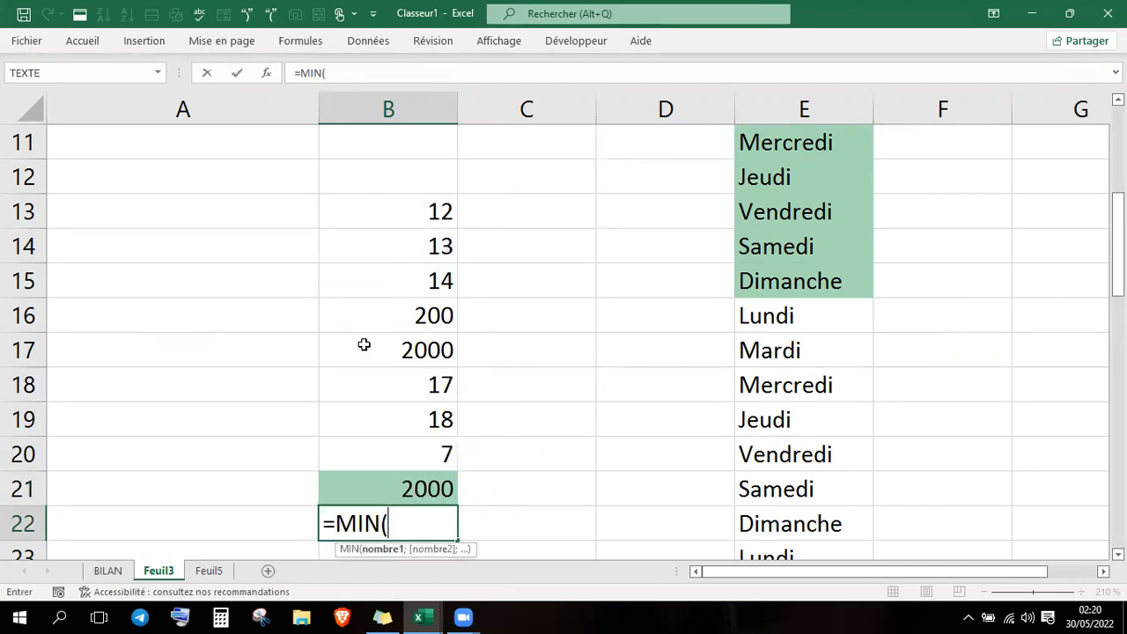
left_click_drag(411, 450, 399, 217)
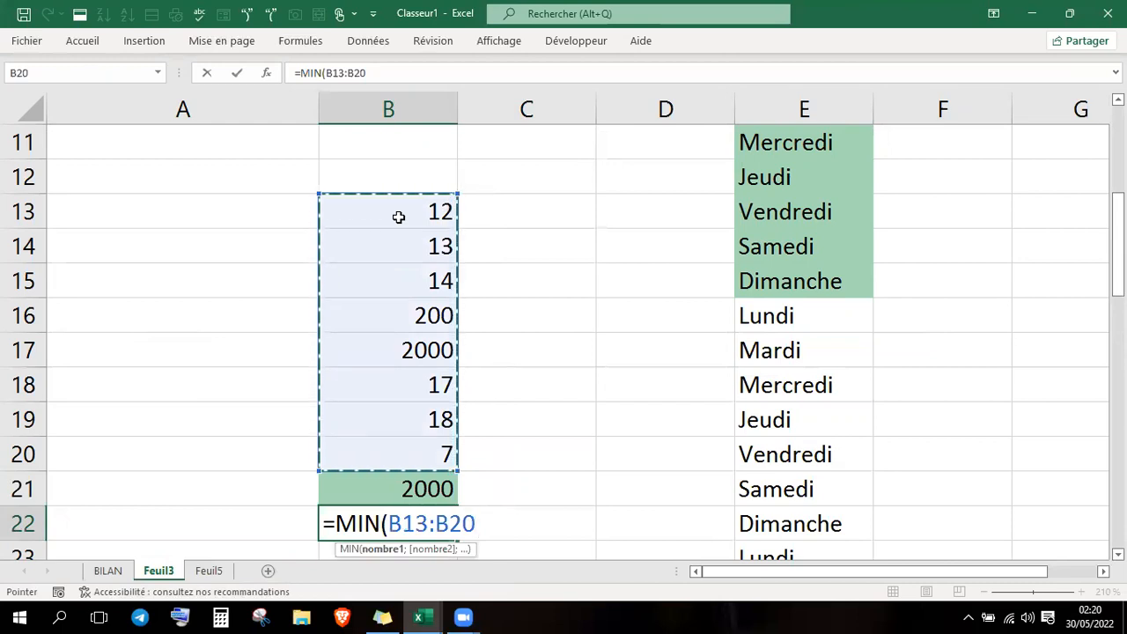
key("Return")
key("Up")
key("Up")
key("Up")
key("Up")
key("Up")
key("Up")
key("Up")
key("Up")
key("Up")
key("Up")
key("Up")
key("Up")
key("Up")
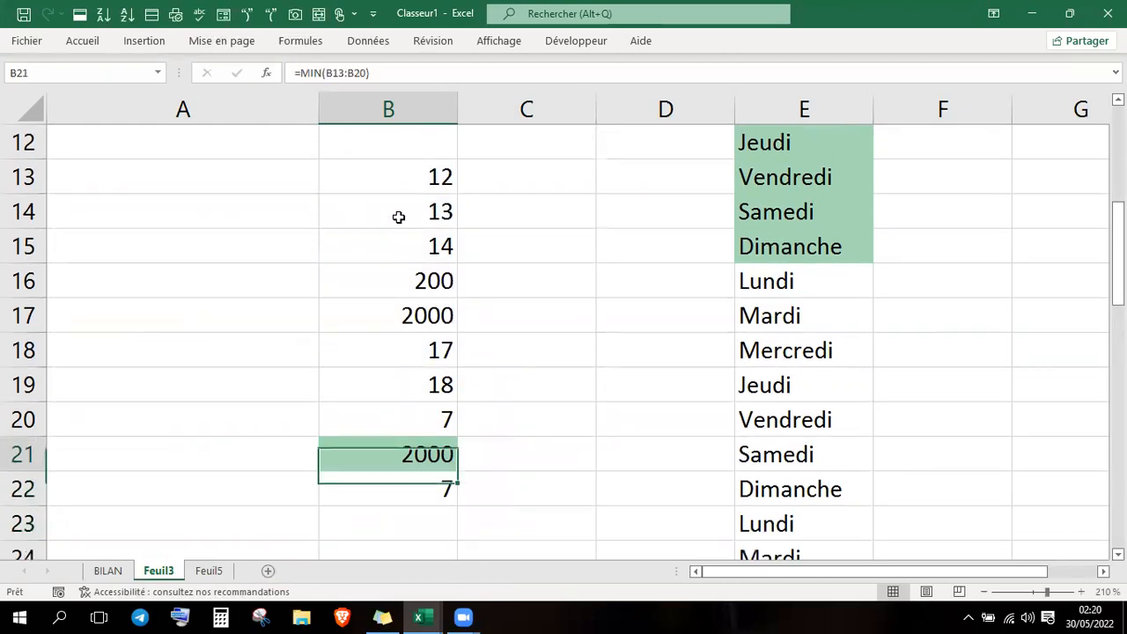
key("Down")
key("Down")
key("Down")
key("Down")
key("Down")
key("Down")
key("Down")
key("Down")
key("Down")
key("Down")
key("Down")
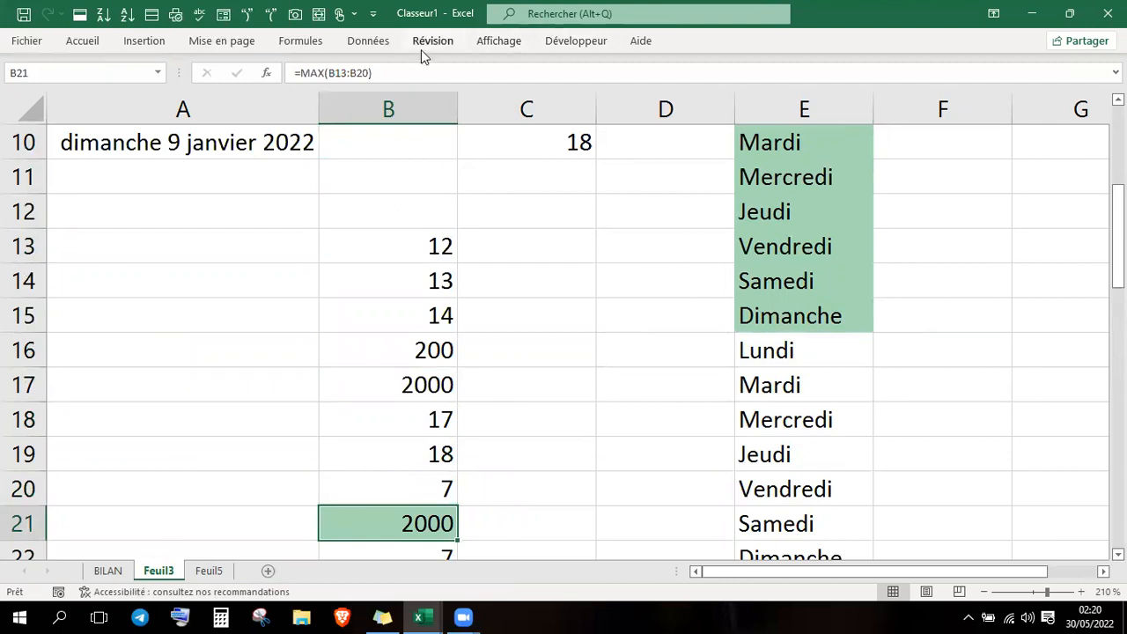
left_click(308, 49)
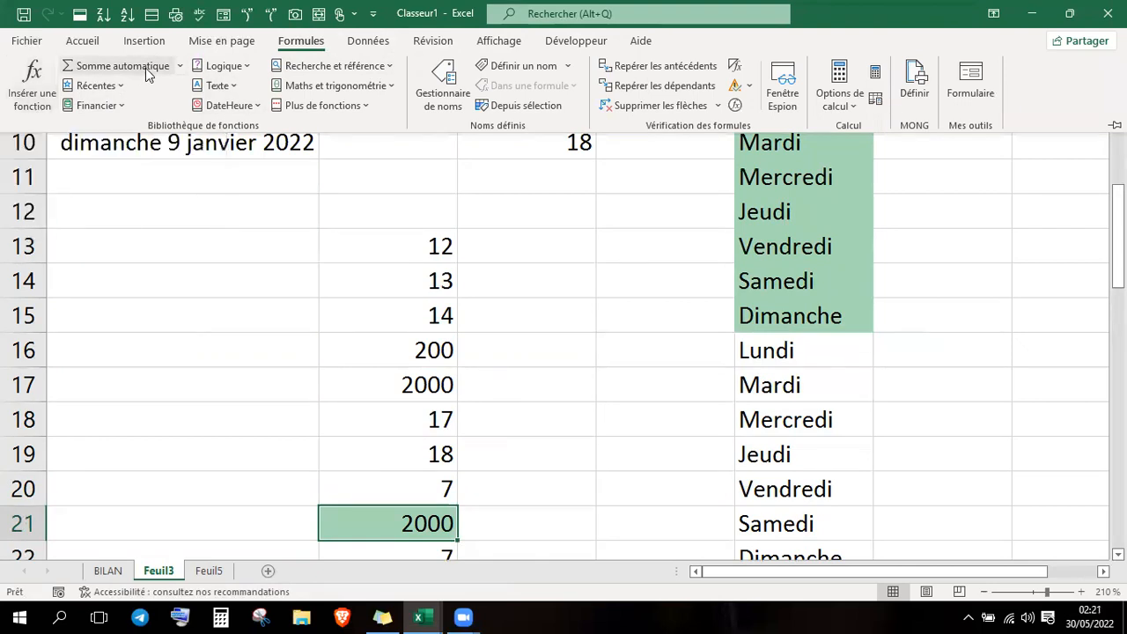
left_click(124, 109)
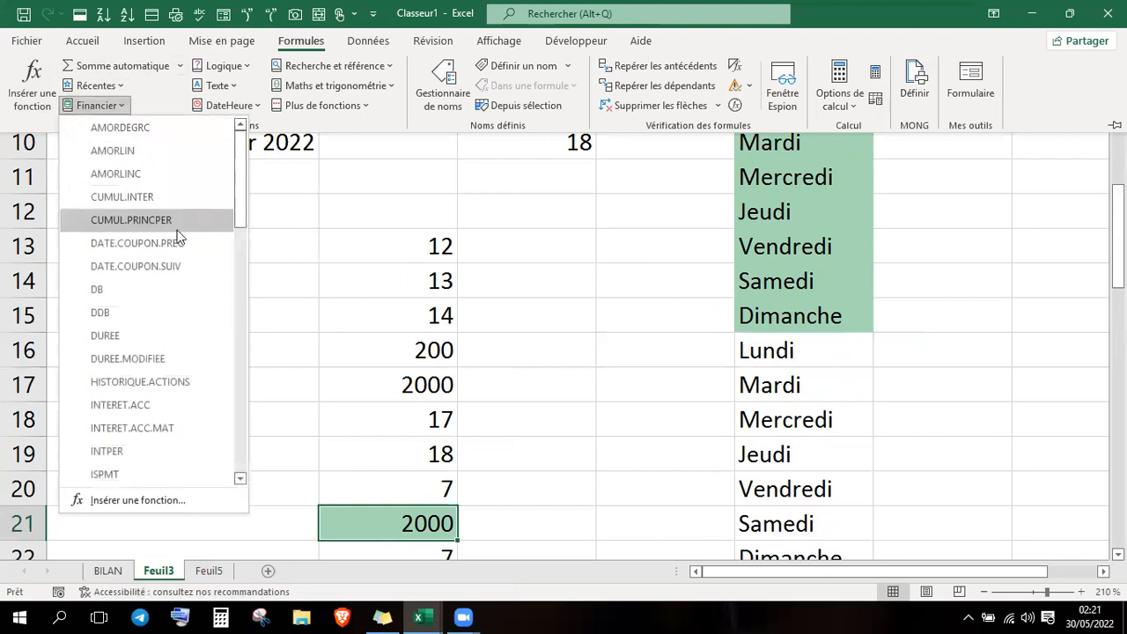
left_click_drag(238, 202, 240, 346)
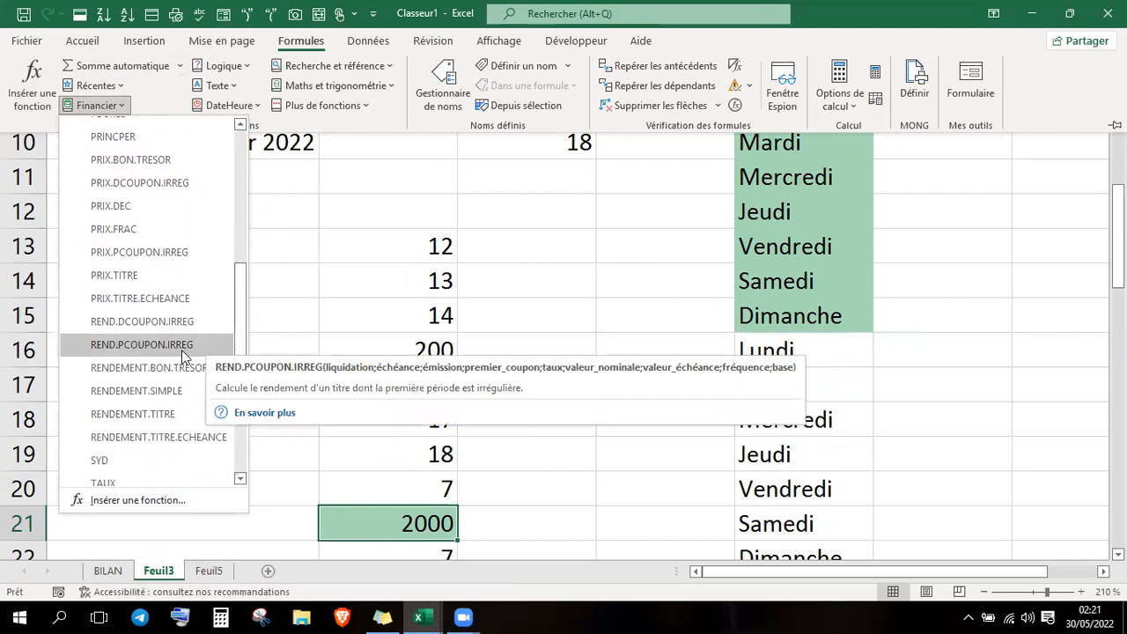
left_click(247, 71)
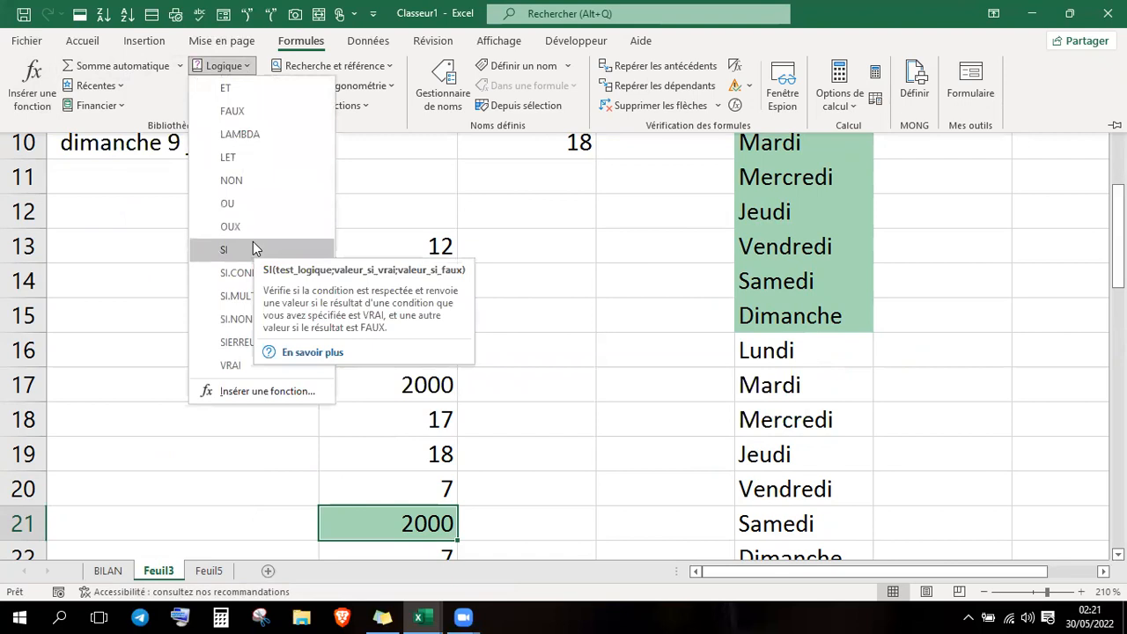
left_click(391, 119)
left_click(387, 67)
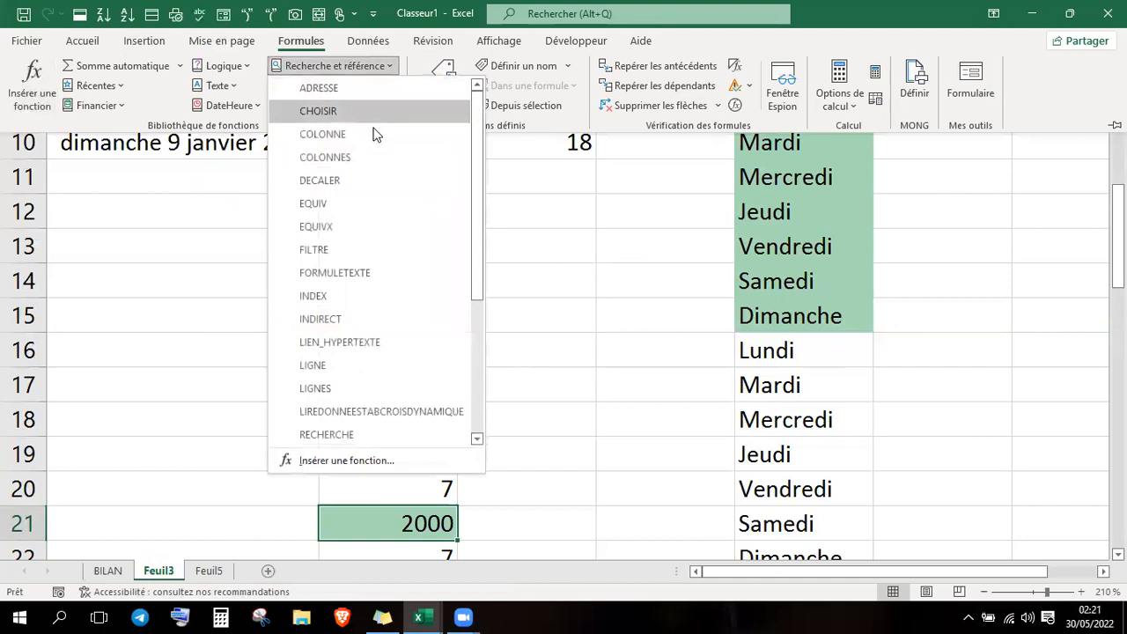
left_click(165, 112)
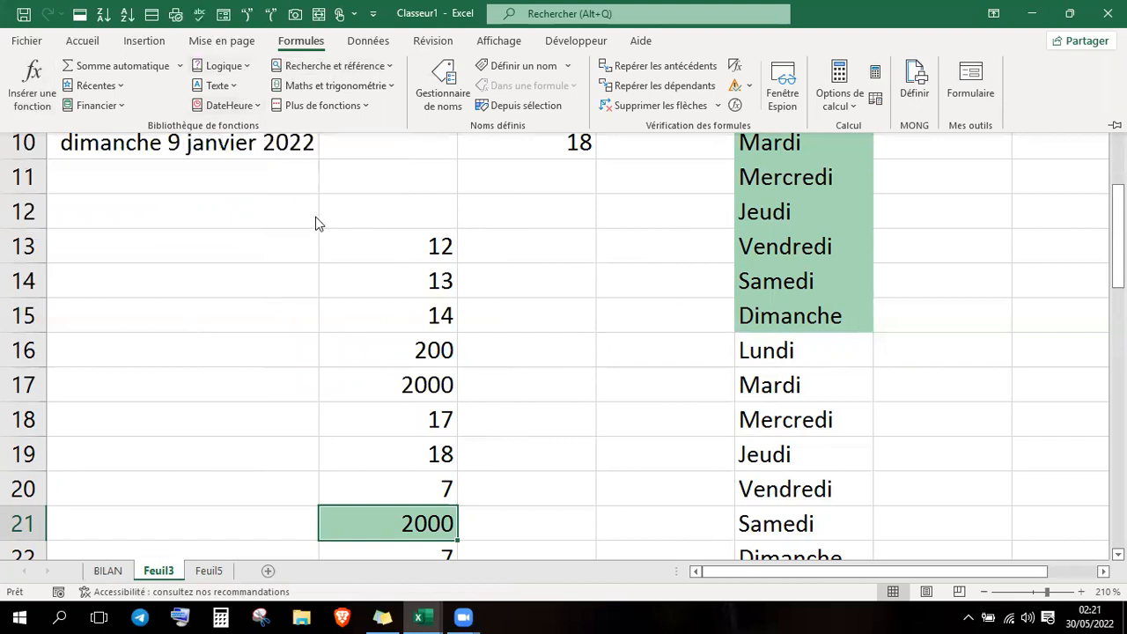
left_click(314, 280)
- Fill cell A13 yellow
left_click(312, 276)
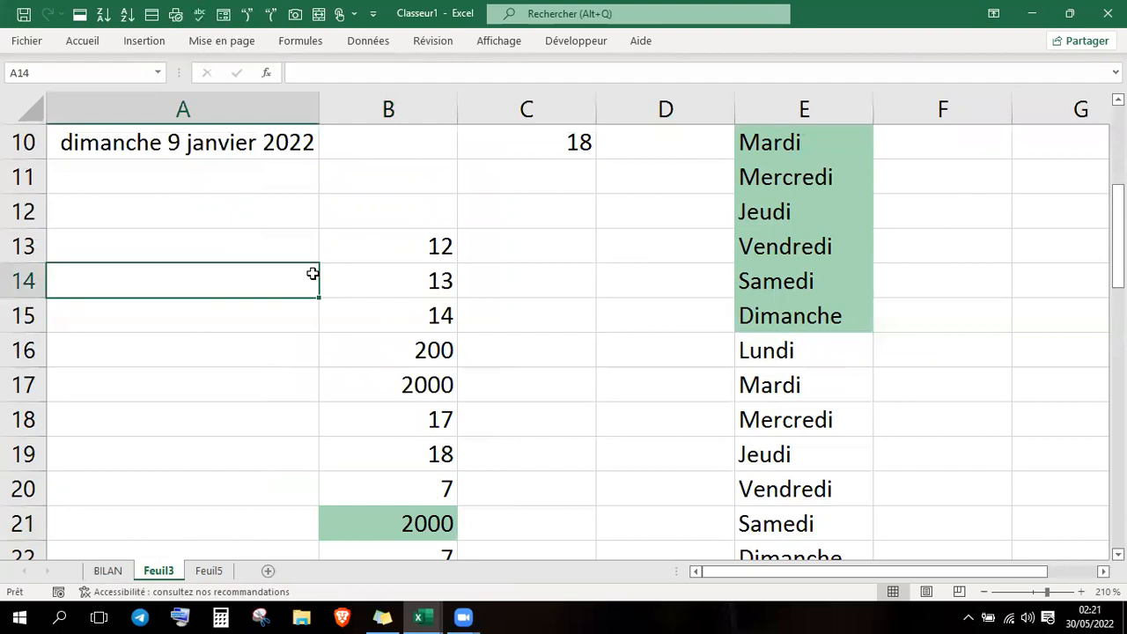
left_click(277, 254)
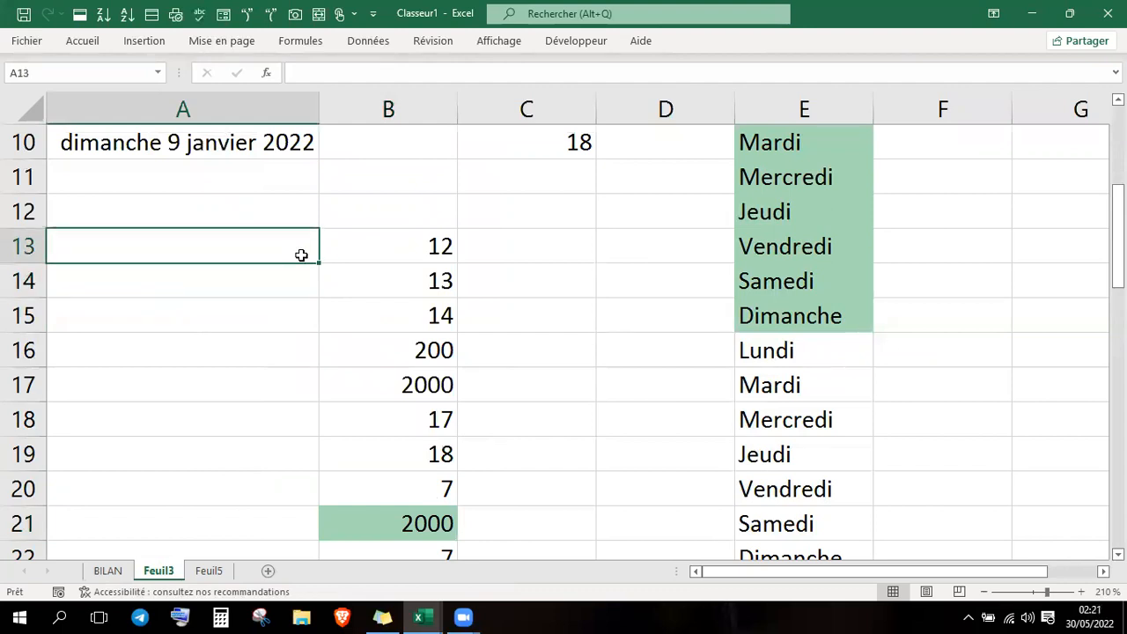
left_click(82, 41)
left_click(225, 100)
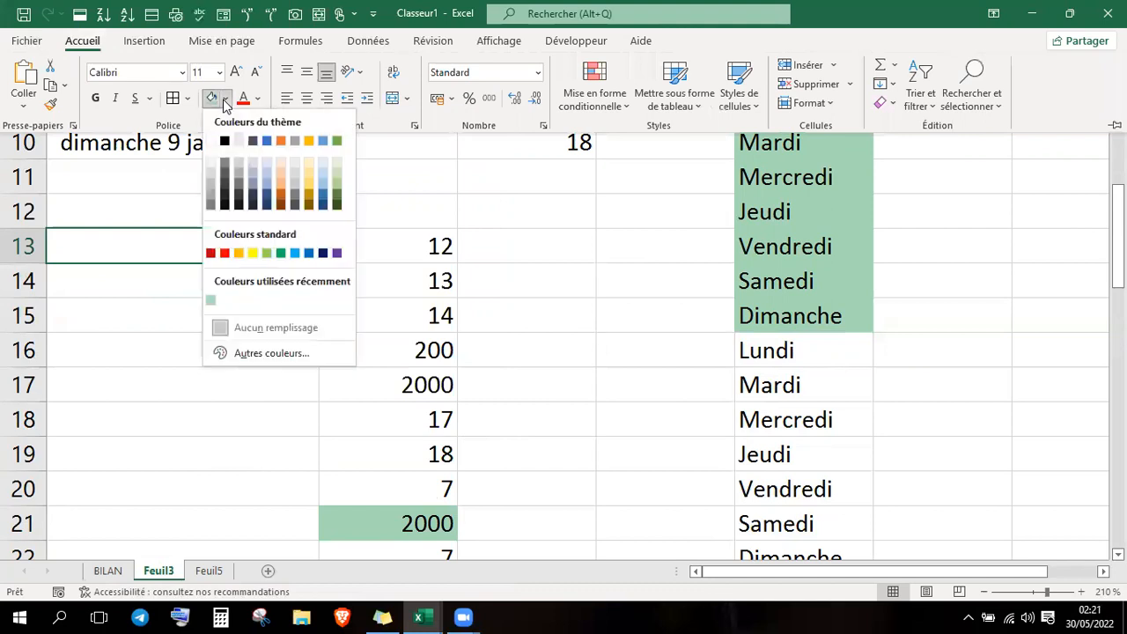
left_click(253, 255)
- Fill A15 blue, then change it to a pale grey theme colour
left_click(218, 291)
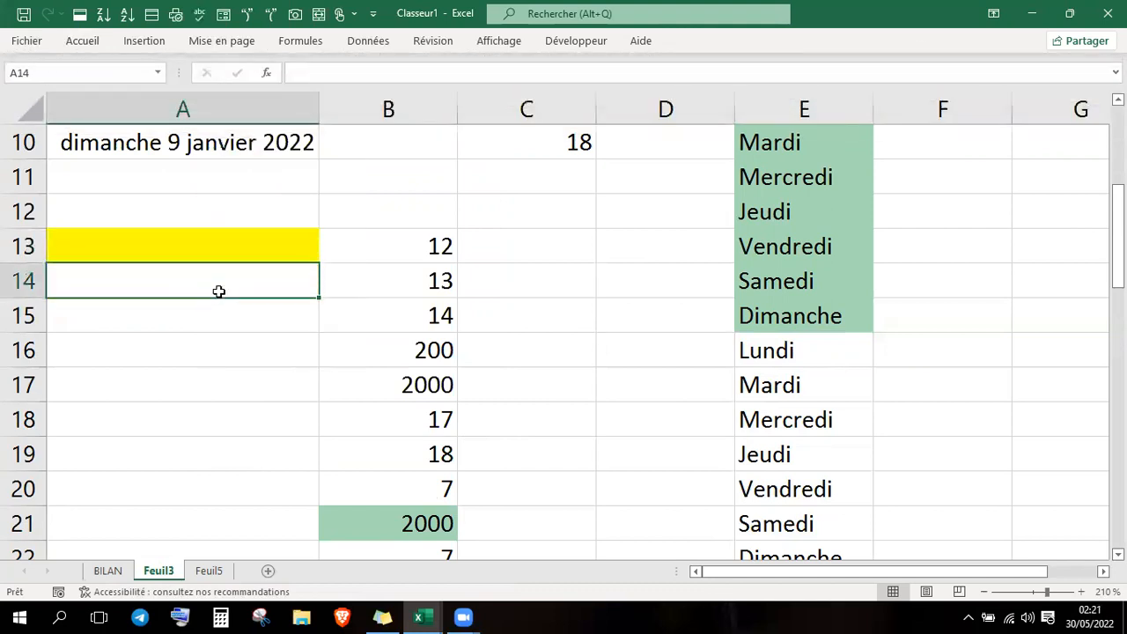
left_click(178, 317)
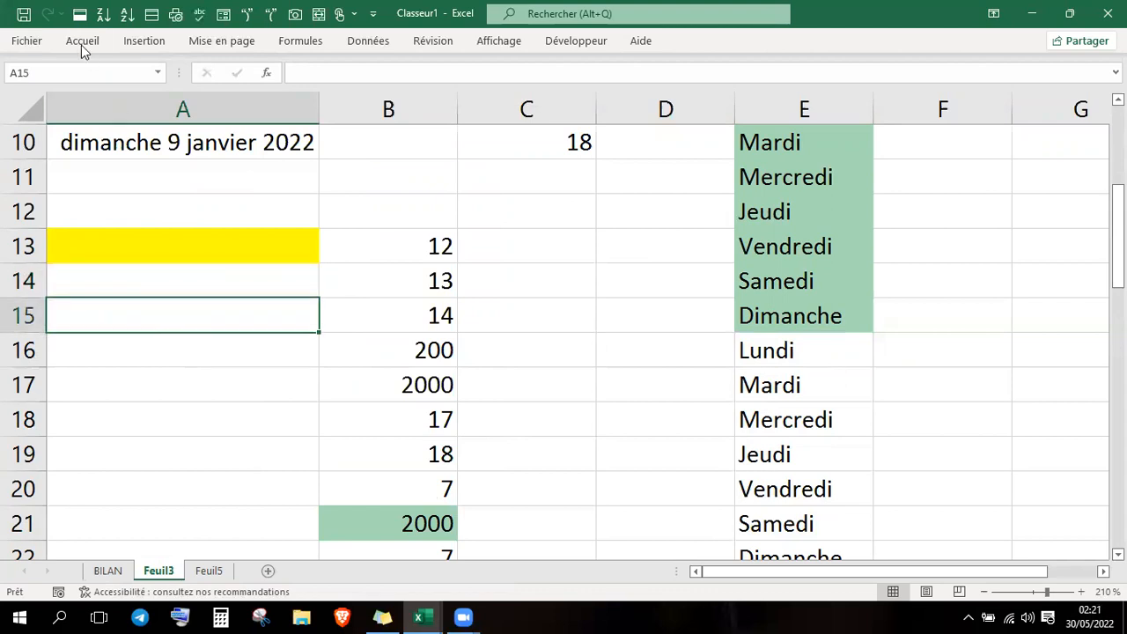
left_click(225, 99)
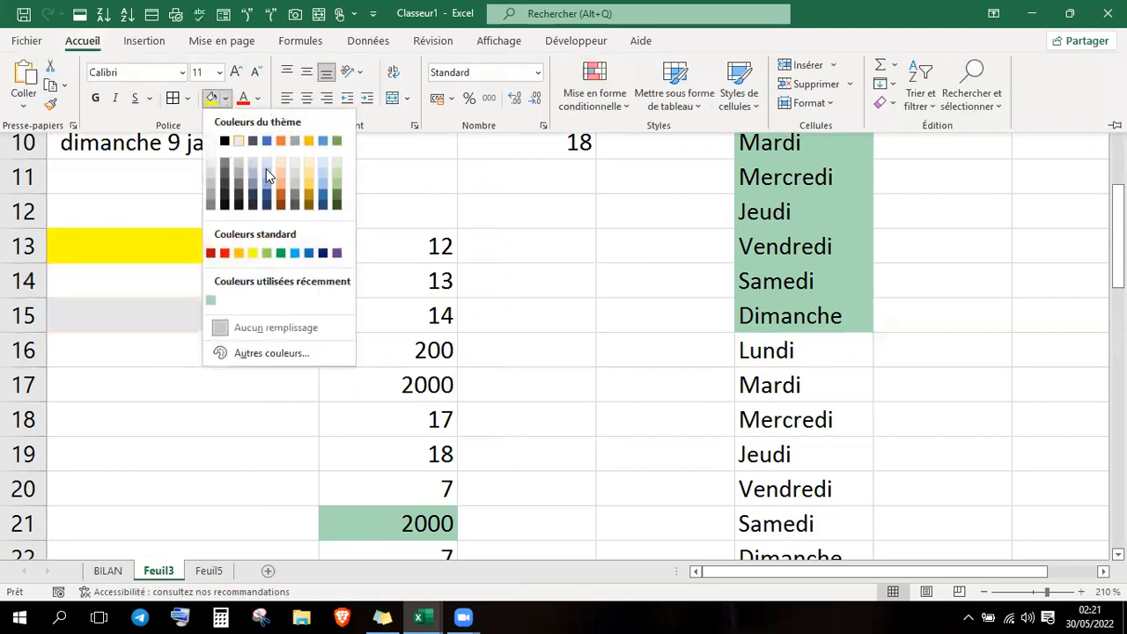
left_click(267, 142)
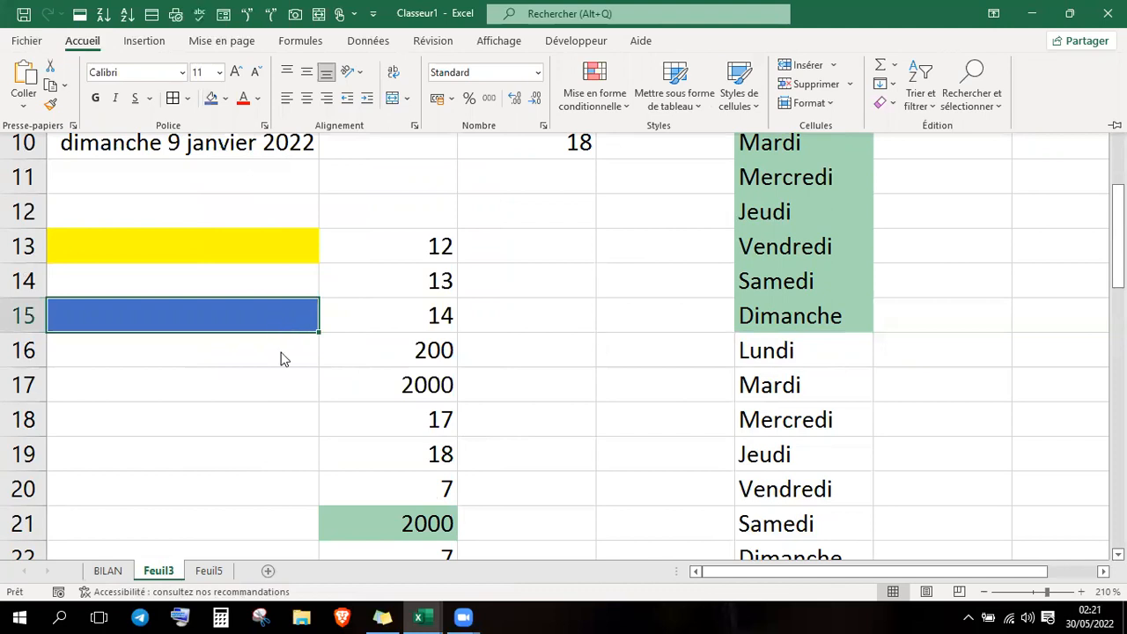
left_click(226, 98)
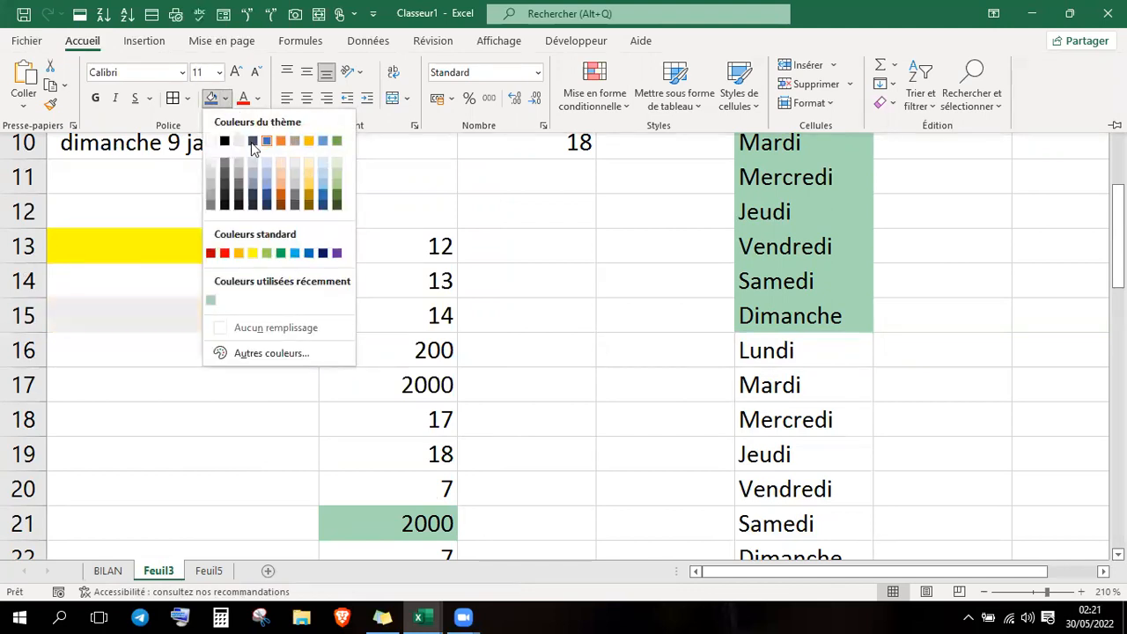
left_click(212, 164)
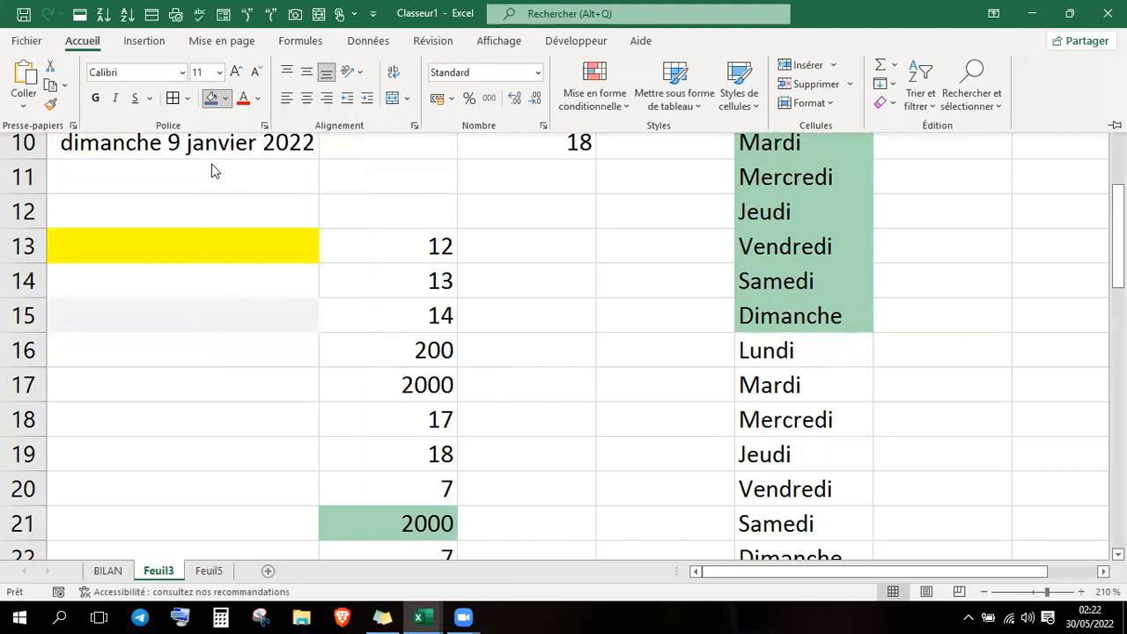
left_click(335, 343)
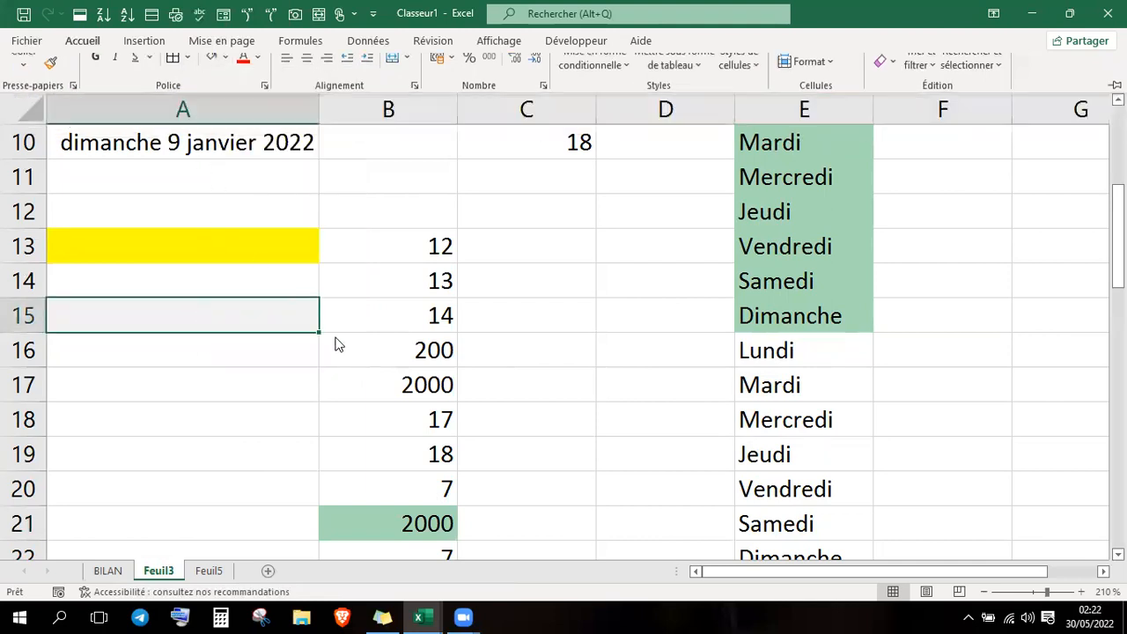
left_click(334, 339)
- Enter 1000 in the yellow cell A13
left_click(199, 239)
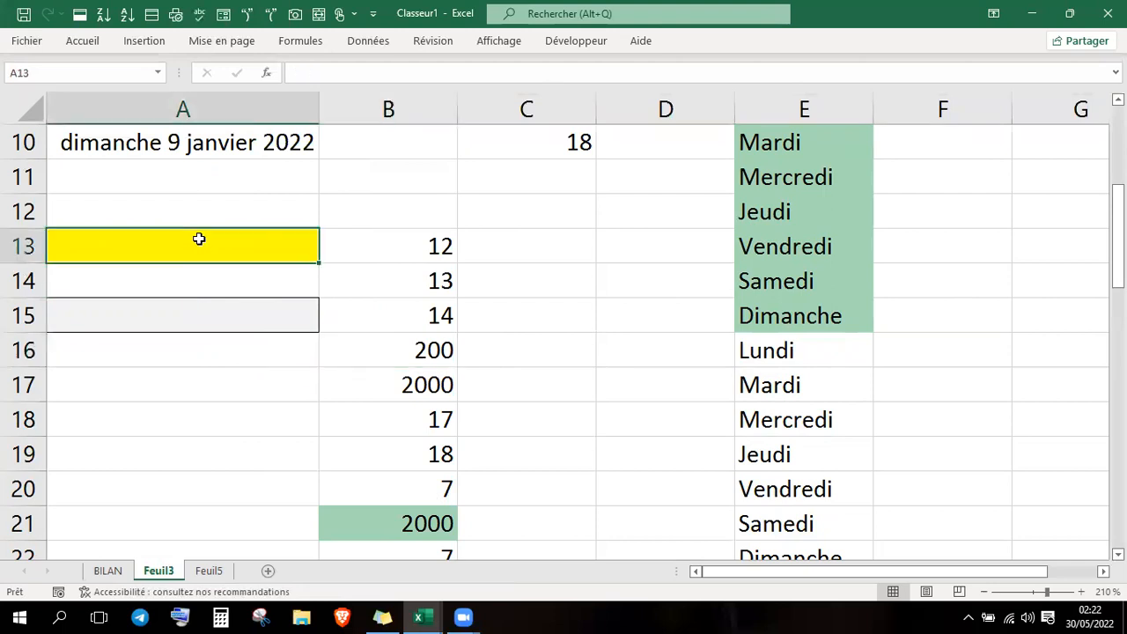
type("1000")
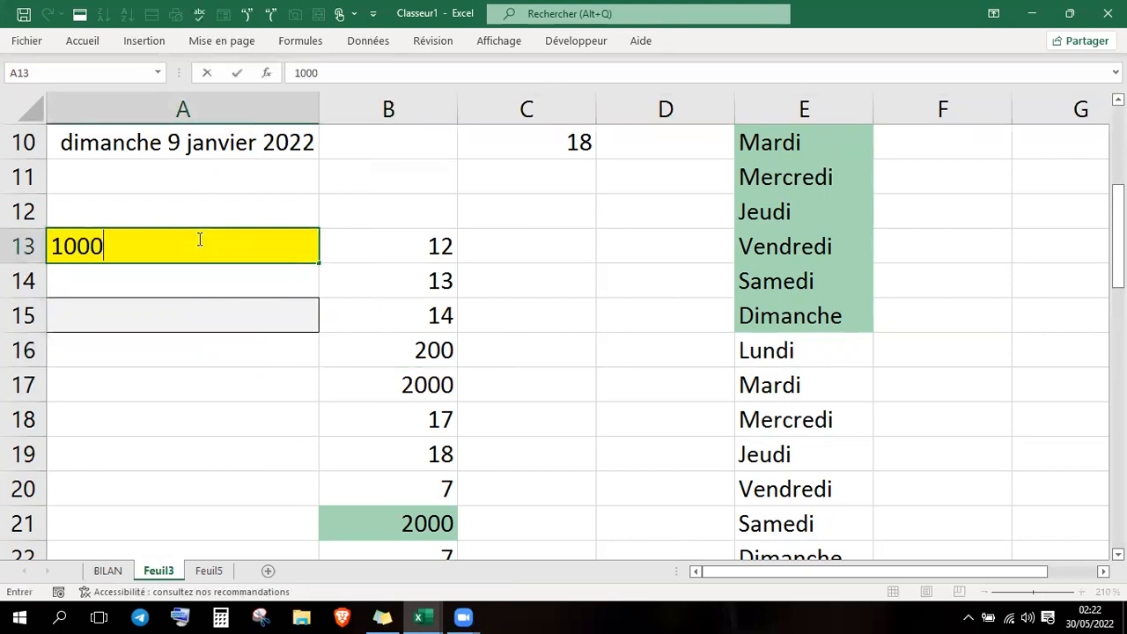
key("Return")
left_click(199, 240)
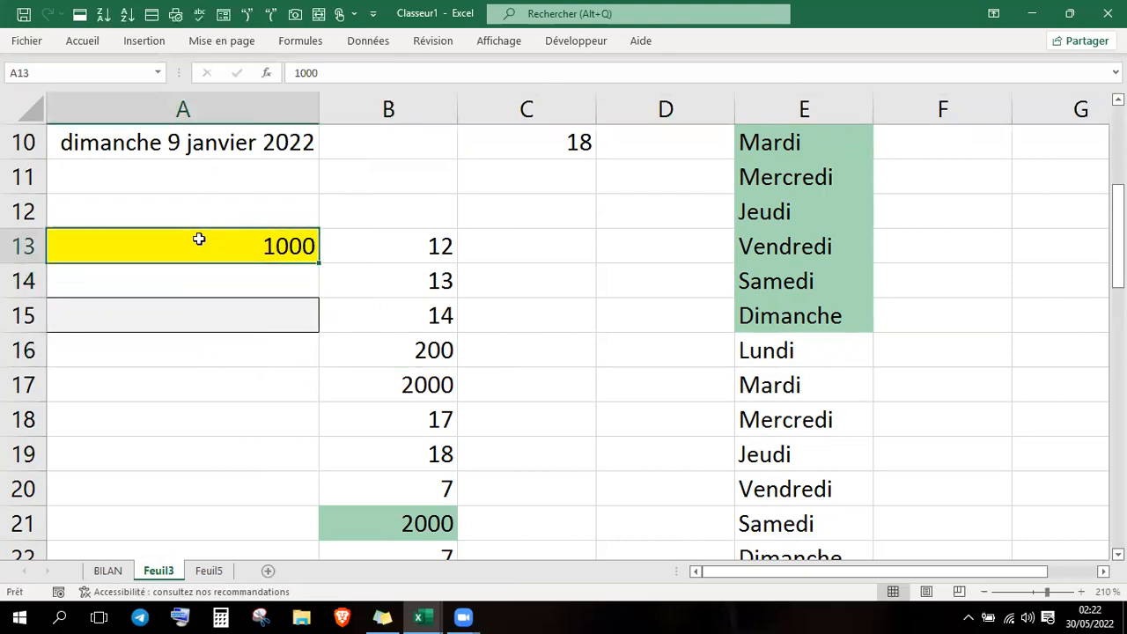
key("Down")
key("Down")
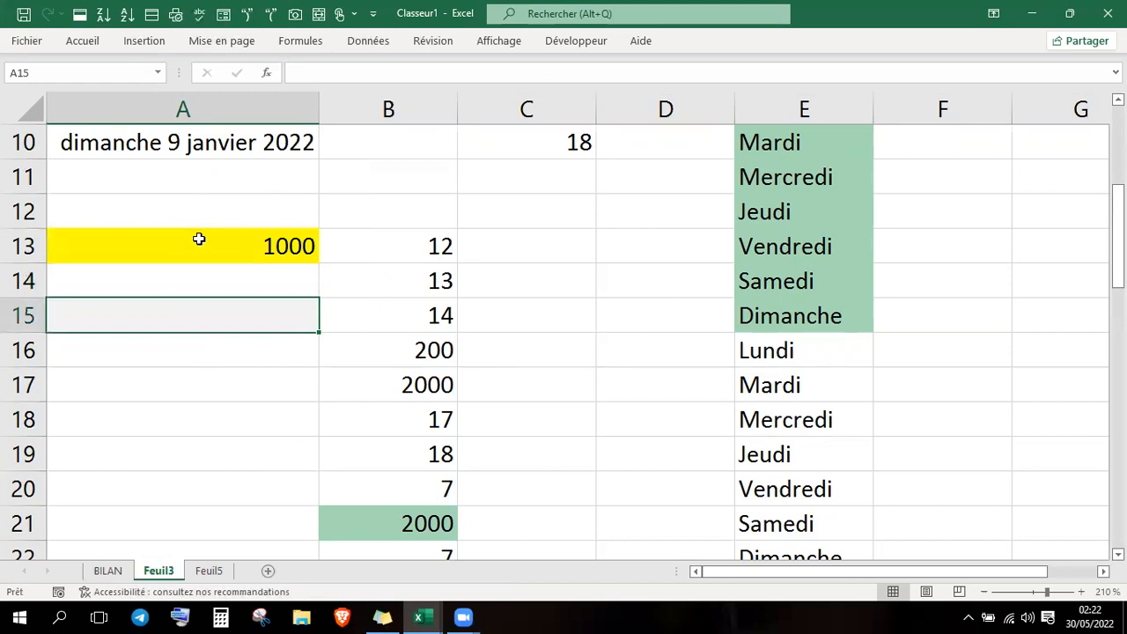
key("Up")
key("Up")
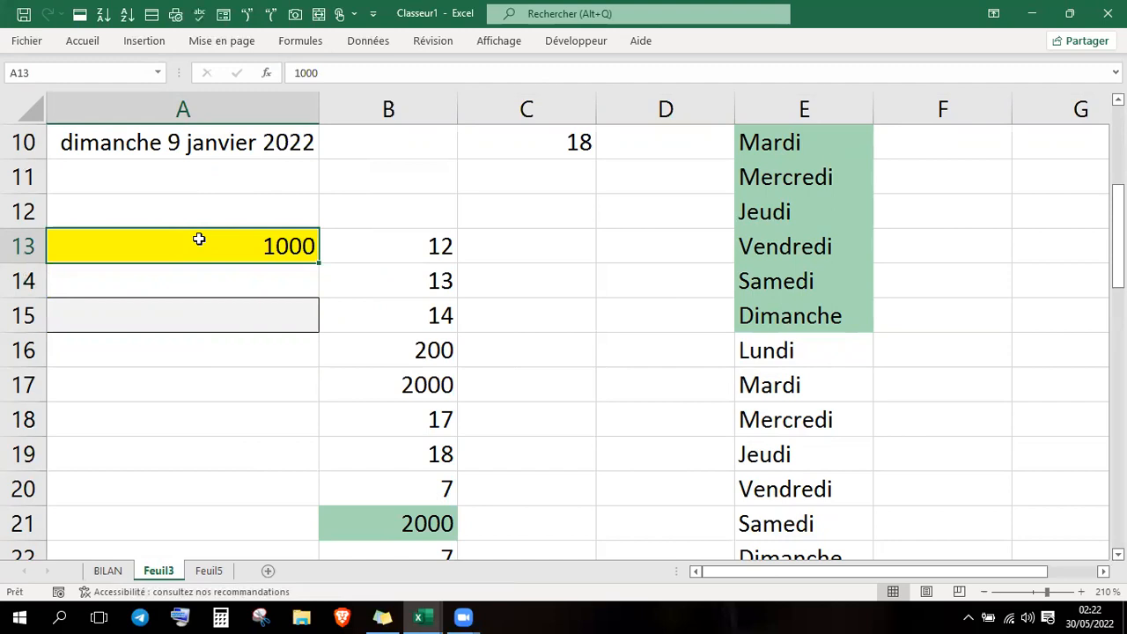
key("Down")
key("Down")
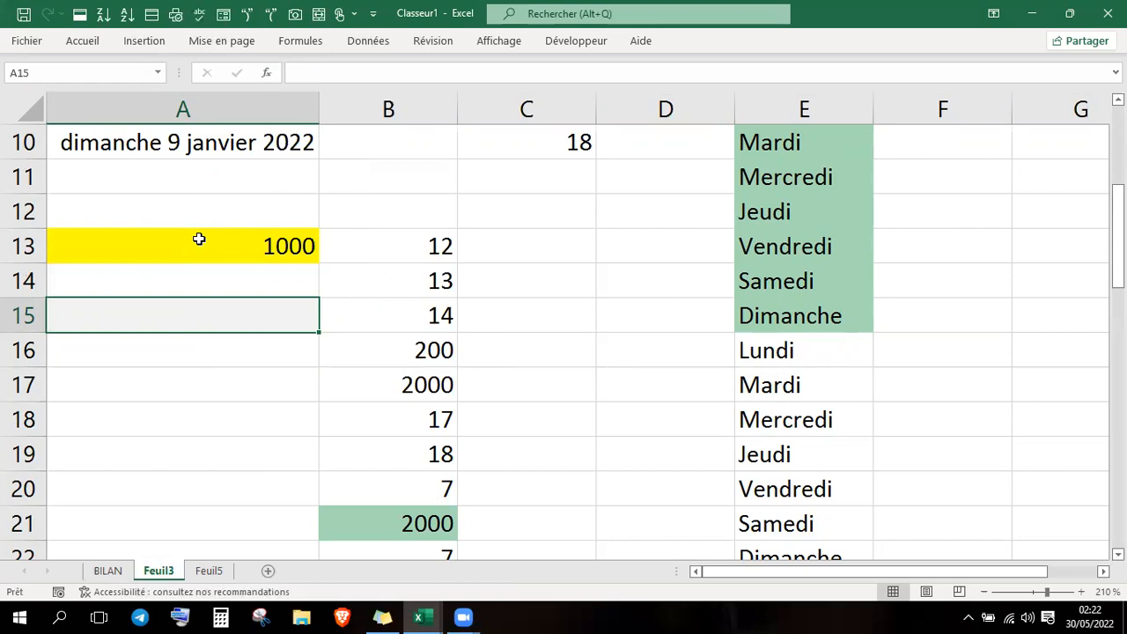
- Write =SI(A13=1000;"Bon";"Mauvais") in A15
type("=SI")
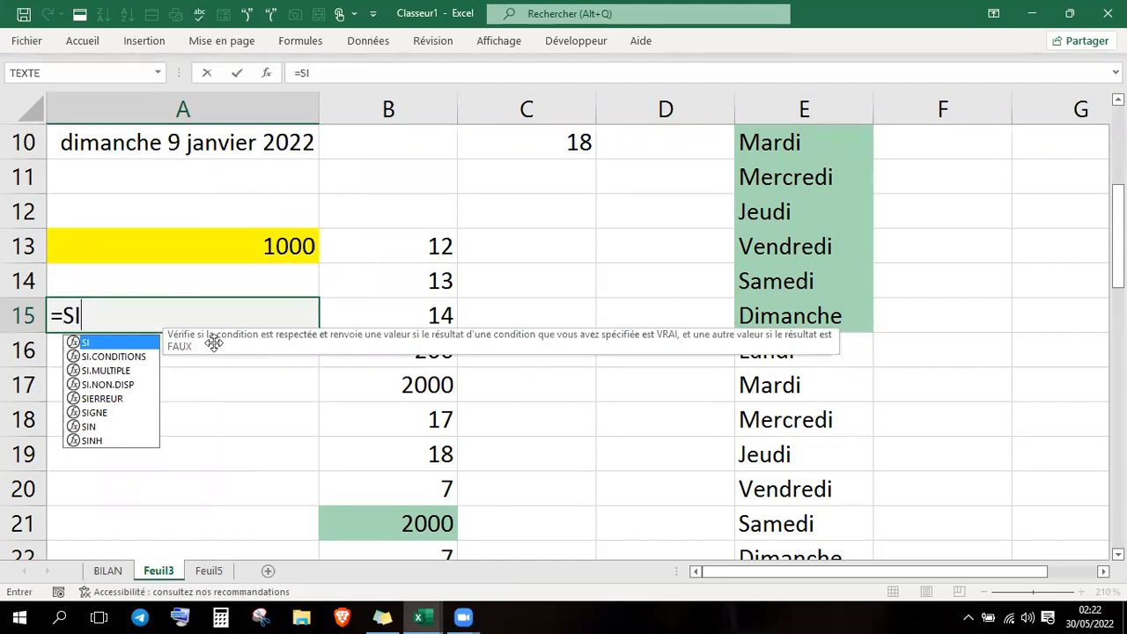
double_click(140, 345)
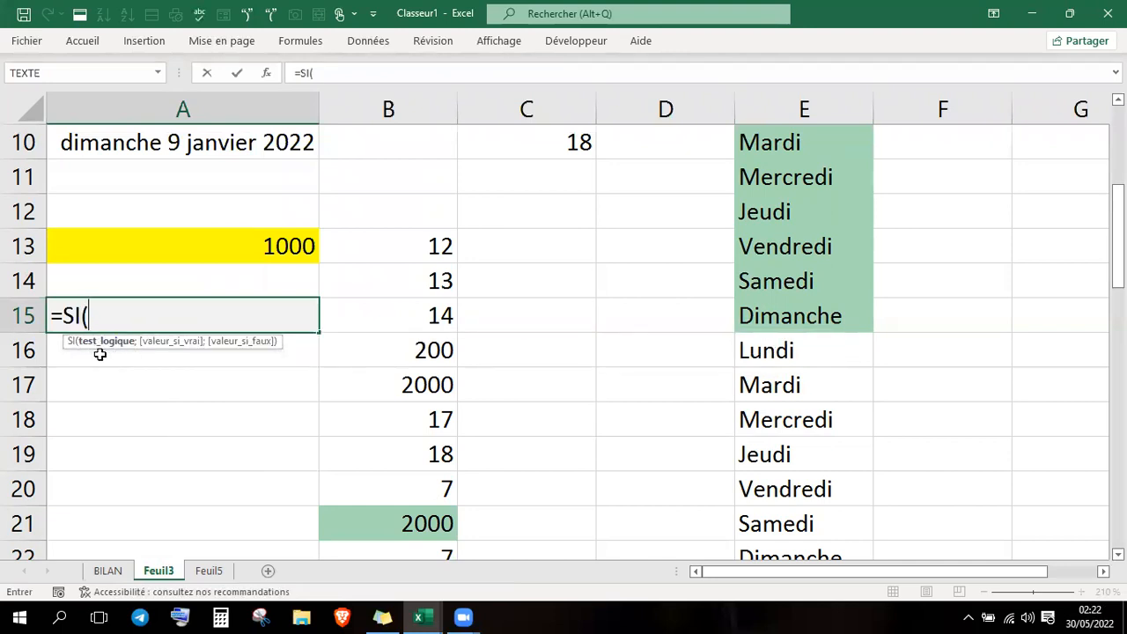
left_click(192, 250)
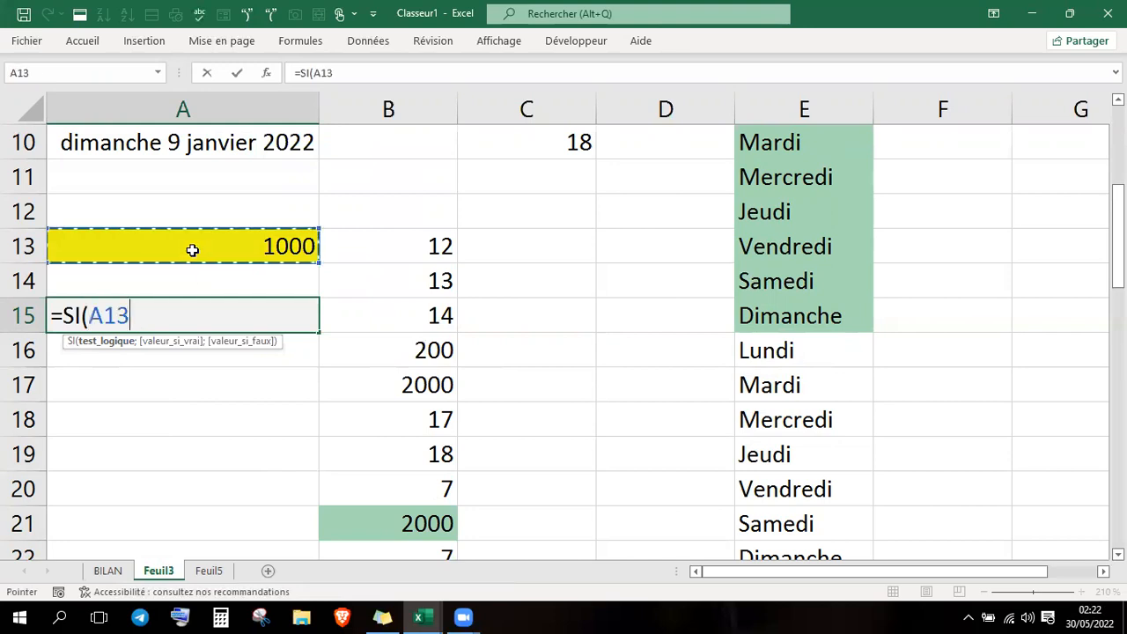
type("=1000")
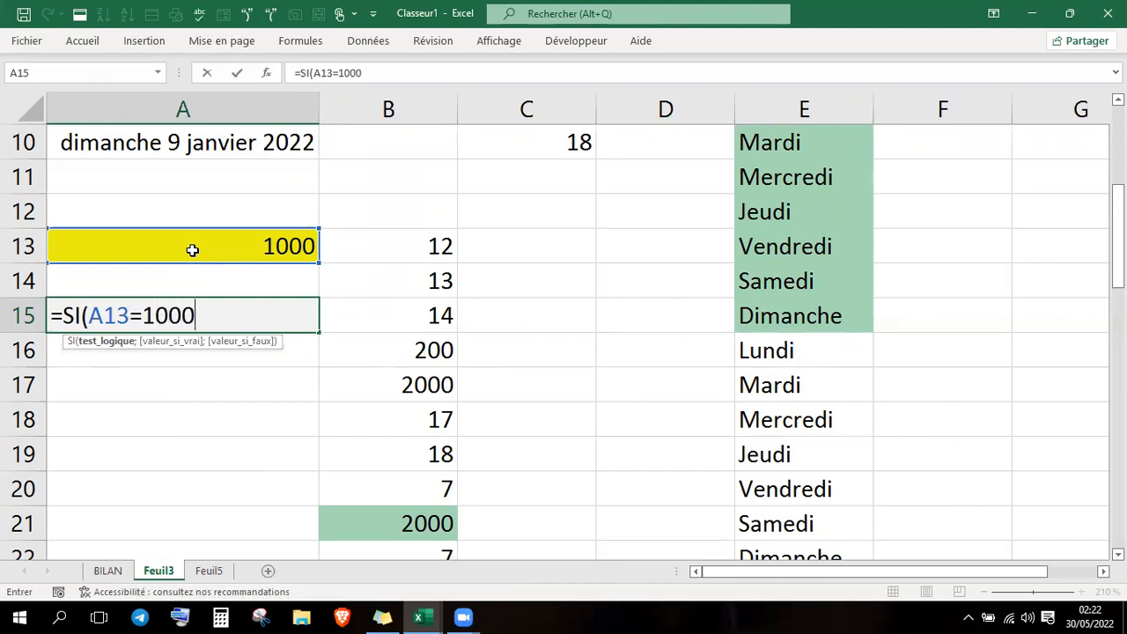
type(";")
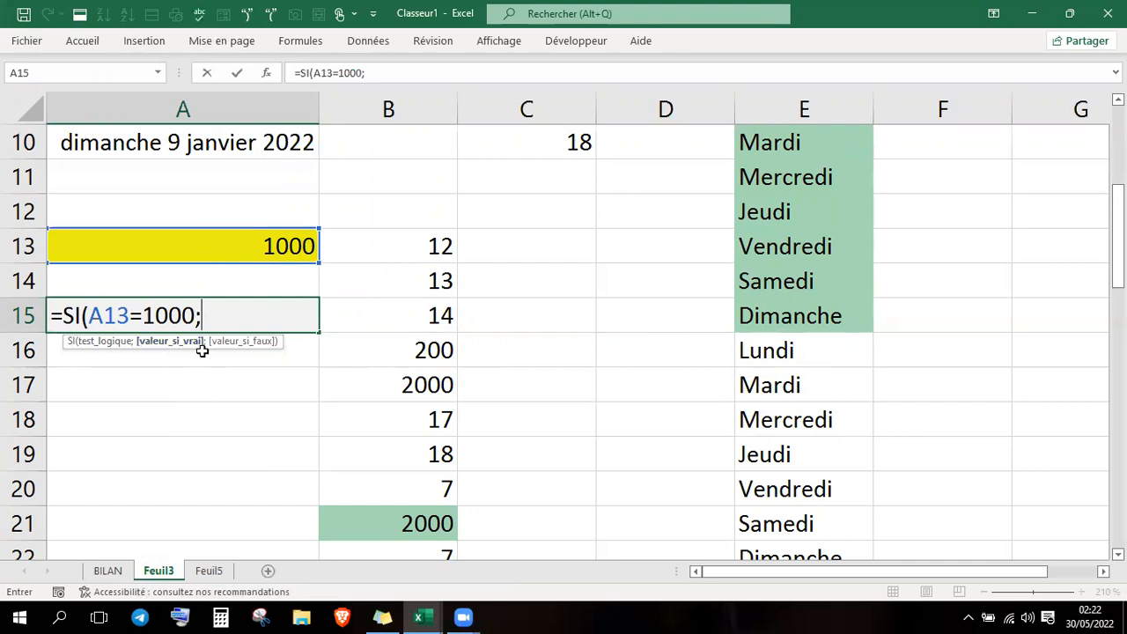
type("\"Bon\"")
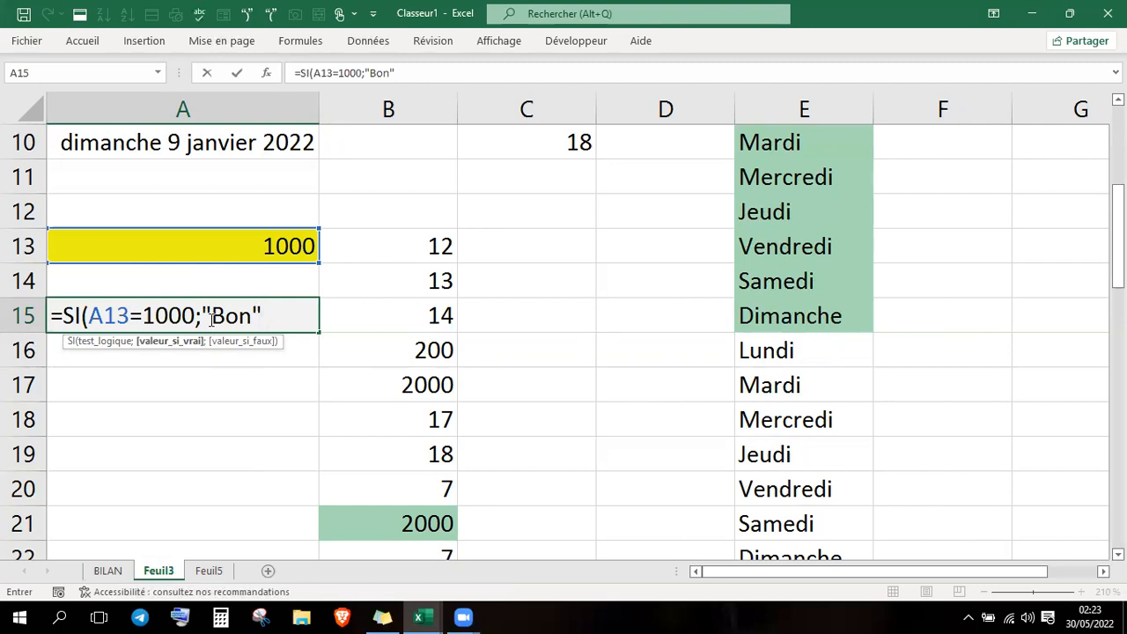
type(";")
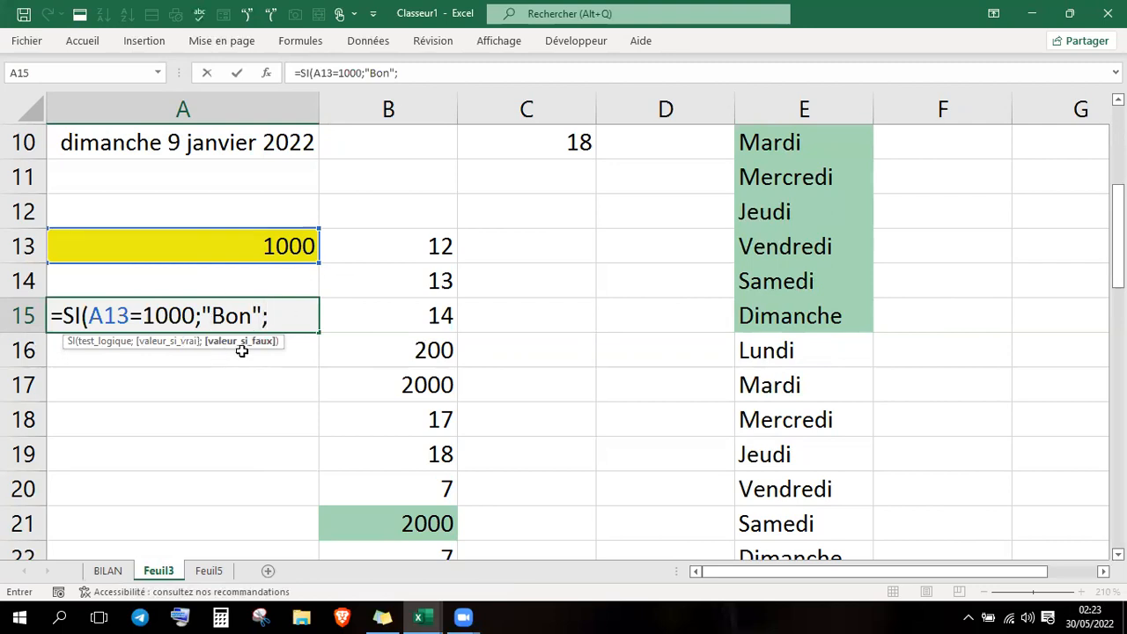
type("\"Mauvais\"")
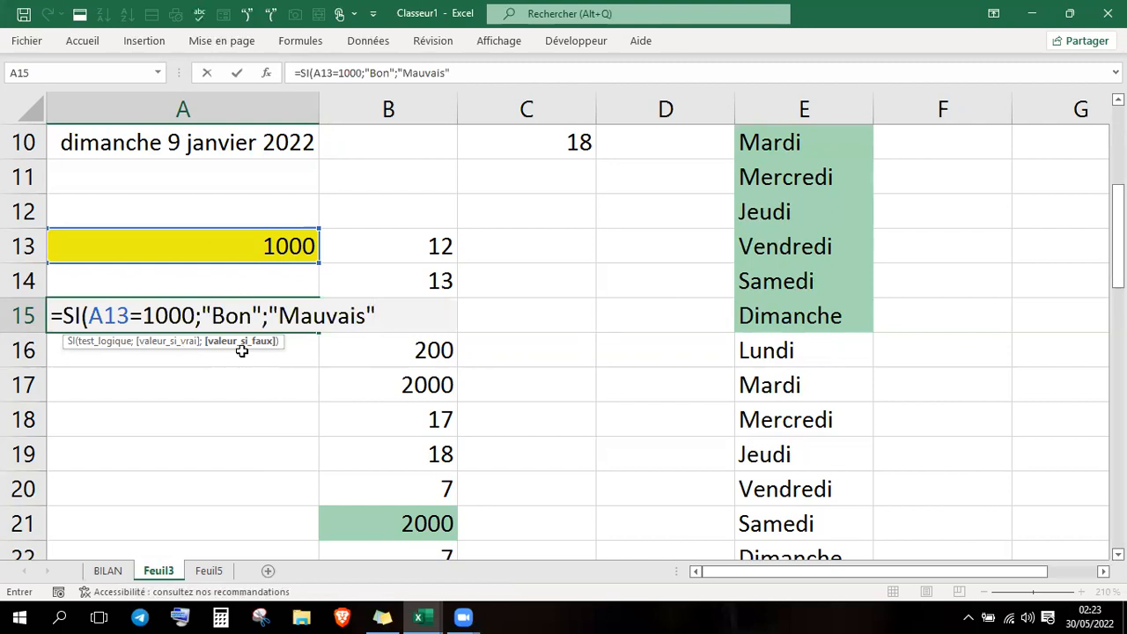
type(")")
key("Return")
- Test the formula by setting A13 to 123, then back to 1000
key("Up")
key("Up")
key("Up")
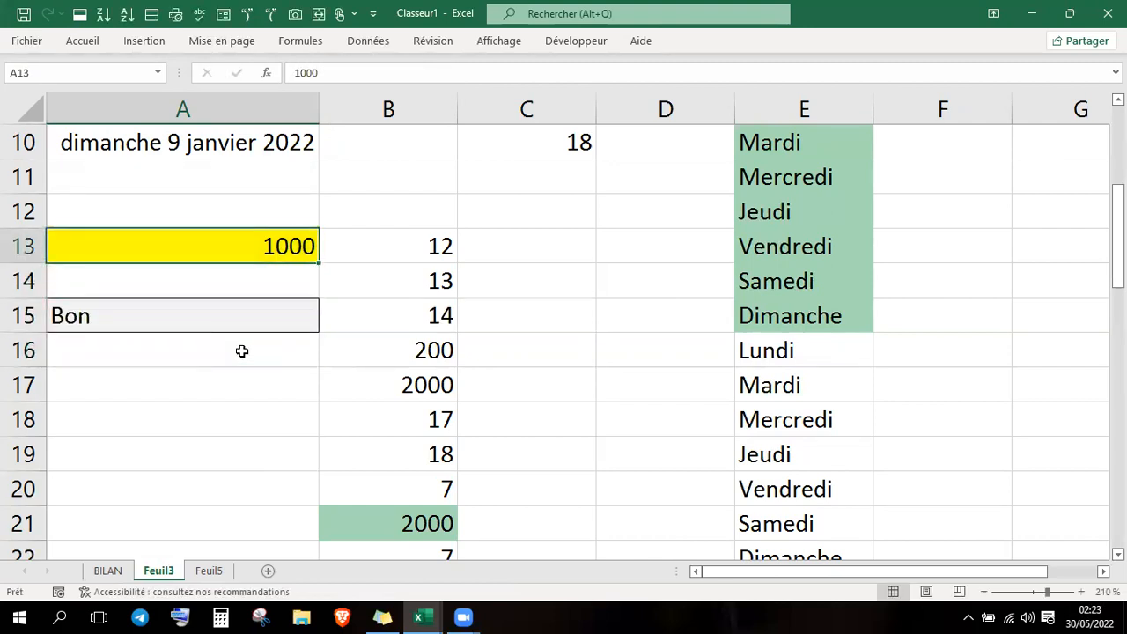
type("123")
key("Return")
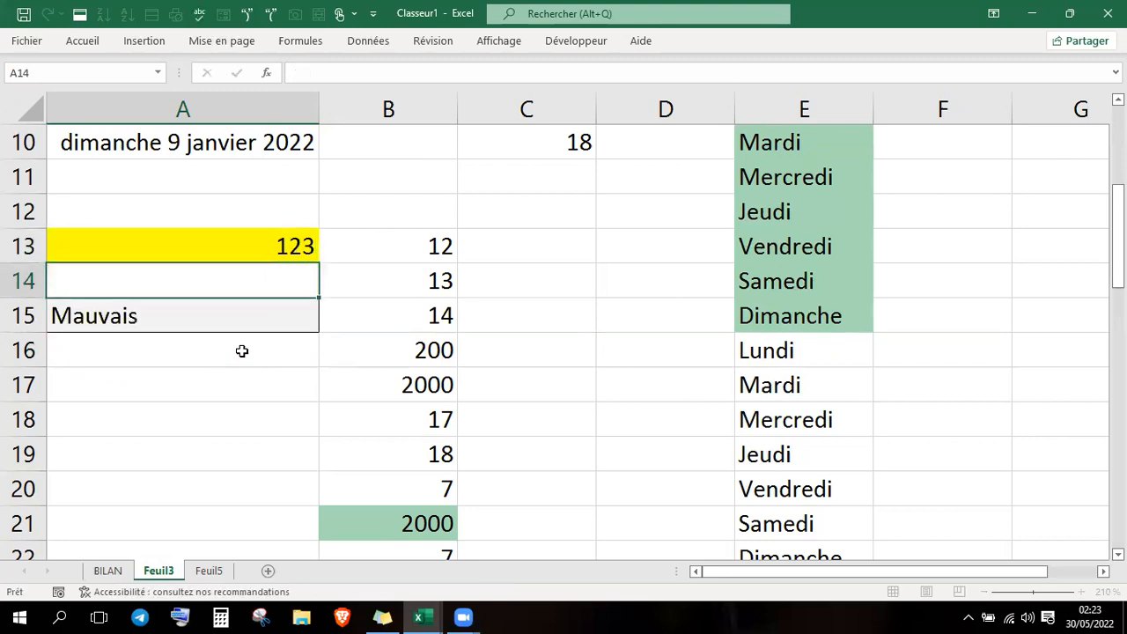
key("Down")
key("Up")
key("Up")
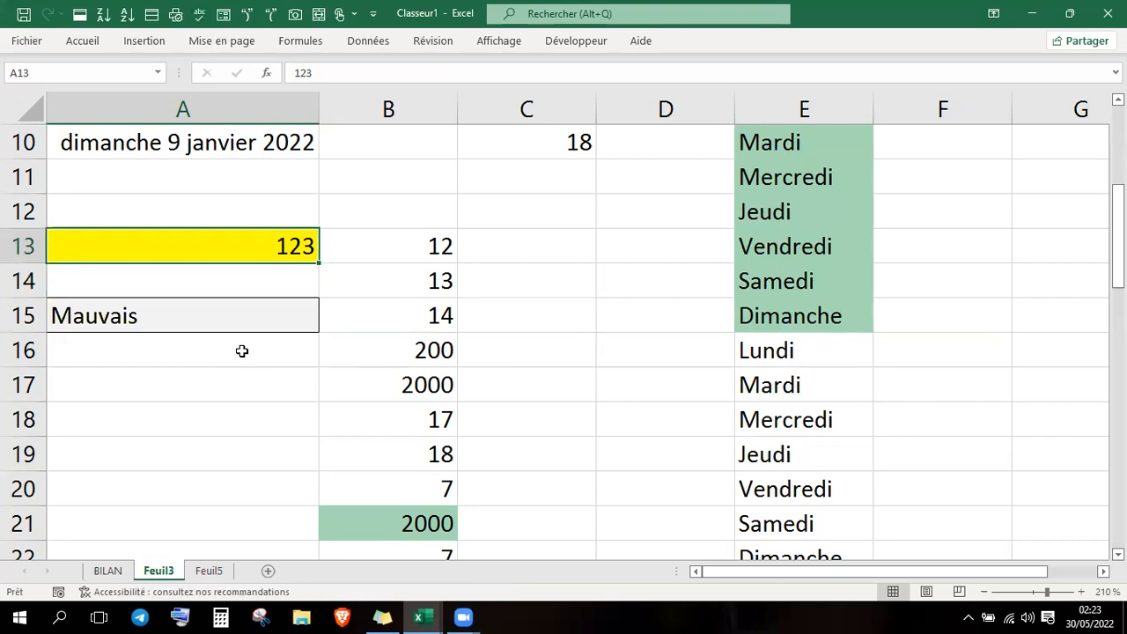
type("1000")
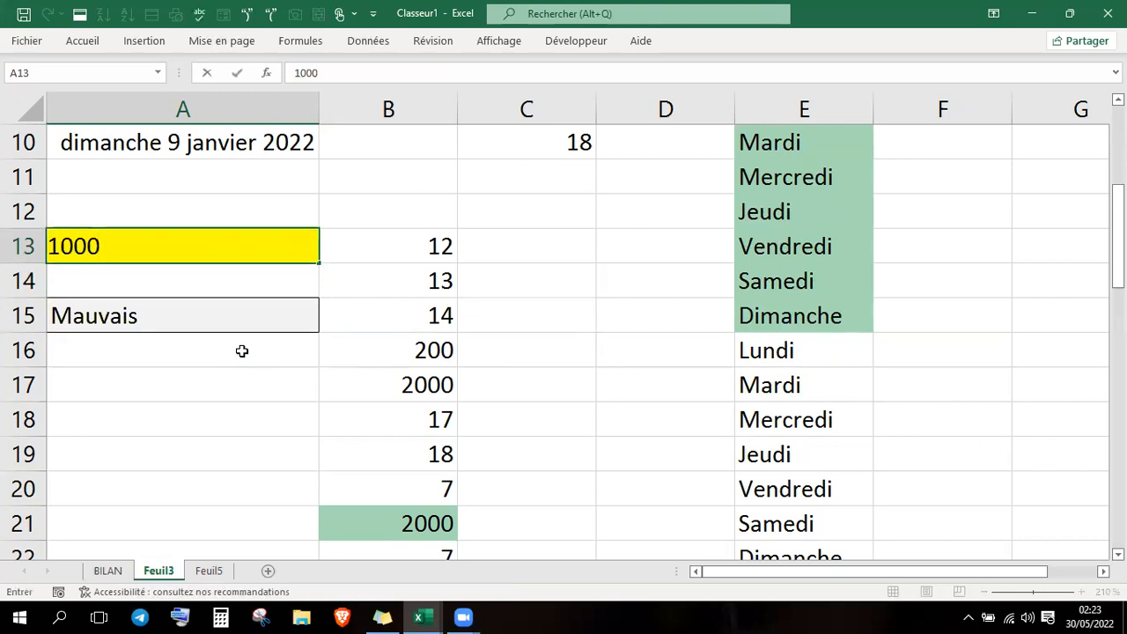
key("Return")
key("Down")
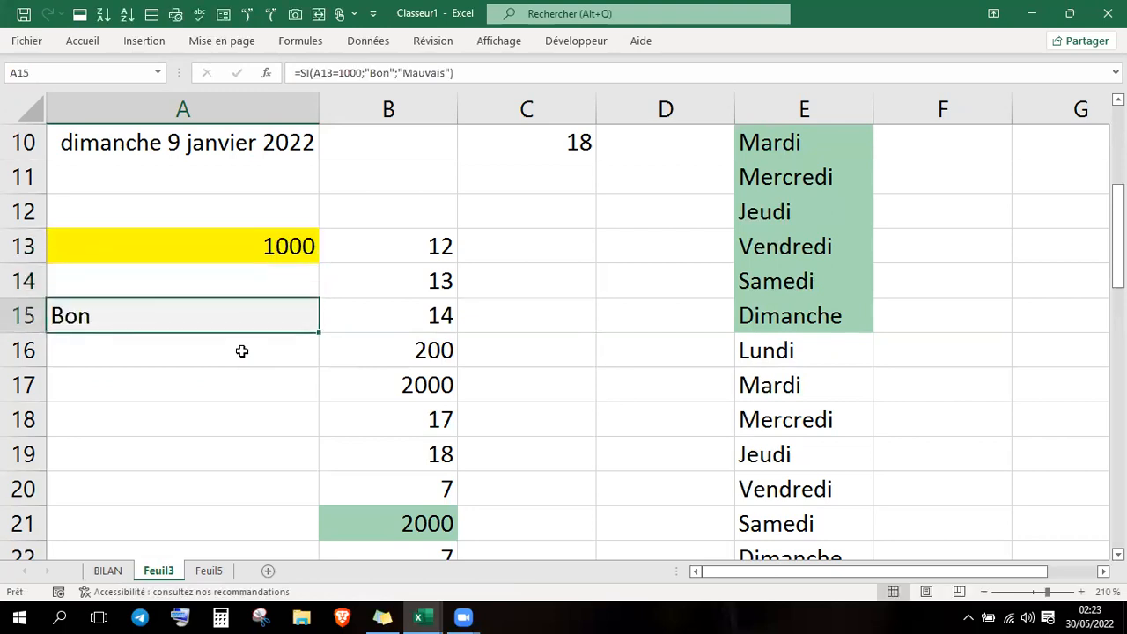
- Change A15's test from A13=1000 to A13>1000, entering > via the on-screen keyboard
double_click(215, 317)
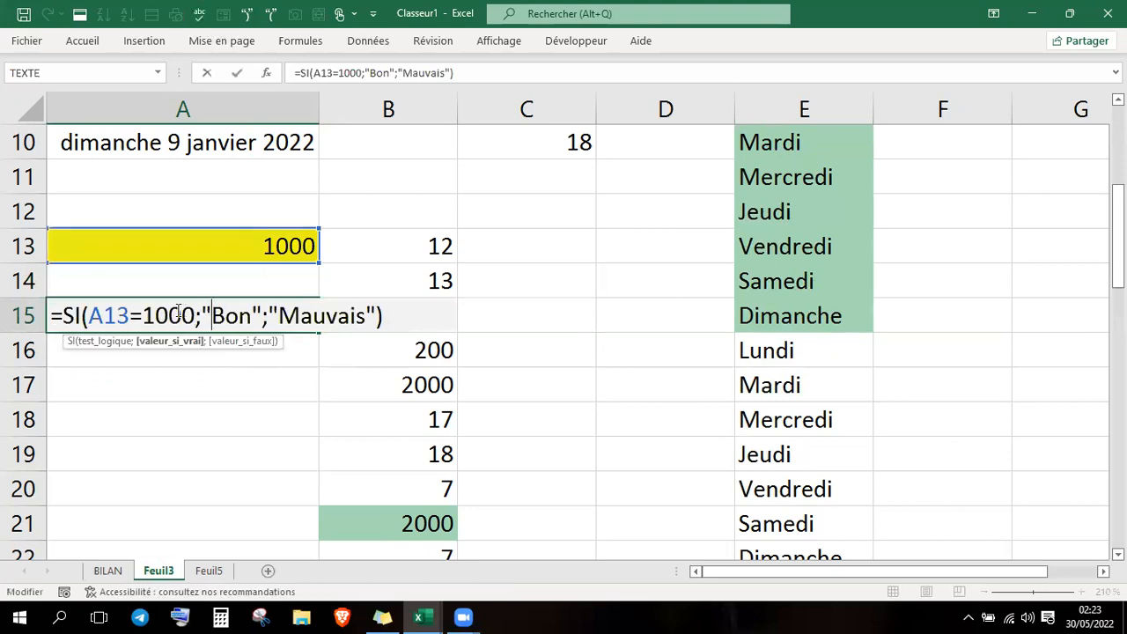
left_click(143, 315)
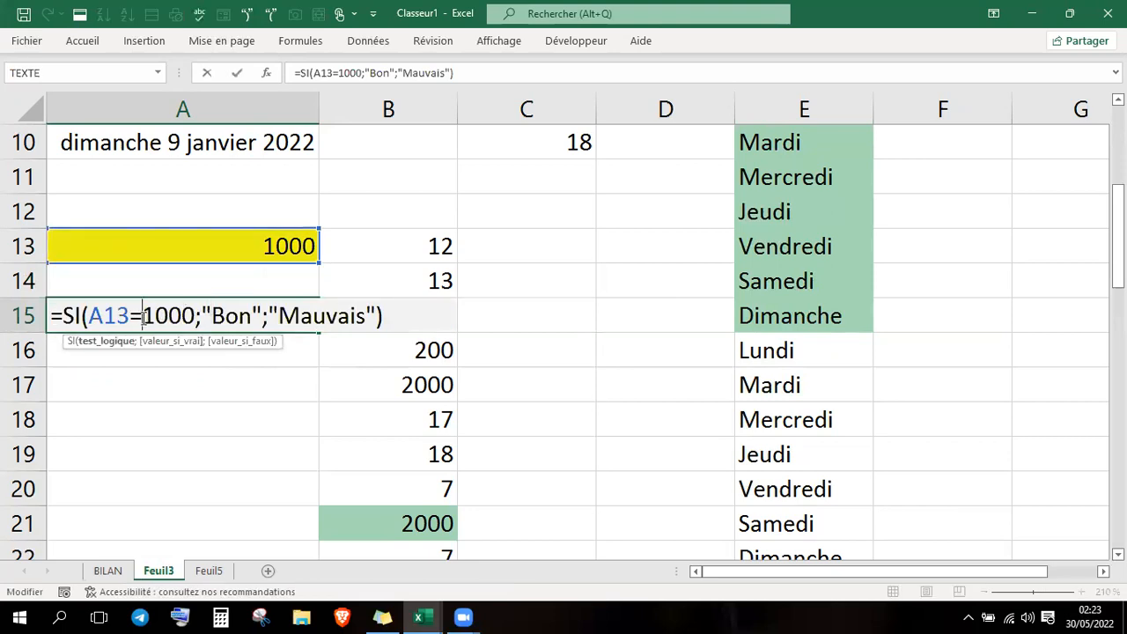
key("BackSpace")
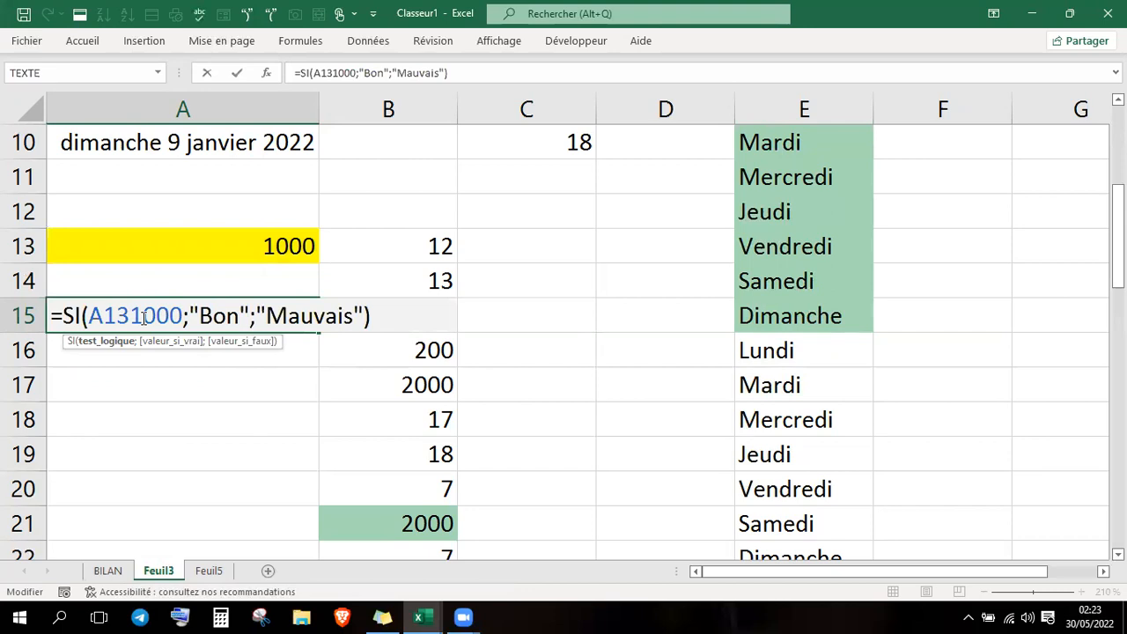
left_click(185, 615)
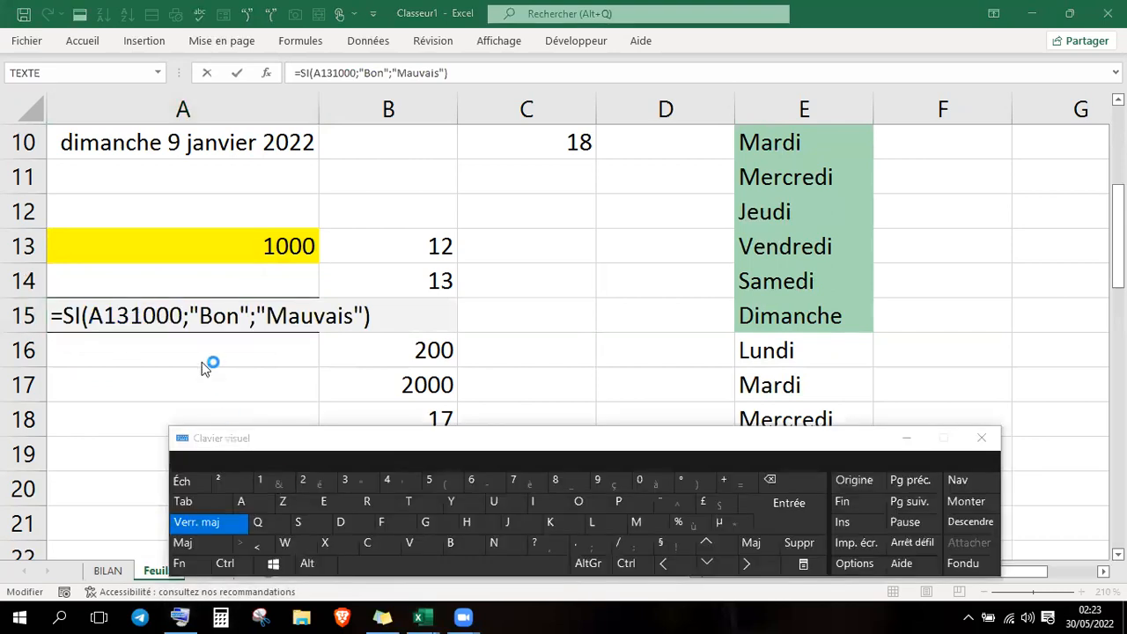
left_click(213, 538)
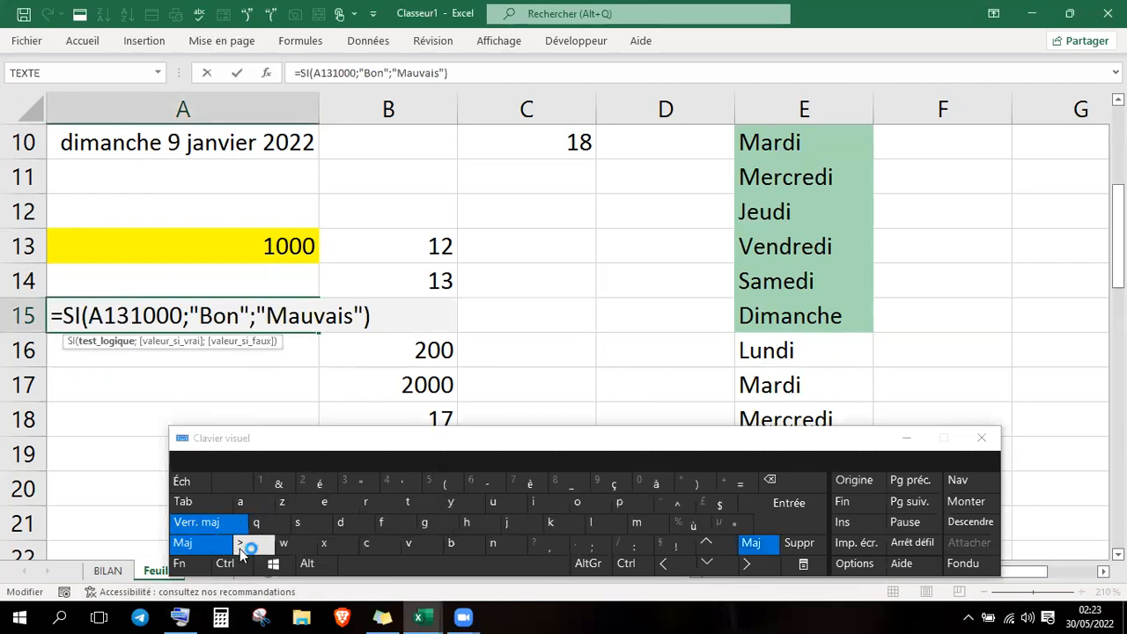
left_click(242, 544)
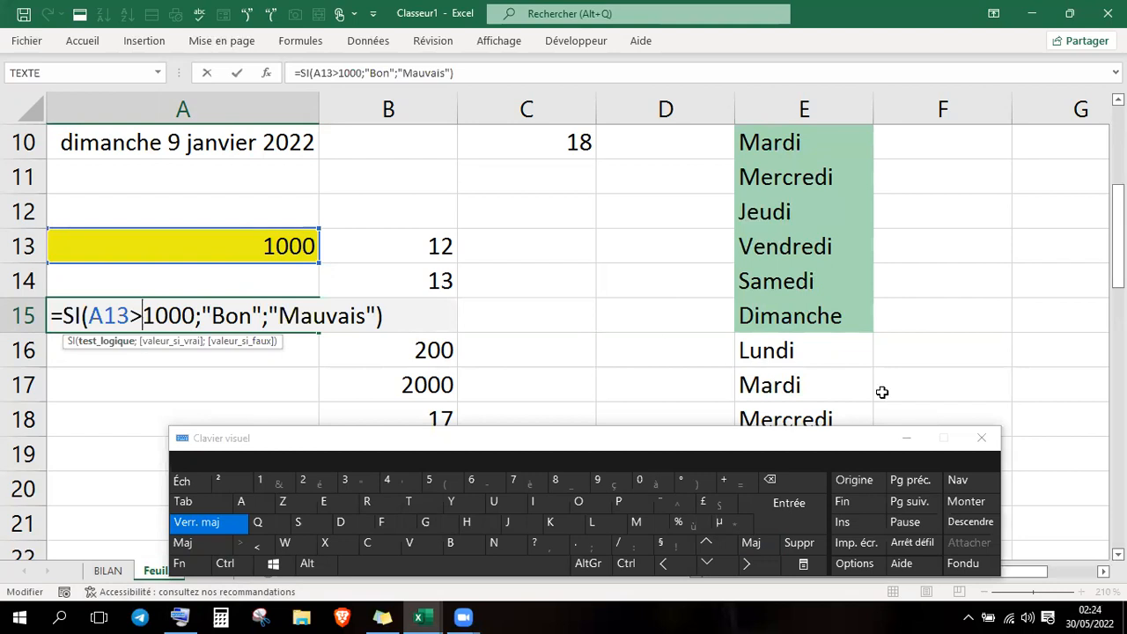
left_click(908, 439)
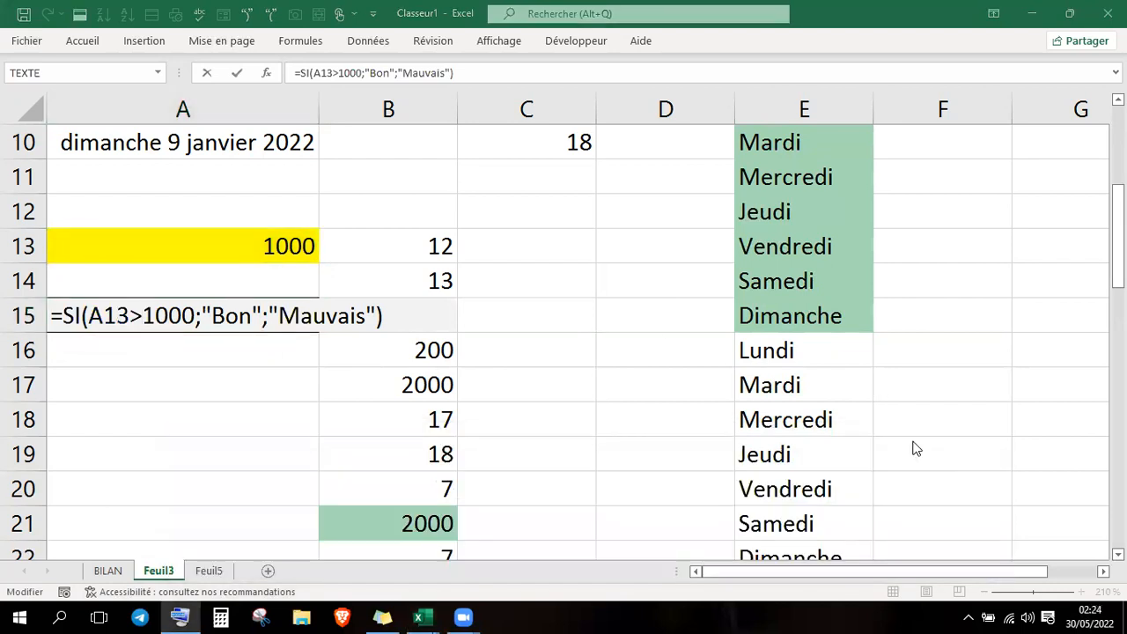
left_click(247, 321)
key("Return")
- Enter 38883 in A13 and check that A15 returns Bon
left_click(246, 322)
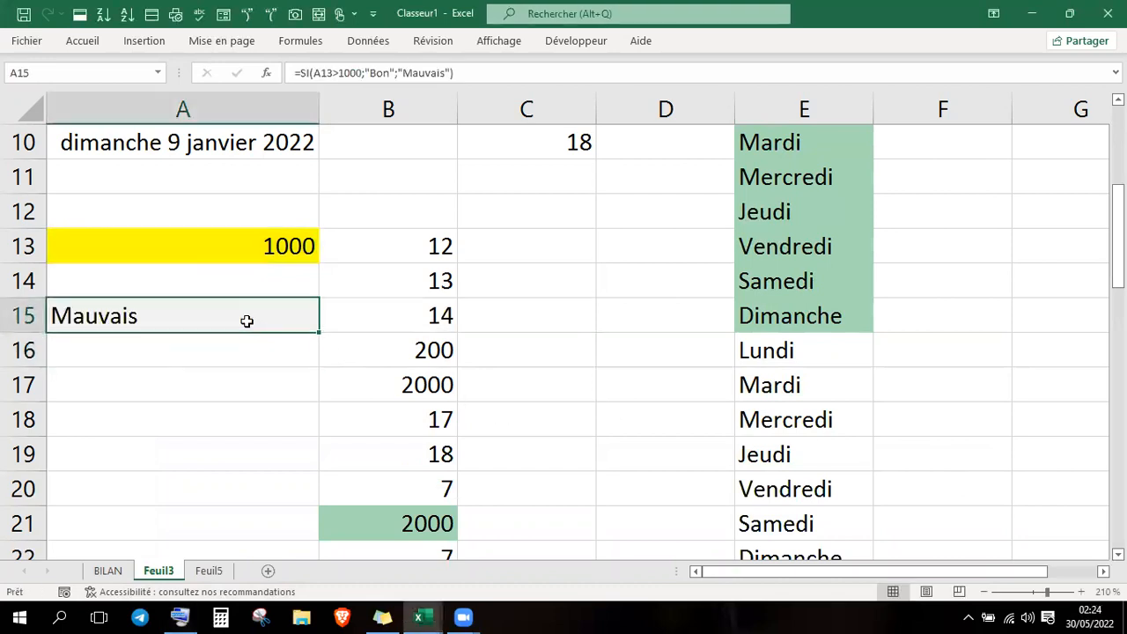
key("Up")
key("Up")
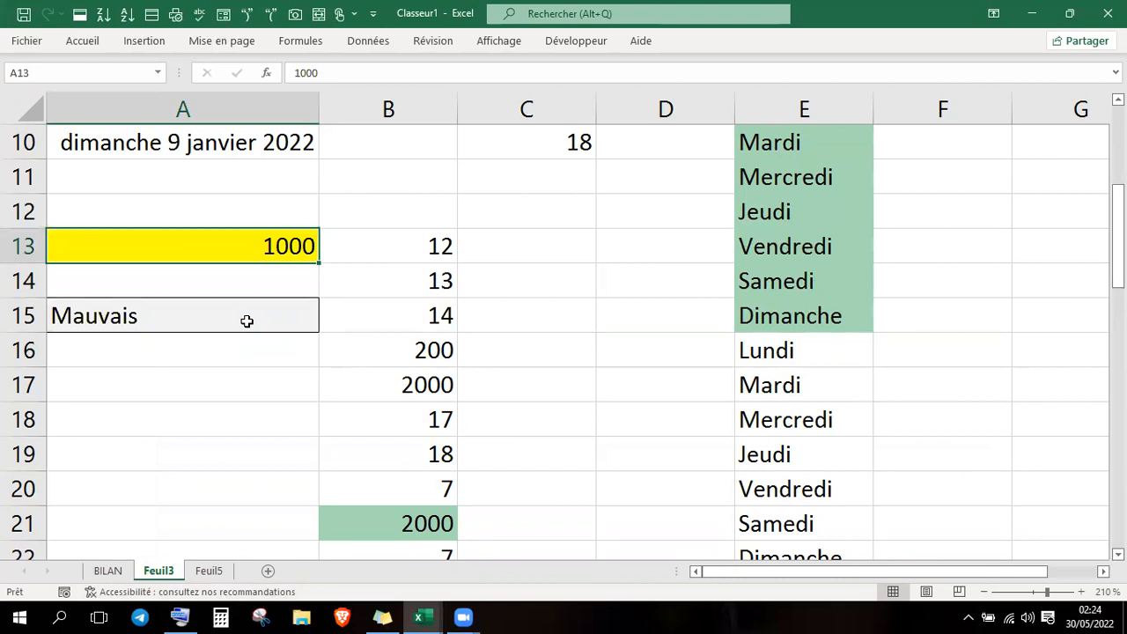
key("Down")
key("Down")
key("Up")
key("Up")
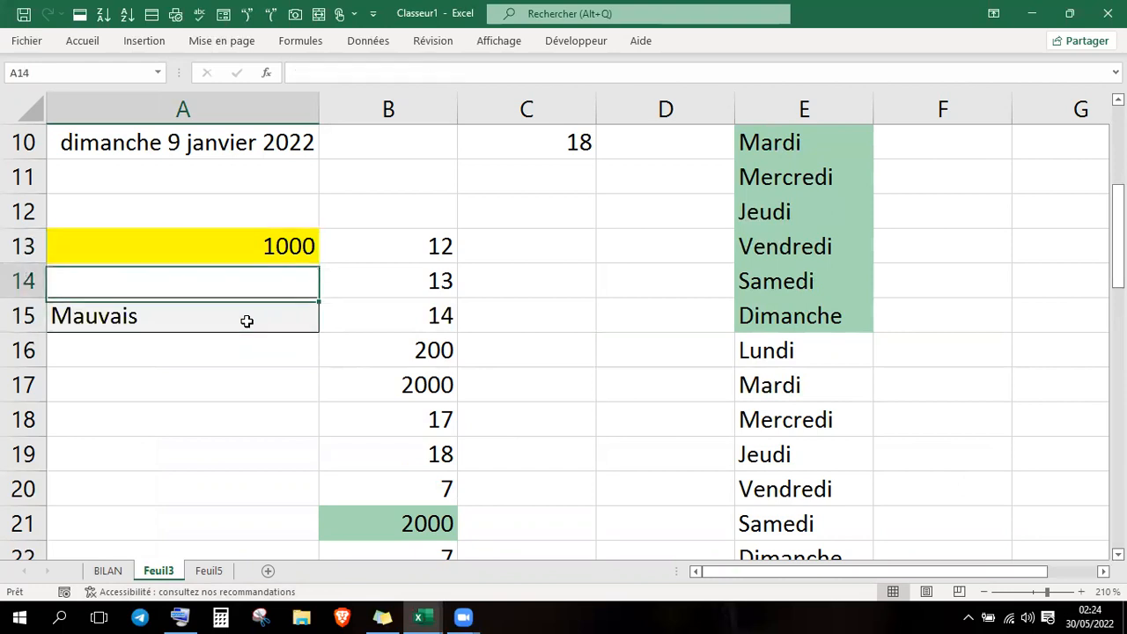
type("38883")
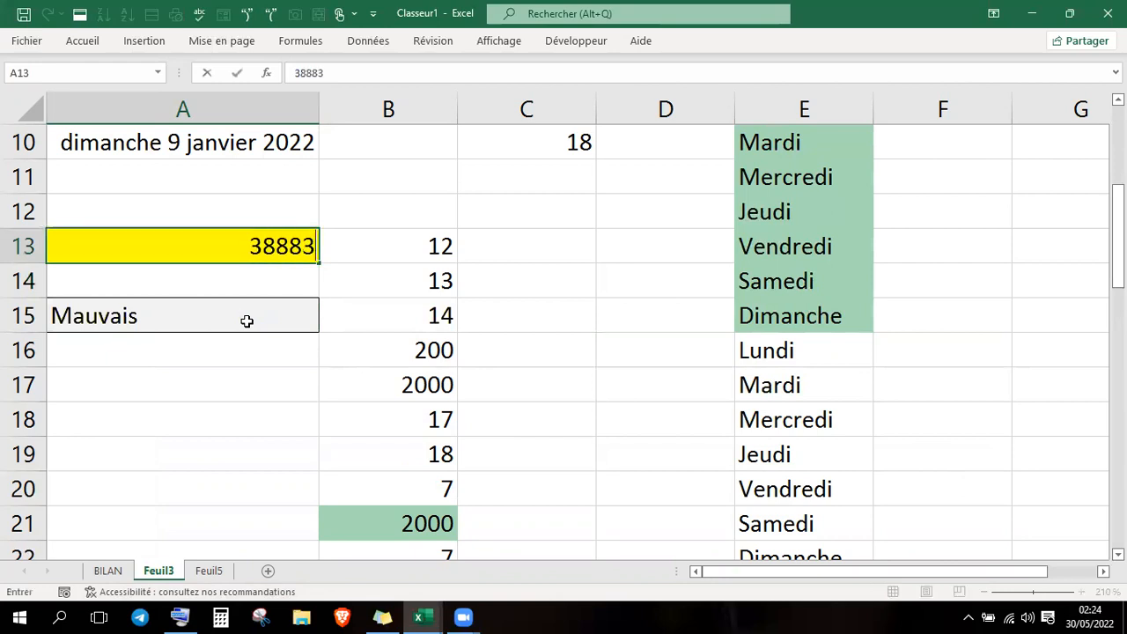
key("Return")
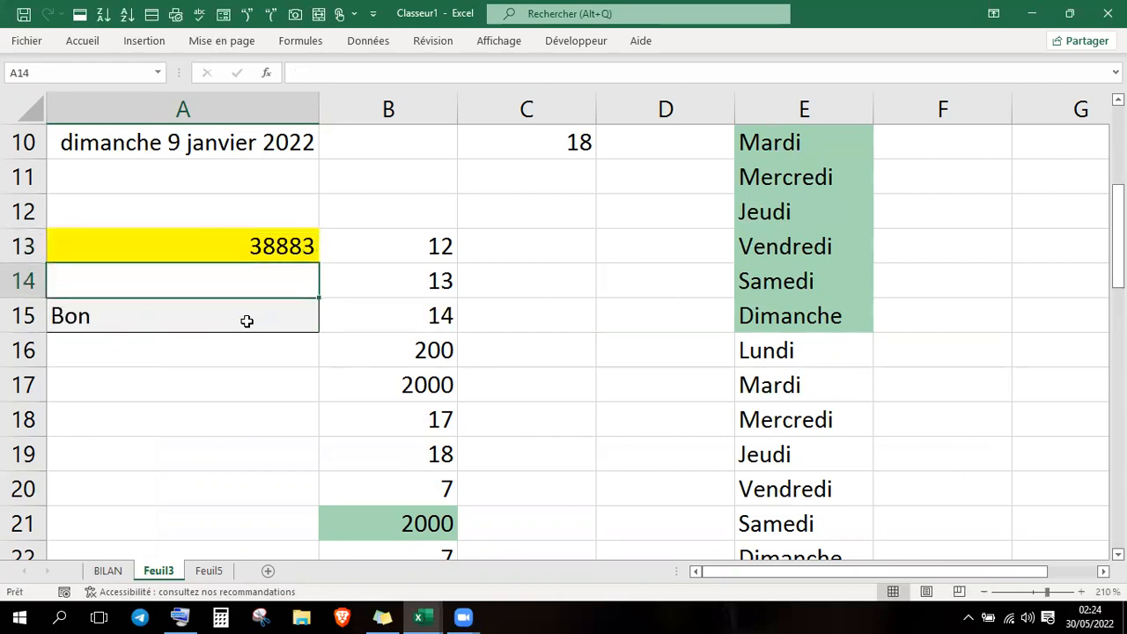
key("Down")
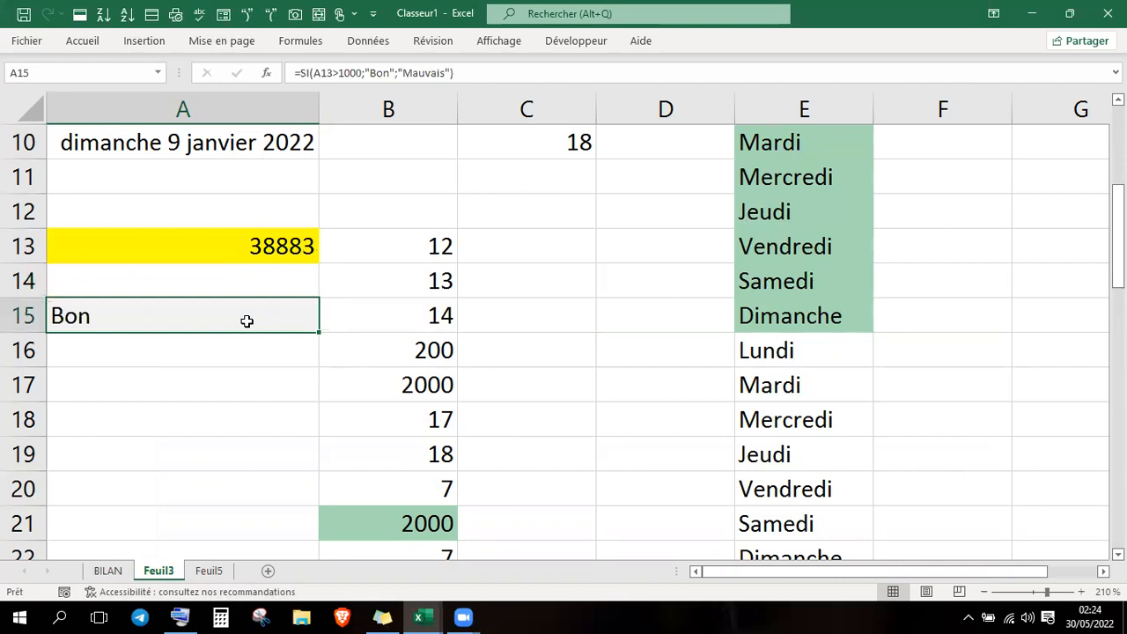
- Change A13 to 1001, which still gives Bon in A15
key("Up")
key("Up")
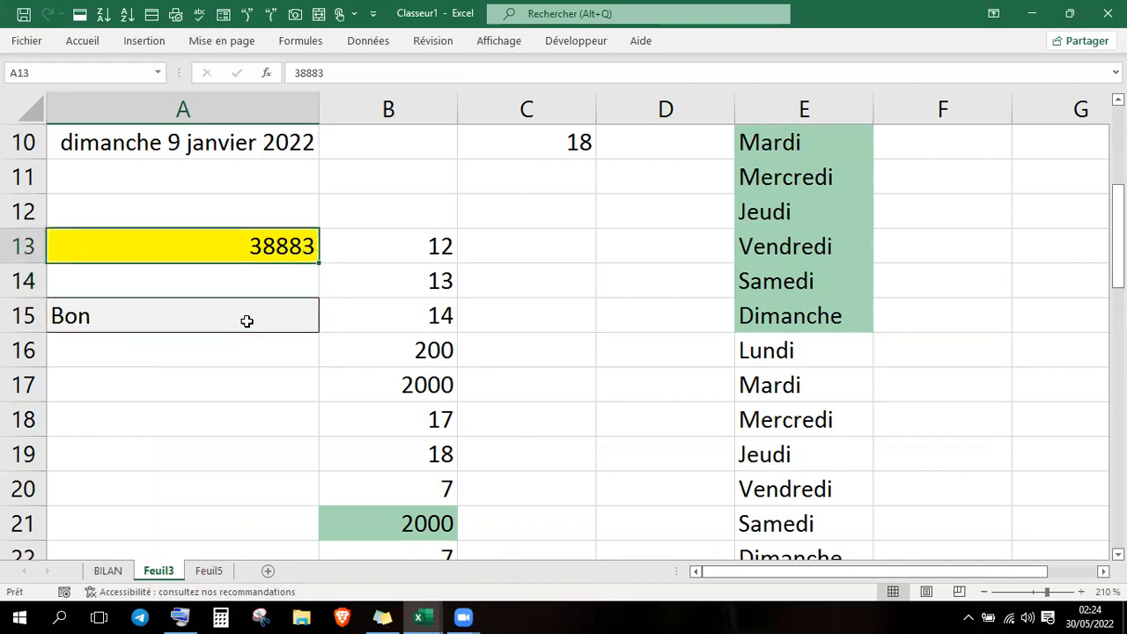
type("100")
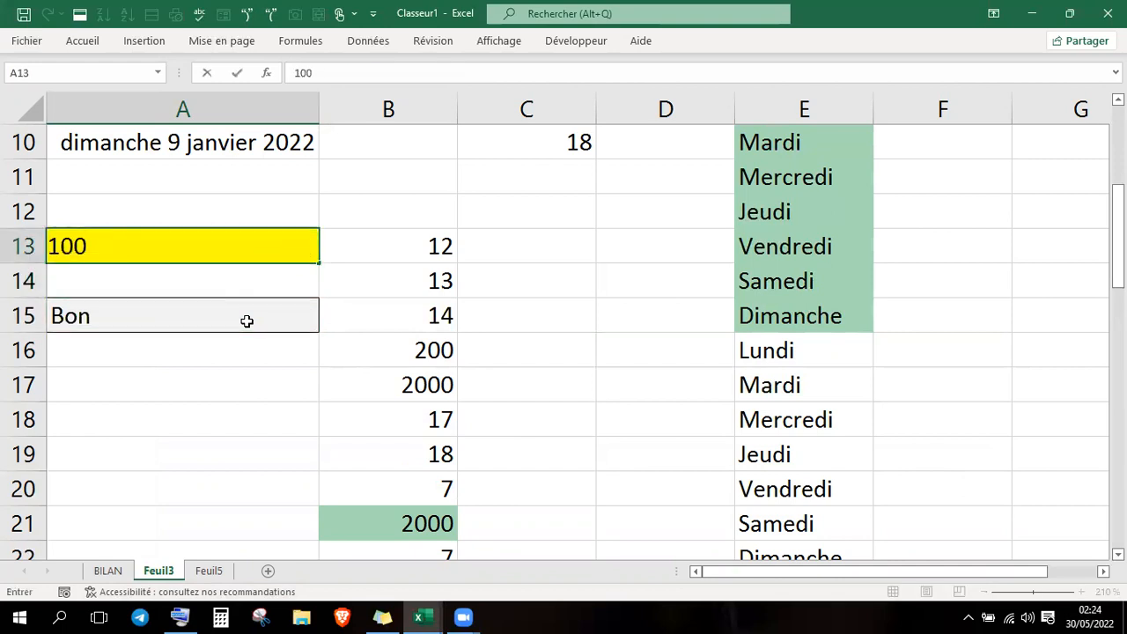
type("0")
key("BackSpace")
type("1")
key("Return")
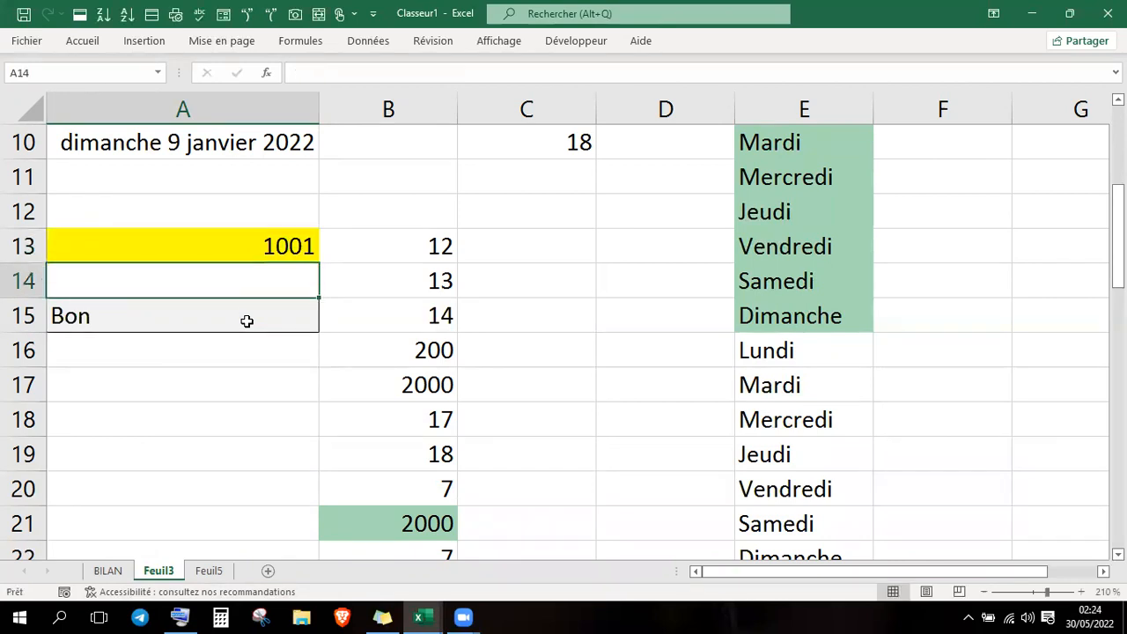
- Enter 999 in A13 and check that A15 now shows Mauvais
key("Up")
type("999")
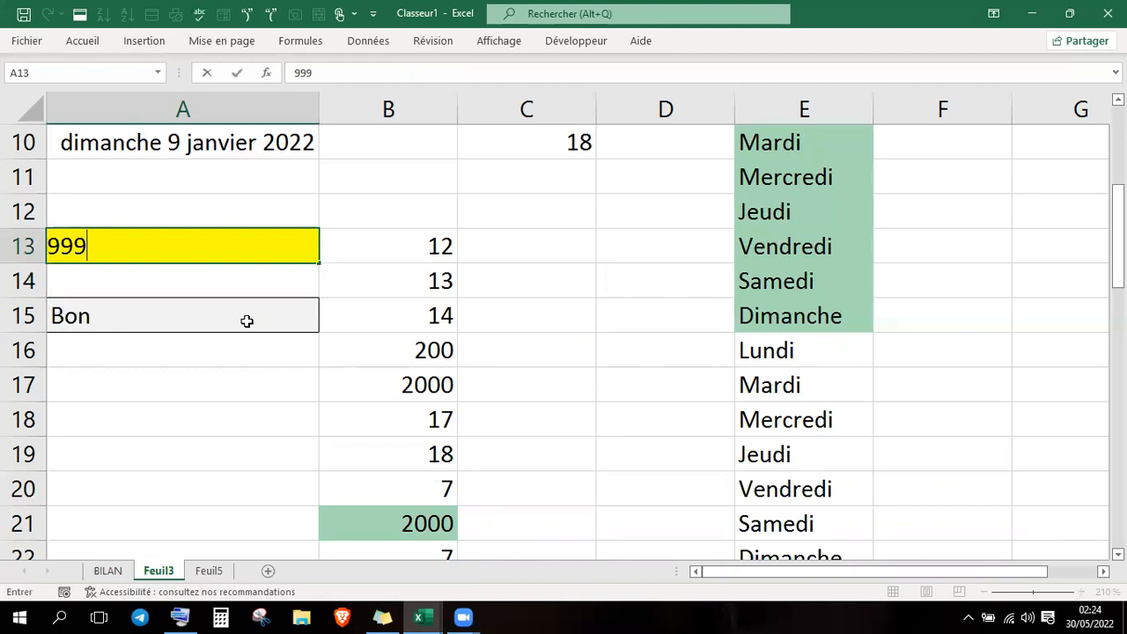
key("Return")
key("Up")
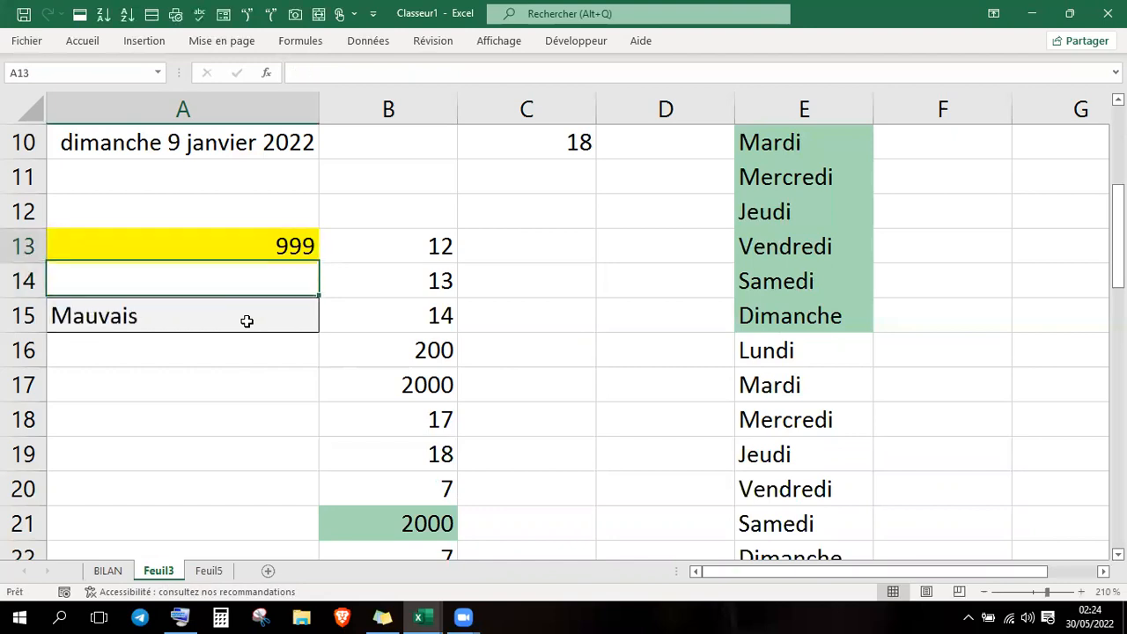
key("Down")
key("Down")
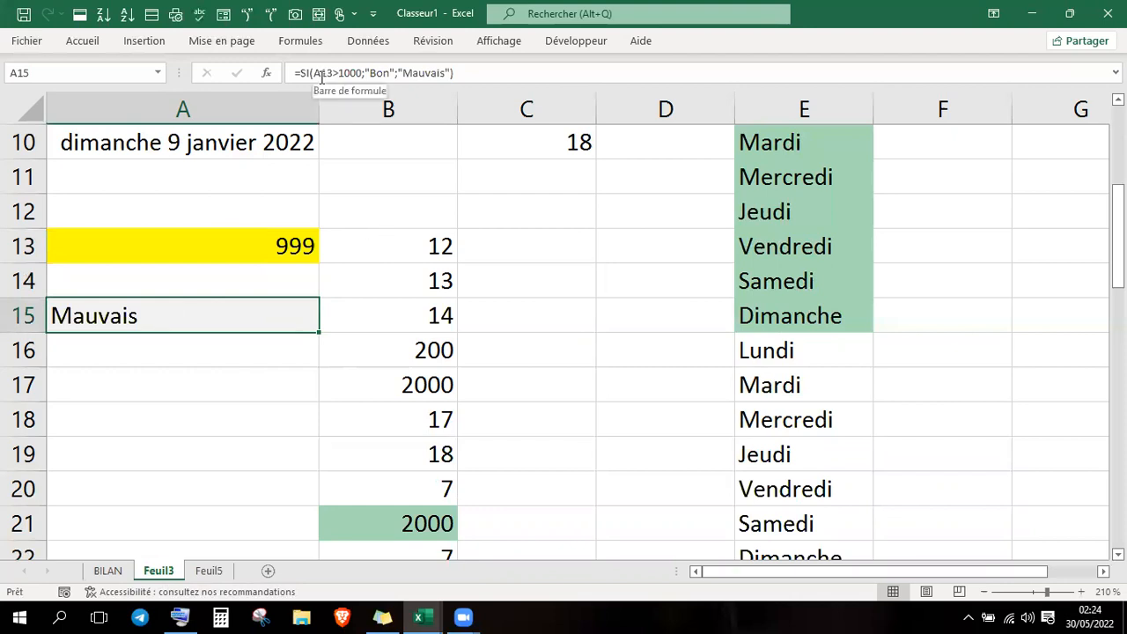
- Edit A15's formula so the test reads A13>=1000
double_click(250, 313)
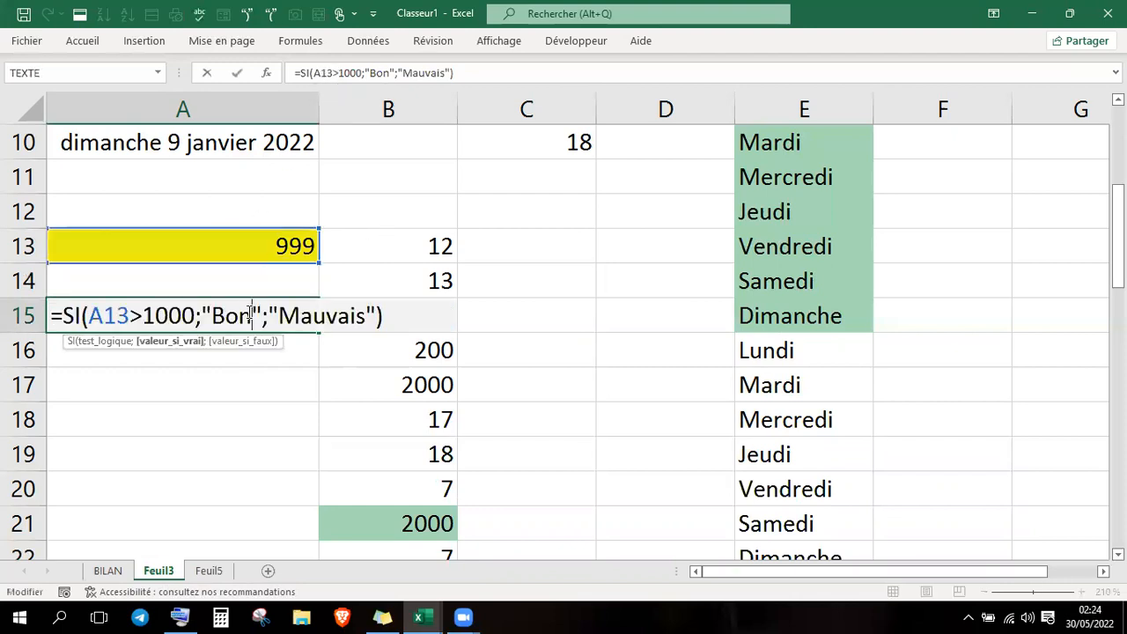
left_click(144, 315)
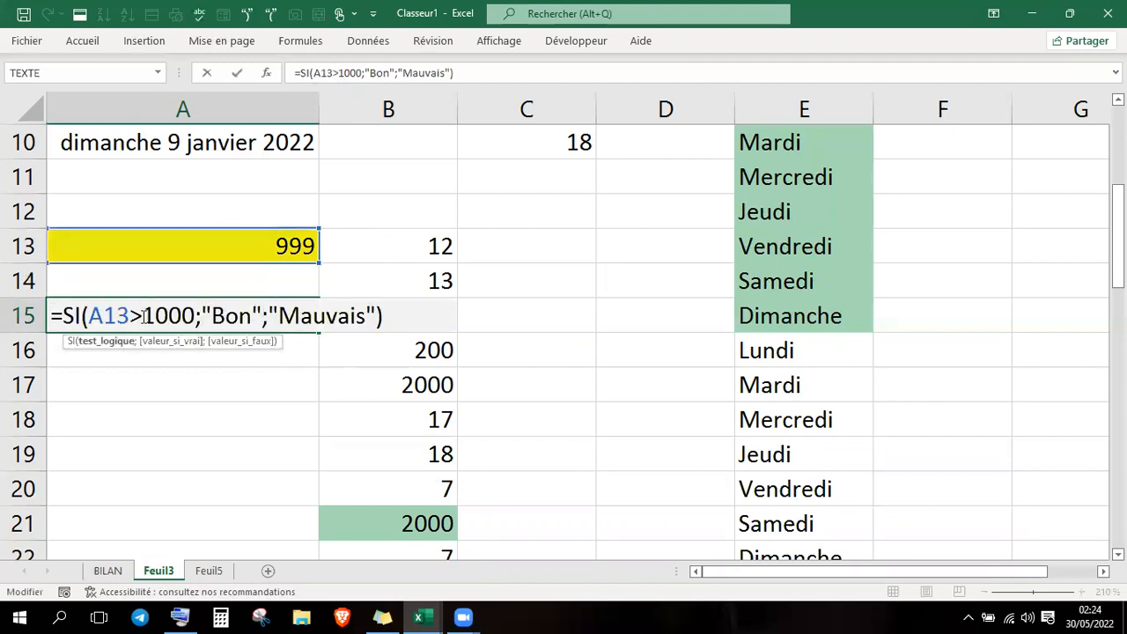
type("=")
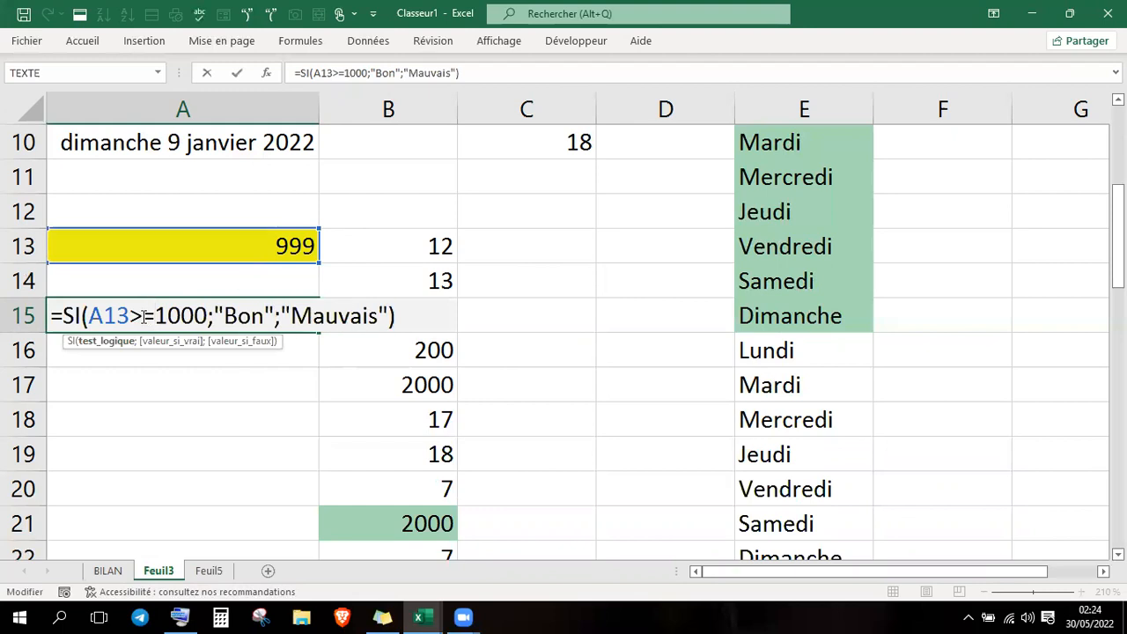
key("Return")
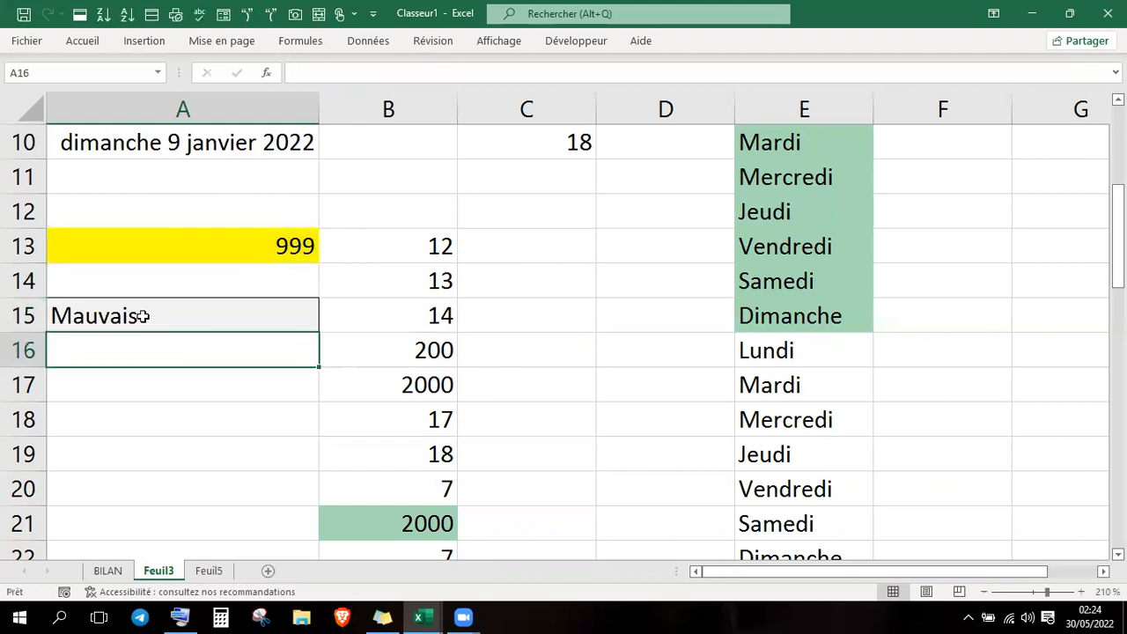
- Set A13 back to 1000 and check that A15 shows Bon
key("Up")
key("Up")
key("Up")
type("1000")
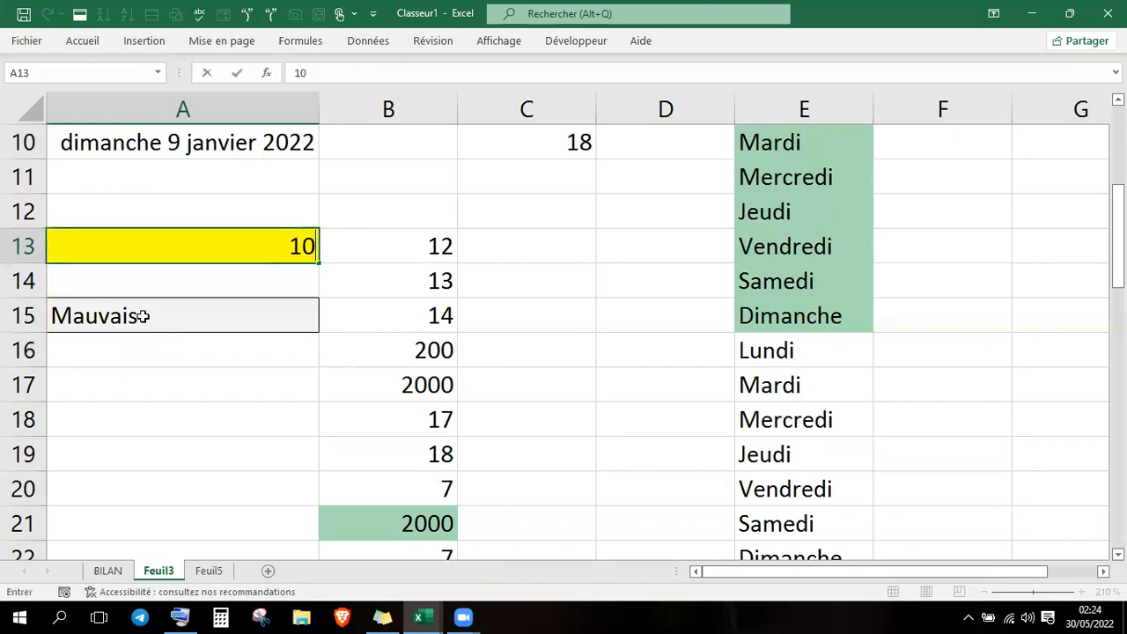
key("Return")
left_click(142, 316)
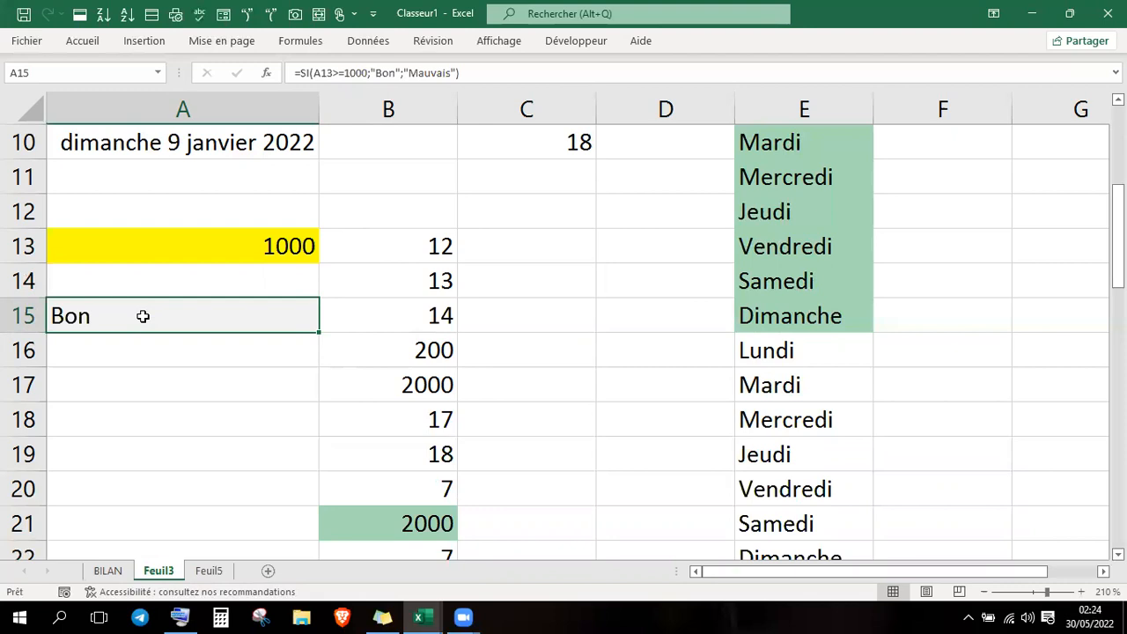
- From Accueil > Mise en forme conditionnelle, start a Nouvelle règle for A15
left_click(86, 44)
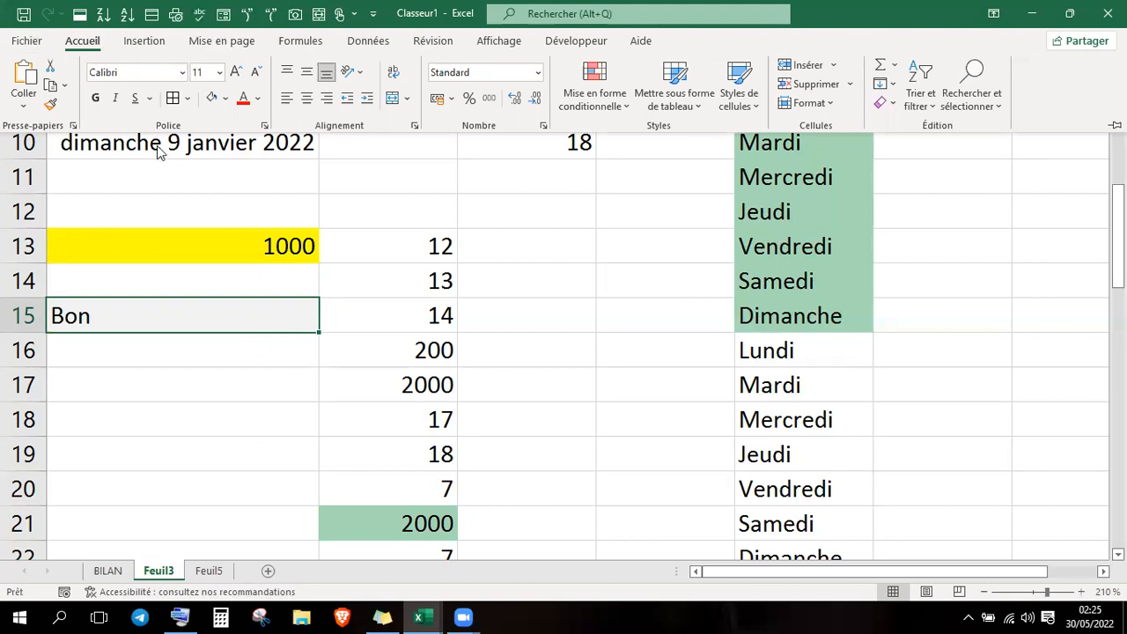
left_click(628, 109)
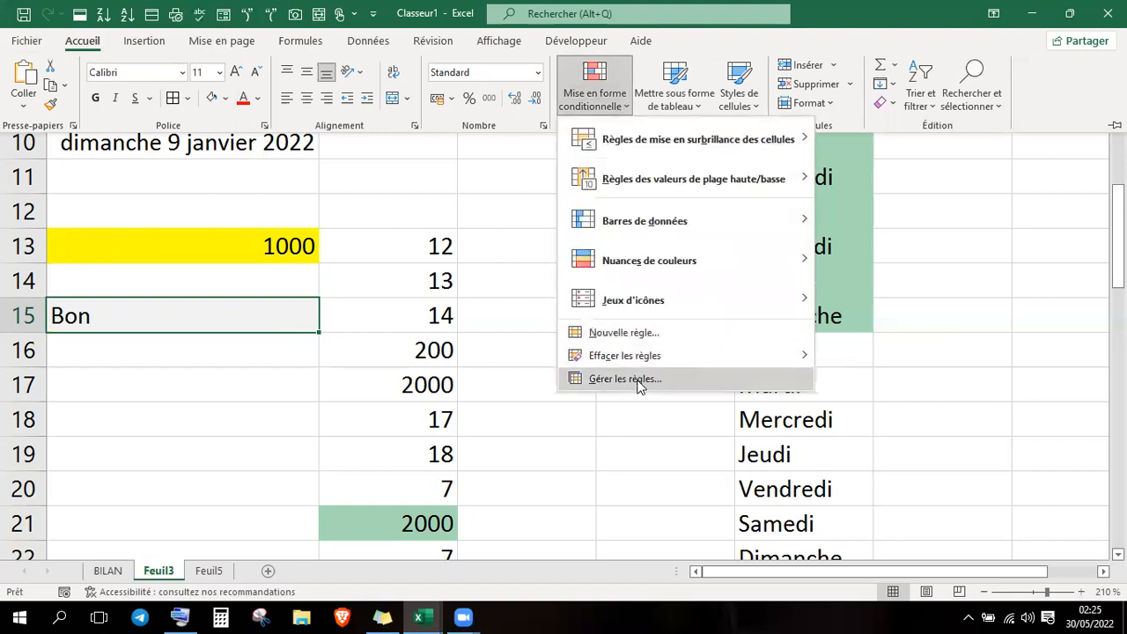
mouse_move(696, 148)
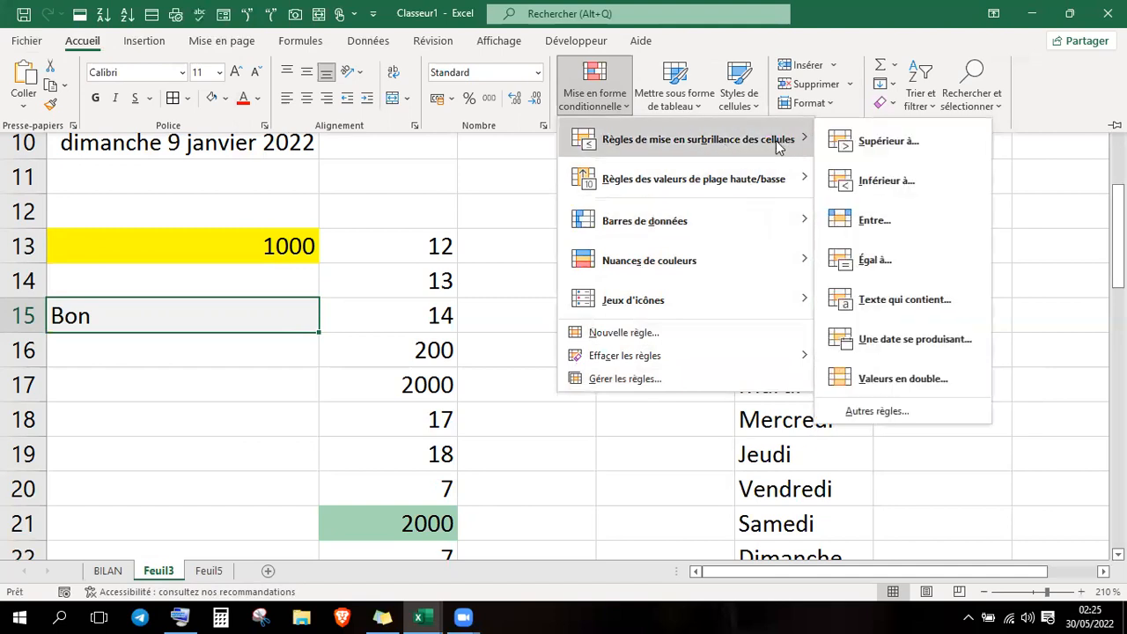
mouse_move(749, 182)
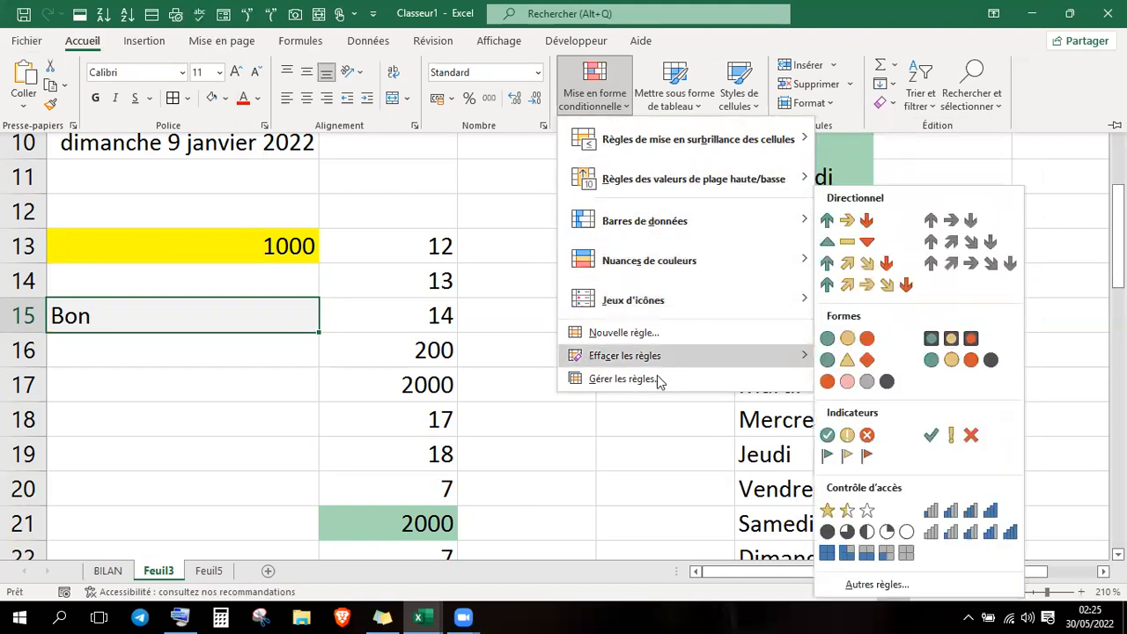
left_click(641, 334)
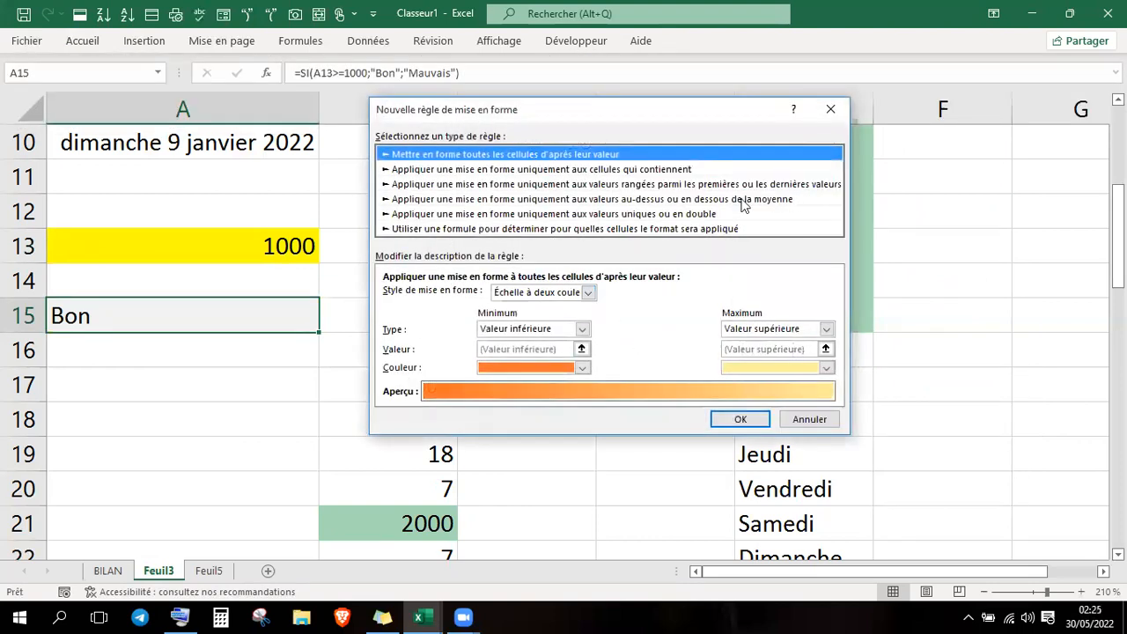
- Make the new rule formula-based with the formula ="Bon"
left_click(667, 231)
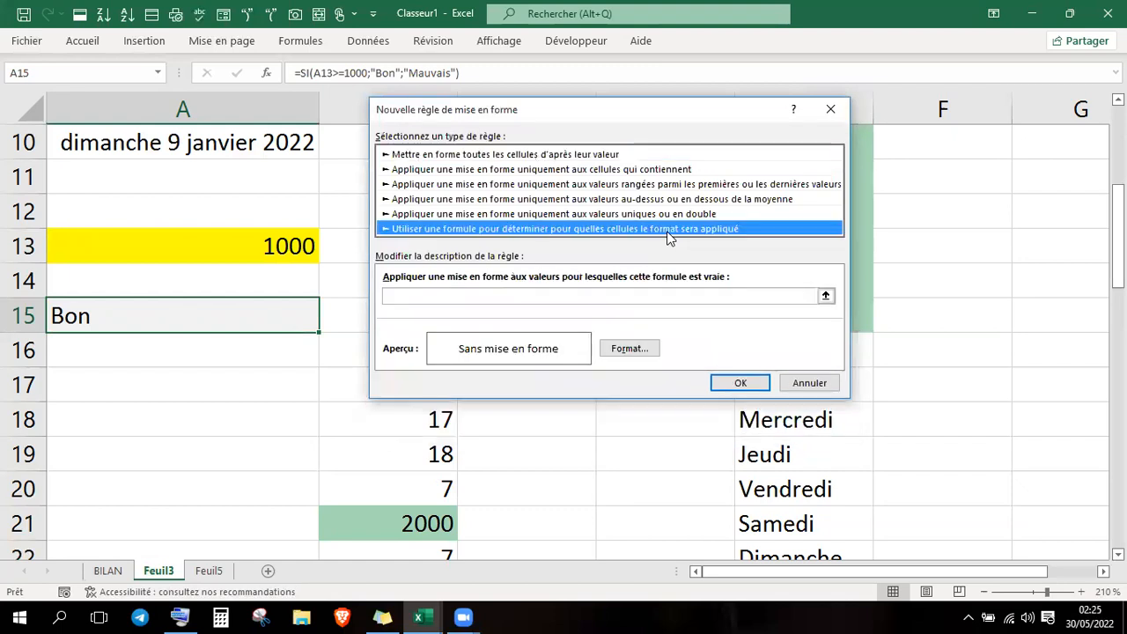
left_click(589, 299)
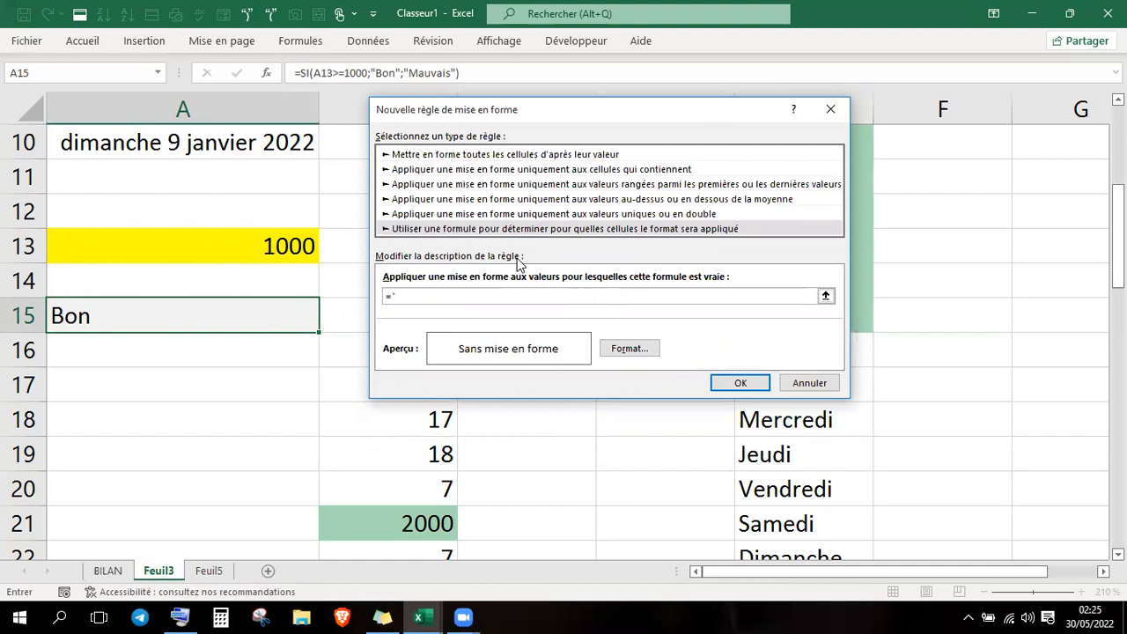
type("=\"Bon\"")
- Give the rule a green Remplissage fill and save it
left_click(629, 352)
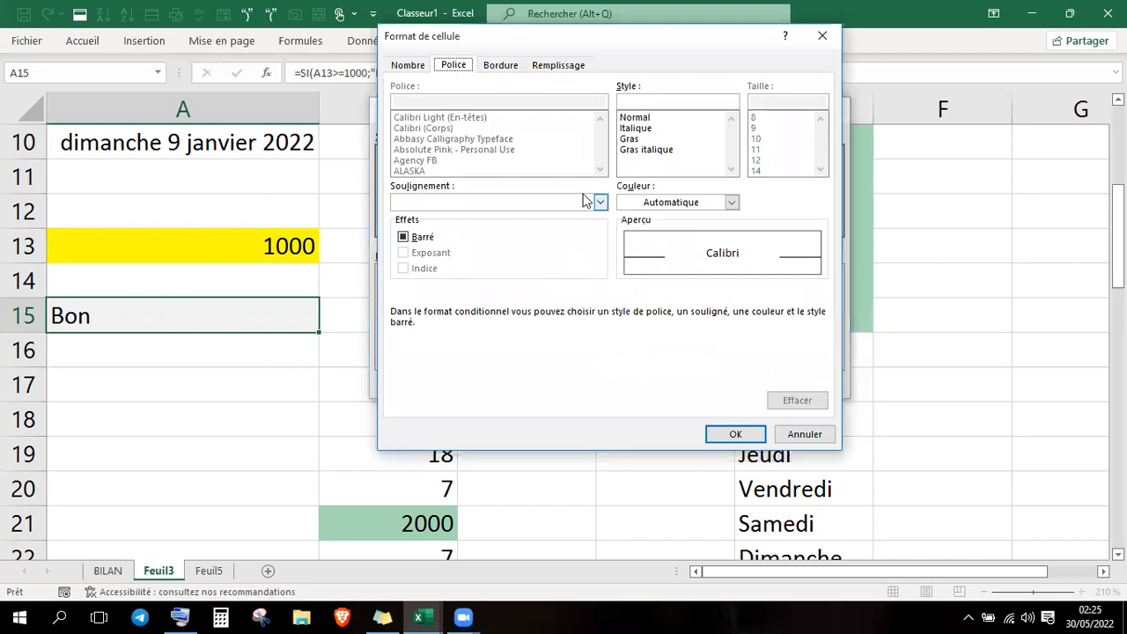
left_click(550, 67)
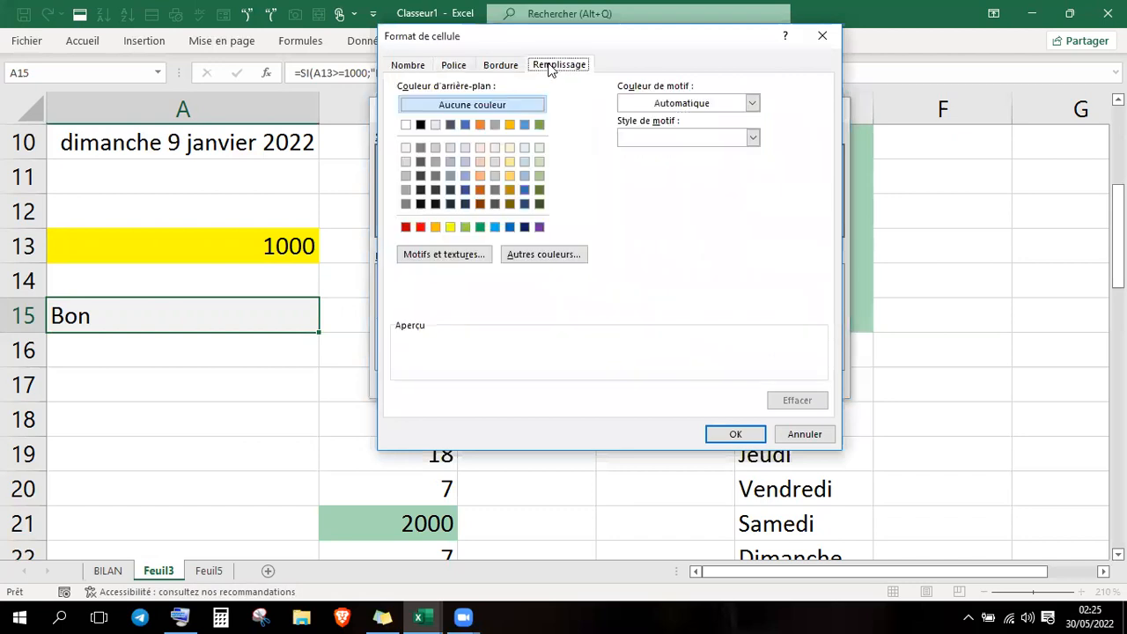
left_click(481, 227)
left_click(730, 434)
left_click(740, 382)
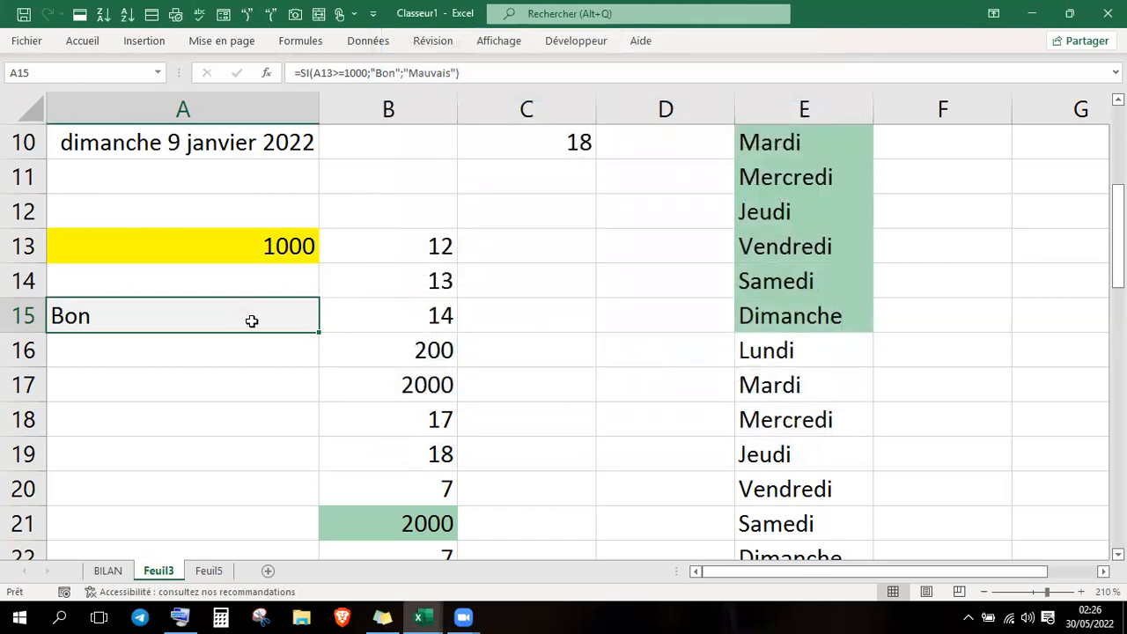
- Reselect A15 and open Mise en forme conditionnelle > Gérer les règles
left_click(256, 349)
left_click(239, 320)
left_click(81, 41)
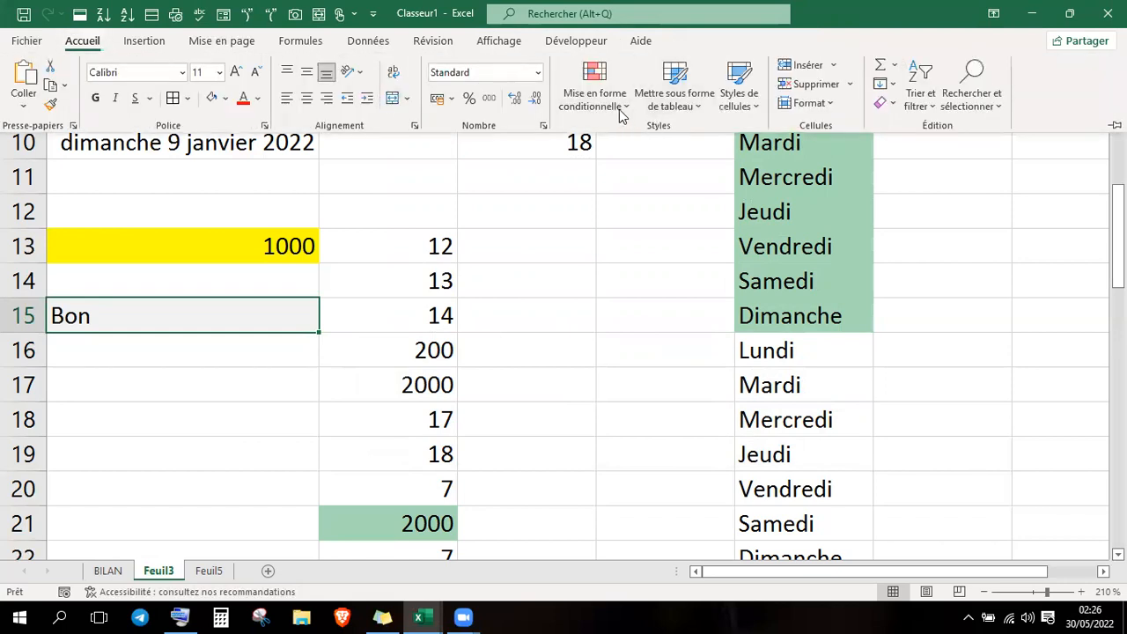
left_click(622, 107)
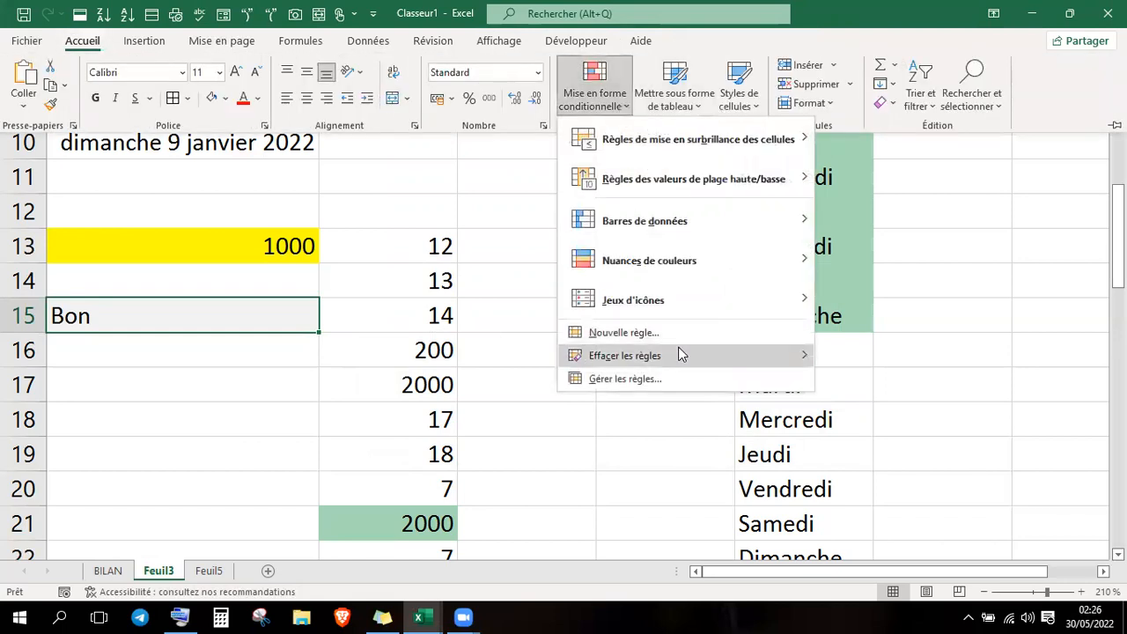
left_click(625, 379)
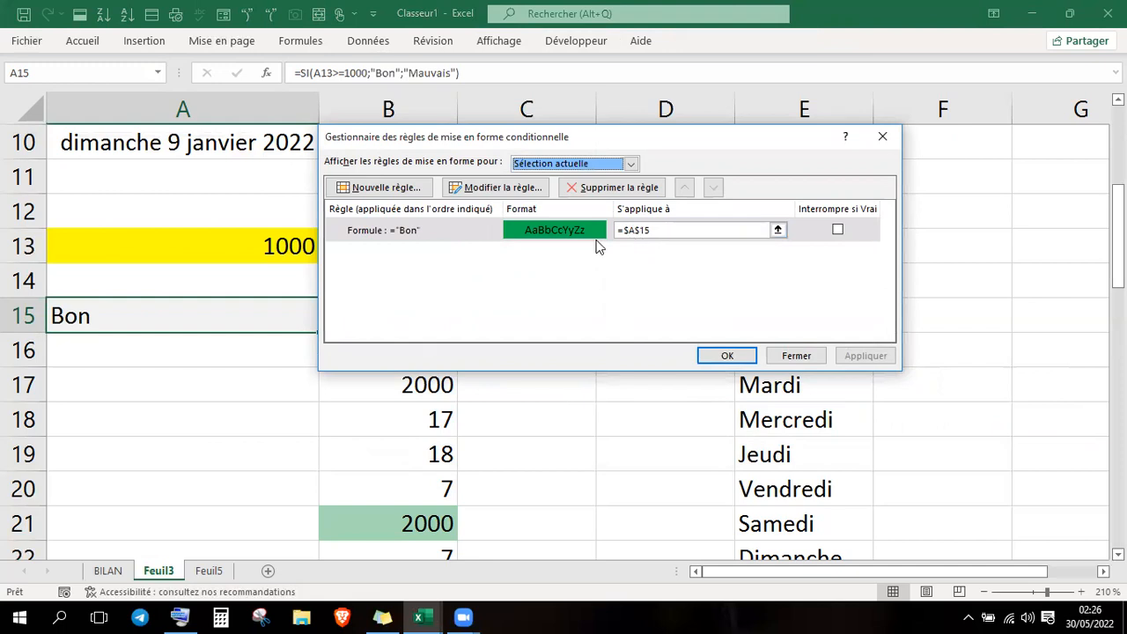
- Edit the ="Bon" rule to format all cells by value as a two-colour scale
left_click(451, 221)
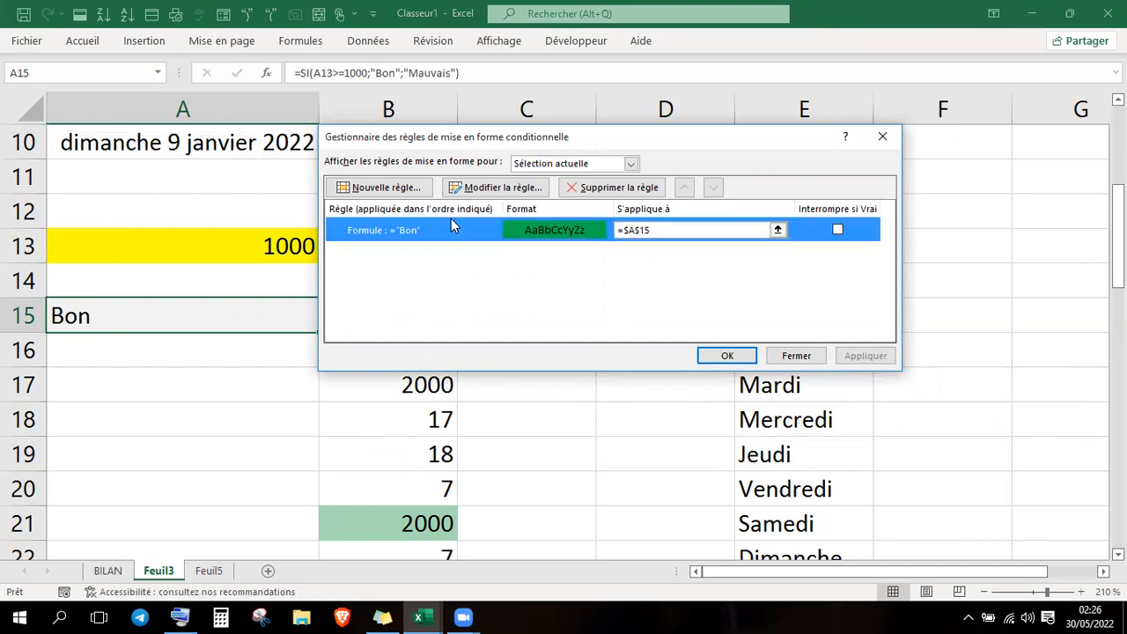
double_click(451, 221)
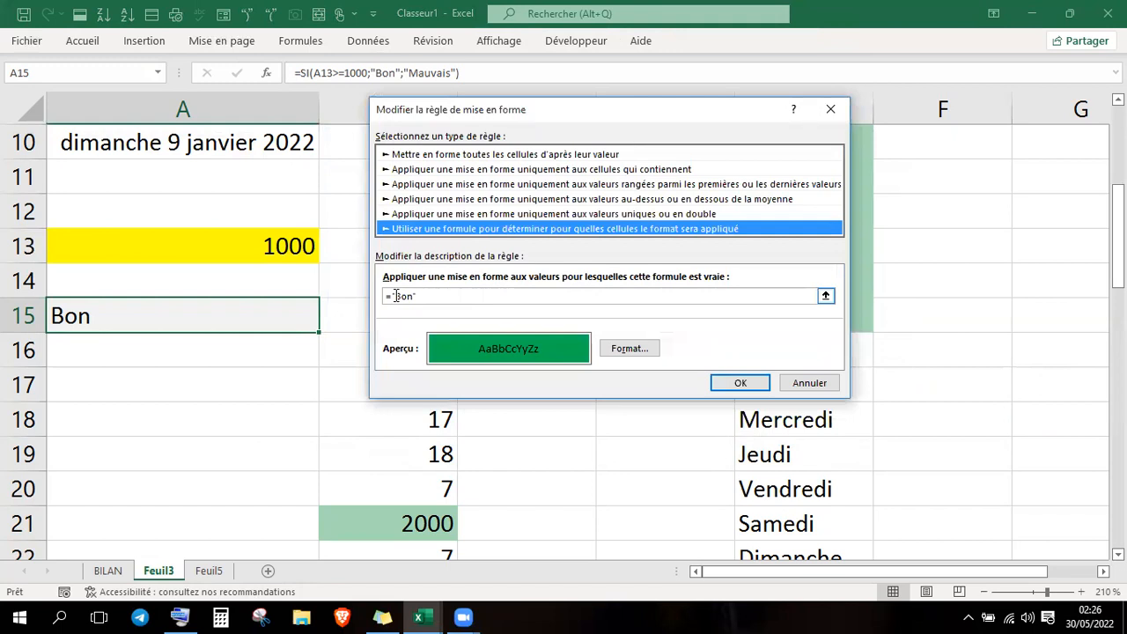
left_click(391, 298)
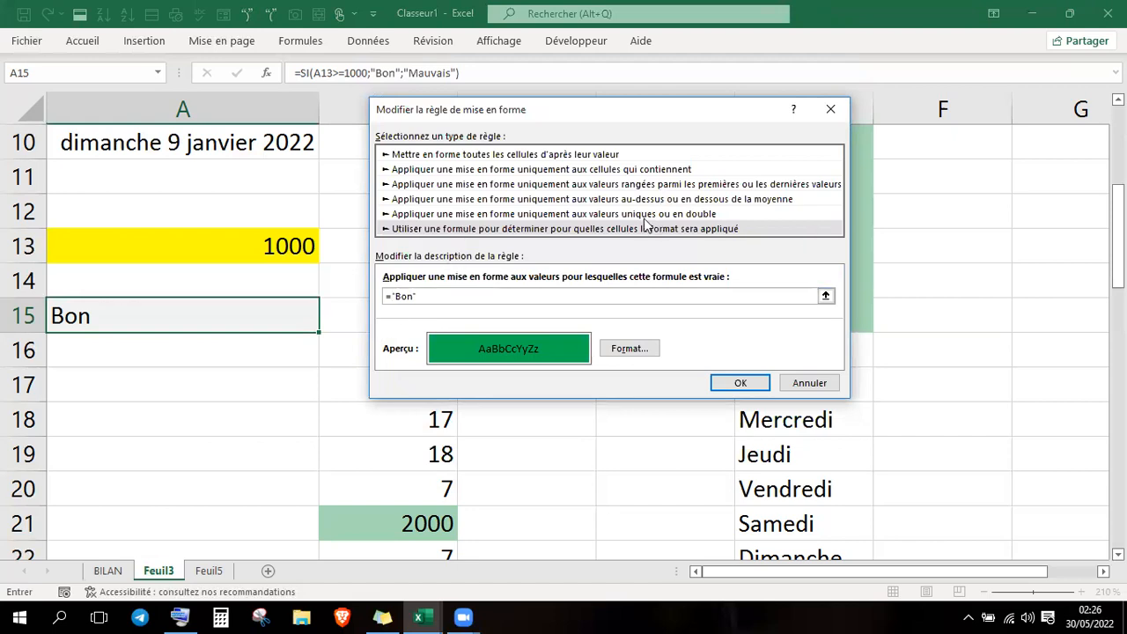
left_click(562, 156)
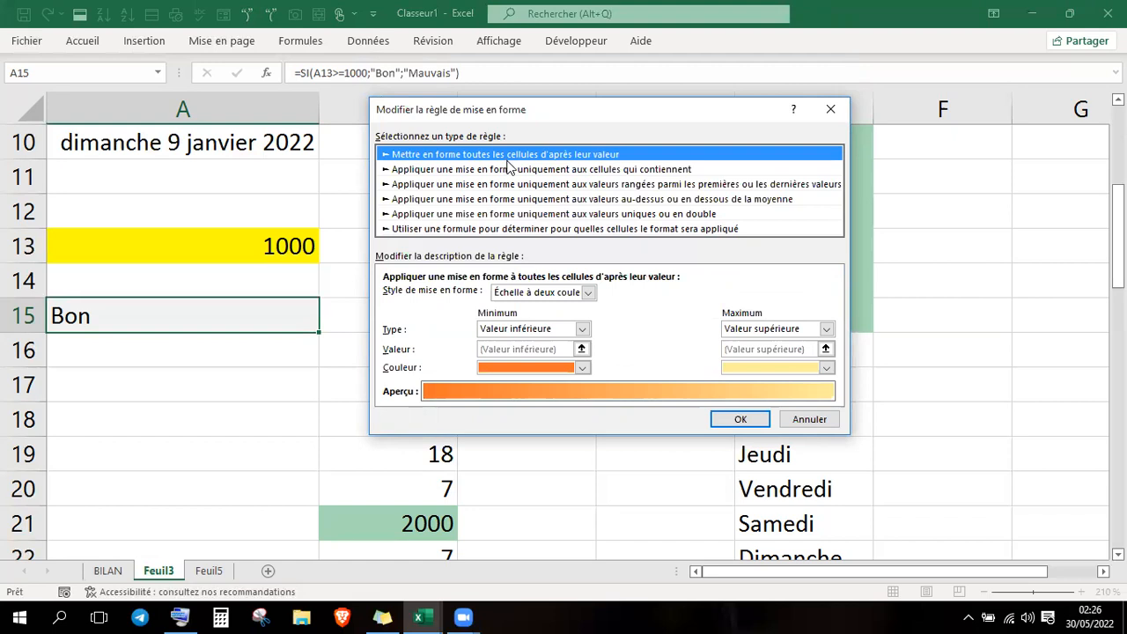
left_click(587, 292)
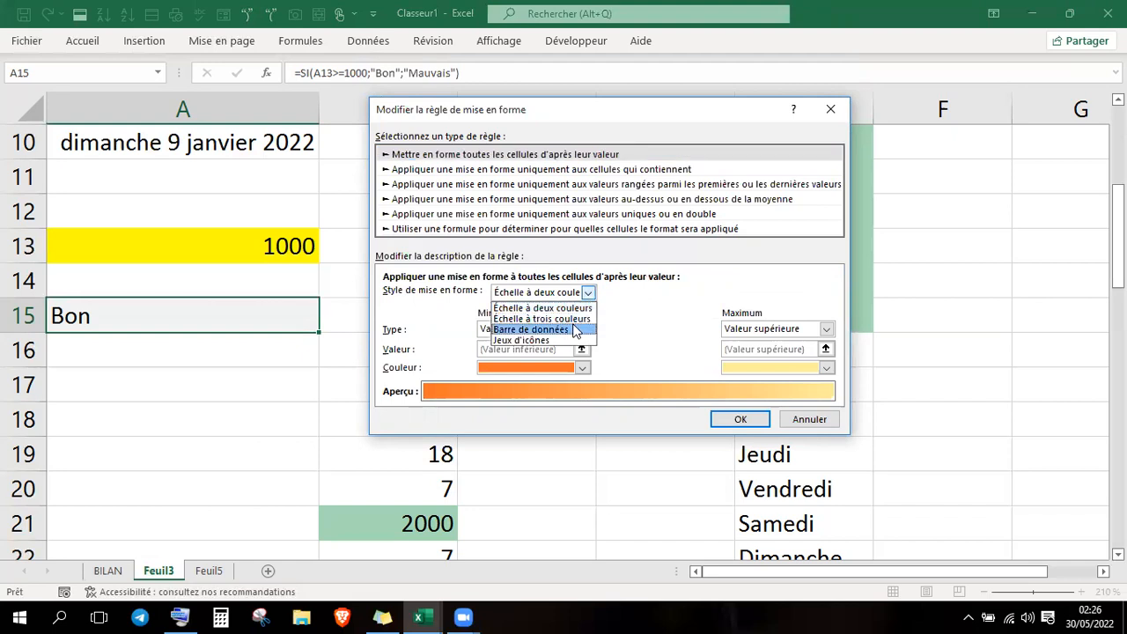
left_click(588, 294)
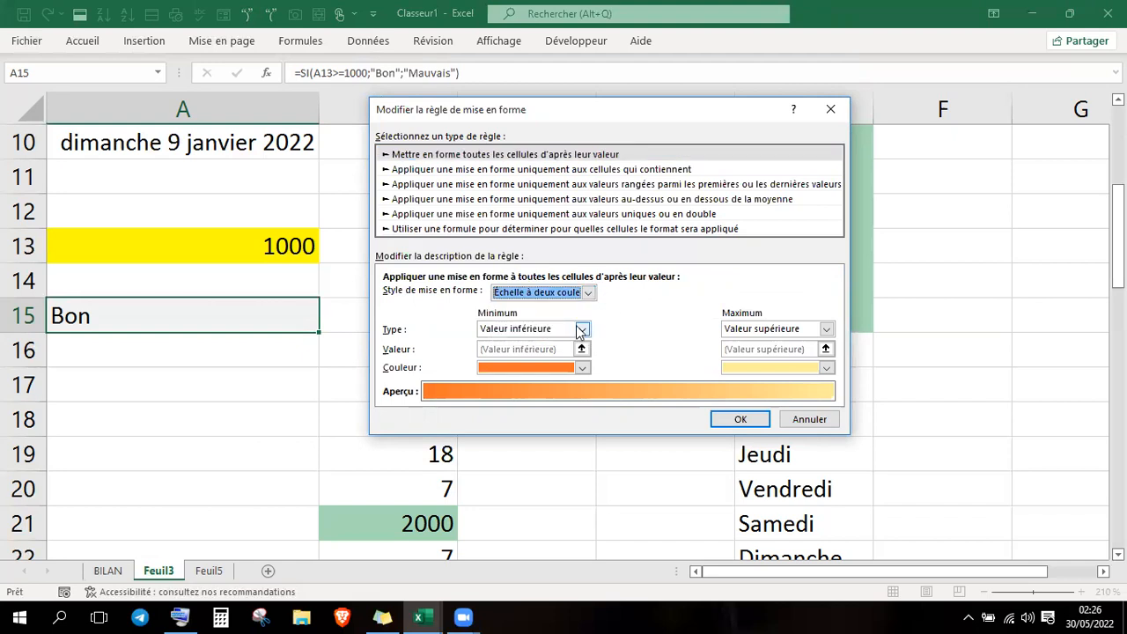
- Set the scale minimum to Formule ="Bon" in green and apply the rule
left_click(581, 329)
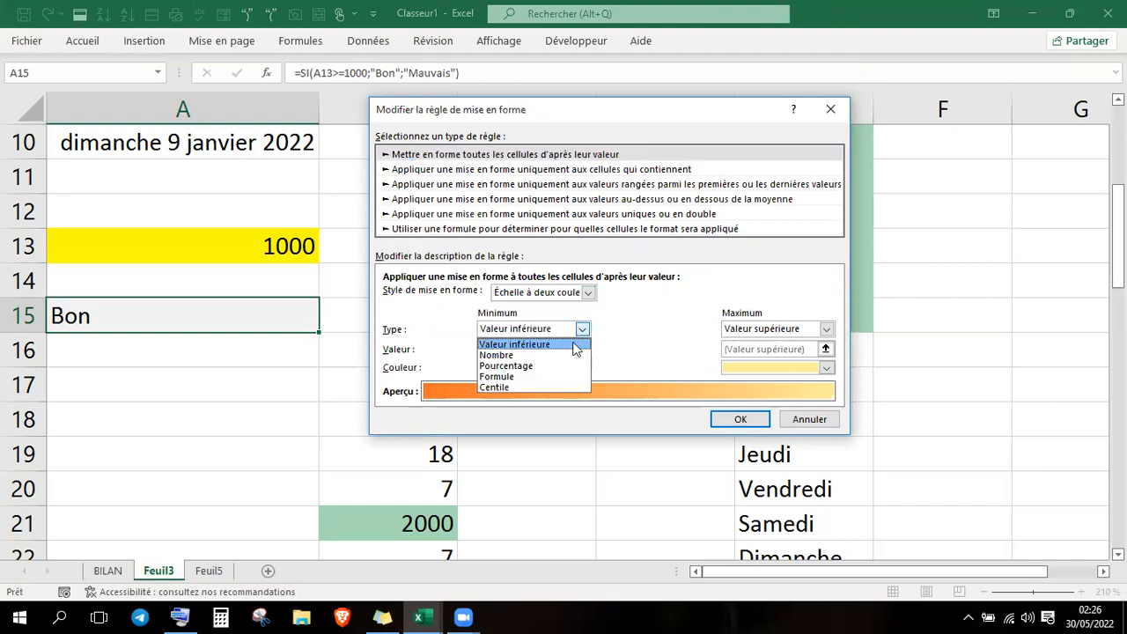
left_click(524, 377)
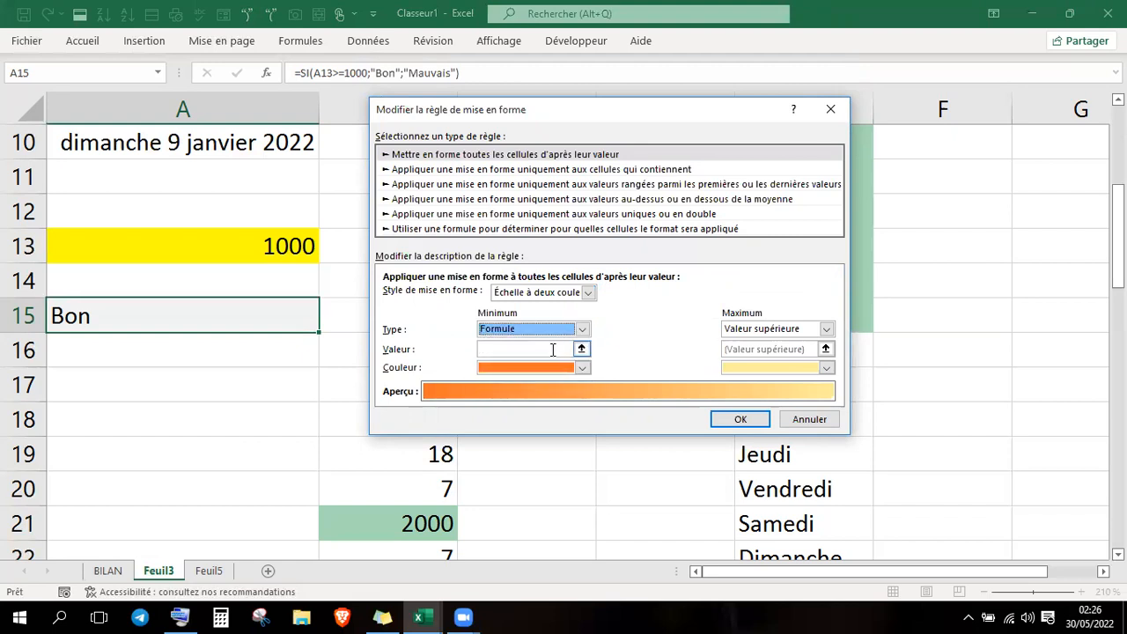
left_click(555, 352)
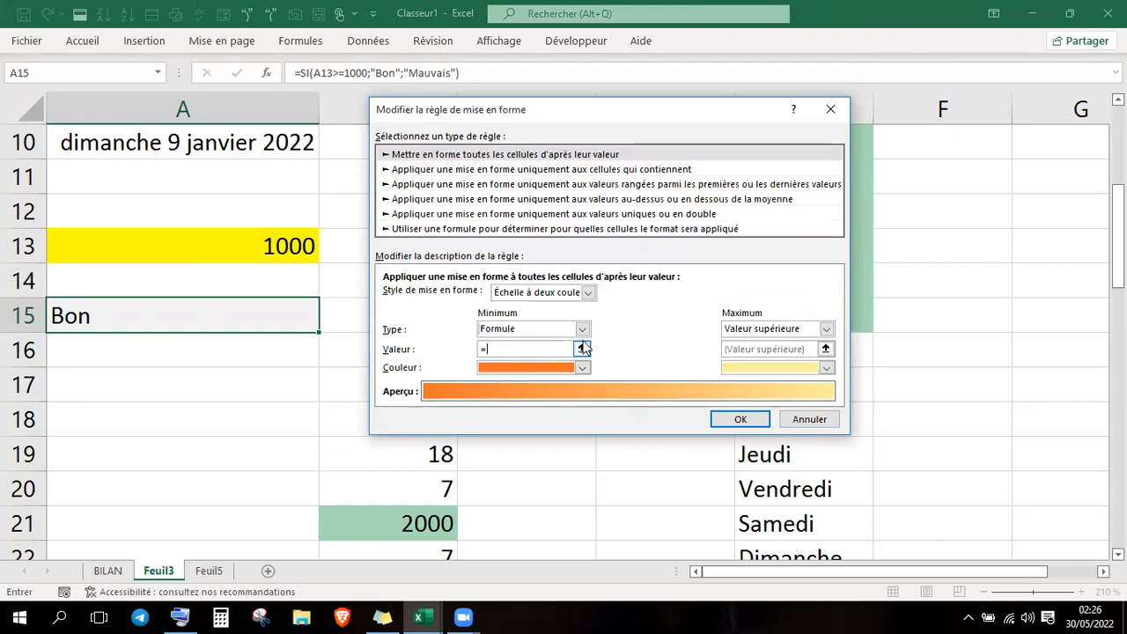
type("=\"Bon")
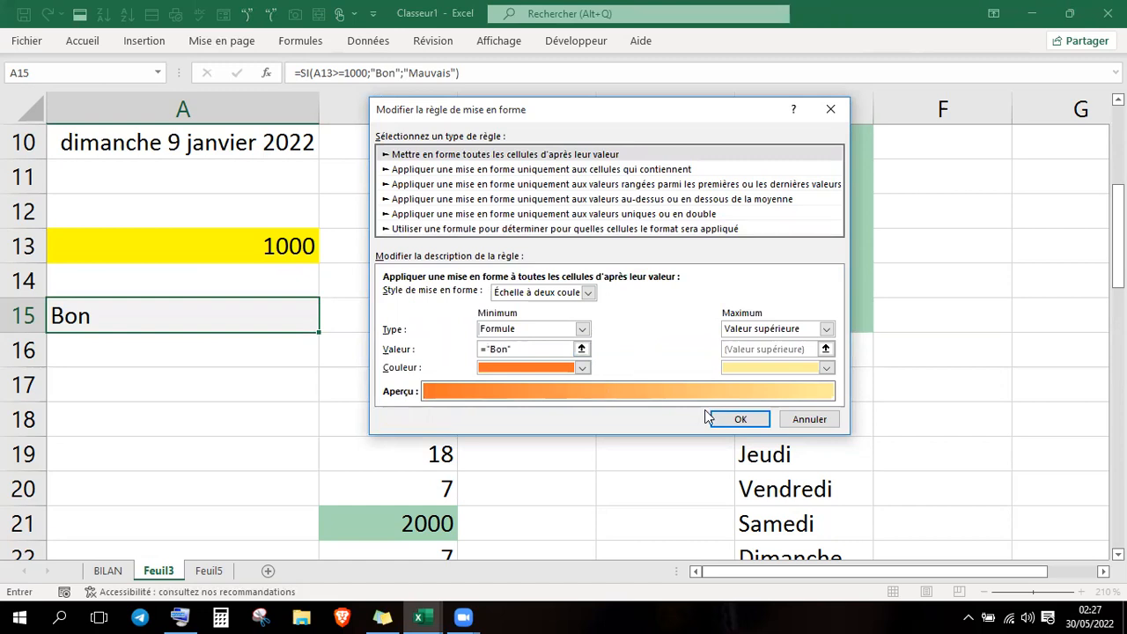
left_click(583, 368)
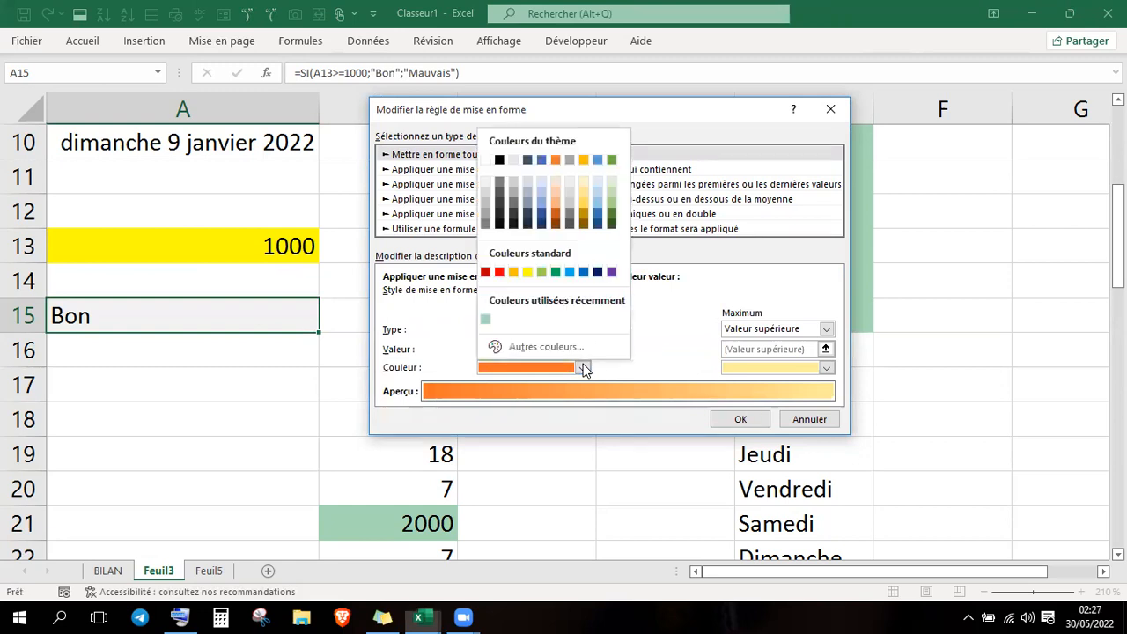
left_click(541, 272)
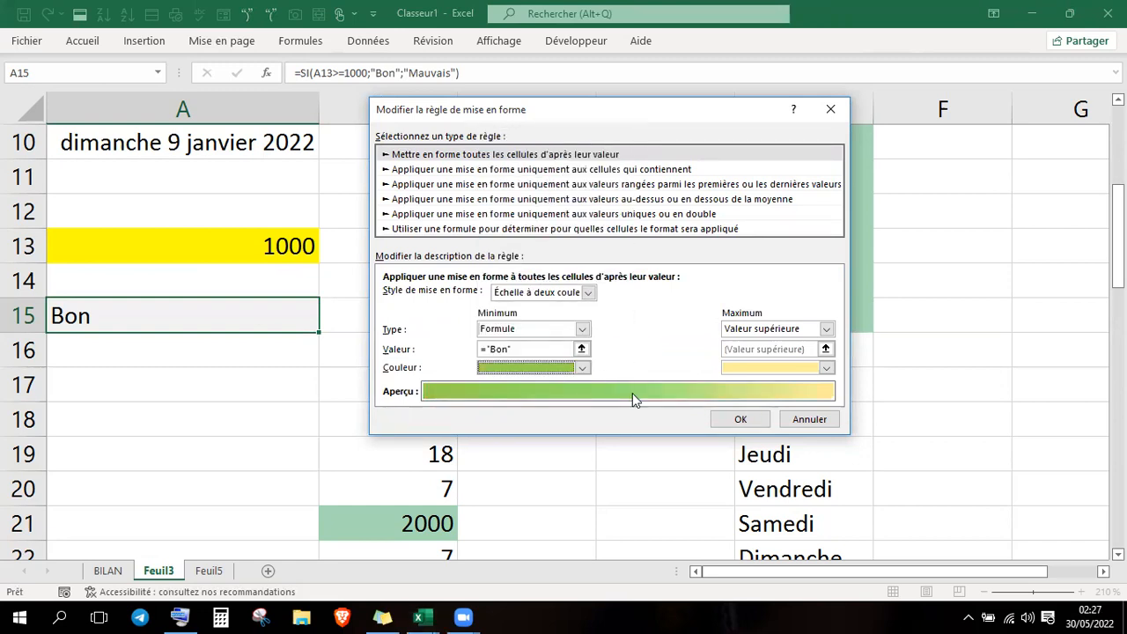
left_click(742, 420)
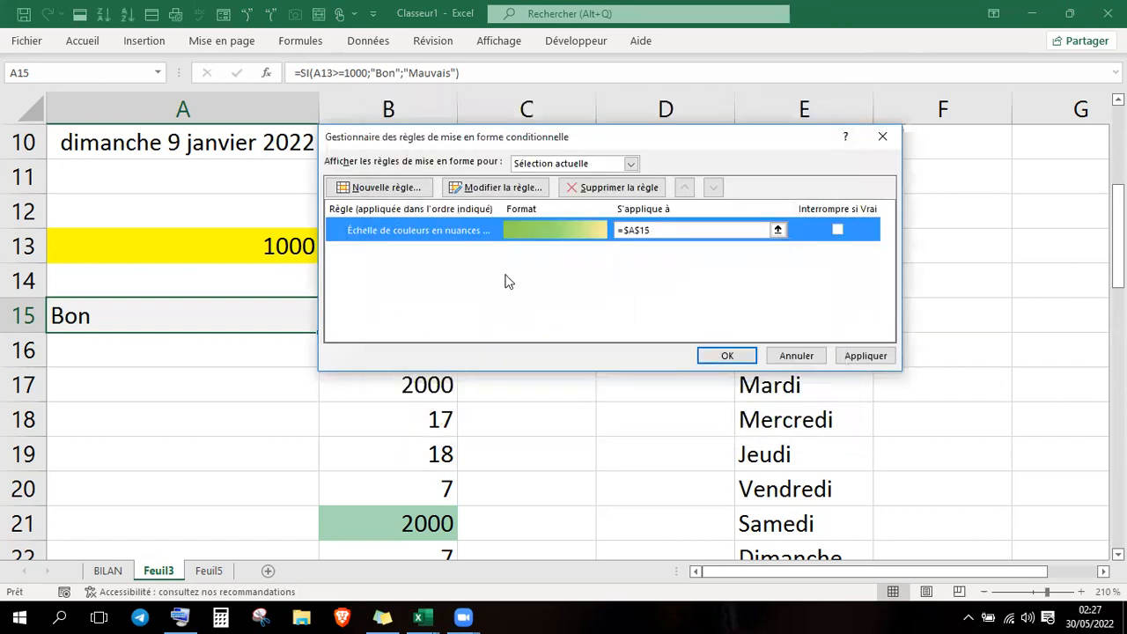
- Close the rules manager and look at fill colours without applying any
left_click(721, 355)
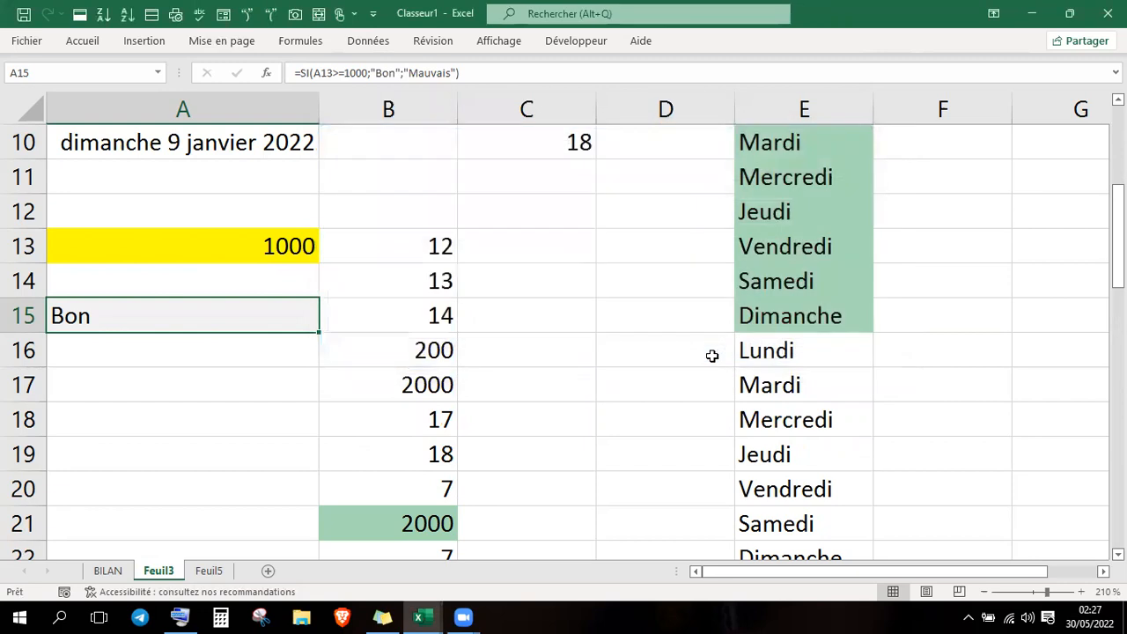
left_click(84, 41)
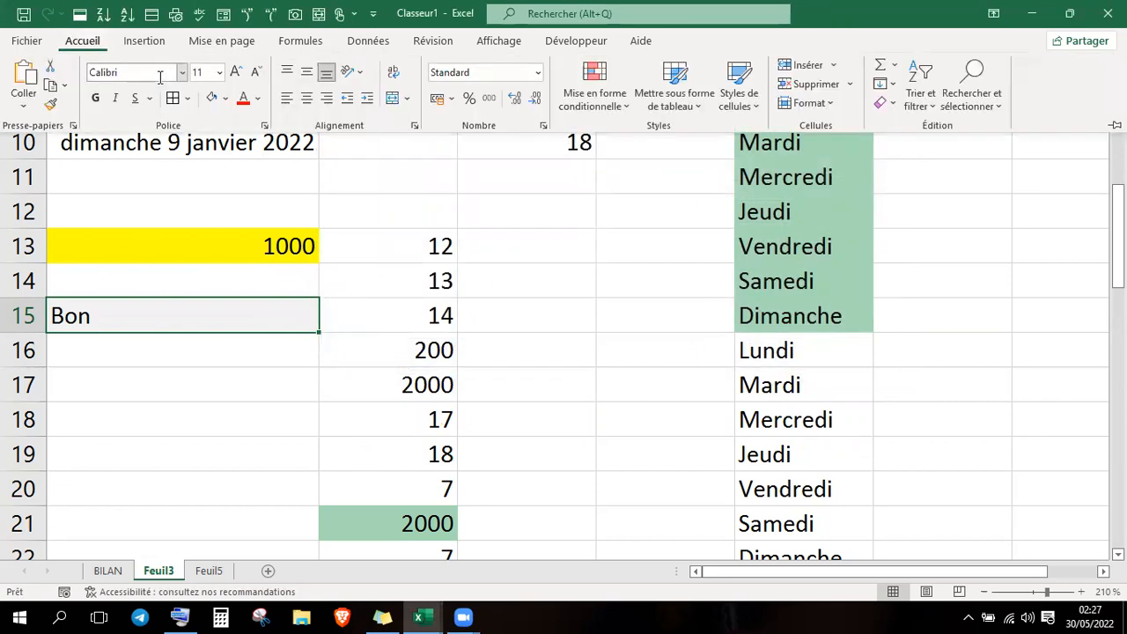
left_click(226, 97)
key("Escape")
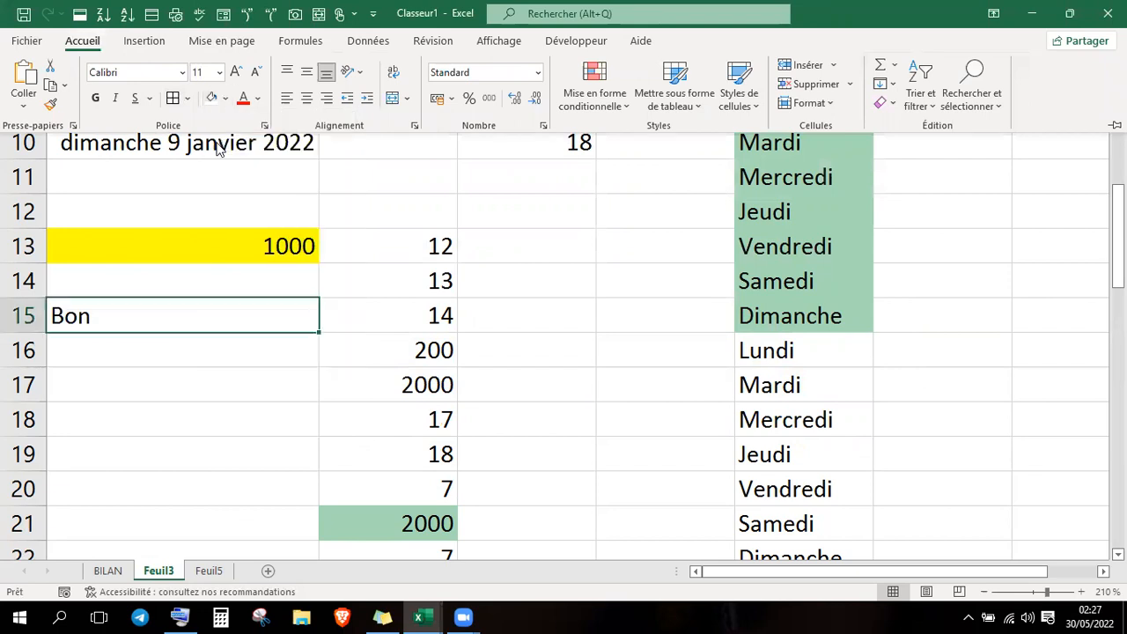
- Reopen the rules manager and open A15's colour-scale rule for editing
left_click(627, 107)
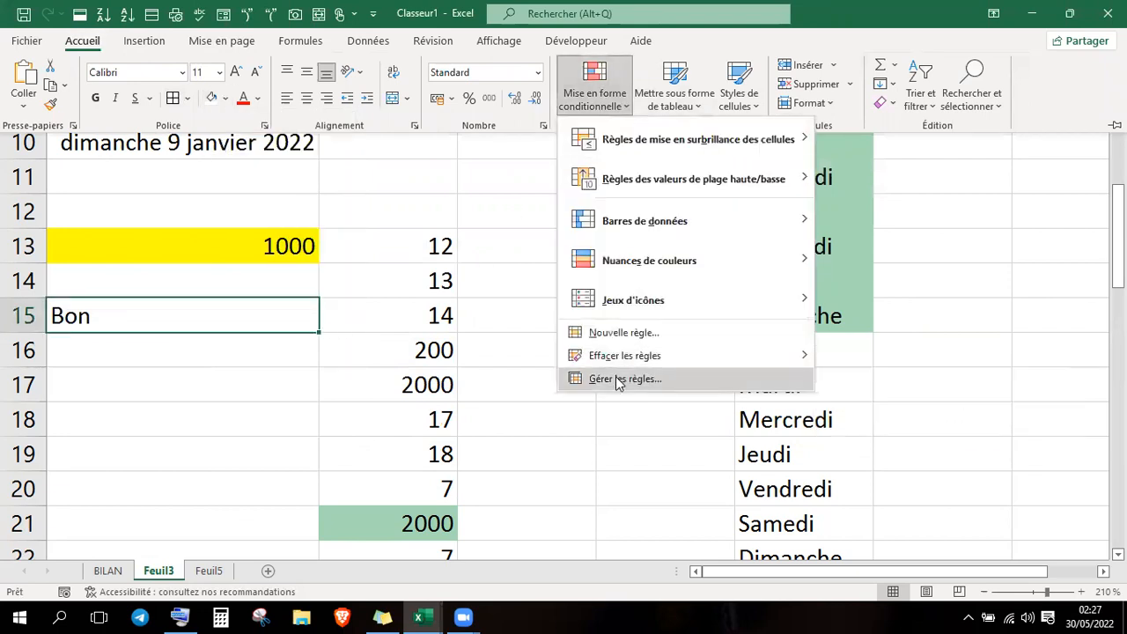
left_click(621, 379)
left_click(566, 225)
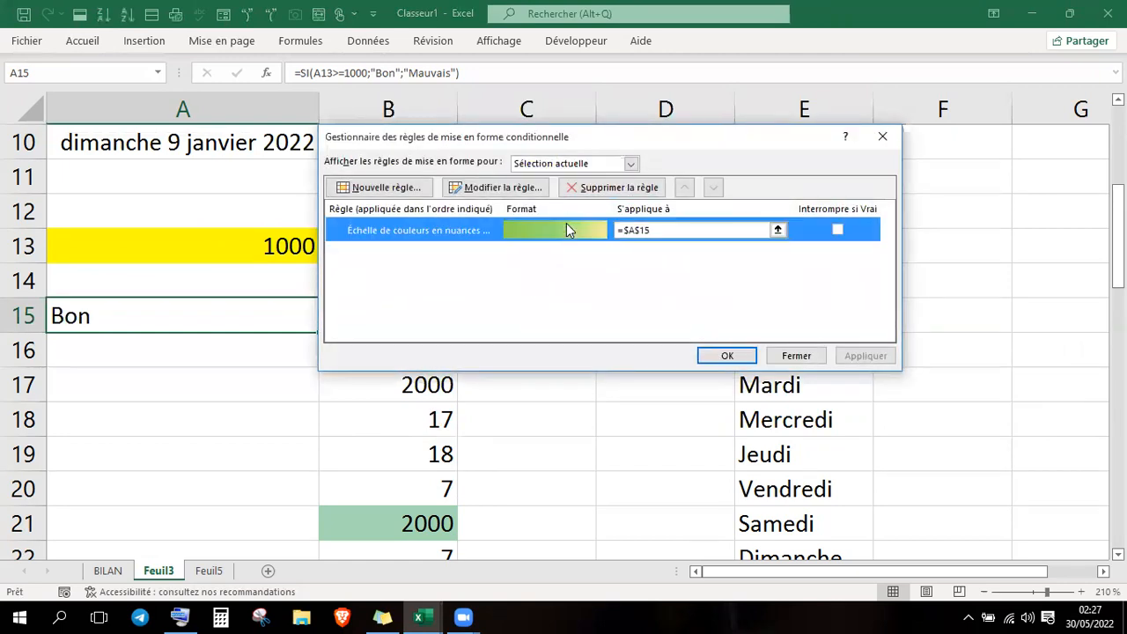
left_click(778, 230)
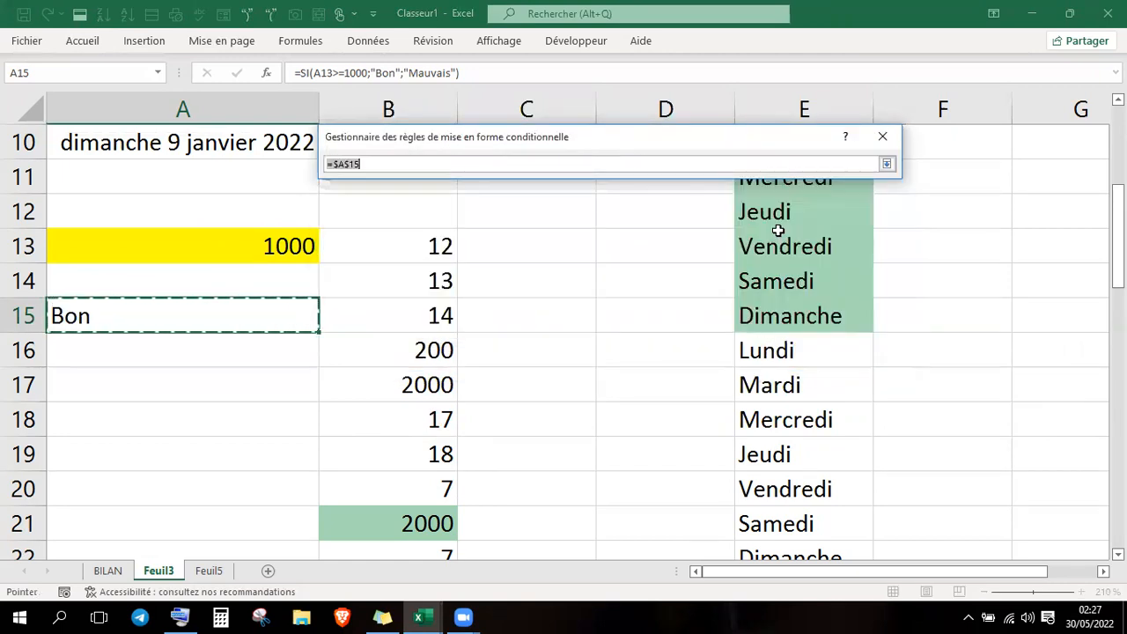
left_click(886, 165)
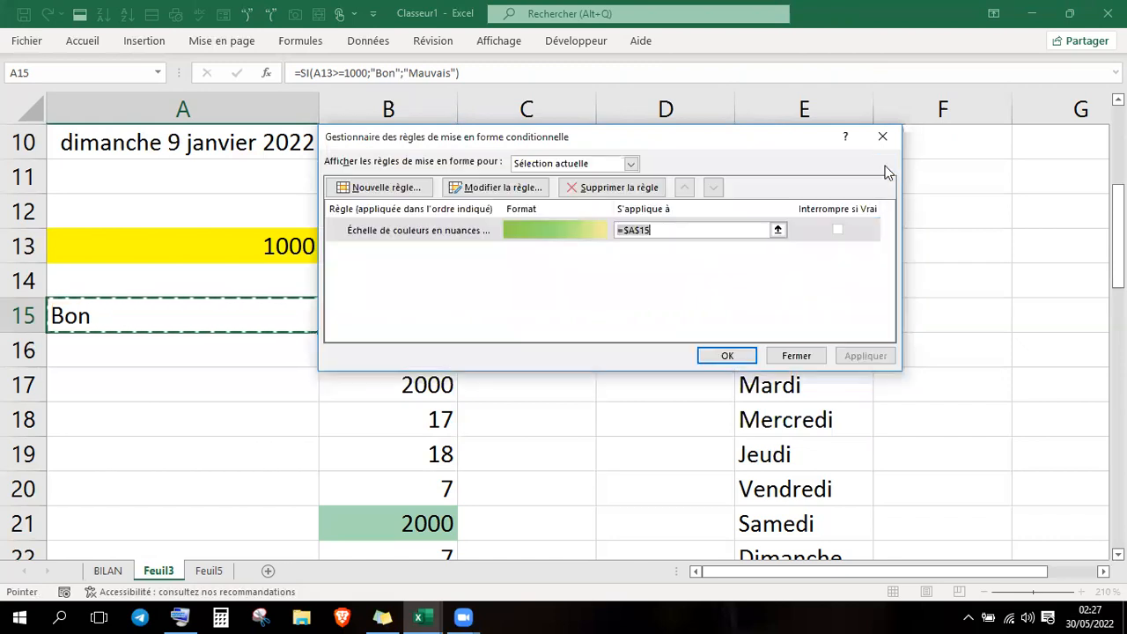
left_click(544, 237)
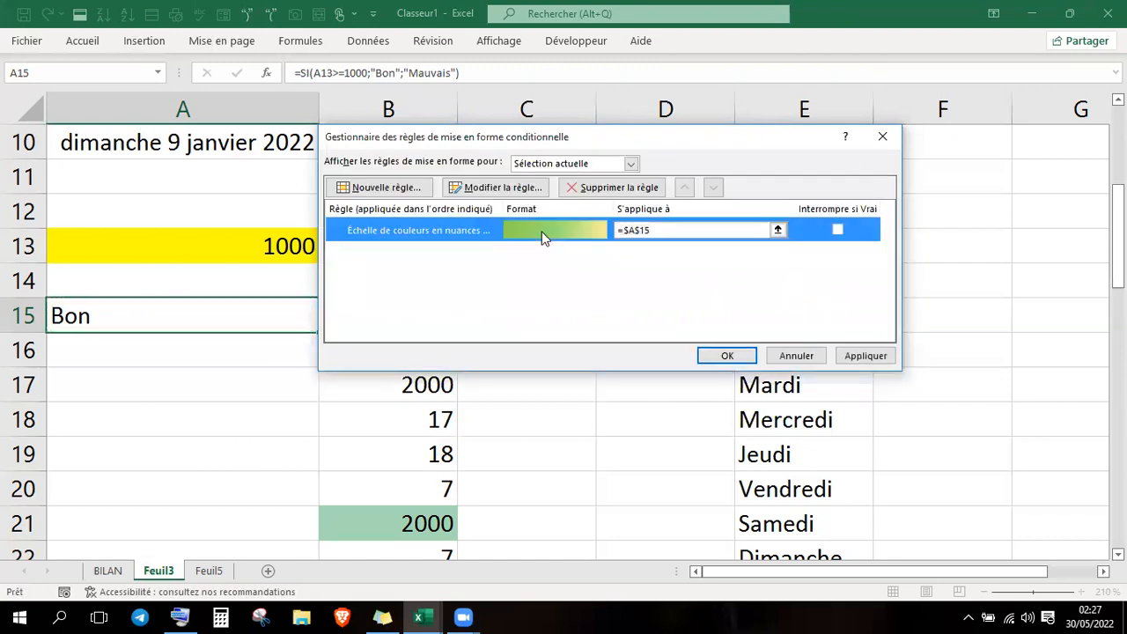
left_click(509, 188)
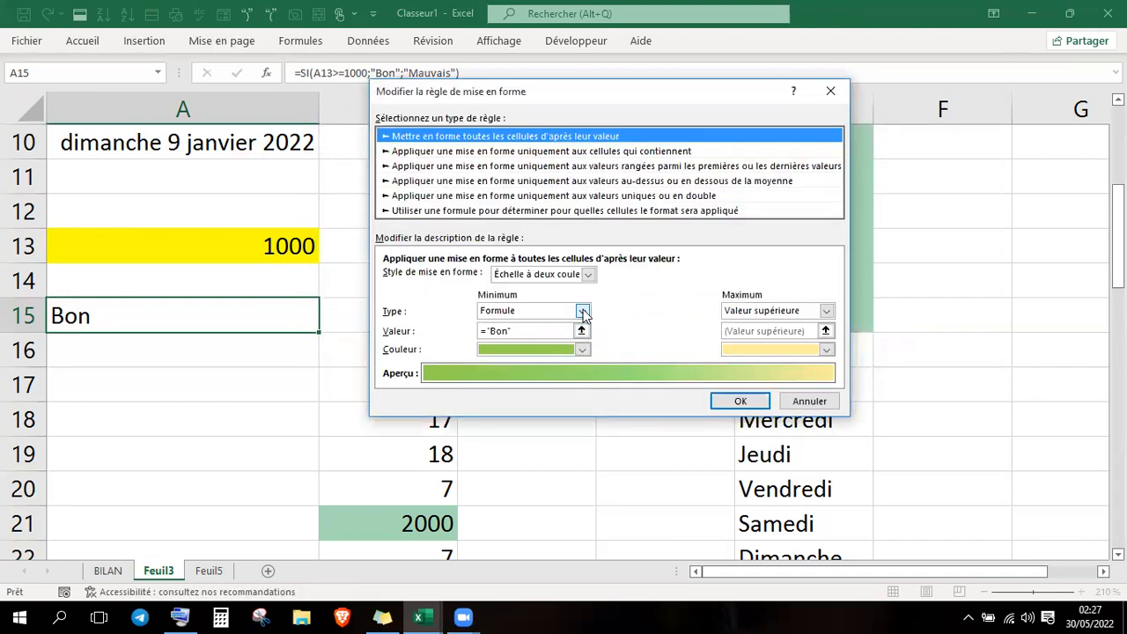
- Change the rule to format cells with specific text containing Bon, and confirm
left_click(582, 311)
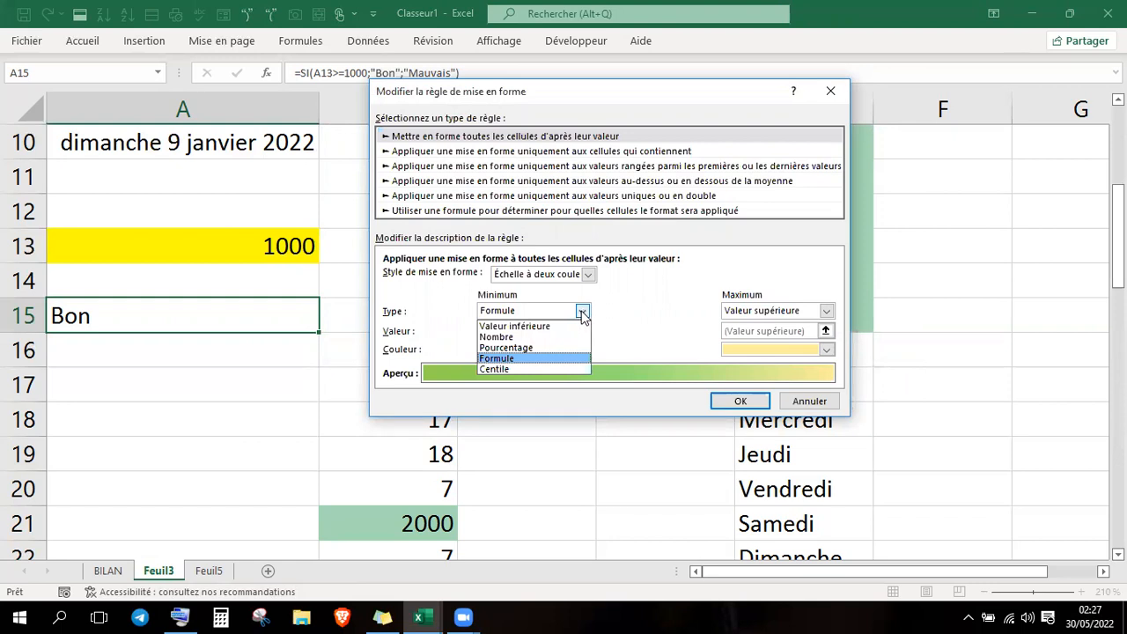
left_click(516, 339)
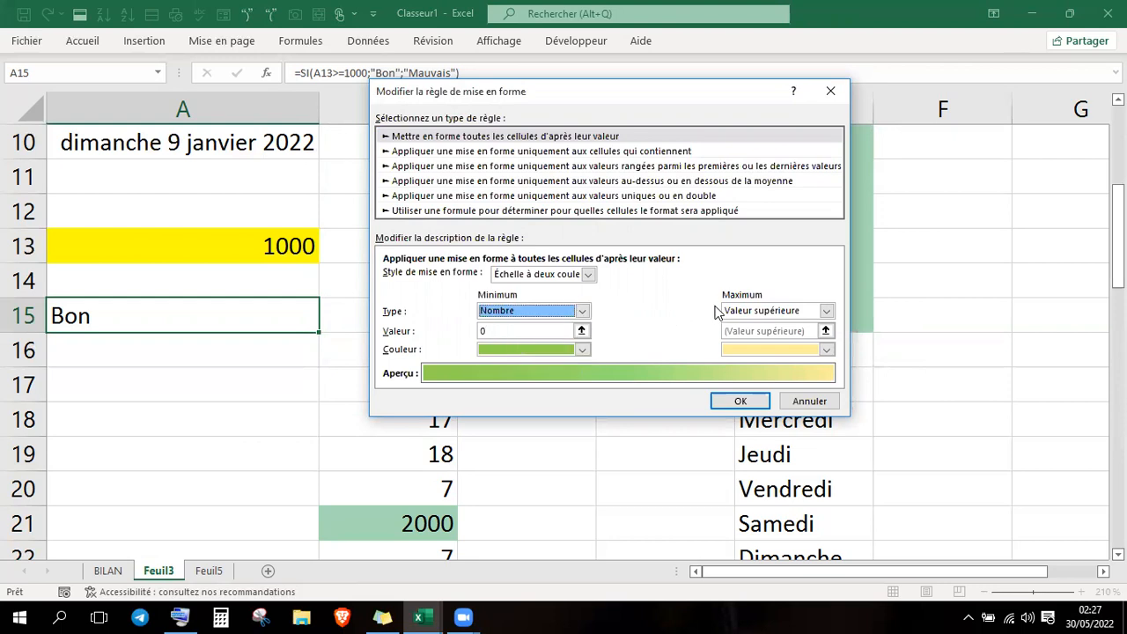
left_click(684, 151)
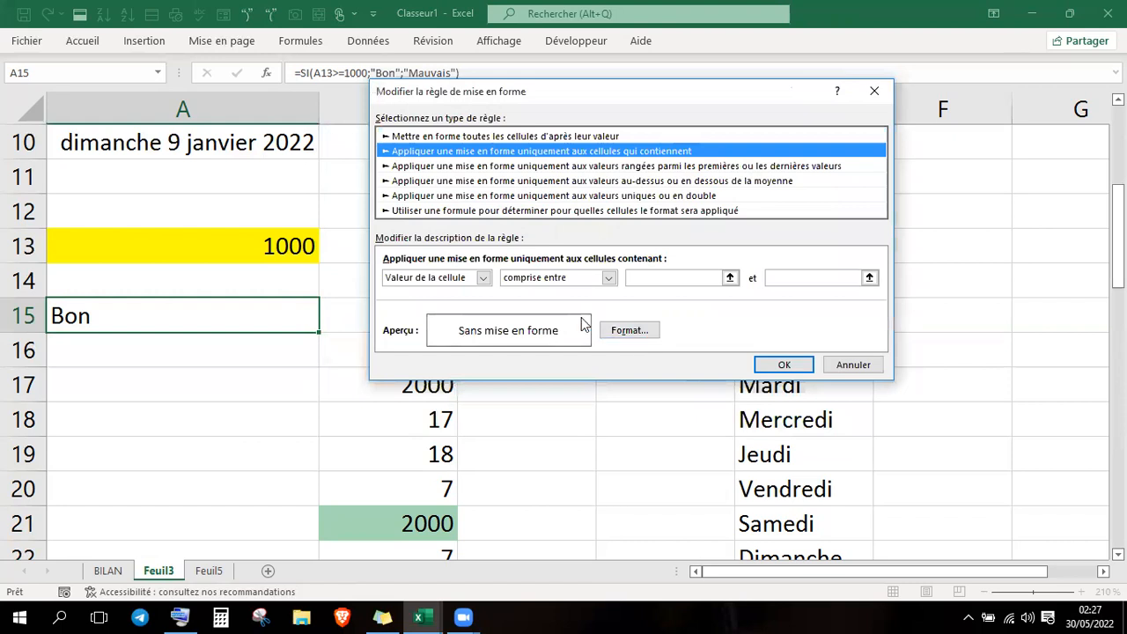
left_click(477, 283)
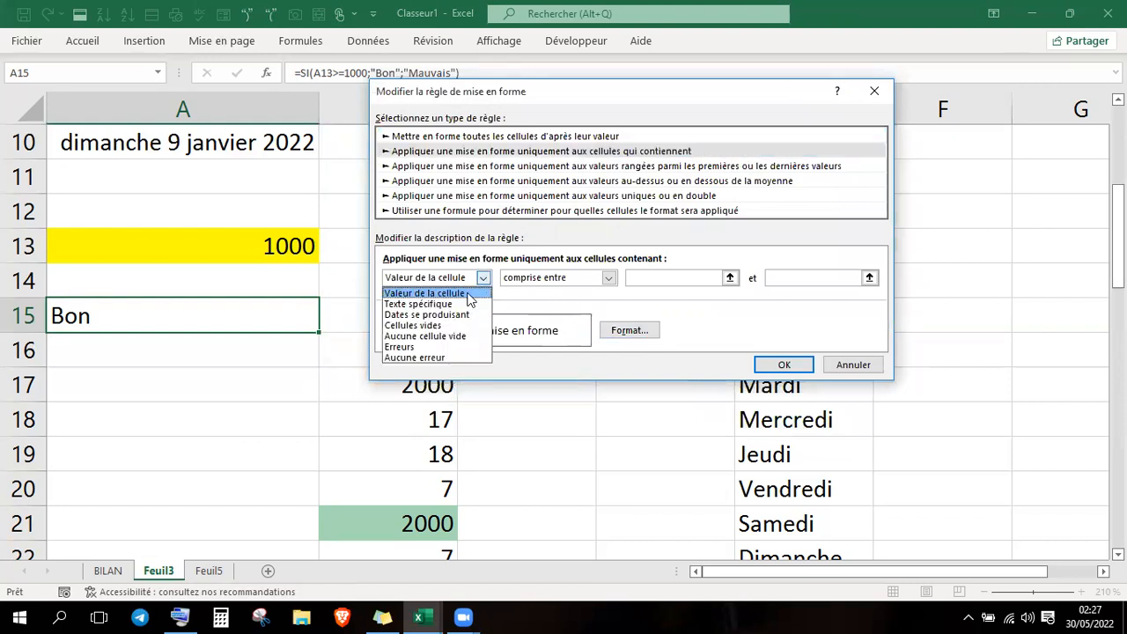
left_click(460, 304)
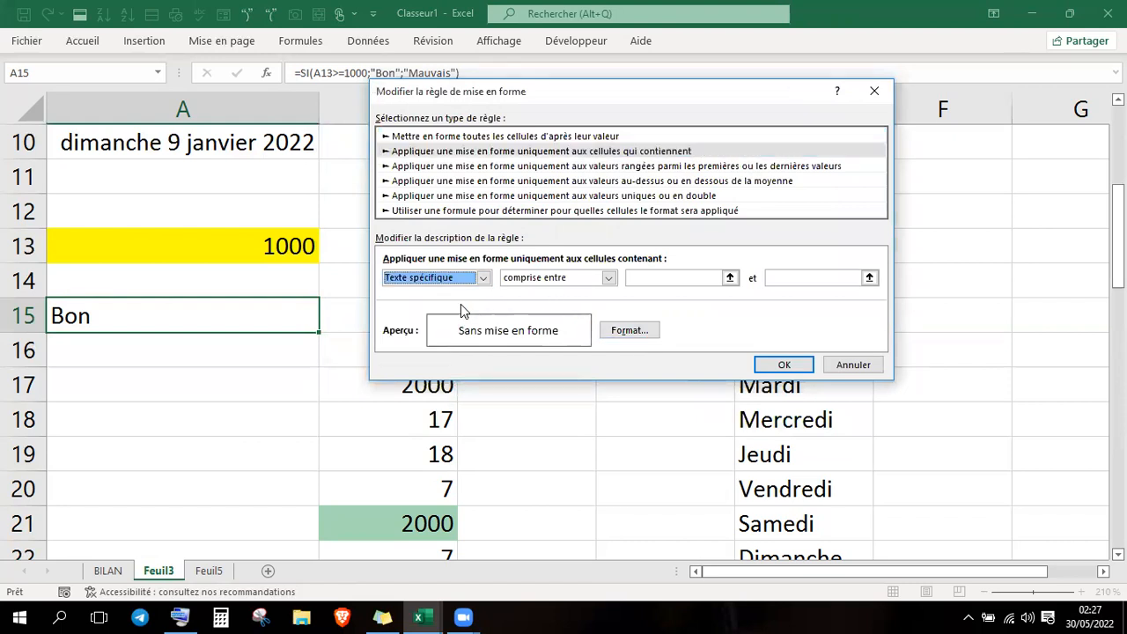
left_click(644, 277)
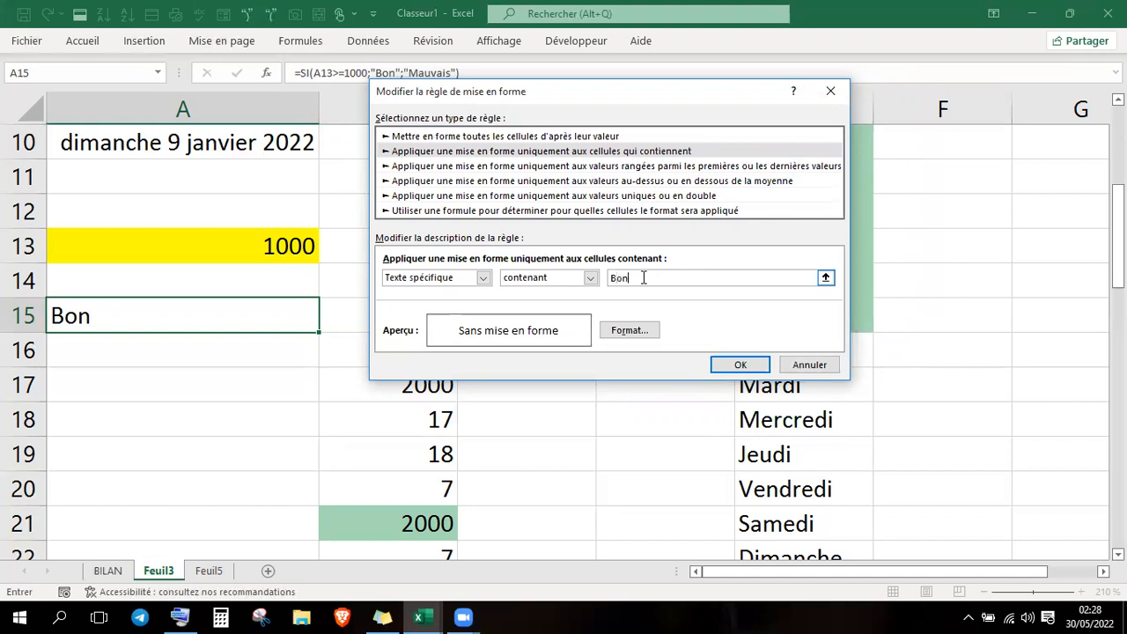
left_click(736, 366)
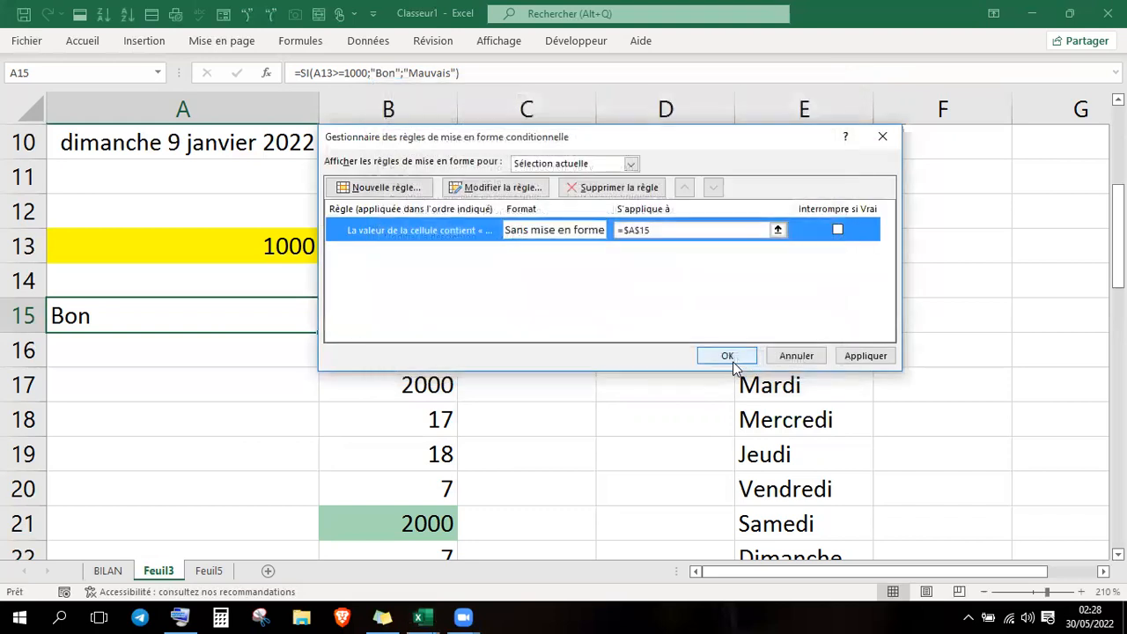
left_click(717, 355)
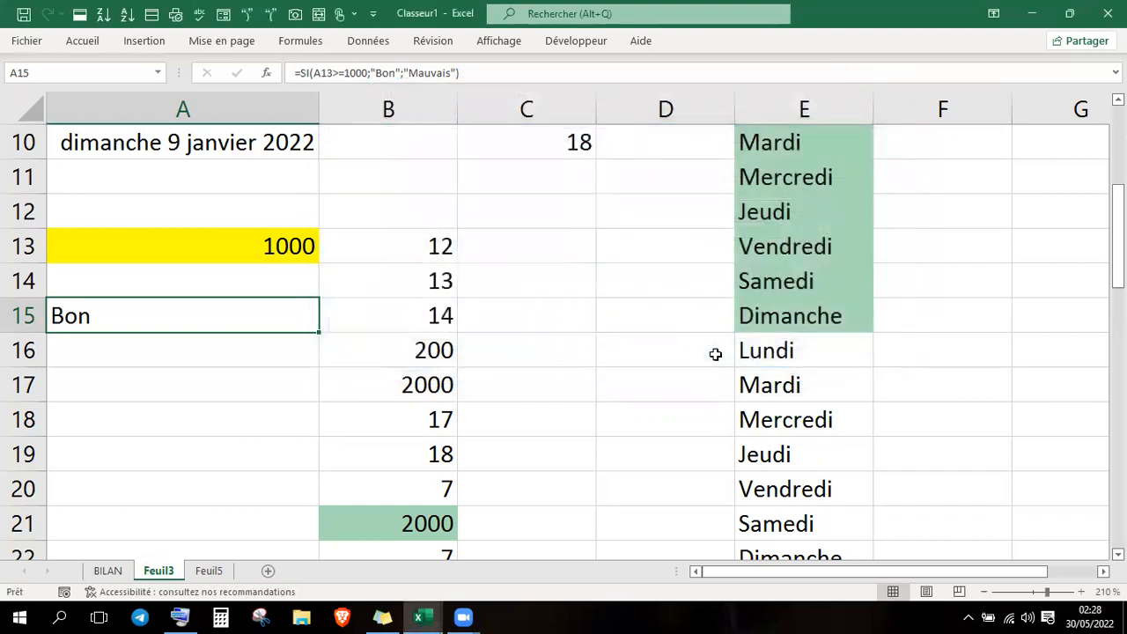
- Reselect A15 and open its 'text contains Bon' rule in Gérer les règles
left_click(307, 339)
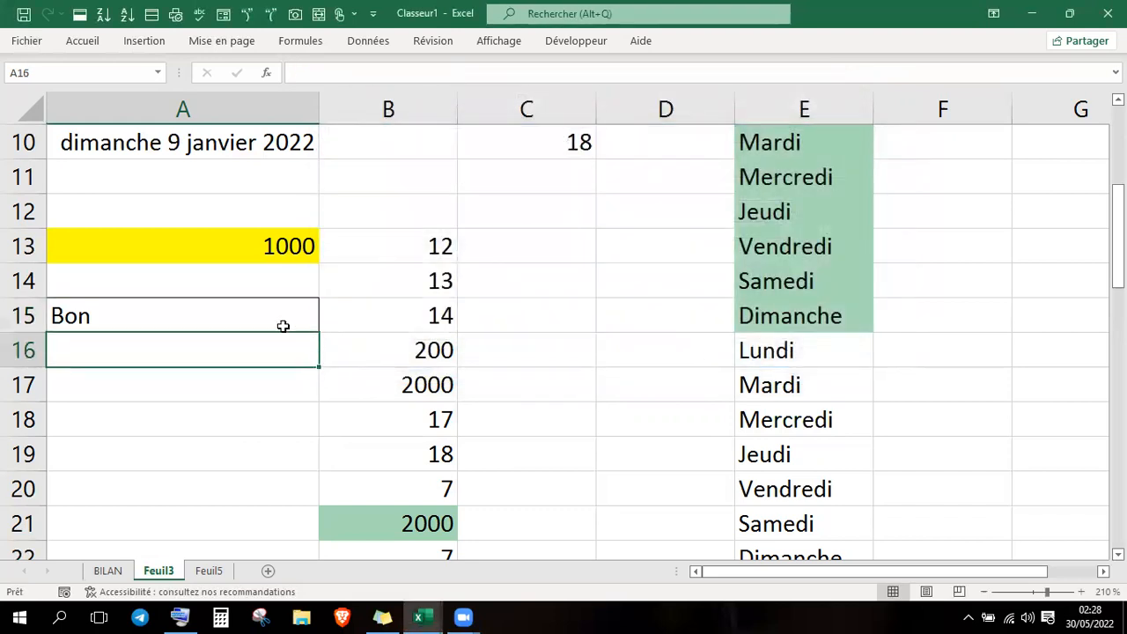
left_click(282, 326)
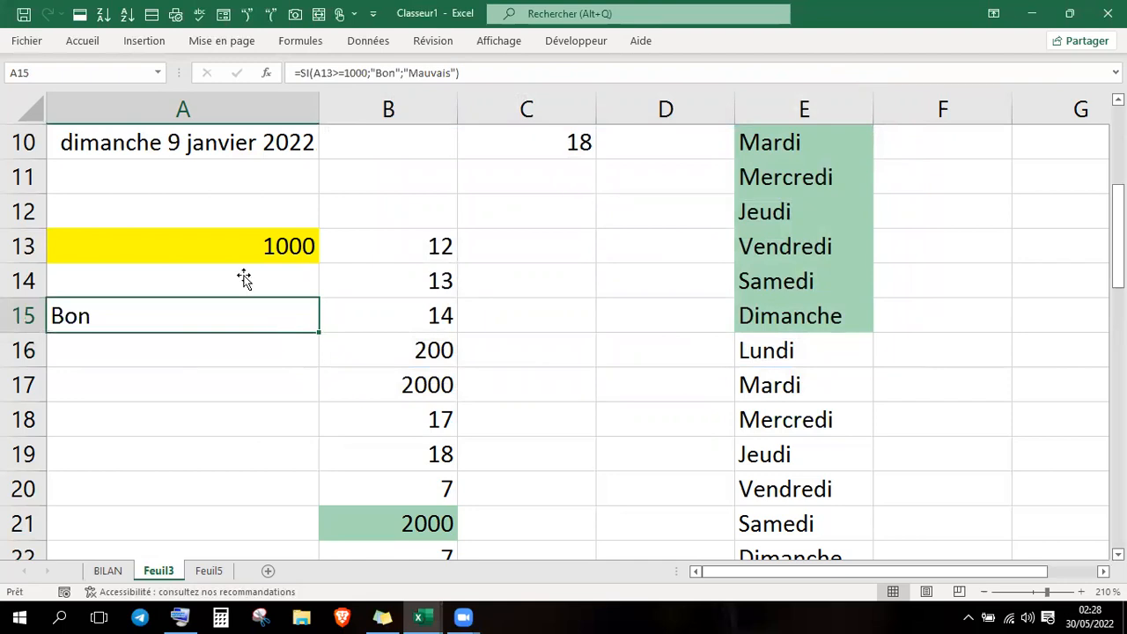
left_click(99, 45)
left_click(597, 98)
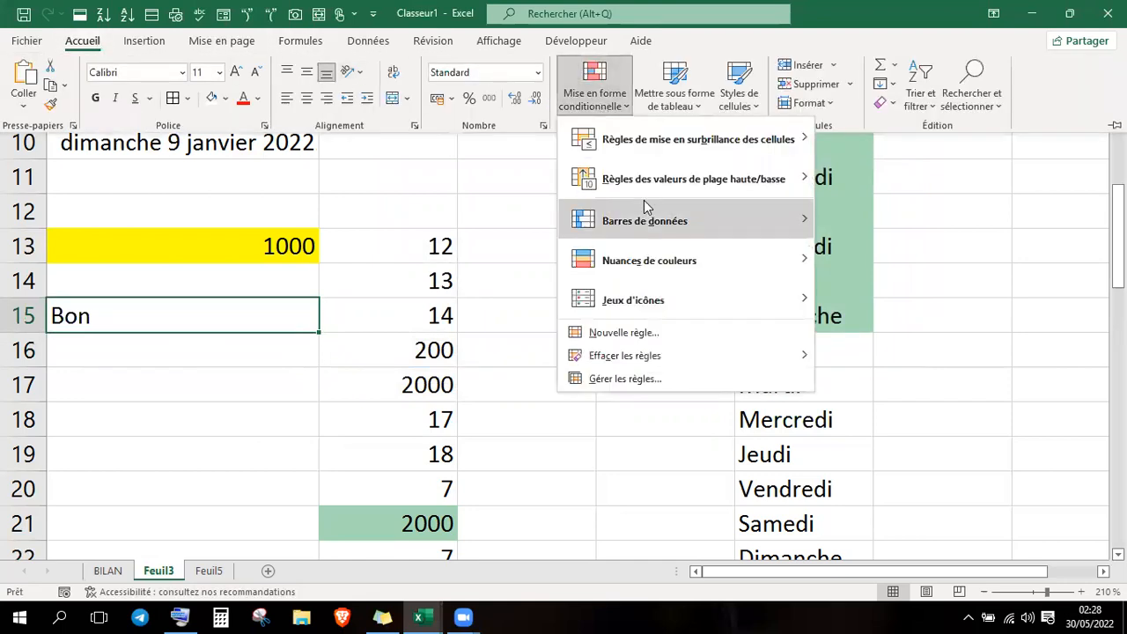
left_click(638, 379)
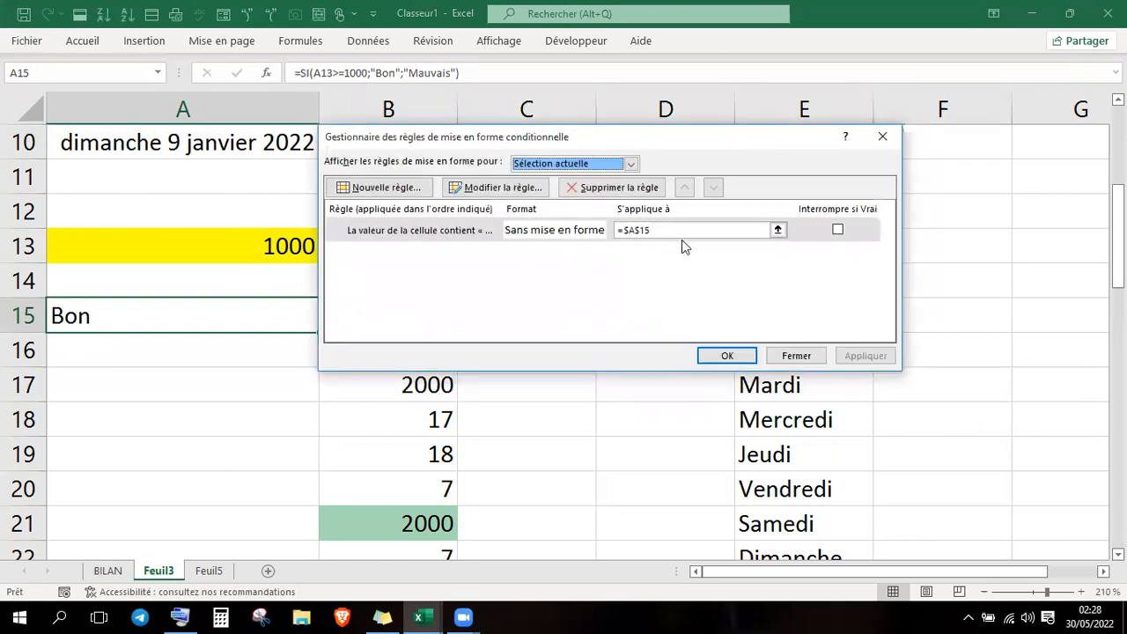
left_click(525, 235)
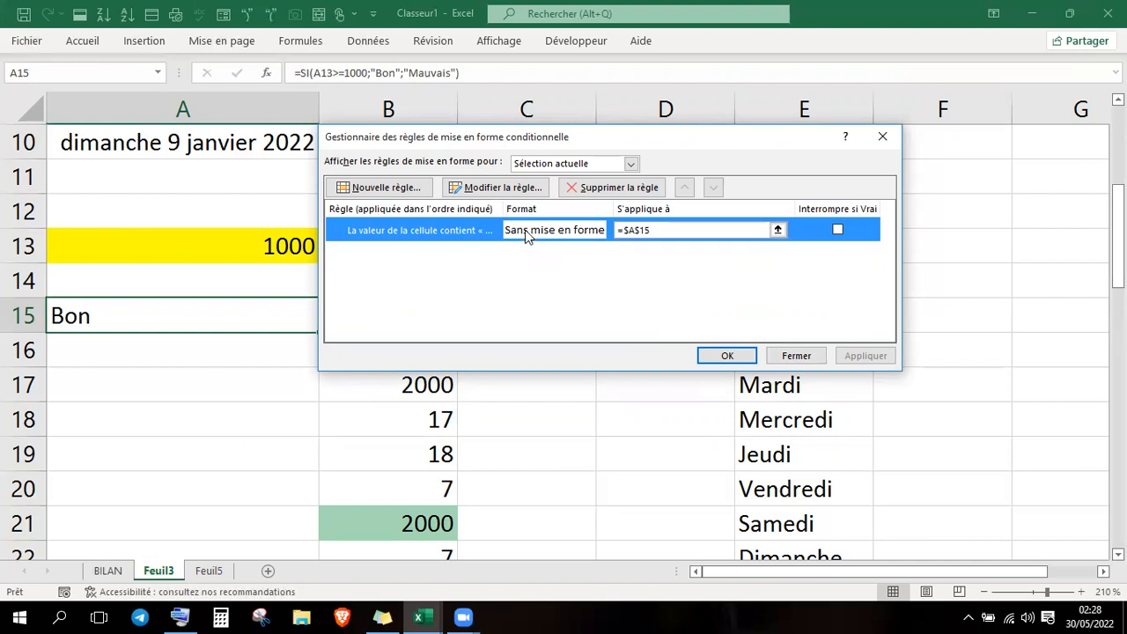
double_click(527, 234)
- Give the rule a dark green fill and confirm all dialogs
left_click(629, 349)
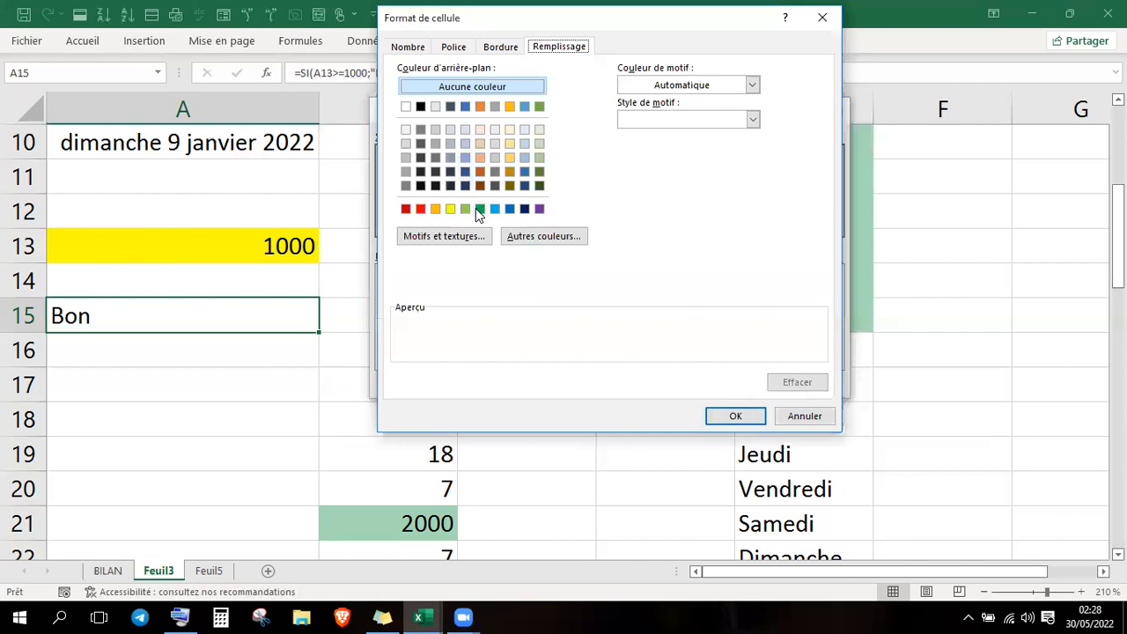
left_click(480, 209)
left_click(728, 415)
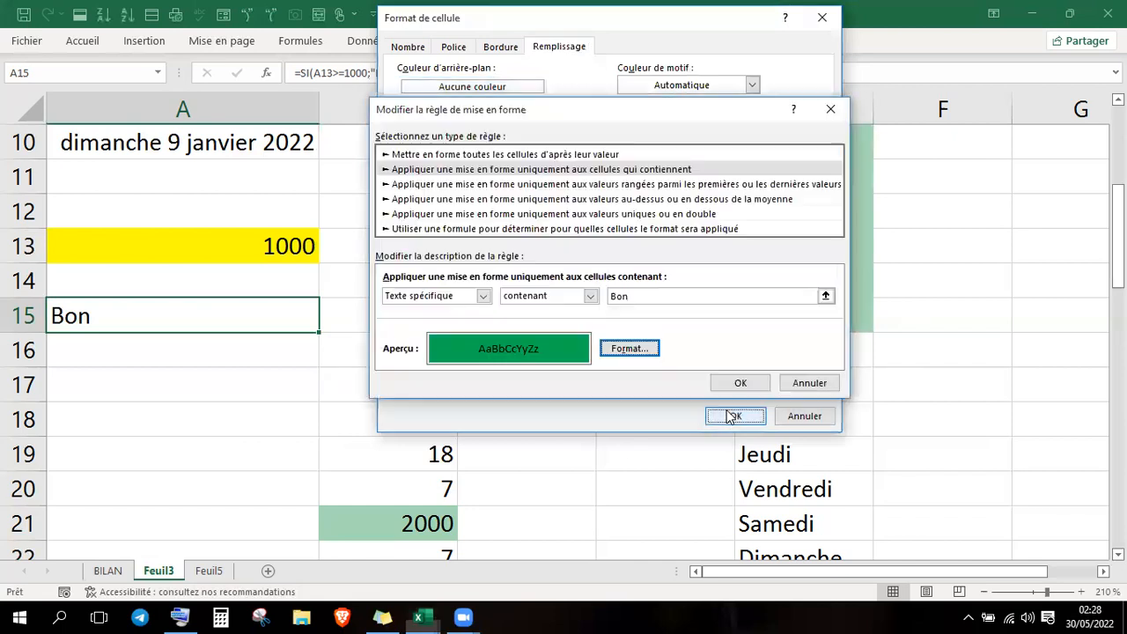
left_click(724, 387)
left_click(728, 355)
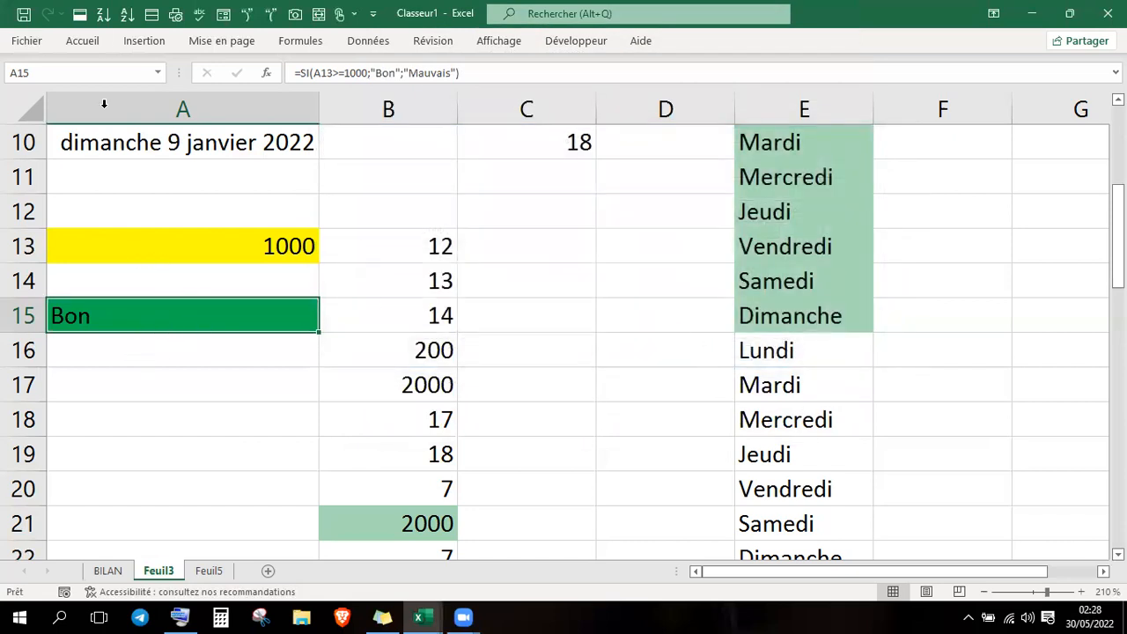
- Open the rules manager and browse rule types for a possible new rule
left_click(82, 41)
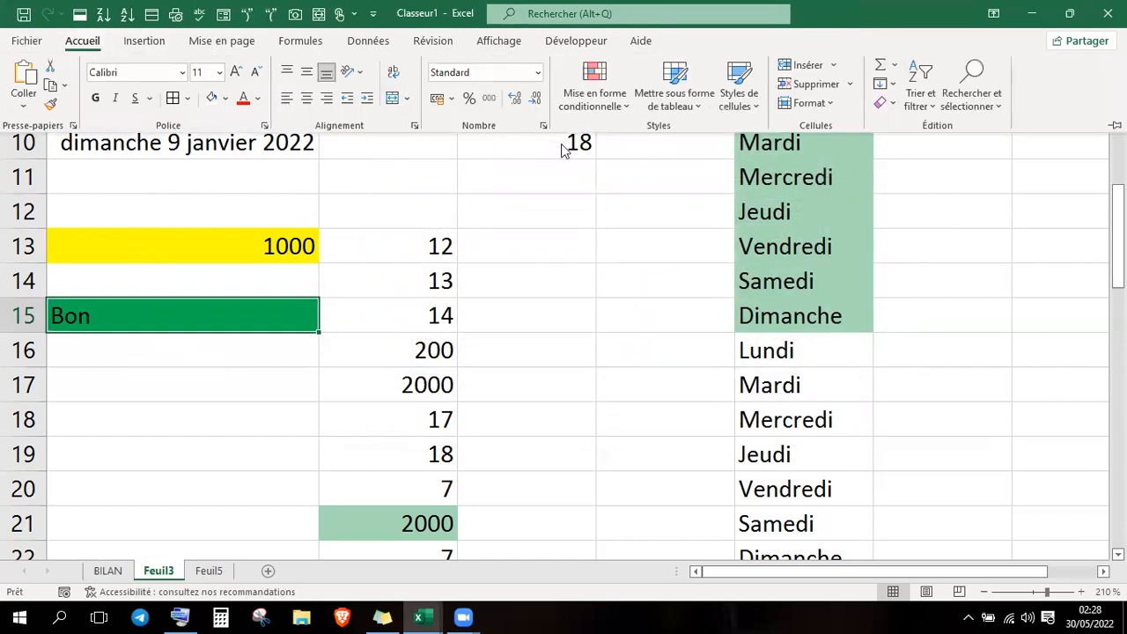
left_click(588, 104)
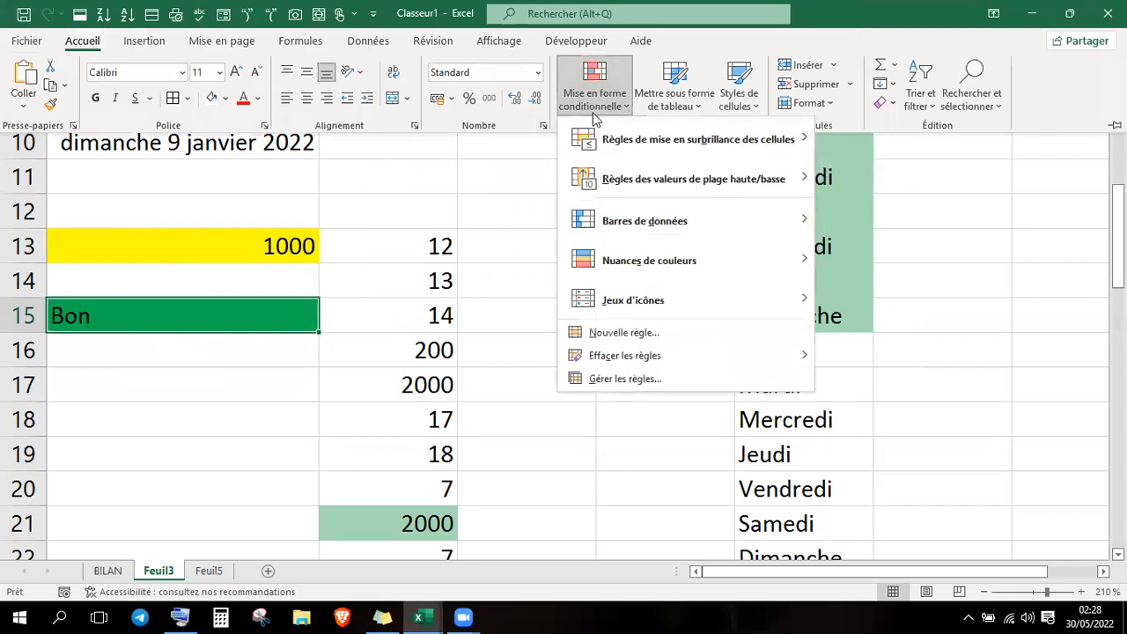
left_click(632, 381)
left_click(403, 190)
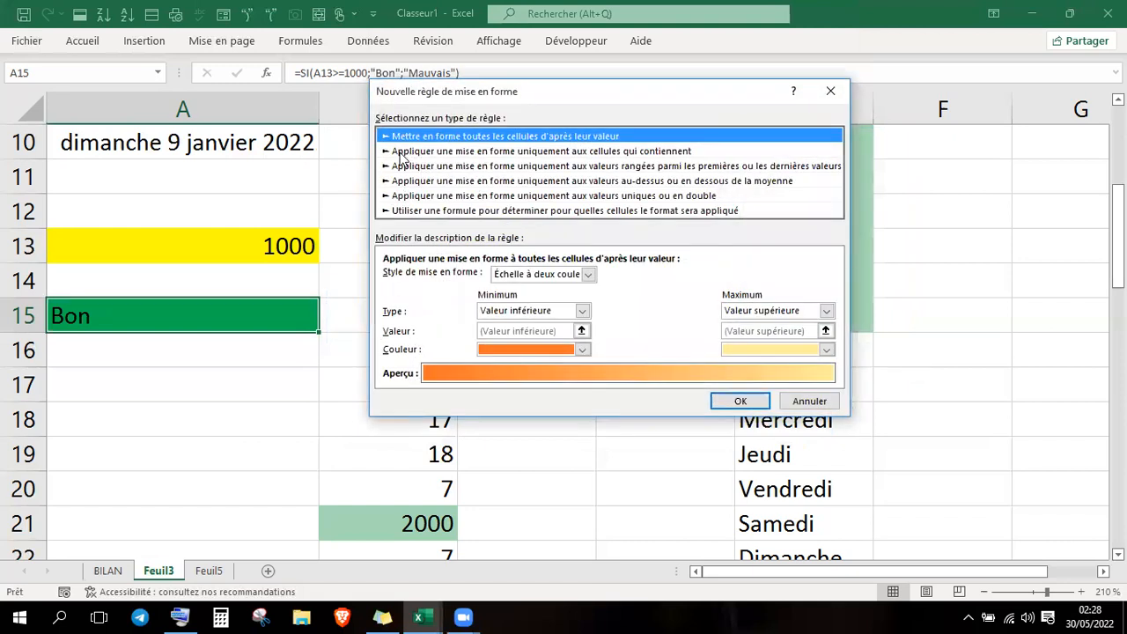
left_click(627, 155)
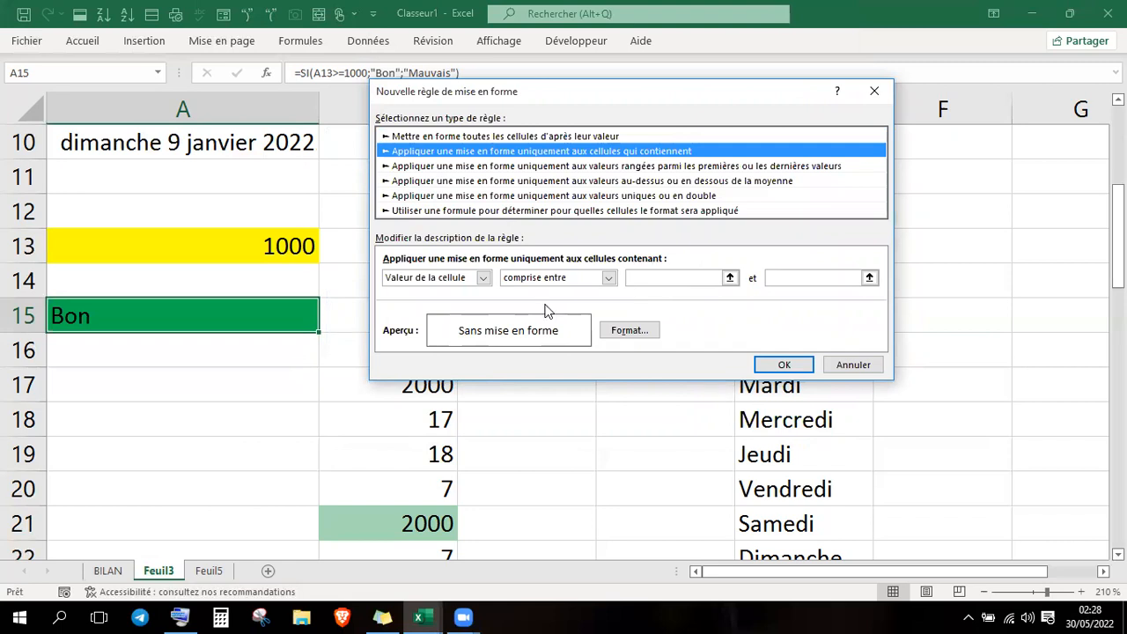
left_click(573, 213)
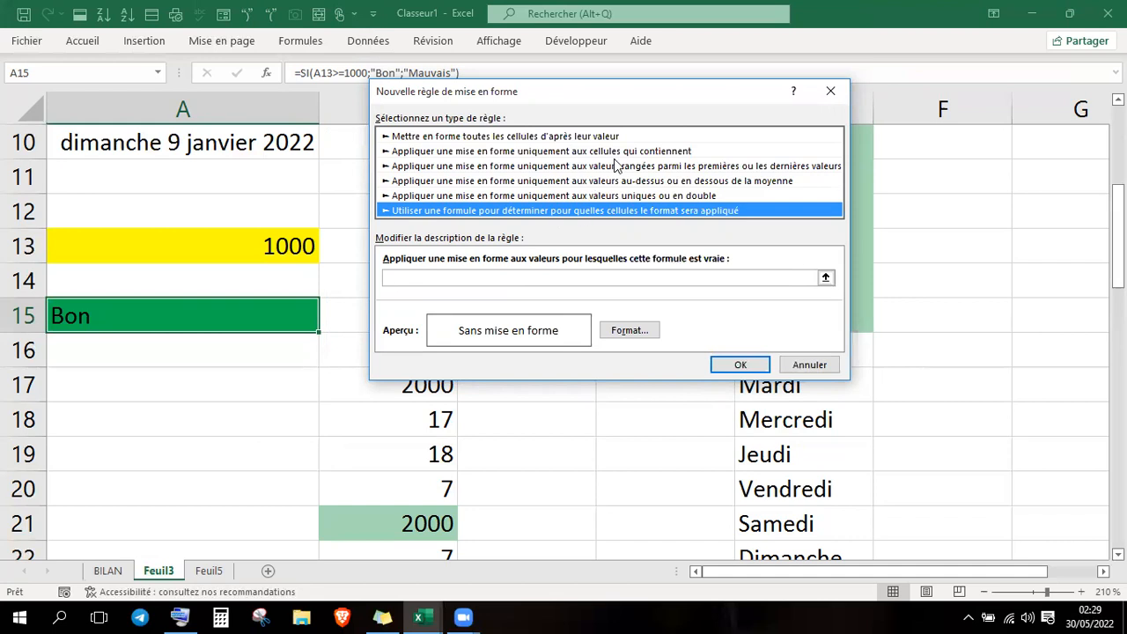
left_click(615, 153)
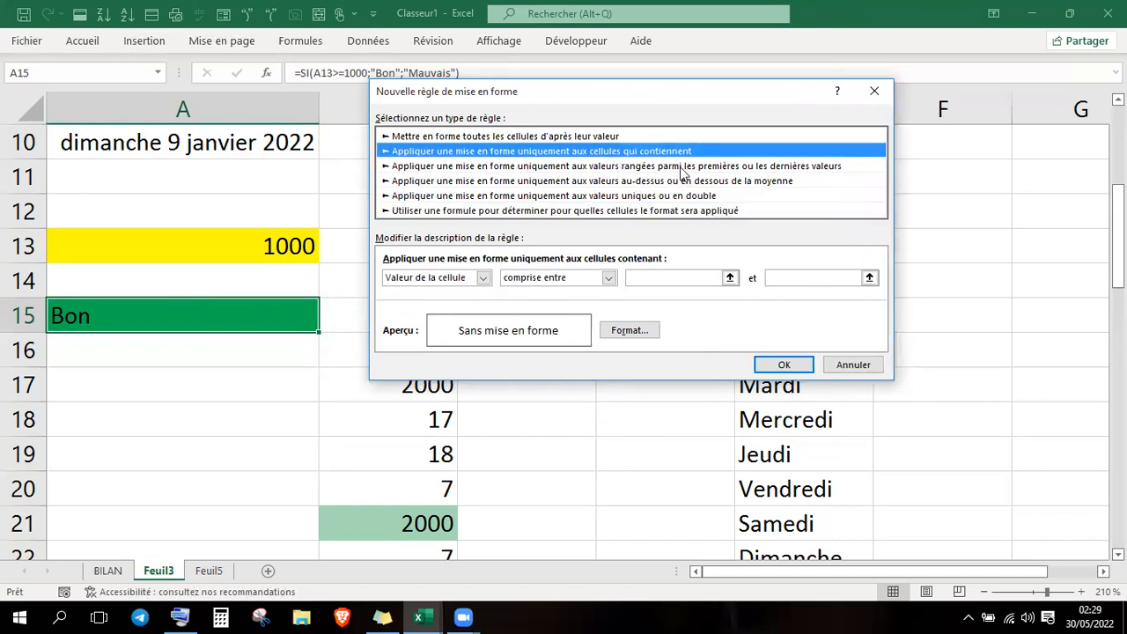
- Cancel the new rule, close the manager and show the Révision commands
left_click(839, 365)
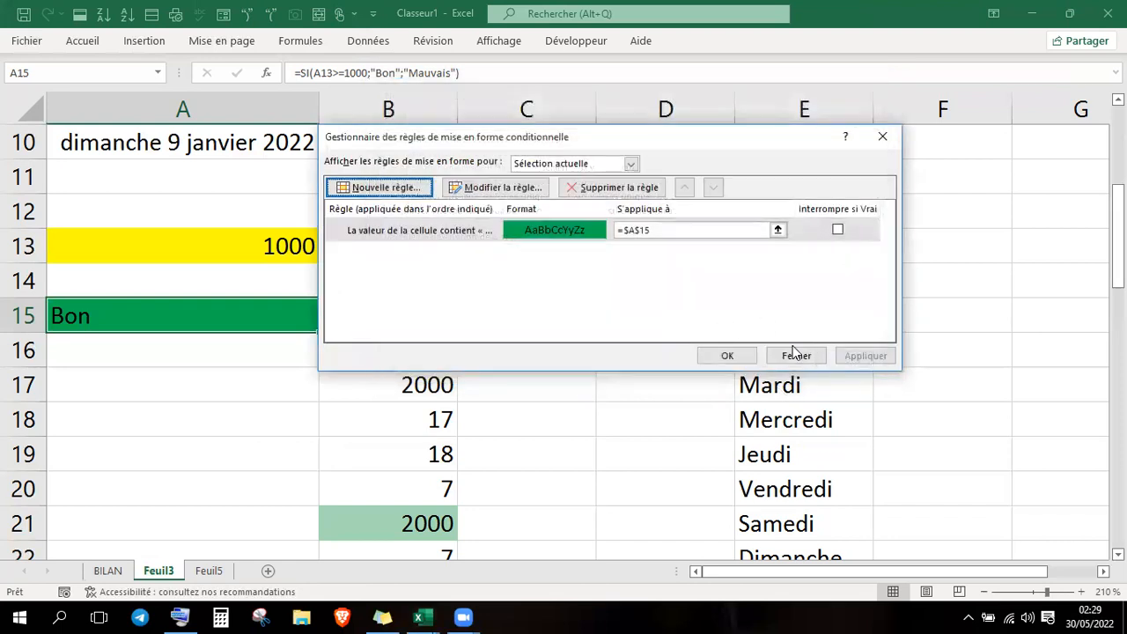
left_click(796, 355)
left_click(415, 44)
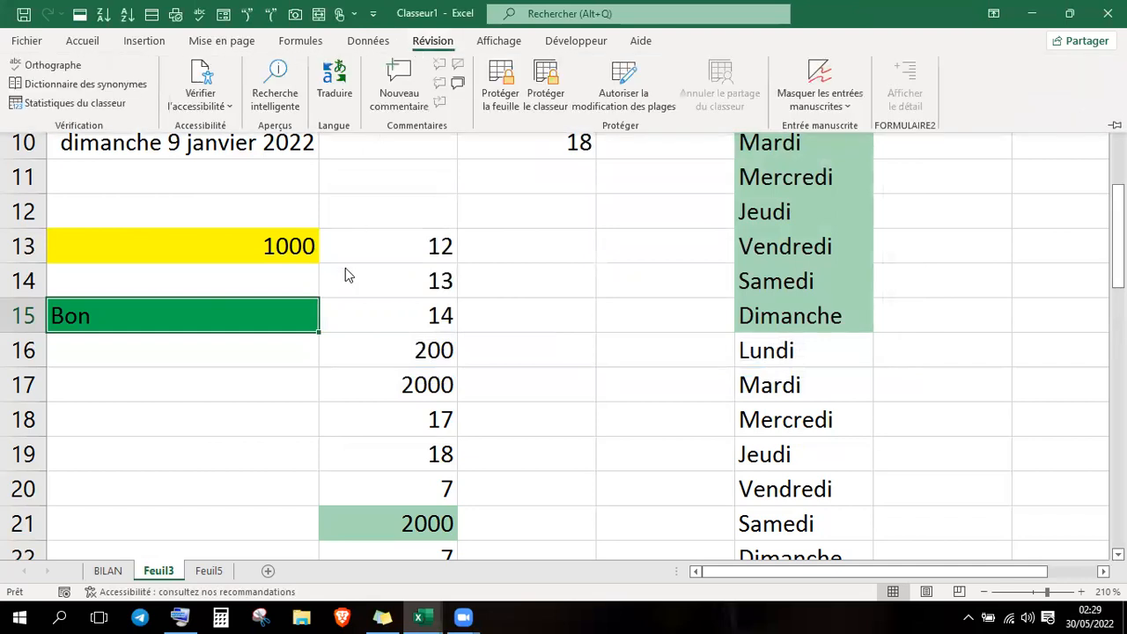
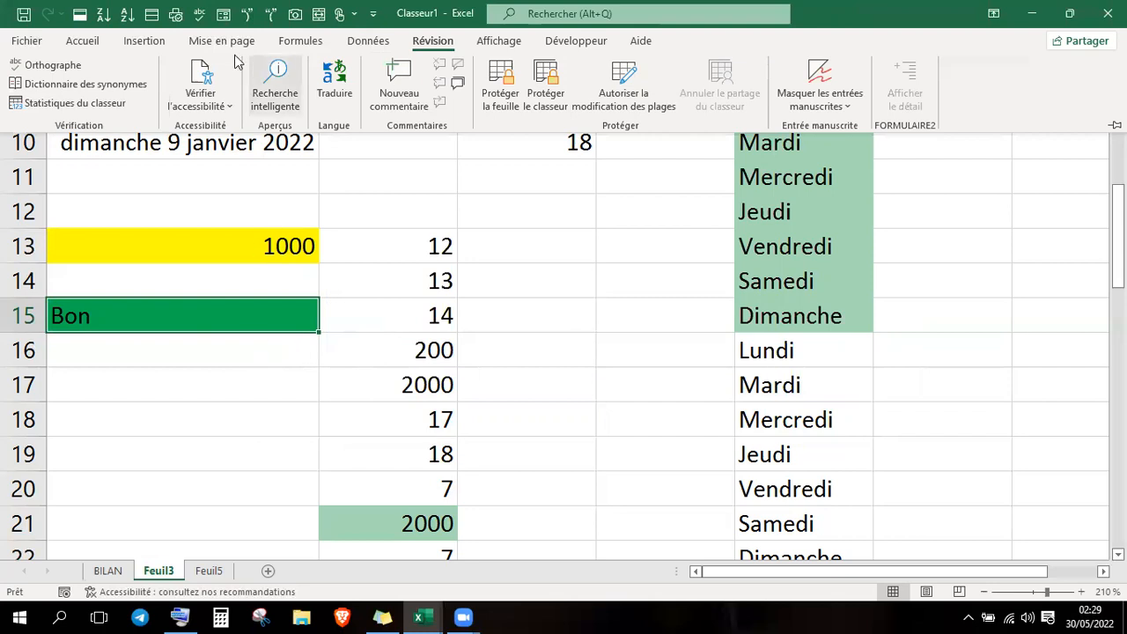
- Enter 44 in cell A13 on Feuil3 so A15 switches to Mauvais
left_click(221, 315)
left_click(328, 301)
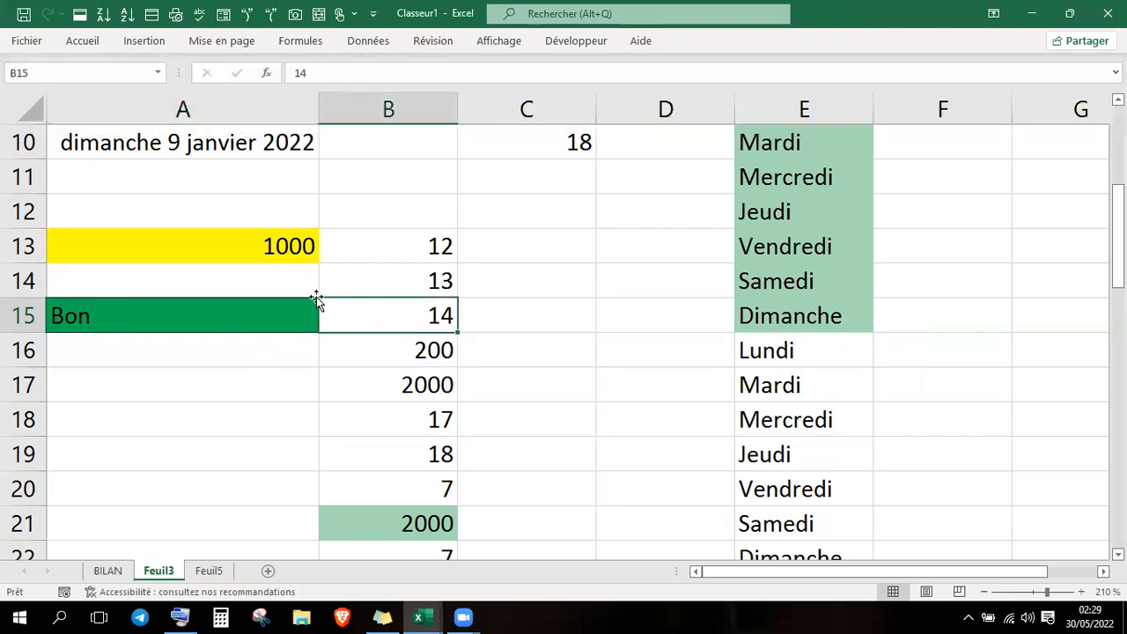
left_click(270, 255)
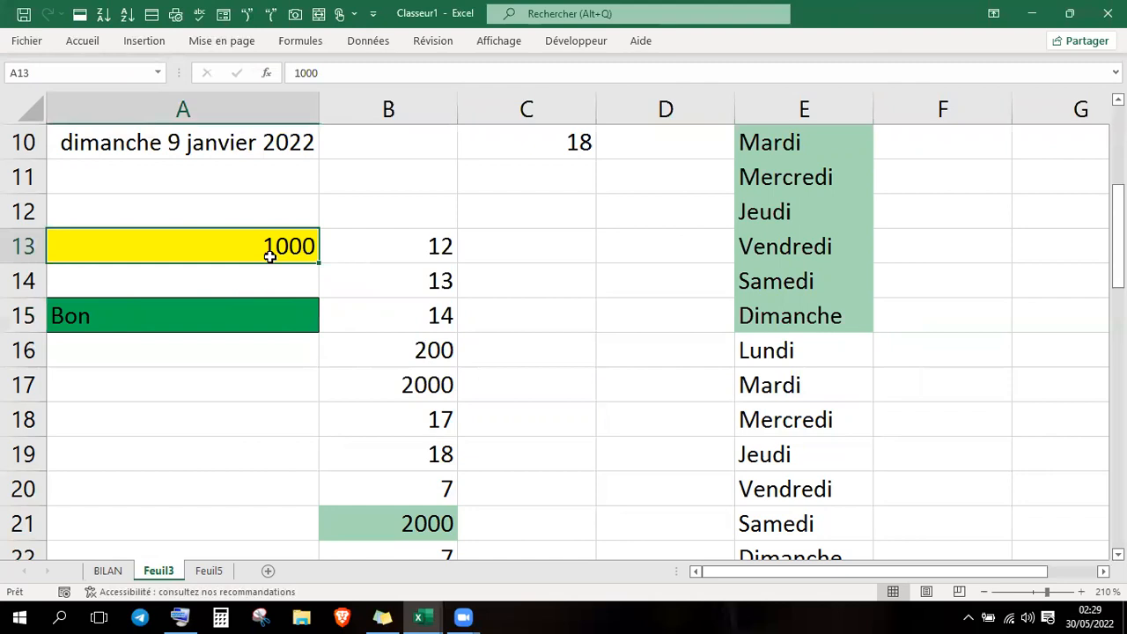
type("44")
key("Return")
- Replace A13's value with 77333 so A15 reads Bon again
key("Down")
key("Up")
key("Up")
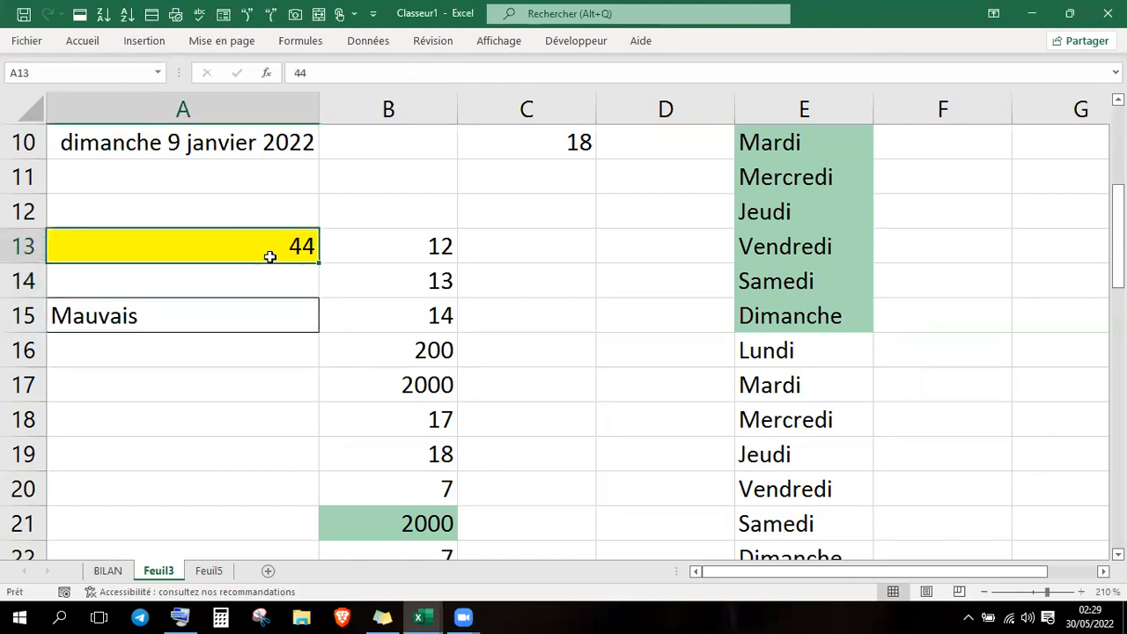
type("77333")
key("Return")
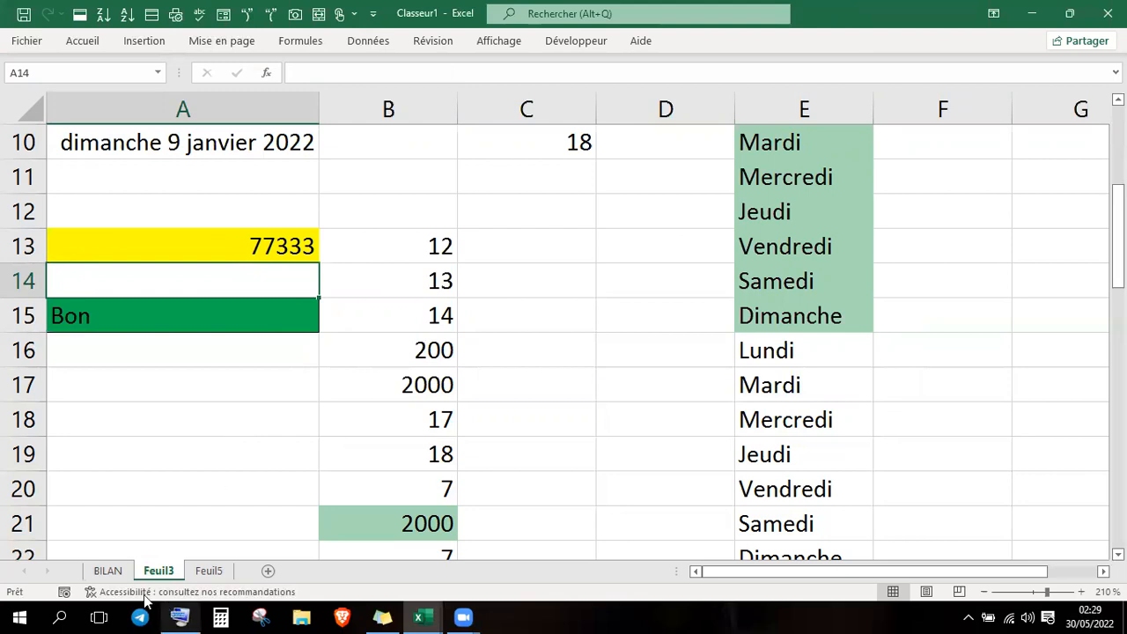
- Colour the Feuil3 sheet tab red and the Feuil5 tab purple
right_click(160, 572)
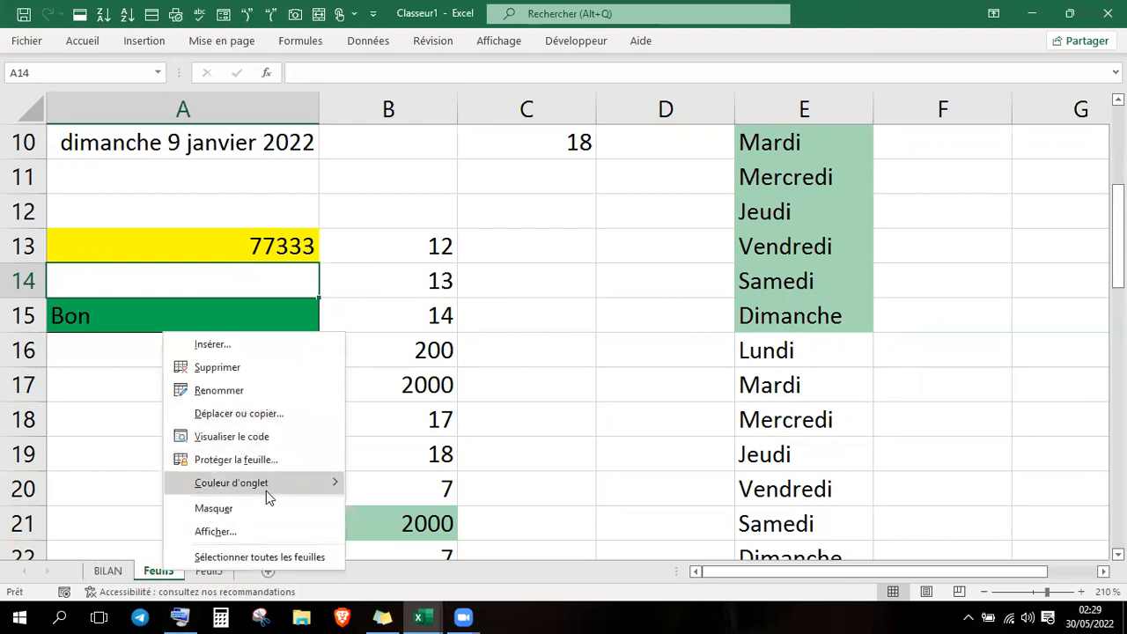
mouse_move(268, 486)
left_click(367, 484)
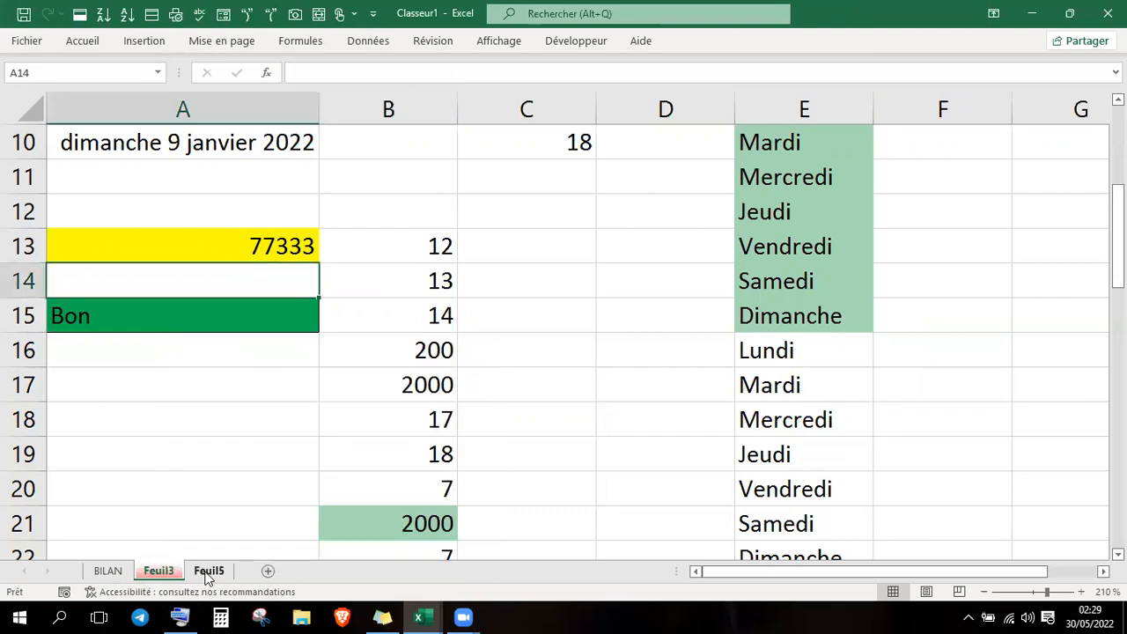
right_click(208, 572)
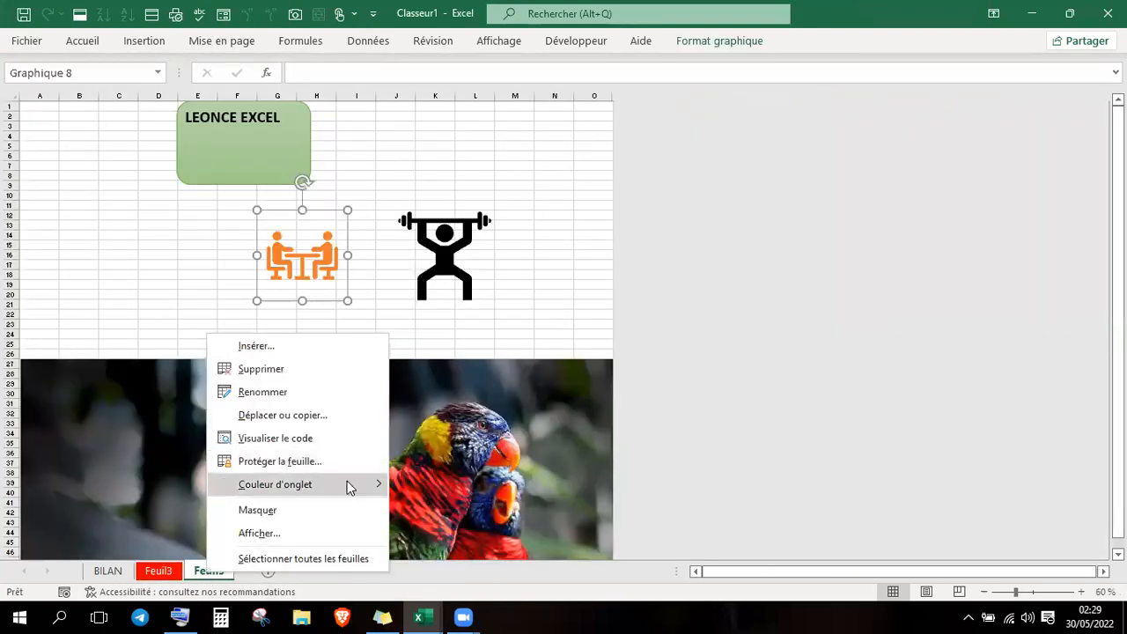
mouse_move(354, 483)
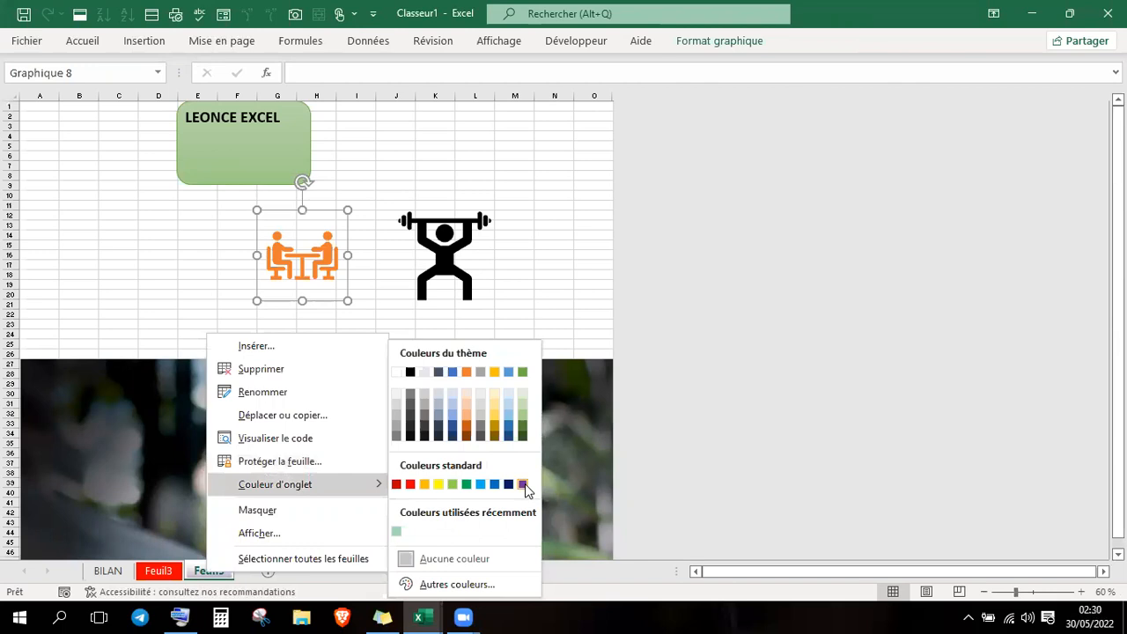
left_click(525, 487)
- Switch to the BILAN sheet and try a theme colour on its tab
left_click(107, 571)
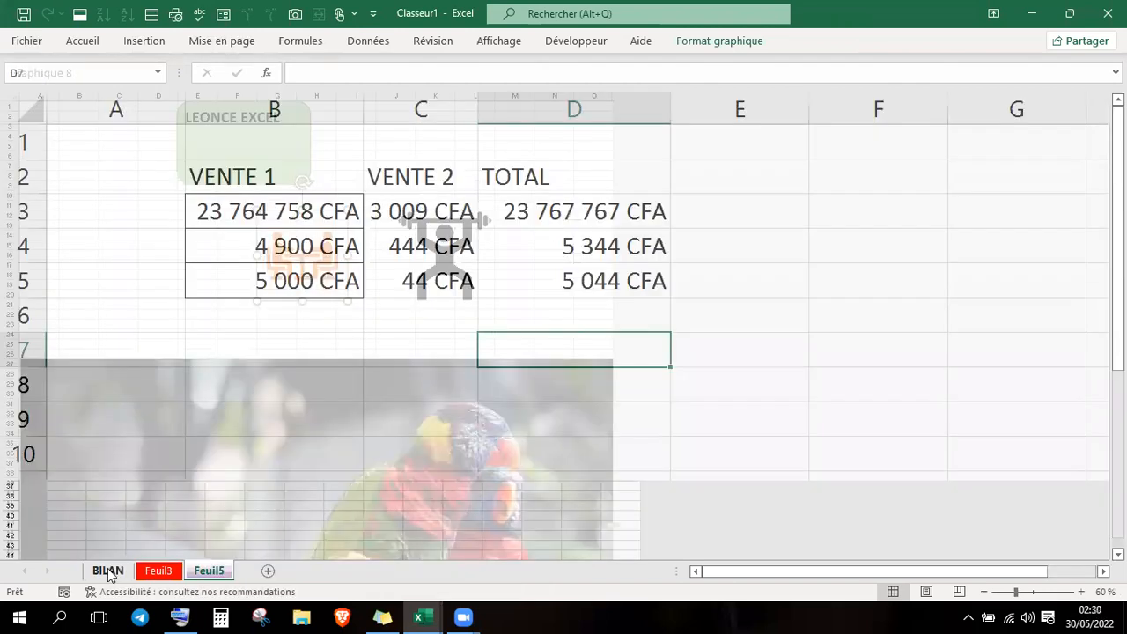
right_click(108, 572)
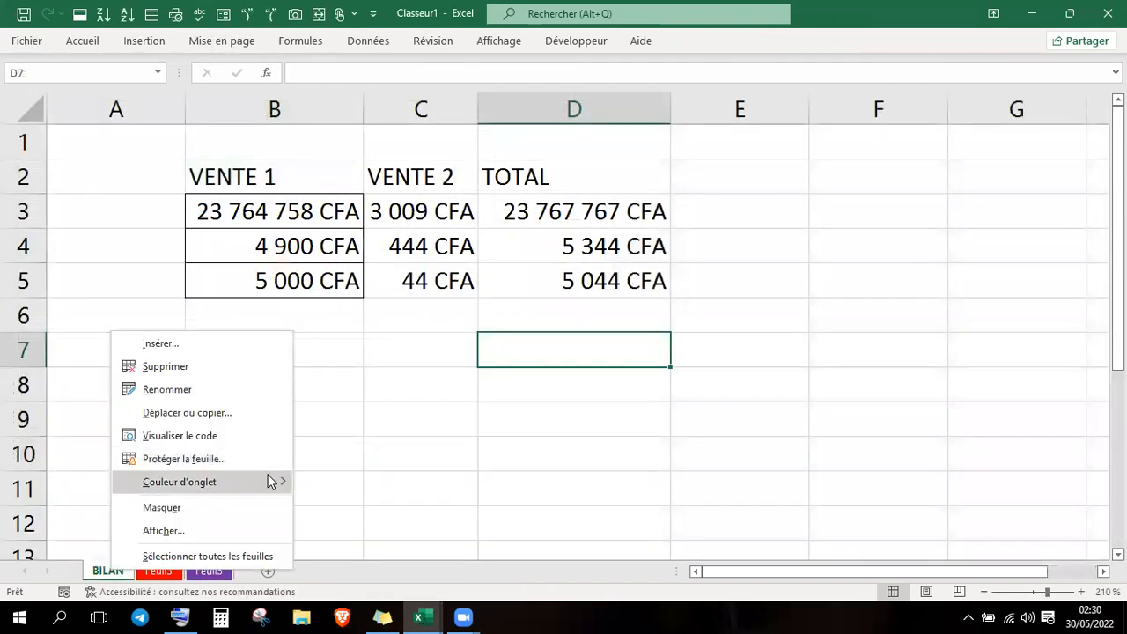
mouse_move(268, 476)
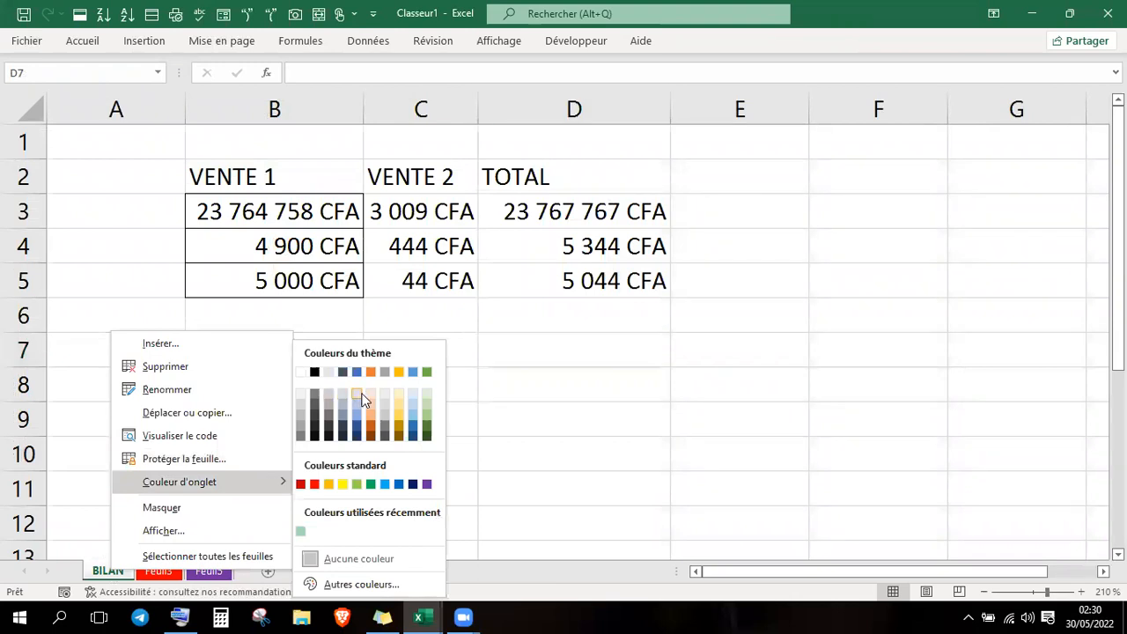
left_click(357, 395)
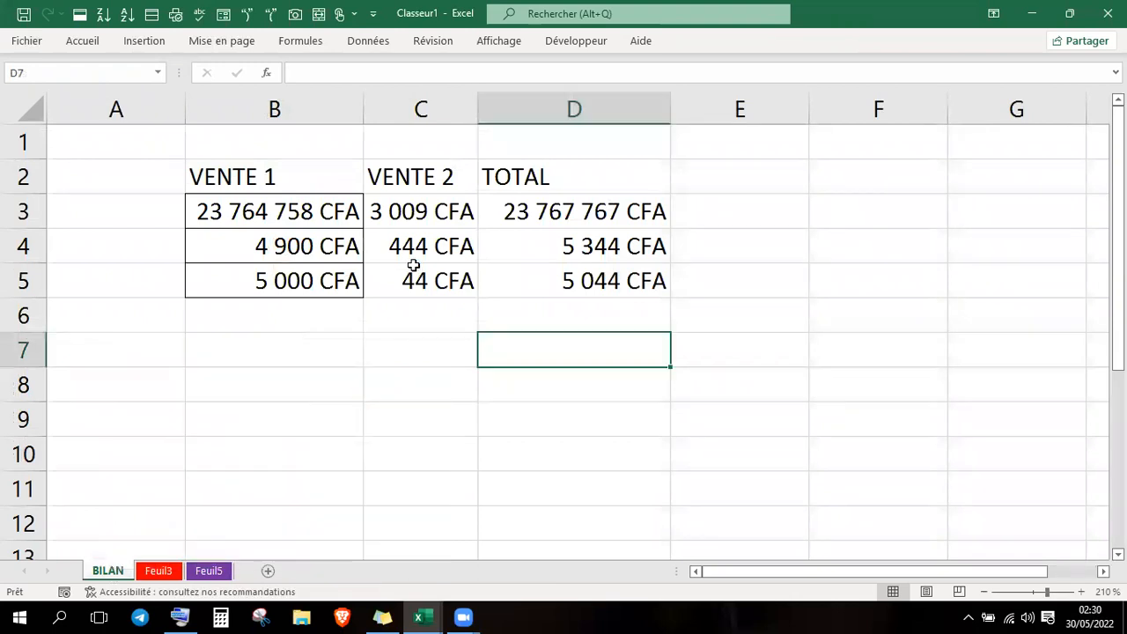
- Protect the BILAN sheet with a password, allowing row formatting, and re-enter the password
left_click(434, 41)
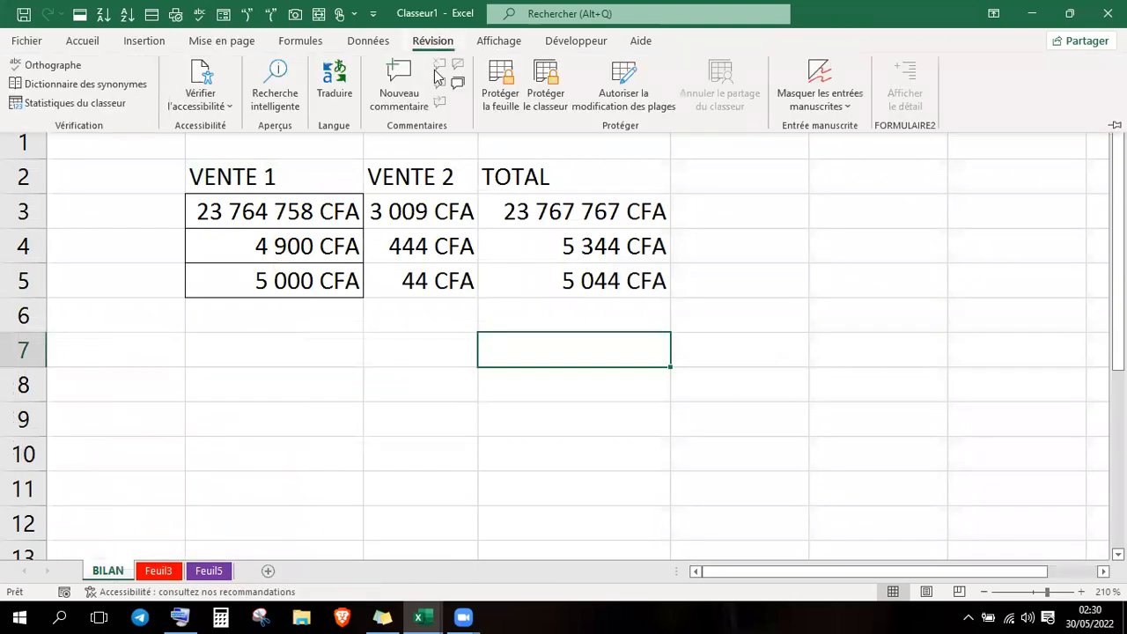
left_click(506, 105)
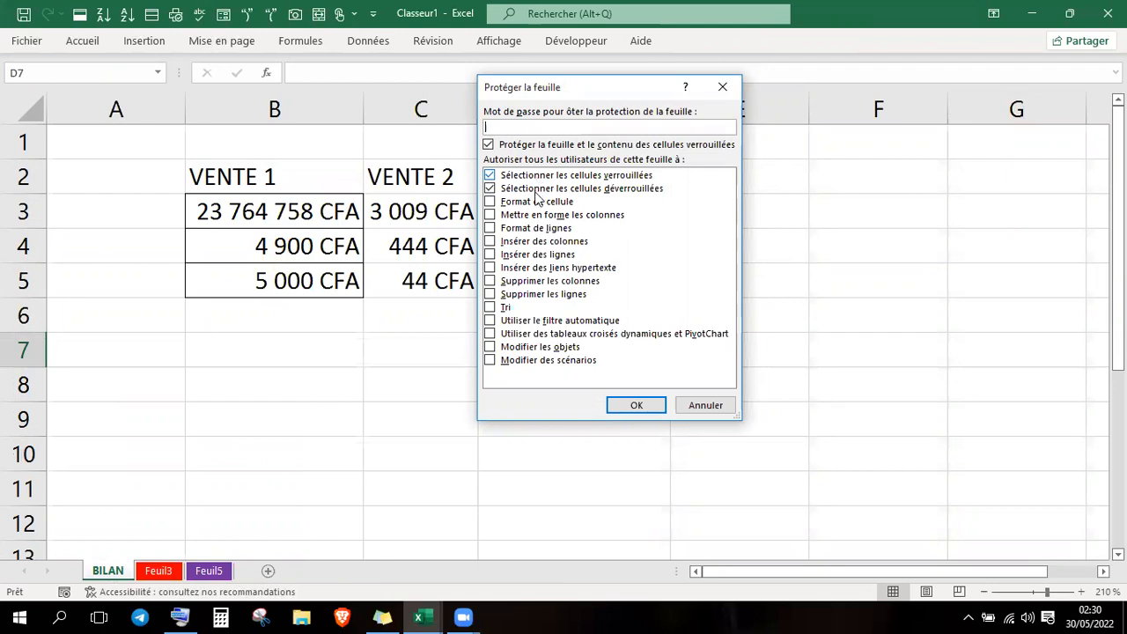
left_click(538, 231)
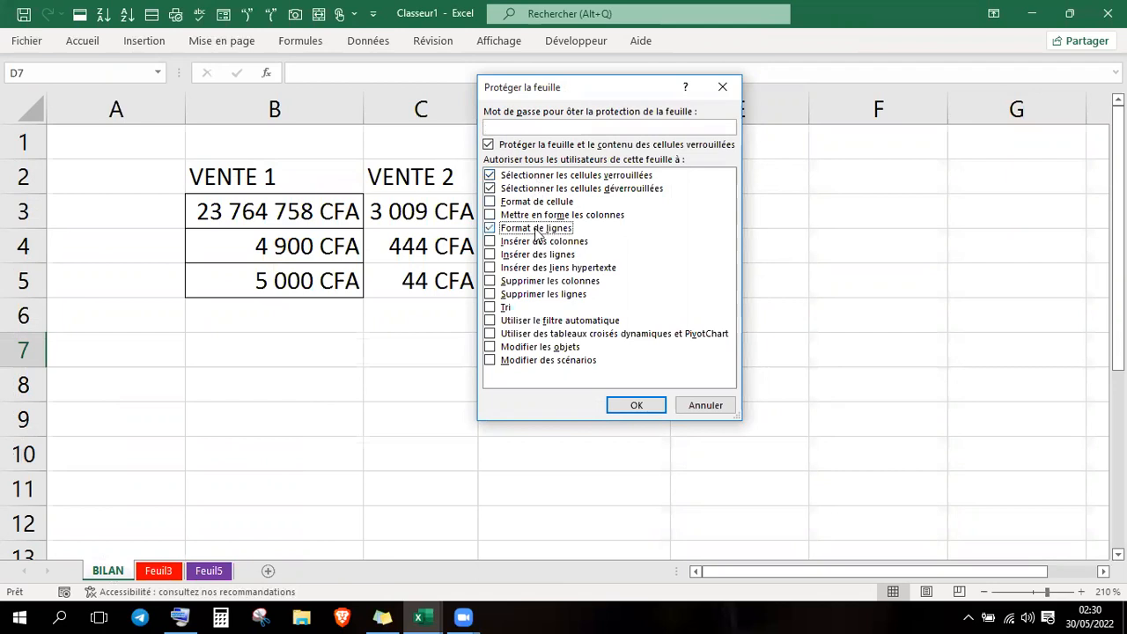
left_click(542, 130)
type("1")
key("Return")
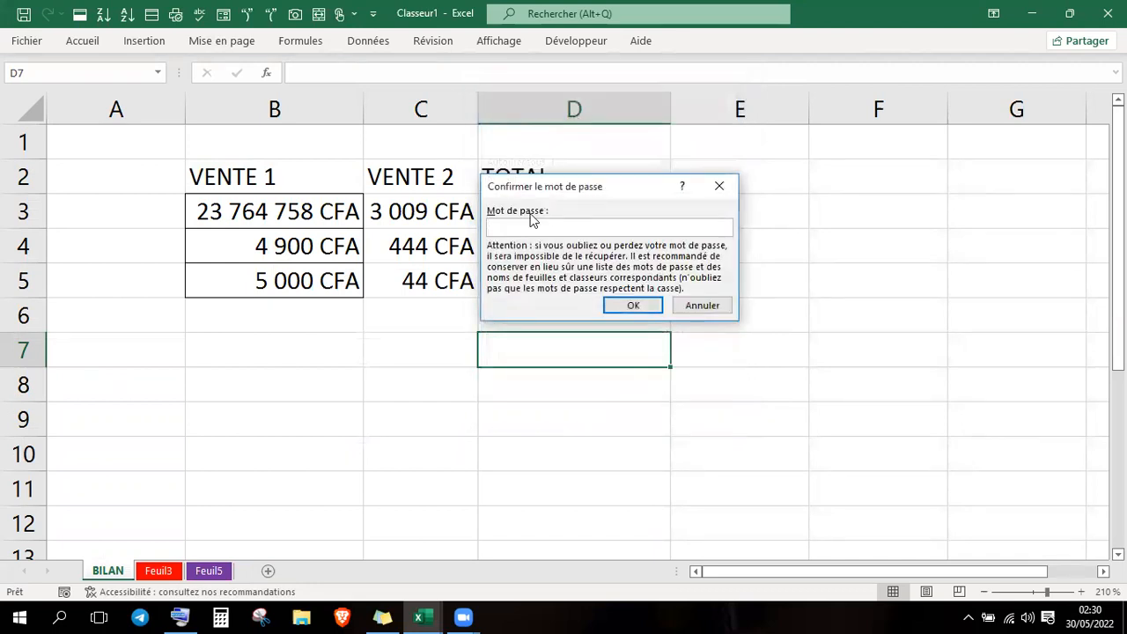
type("1")
- Apply the protection, see the D4 edit refused, then begin unprotecting the sheet
left_click(634, 303)
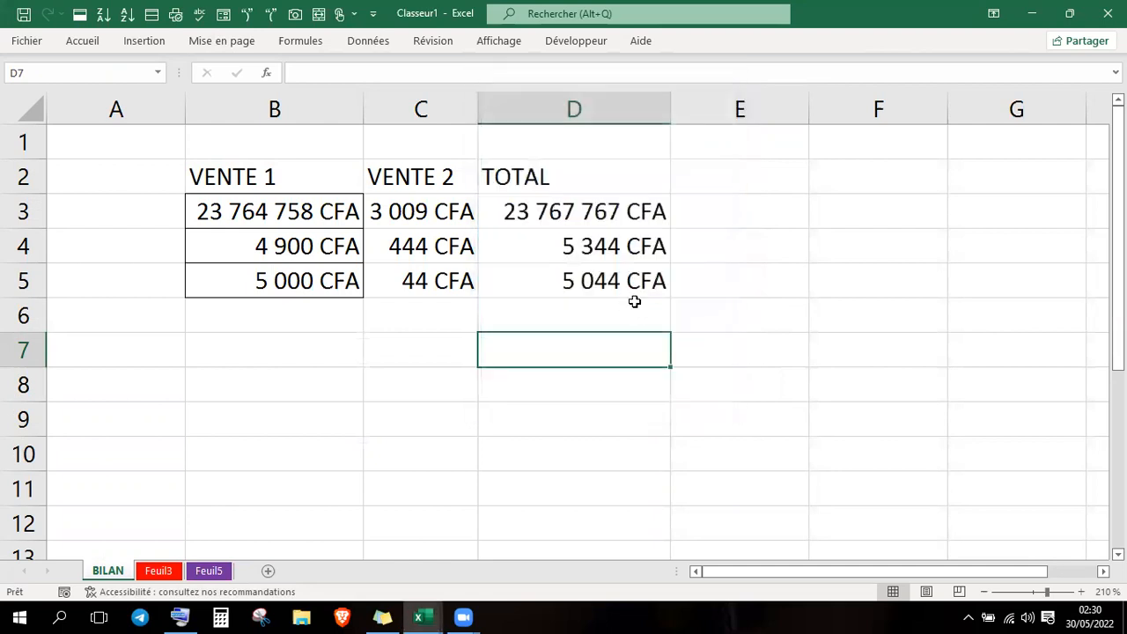
double_click(496, 258)
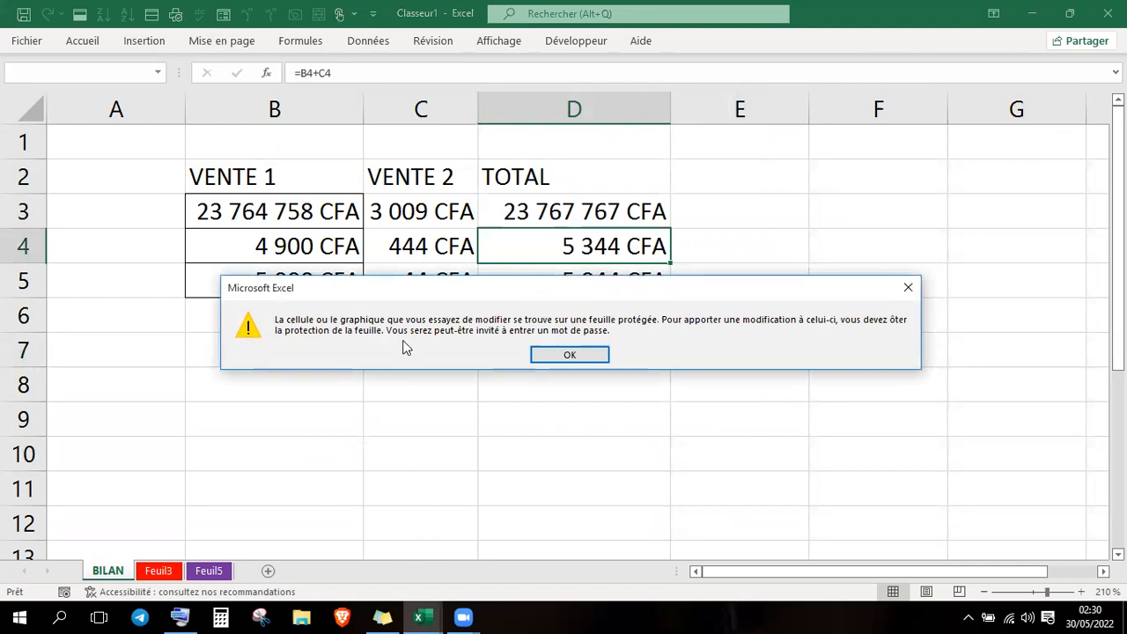
left_click(551, 356)
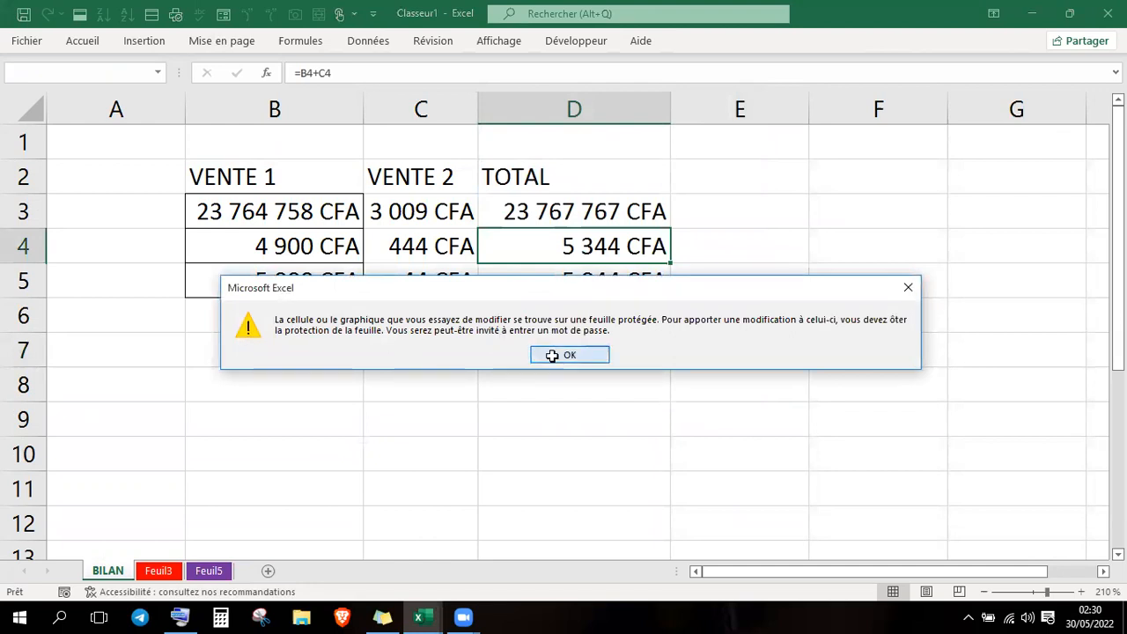
left_click(443, 44)
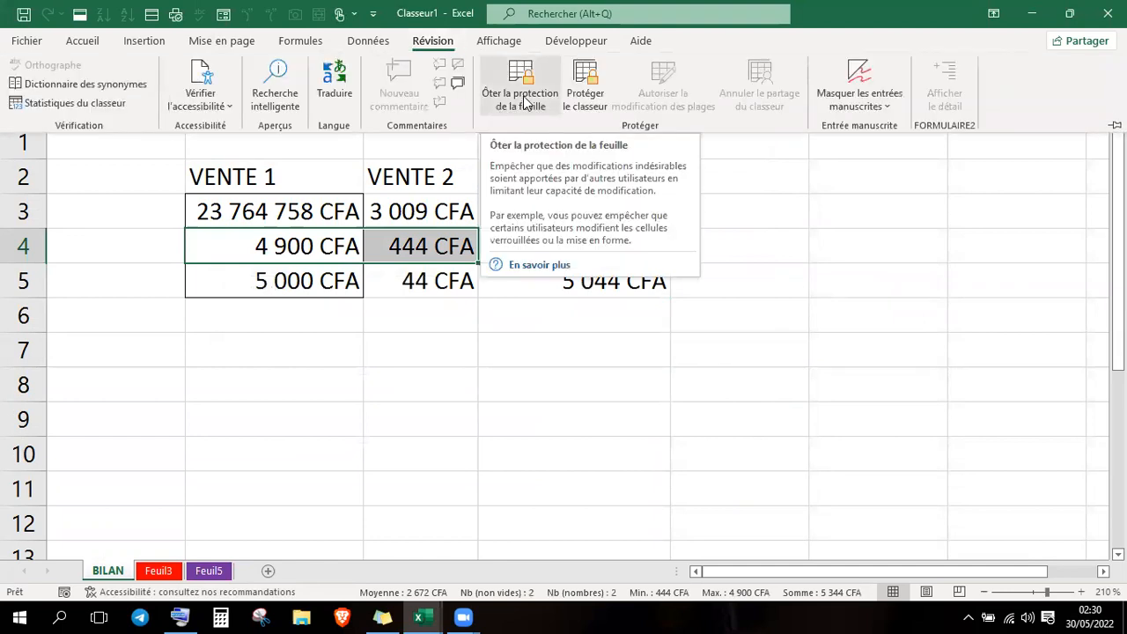
left_click(525, 103)
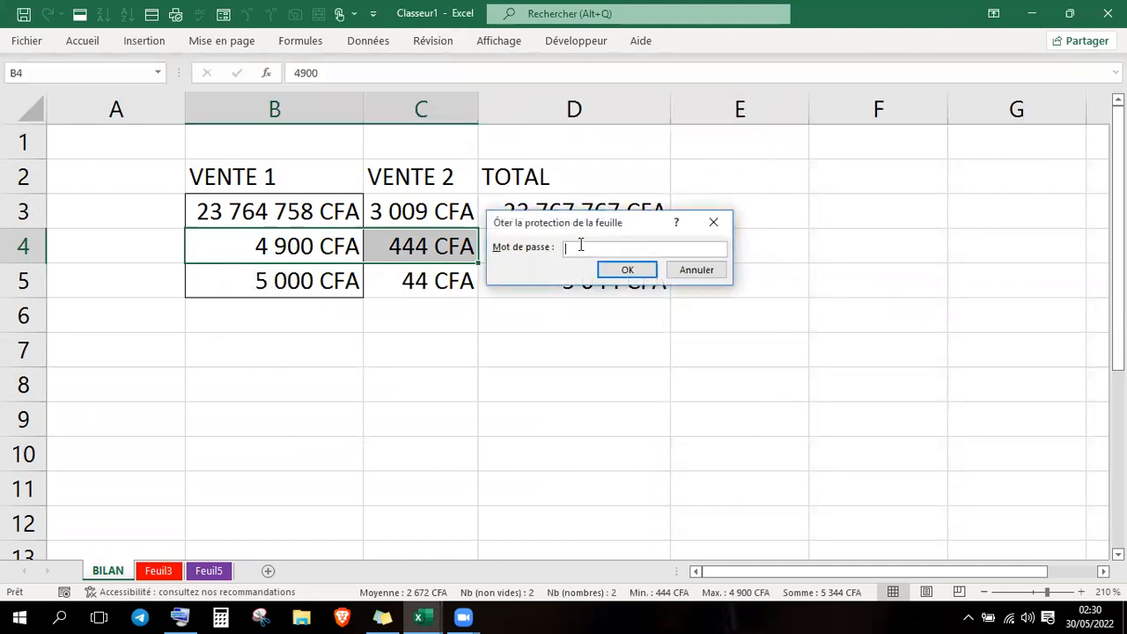
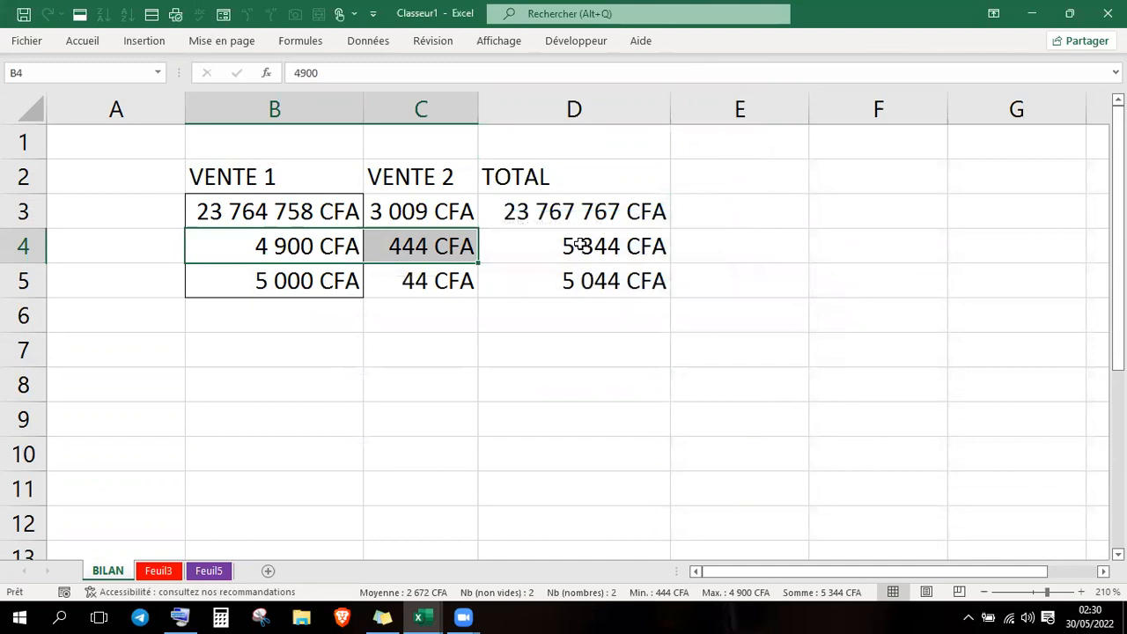
- Retry unprotecting the BILAN sheet from Révision and get the invalid-password warning
left_click(437, 46)
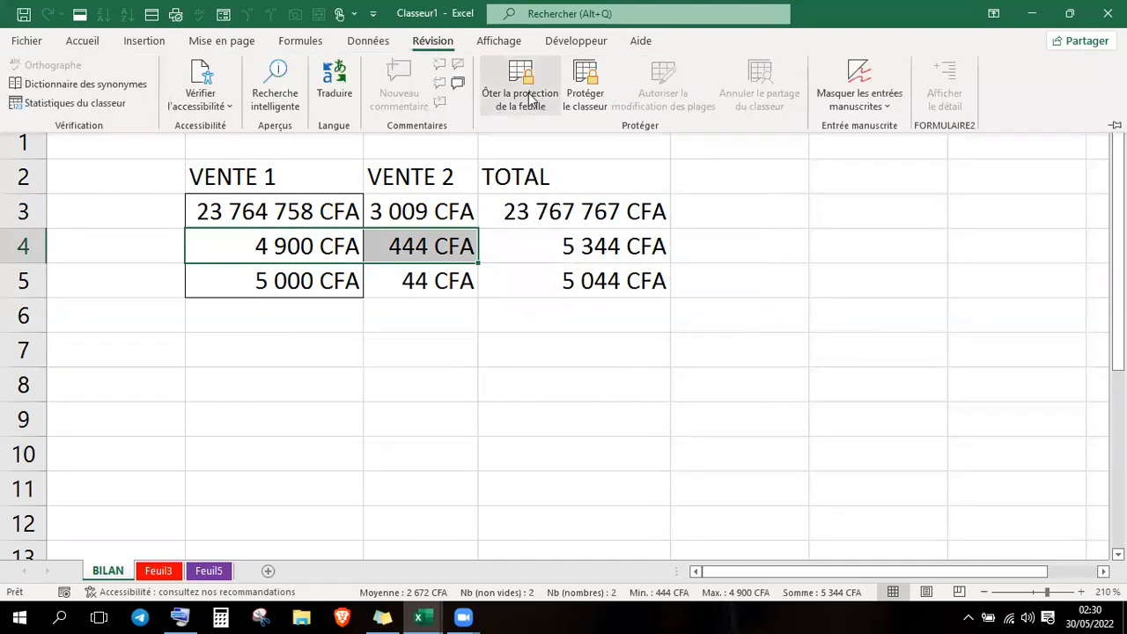
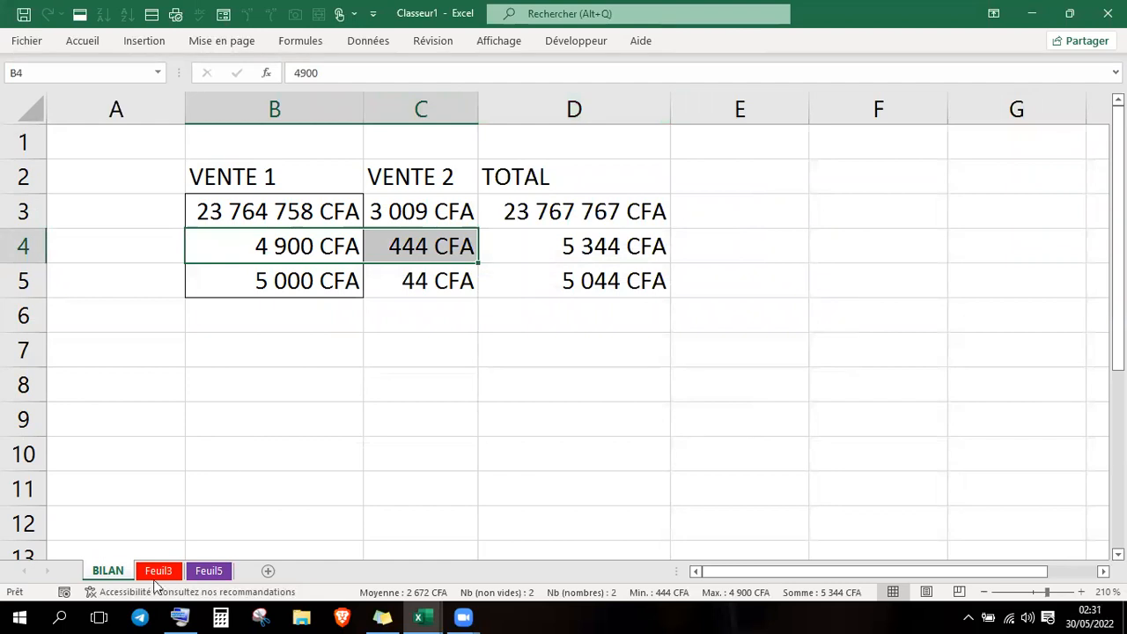
- Switch to the Feuil3 sheet, with its dates, numbers and weekday list
left_click(158, 571)
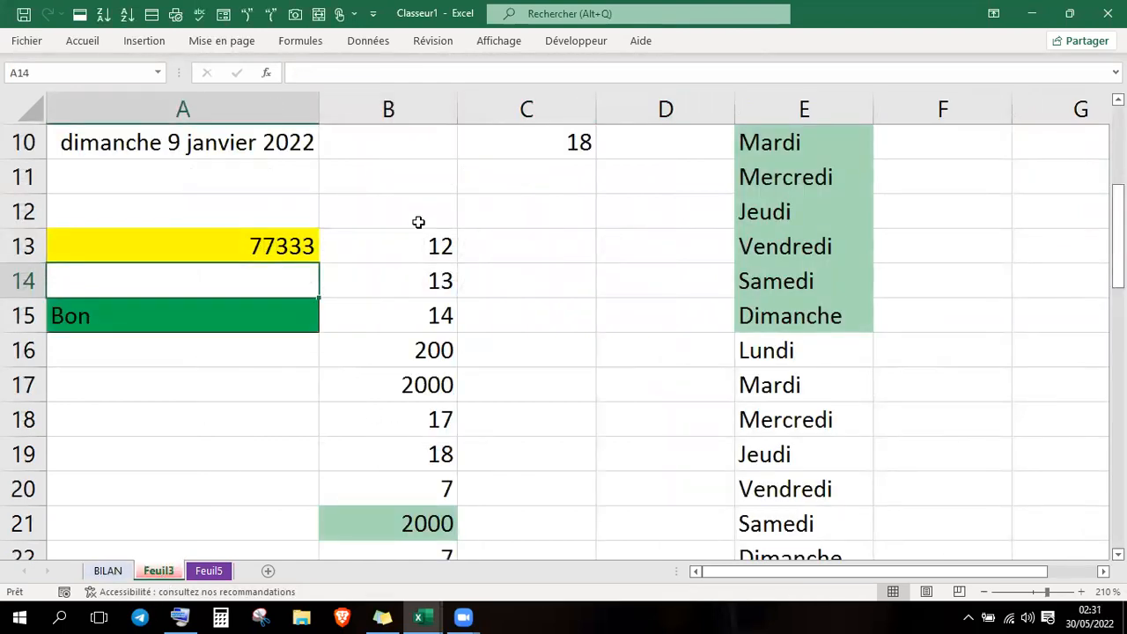
- Browse the Accueil and Insertion ribbon tabs and the Cartes chart choices, ending on Données
left_click(85, 43)
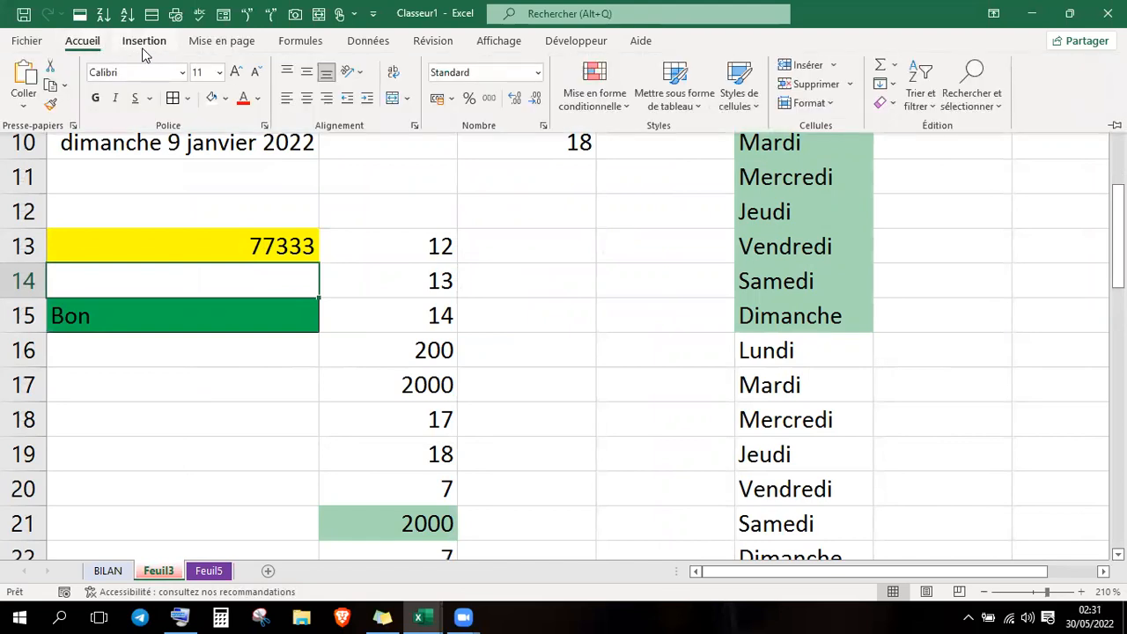
left_click(146, 42)
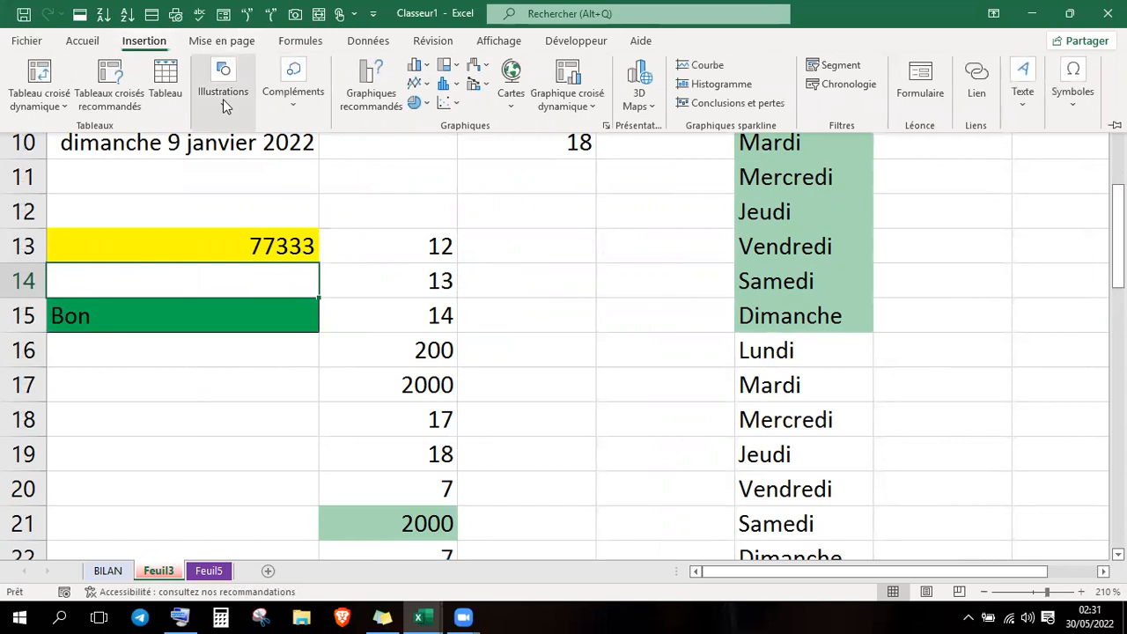
left_click(511, 106)
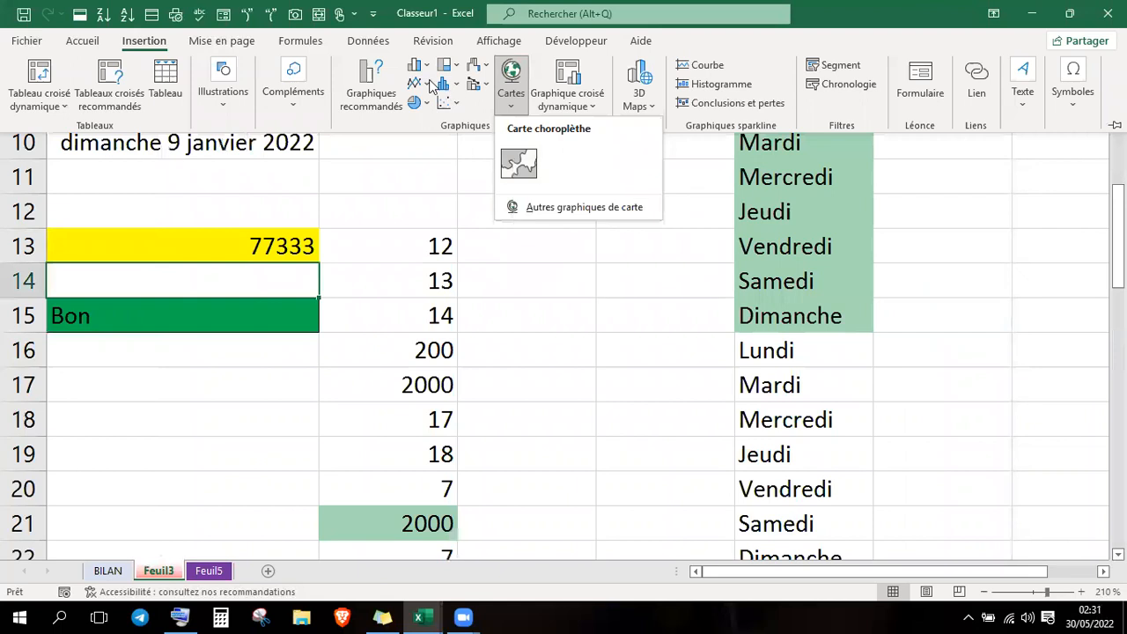
left_click(361, 44)
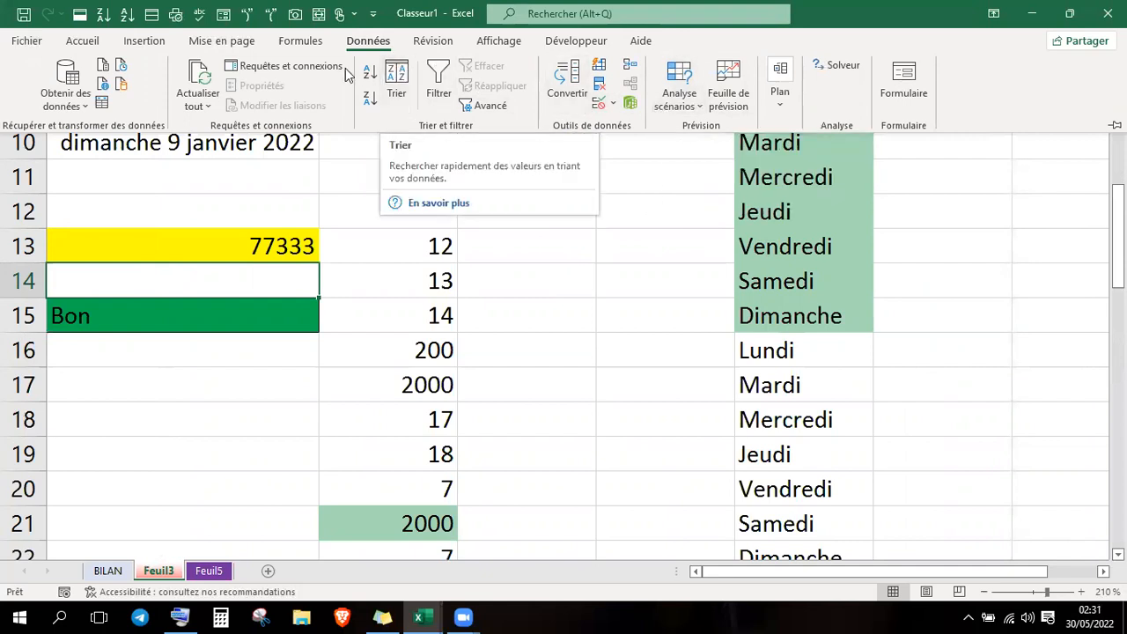
- Hide the row and column headers and the formula bar from Affichage
left_click(423, 46)
left_click(484, 40)
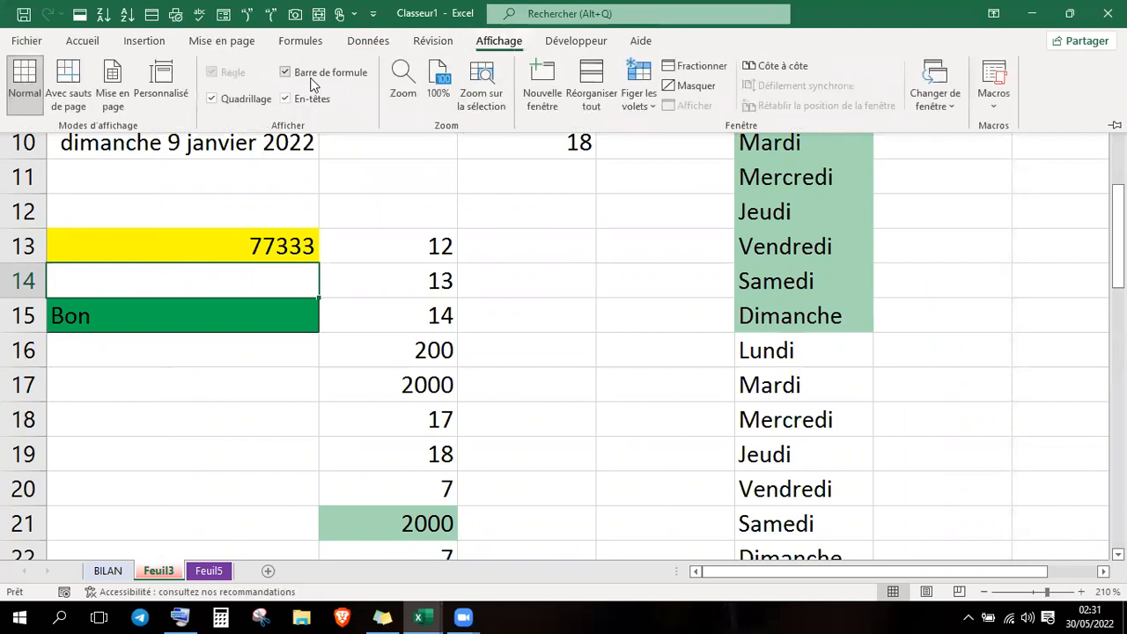
left_click(287, 99)
left_click(289, 76)
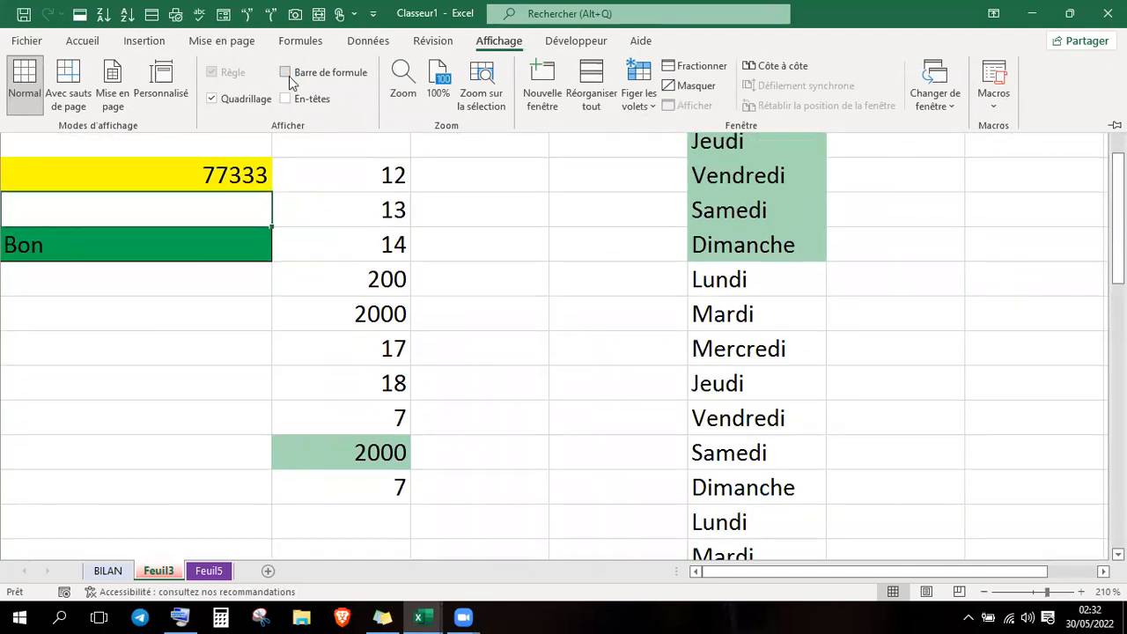
left_click(354, 210)
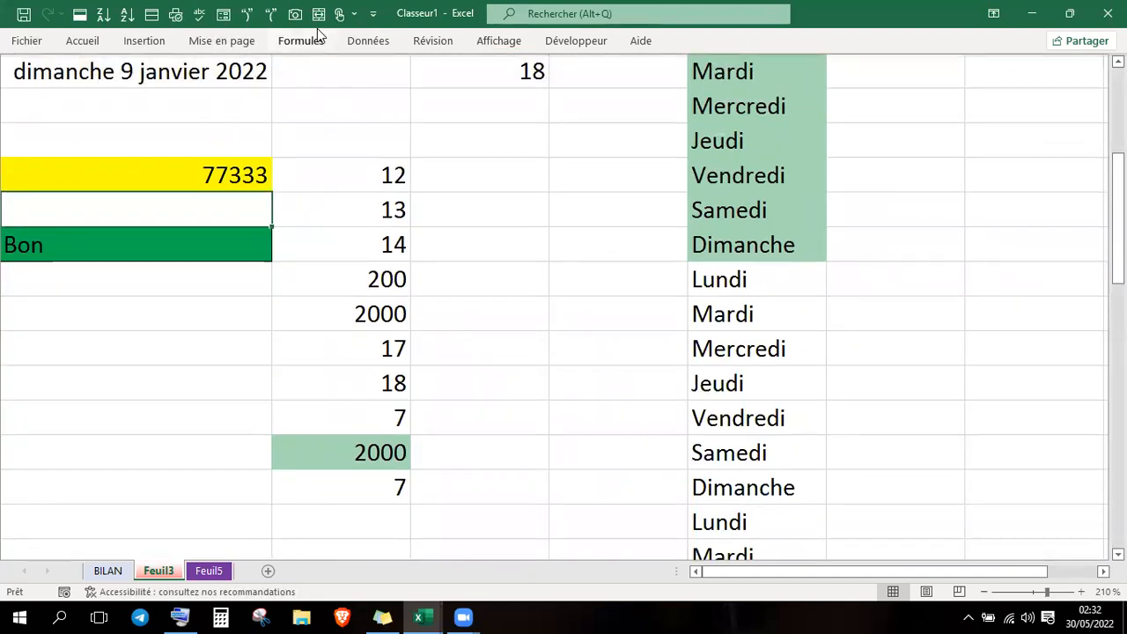
- Turn the formula bar and headers back on and reset the zoom to 100%
left_click(509, 44)
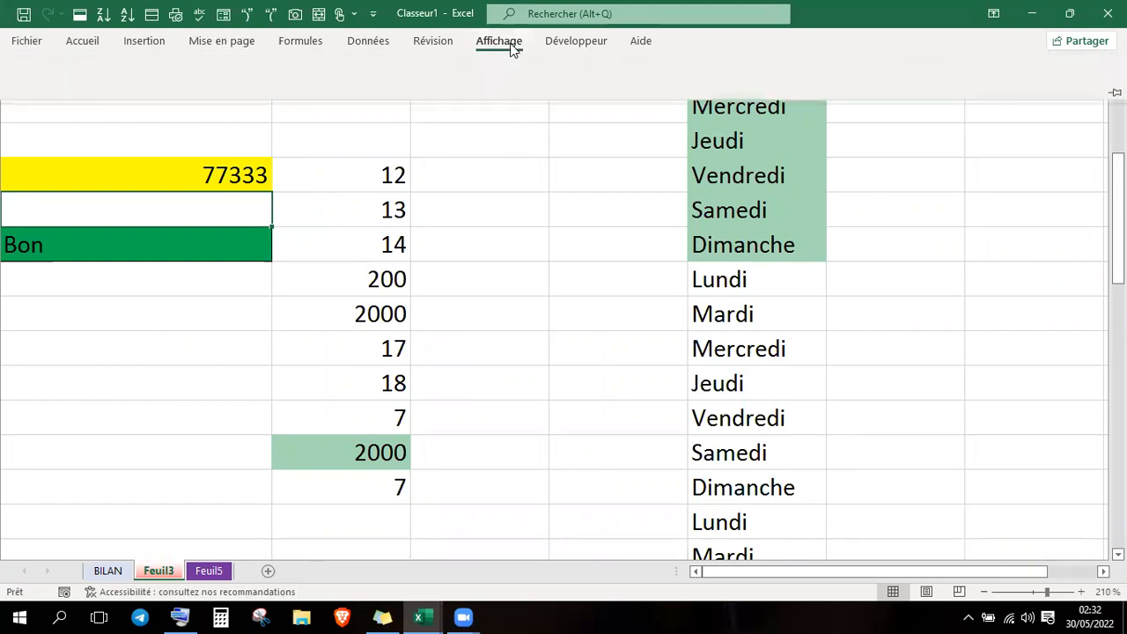
left_click(314, 72)
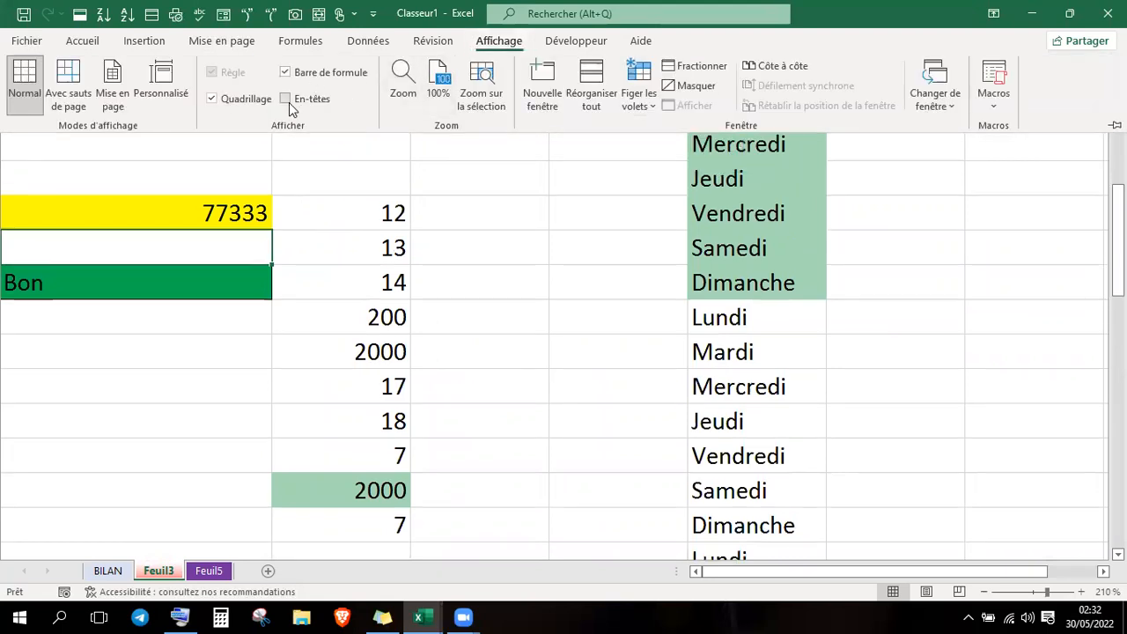
left_click(289, 101)
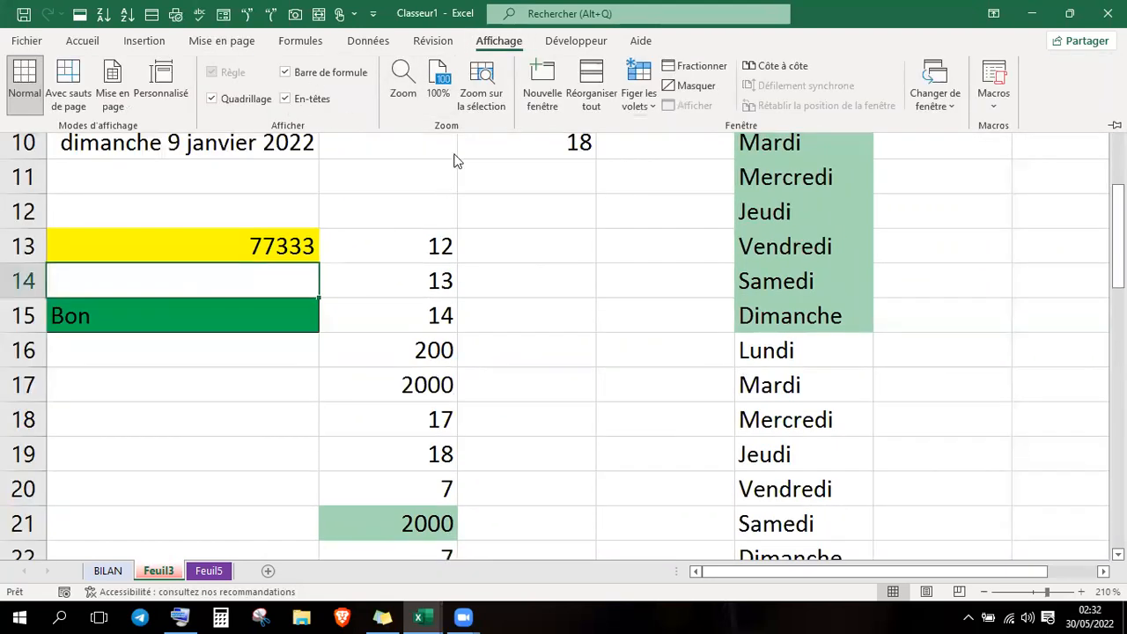
left_click(438, 88)
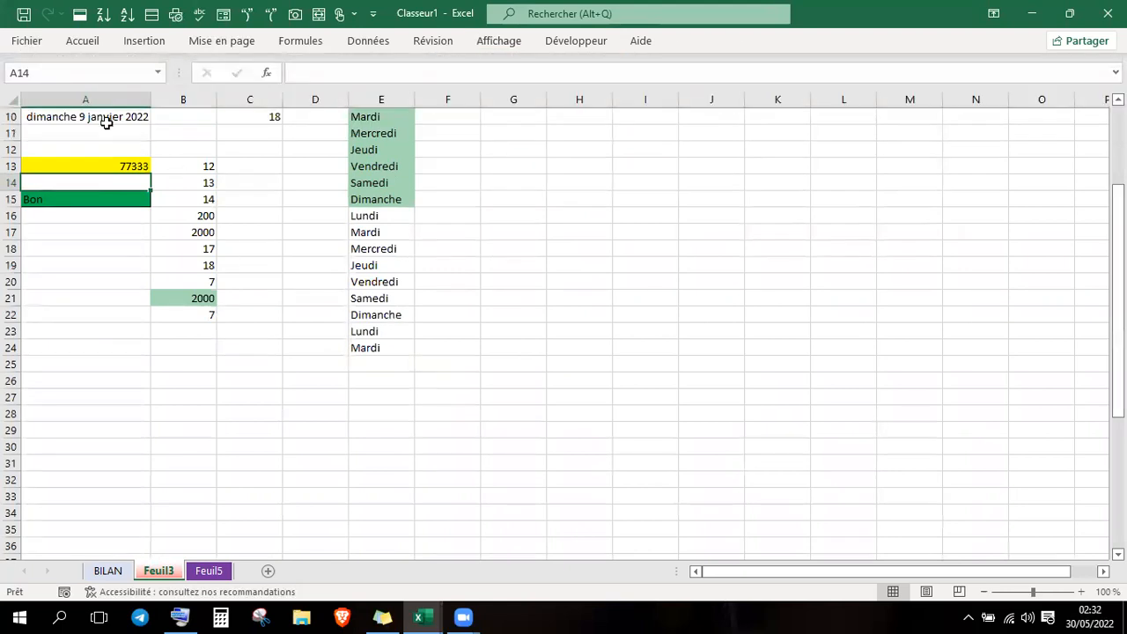
- Zoom to the selection A10:B18 (284%), then deselect the range
left_click_drag(103, 118, 213, 252)
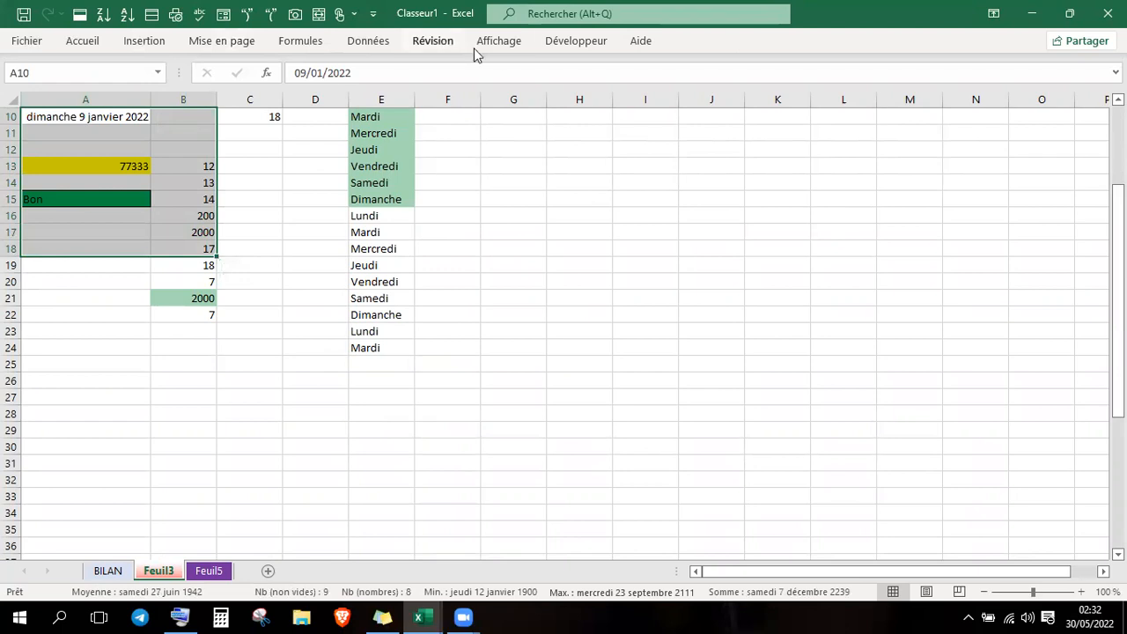
left_click(499, 41)
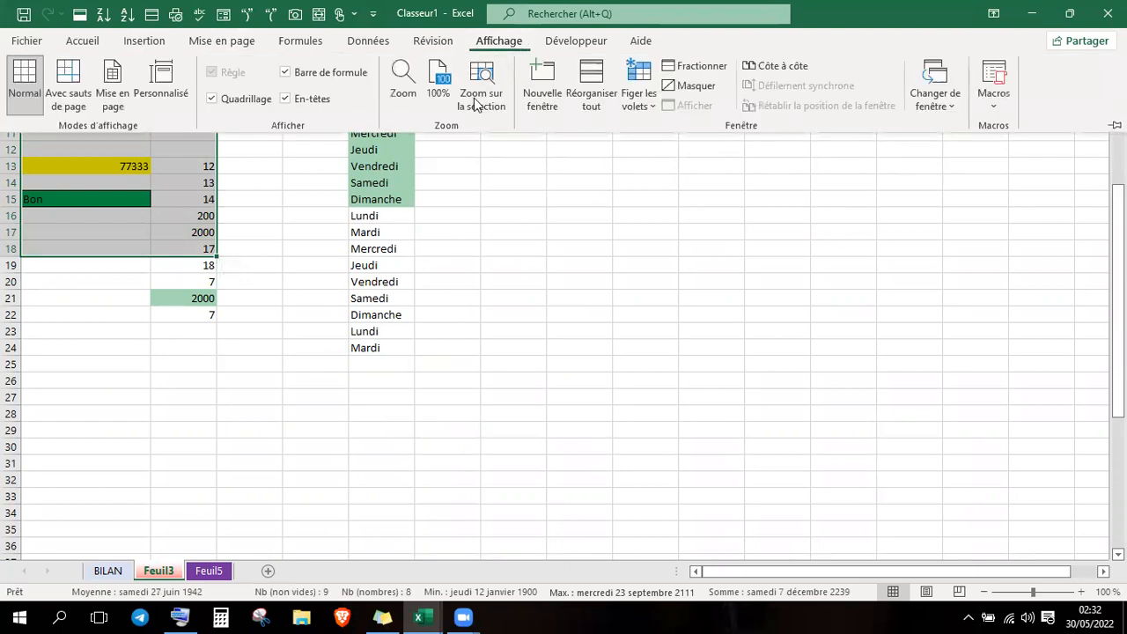
left_click(483, 97)
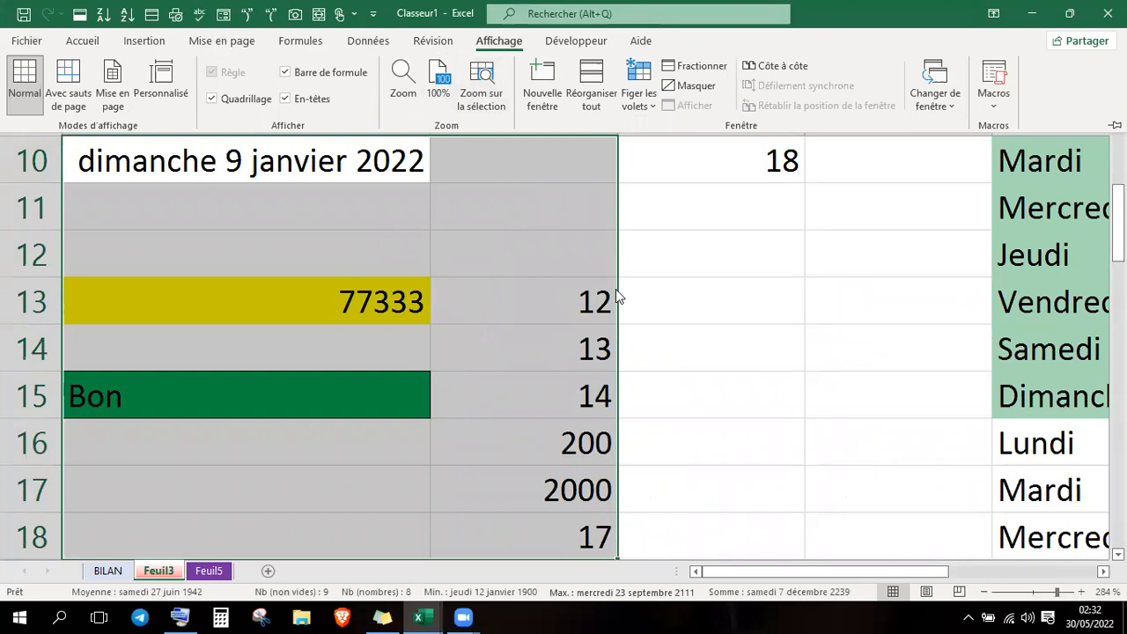
left_click(680, 303)
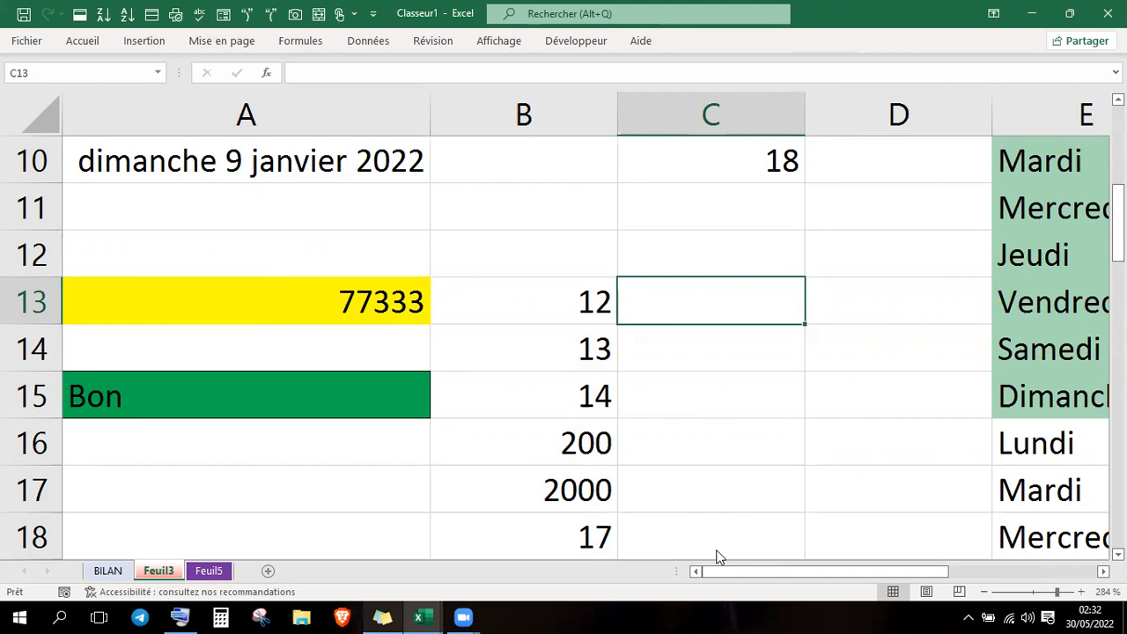
key("ctrl+n")
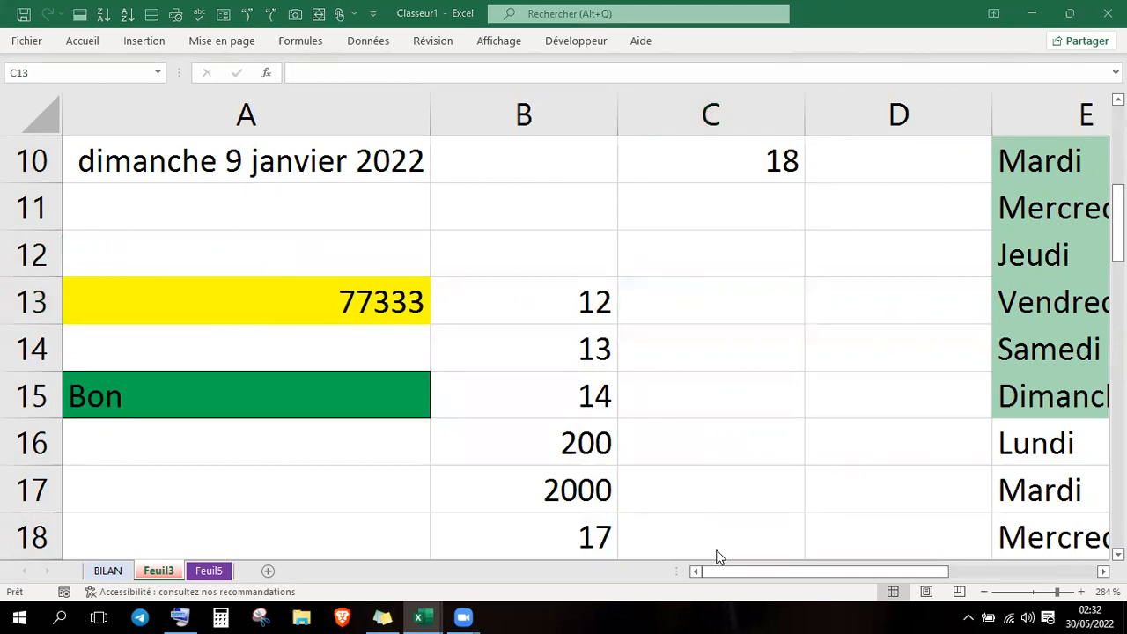